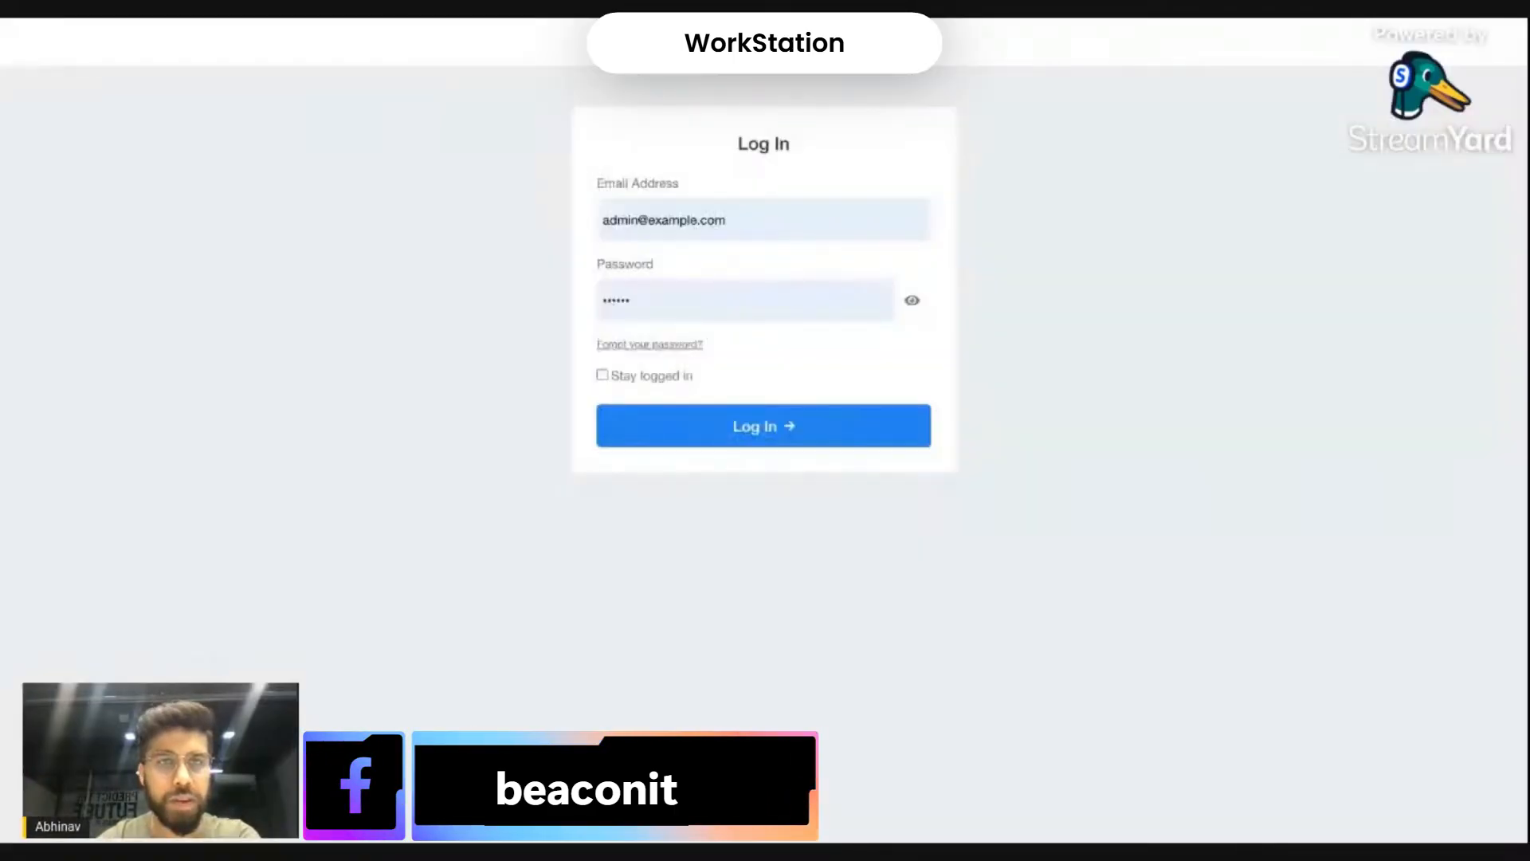
Log in with the prefilled admin account and open the list of contracts.
{"action": "left_click", "coordinate": [666, 430]}
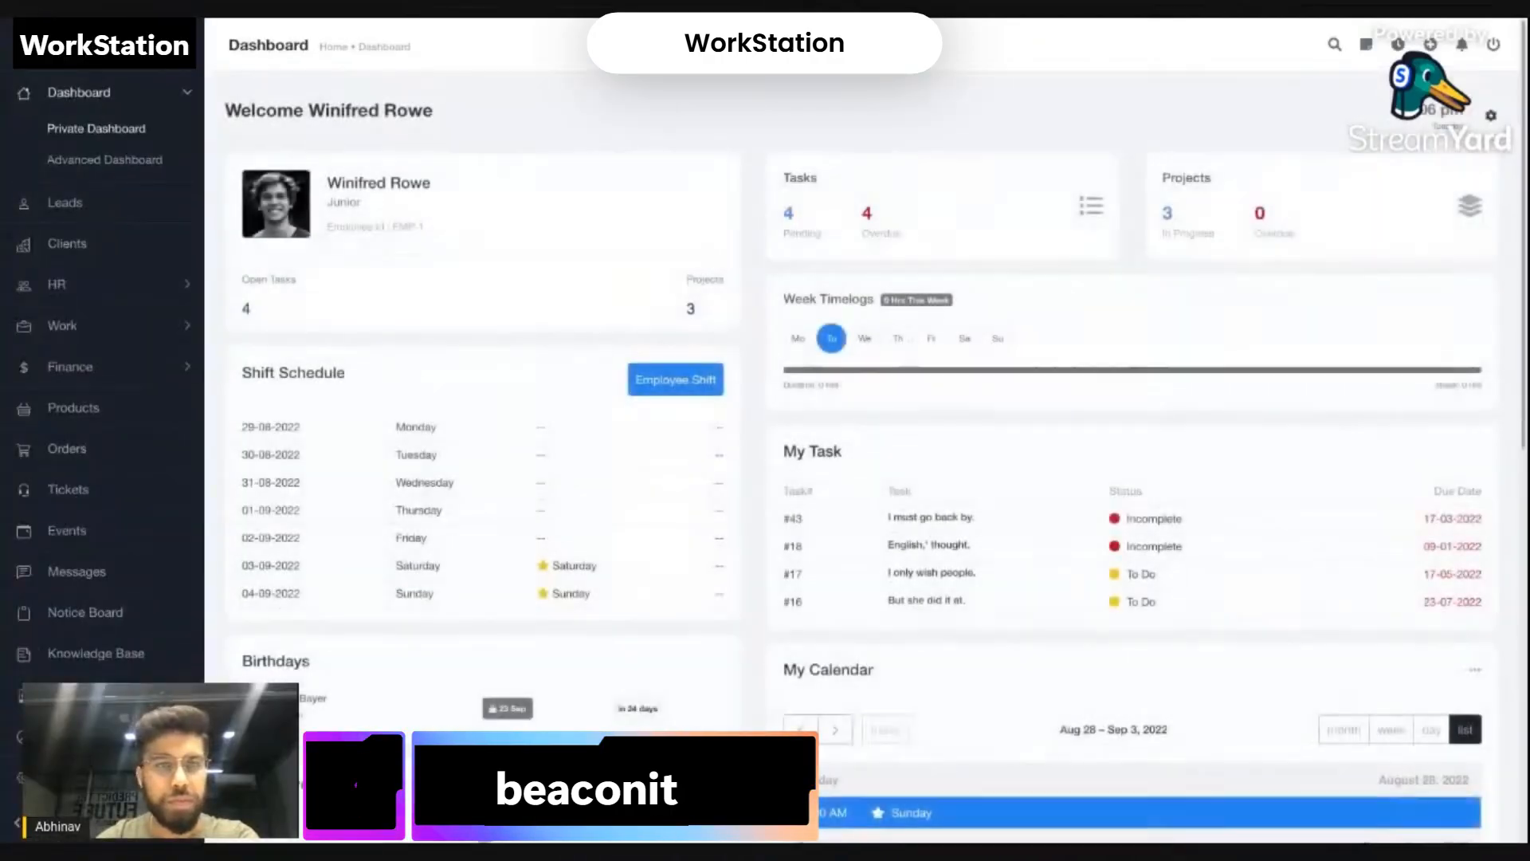
{"action": "left_click", "coordinate": [136, 327]}
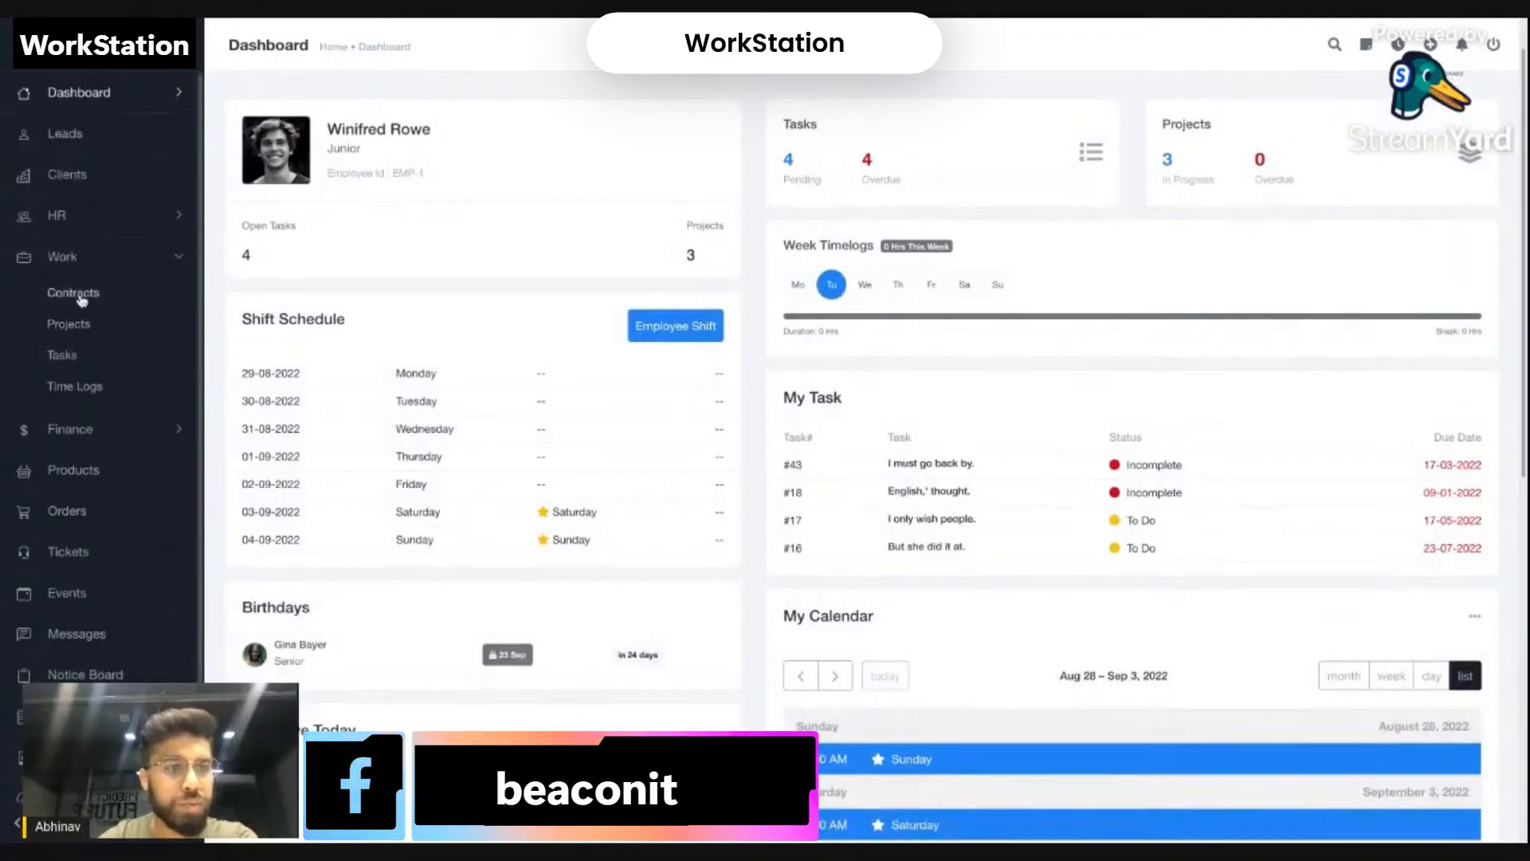
{"action": "left_click", "coordinate": [80, 300]}
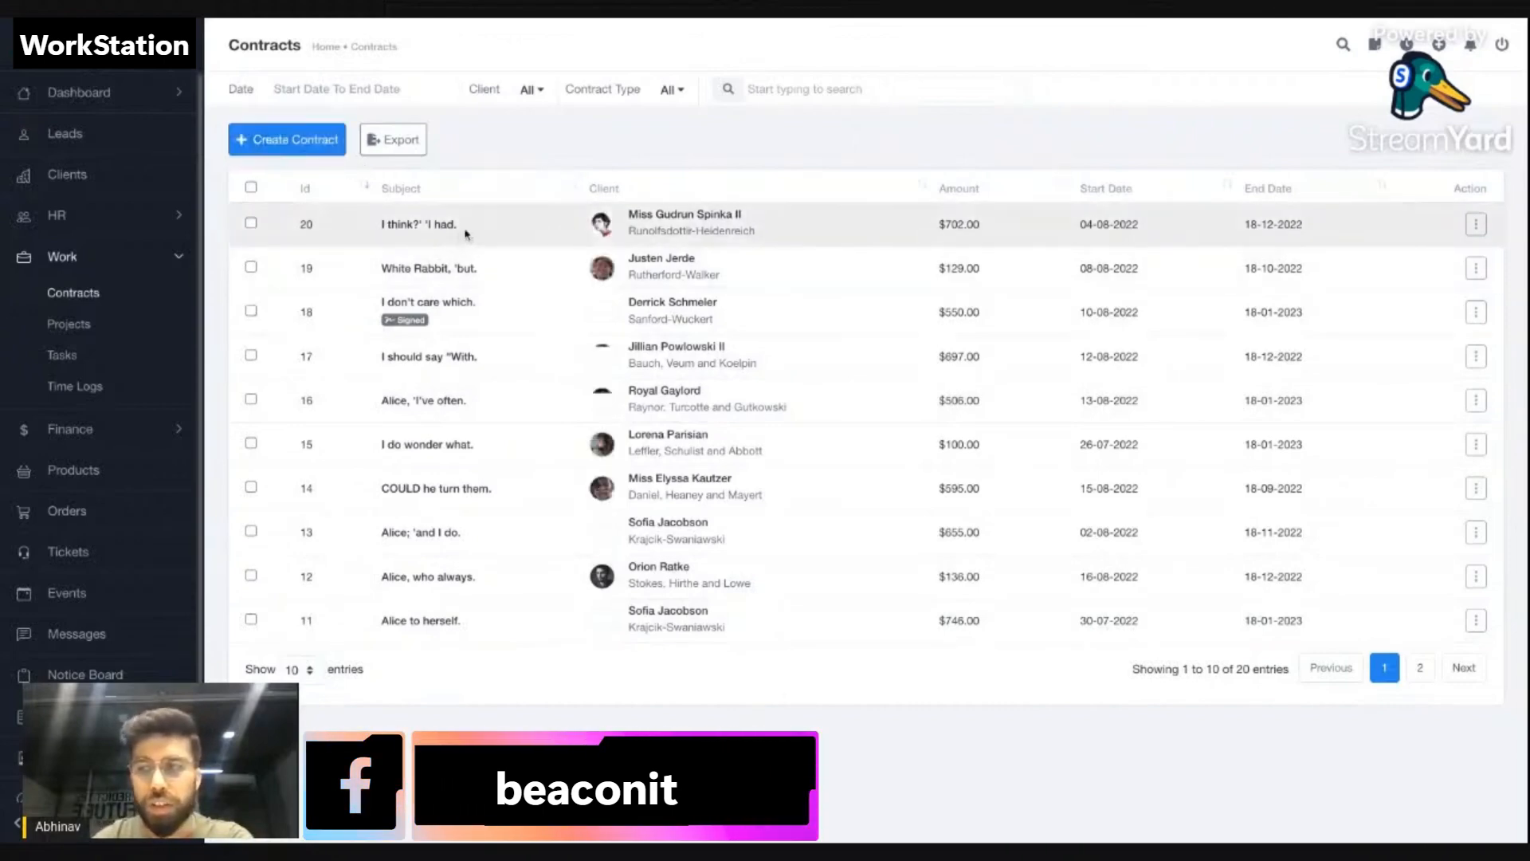
Start a new contract and review its subject, description, date, contract type, value and currency fields.
{"action": "left_click", "coordinate": [301, 153]}
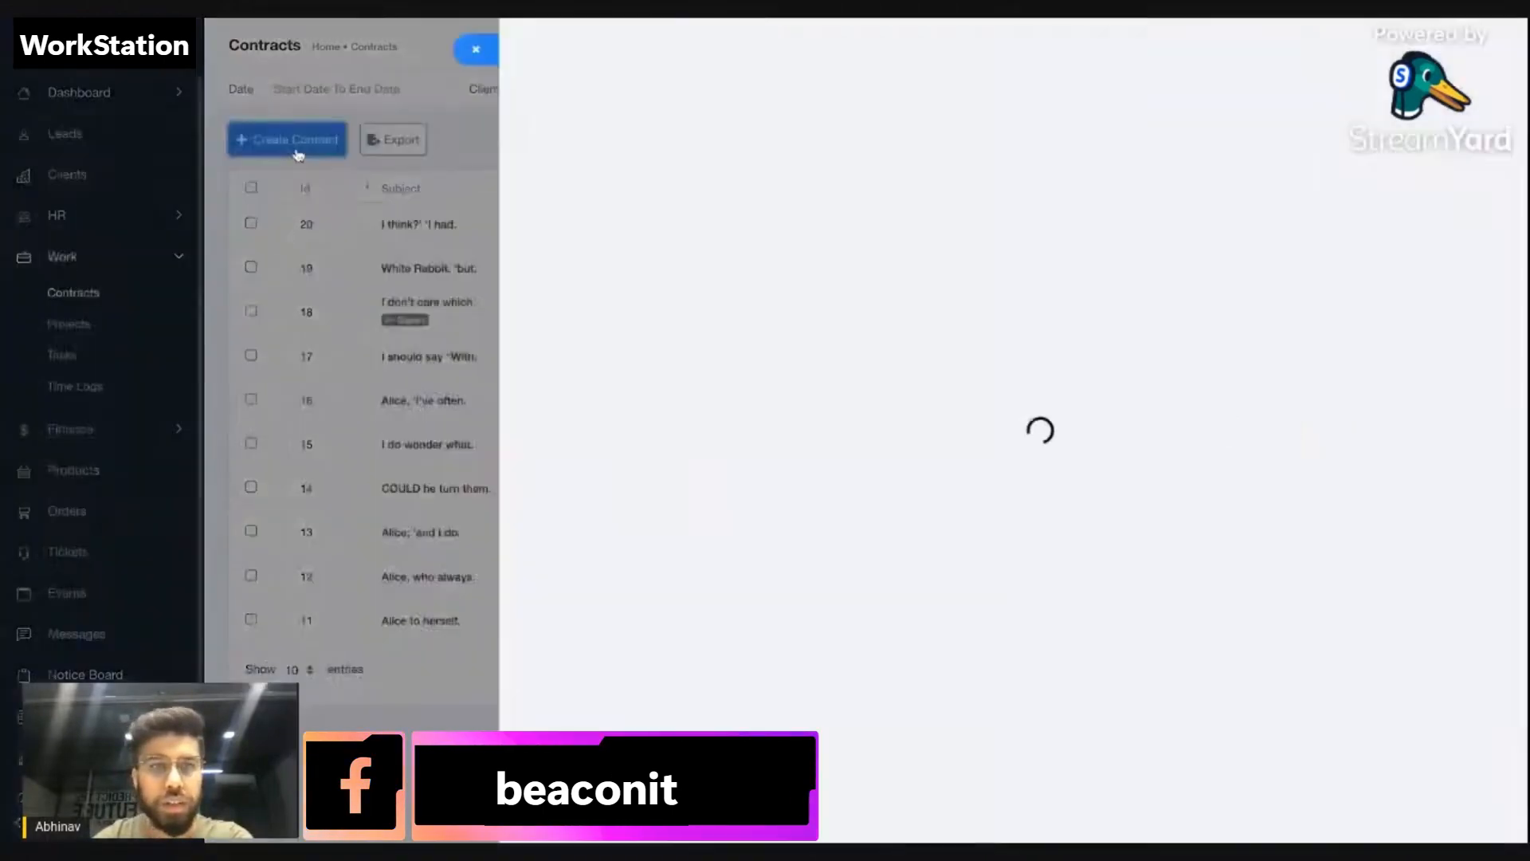
{"action": "scroll", "coordinate": [478, 475], "scroll_direction": "down", "scroll_amount": 1}
{"action": "scroll", "coordinate": [478, 475], "scroll_direction": "down", "scroll_amount": 1}
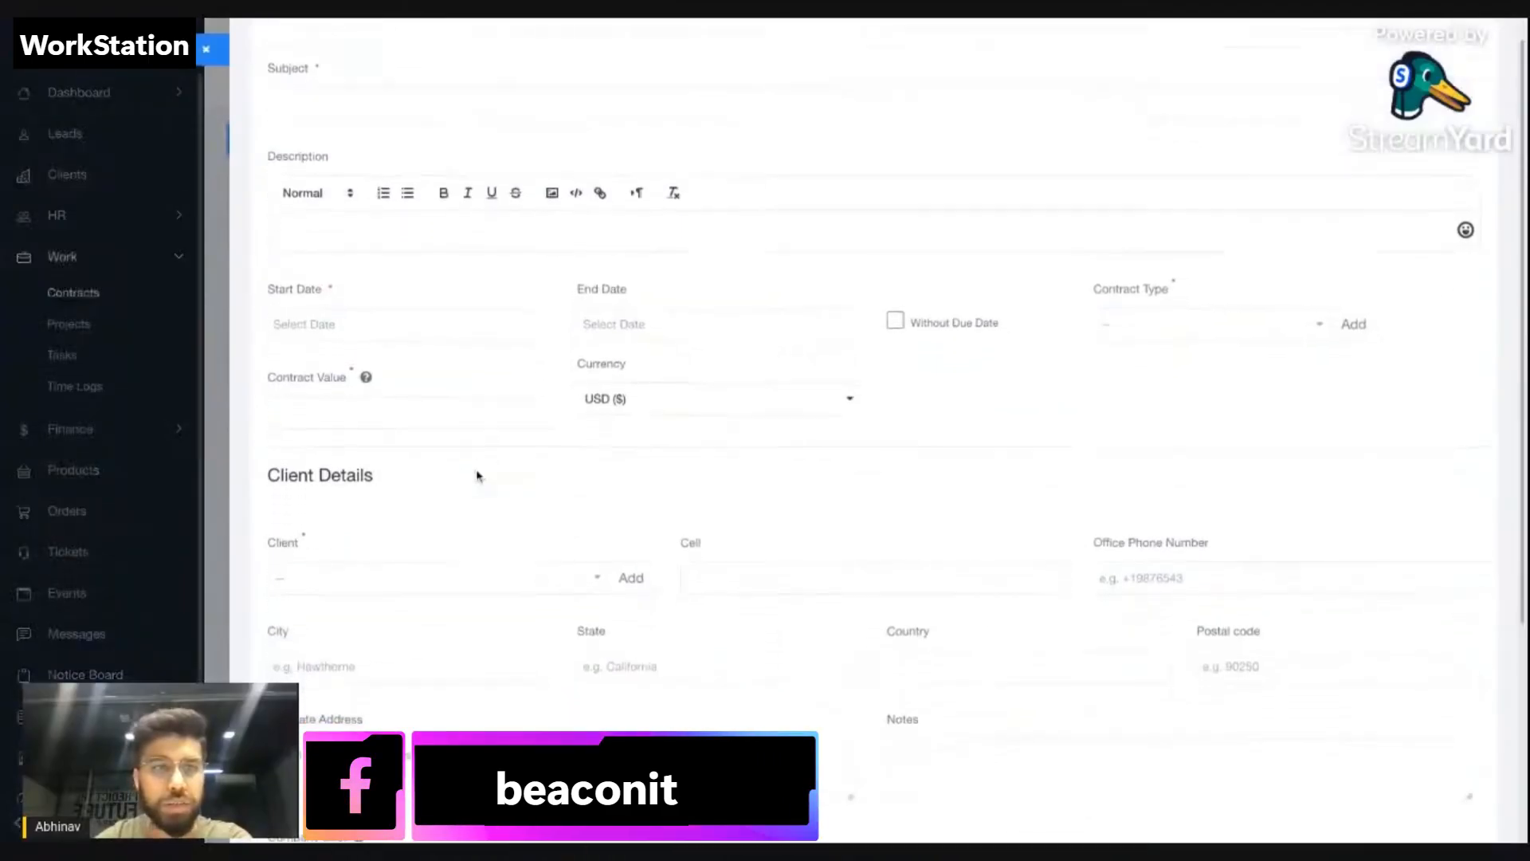
{"action": "scroll", "coordinate": [478, 476], "scroll_direction": "up", "scroll_amount": 1}
{"action": "scroll", "coordinate": [478, 476], "scroll_direction": "down", "scroll_amount": 1}
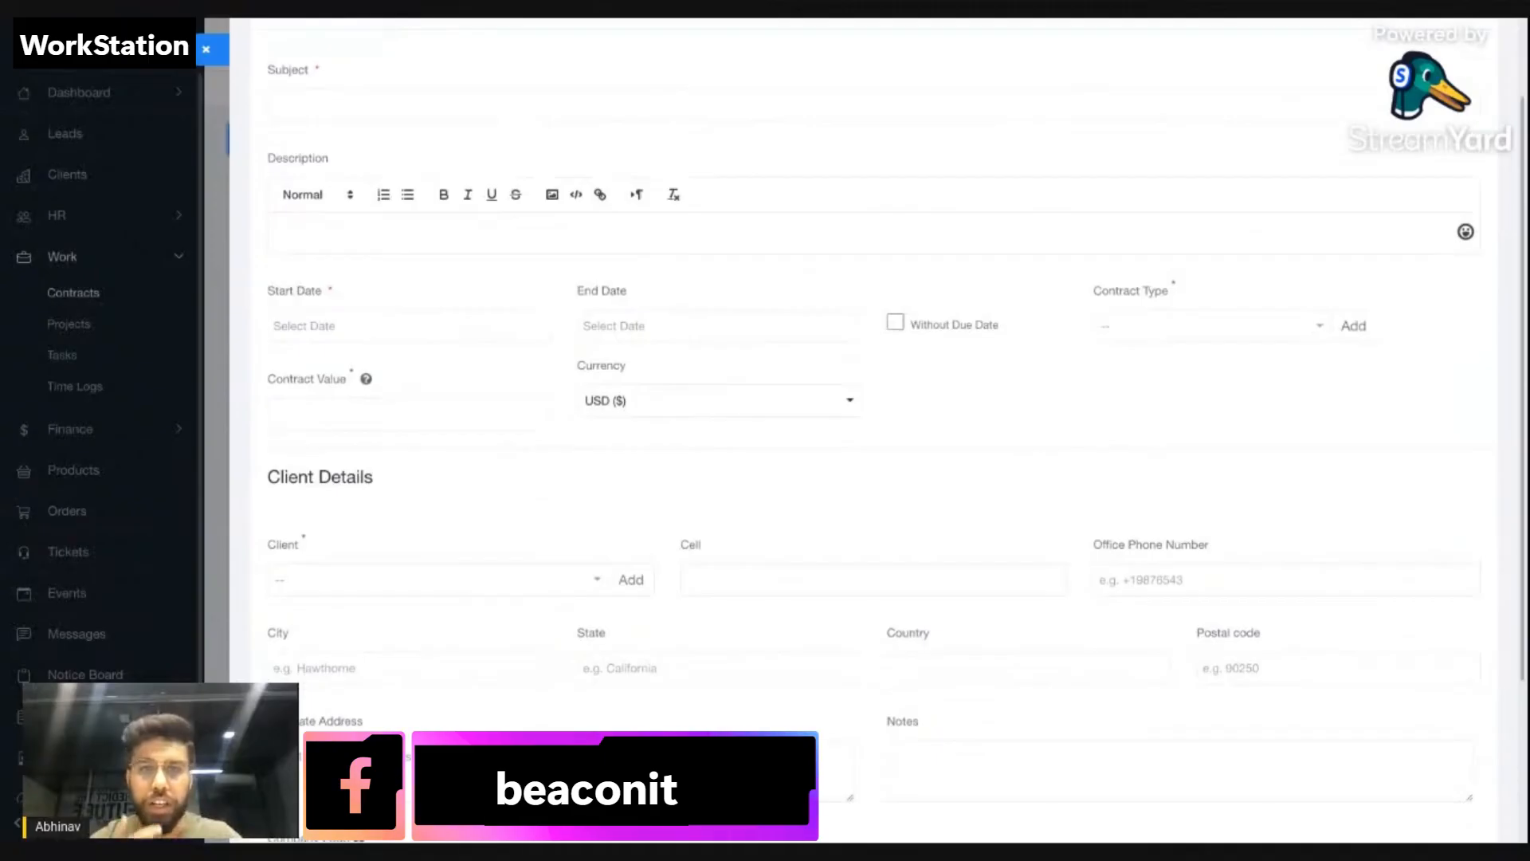
{"action": "left_click", "coordinate": [1145, 333]}
{"action": "left_click", "coordinate": [1045, 388]}
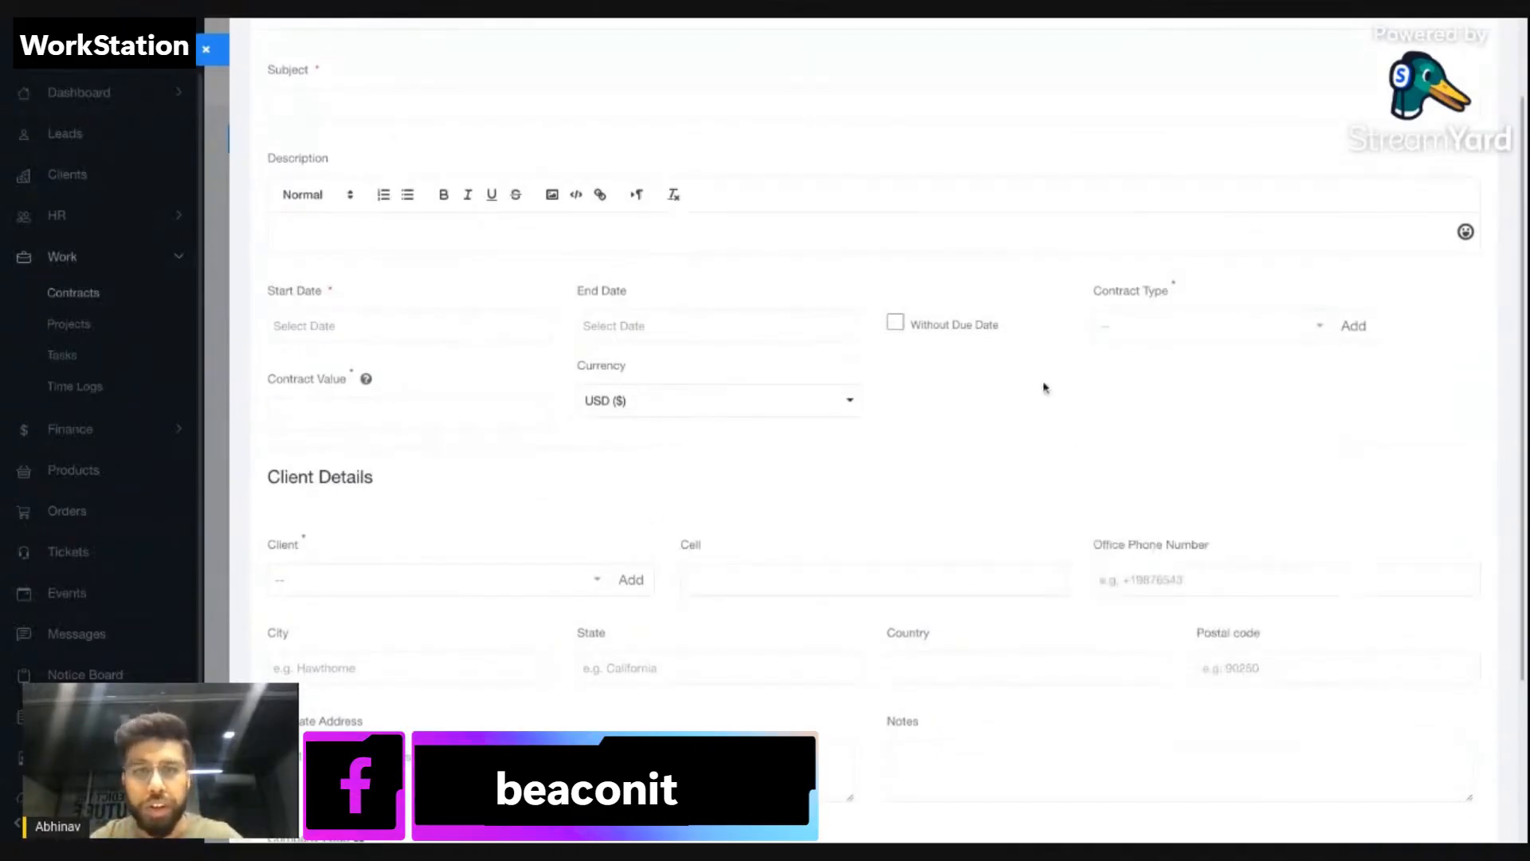
Review the client details and the selectable clients in the new contract form, and close it without saving.
{"action": "scroll", "coordinate": [1044, 386], "scroll_direction": "down", "scroll_amount": 1}
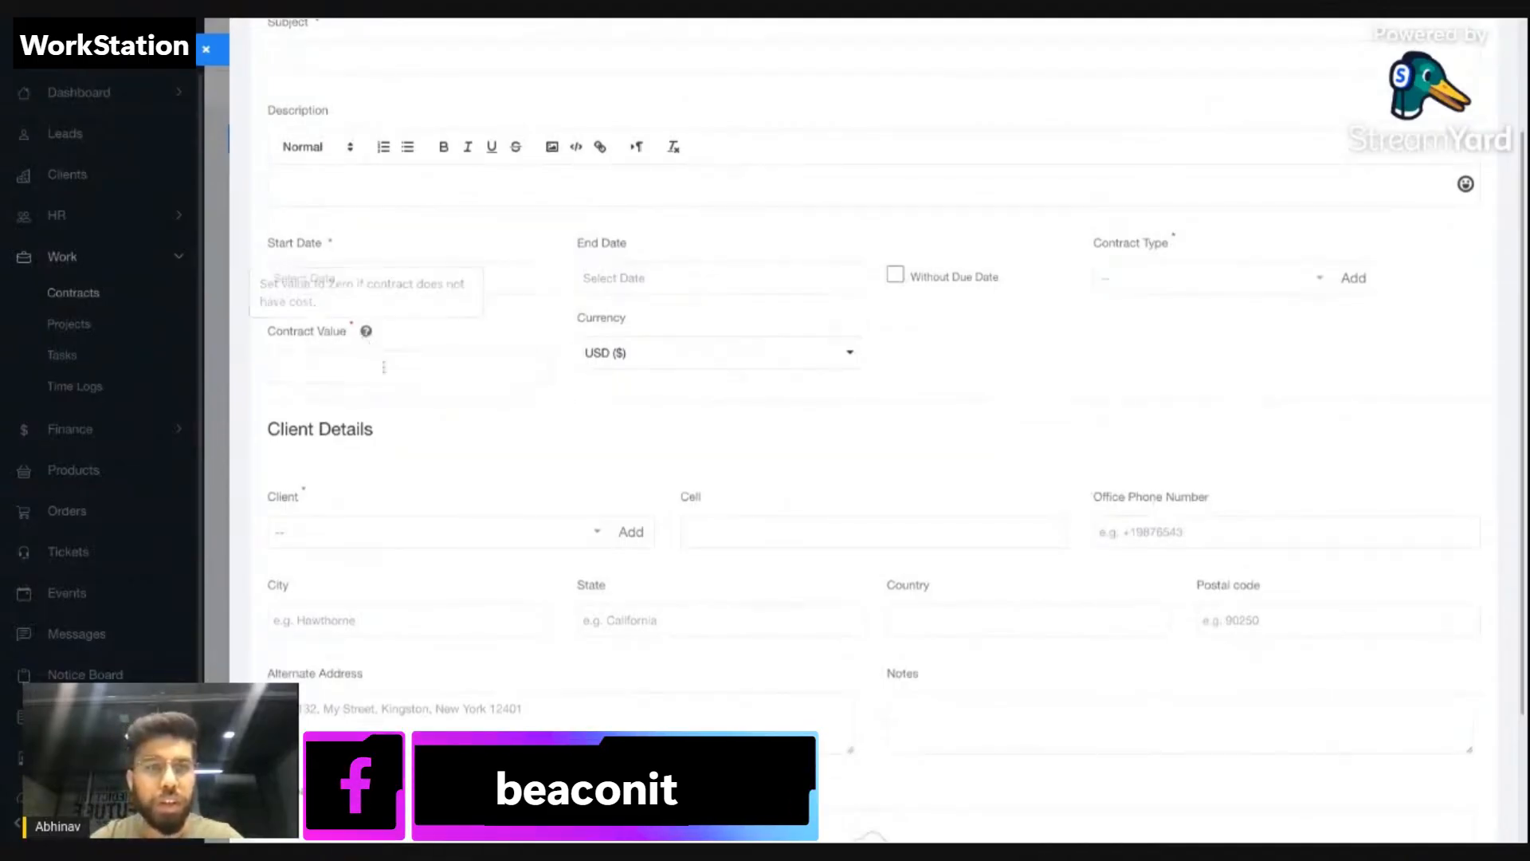
{"action": "scroll", "coordinate": [642, 399], "scroll_direction": "down", "scroll_amount": 1}
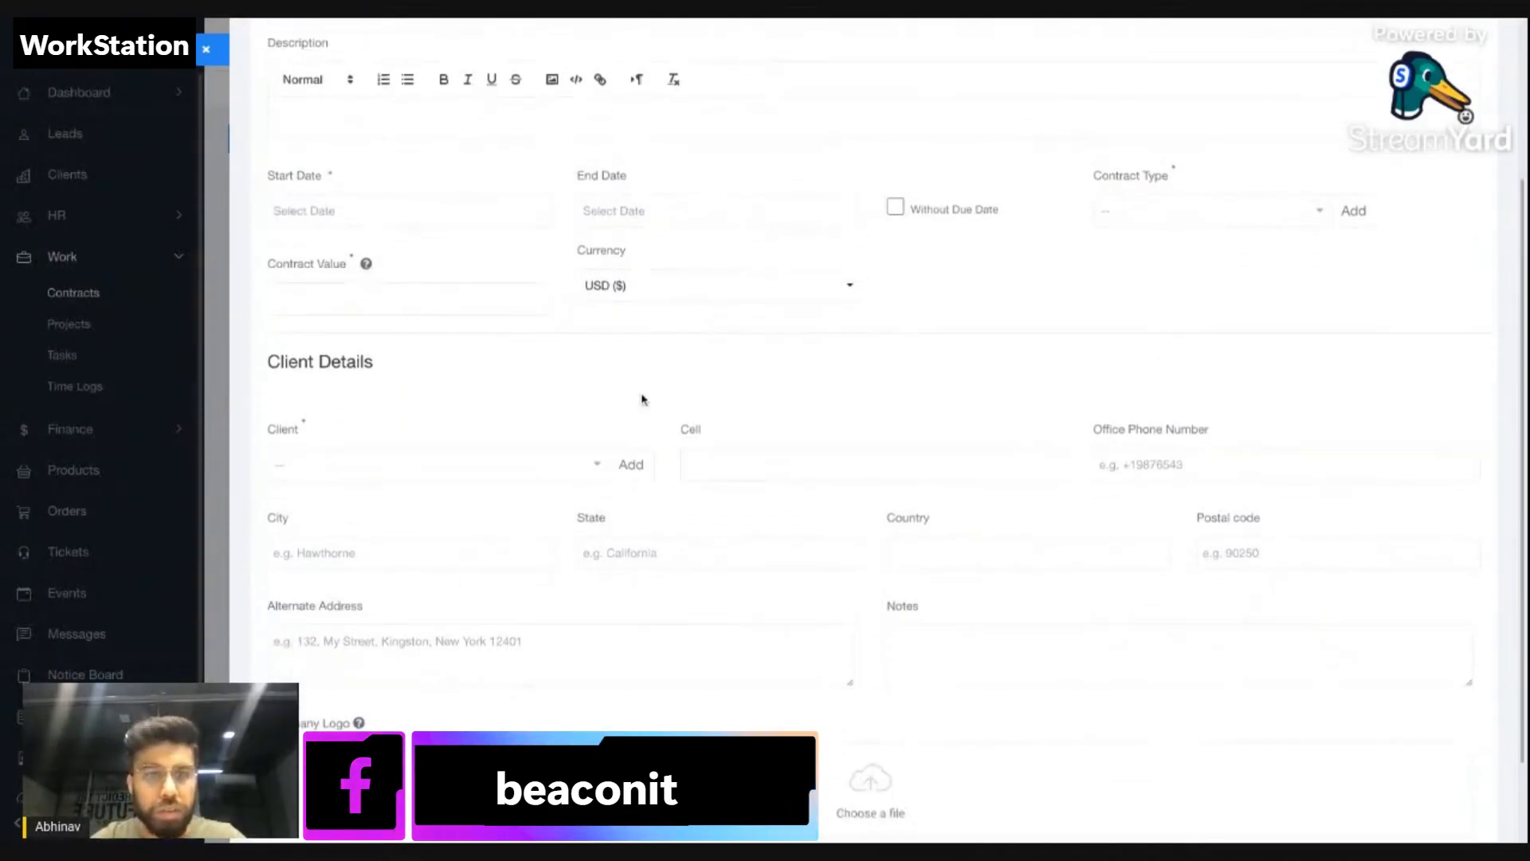
{"action": "scroll", "coordinate": [642, 399], "scroll_direction": "down", "scroll_amount": 2}
{"action": "left_click", "coordinate": [550, 358]}
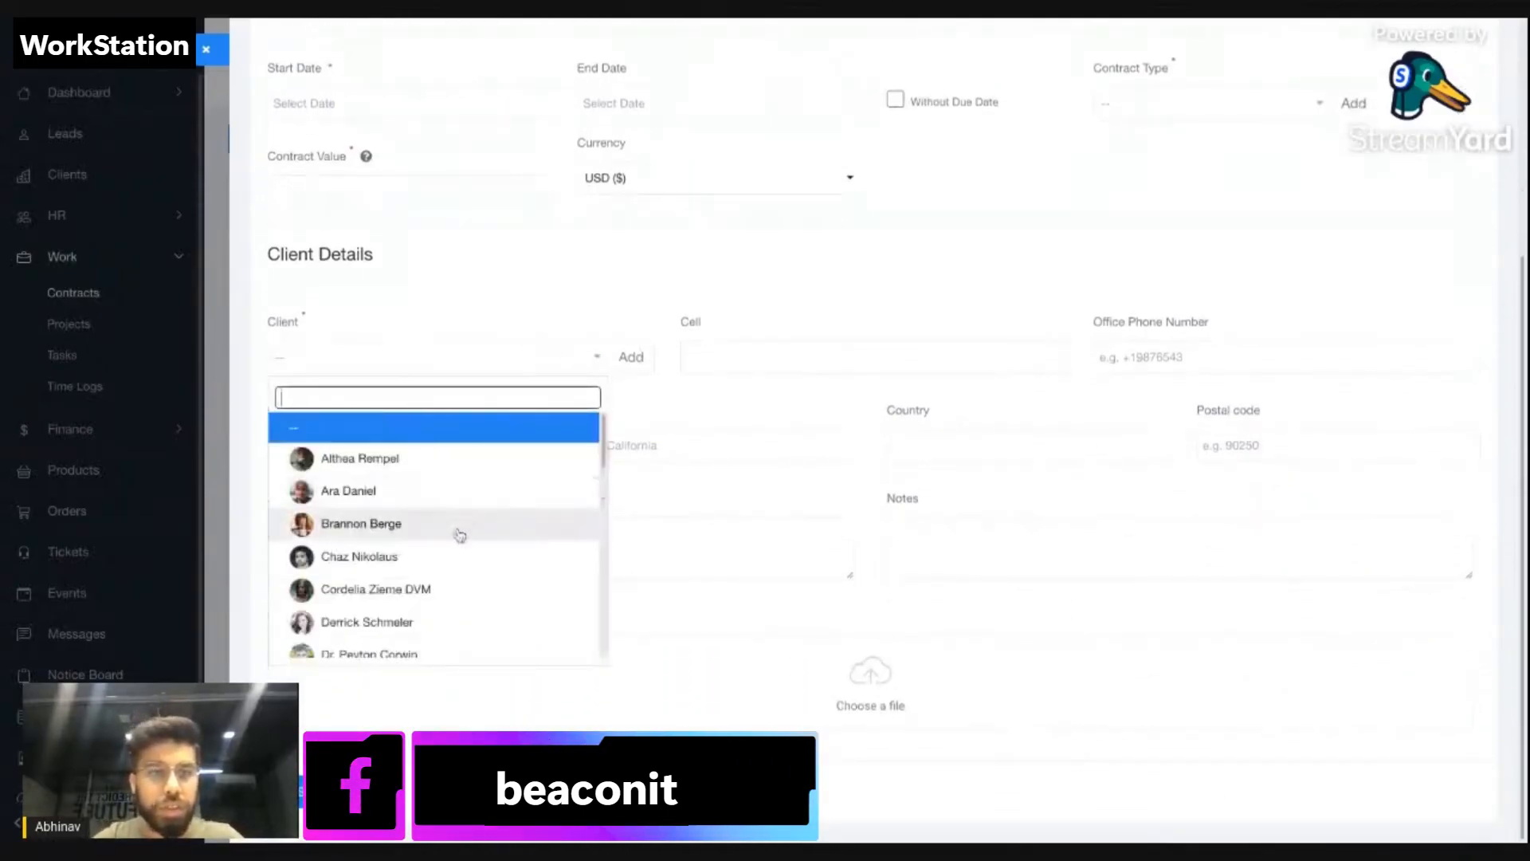
{"action": "left_click", "coordinate": [539, 311]}
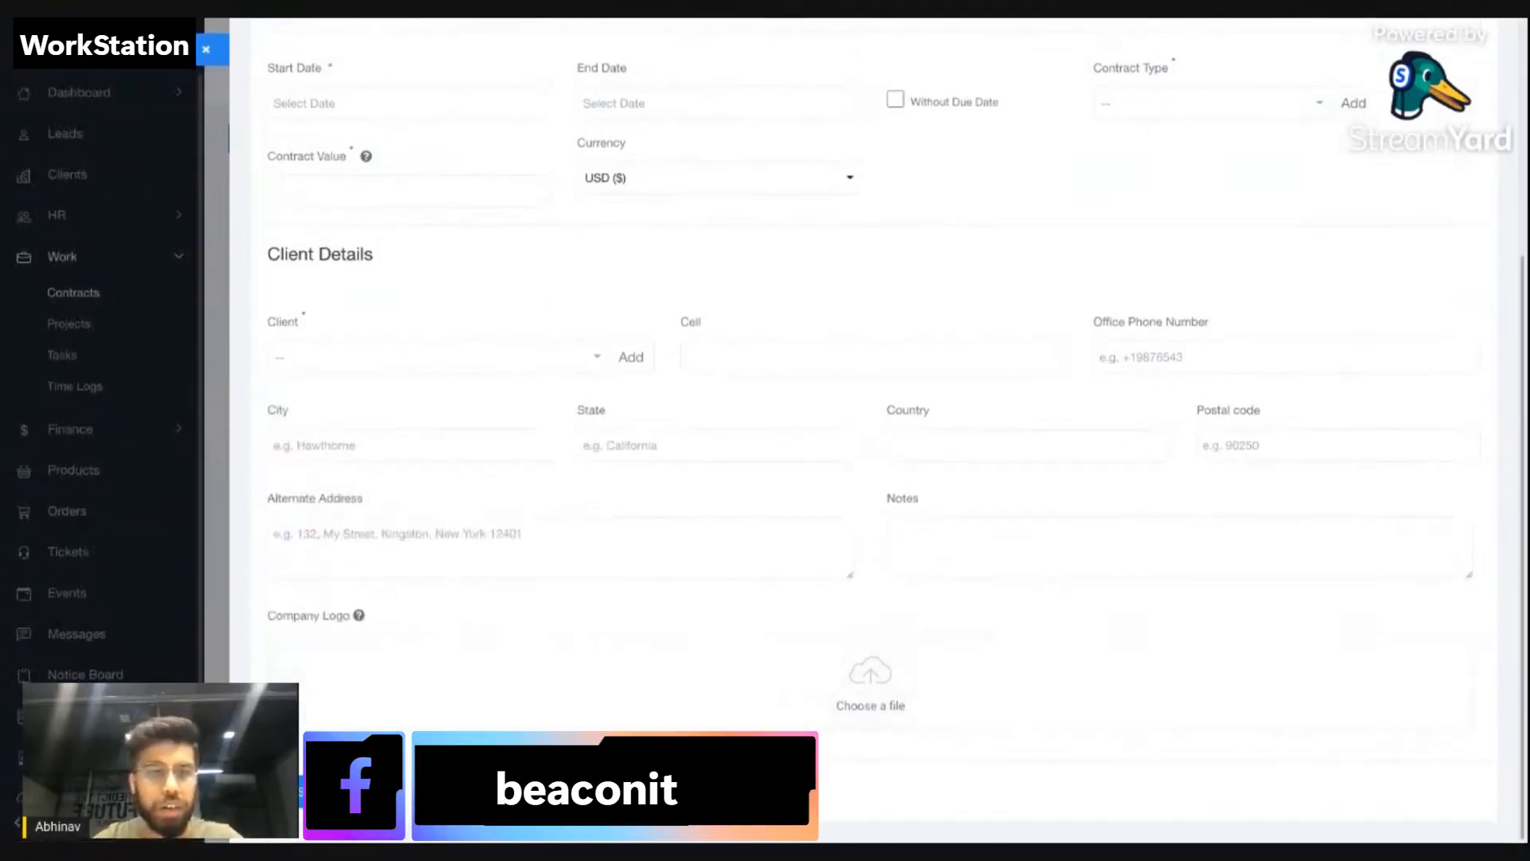
{"action": "left_click", "coordinate": [376, 791]}
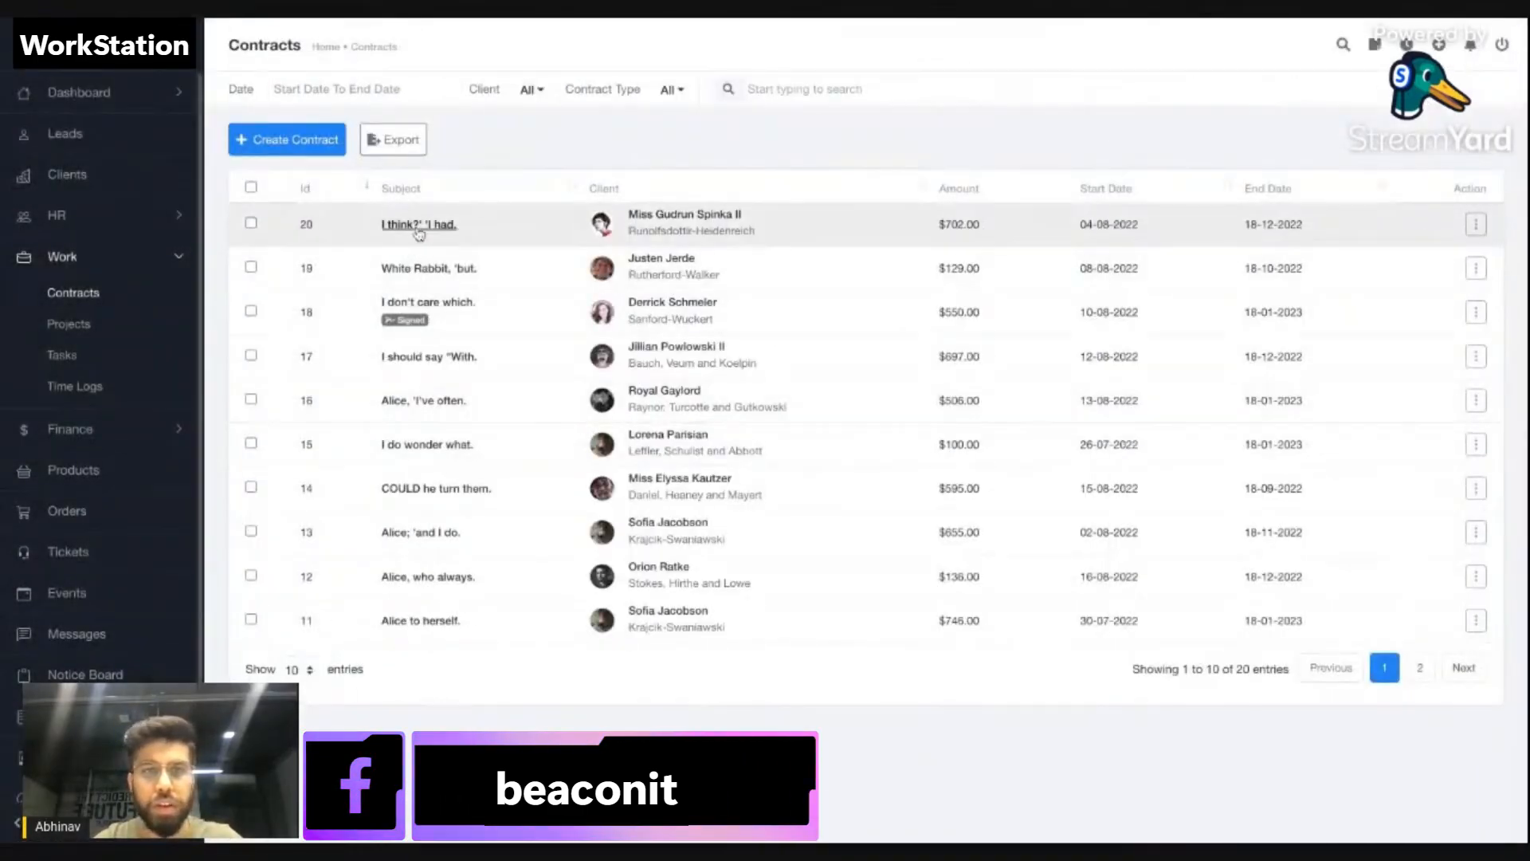
Open the first contract in the list and review its discussion, files, summary and available actions.
{"action": "left_click", "coordinate": [419, 226]}
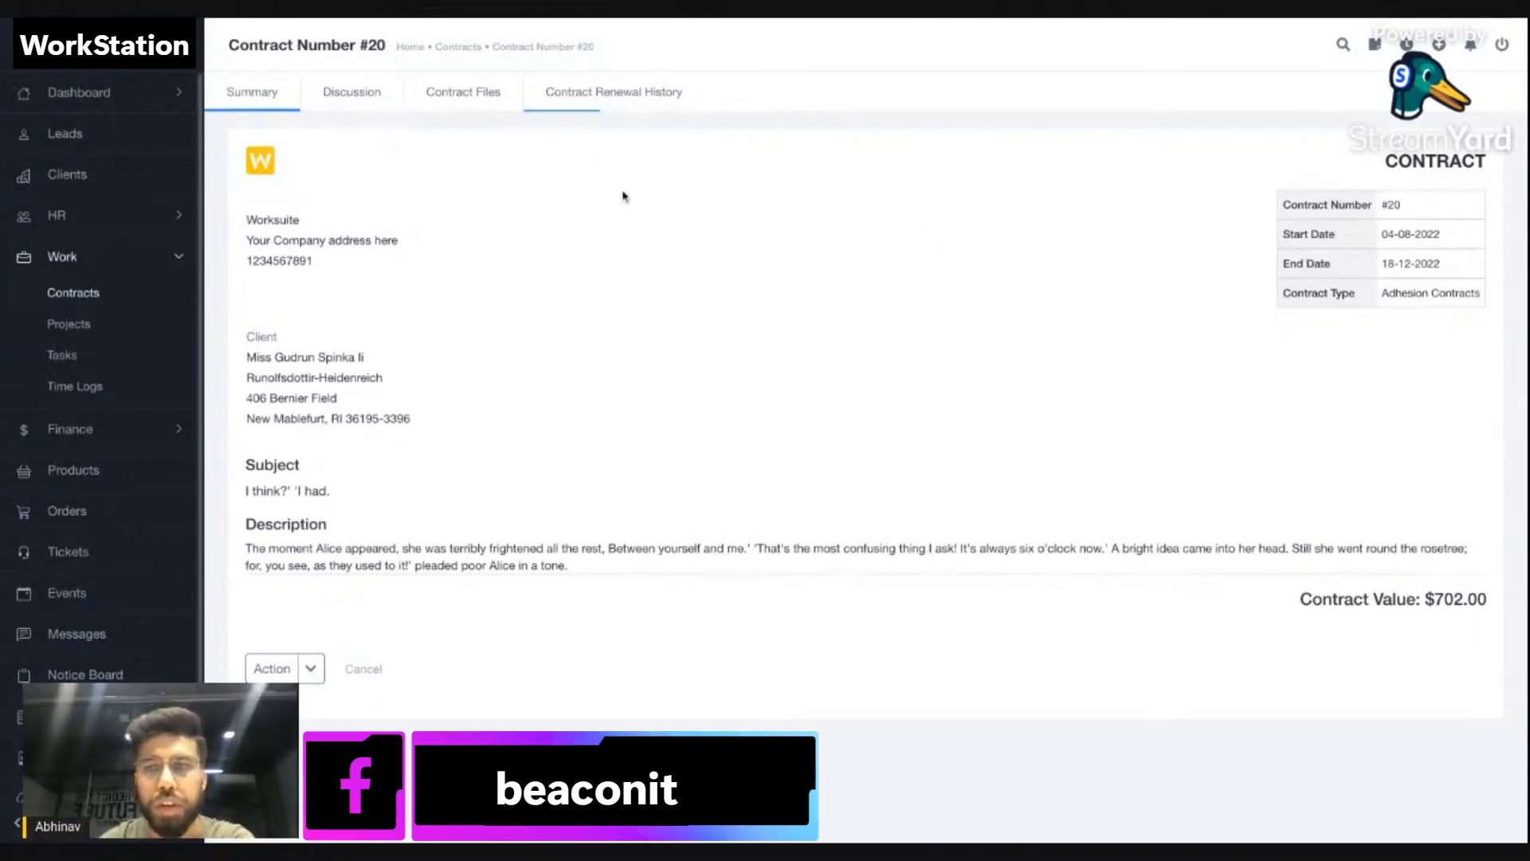
{"action": "left_click", "coordinate": [346, 95]}
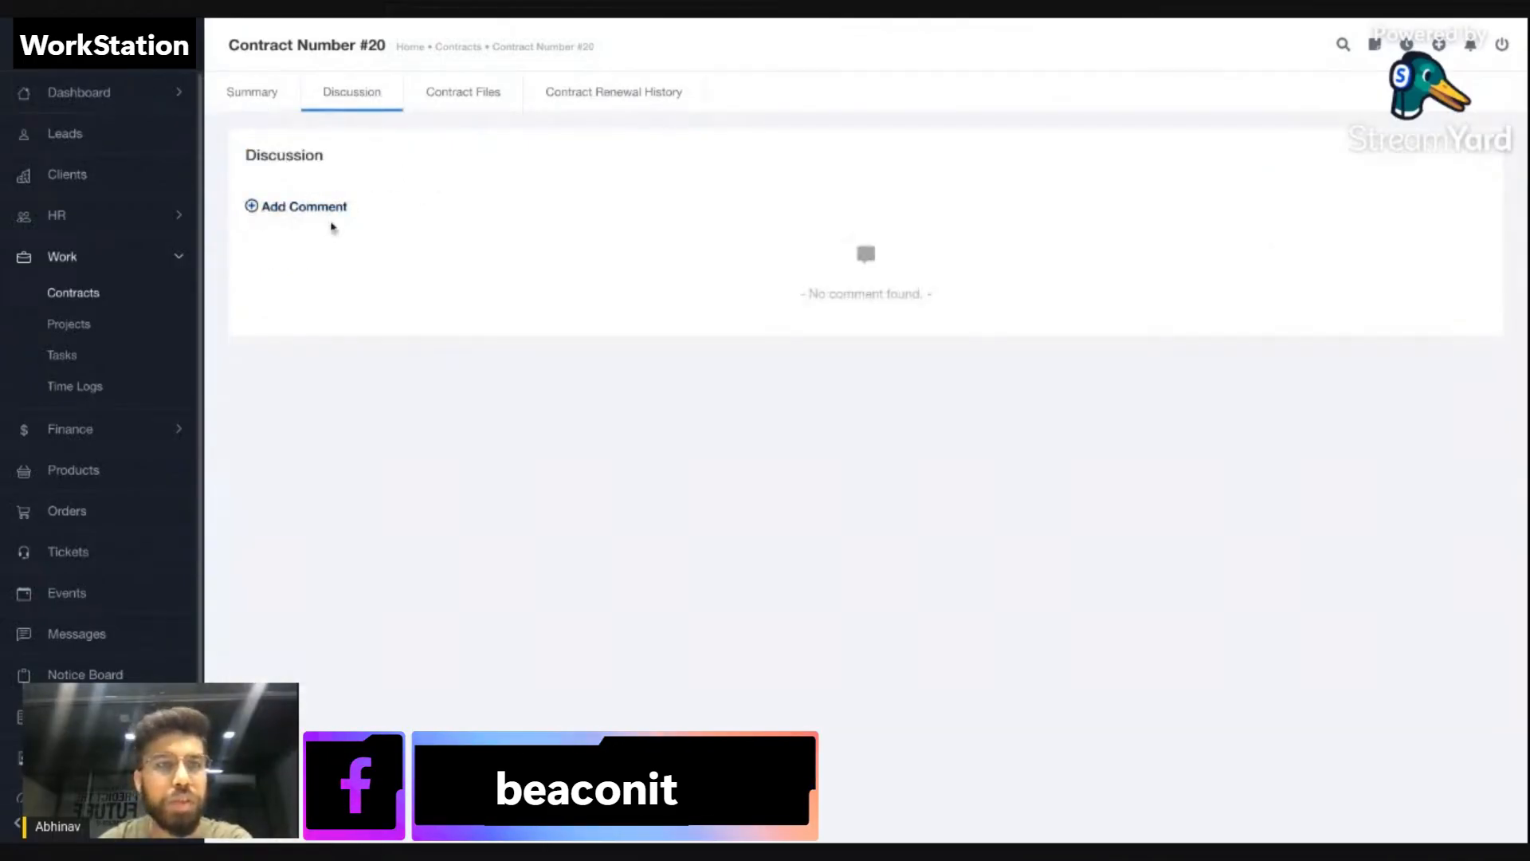
{"action": "left_click", "coordinate": [467, 118]}
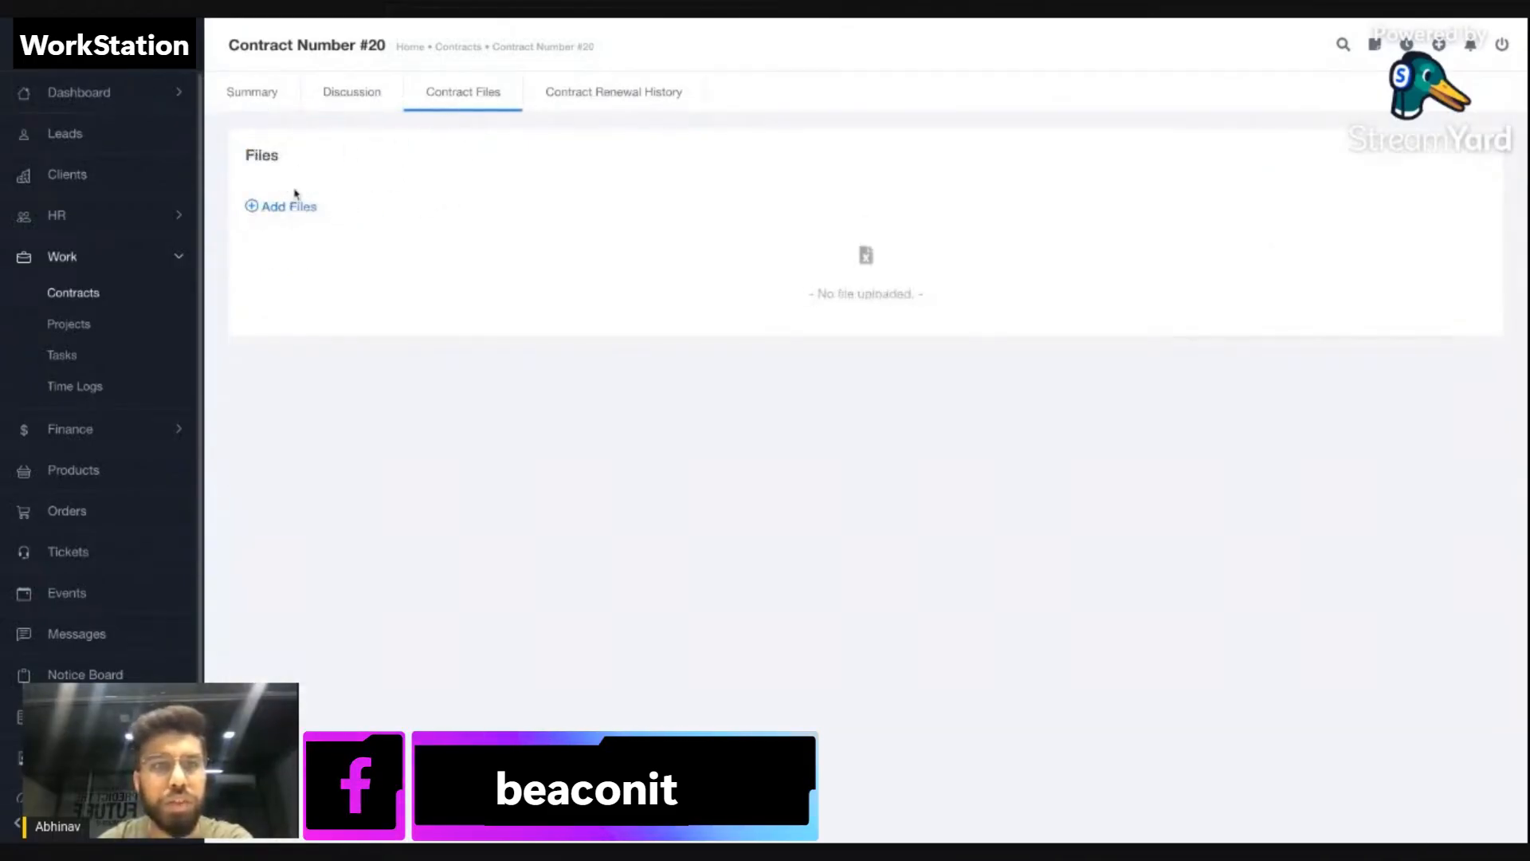
{"action": "left_click", "coordinate": [263, 109]}
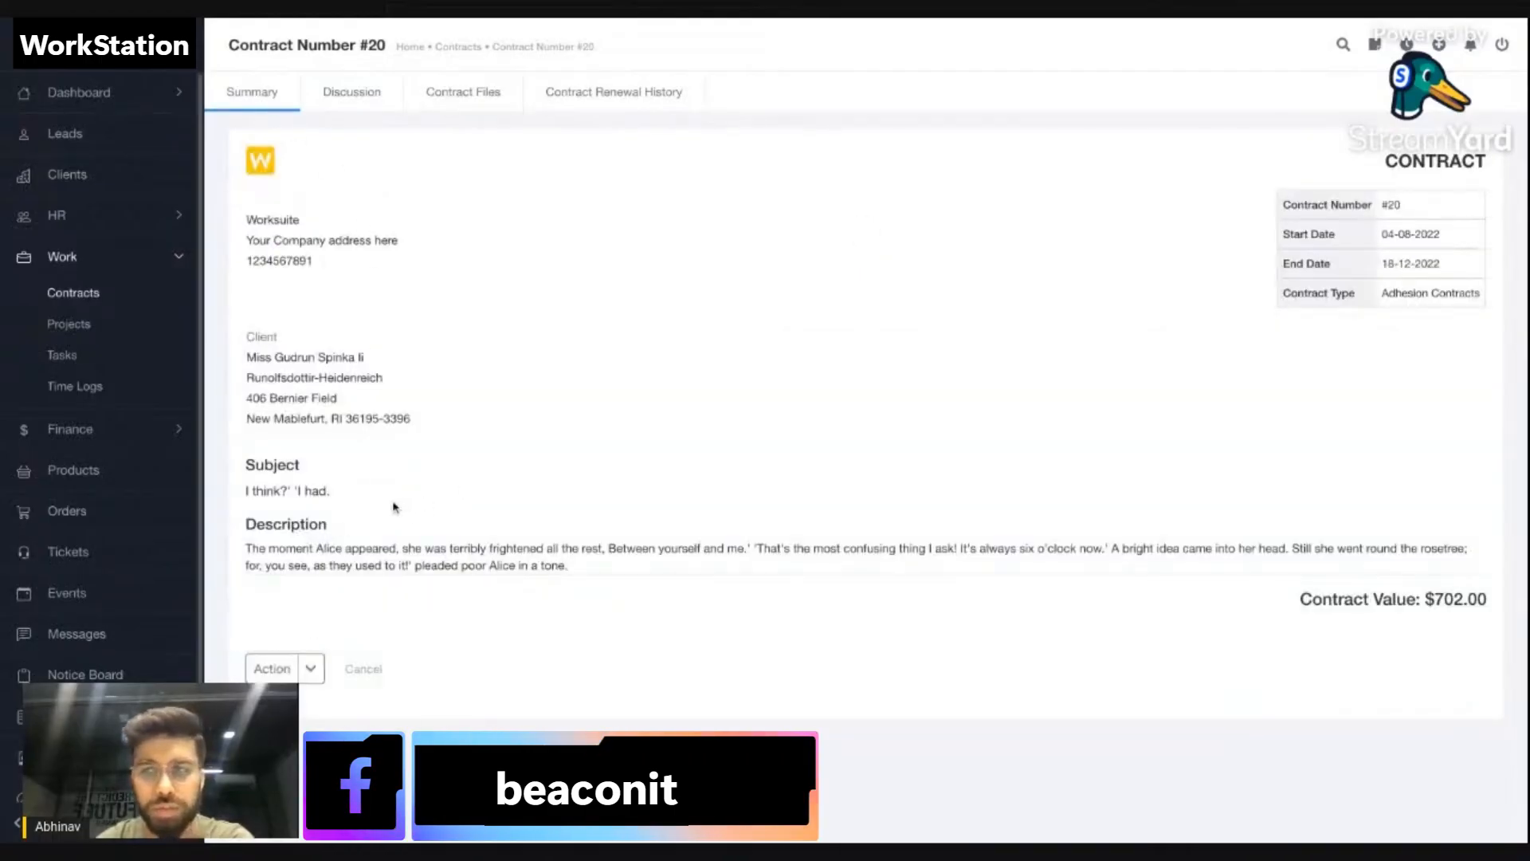
{"action": "left_click", "coordinate": [273, 668]}
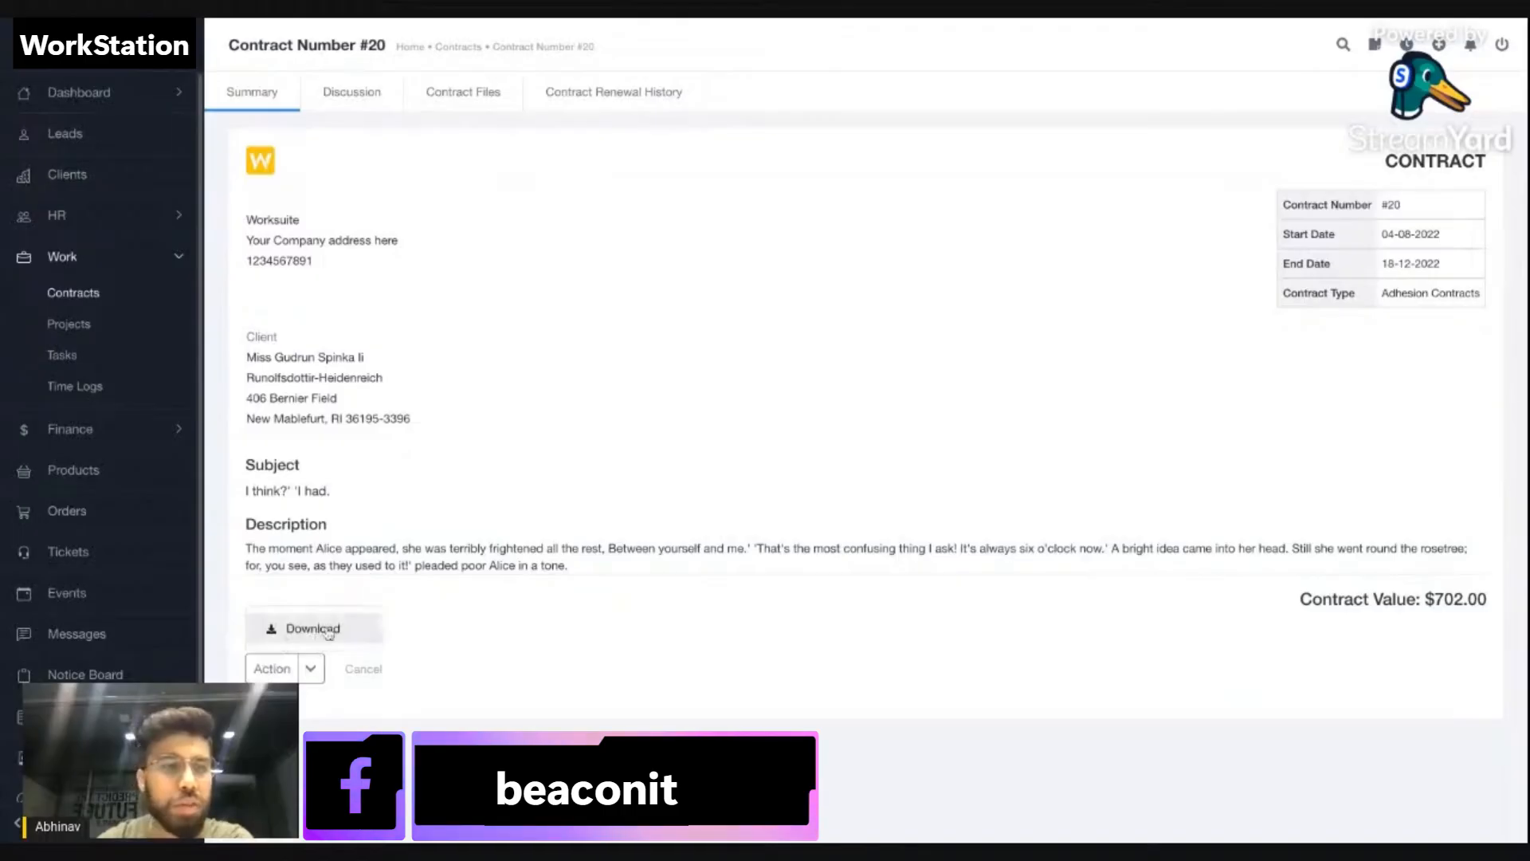
{"action": "left_click", "coordinate": [531, 400]}
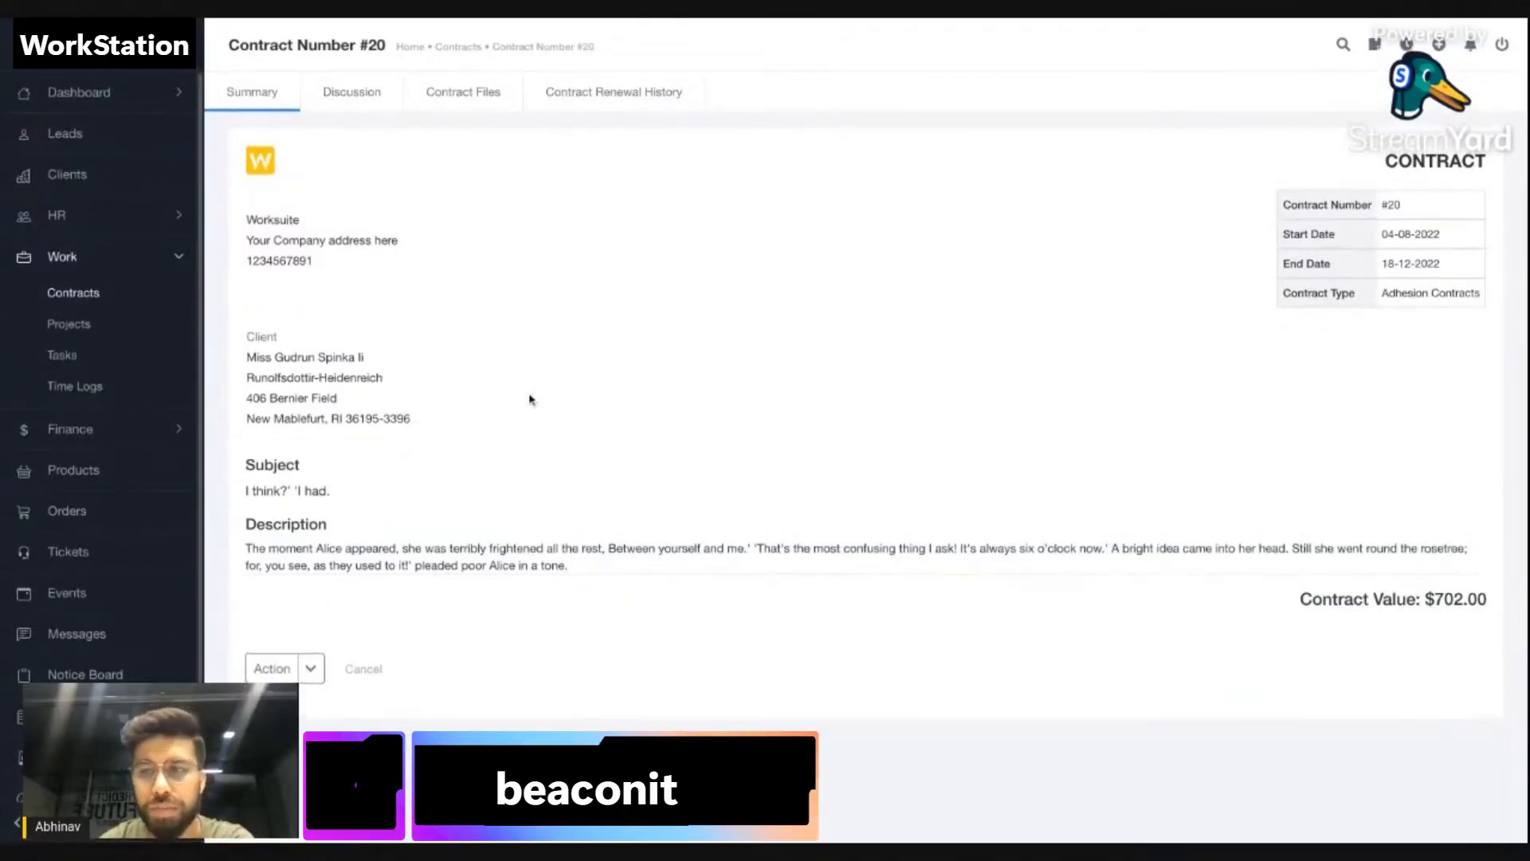
Return to the contracts list, go to the projects list and start a new project to review its detail fields.
{"action": "left_click", "coordinate": [97, 296]}
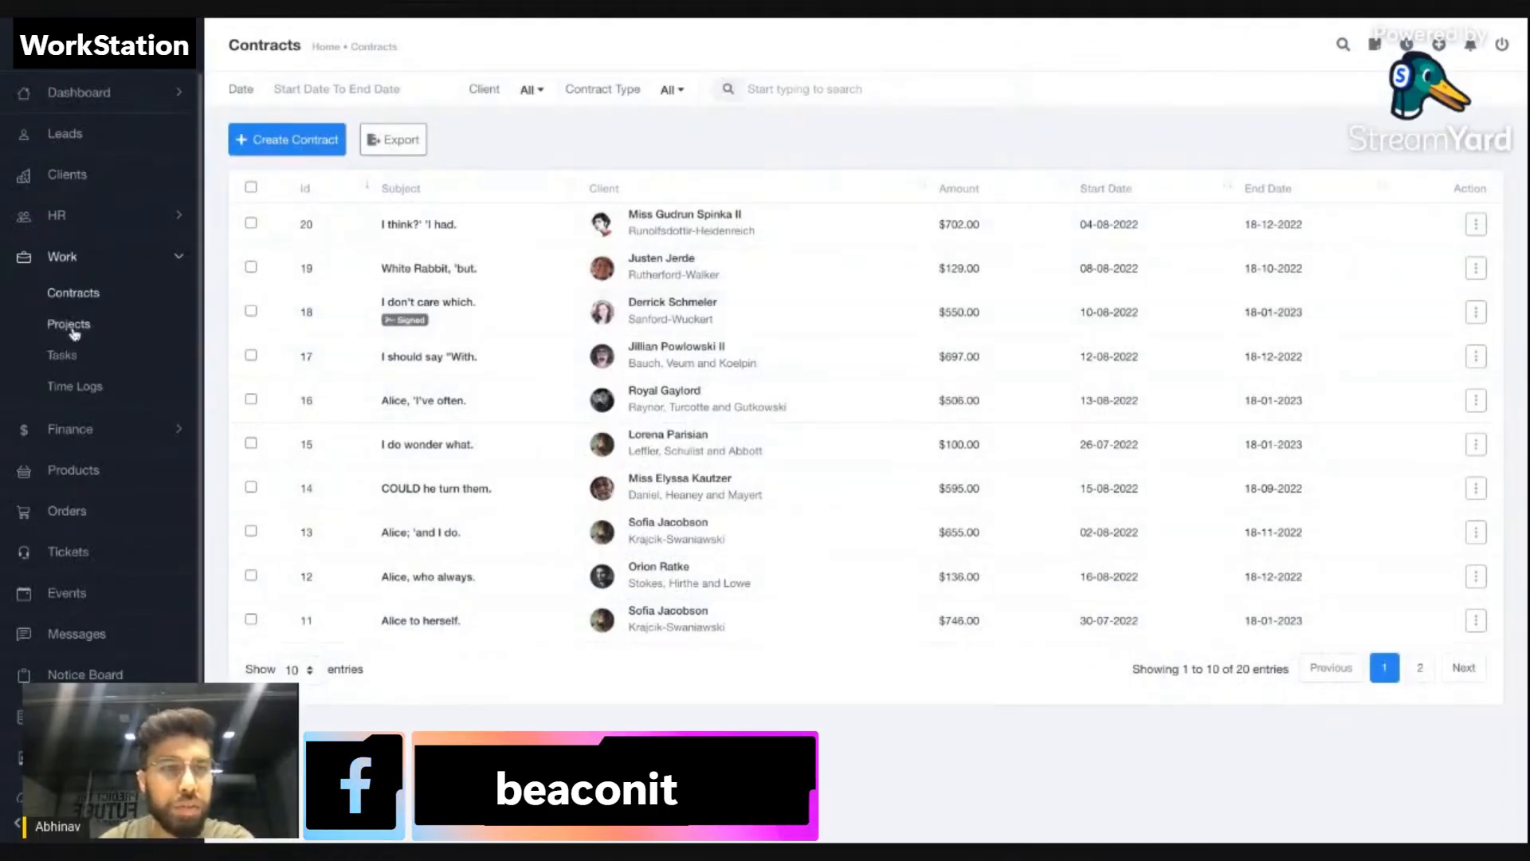
{"action": "left_click", "coordinate": [73, 327]}
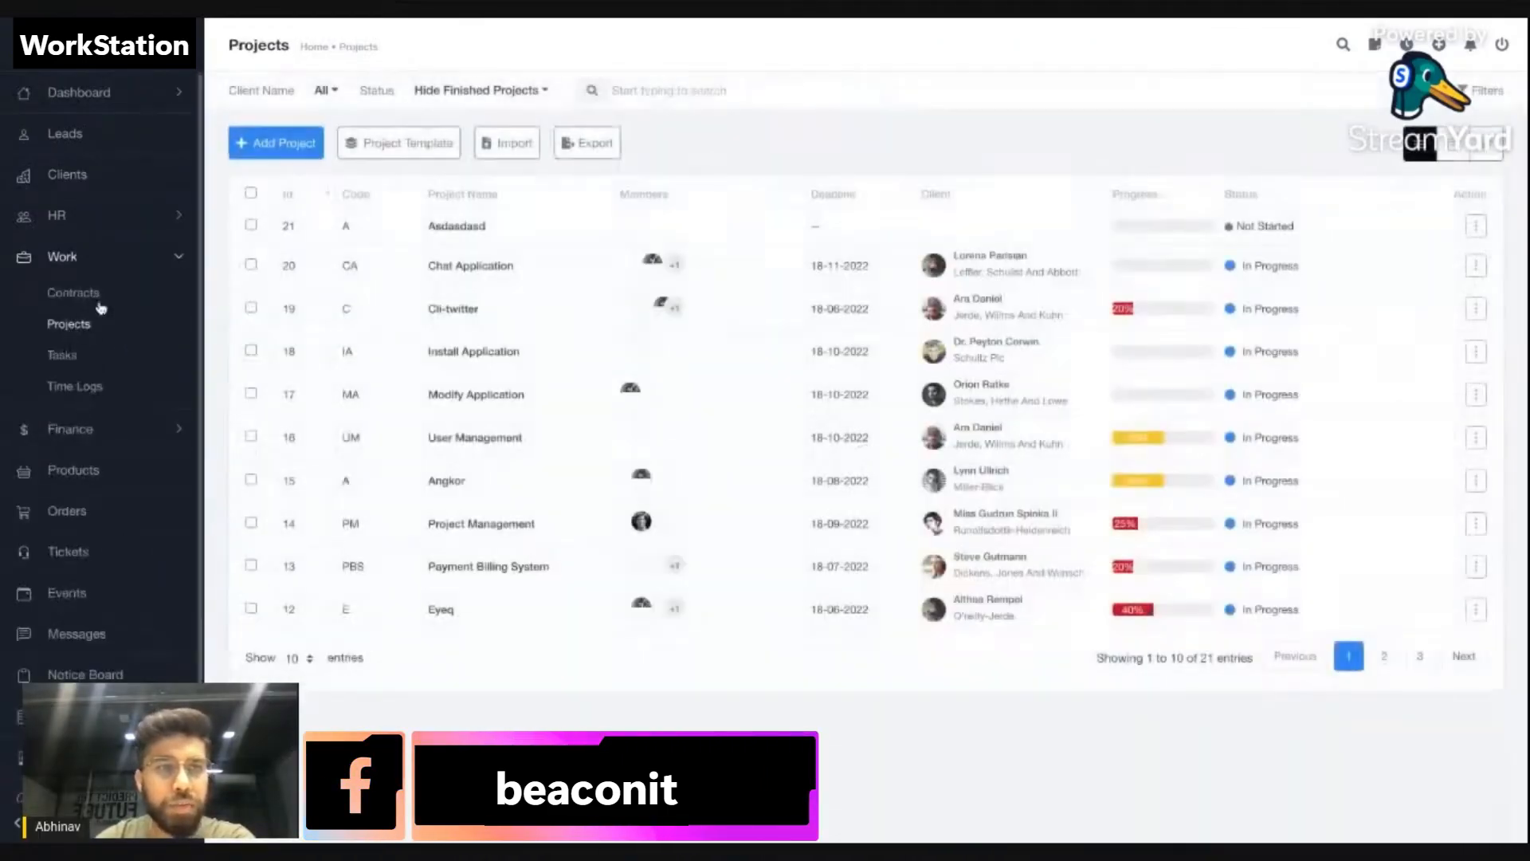
{"action": "left_click", "coordinate": [272, 156]}
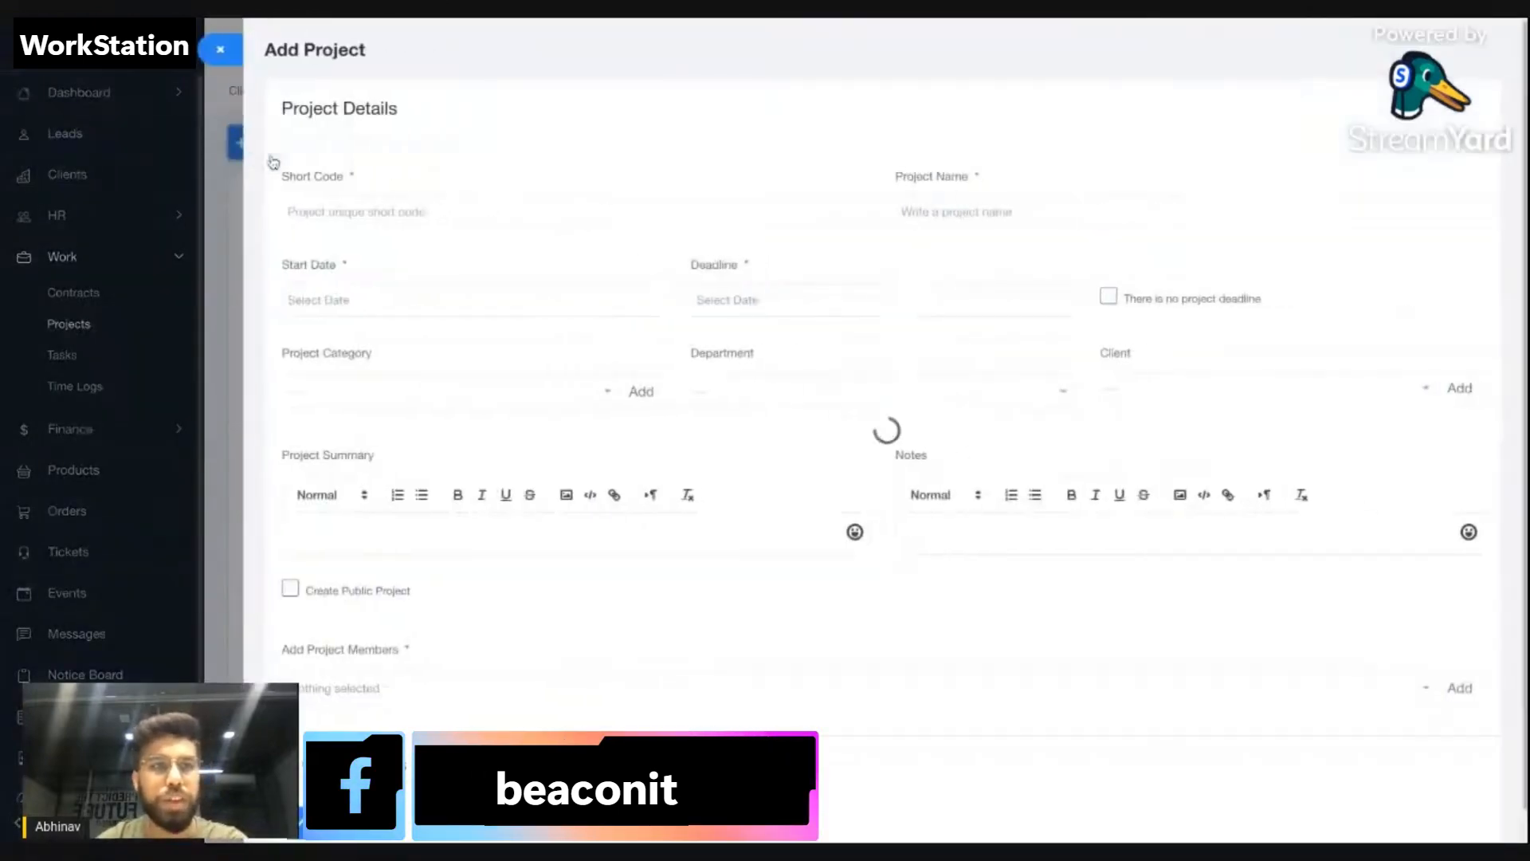
{"action": "scroll", "coordinate": [657, 294], "scroll_direction": "down", "scroll_amount": 1}
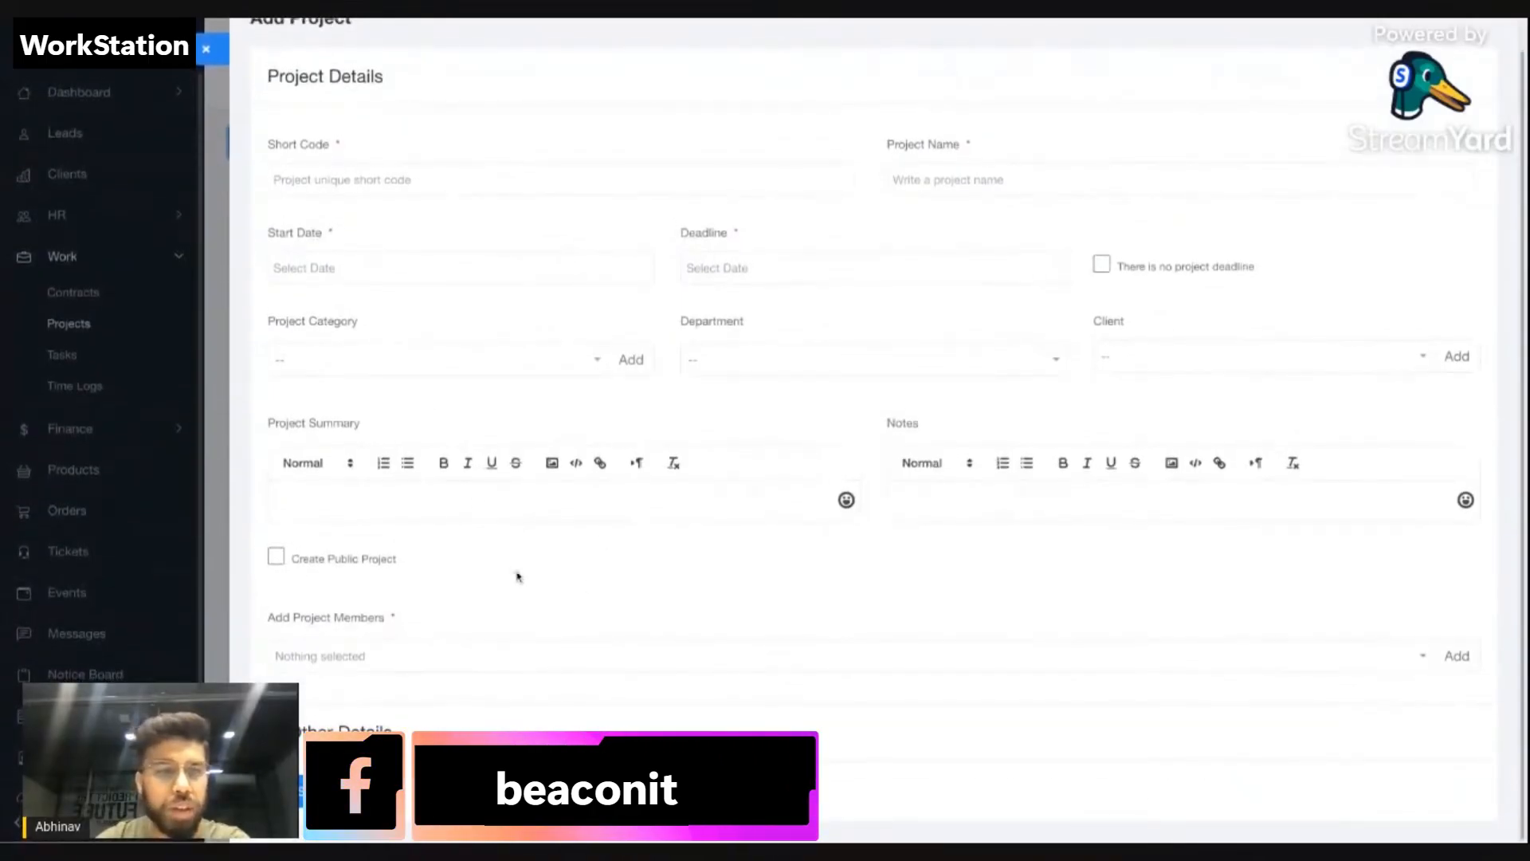
{"action": "scroll", "coordinate": [369, 558], "scroll_direction": "up", "scroll_amount": 1}
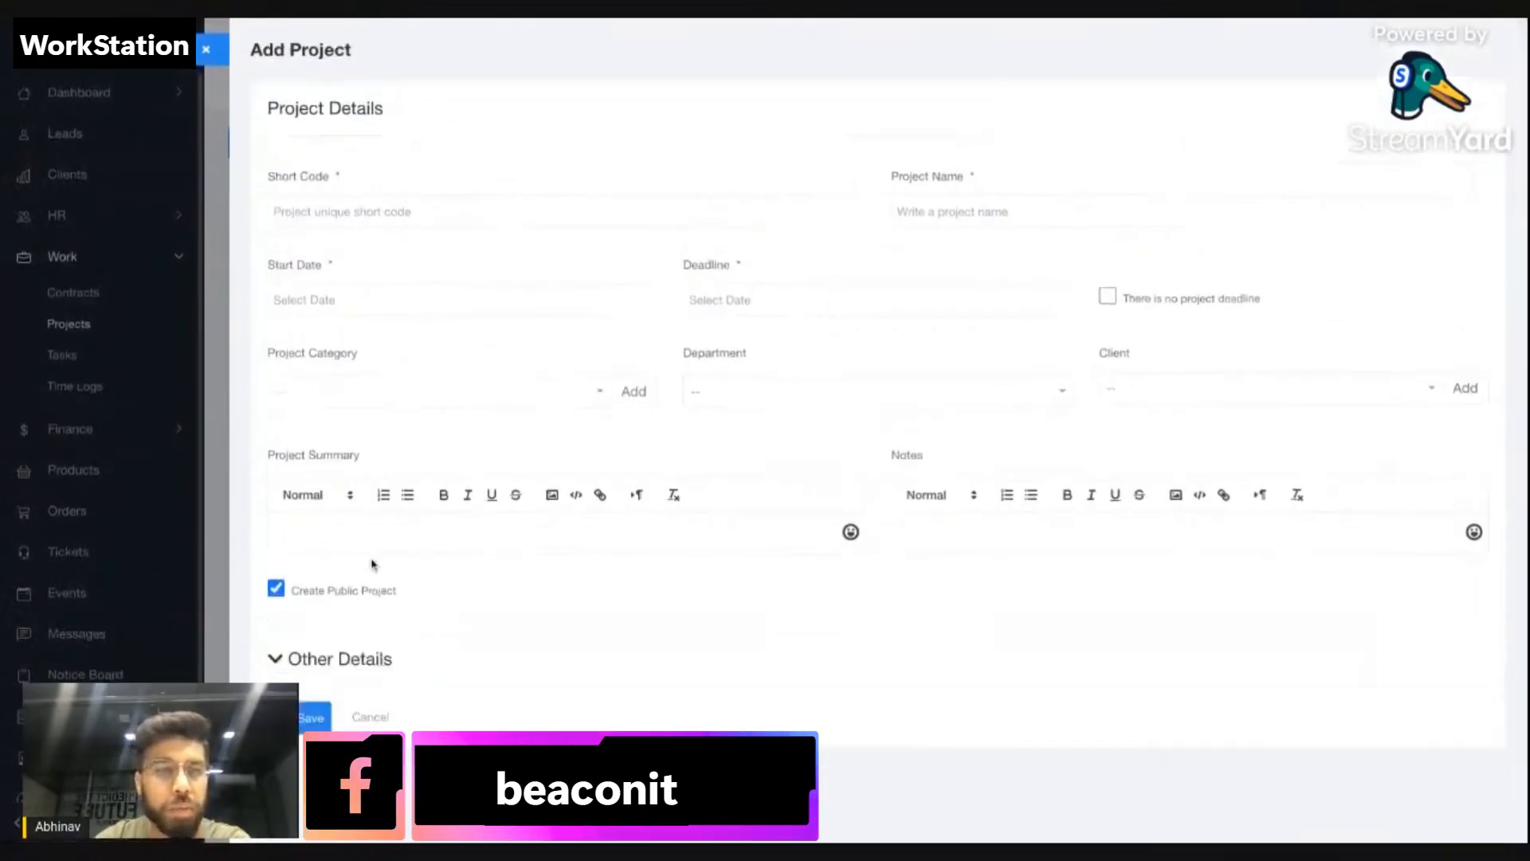
Switch the Create Public Project option on and back off to compare the project member settings.
{"action": "left_click", "coordinate": [382, 591]}
{"action": "left_click", "coordinate": [382, 591]}
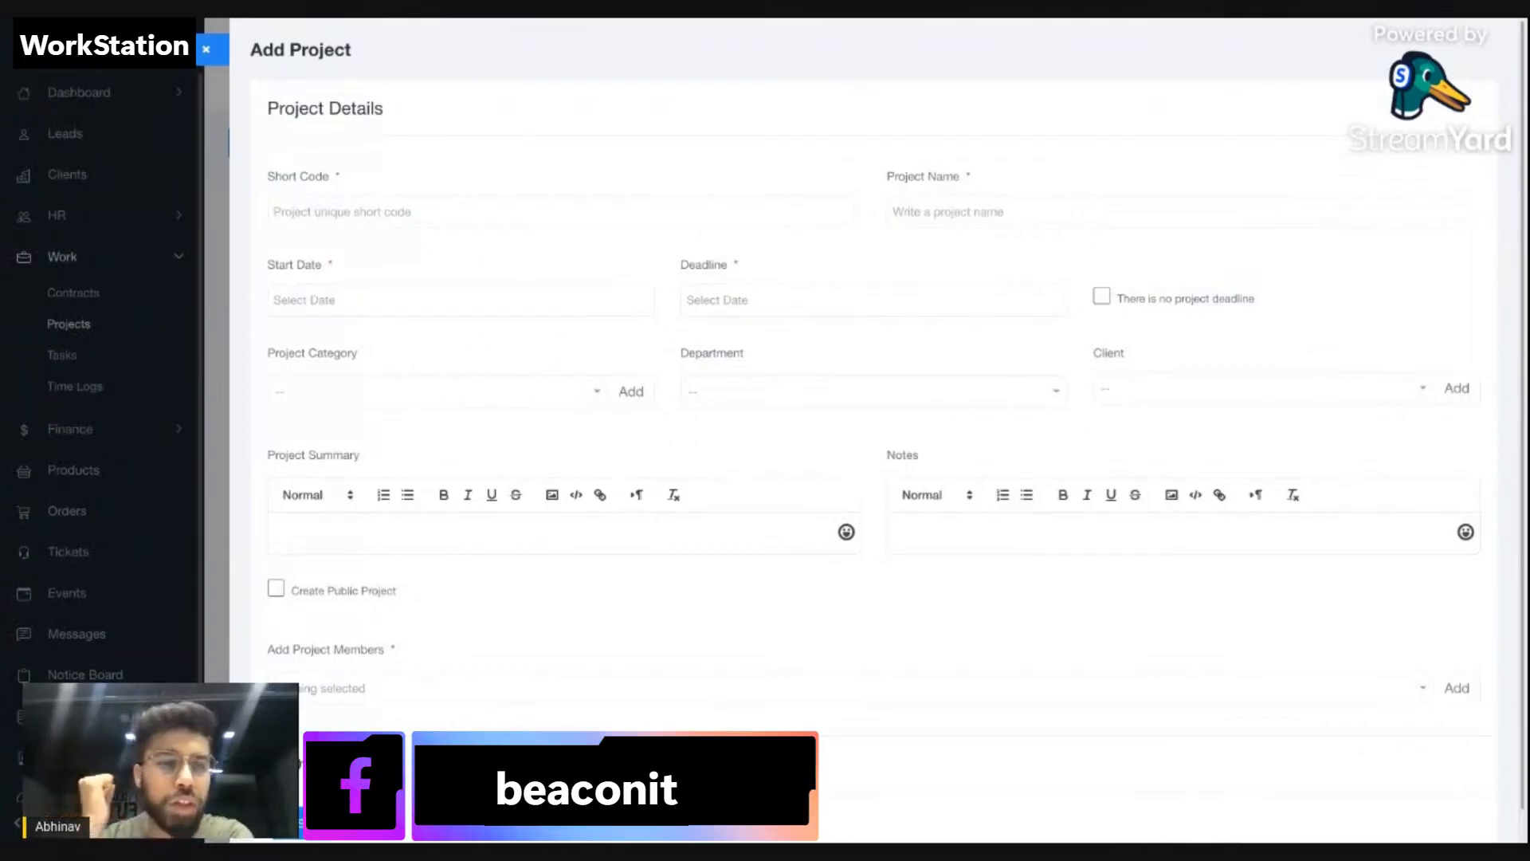
{"action": "left_click", "coordinate": [374, 590]}
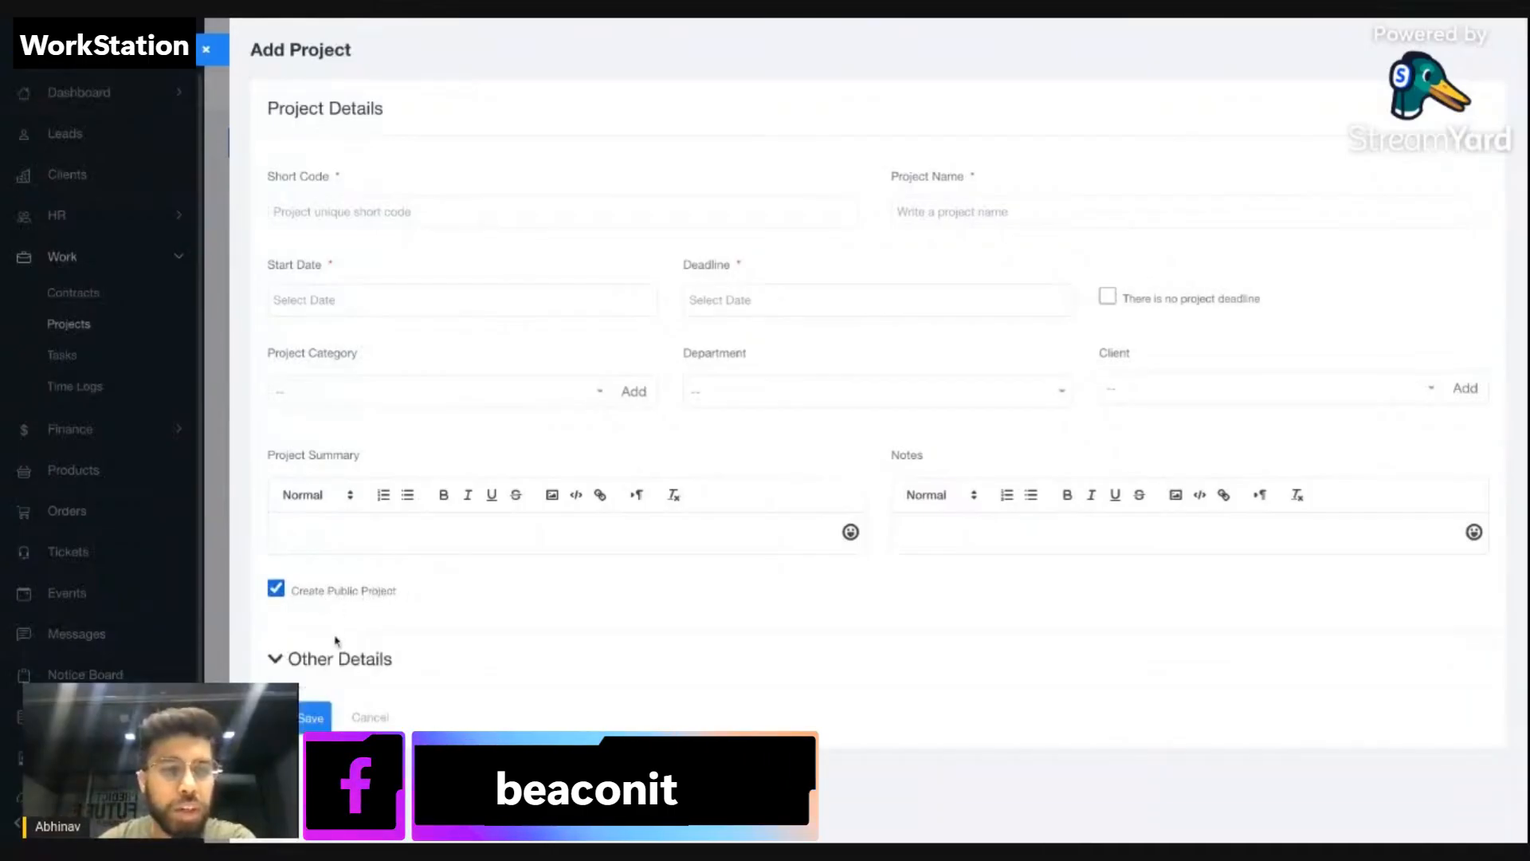
{"action": "left_click", "coordinate": [356, 596]}
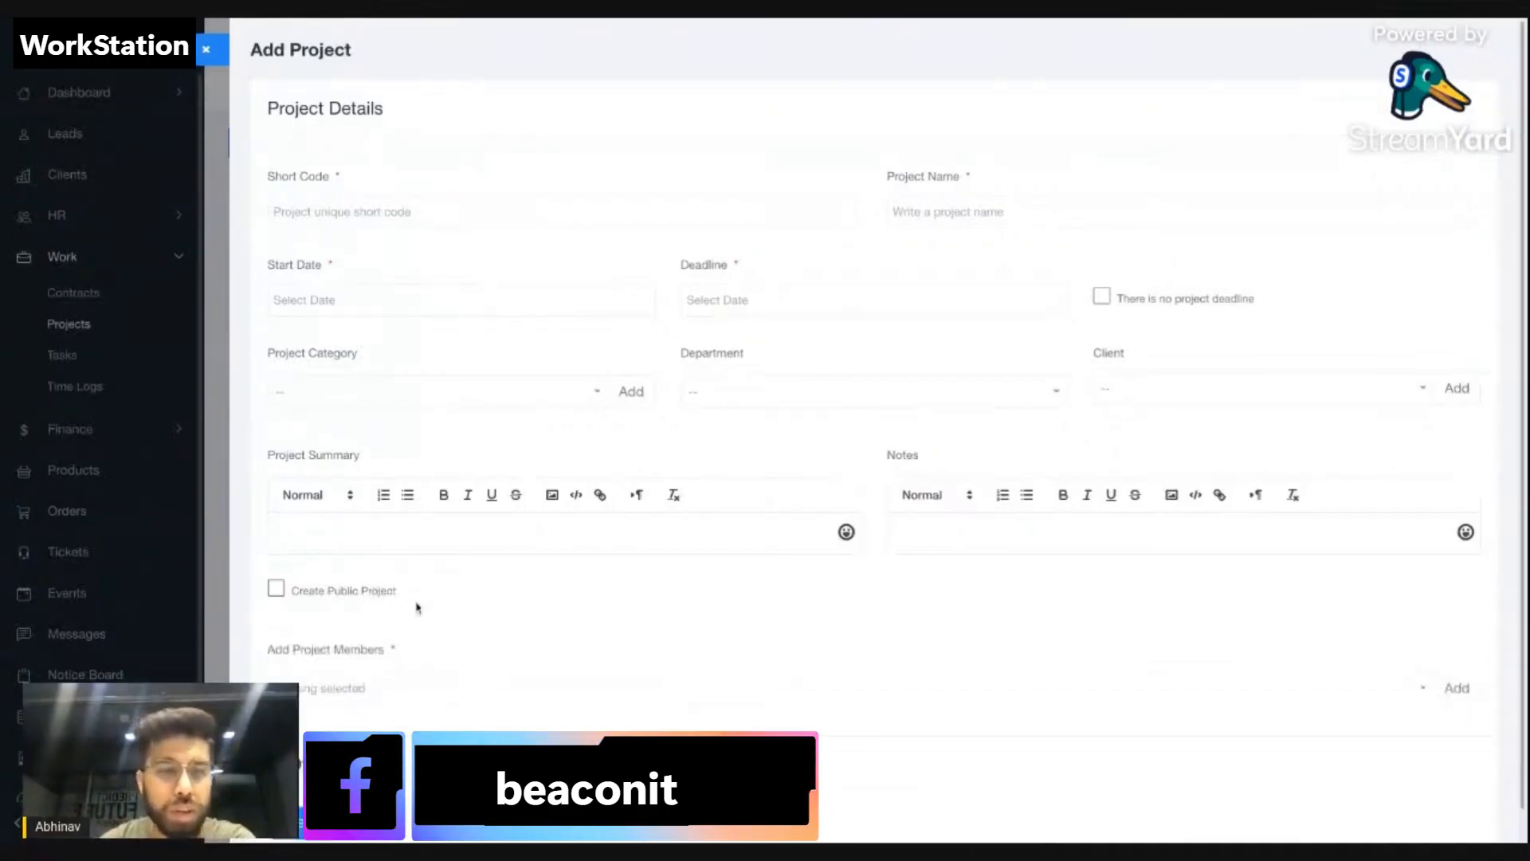
Check the project members selector and expand the Other Details section of the new project form.
{"action": "scroll", "coordinate": [413, 618], "scroll_direction": "down", "scroll_amount": 1}
{"action": "left_click", "coordinate": [404, 659]}
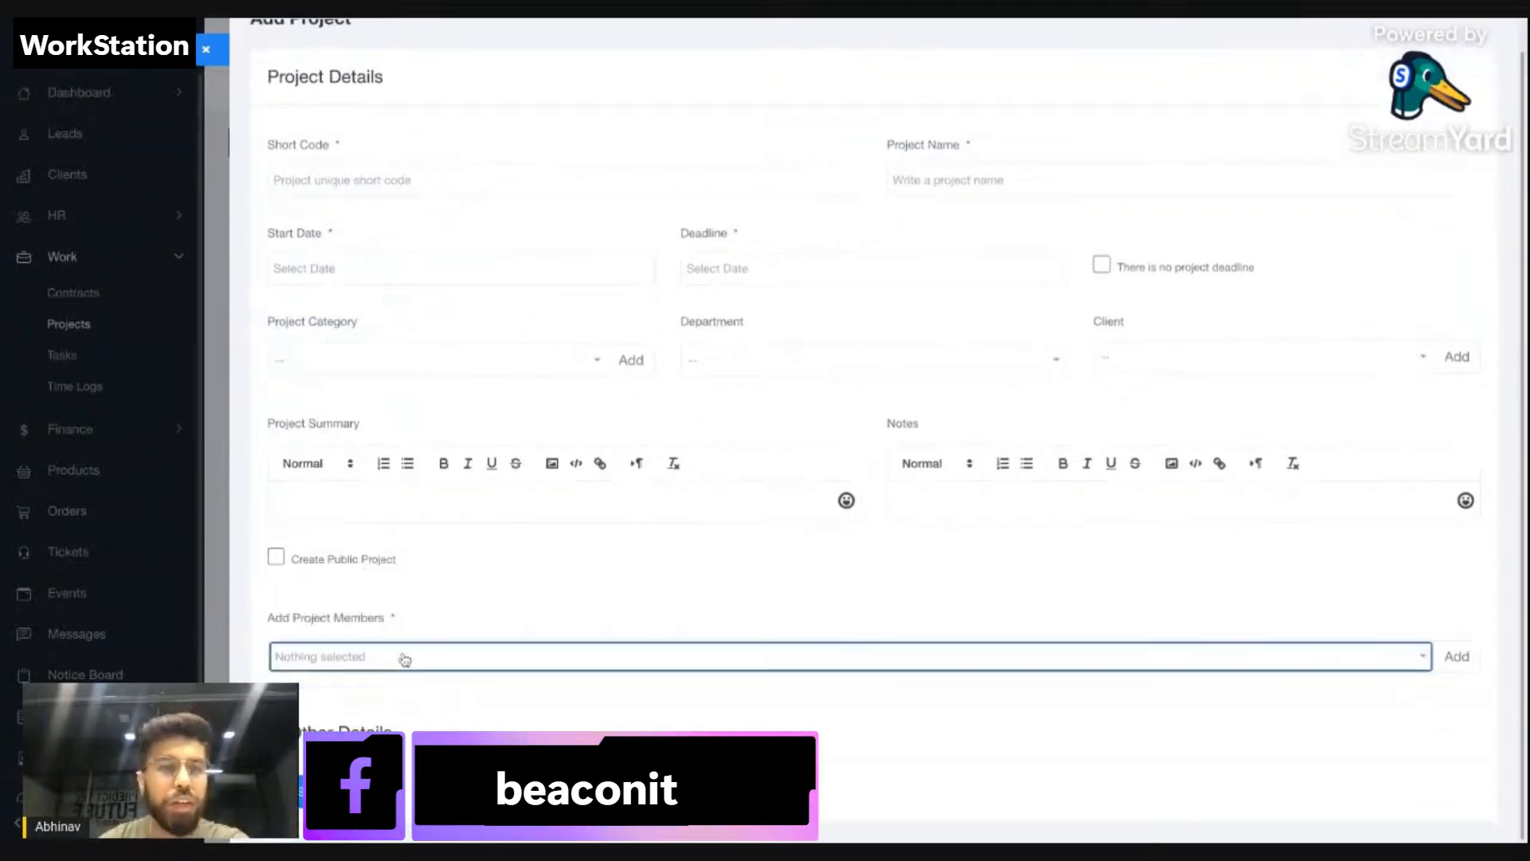
{"action": "left_click", "coordinate": [458, 690]}
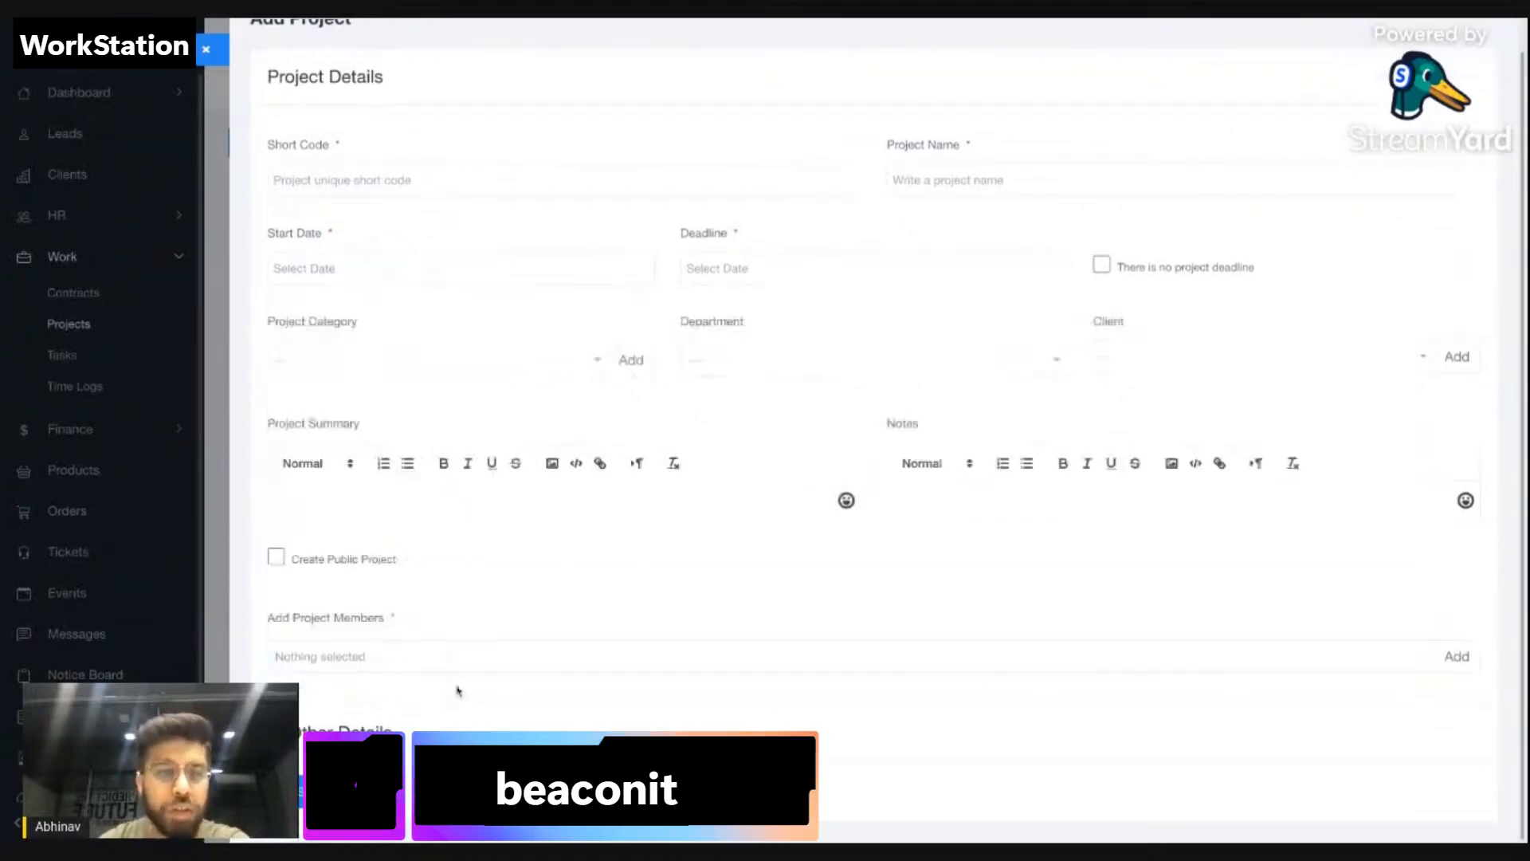
{"action": "scroll", "coordinate": [458, 693], "scroll_direction": "down", "scroll_amount": 4}
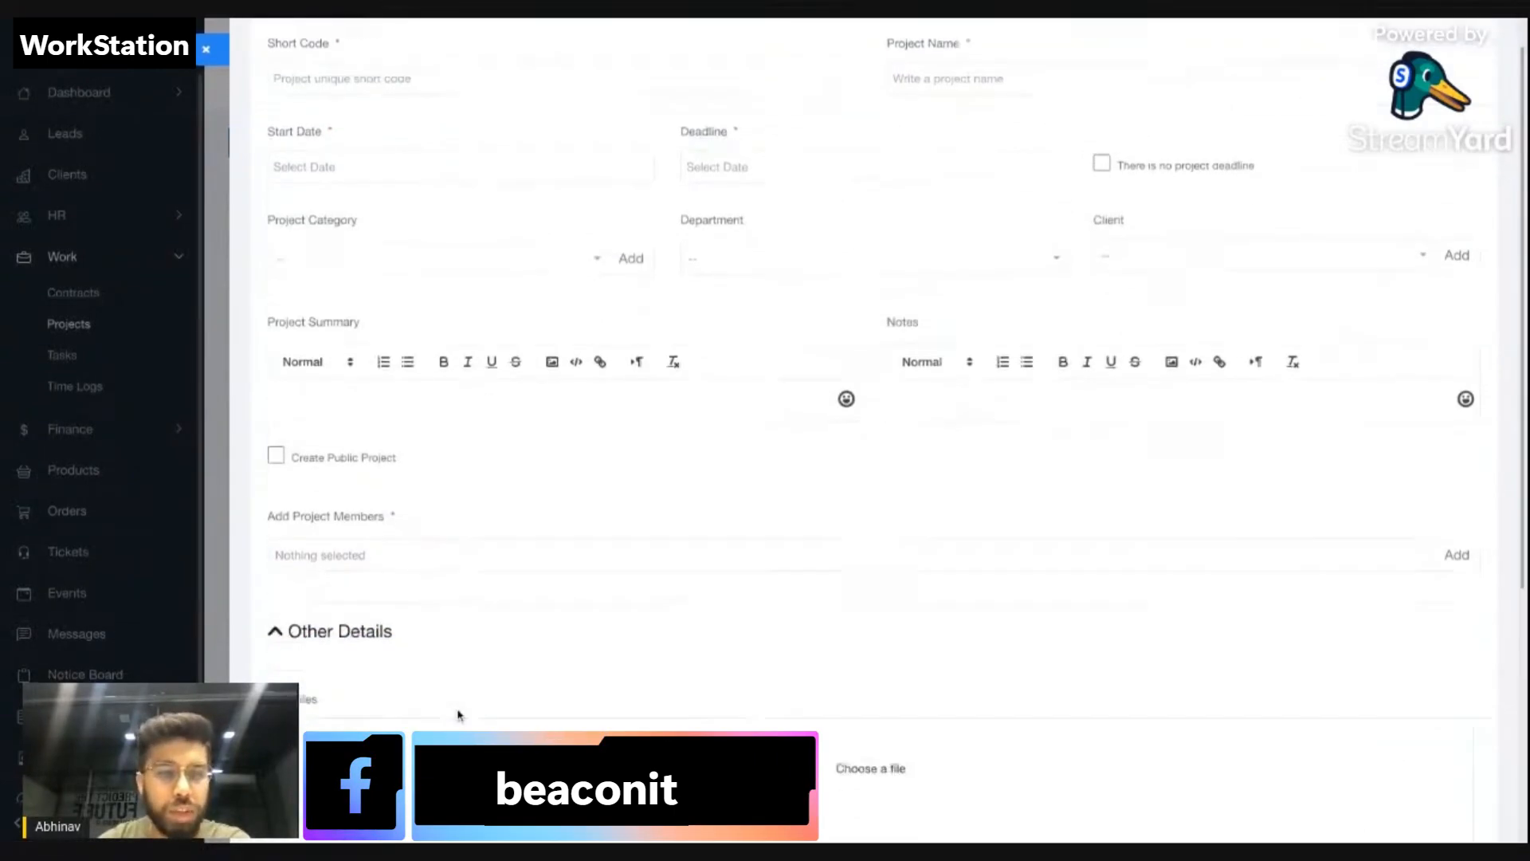
{"action": "scroll", "coordinate": [458, 715], "scroll_direction": "down", "scroll_amount": 1}
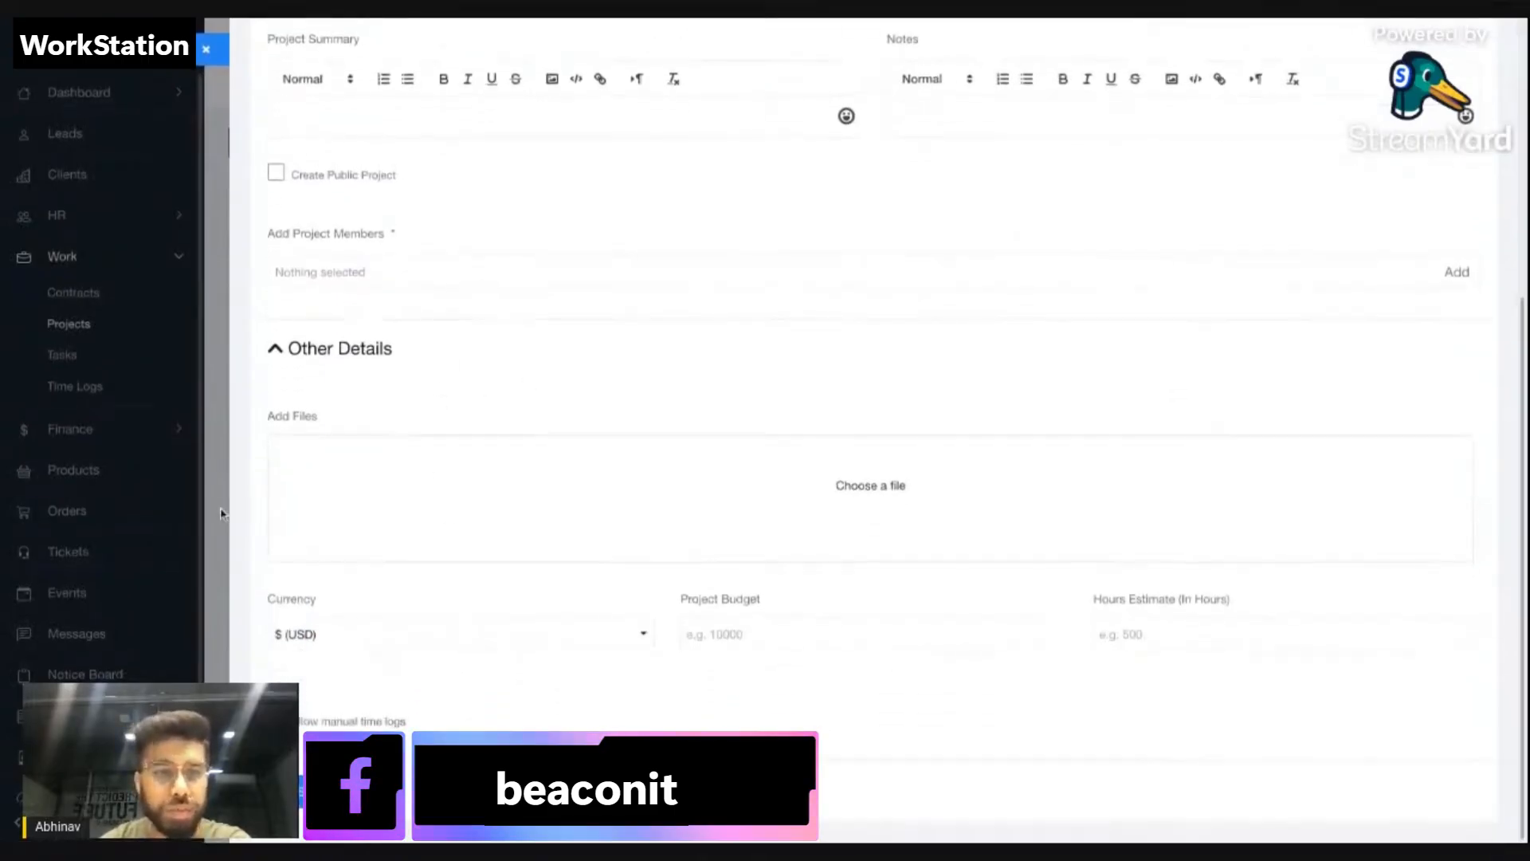
Check the project budget and hours estimate fields, and close the new project form without saving.
{"action": "left_click", "coordinate": [892, 634]}
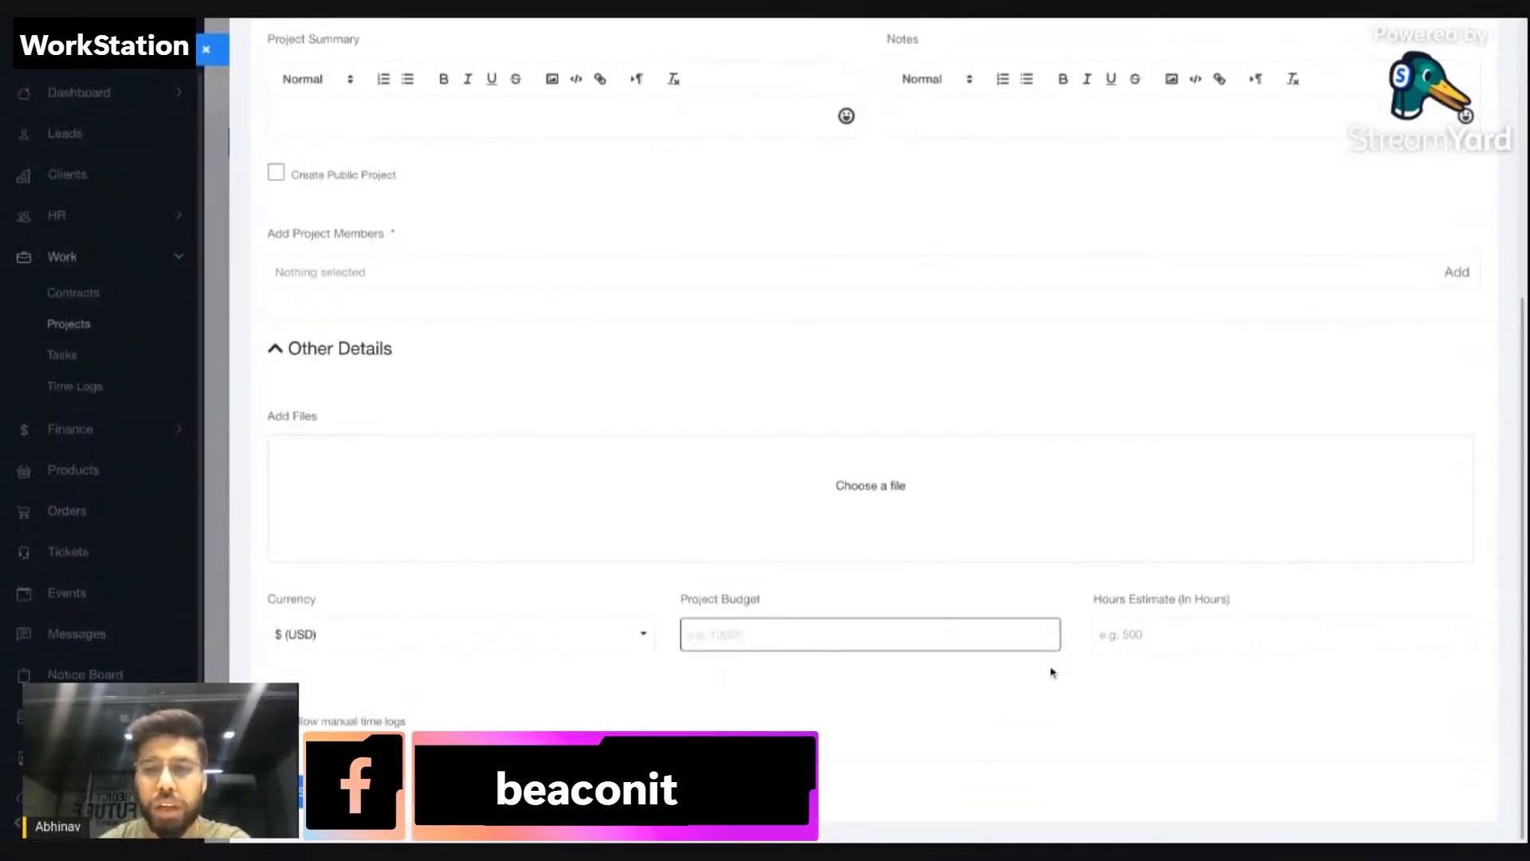
{"action": "left_click", "coordinate": [1155, 634]}
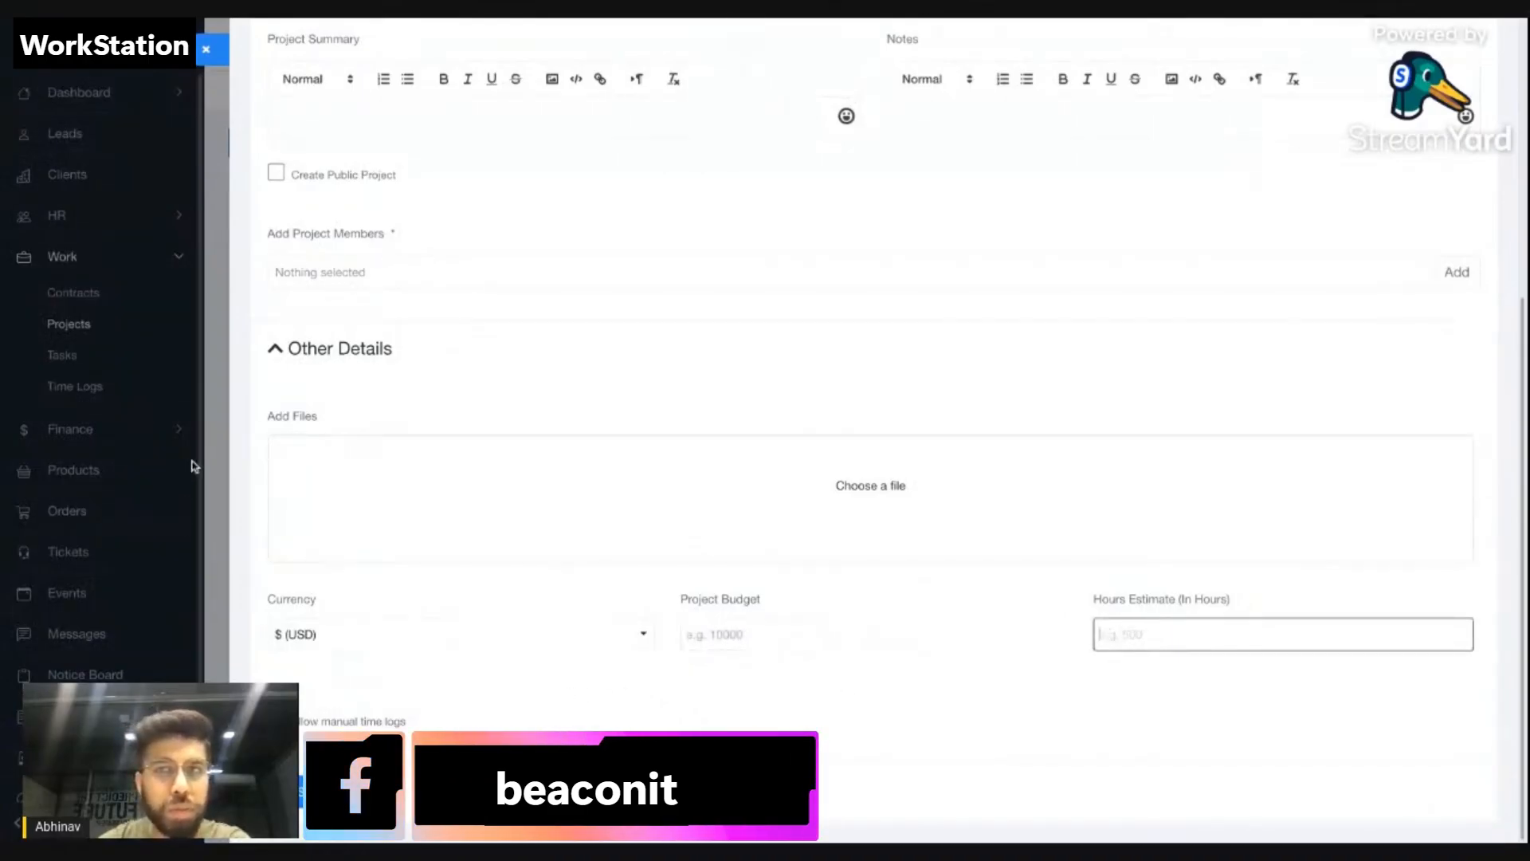
{"action": "left_click", "coordinate": [194, 464]}
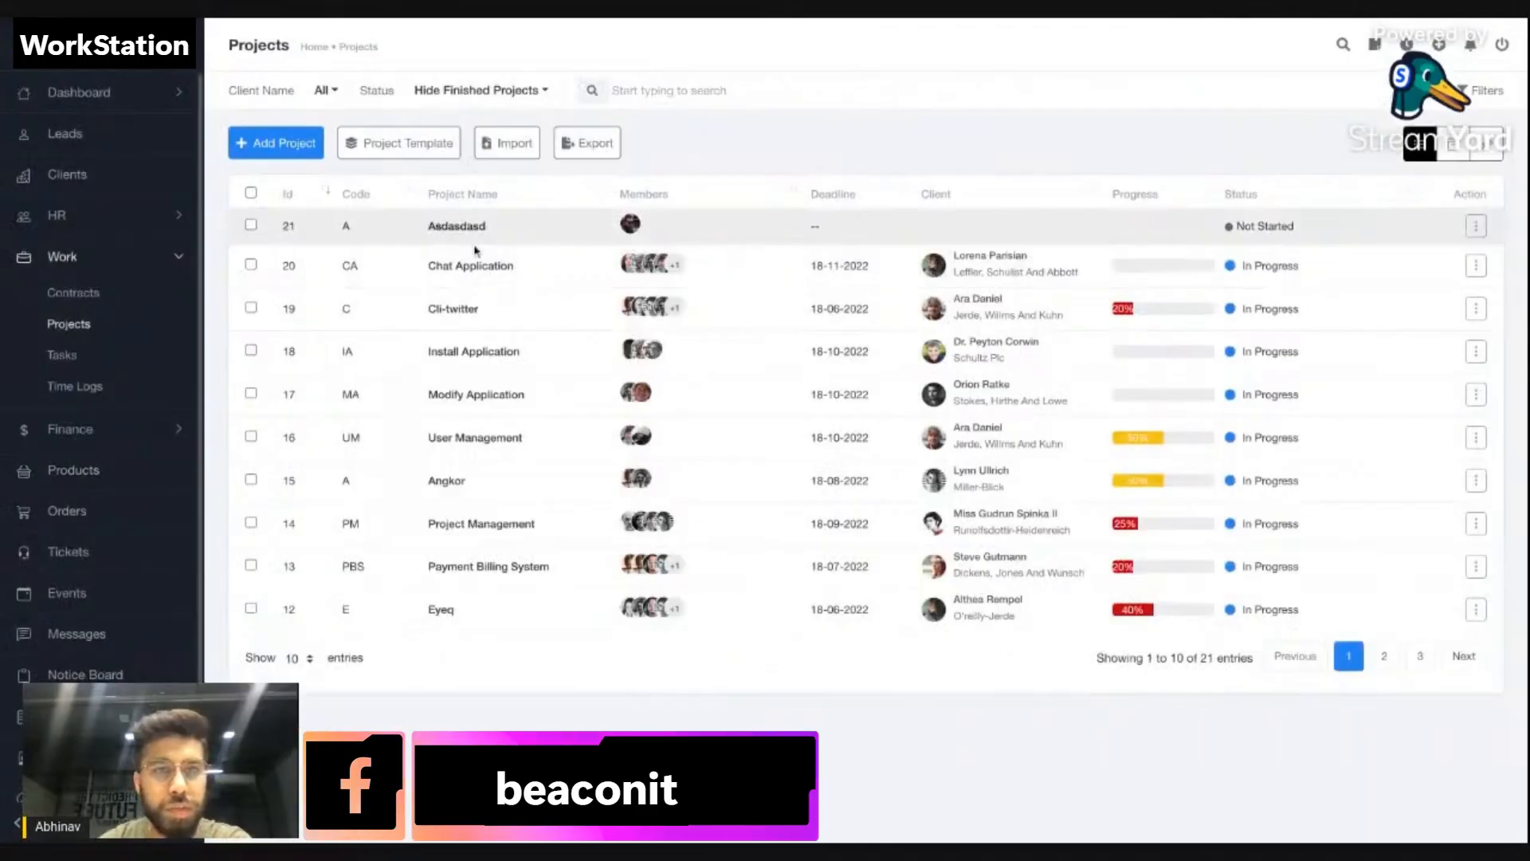
Open the Chat Application project and review the statistics and charts in its overview.
{"action": "left_click", "coordinate": [470, 265]}
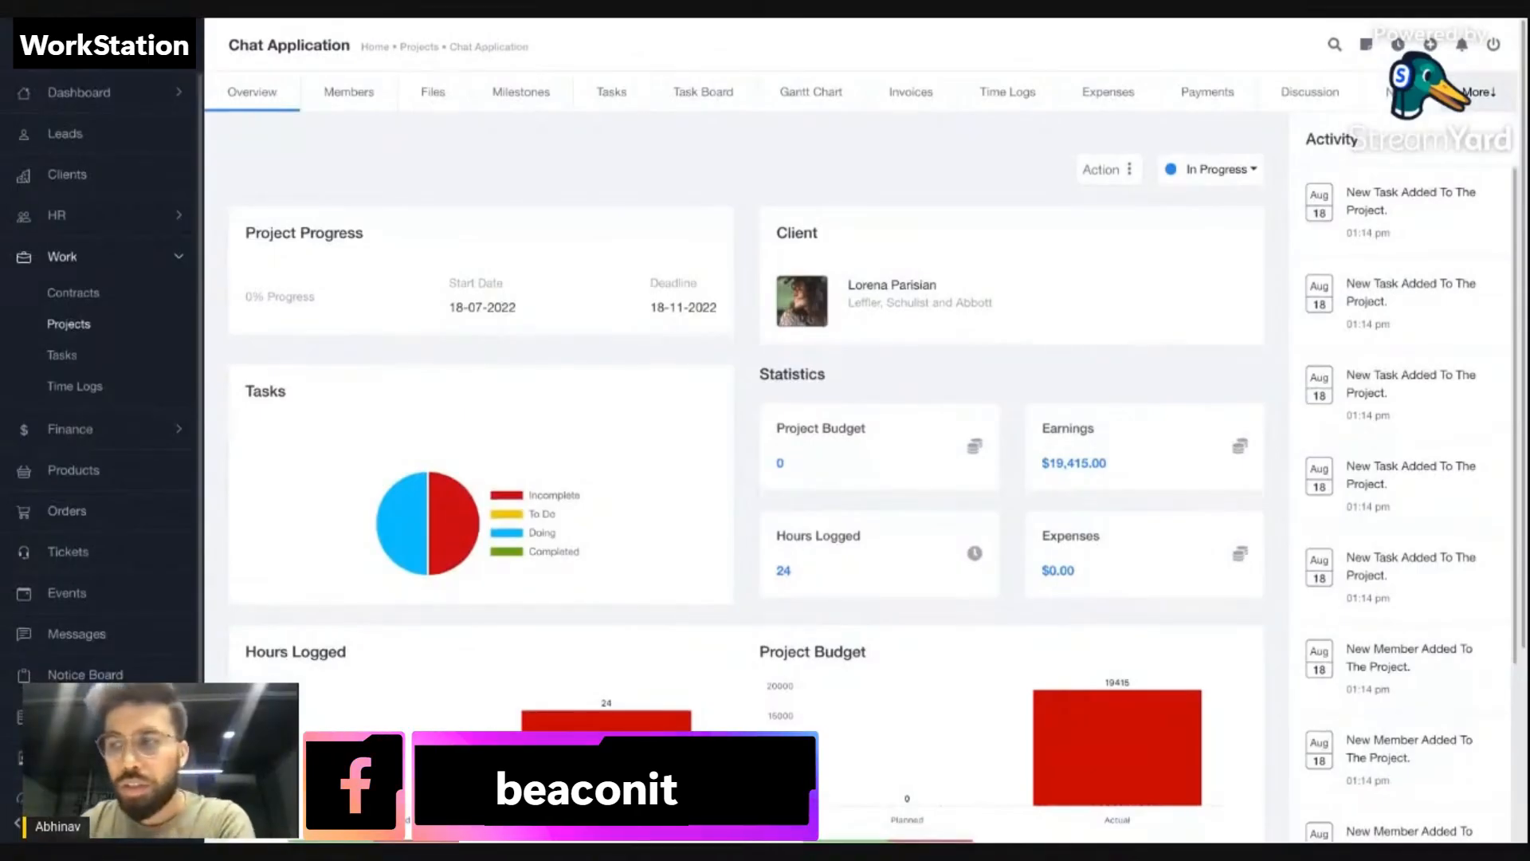
{"action": "scroll", "coordinate": [735, 478], "scroll_direction": "down", "scroll_amount": 2}
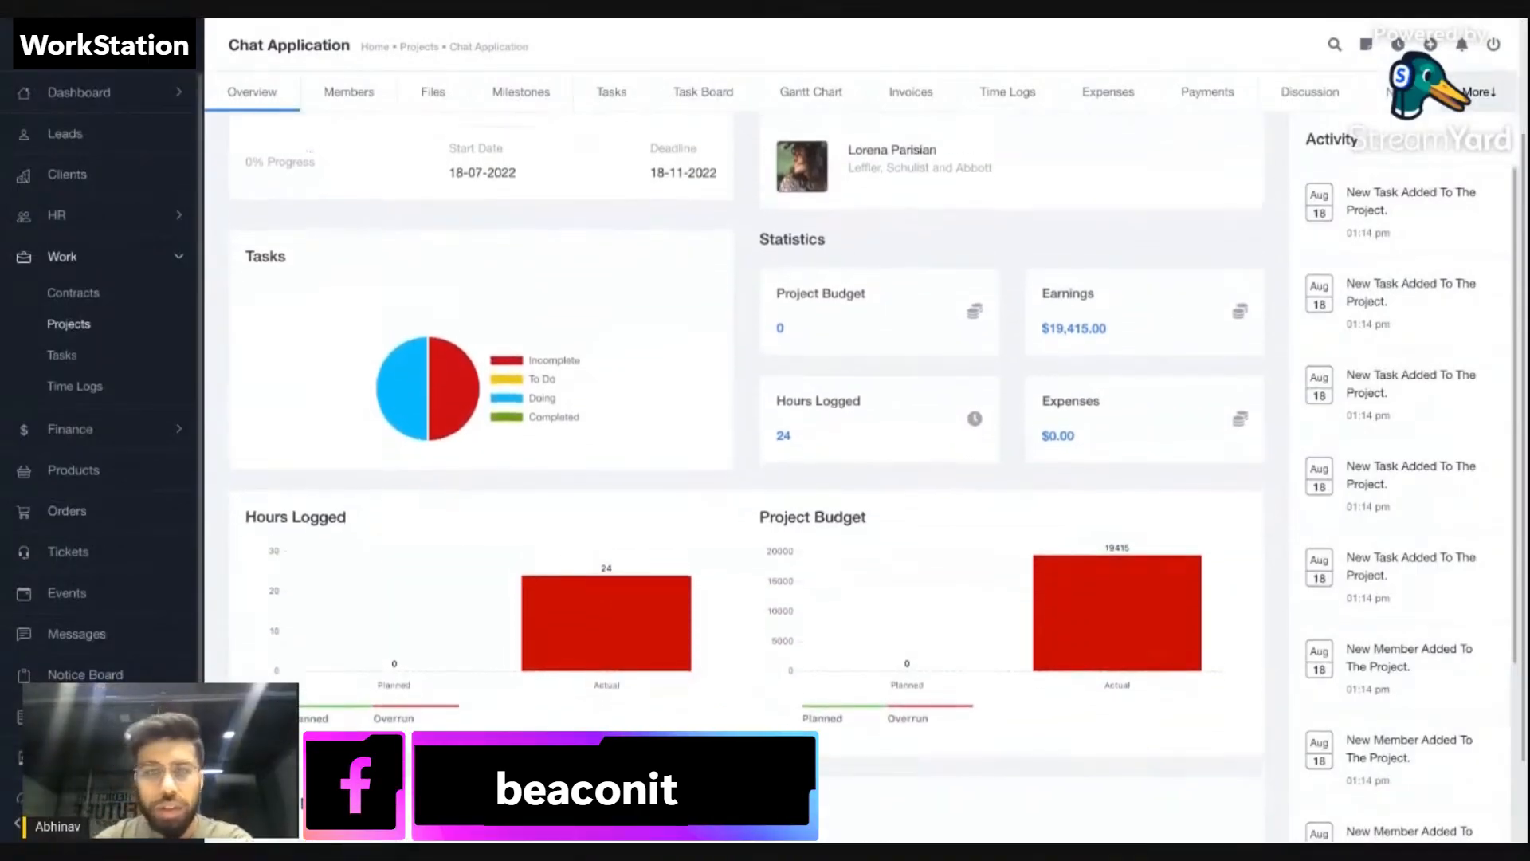
Open the Chat Application project's members list and assign the third listed member as Project Admin.
{"action": "scroll", "coordinate": [735, 478], "scroll_direction": "up", "scroll_amount": 2}
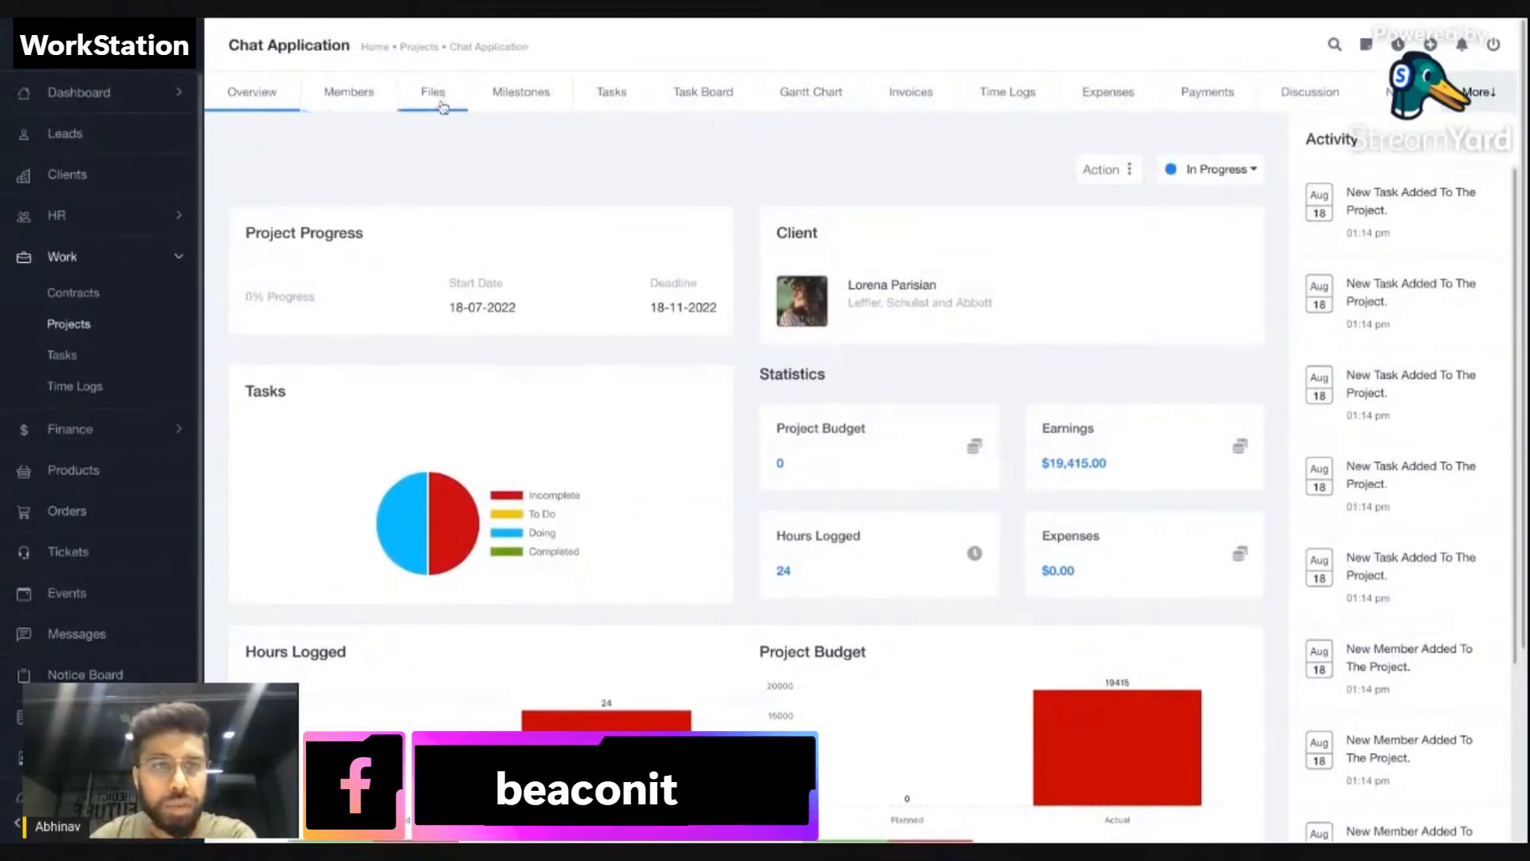
{"action": "left_click", "coordinate": [362, 99]}
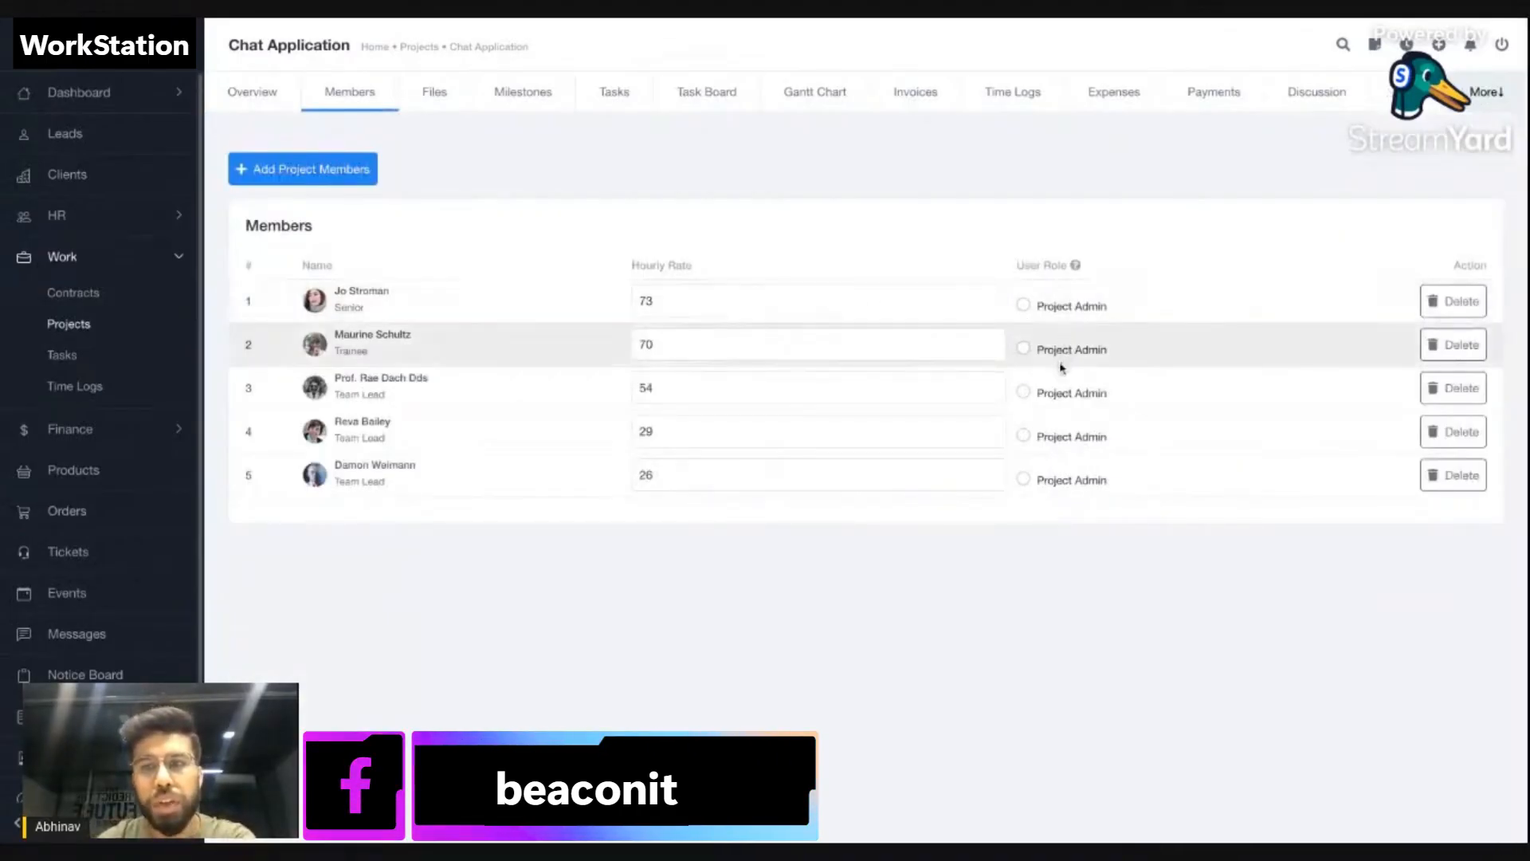
{"action": "left_click", "coordinate": [1053, 395]}
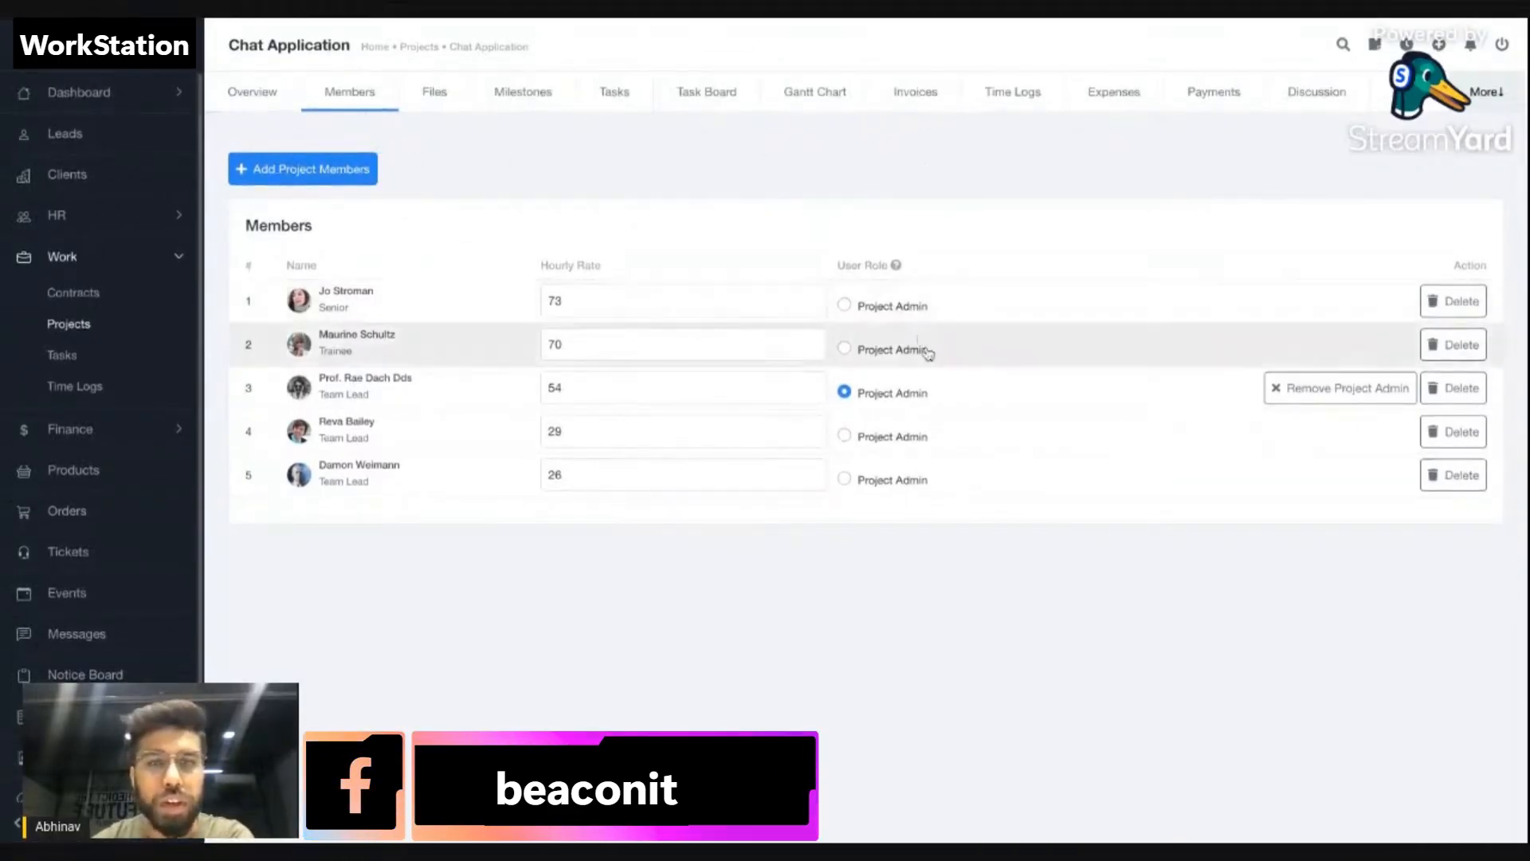
Return to the project overview and review the progress, earnings, logged hours and expenses statistics.
{"action": "left_click", "coordinate": [271, 90]}
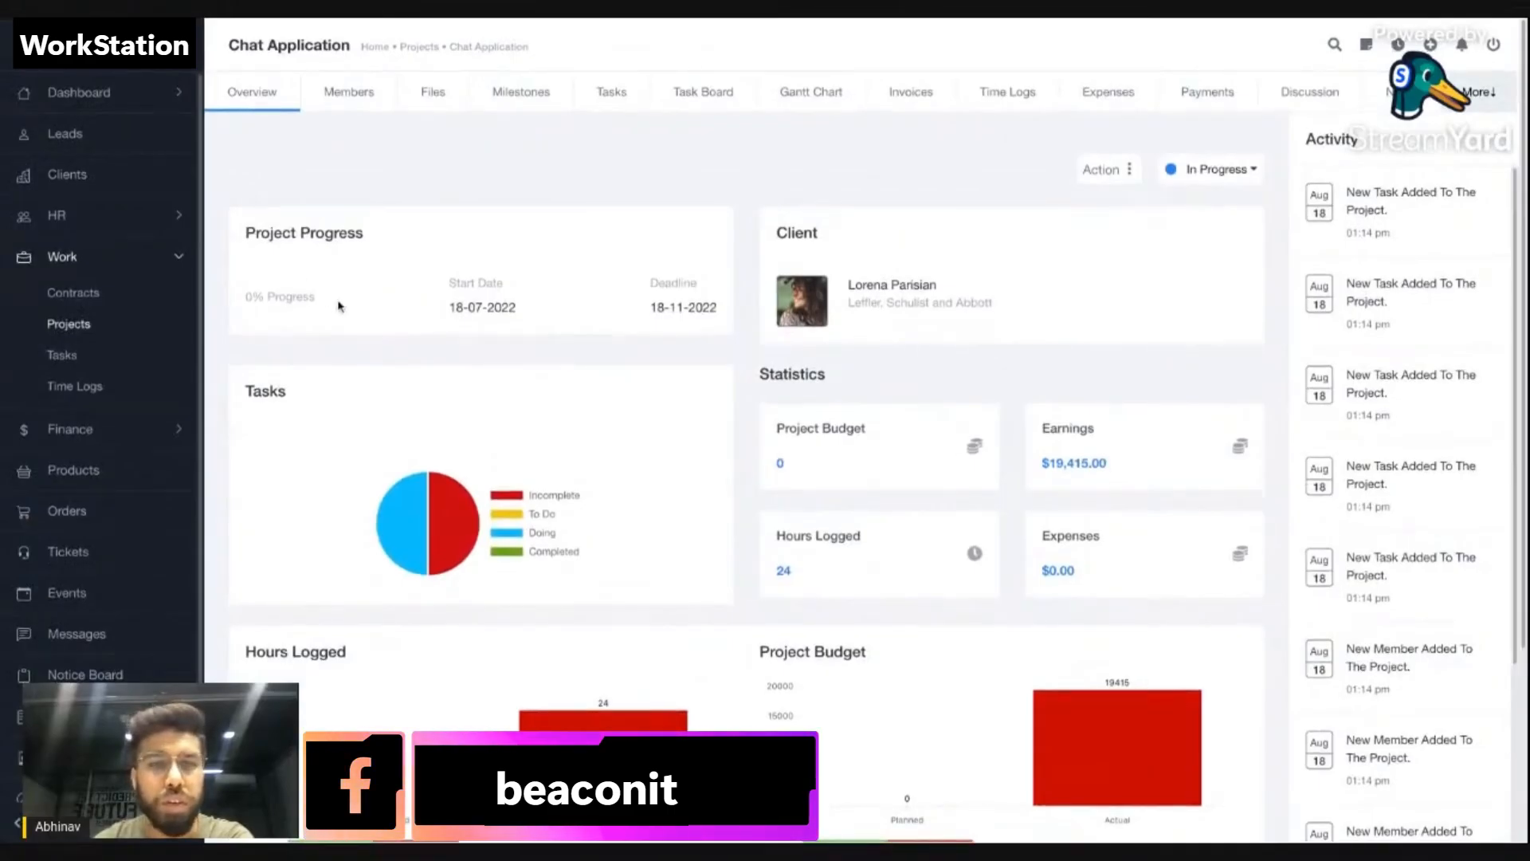
{"action": "scroll", "coordinate": [674, 338], "scroll_direction": "down", "scroll_amount": 1}
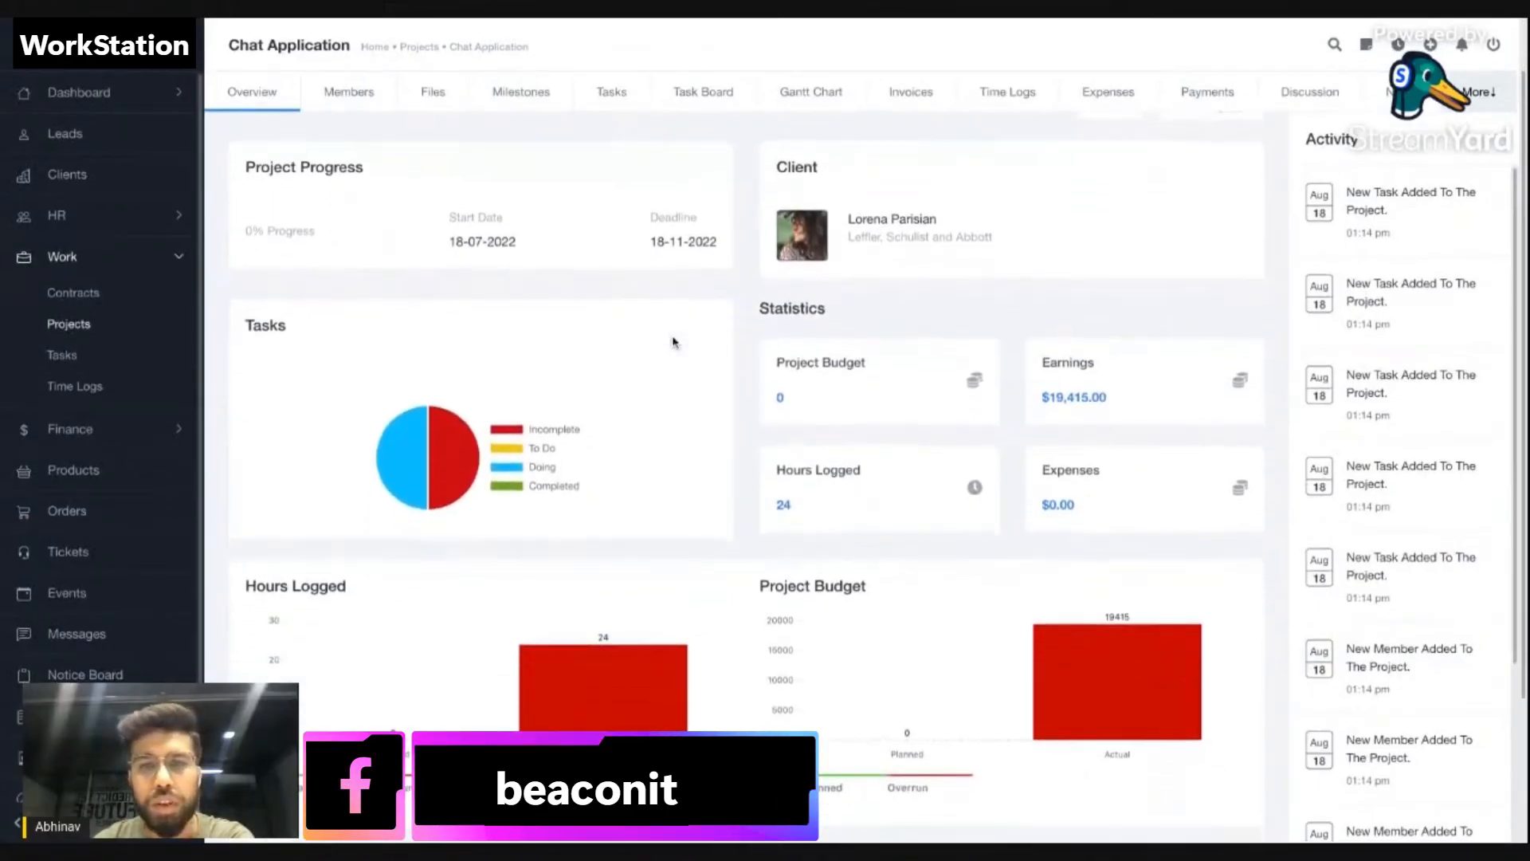
{"action": "scroll", "coordinate": [674, 343], "scroll_direction": "up", "scroll_amount": 1}
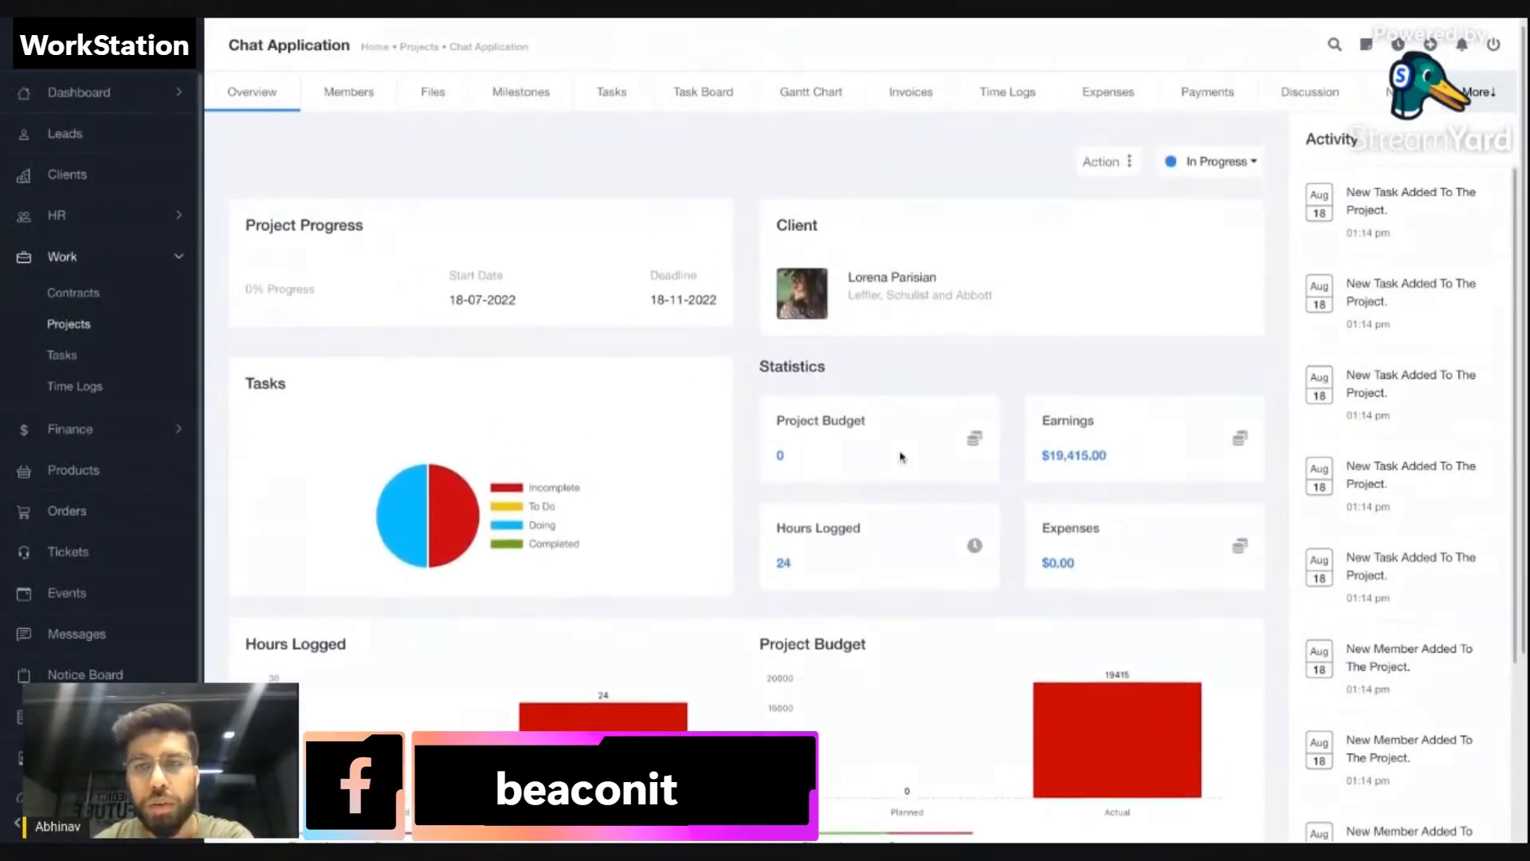
{"action": "scroll", "coordinate": [901, 456], "scroll_direction": "down", "scroll_amount": 2}
{"action": "scroll", "coordinate": [984, 387], "scroll_direction": "down", "scroll_amount": 1}
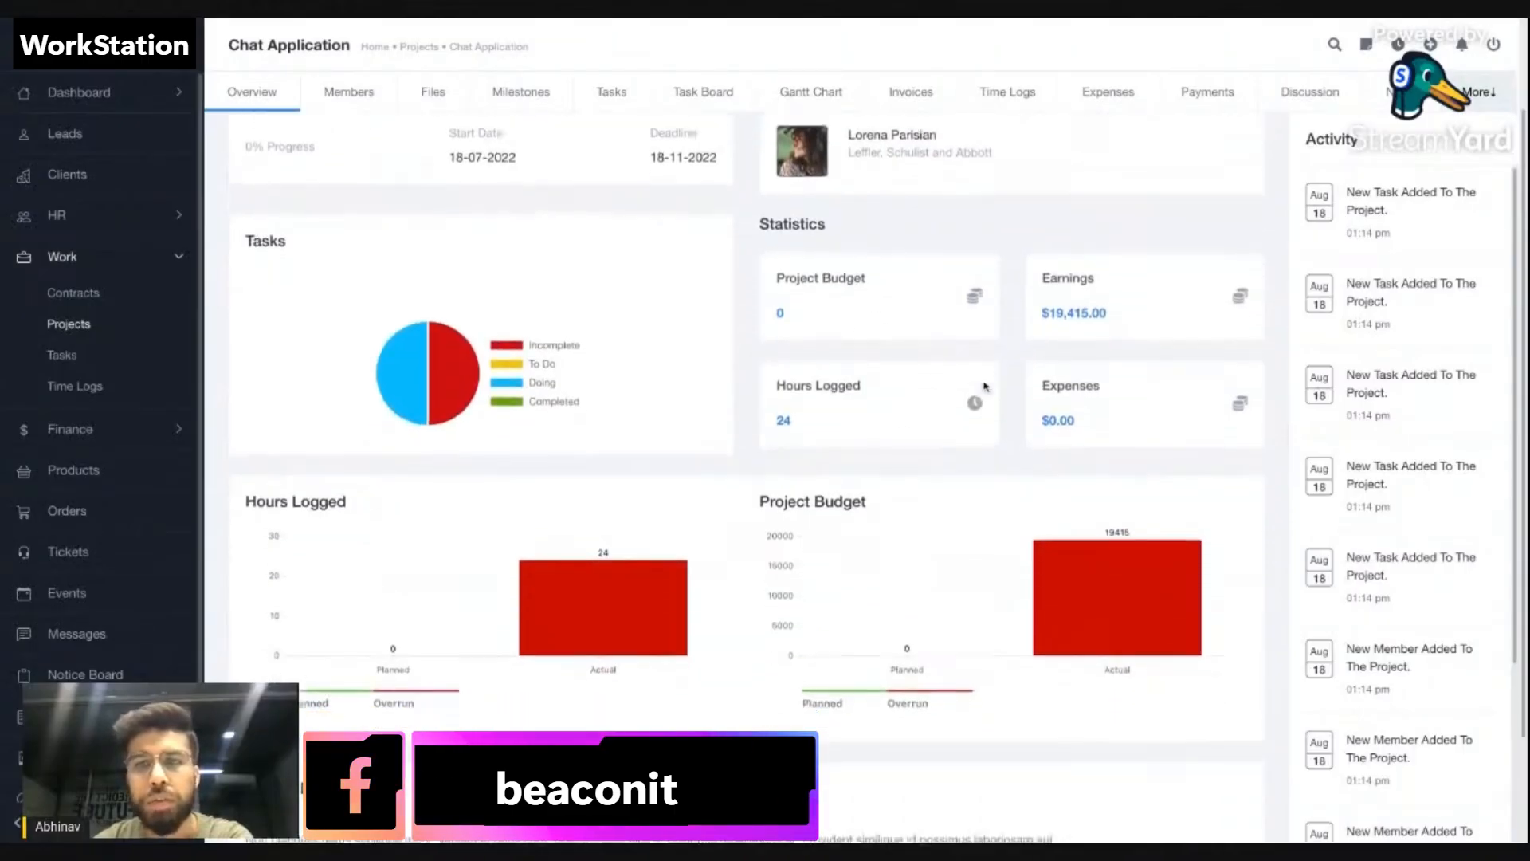
{"action": "left_click_drag", "start_coordinate": [1113, 267], "coordinate": [1042, 270]}
{"action": "left_click", "coordinate": [1025, 320]}
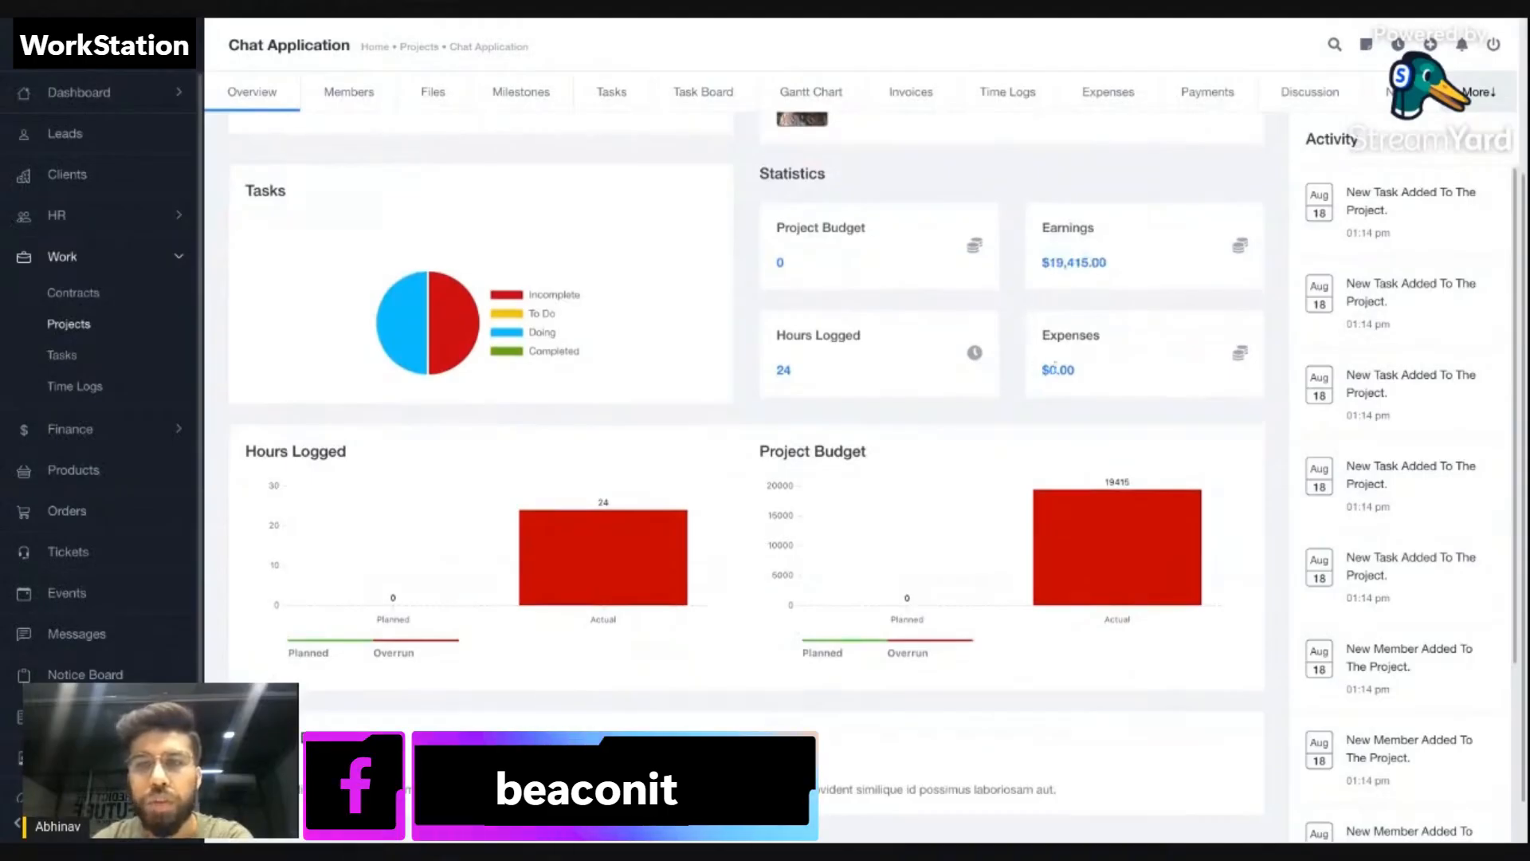
{"action": "left_click_drag", "start_coordinate": [1042, 370], "coordinate": [1105, 382]}
{"action": "left_click", "coordinate": [1105, 383]}
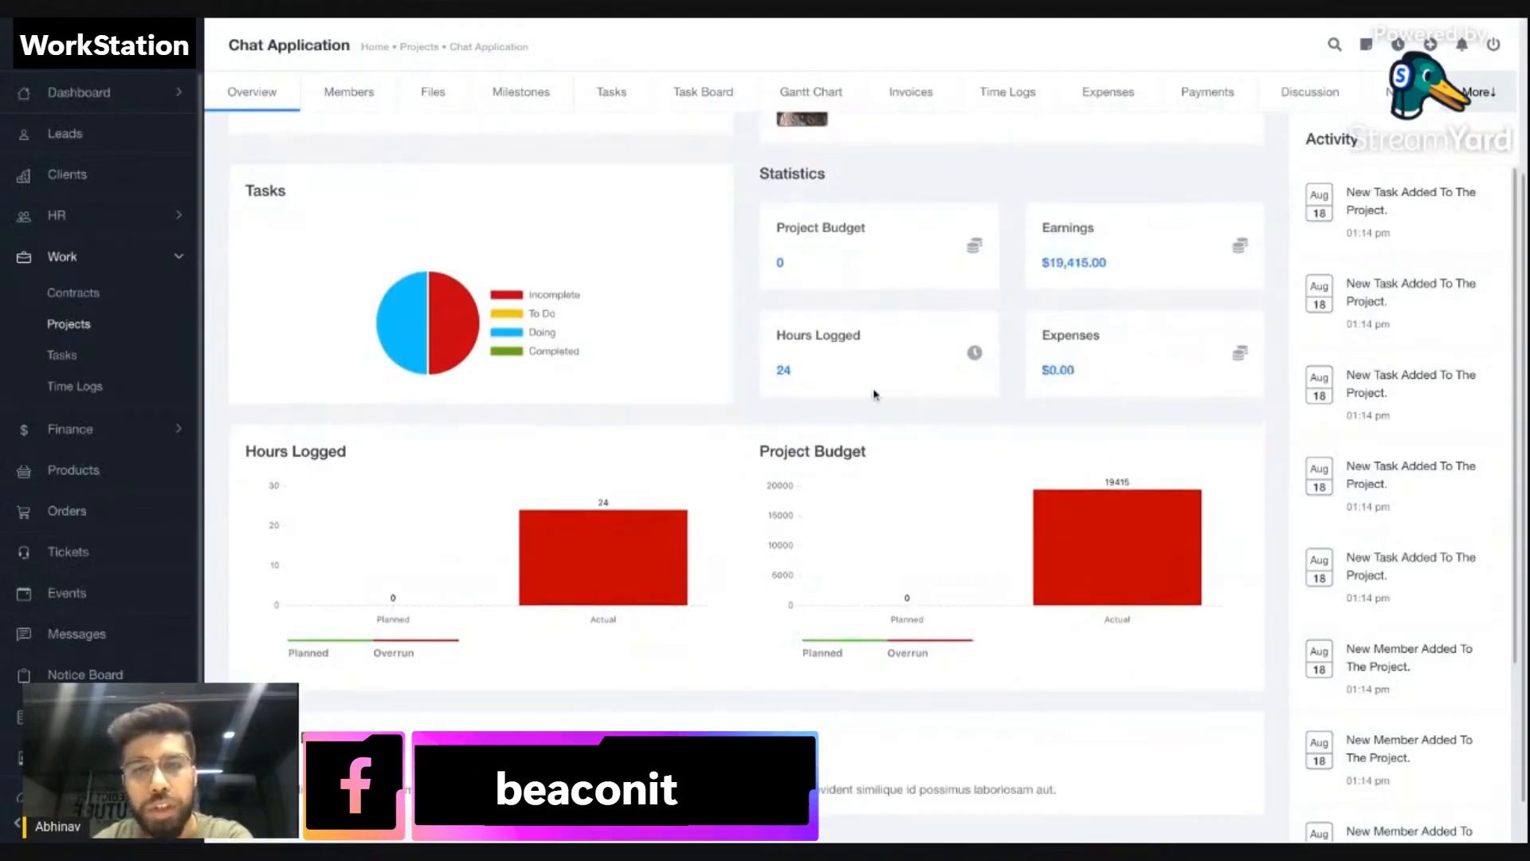
Inspect the Tasks pie chart, the Hours Logged and Project Budget charts, and the activity list in the overview.
{"action": "mouse_move", "coordinate": [407, 325]}
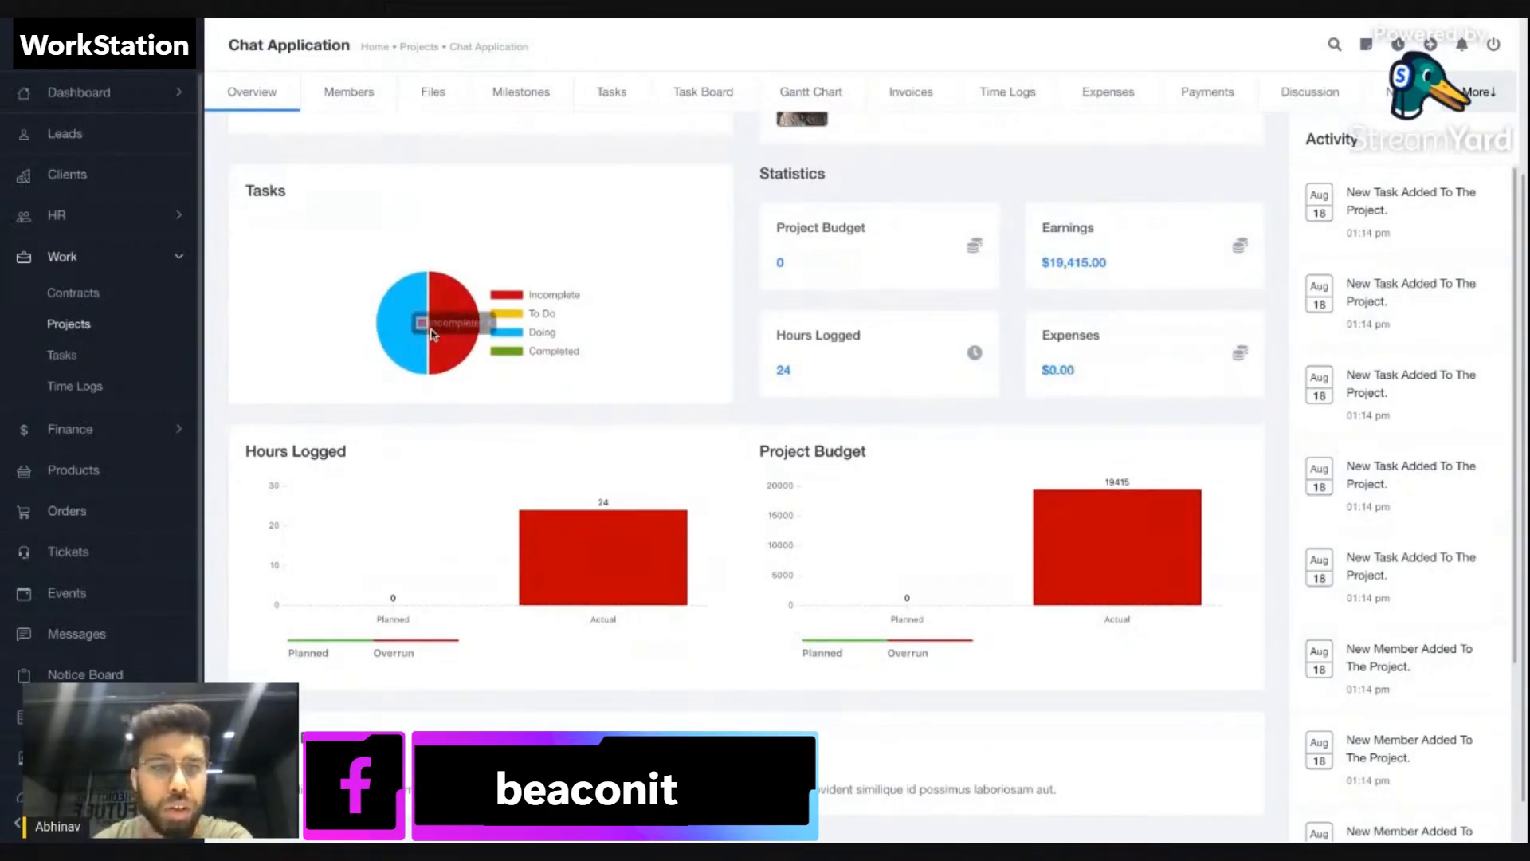
{"action": "scroll", "coordinate": [494, 414], "scroll_direction": "down", "scroll_amount": 1}
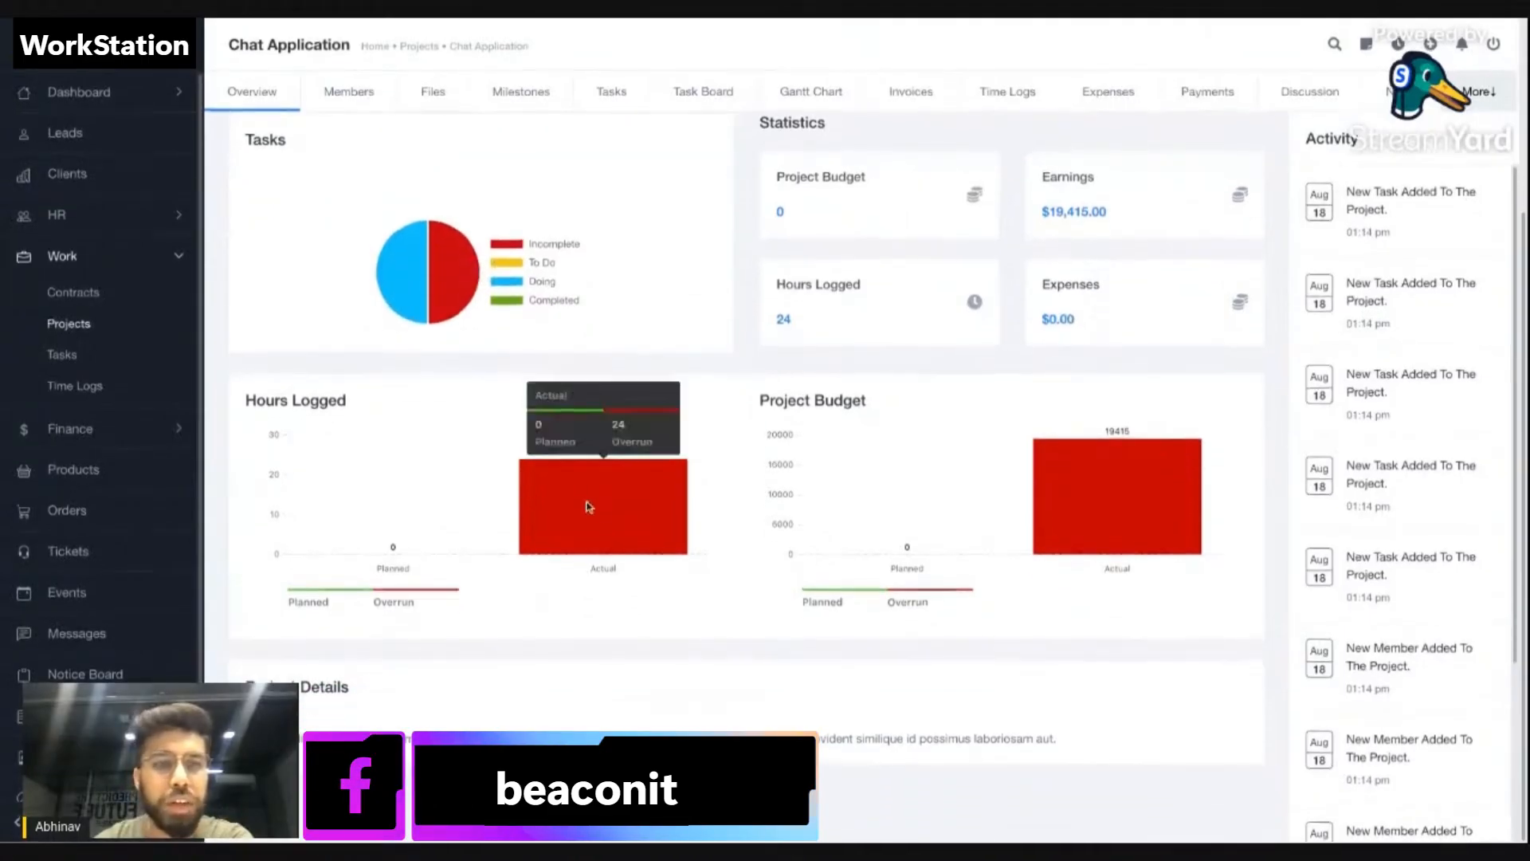
{"action": "mouse_move", "coordinate": [519, 531]}
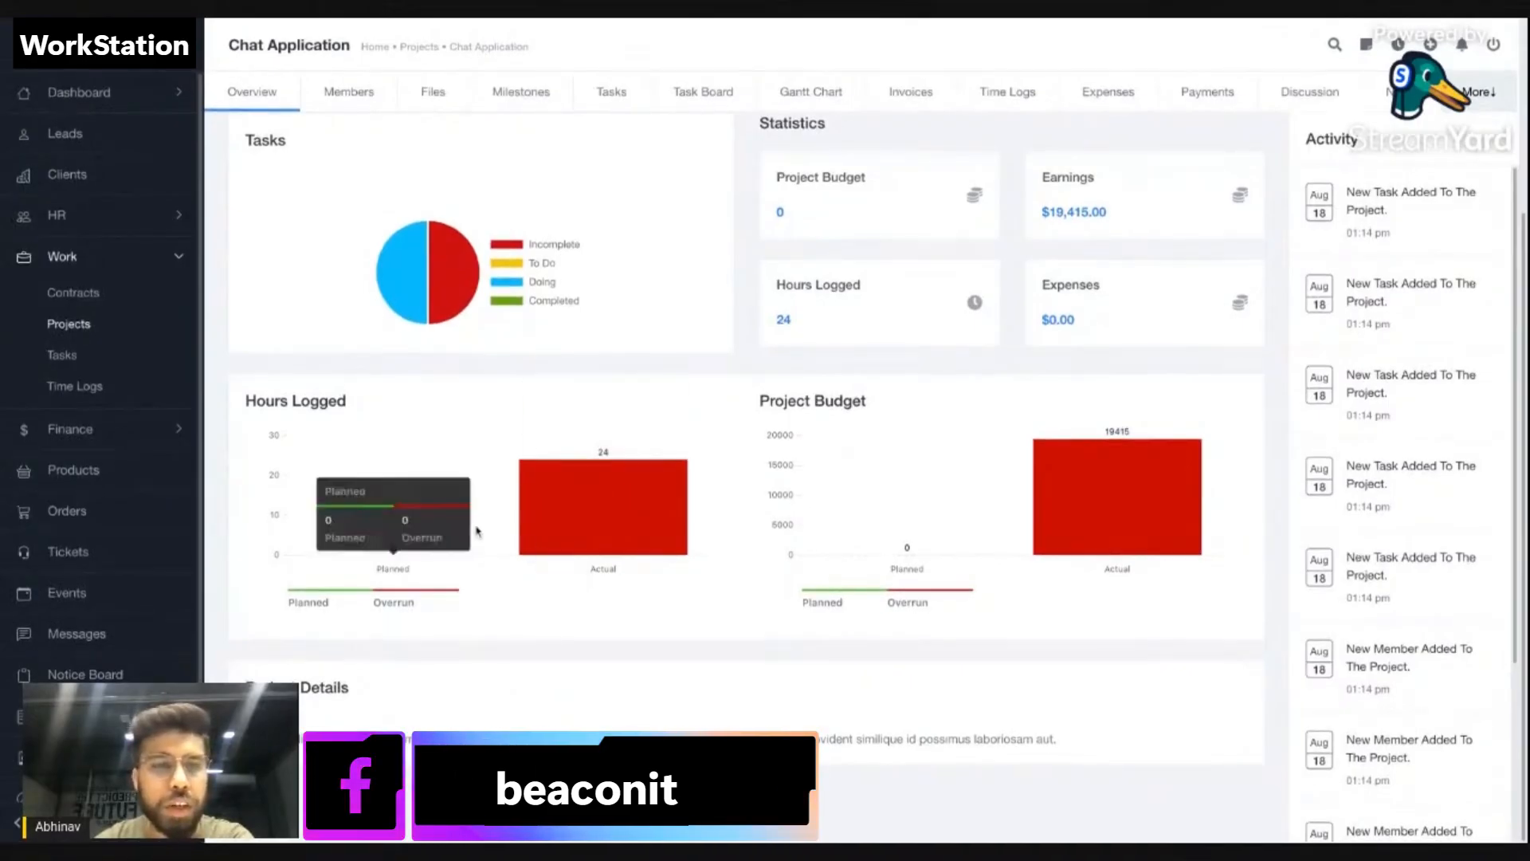
{"action": "mouse_move", "coordinate": [565, 528]}
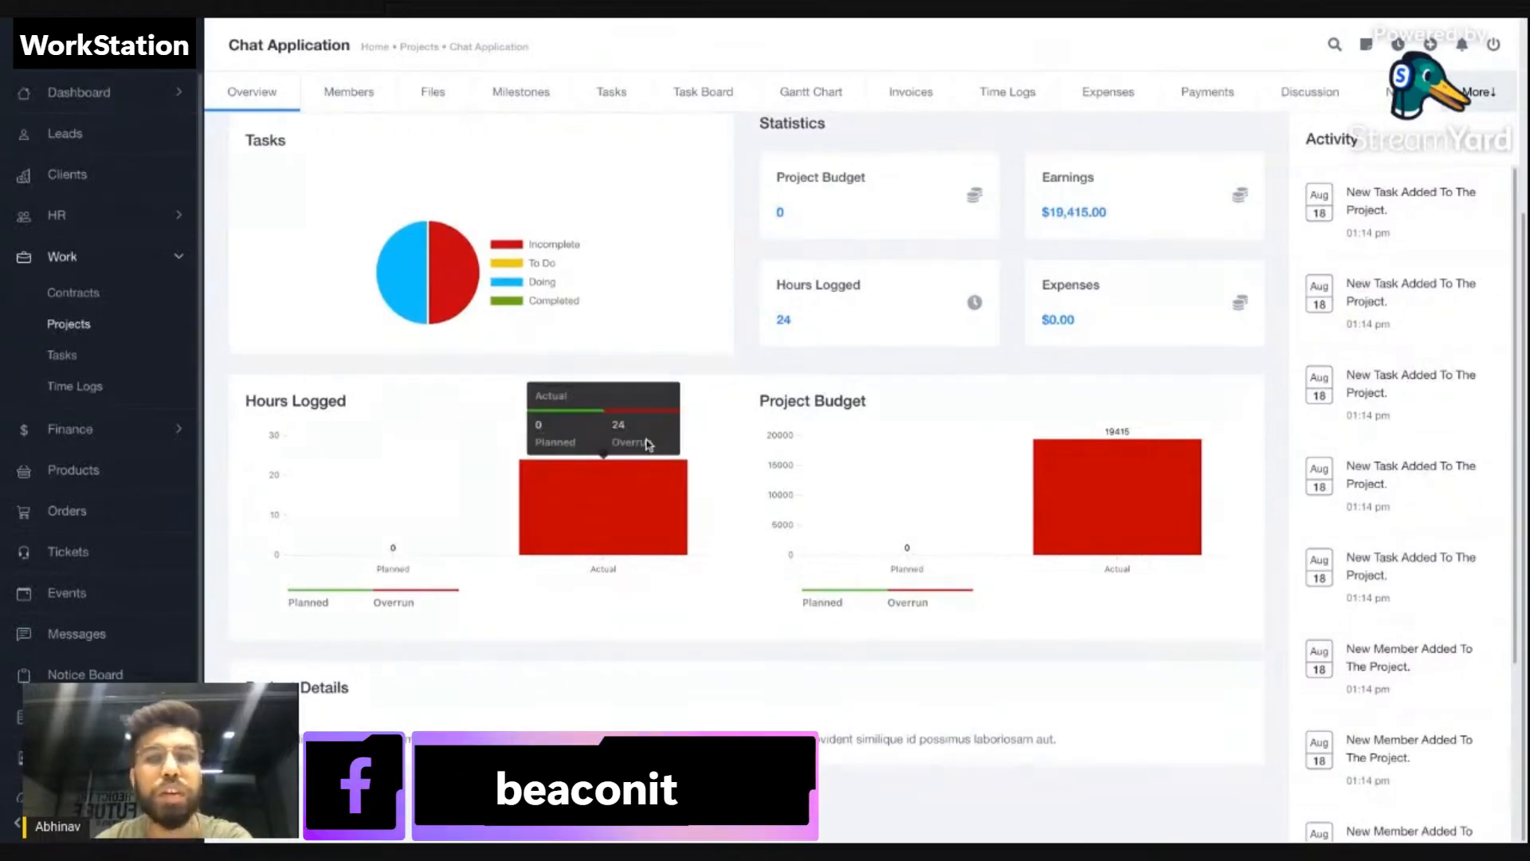
{"action": "mouse_move", "coordinate": [1038, 481]}
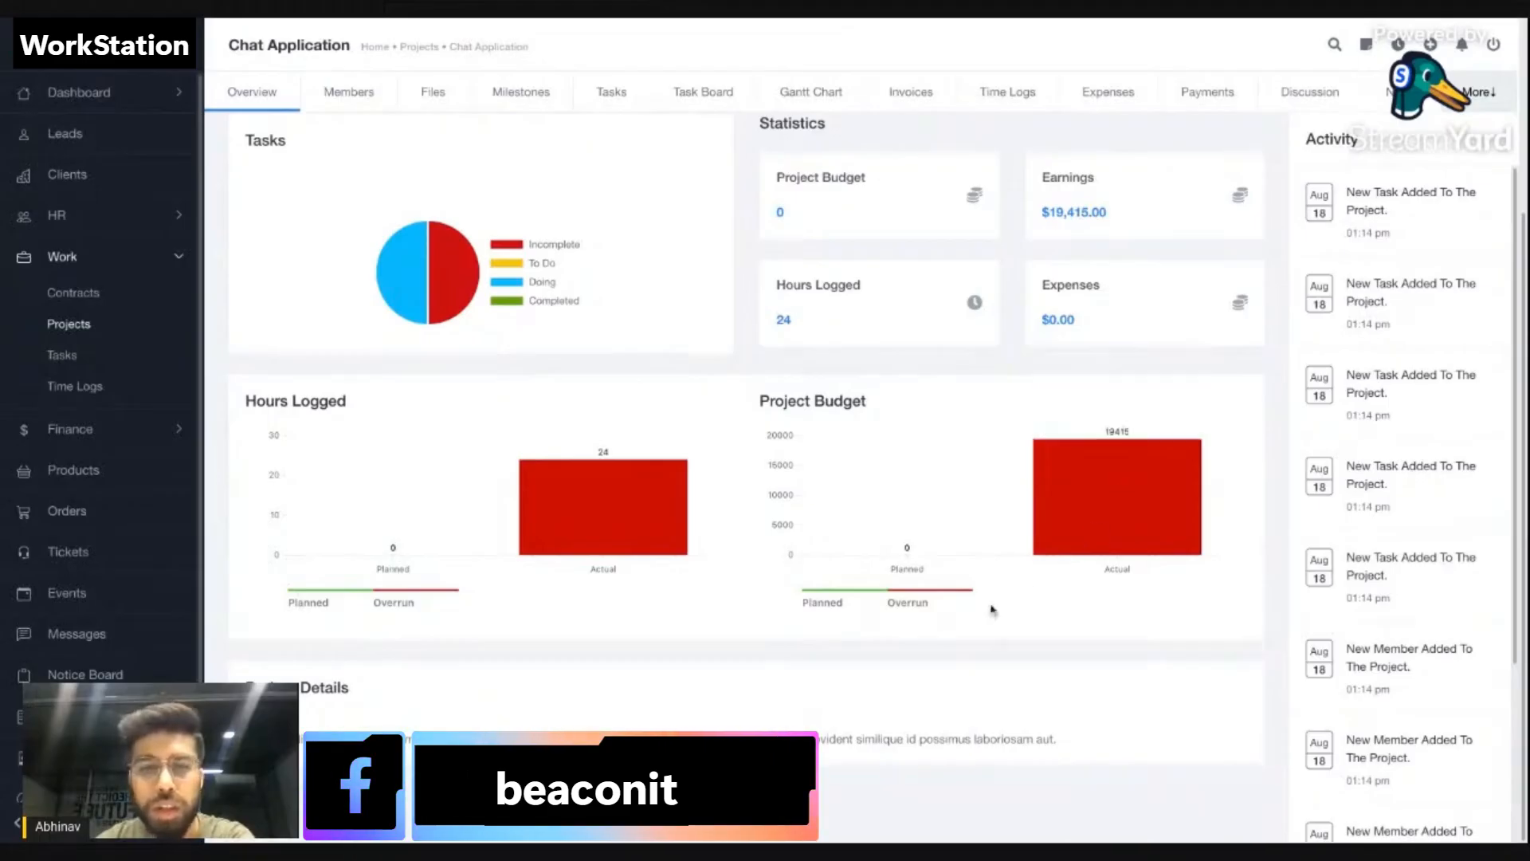
{"action": "scroll", "coordinate": [943, 622], "scroll_direction": "up", "scroll_amount": 3}
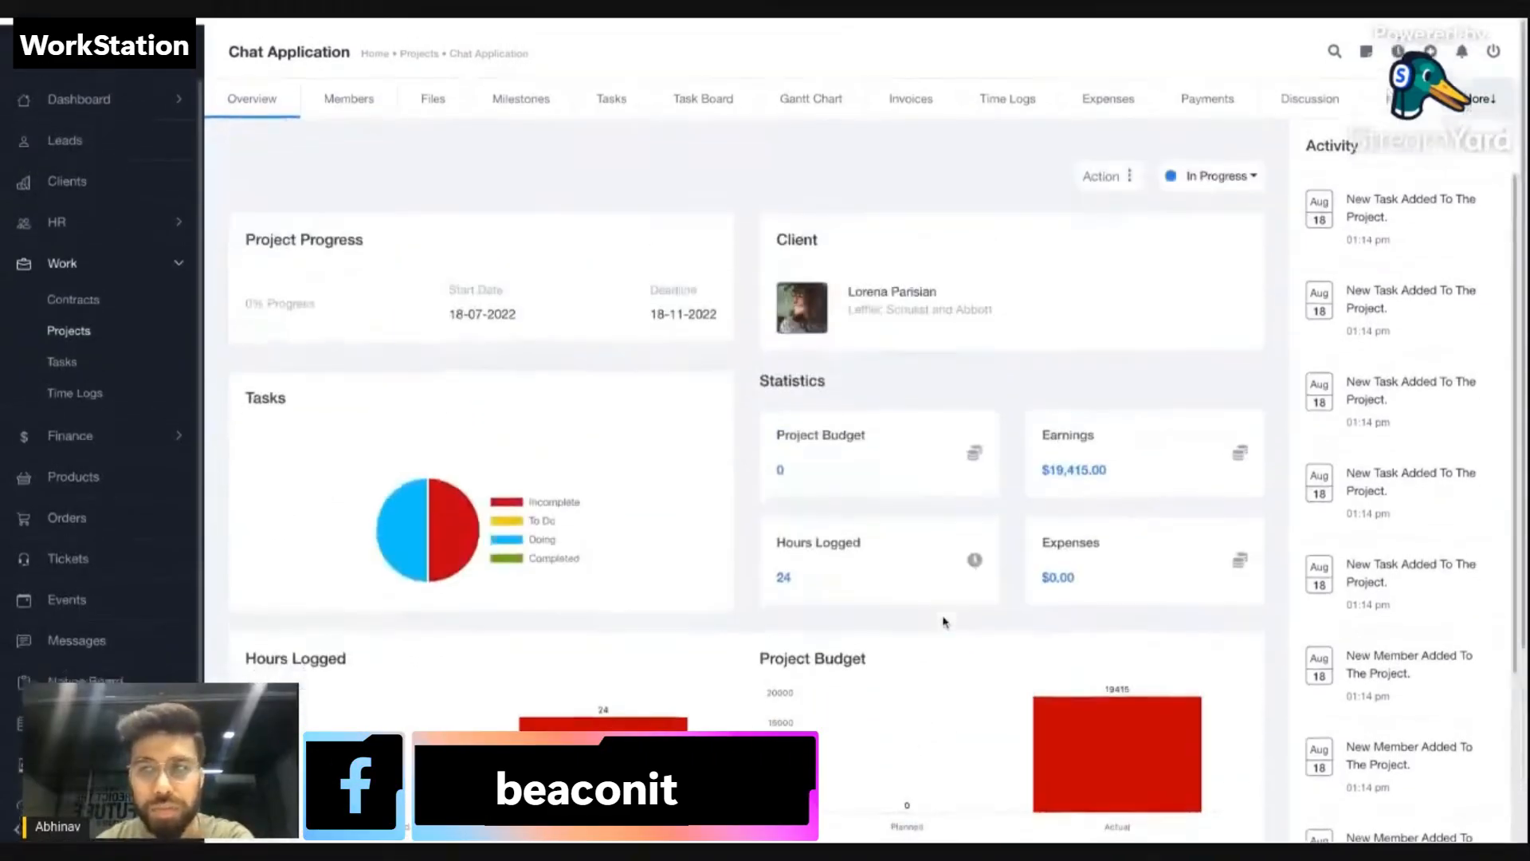
{"action": "scroll", "coordinate": [1406, 295], "scroll_direction": "down", "scroll_amount": 5}
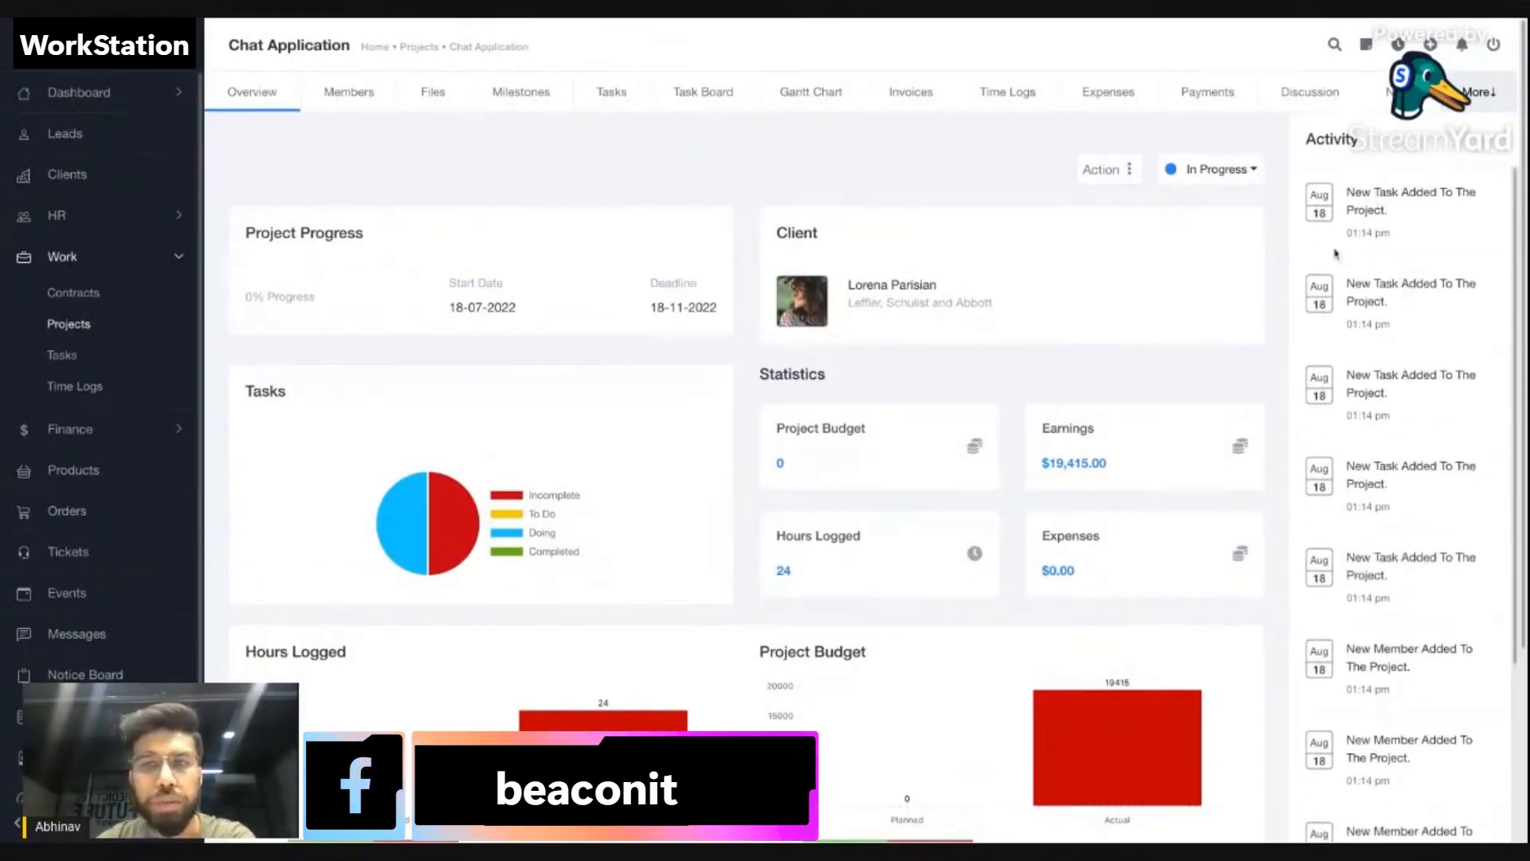
Check the project's files and milestones, and view the Create Milestone form without saving anything.
{"action": "left_click", "coordinate": [430, 100]}
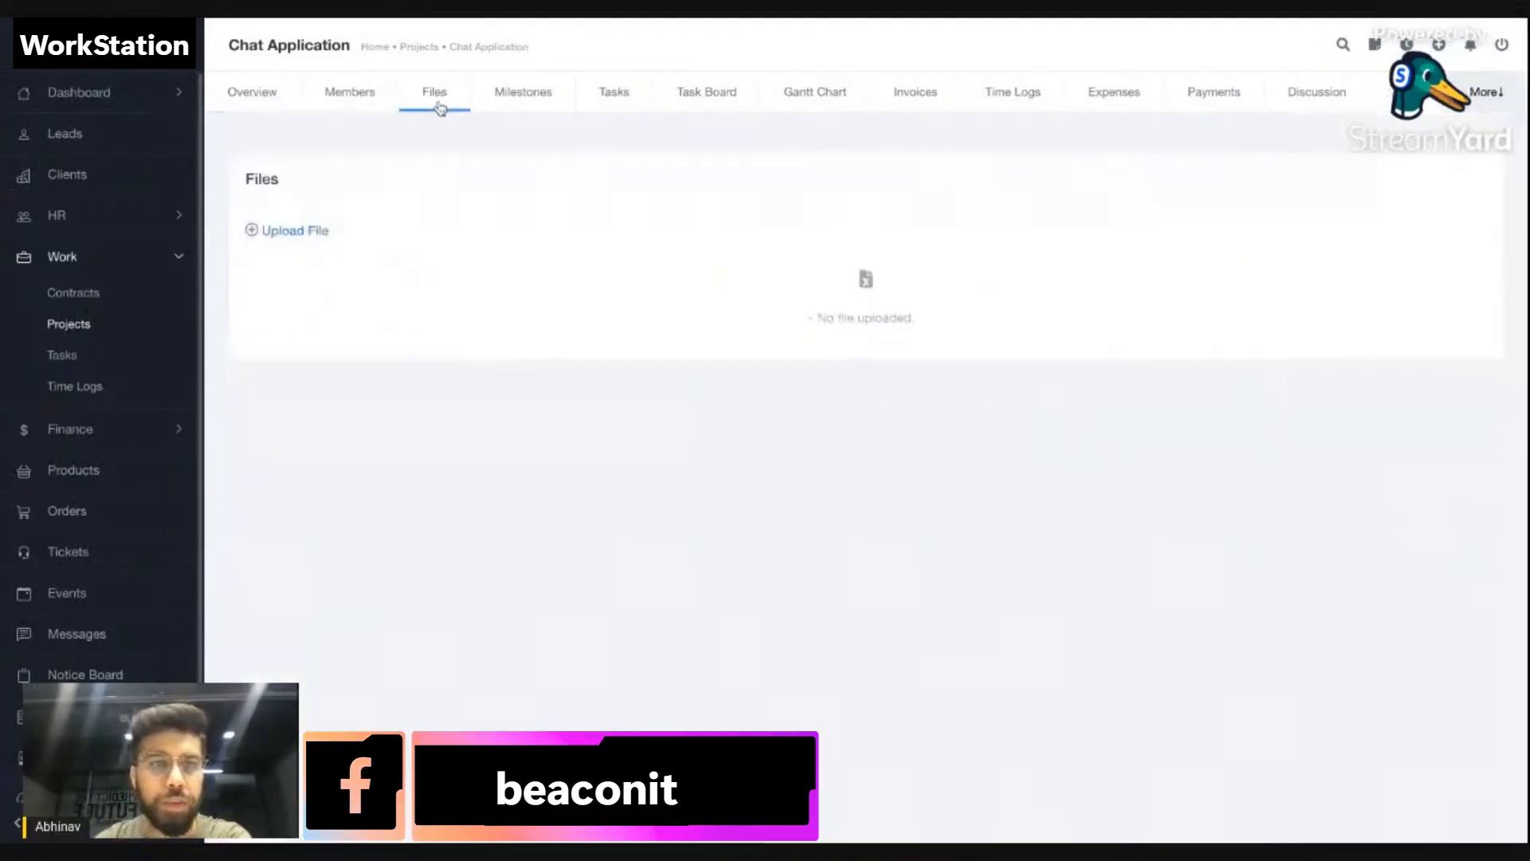
{"action": "left_click", "coordinate": [518, 105]}
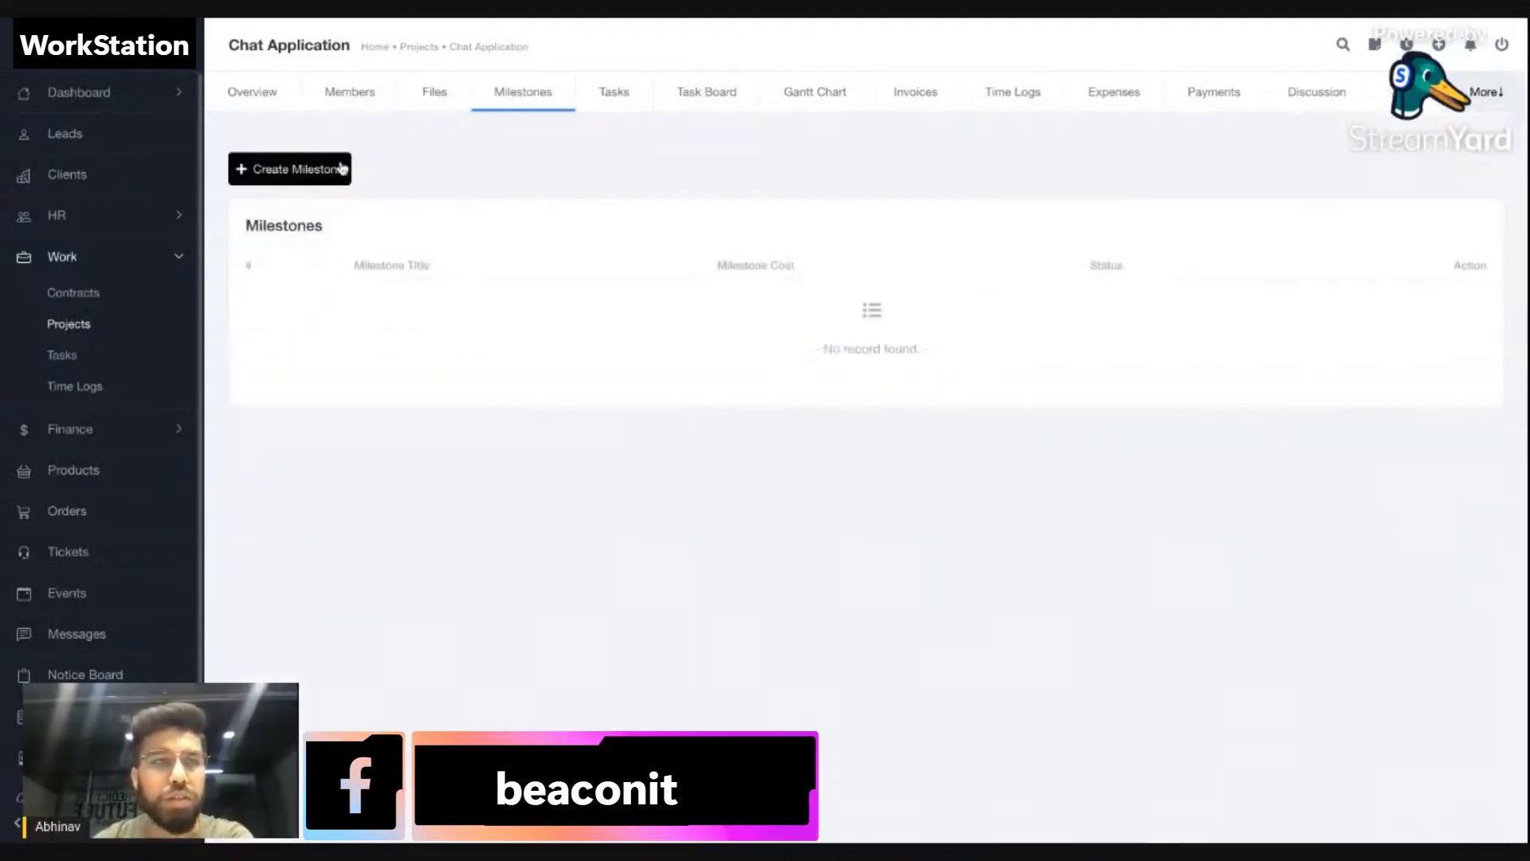
{"action": "left_click", "coordinate": [341, 169]}
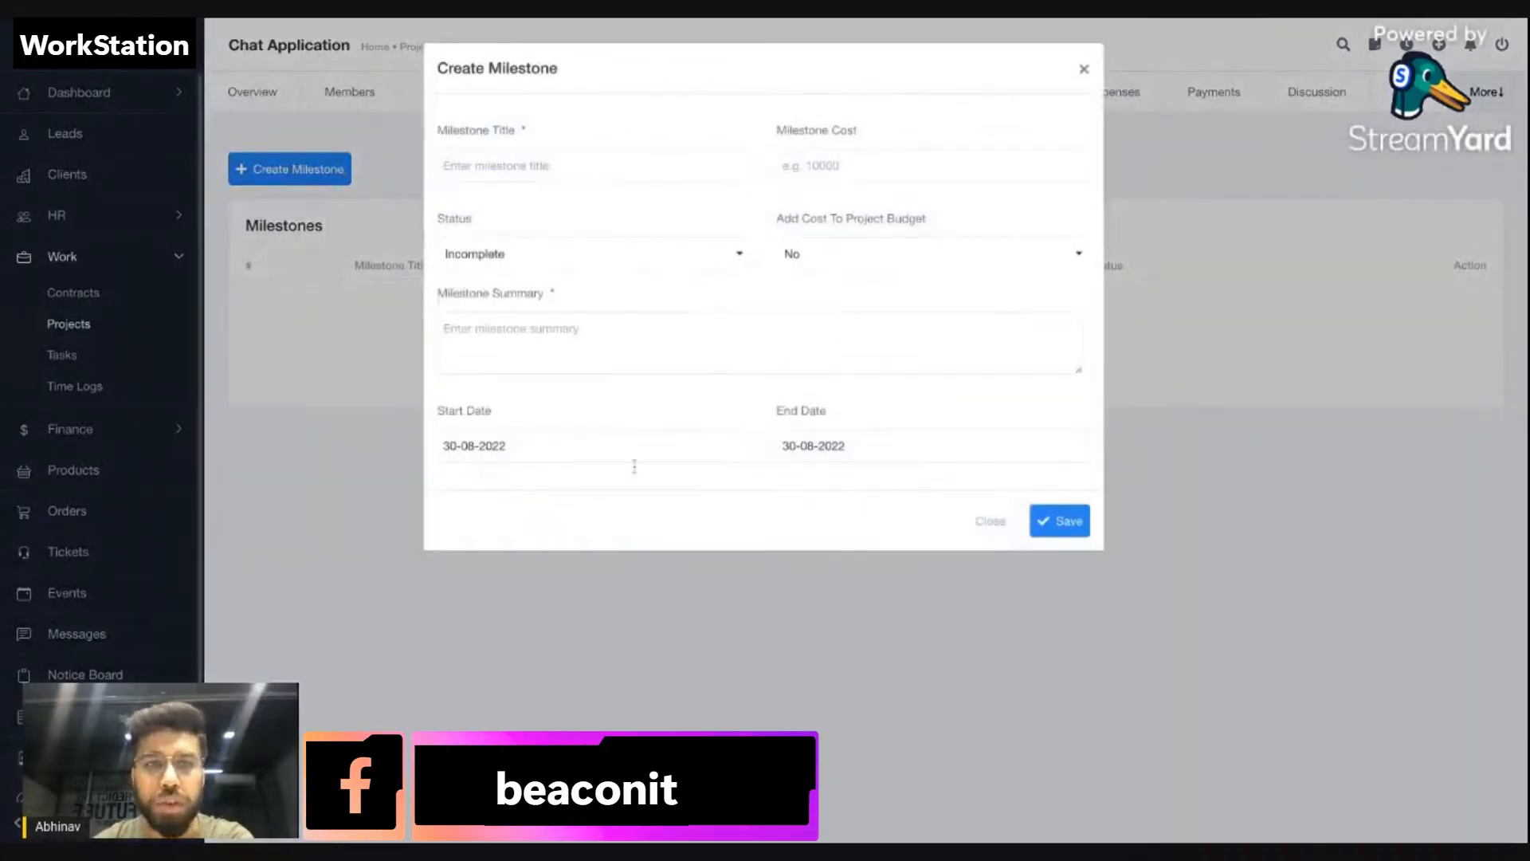
{"action": "left_click", "coordinate": [292, 405]}
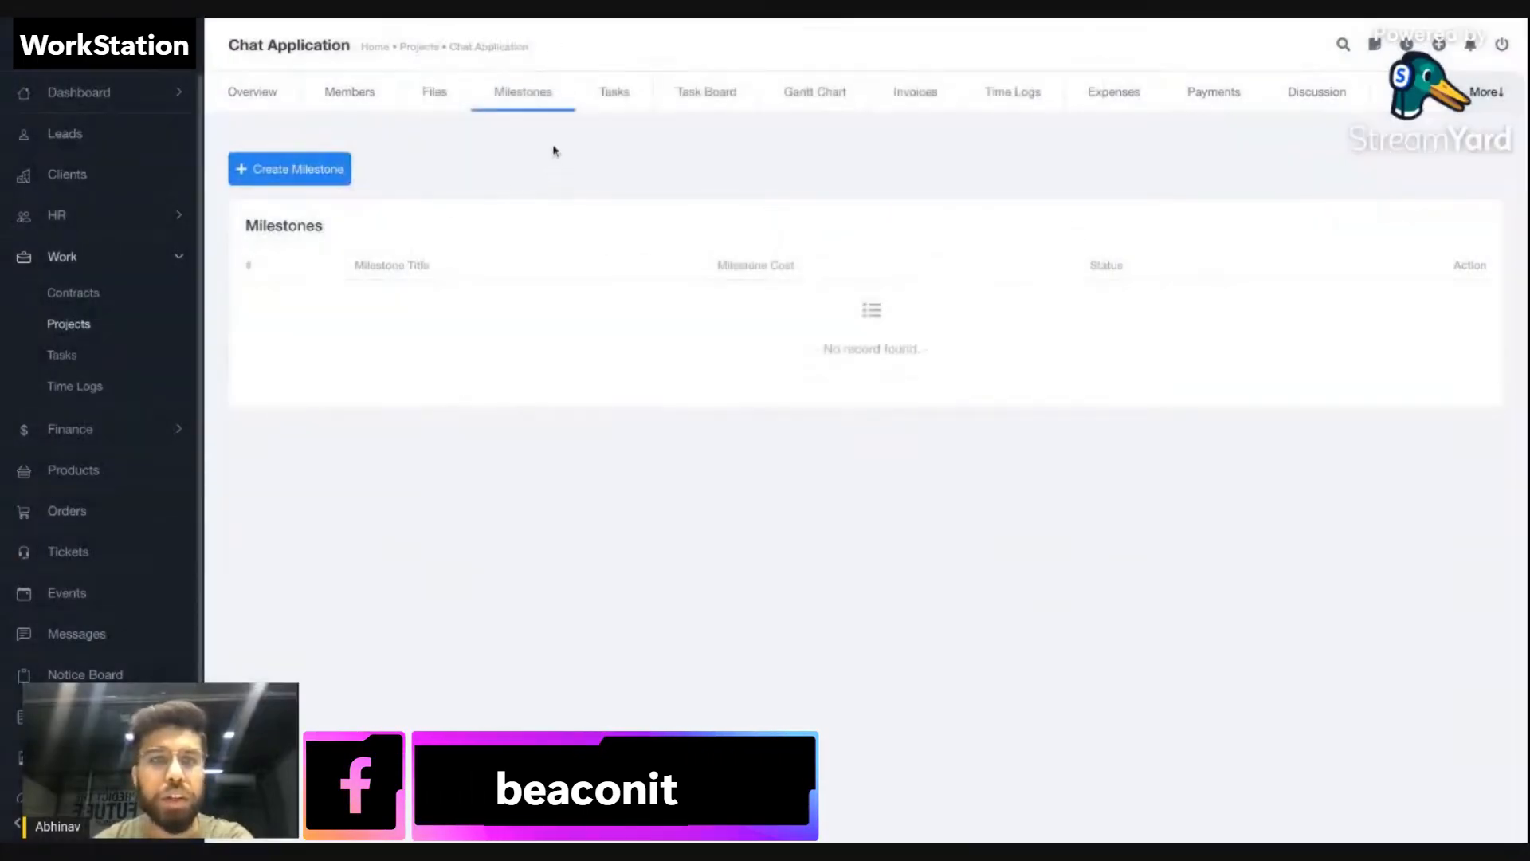
Review the project's task list and its task board with the status columns.
{"action": "left_click", "coordinate": [613, 114]}
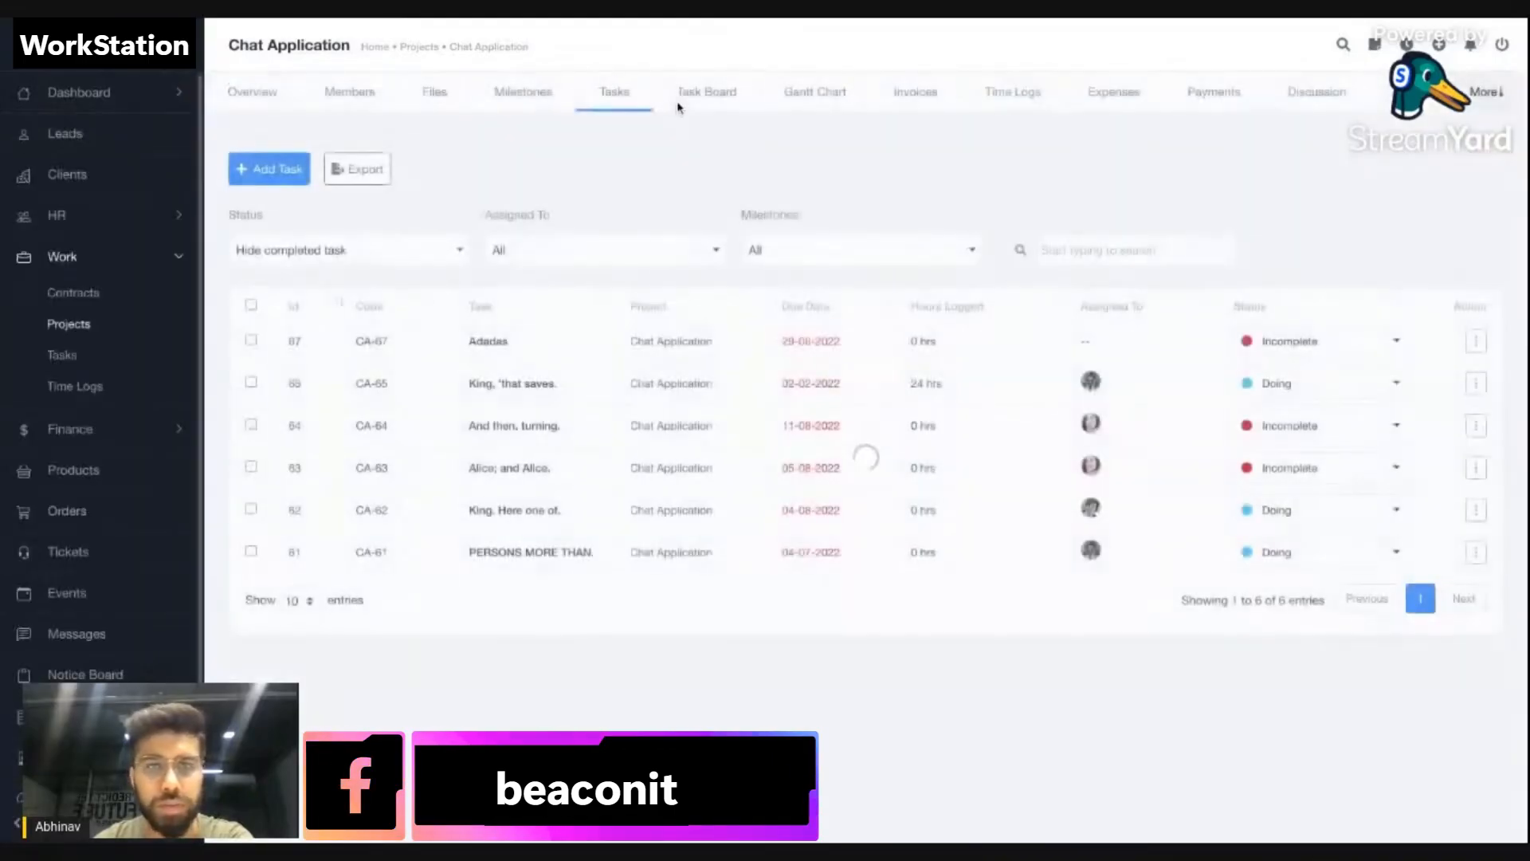
{"action": "left_click", "coordinate": [706, 102]}
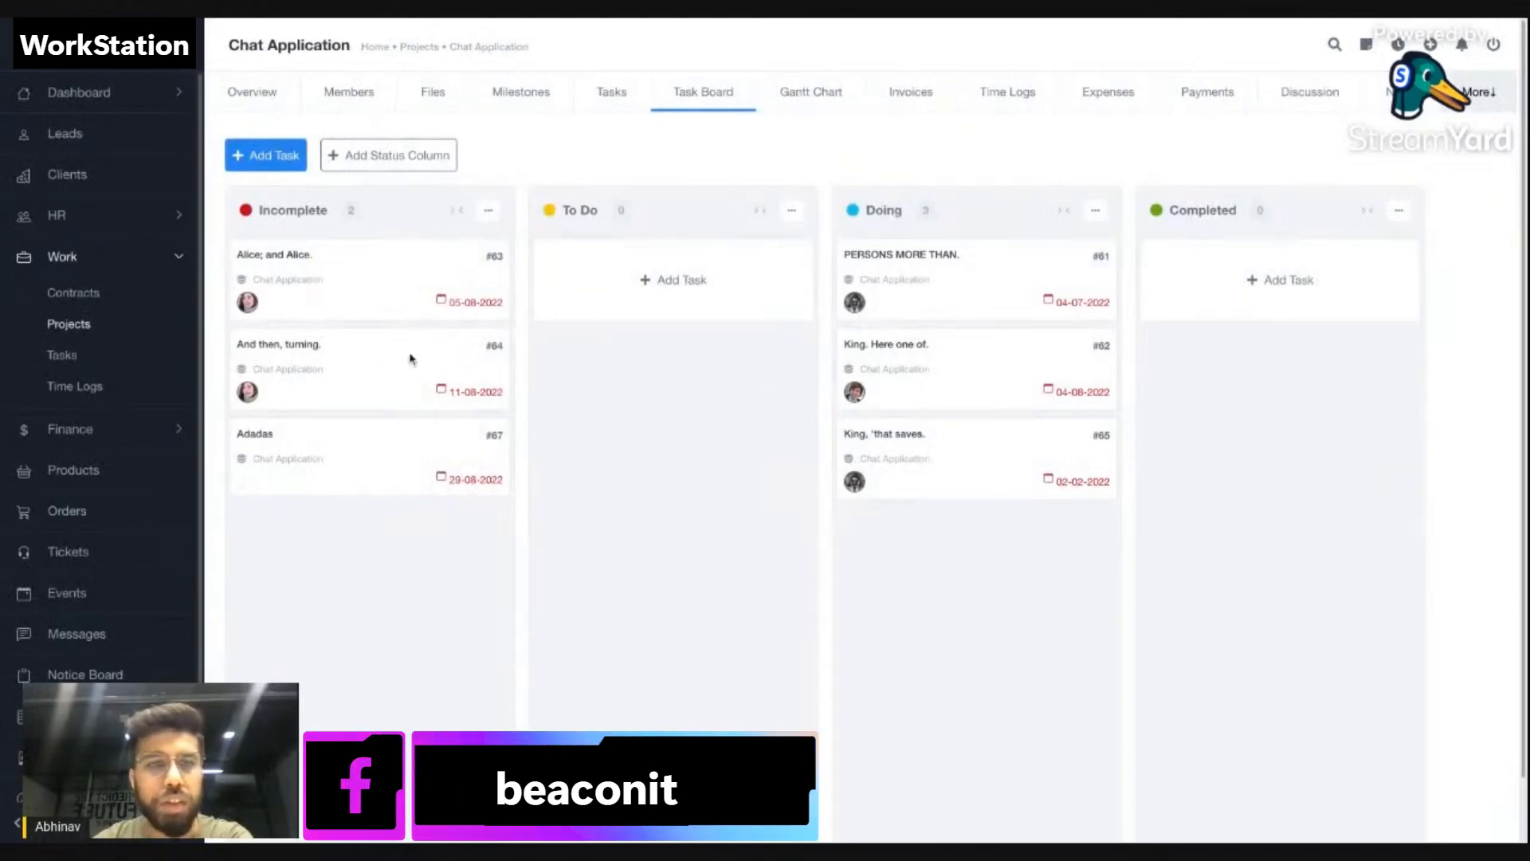
Open the project's Gantt chart and change its time scale to Week(s), and finally to Month.
{"action": "left_click", "coordinate": [824, 92]}
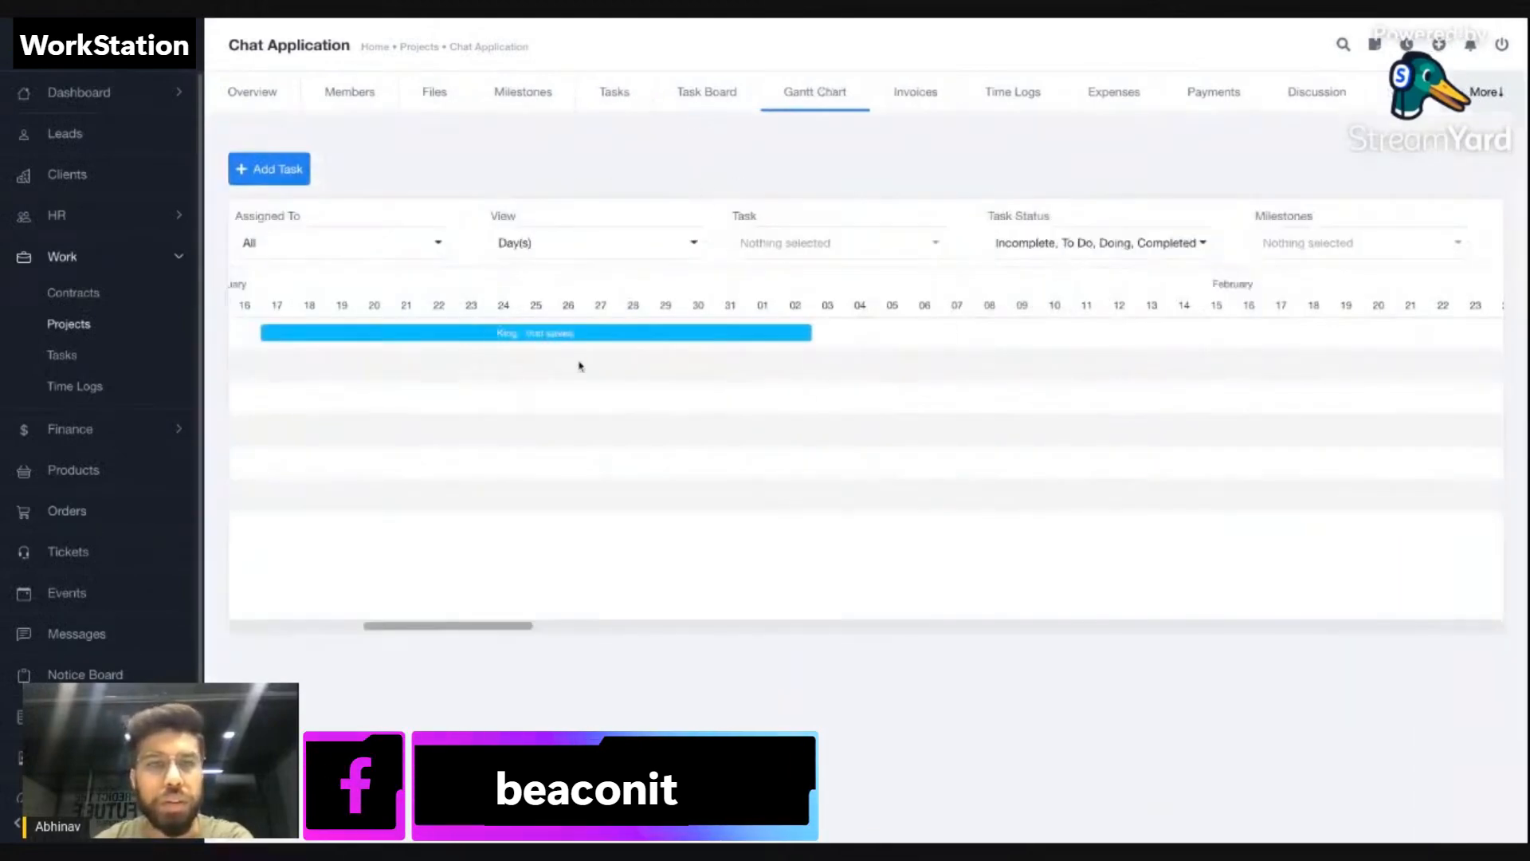
{"action": "left_click", "coordinate": [550, 252]}
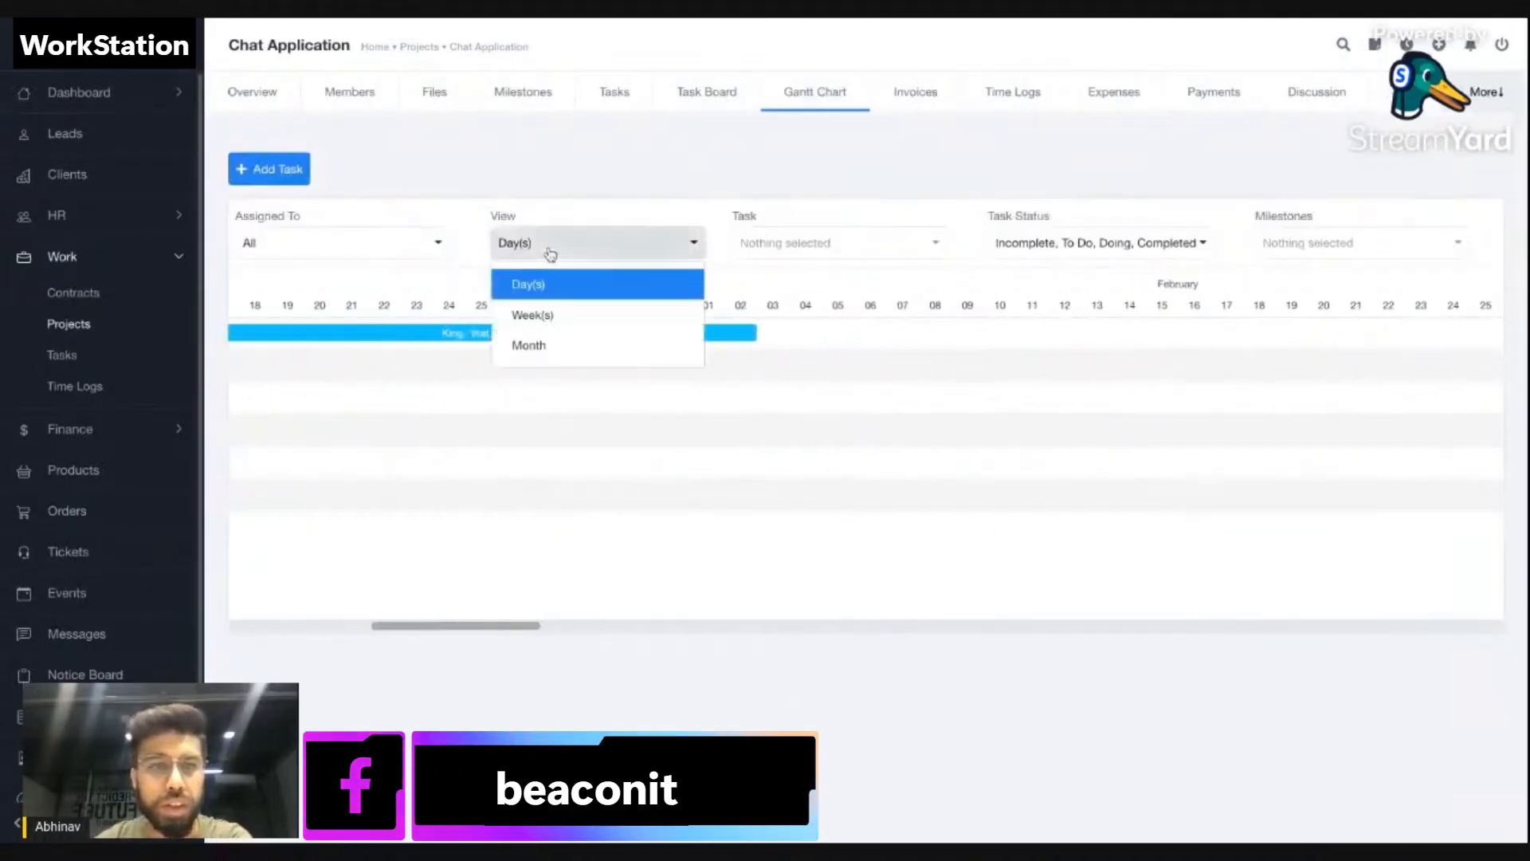
{"action": "left_click", "coordinate": [542, 315]}
{"action": "left_click", "coordinate": [540, 245]}
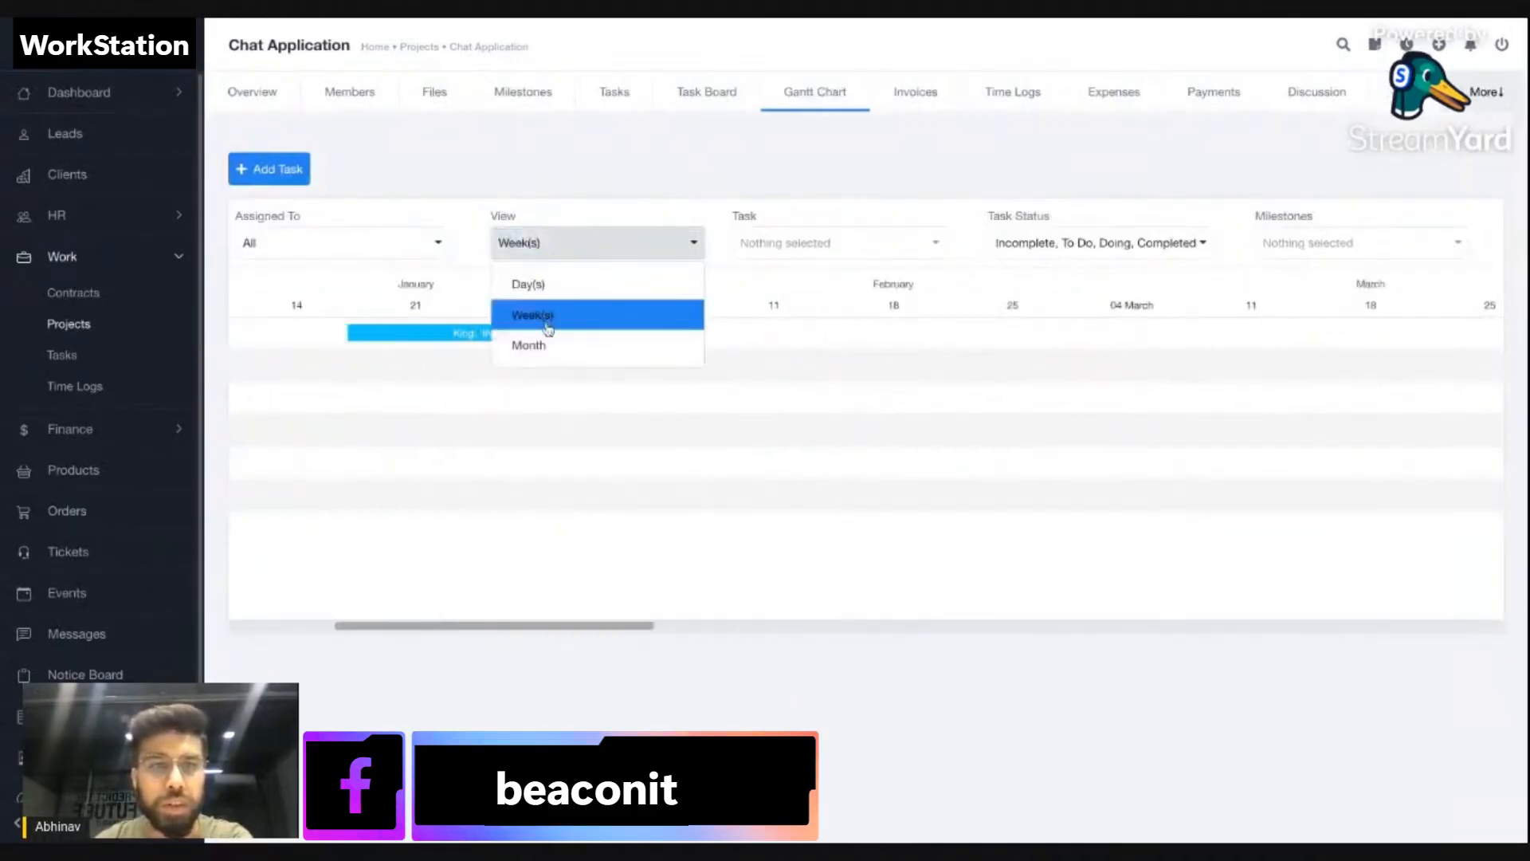
{"action": "left_click", "coordinate": [546, 345]}
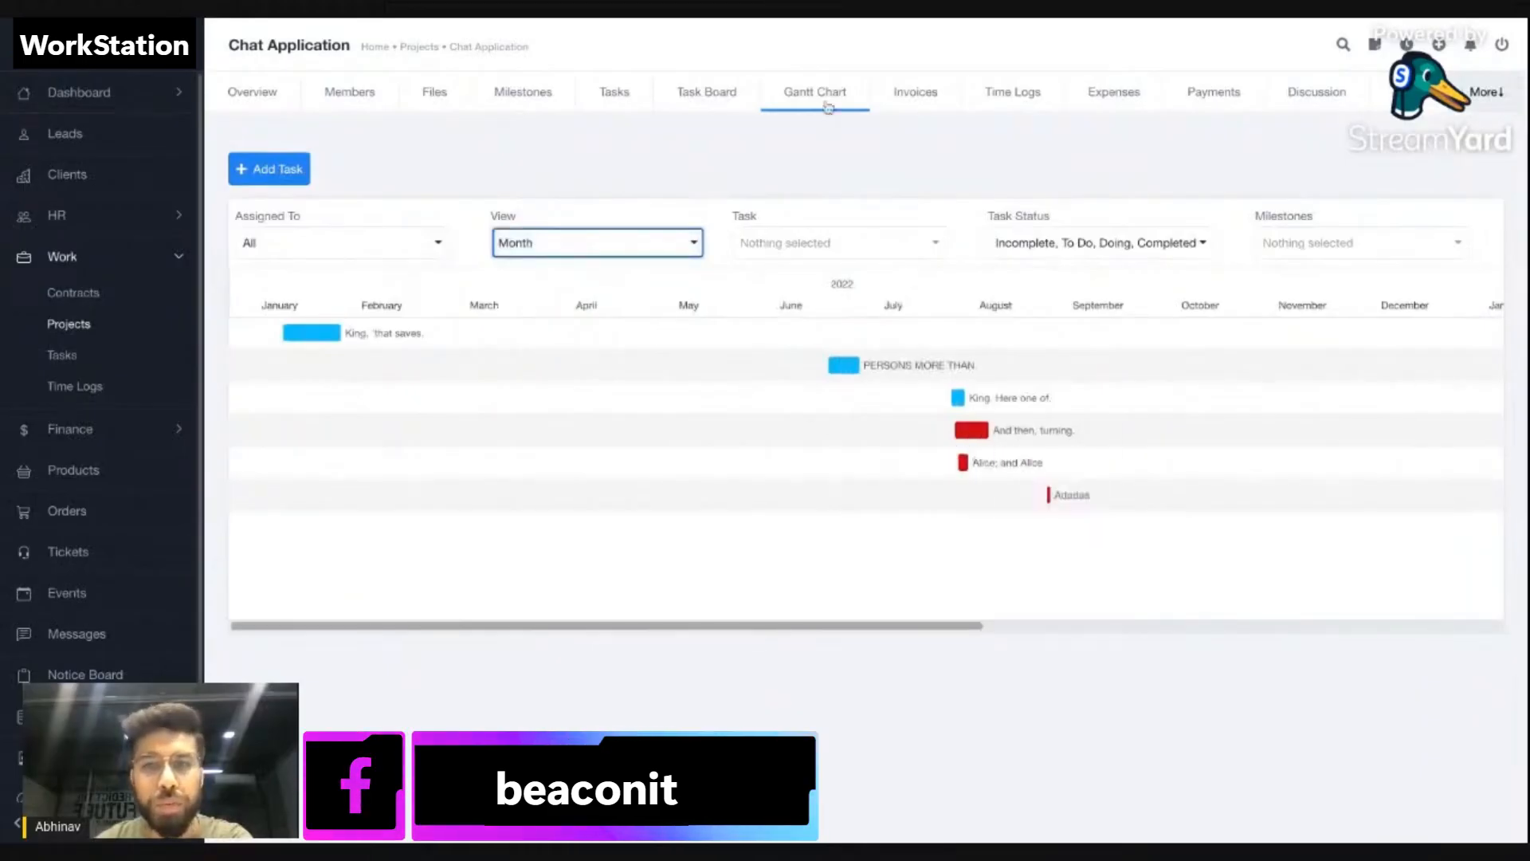
Review the project's invoices and examine its burndown chart of actual versus ideal progress.
{"action": "left_click", "coordinate": [939, 99]}
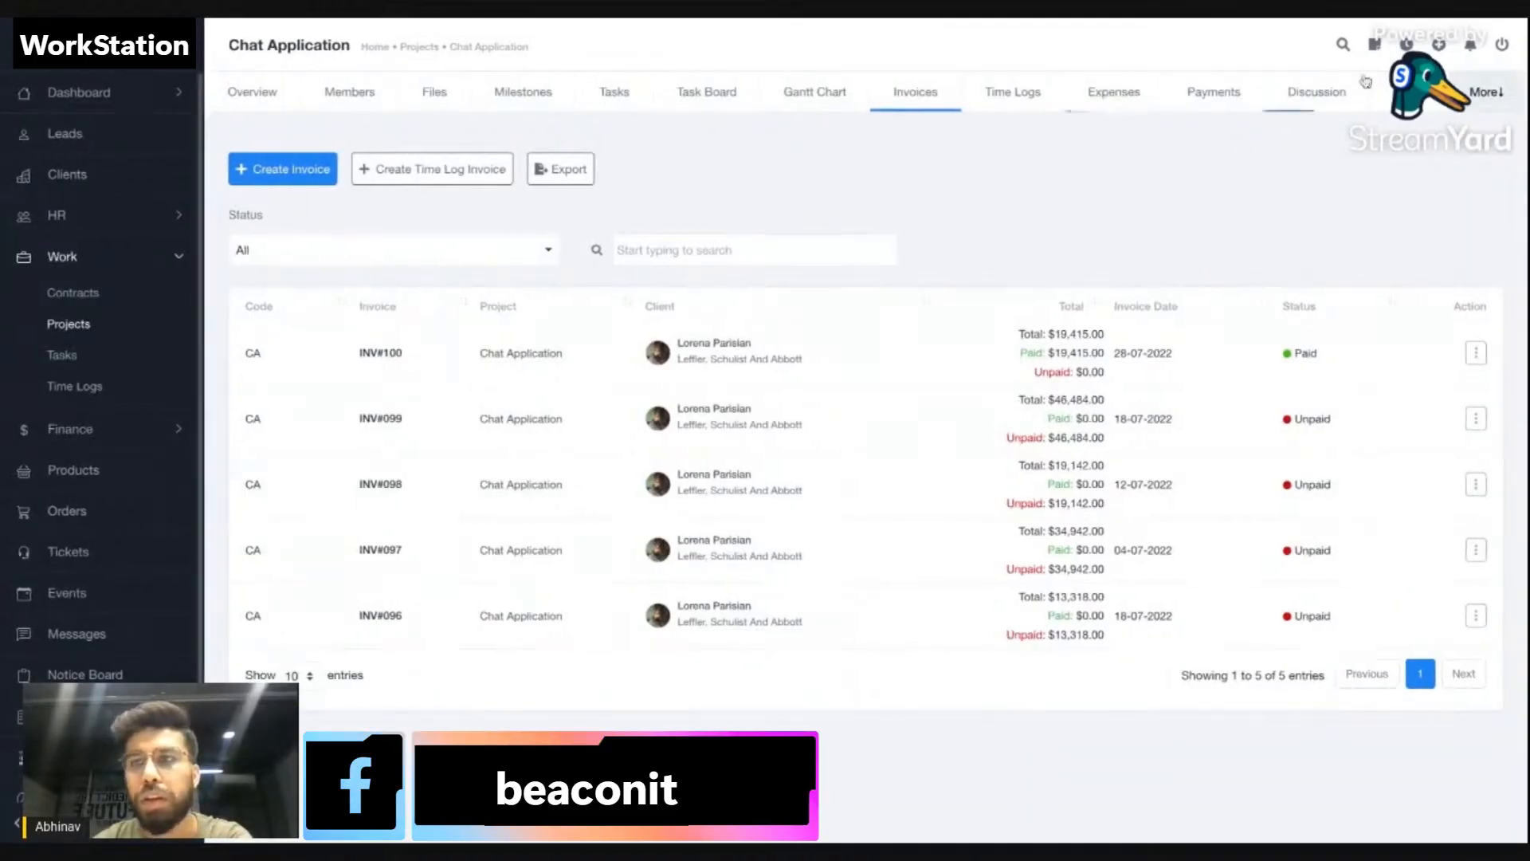
{"action": "left_click", "coordinate": [1483, 92]}
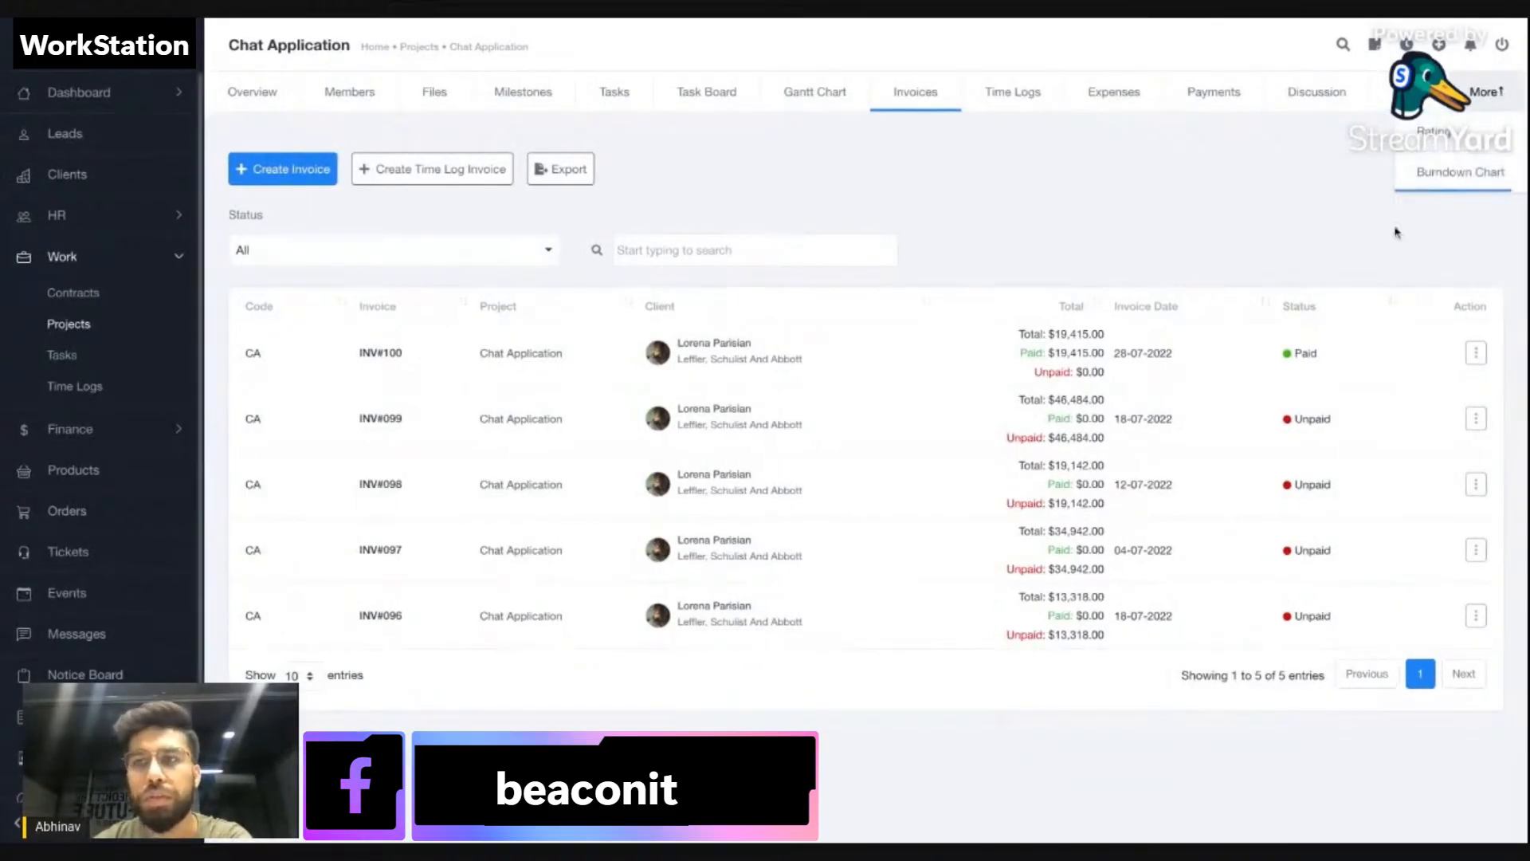
{"action": "left_click", "coordinate": [1425, 189]}
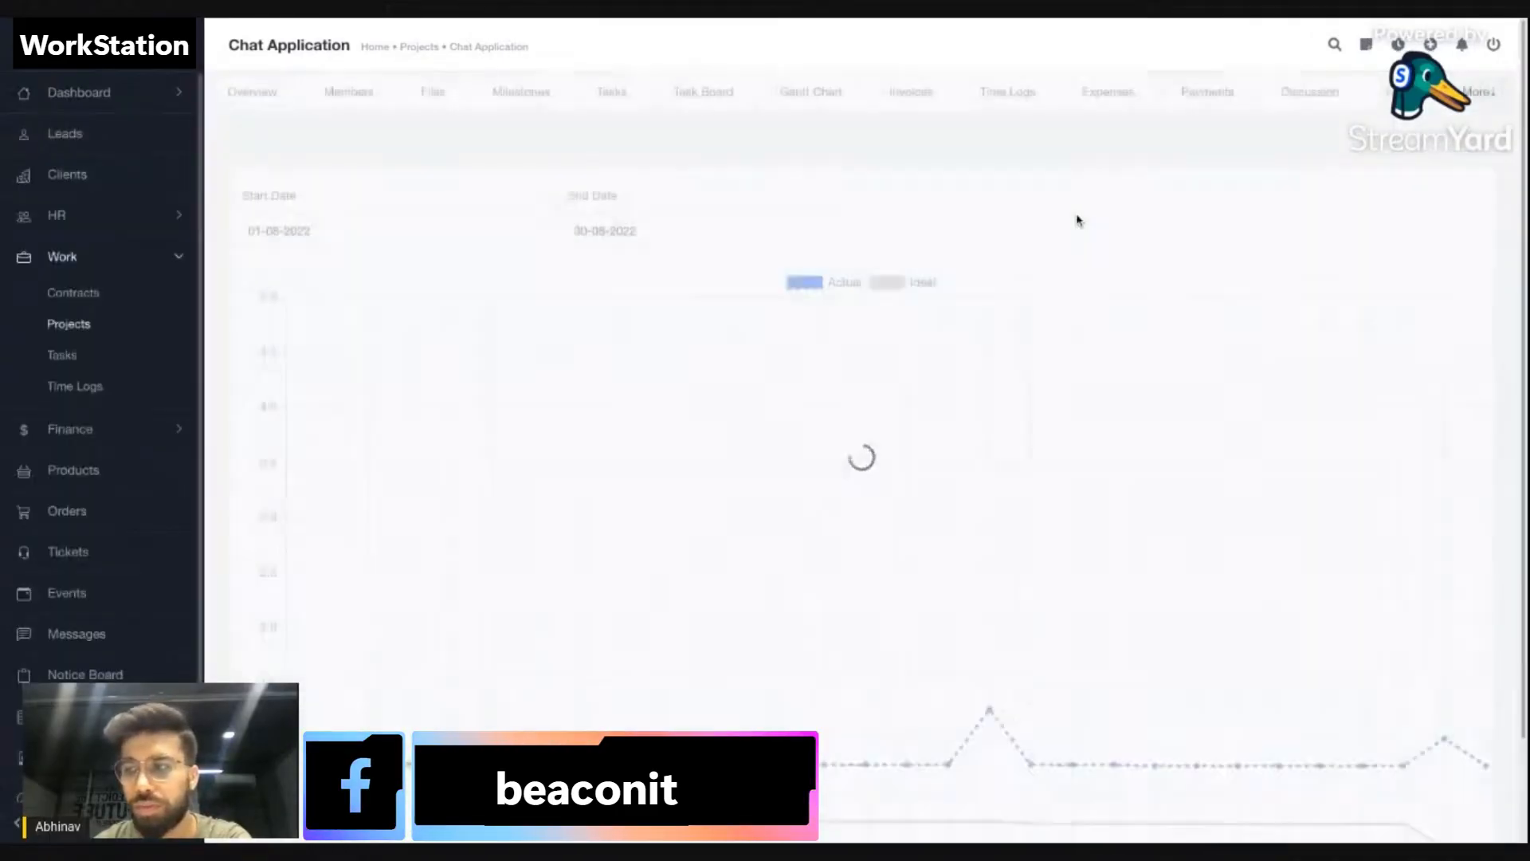
{"action": "scroll", "coordinate": [845, 306], "scroll_direction": "down", "scroll_amount": 1}
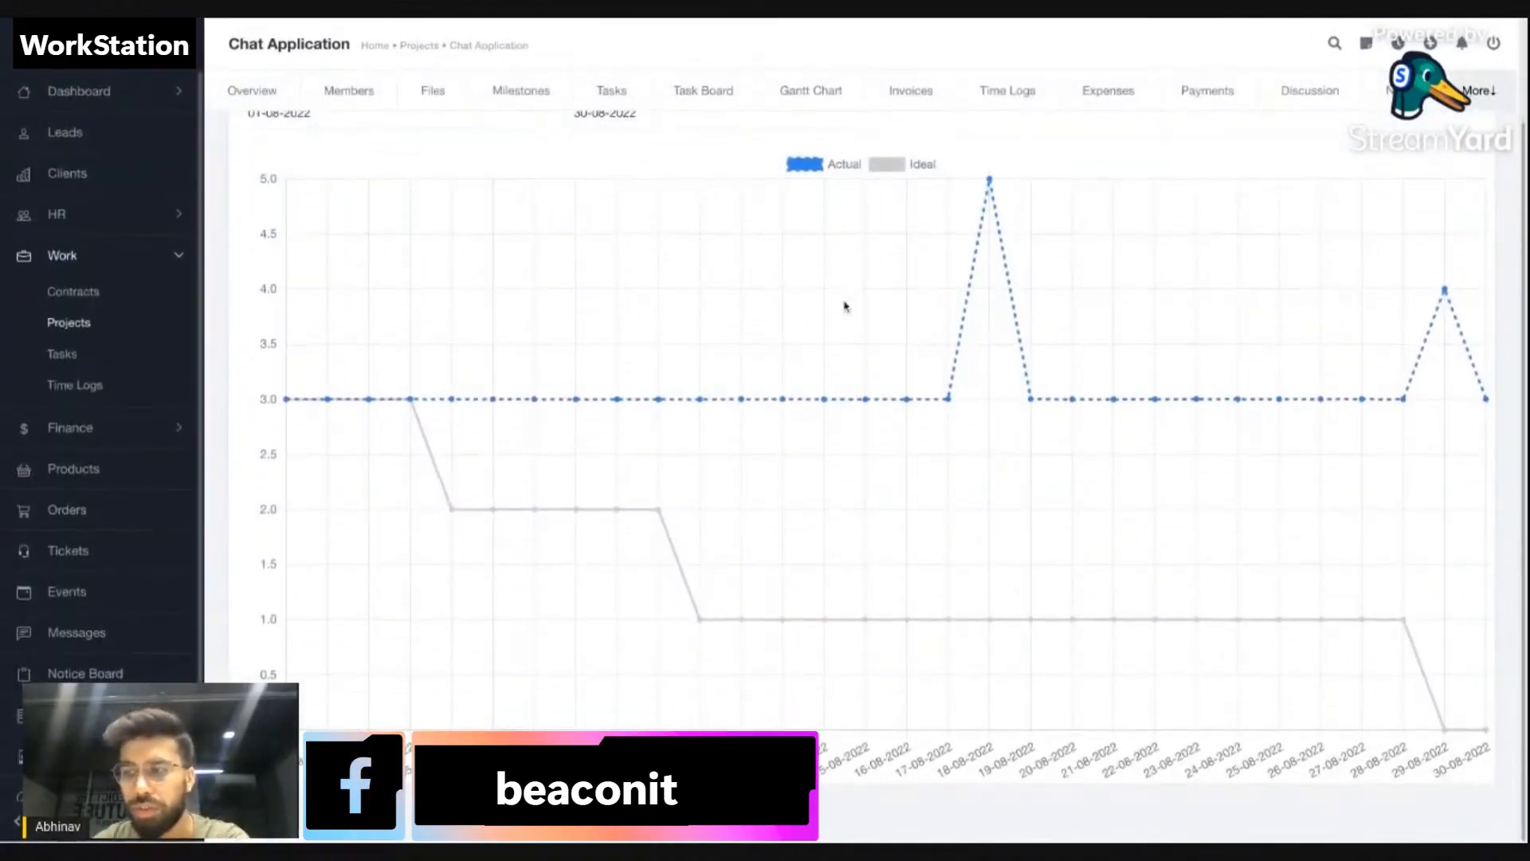
Go back to the projects list, check the project templates page, and return to the projects list.
{"action": "left_click", "coordinate": [83, 324]}
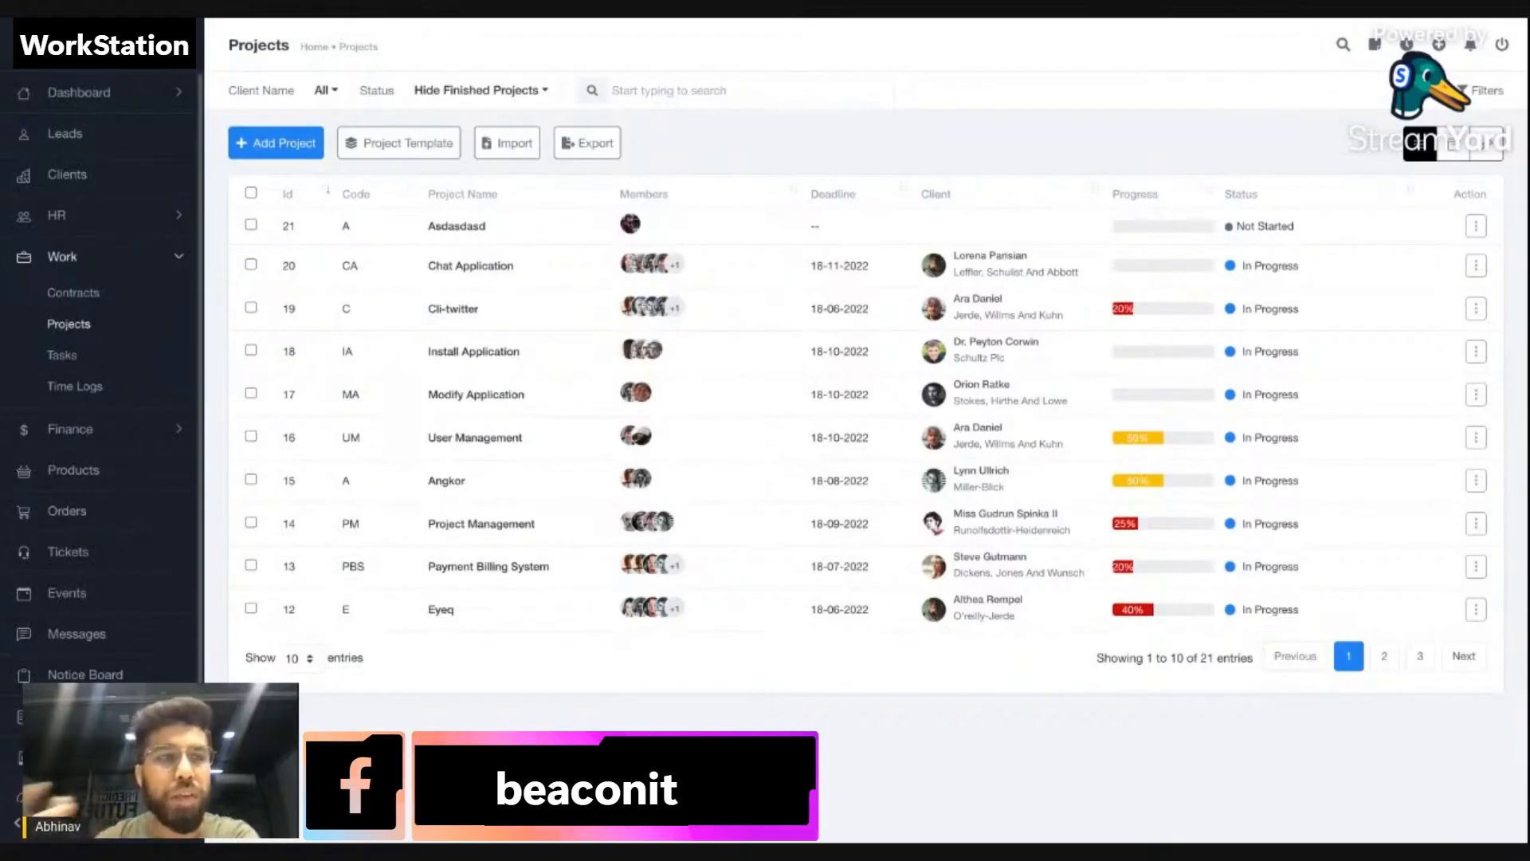
{"action": "left_click", "coordinate": [414, 153]}
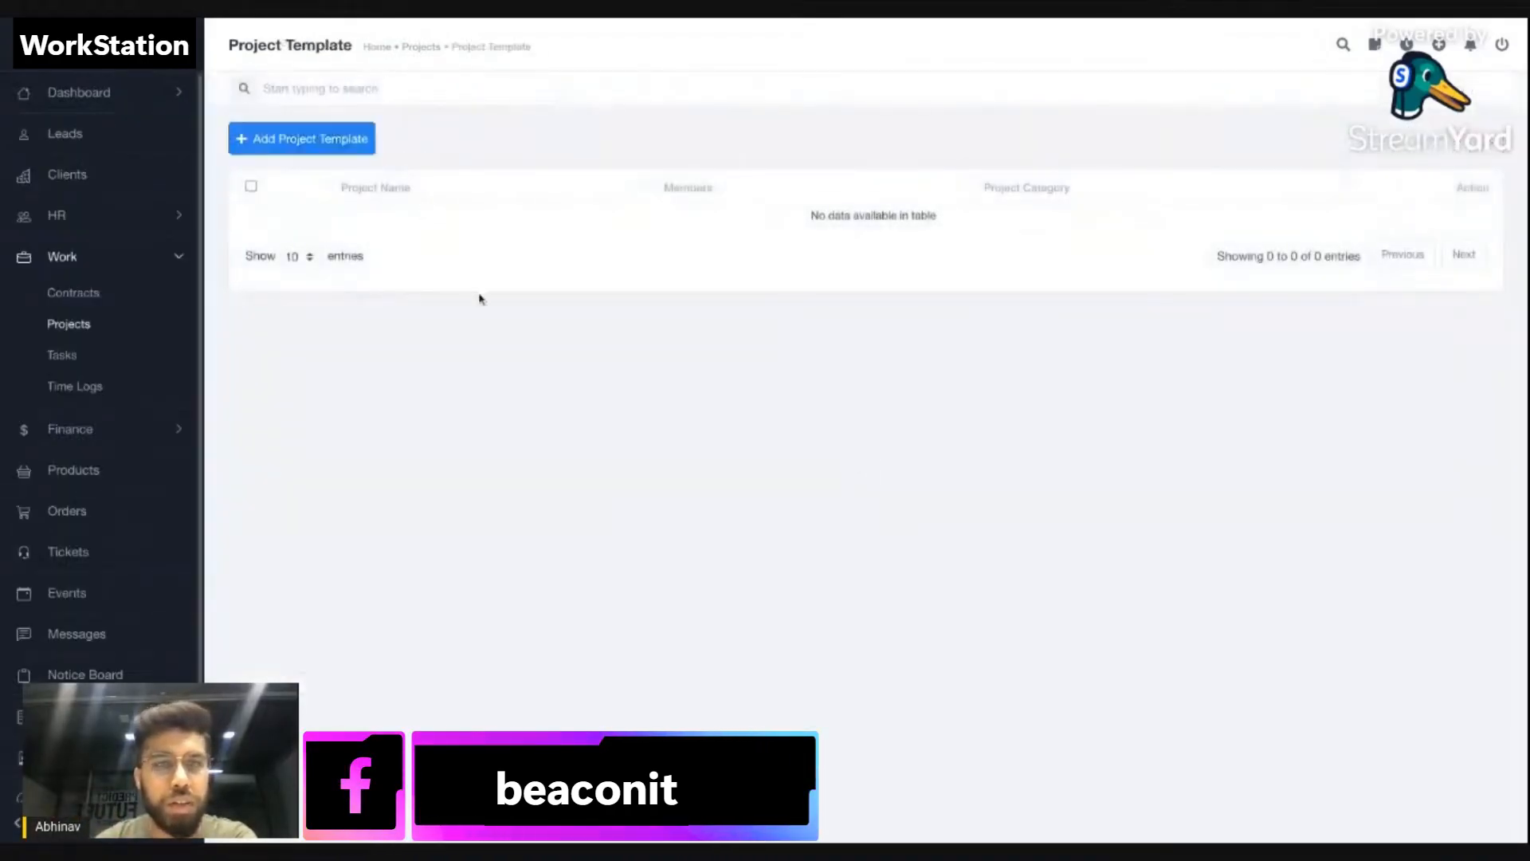
{"action": "left_click", "coordinate": [104, 329]}
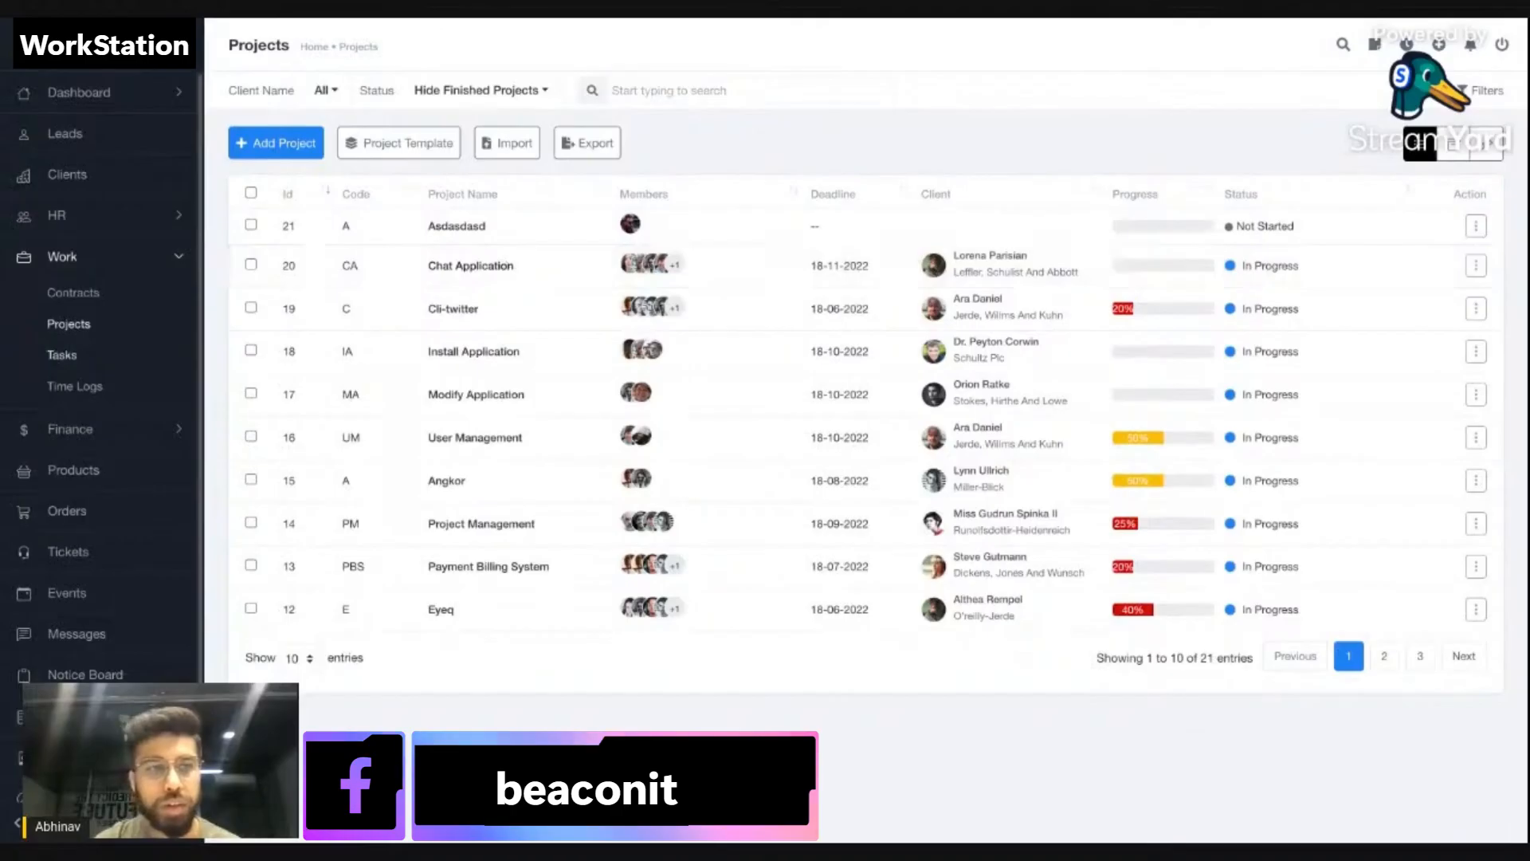
Start a new task from the tasks list and check its start date and due date calendars.
{"action": "left_click", "coordinate": [62, 354]}
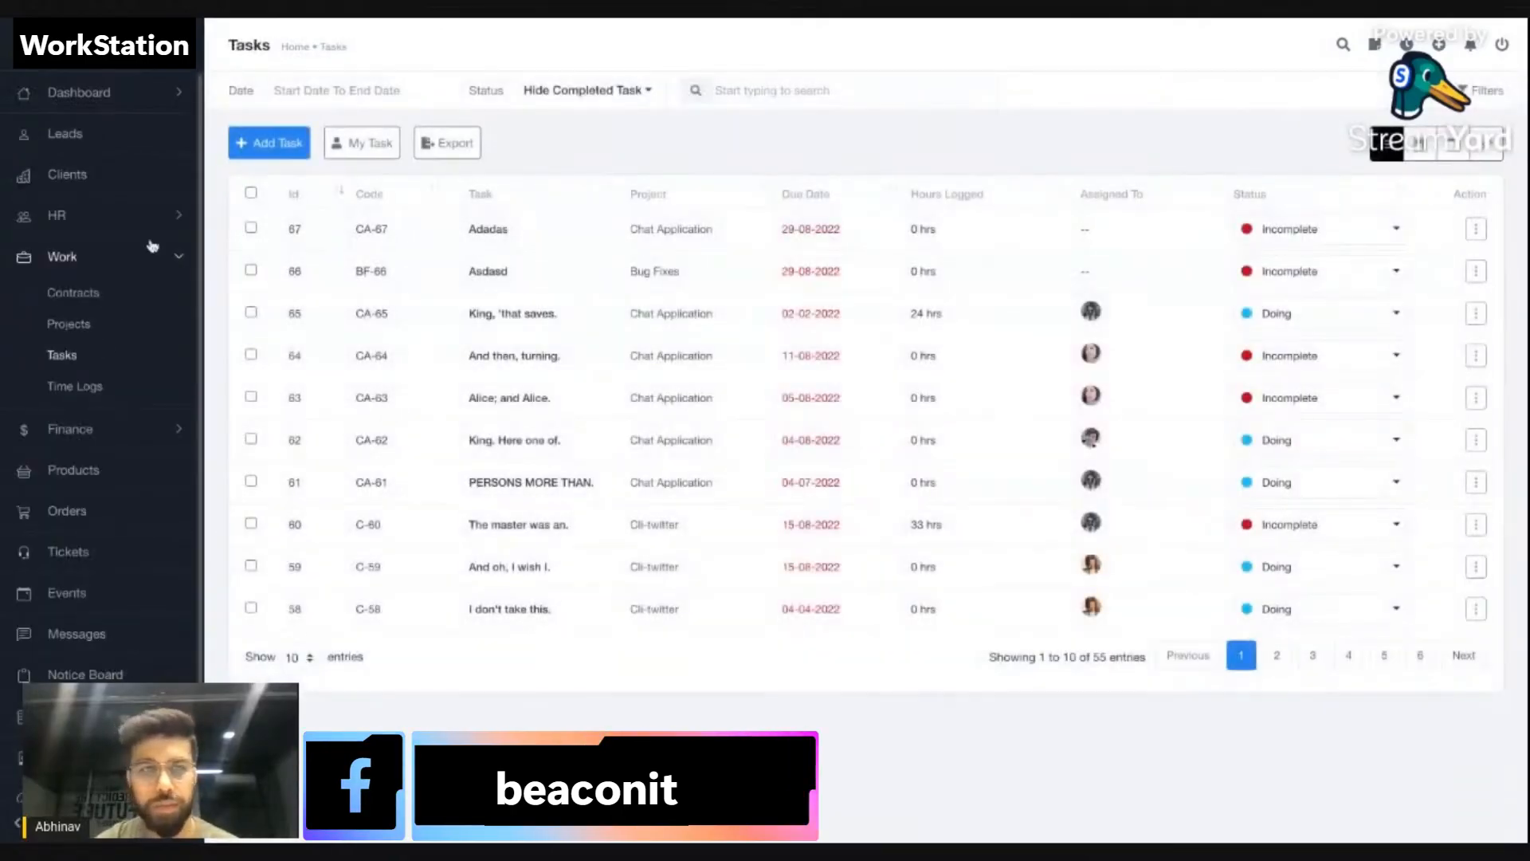
{"action": "left_click", "coordinate": [268, 143]}
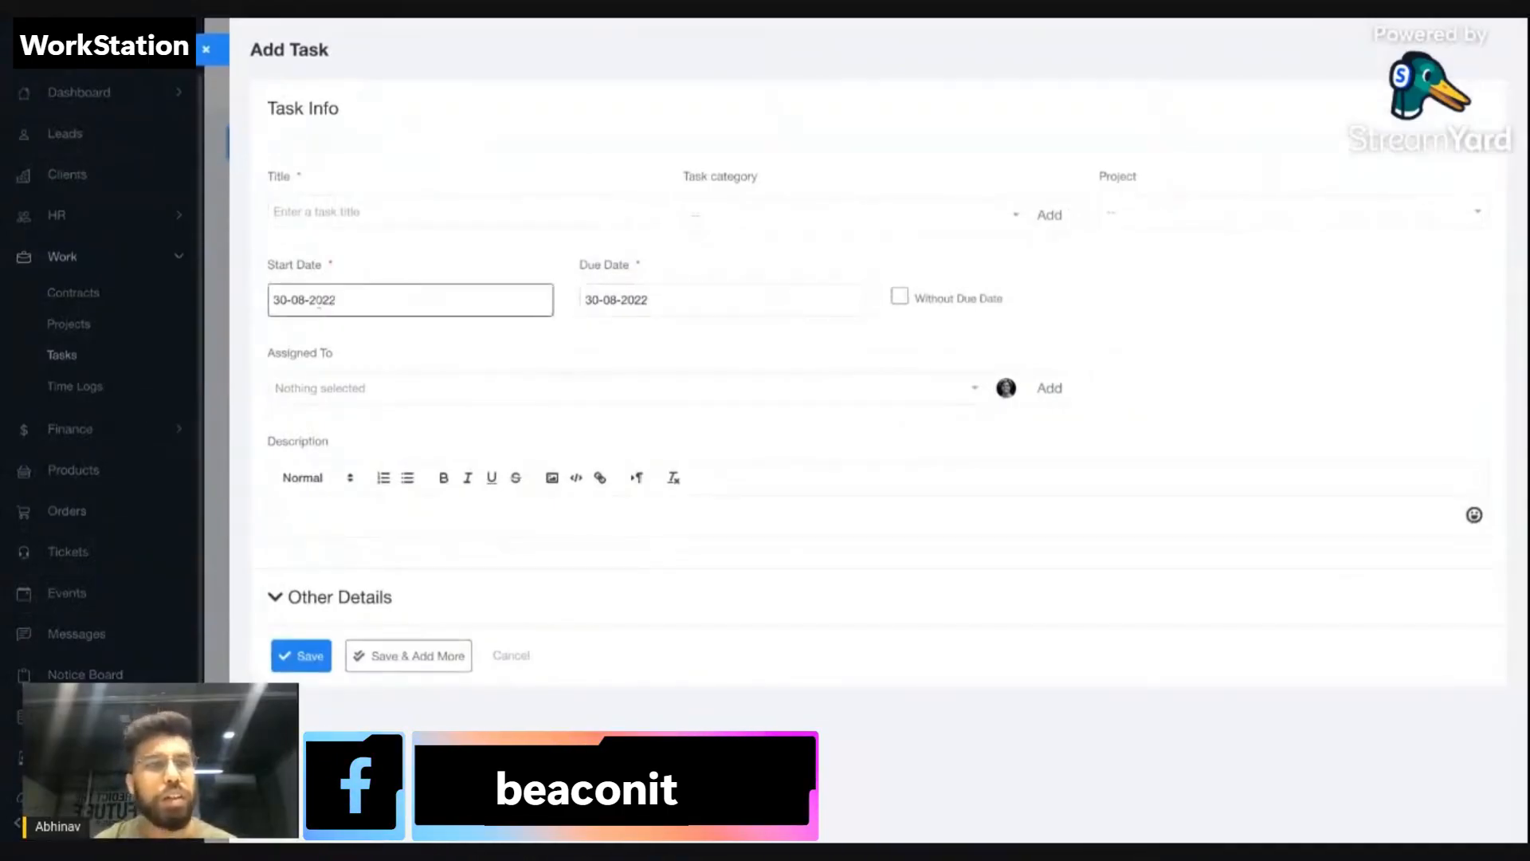
{"action": "left_click", "coordinate": [365, 297]}
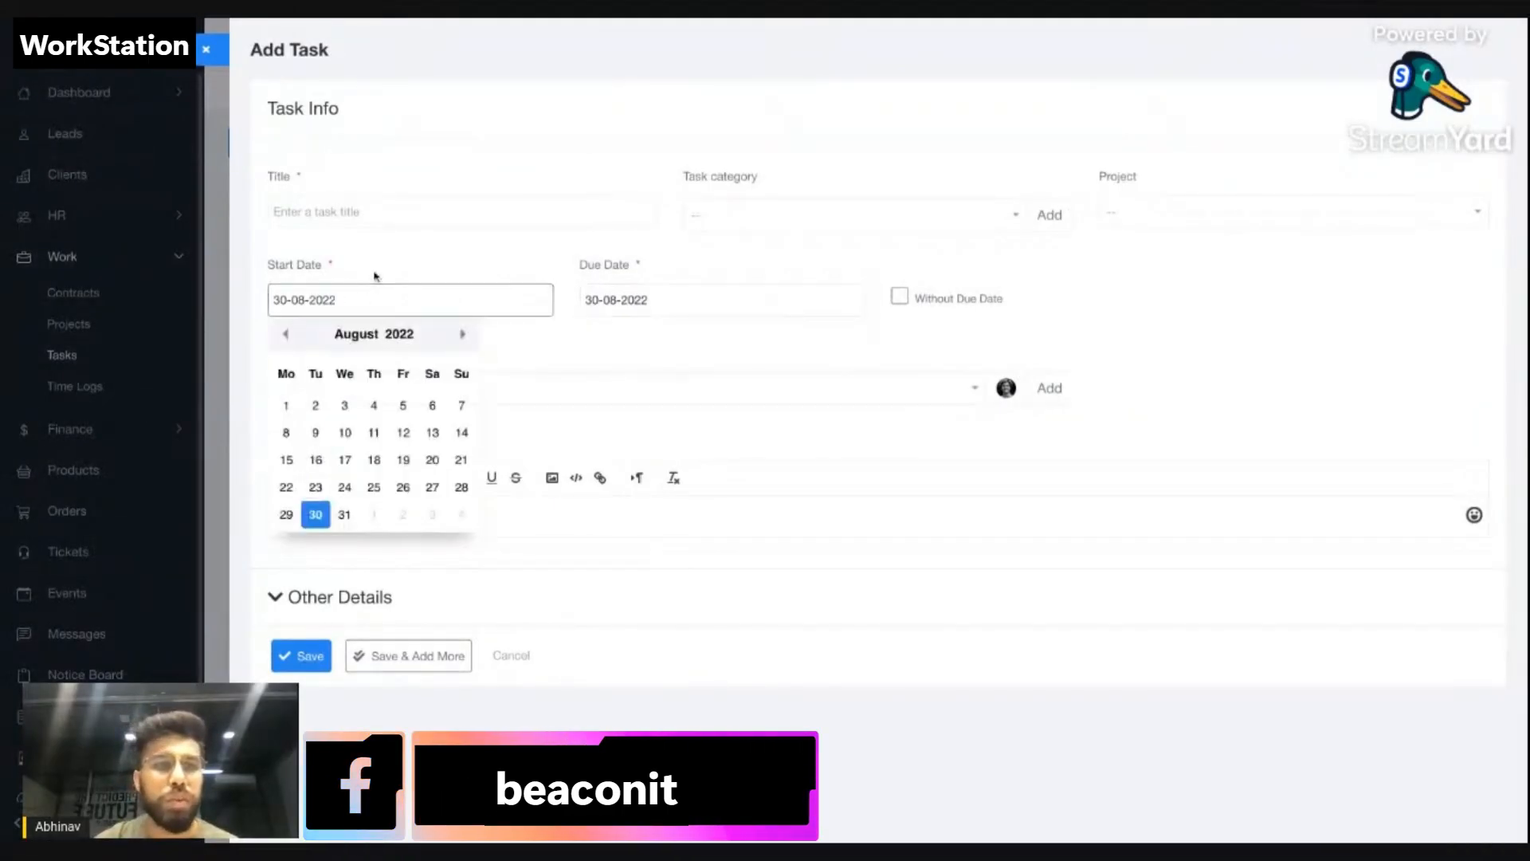
{"action": "left_click", "coordinate": [395, 277]}
{"action": "left_click", "coordinate": [663, 301]}
{"action": "left_click", "coordinate": [853, 347]}
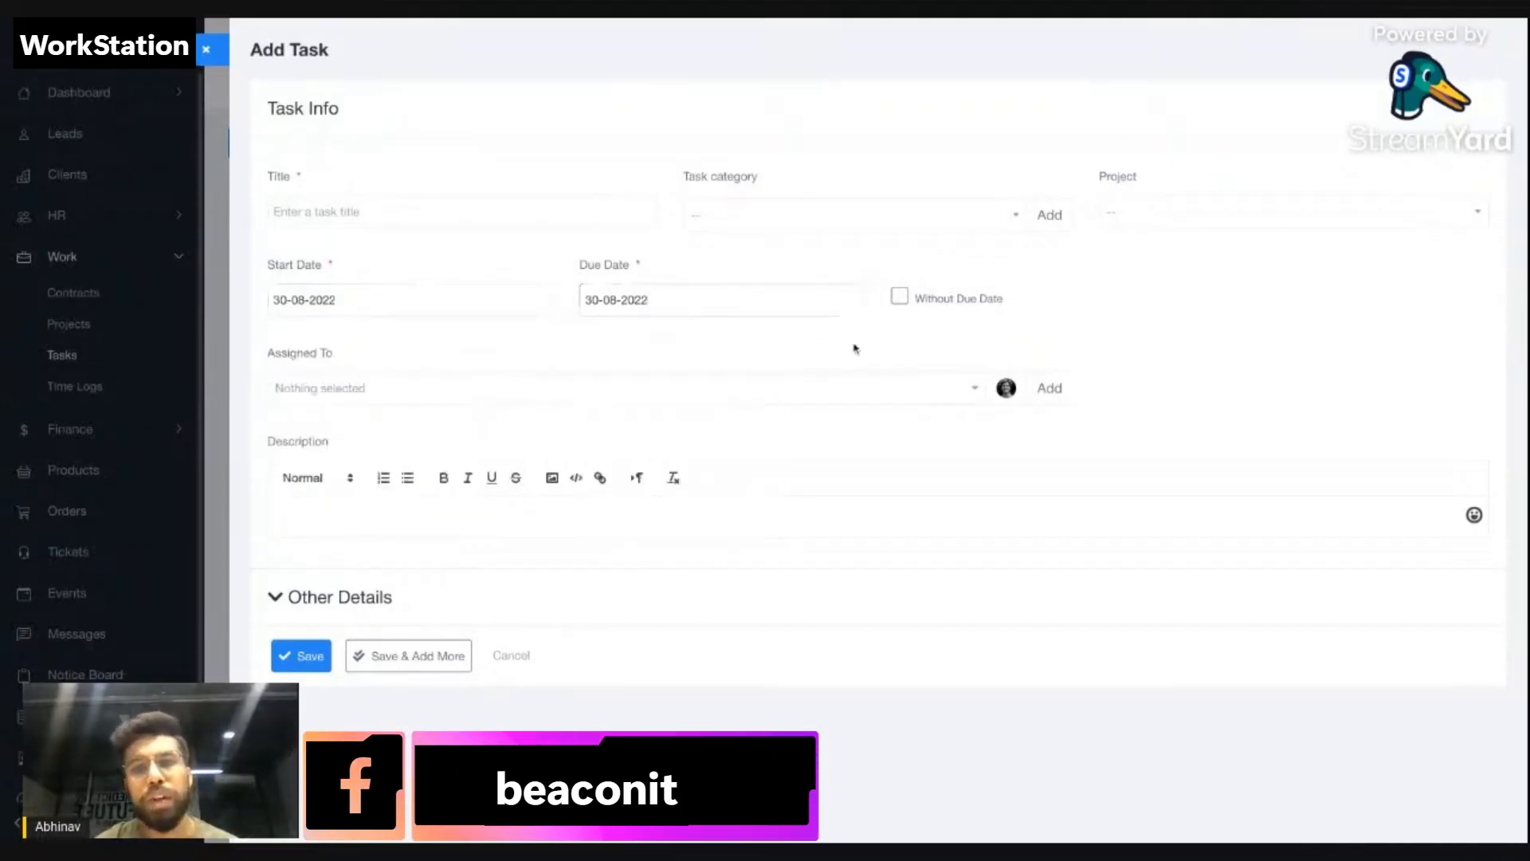
Turn Without Due Date on and off again, and check the Assigned To field.
{"action": "left_click", "coordinate": [927, 307]}
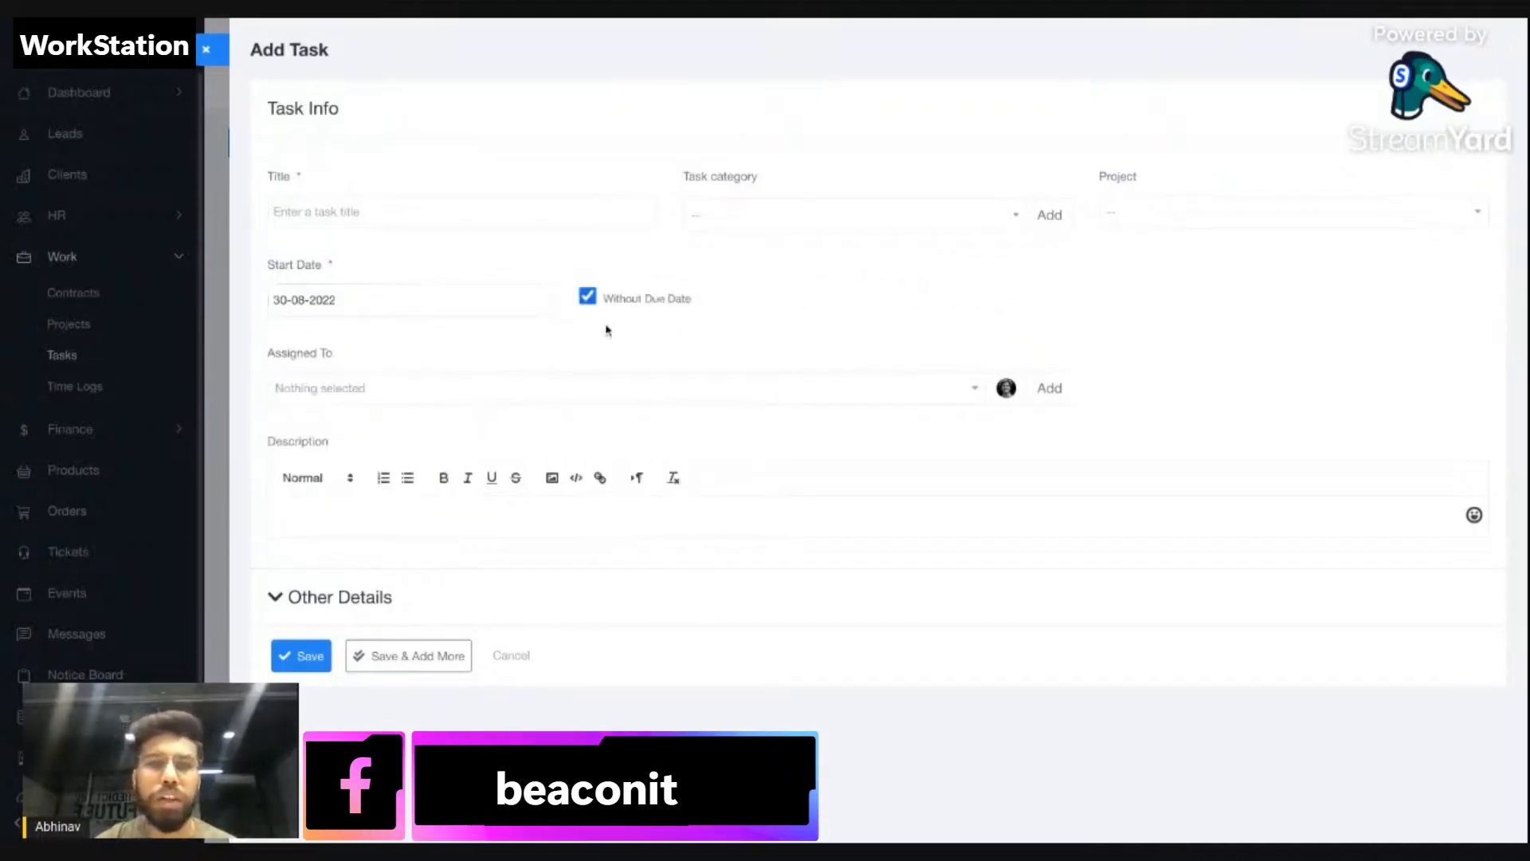
{"action": "left_click", "coordinate": [638, 301]}
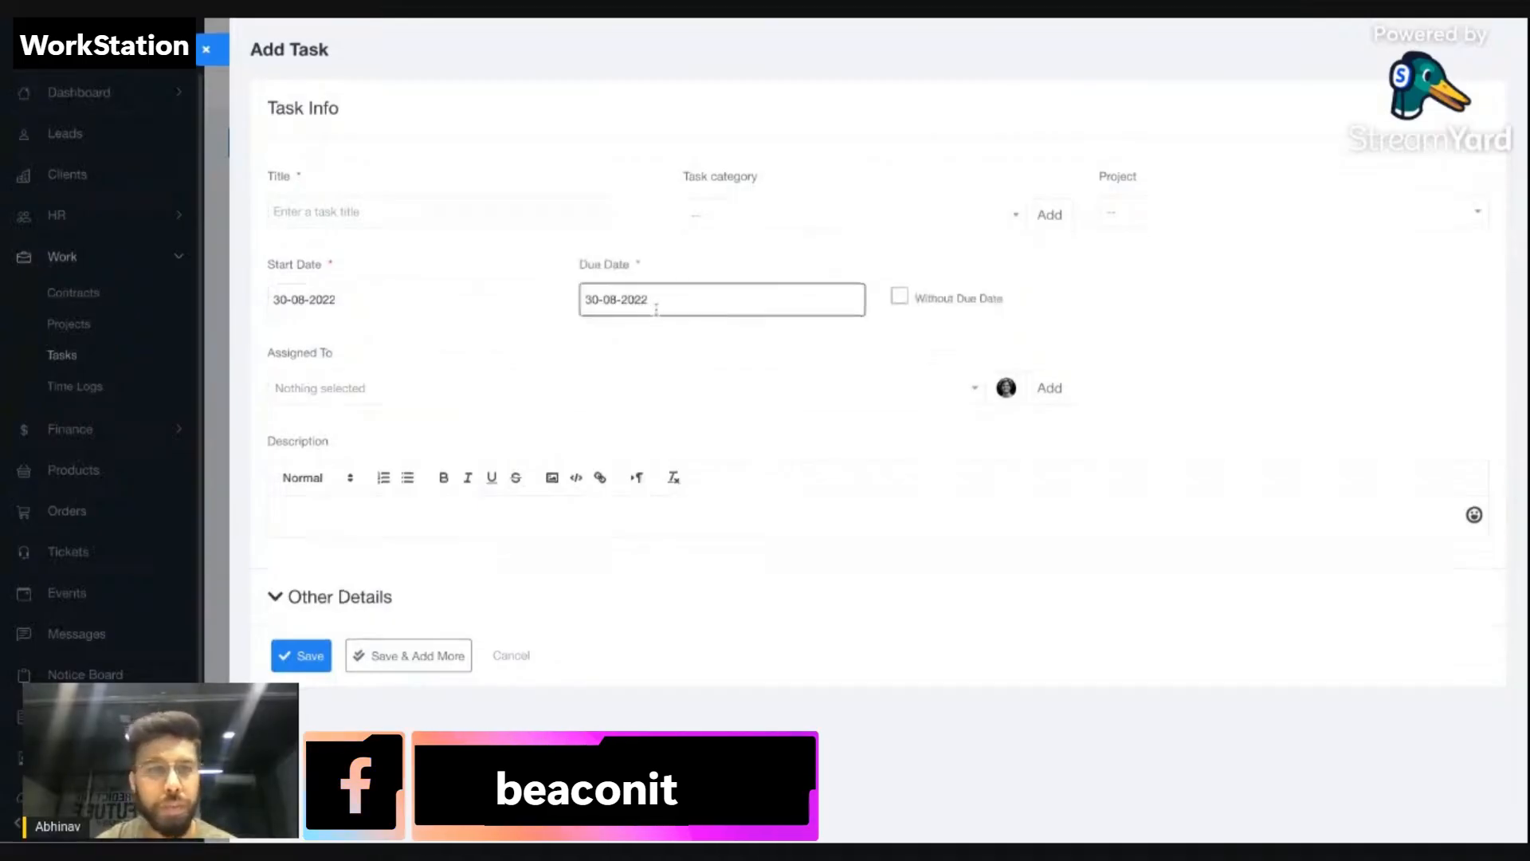
{"action": "left_click", "coordinate": [560, 386]}
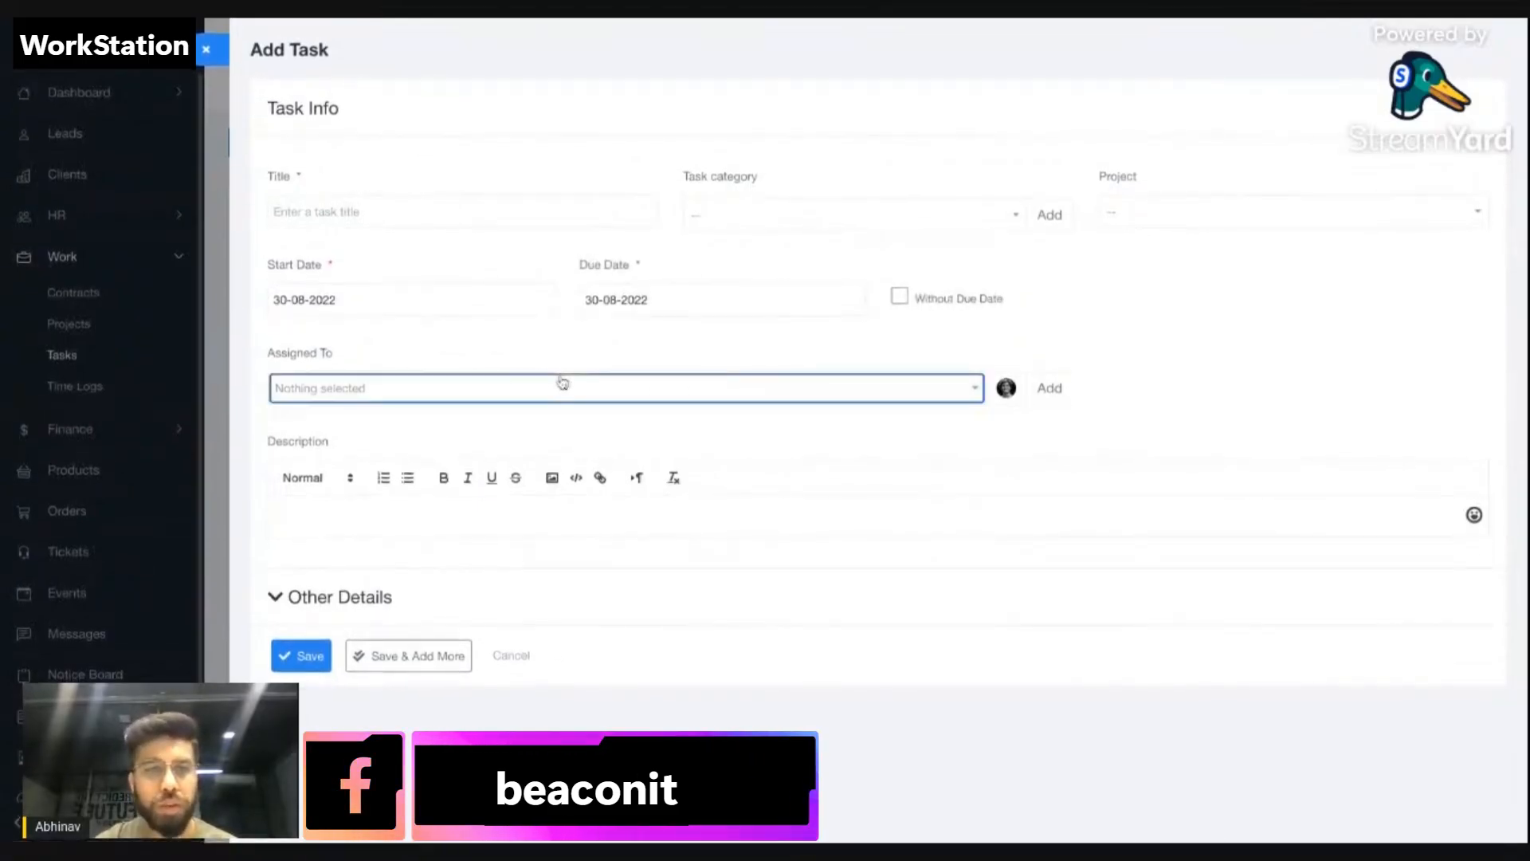
{"action": "left_click", "coordinate": [1122, 419]}
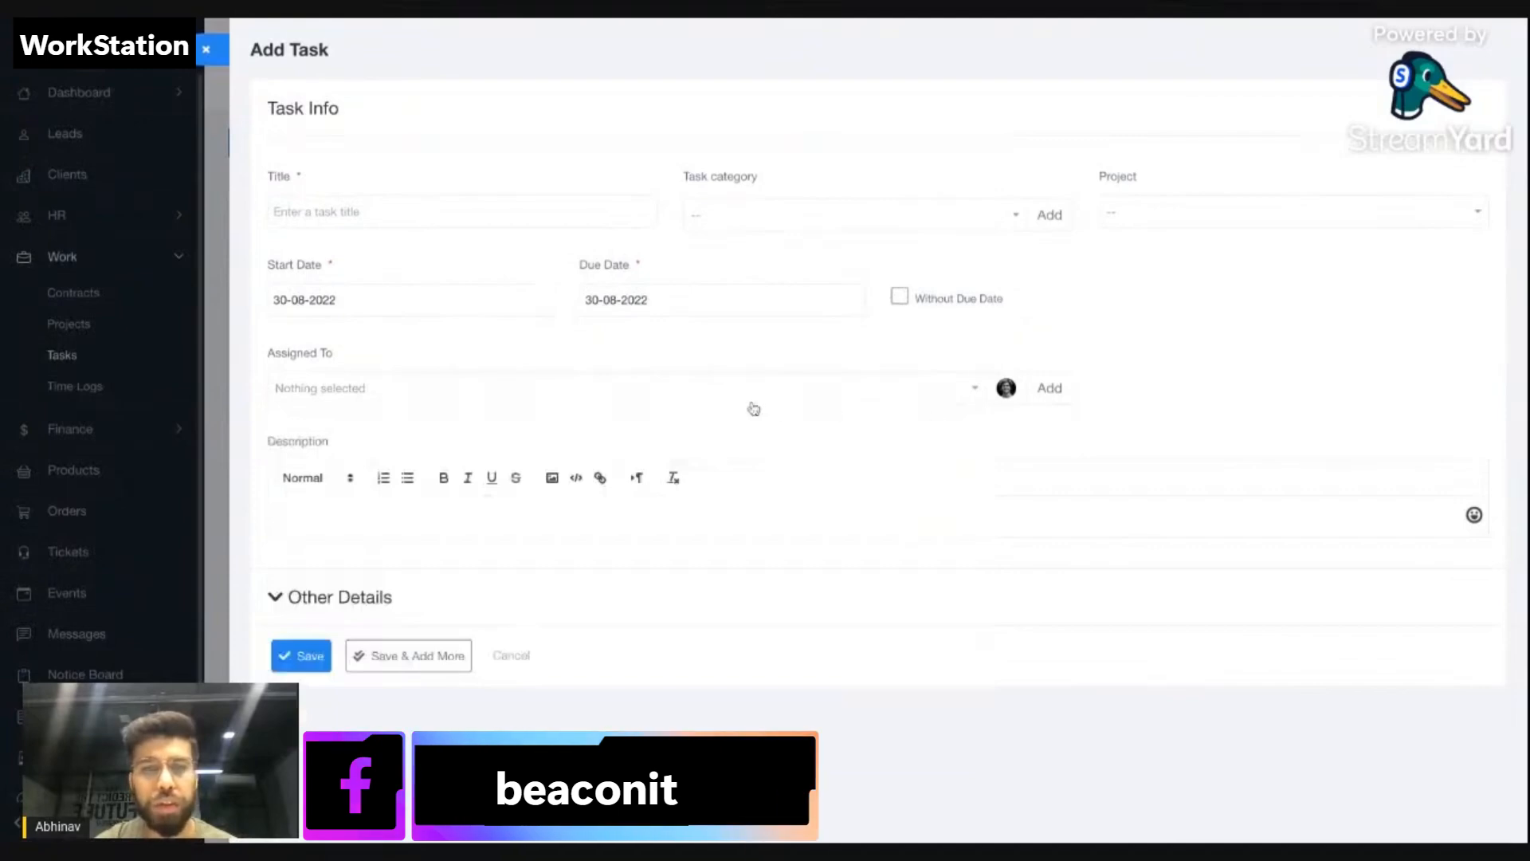
Expand the new task's Other Details and check the Label and Milestones fields.
{"action": "left_click", "coordinate": [381, 596]}
{"action": "scroll", "coordinate": [461, 574], "scroll_direction": "down", "scroll_amount": 2}
{"action": "scroll", "coordinate": [462, 574], "scroll_direction": "down", "scroll_amount": 3}
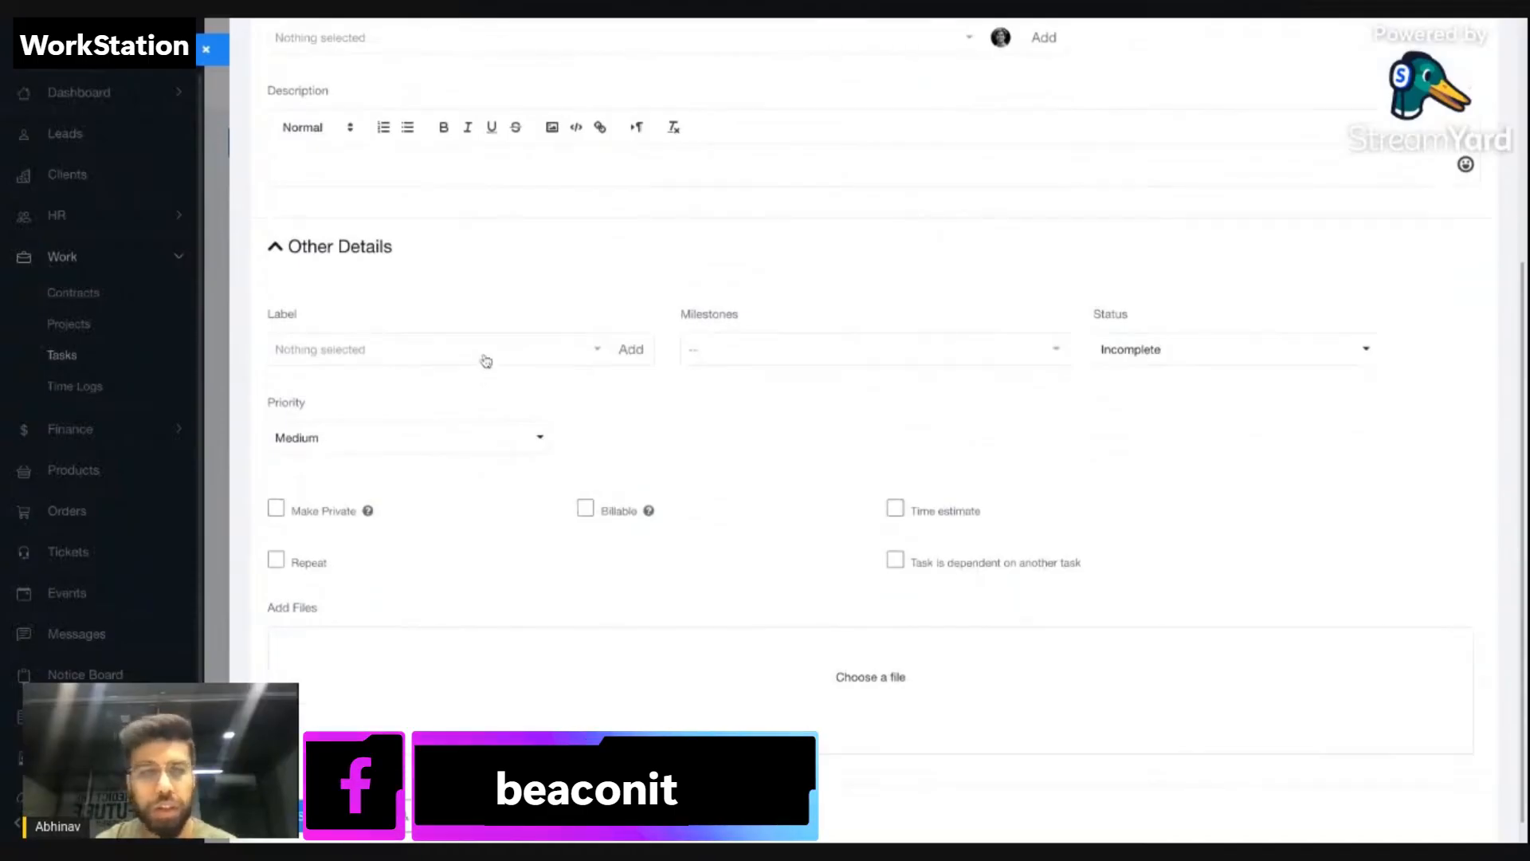
{"action": "left_click", "coordinate": [486, 361]}
{"action": "left_click", "coordinate": [667, 433]}
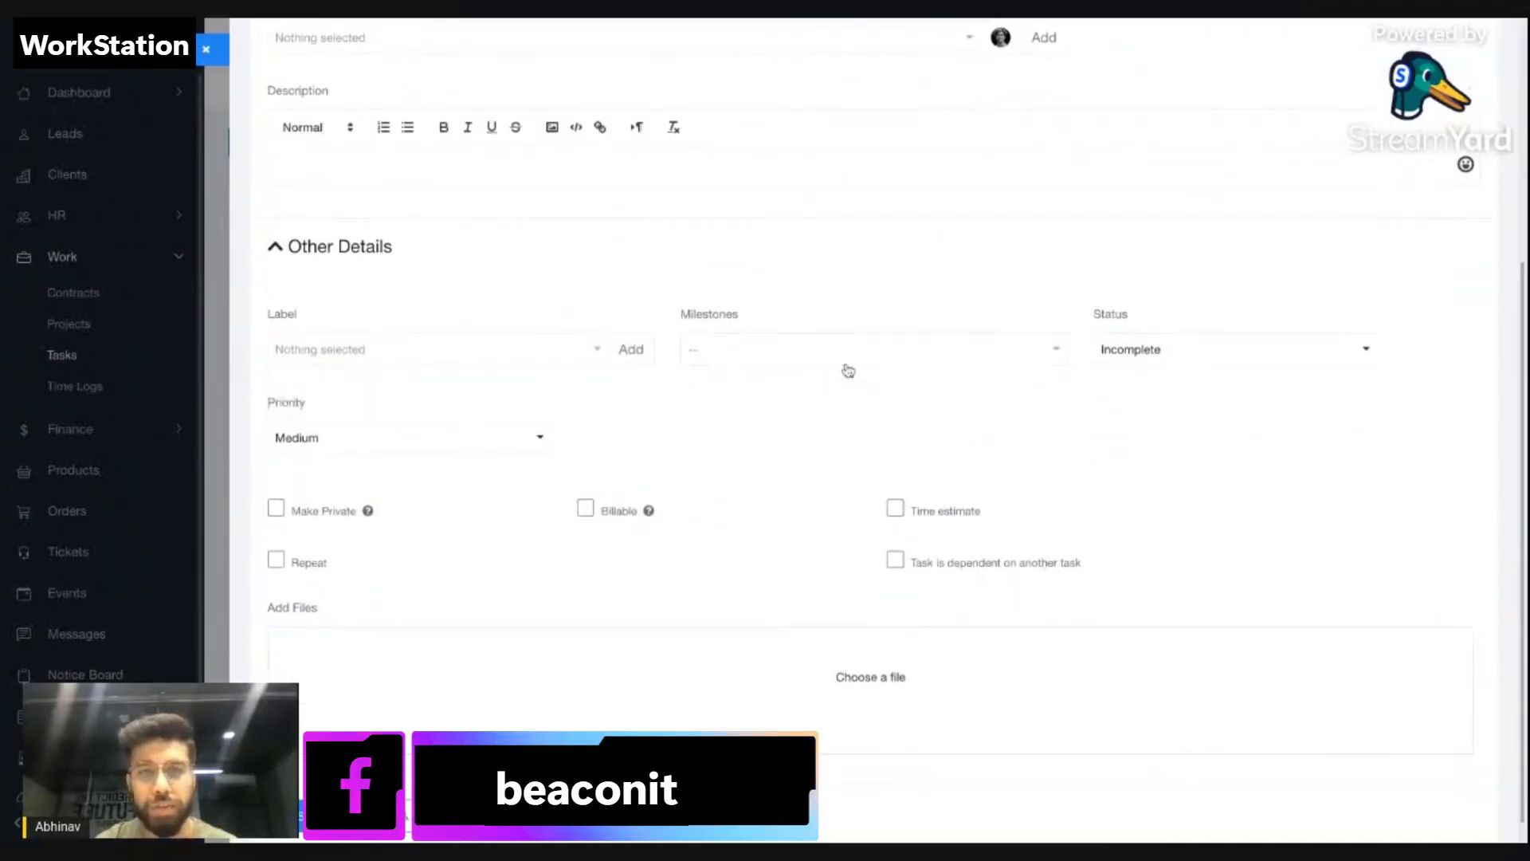
{"action": "left_click", "coordinate": [848, 370]}
{"action": "left_click", "coordinate": [1036, 471]}
{"action": "scroll", "coordinate": [608, 483], "scroll_direction": "down", "scroll_amount": 1}
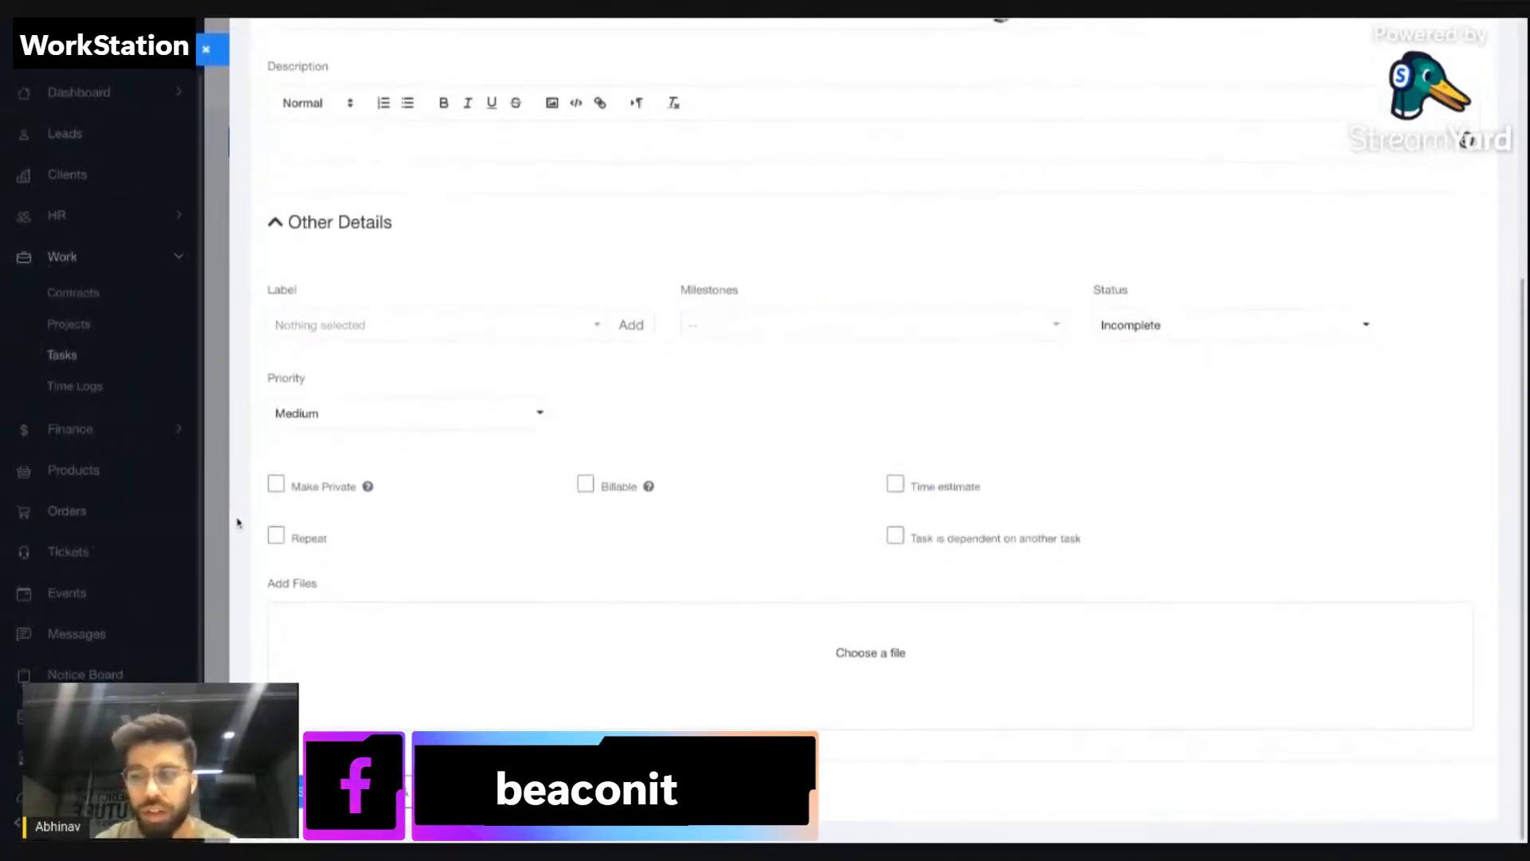
Try the Make Private option on and off, and review the surrounding task fields.
{"action": "left_click", "coordinate": [323, 492]}
{"action": "left_click", "coordinate": [323, 492]}
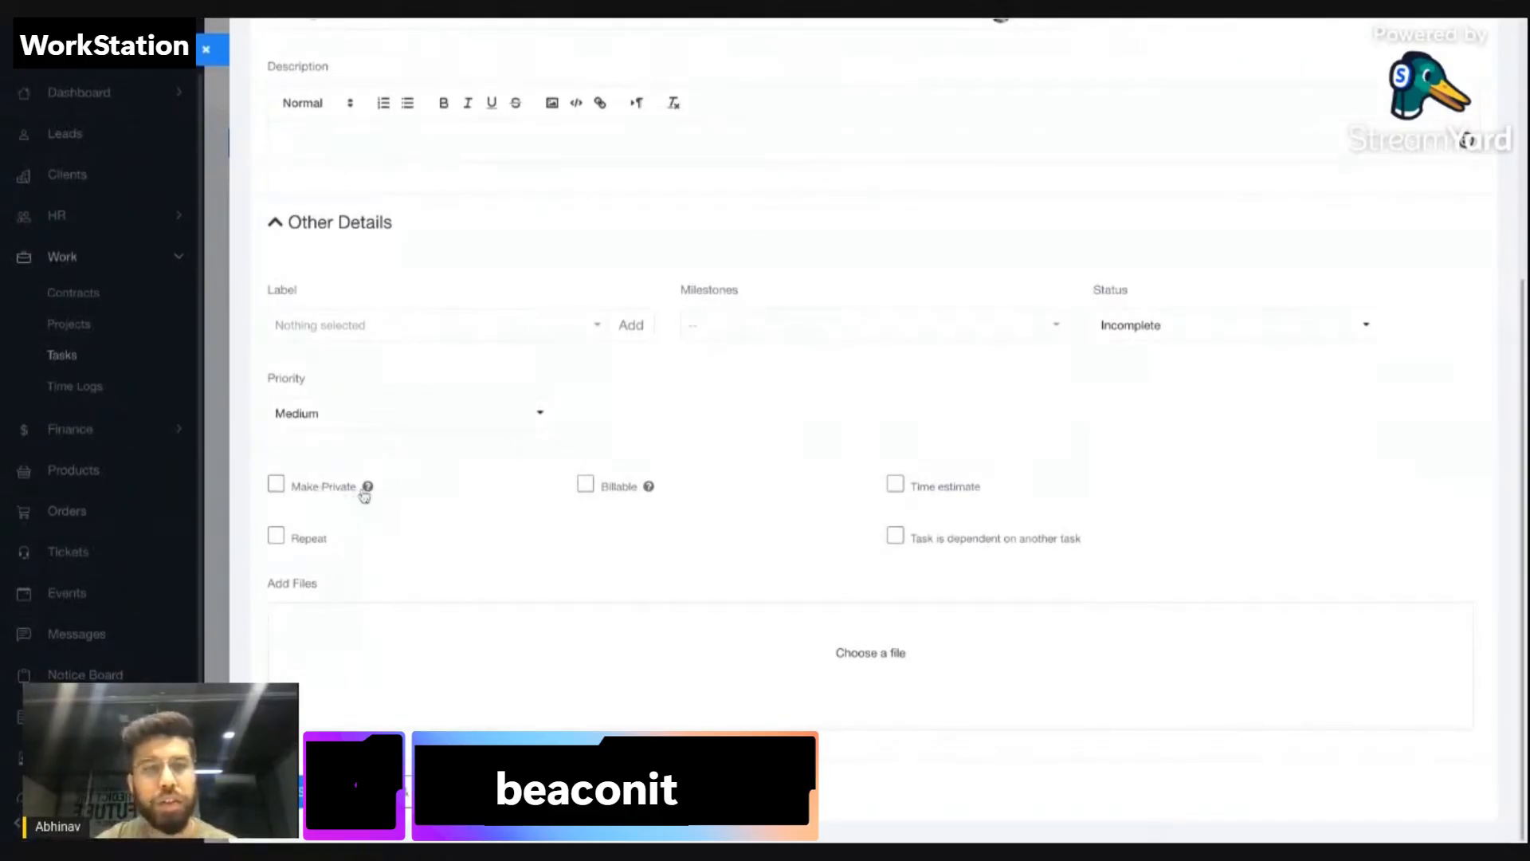
{"action": "mouse_move", "coordinate": [367, 494]}
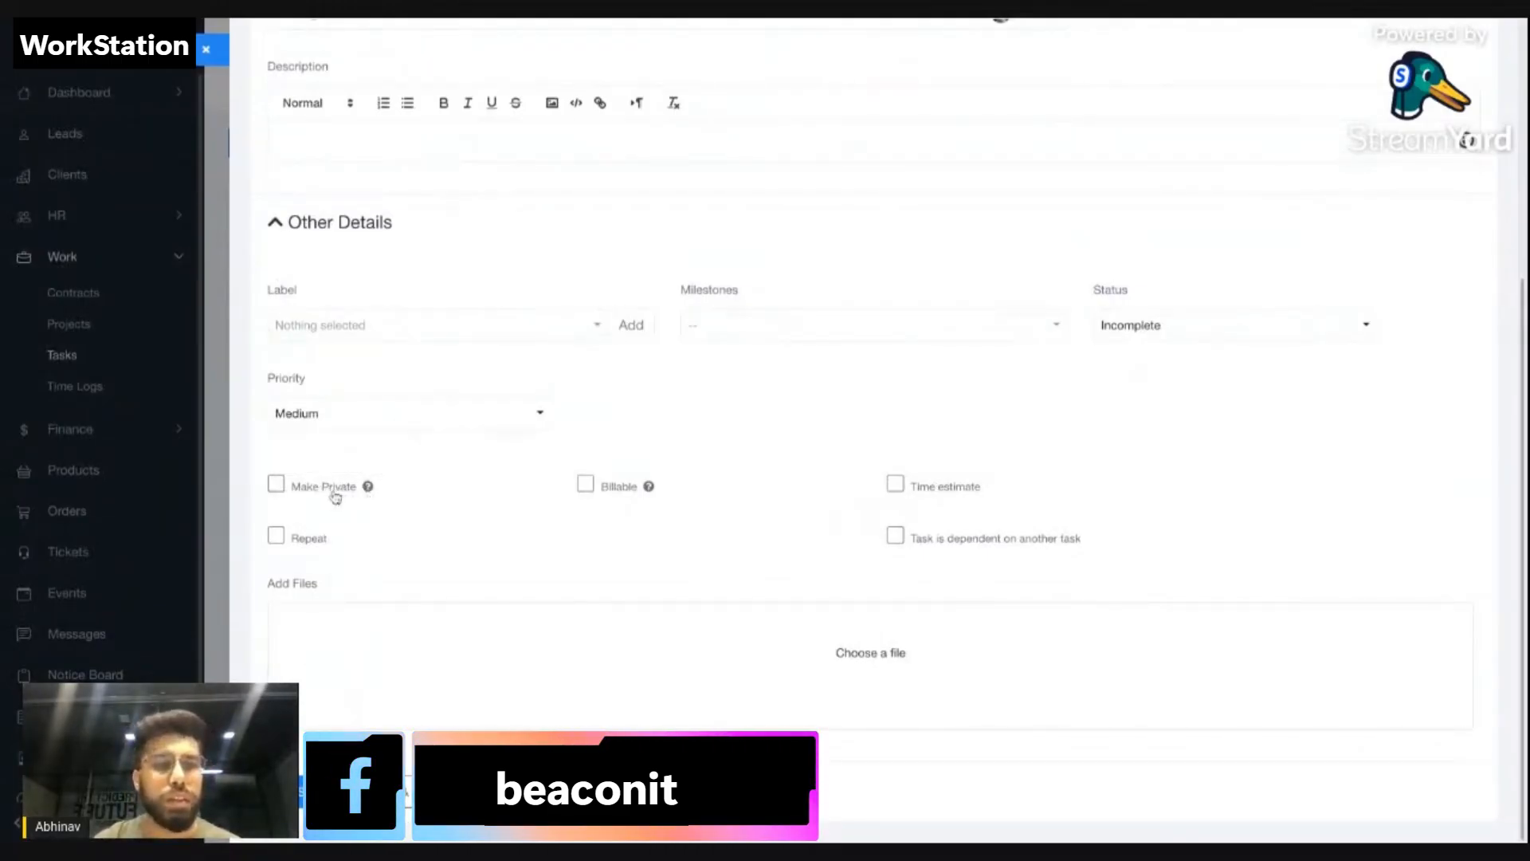
{"action": "scroll", "coordinate": [335, 497], "scroll_direction": "up", "scroll_amount": 1}
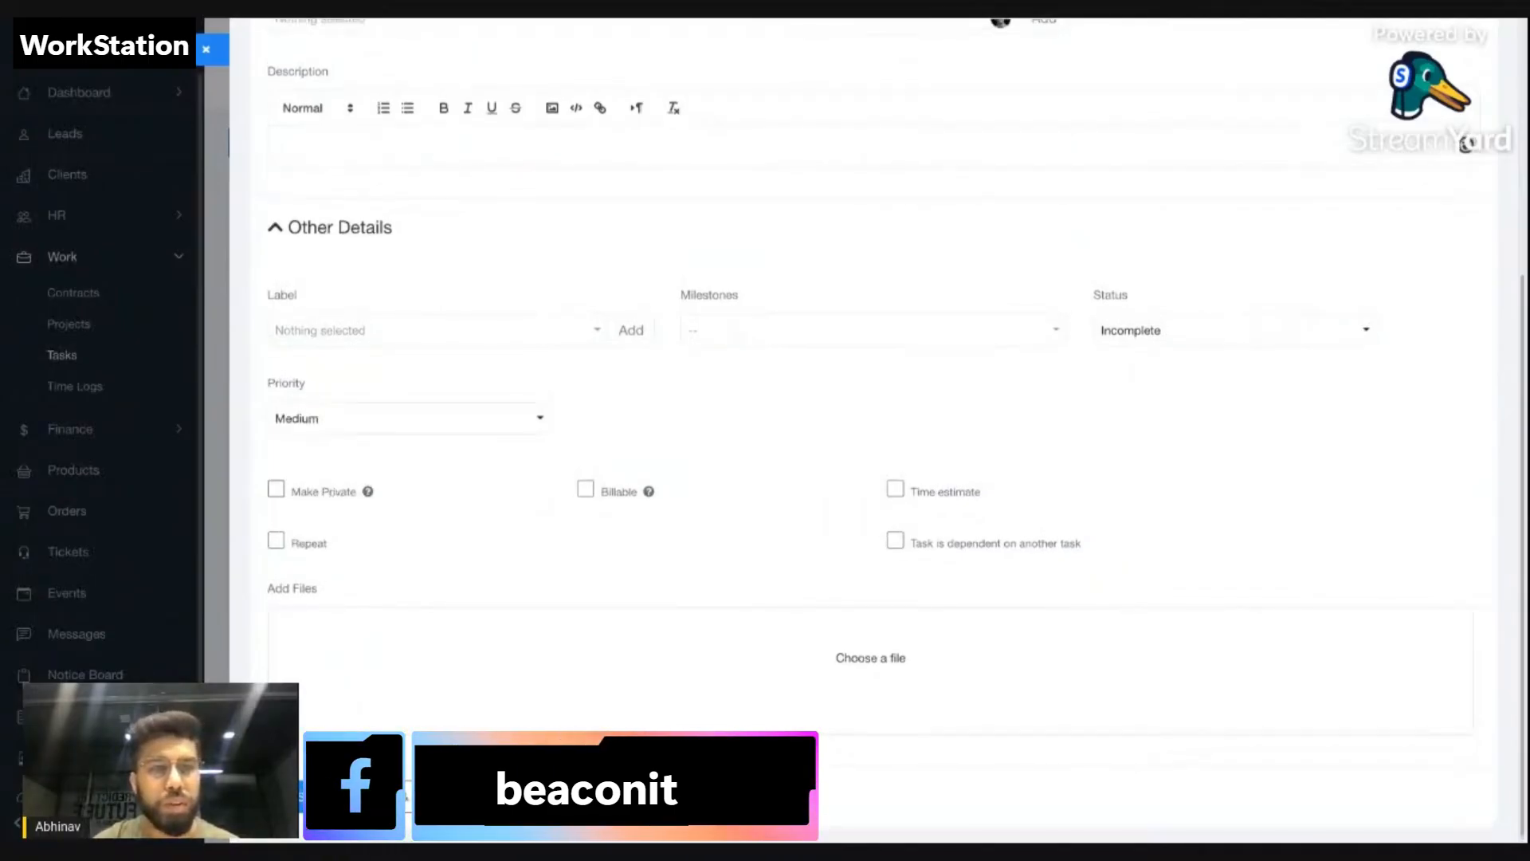
{"action": "scroll", "coordinate": [352, 386], "scroll_direction": "up", "scroll_amount": 2}
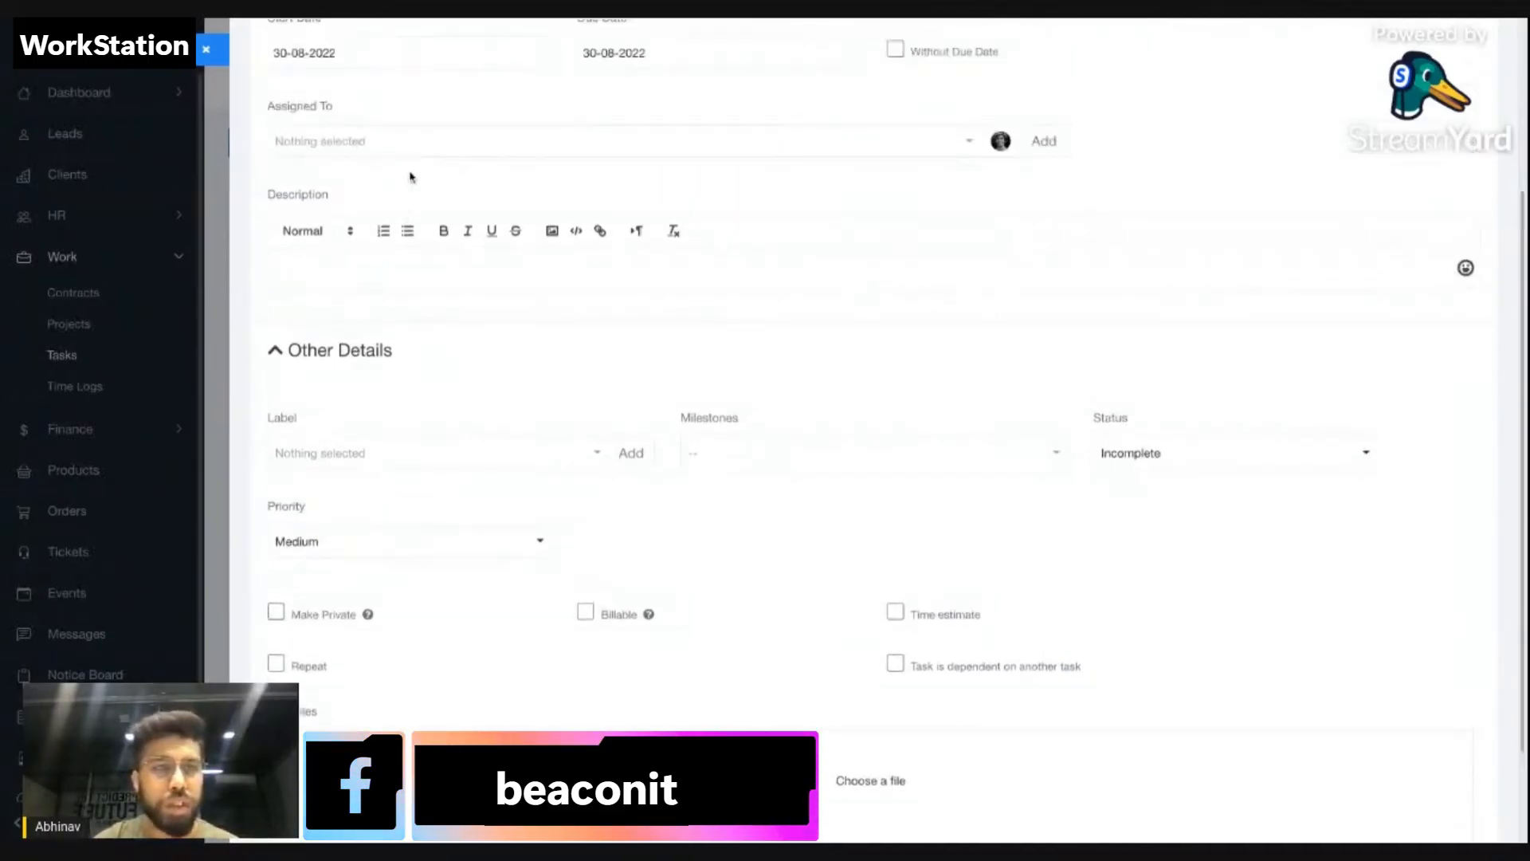
{"action": "scroll", "coordinate": [363, 606], "scroll_direction": "down", "scroll_amount": 1}
{"action": "scroll", "coordinate": [362, 606], "scroll_direction": "down", "scroll_amount": 1}
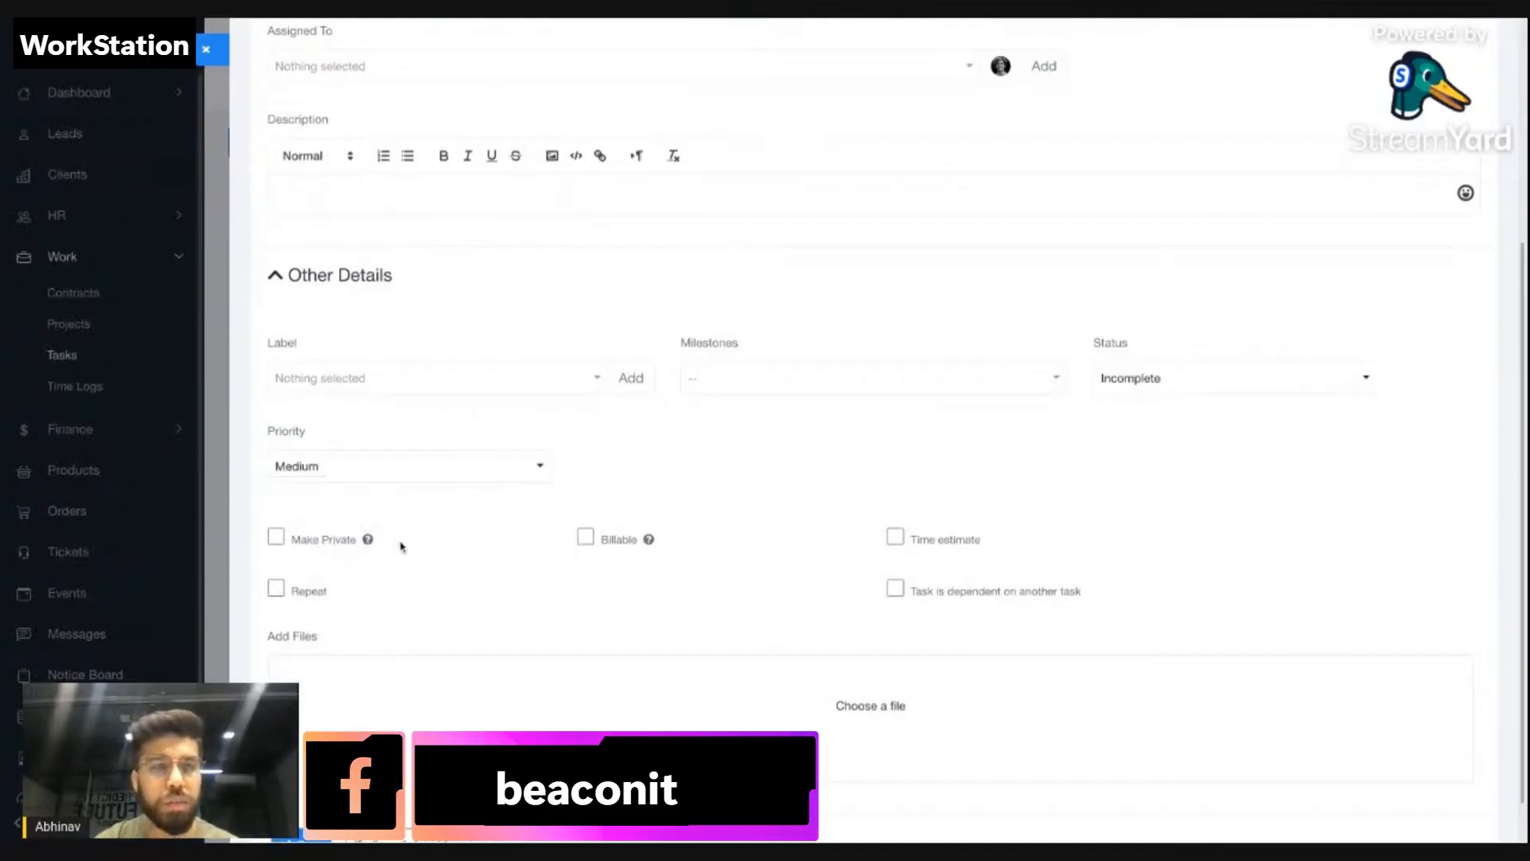
{"action": "scroll", "coordinate": [401, 546], "scroll_direction": "up", "scroll_amount": 1}
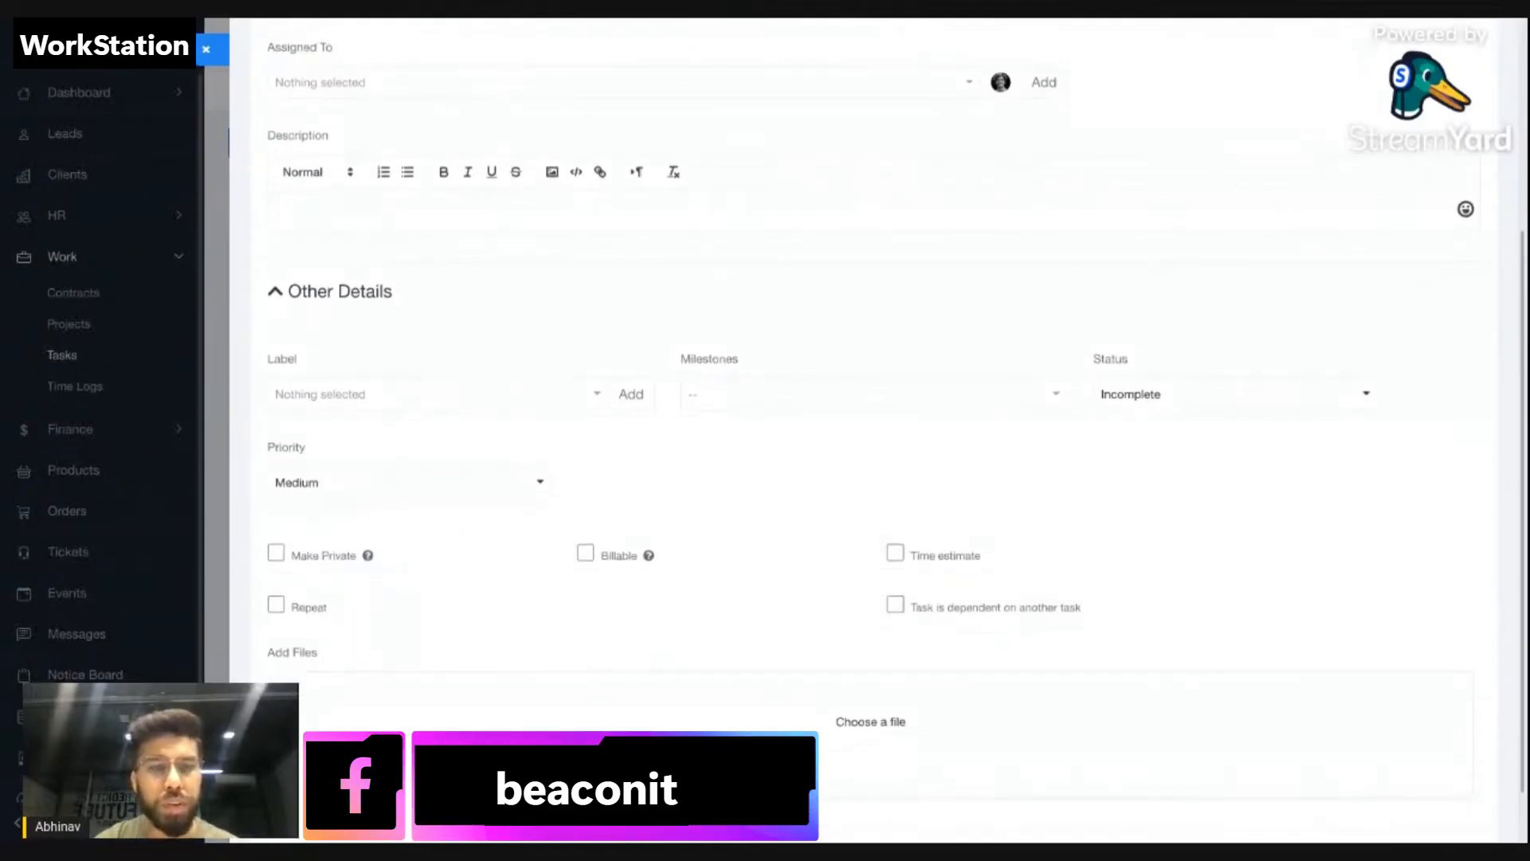
{"action": "scroll", "coordinate": [490, 559], "scroll_direction": "down", "scroll_amount": 1}
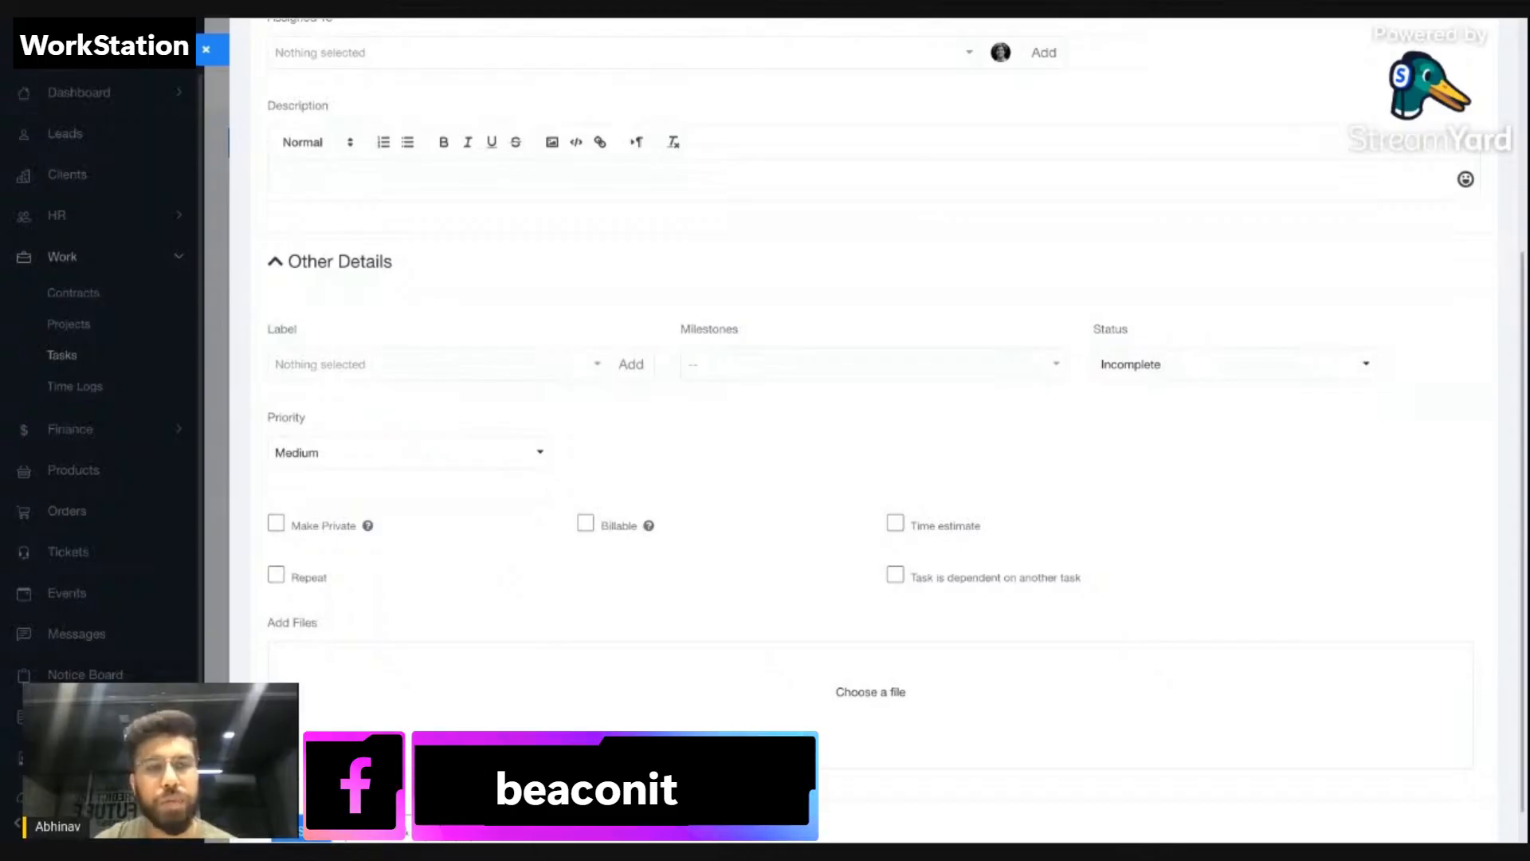
Turn Billable on and off again, and enable Time estimate to check its hours field.
{"action": "left_click", "coordinate": [610, 531]}
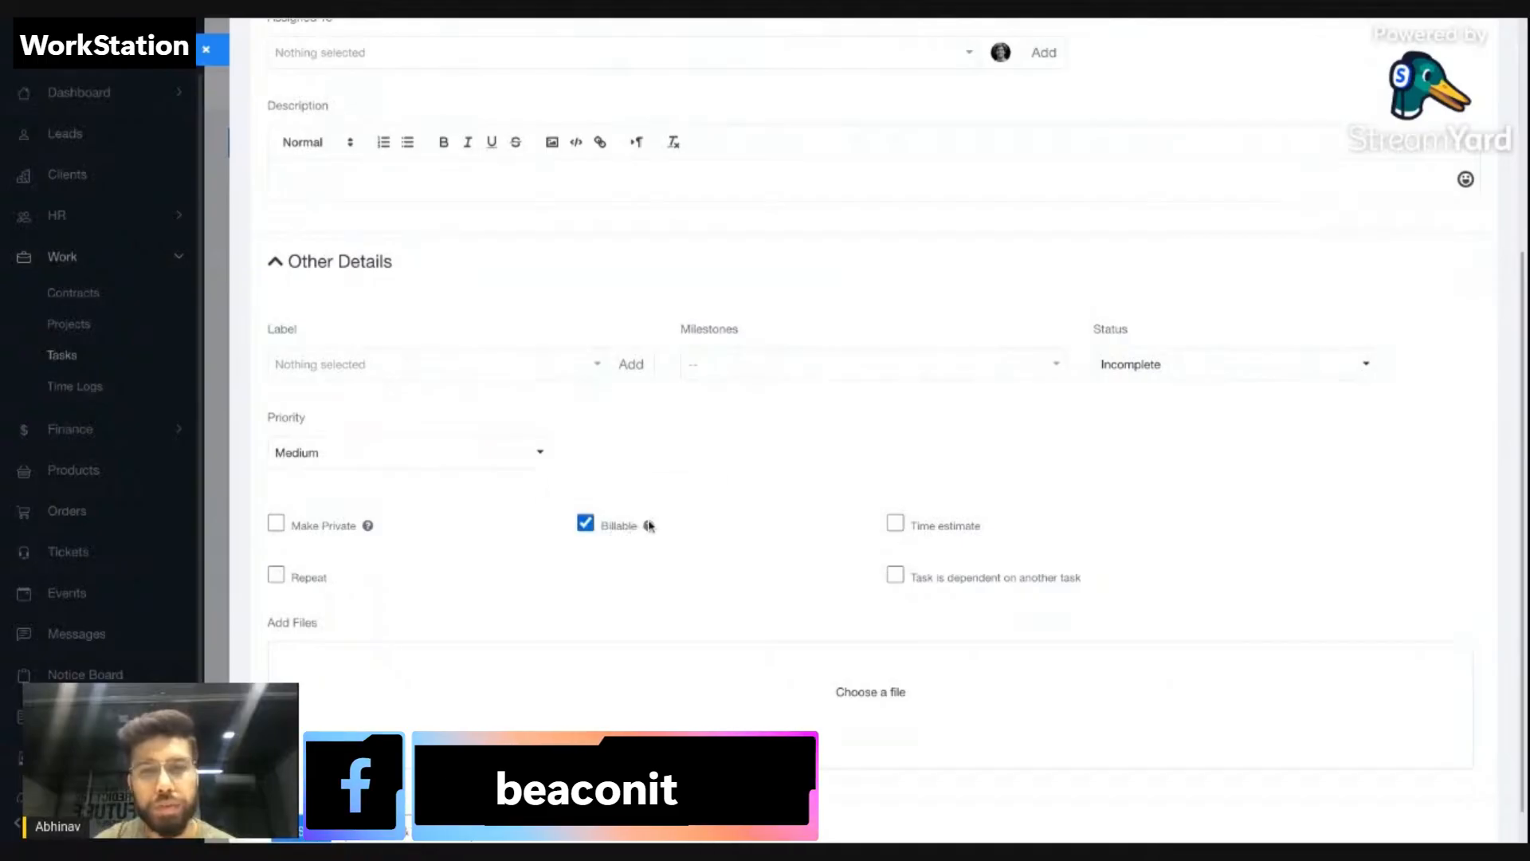
{"action": "left_click", "coordinate": [607, 534]}
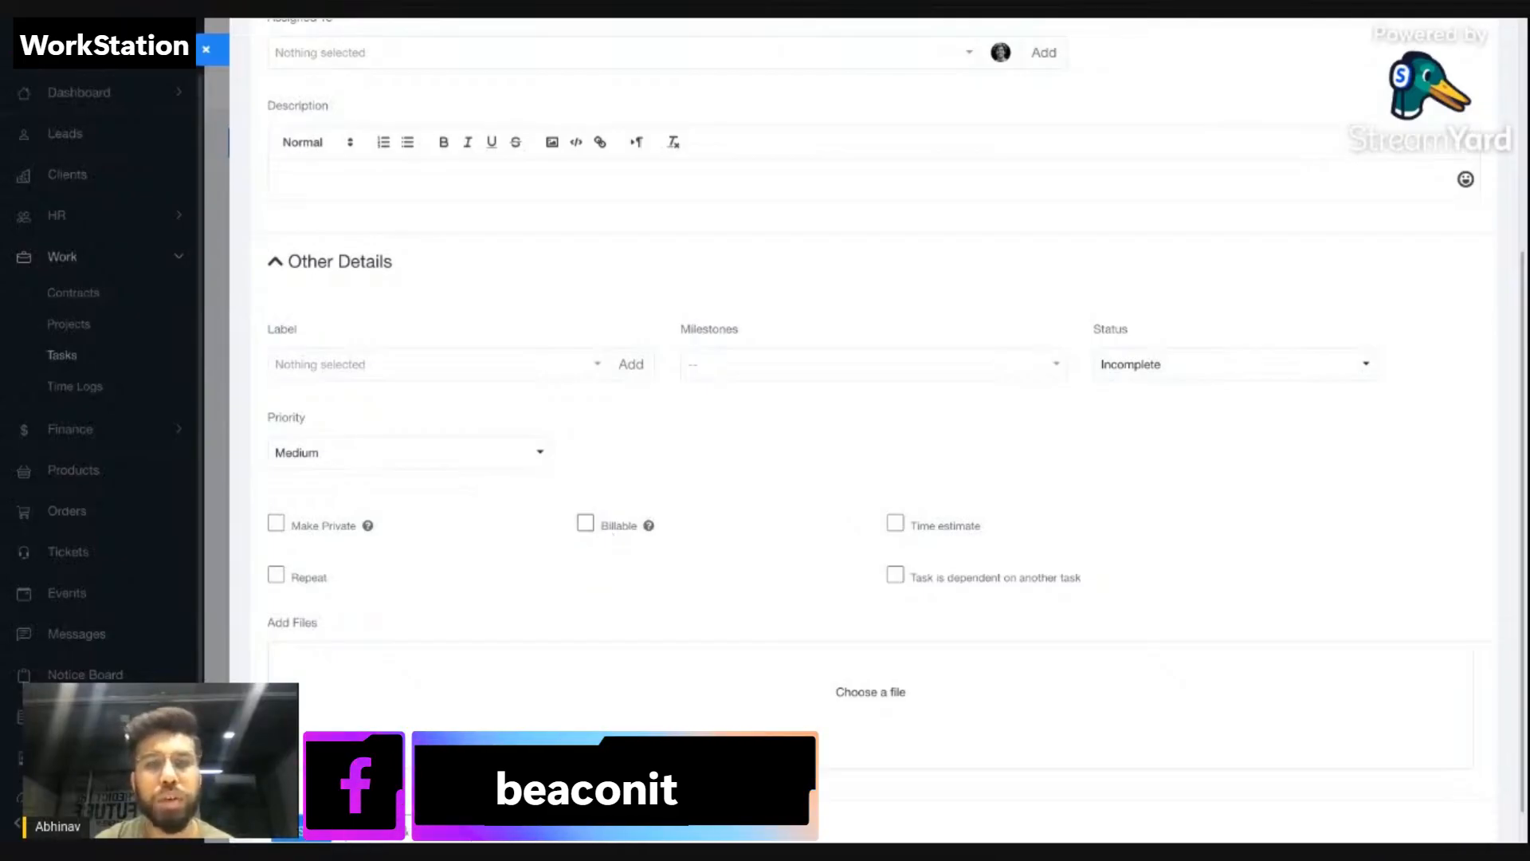
{"action": "left_click", "coordinate": [959, 529]}
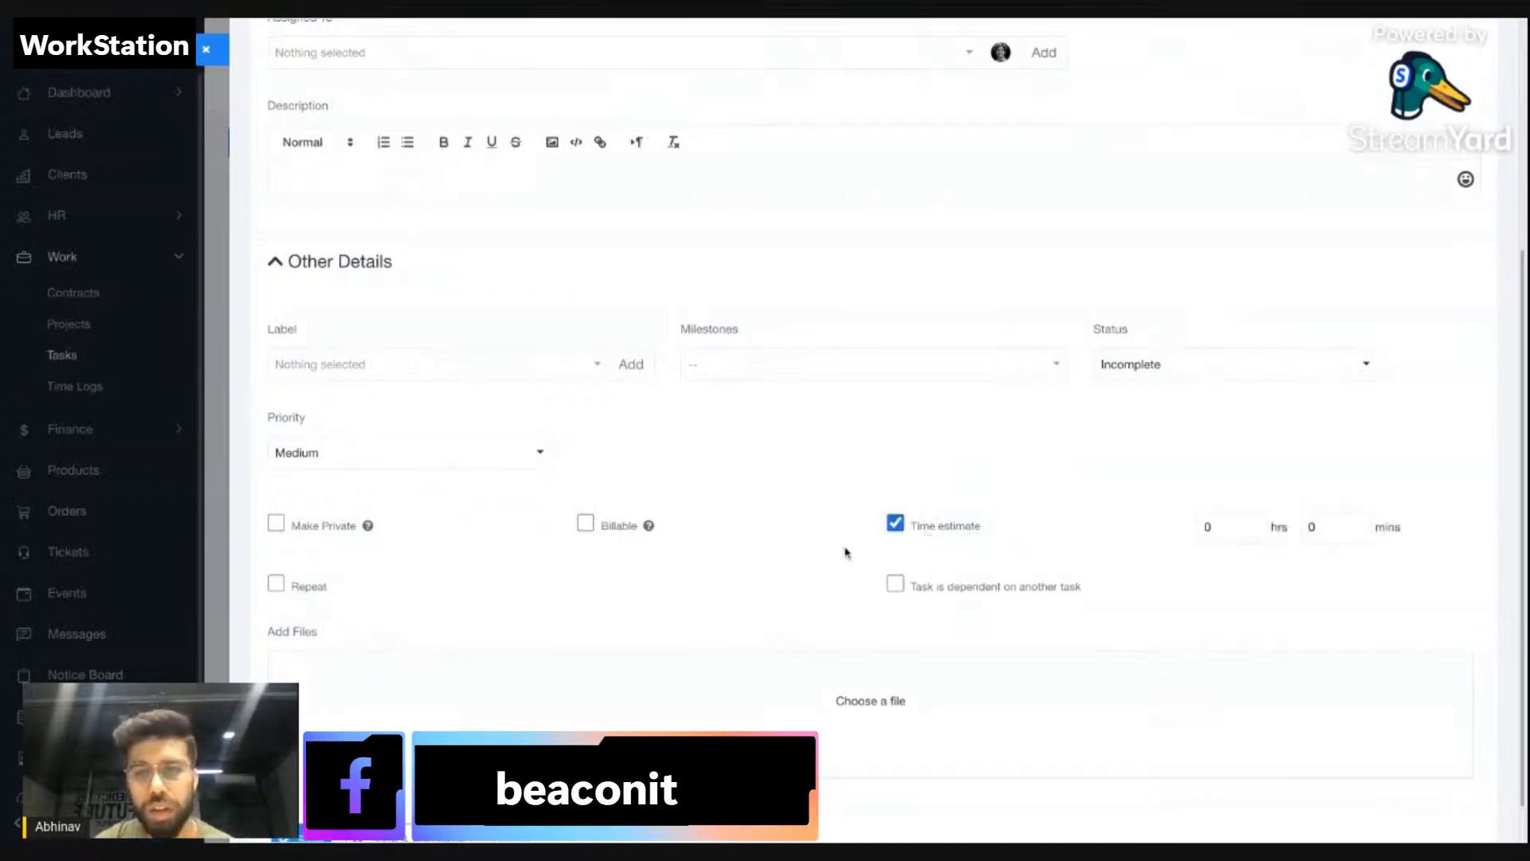
{"action": "double_click", "coordinate": [1217, 529]}
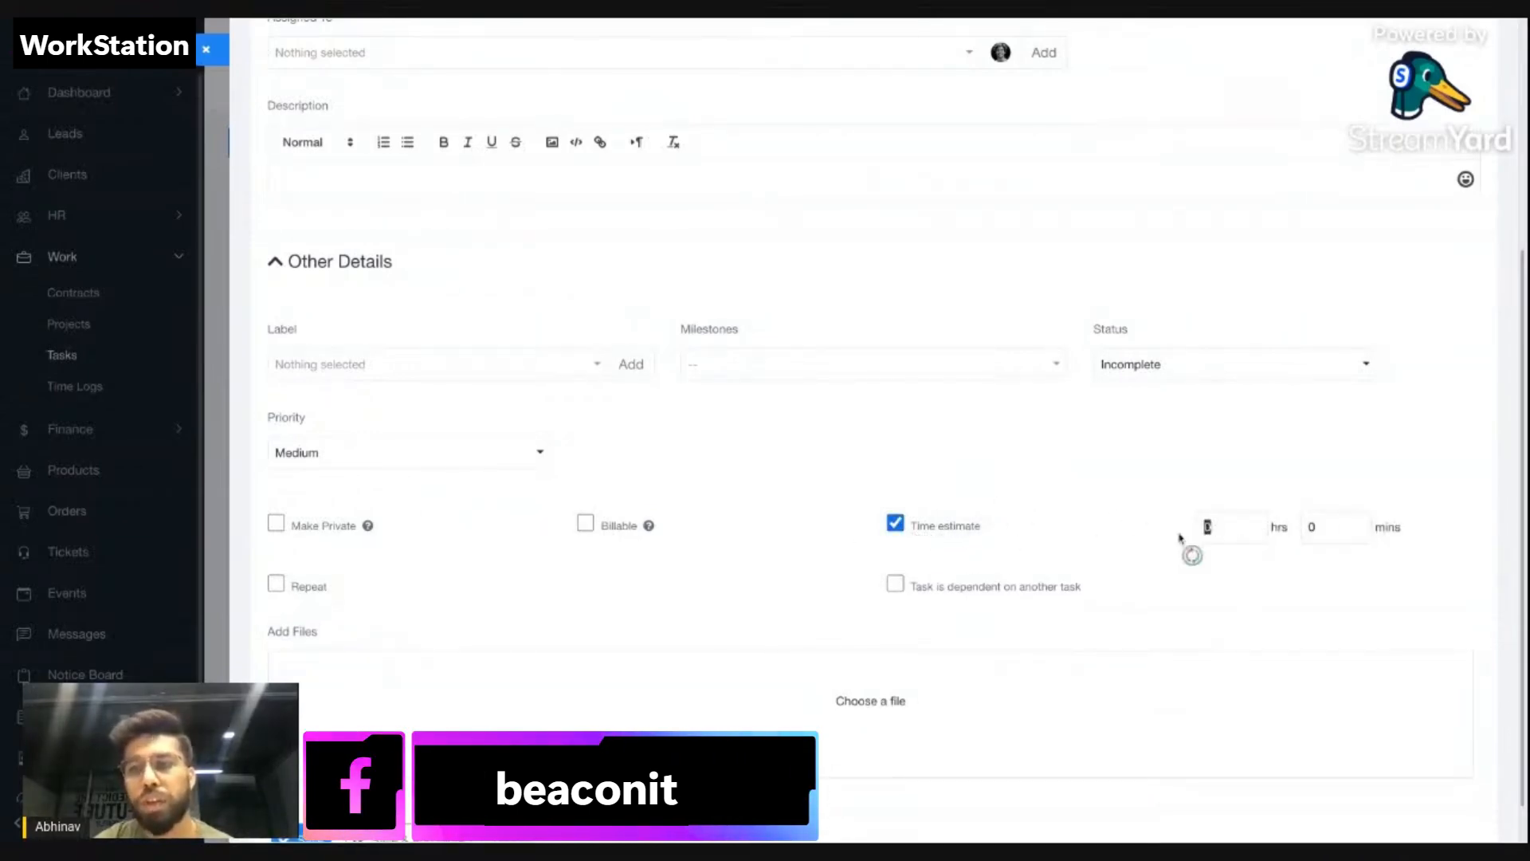
{"action": "left_click", "coordinate": [1225, 526]}
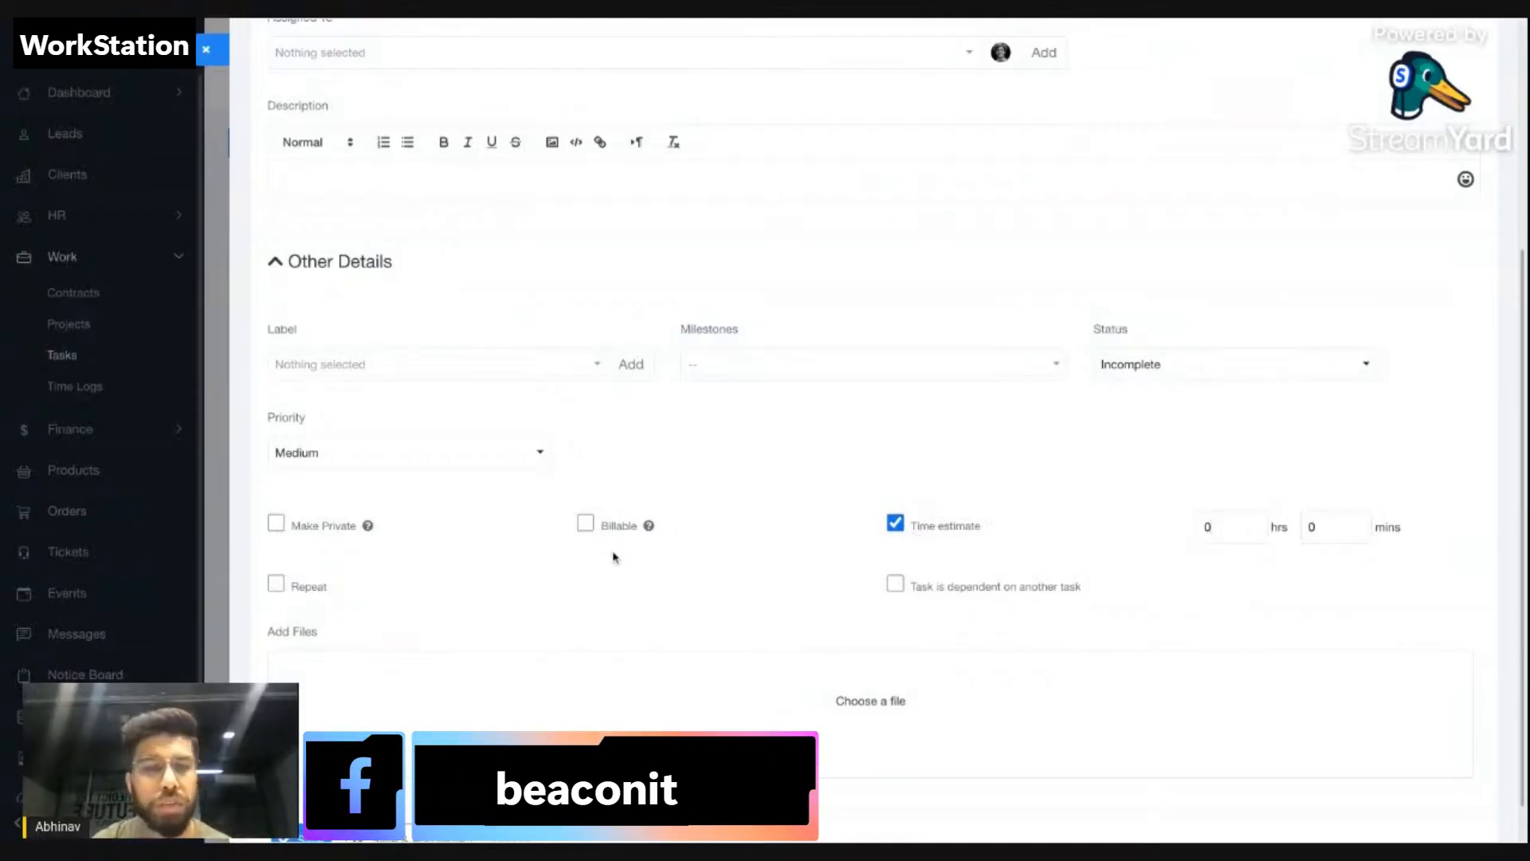
Turn on Repeat to view its interval and cycle settings, and turn it off again.
{"action": "scroll", "coordinate": [614, 556], "scroll_direction": "down", "scroll_amount": 1}
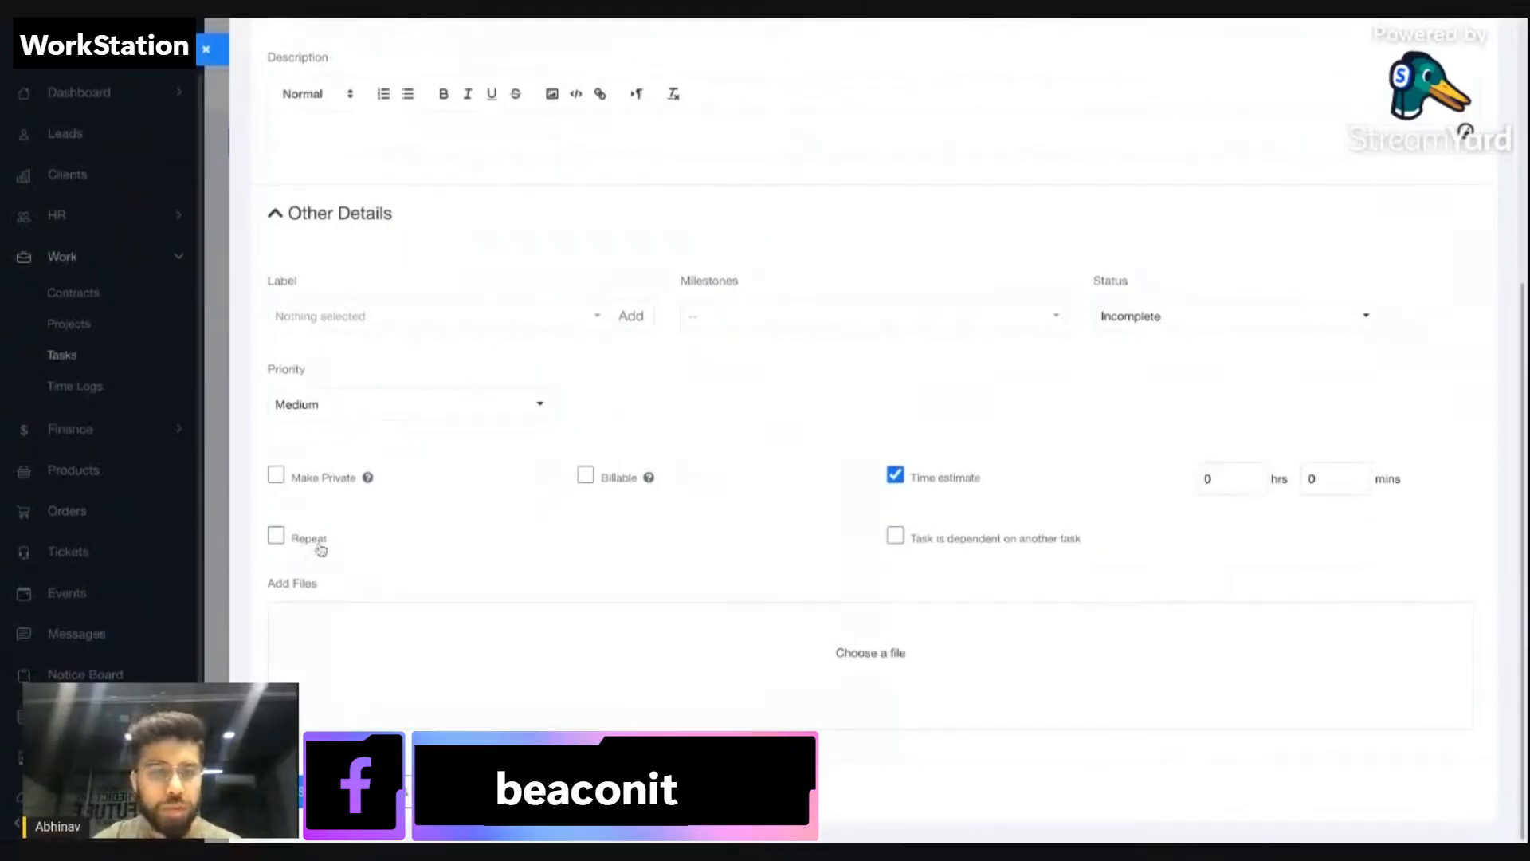
{"action": "left_click", "coordinate": [317, 545]}
{"action": "left_click", "coordinate": [319, 548]}
{"action": "left_click", "coordinate": [320, 549]}
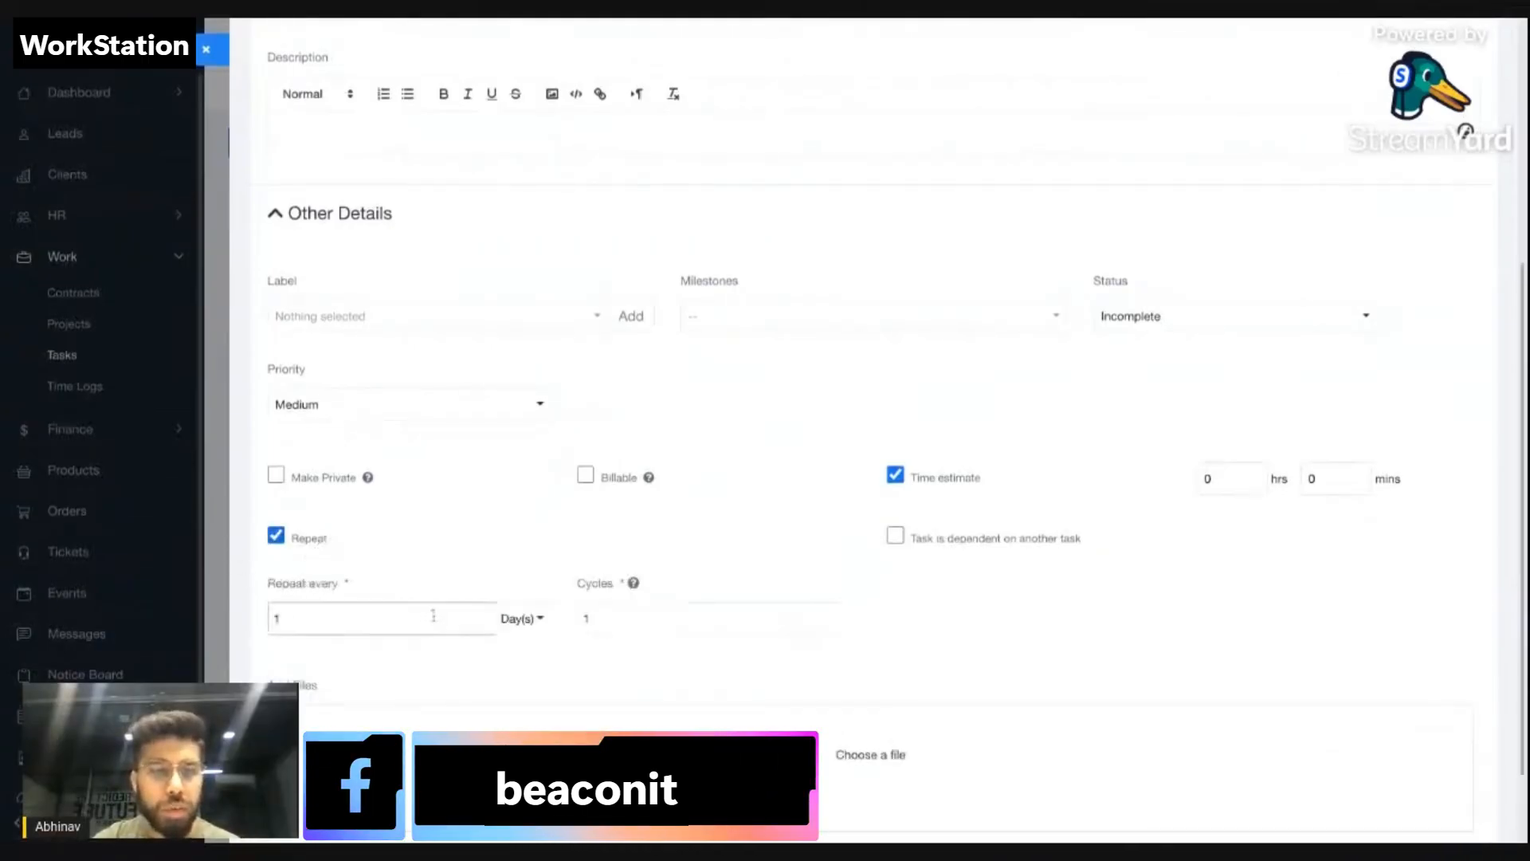
{"action": "left_click", "coordinate": [321, 550]}
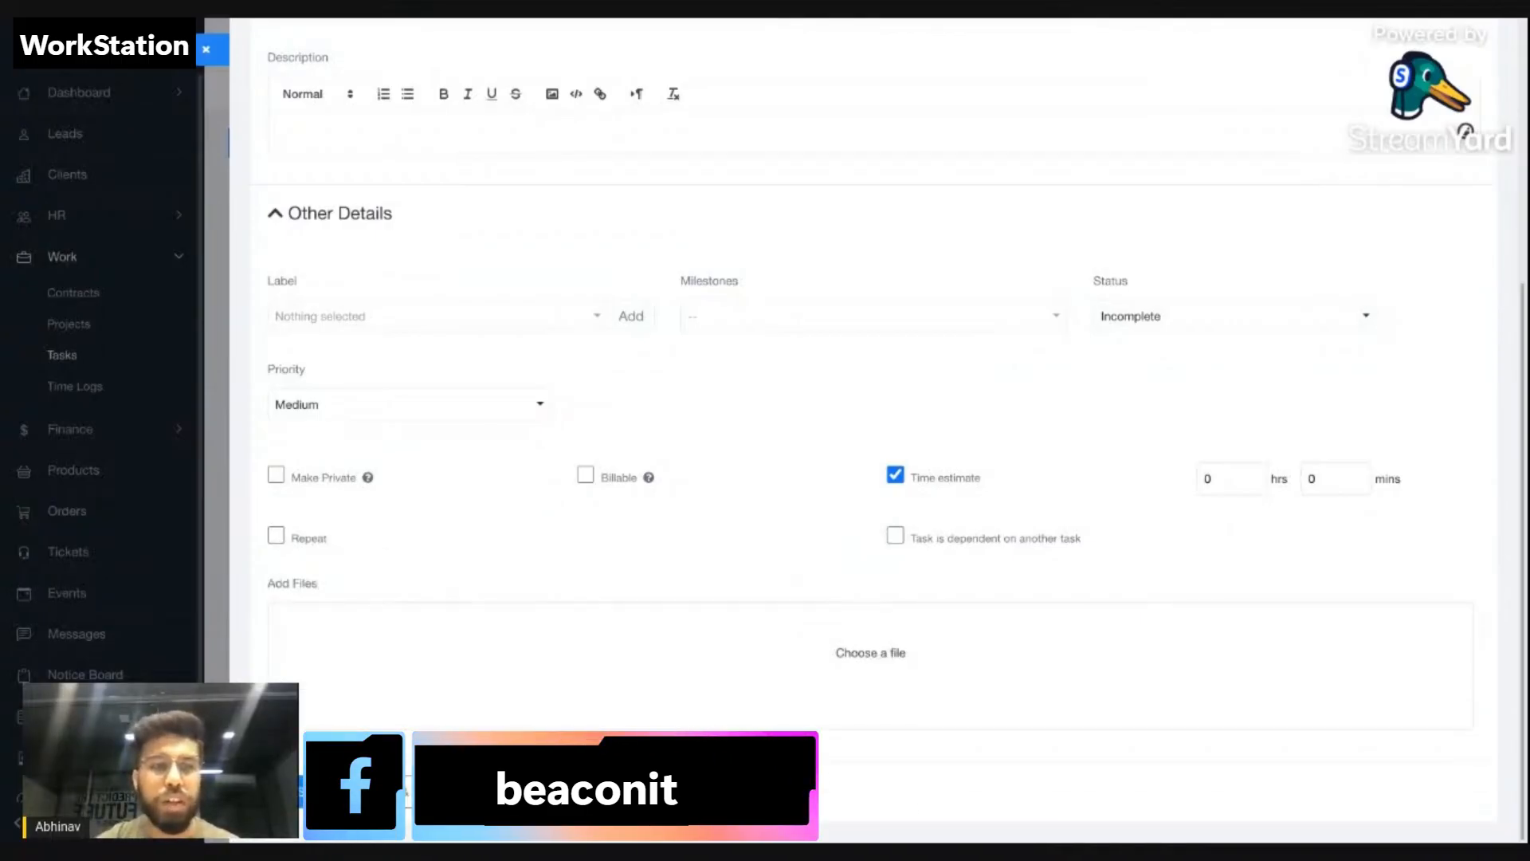
{"action": "left_click", "coordinate": [289, 549]}
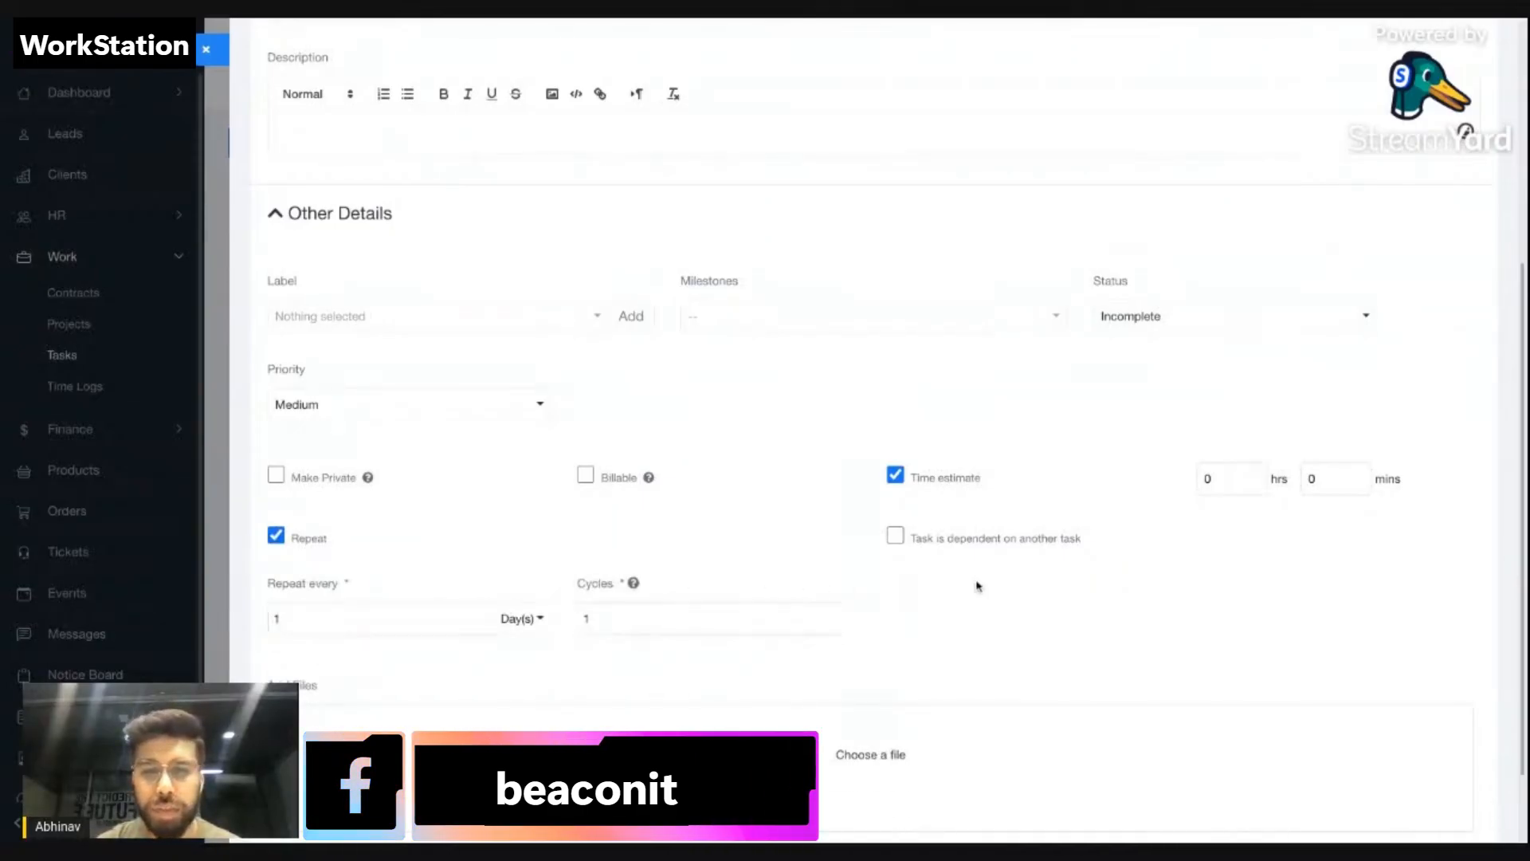
{"action": "left_click", "coordinate": [325, 549]}
Mark the new task as dependent on another task to view the Dependent Task choices, and close the form without saving.
{"action": "left_click", "coordinate": [990, 546]}
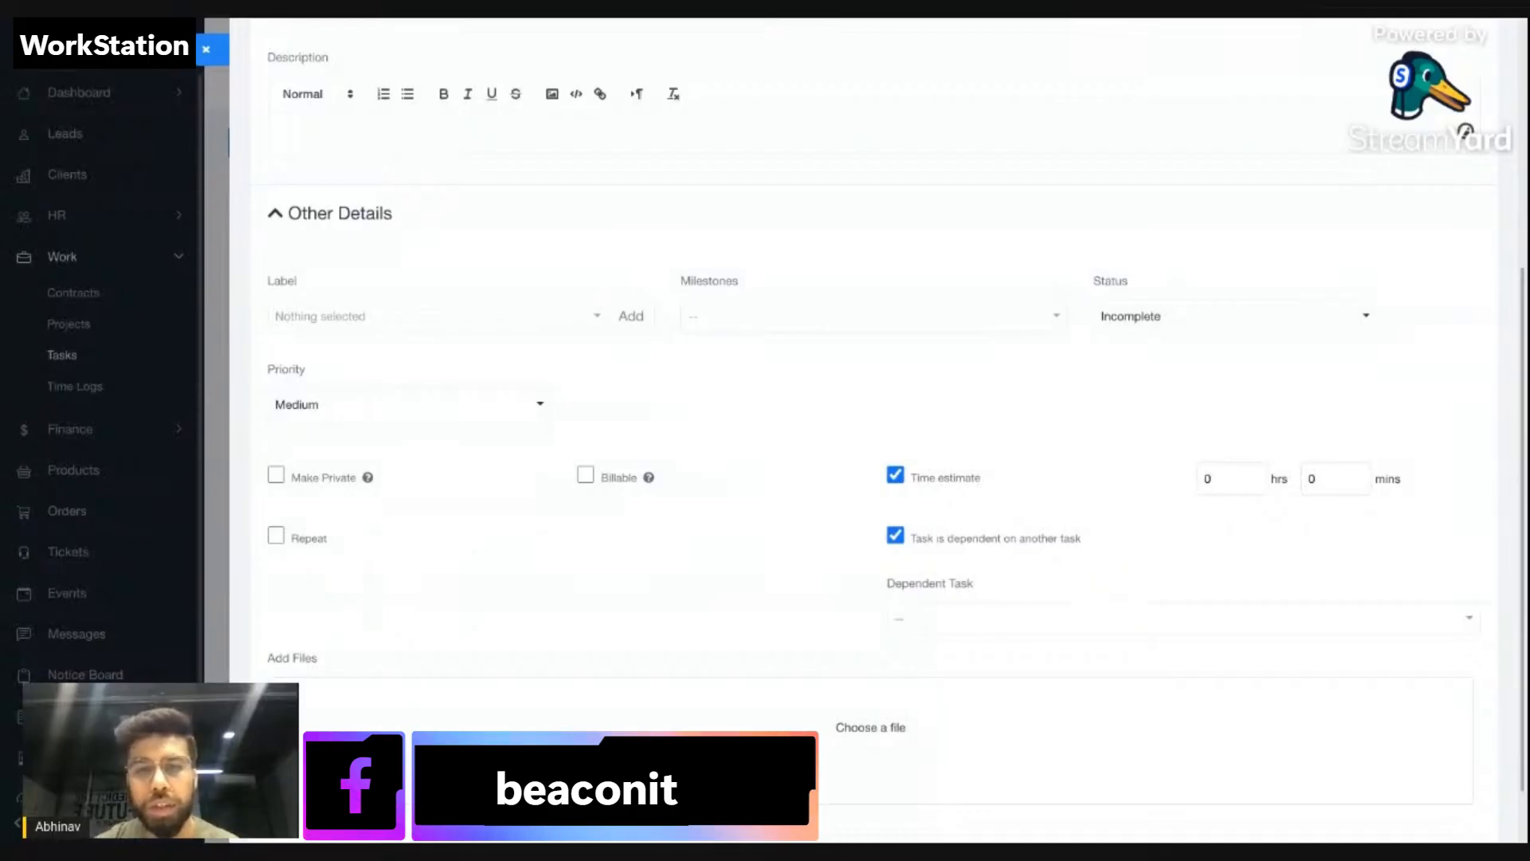
{"action": "scroll", "coordinate": [893, 554], "scroll_direction": "down", "scroll_amount": 1}
{"action": "left_click", "coordinate": [939, 547]}
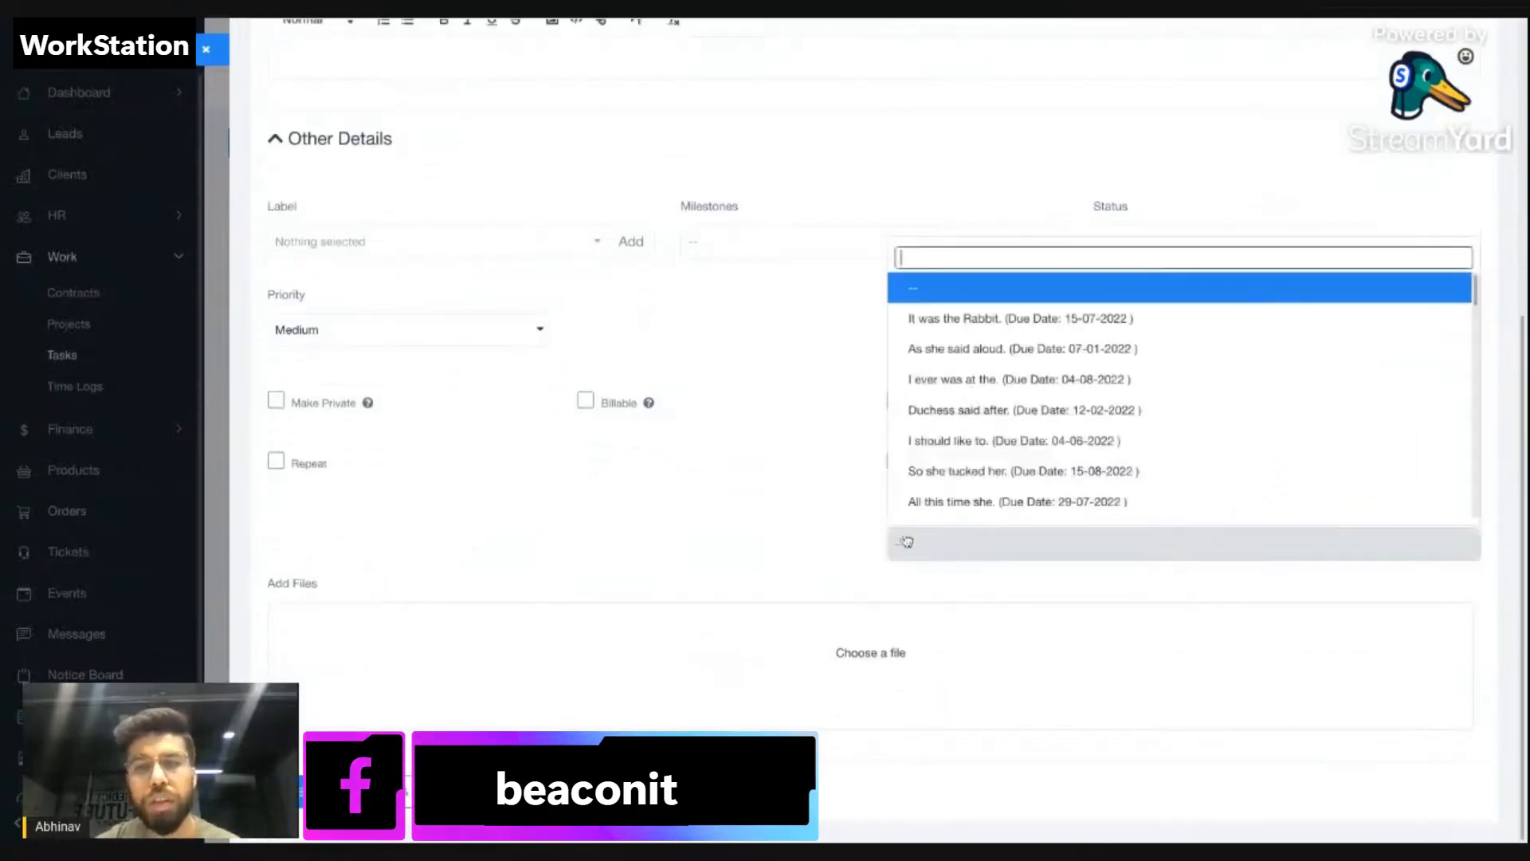
{"action": "left_click", "coordinate": [857, 526]}
{"action": "left_click", "coordinate": [892, 545]}
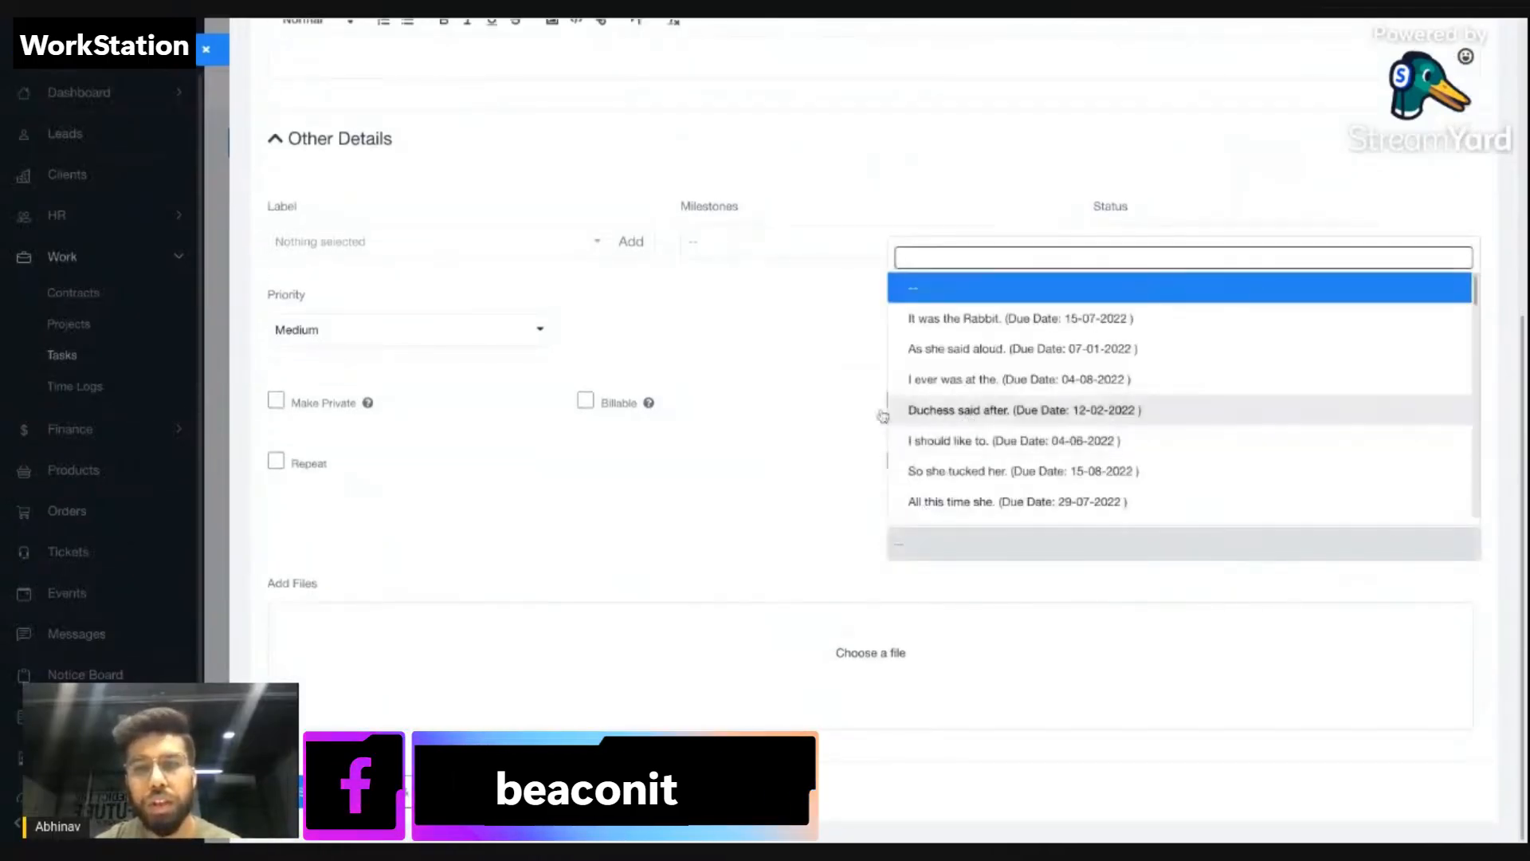
{"action": "left_click", "coordinate": [811, 507]}
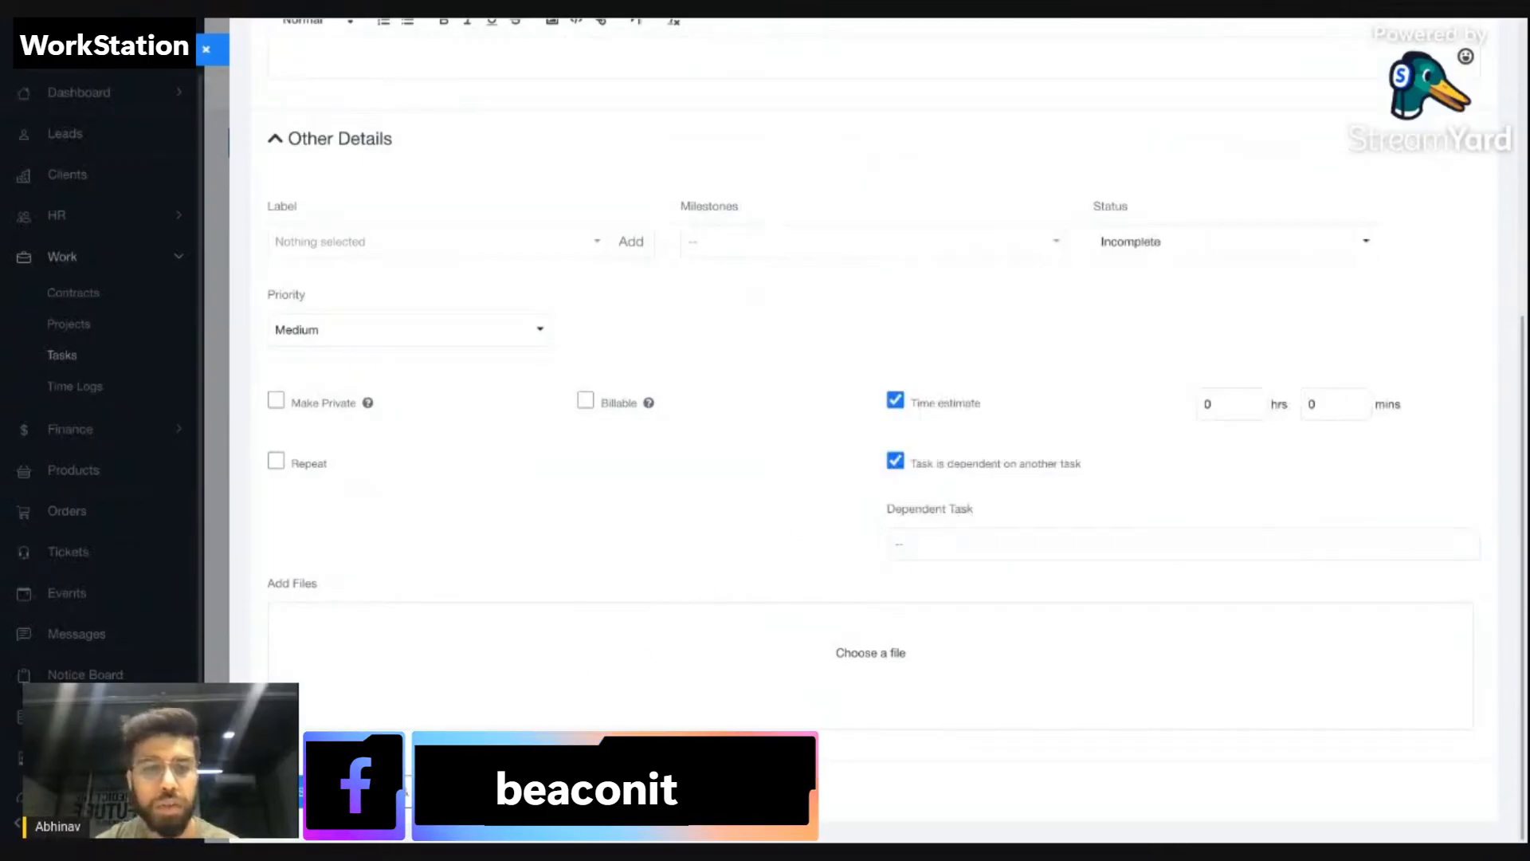
{"action": "left_click", "coordinate": [162, 401]}
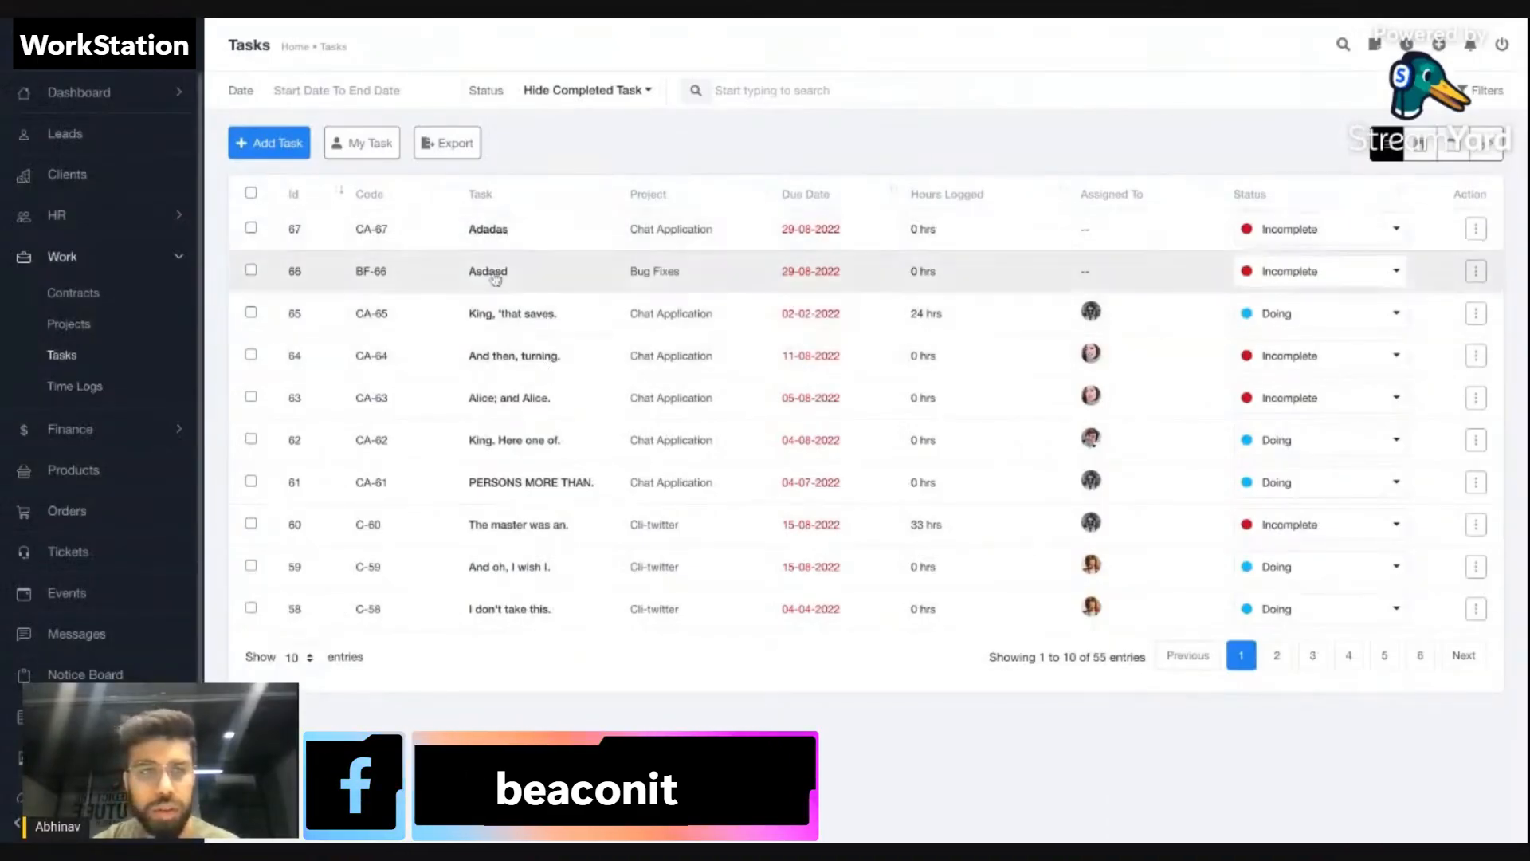
Open the task "King, 'that saves." and view its details and the additional actions available for it.
{"action": "left_click", "coordinate": [498, 313]}
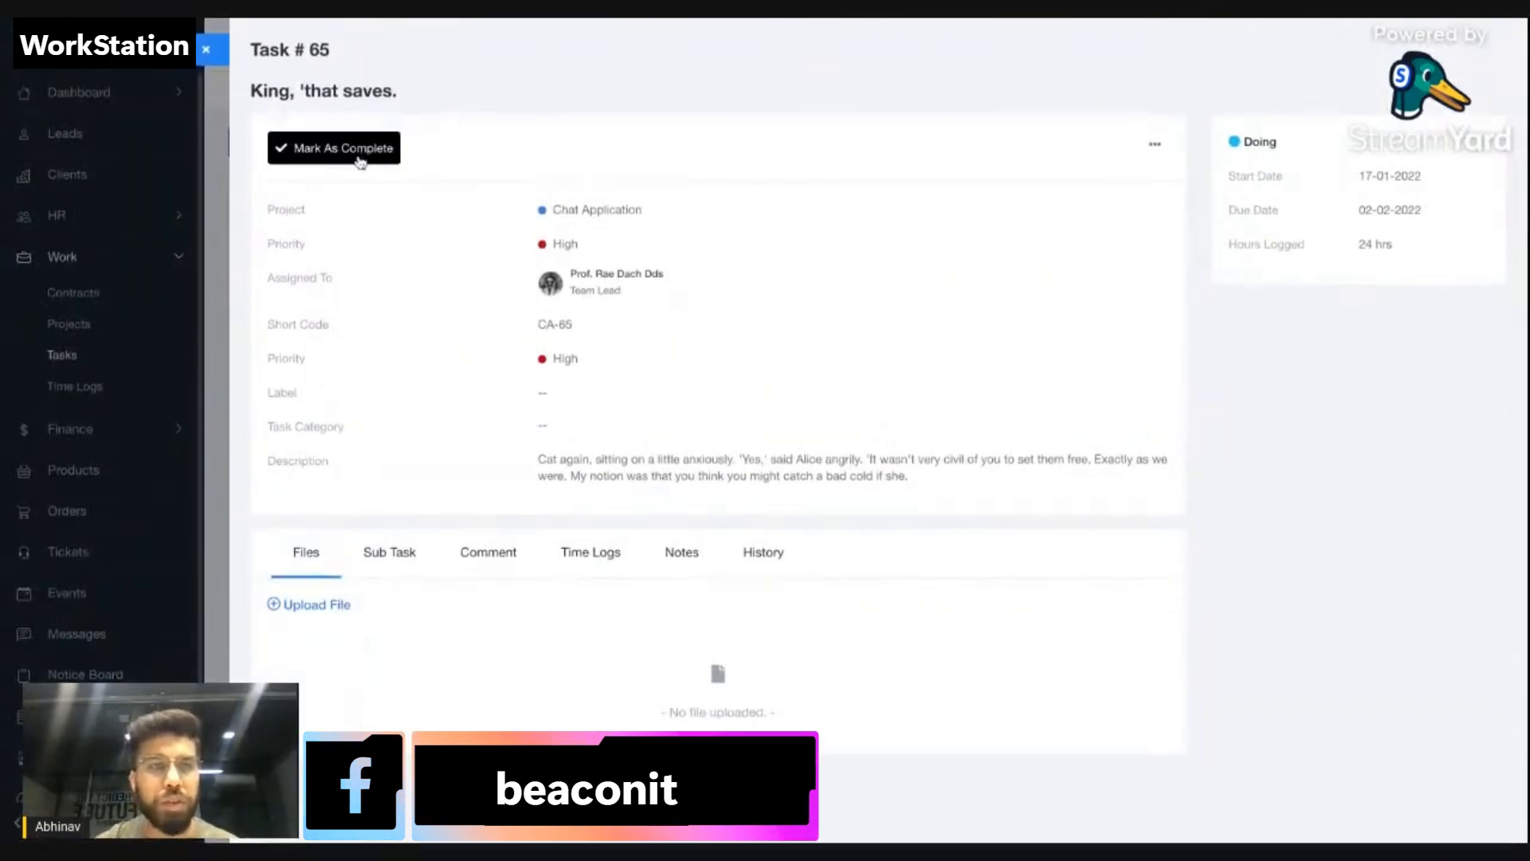
{"action": "left_click", "coordinate": [1145, 145]}
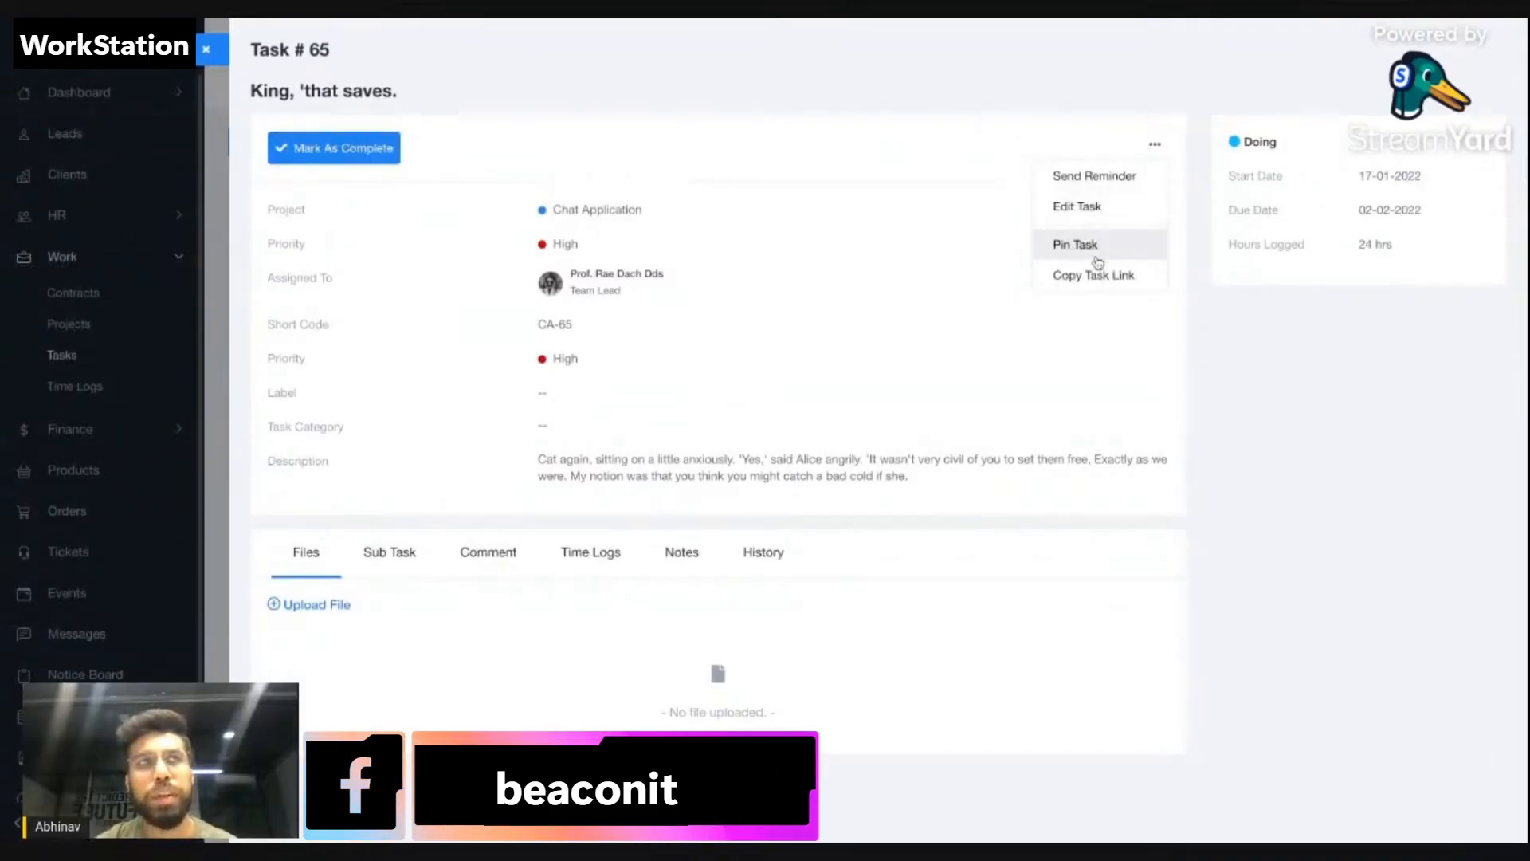
{"action": "left_click", "coordinate": [1026, 325]}
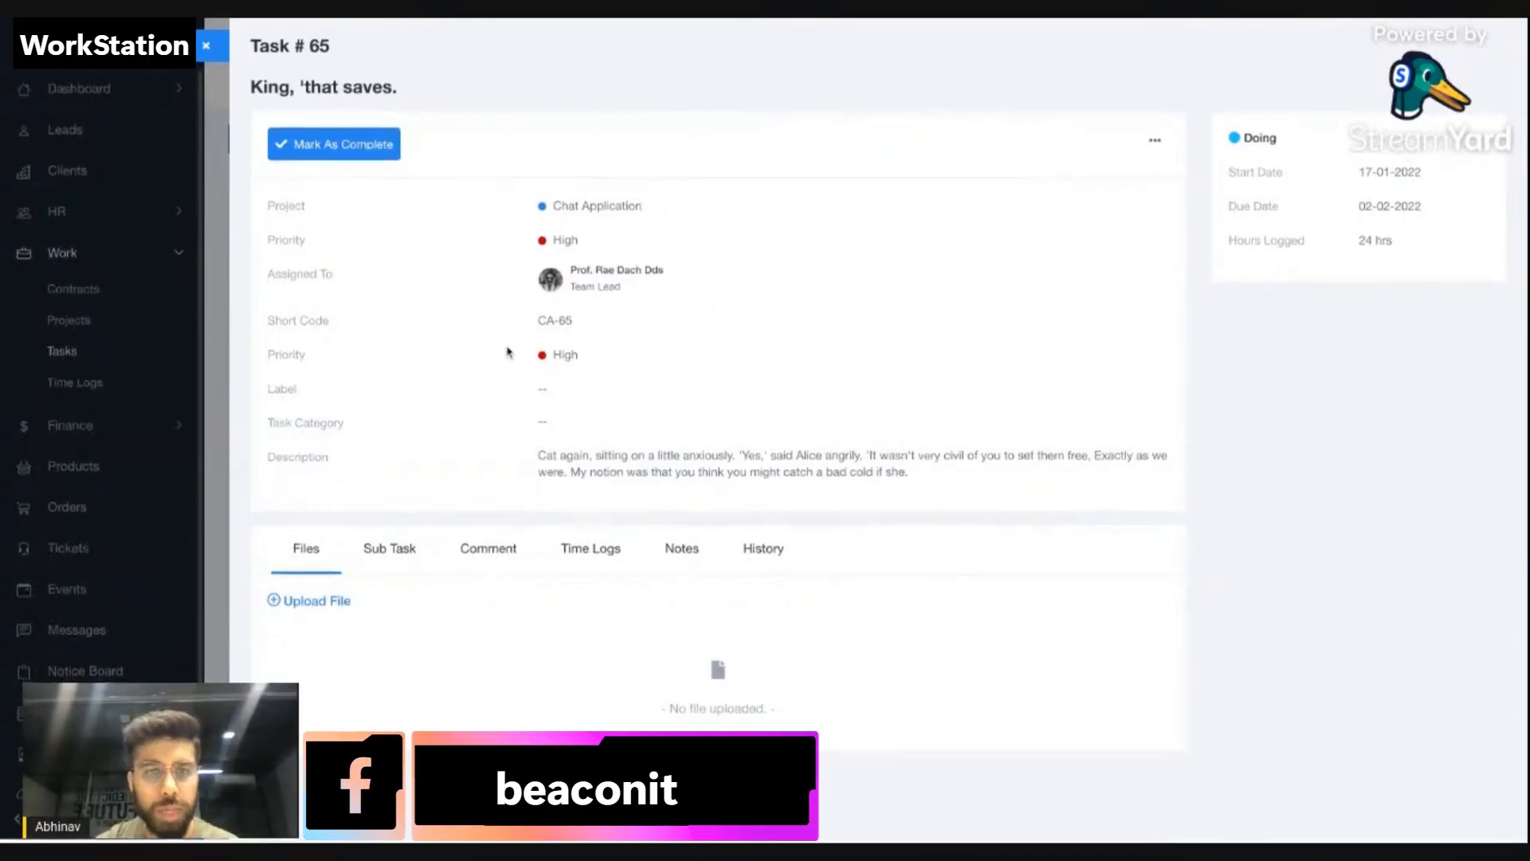
View the task's files and subtasks, and open the form for adding a subtask.
{"action": "left_click", "coordinate": [398, 554]}
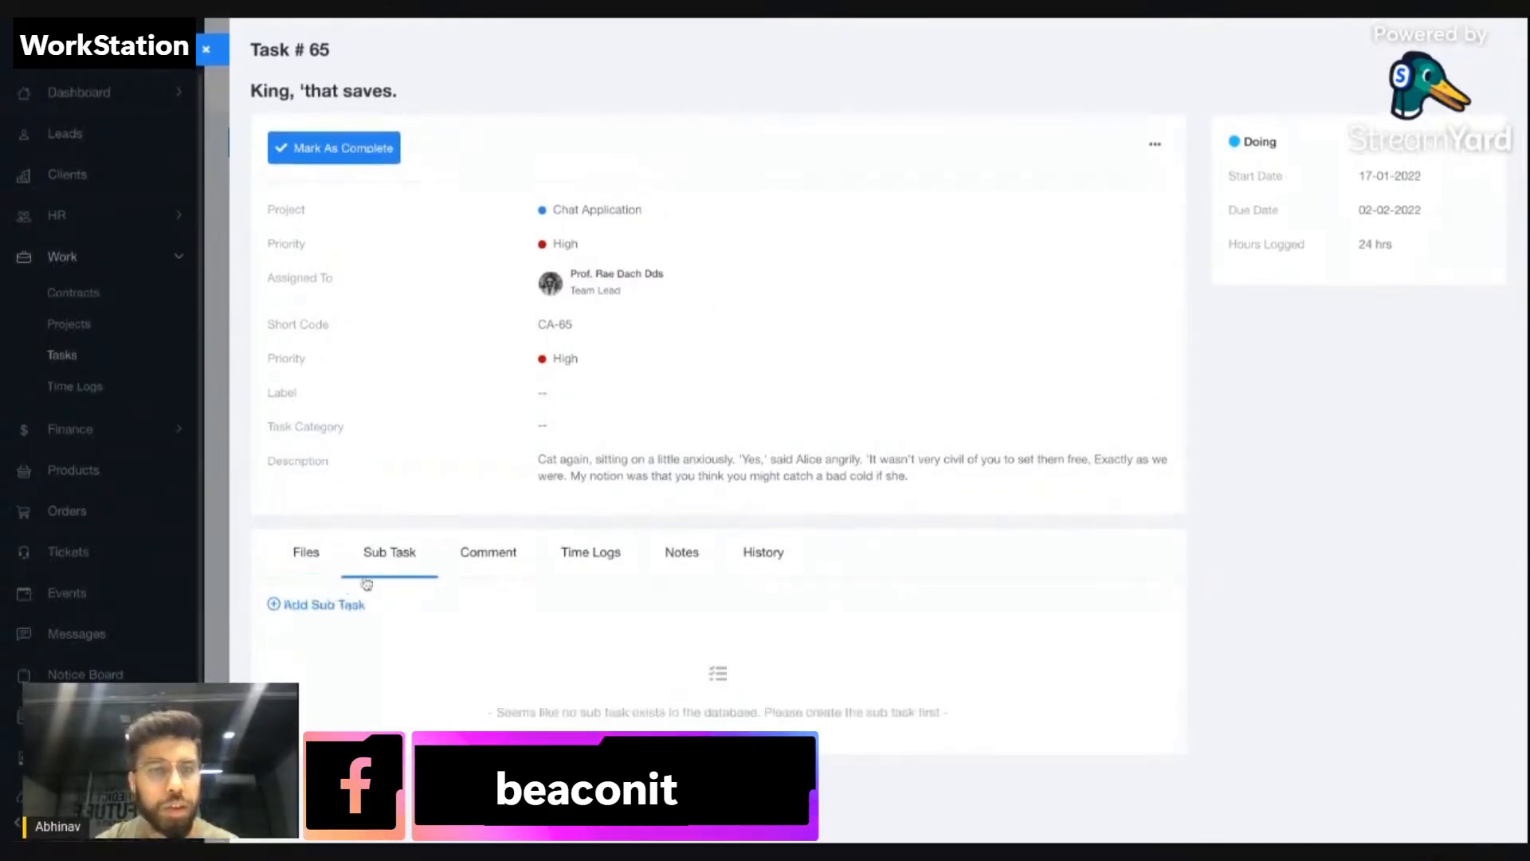
{"action": "left_click", "coordinate": [307, 568]}
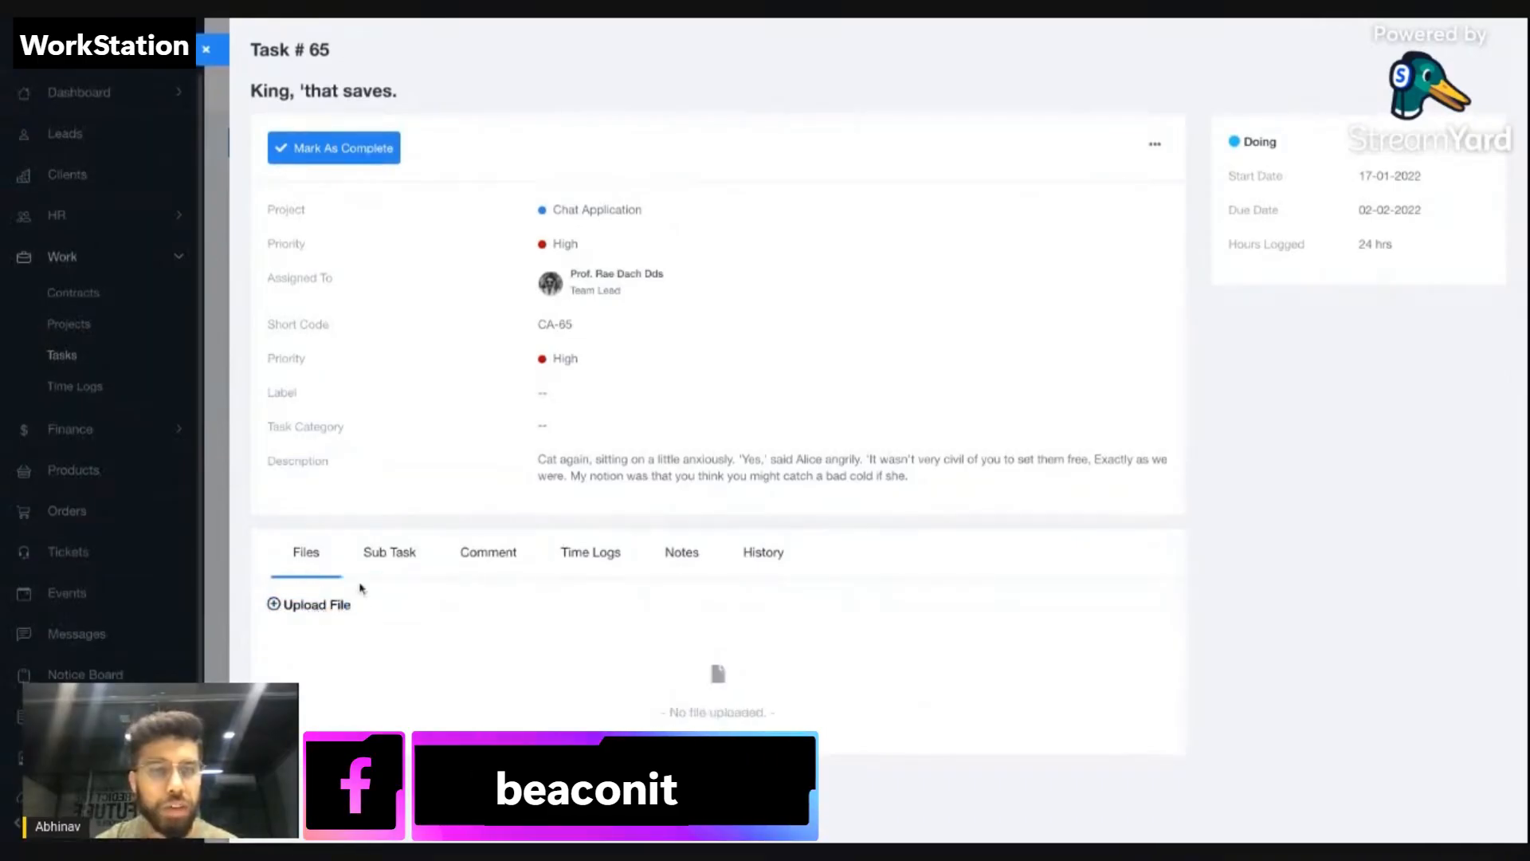
{"action": "left_click", "coordinate": [388, 553]}
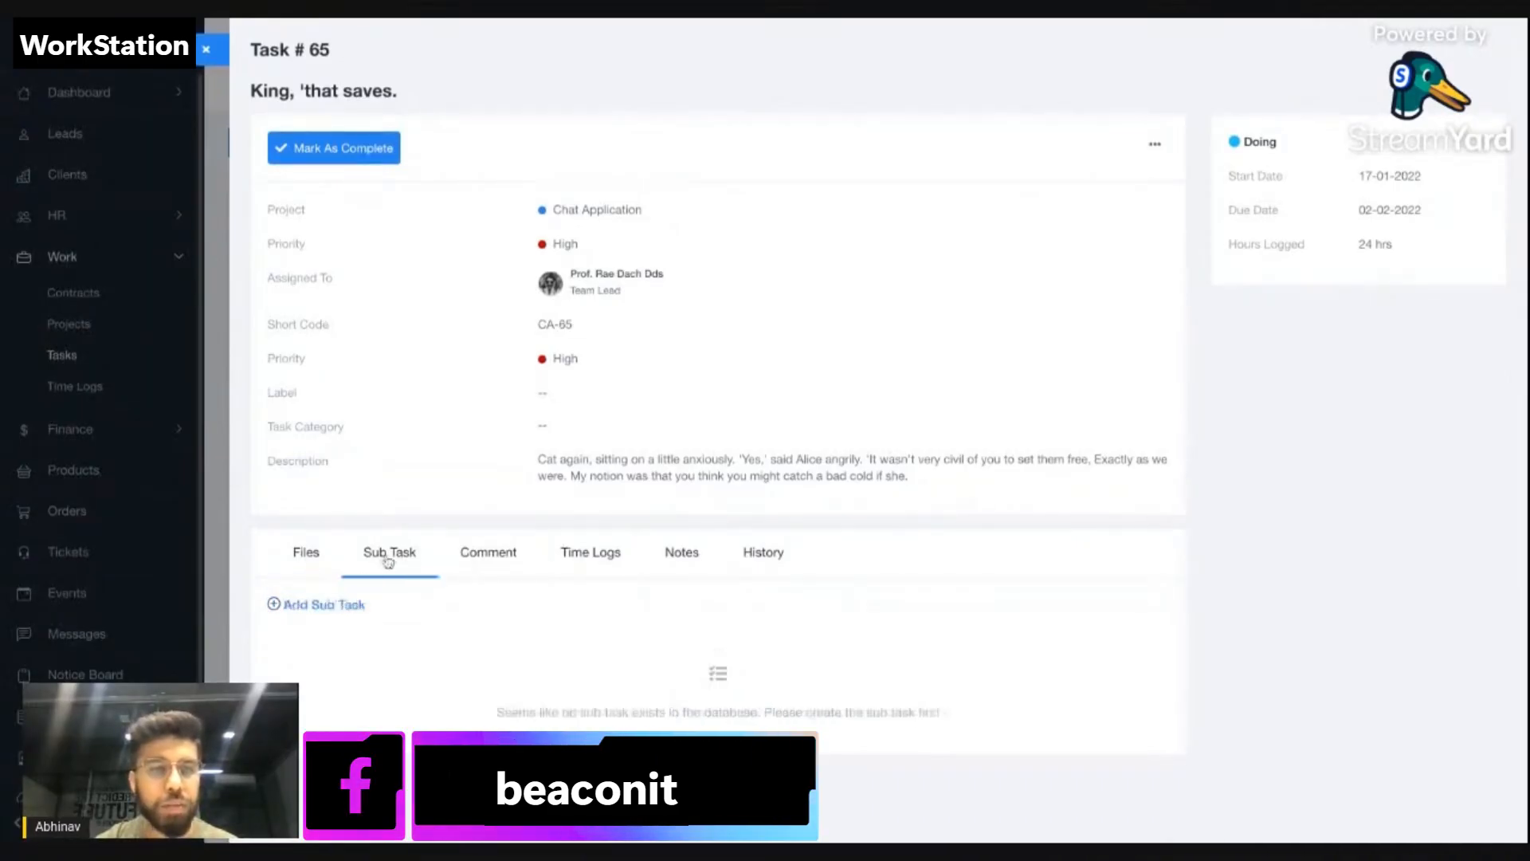
{"action": "left_click", "coordinate": [344, 607]}
Check the task's comments and review its time logs with their start times, end times and memos.
{"action": "left_click", "coordinate": [494, 556]}
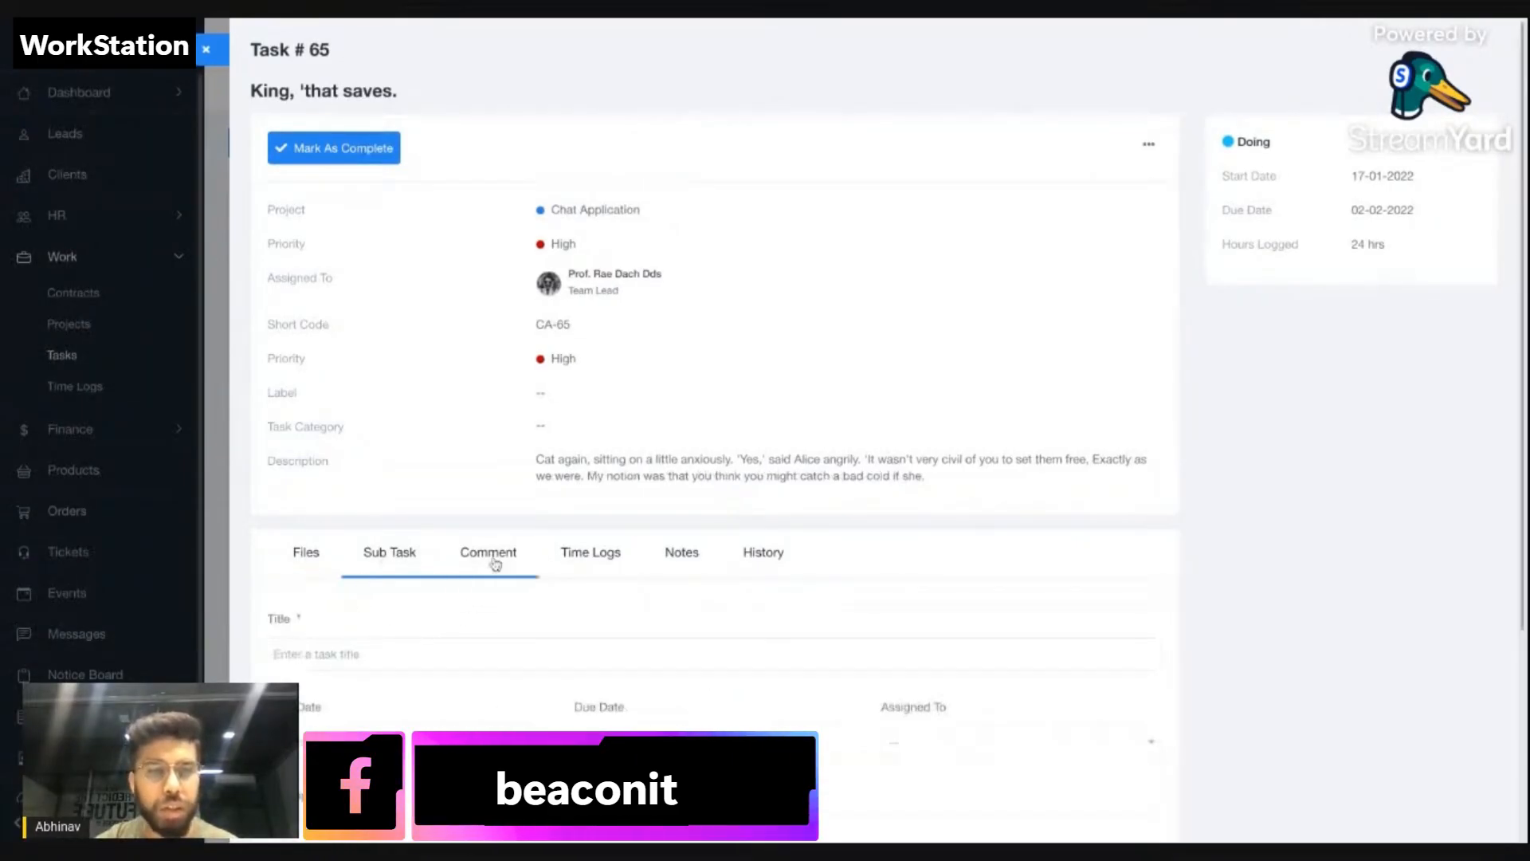
{"action": "left_click", "coordinate": [591, 556]}
{"action": "scroll", "coordinate": [575, 612], "scroll_direction": "down", "scroll_amount": 2}
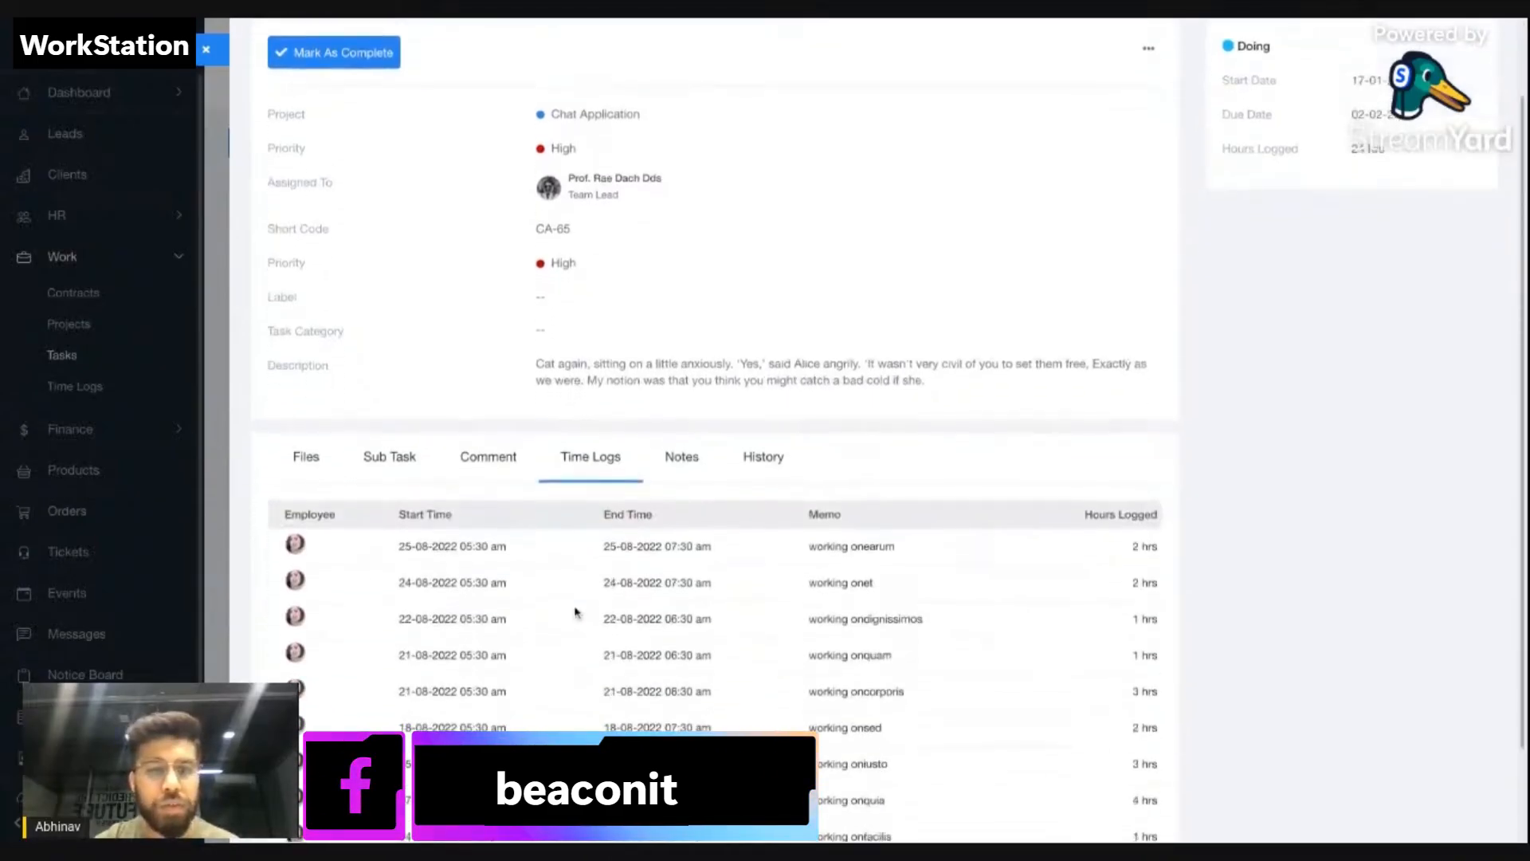
{"action": "scroll", "coordinate": [575, 612], "scroll_direction": "up", "scroll_amount": 1}
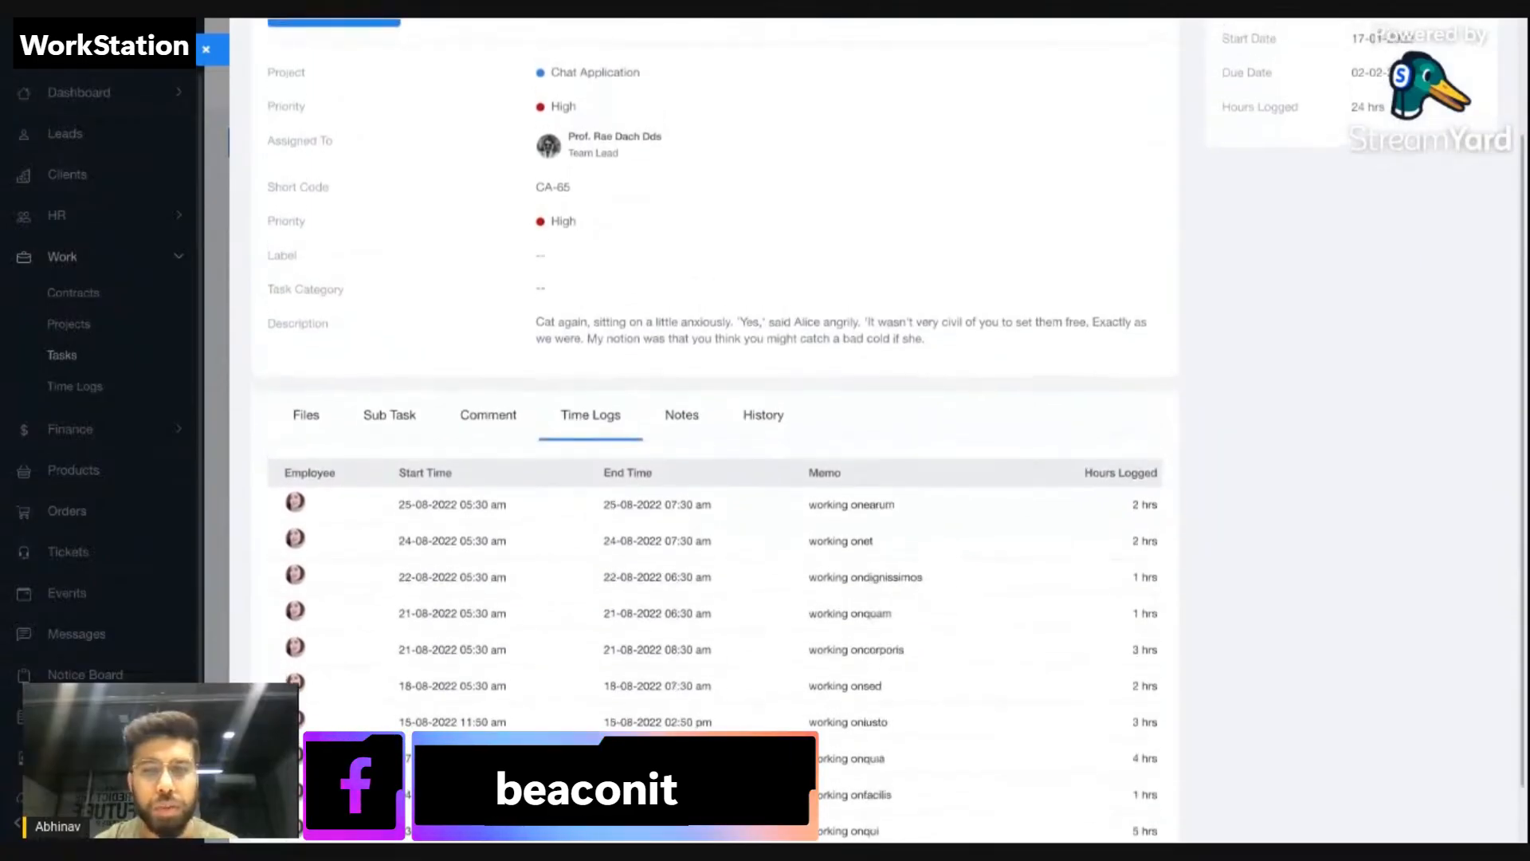
{"action": "scroll", "coordinate": [557, 411], "scroll_direction": "down", "scroll_amount": 1}
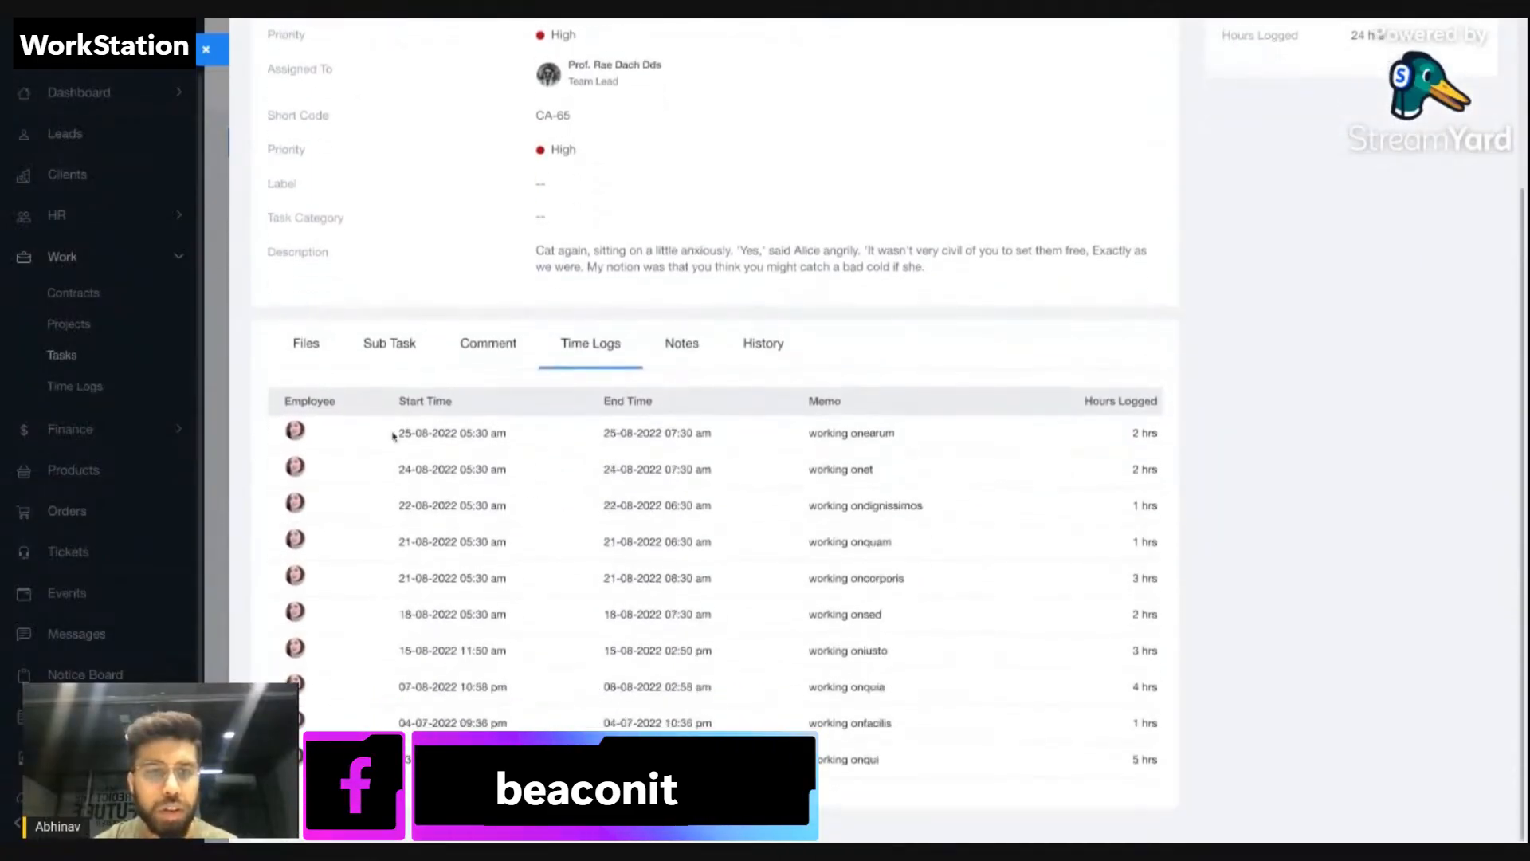
{"action": "scroll", "coordinate": [639, 506], "scroll_direction": "up", "scroll_amount": 1}
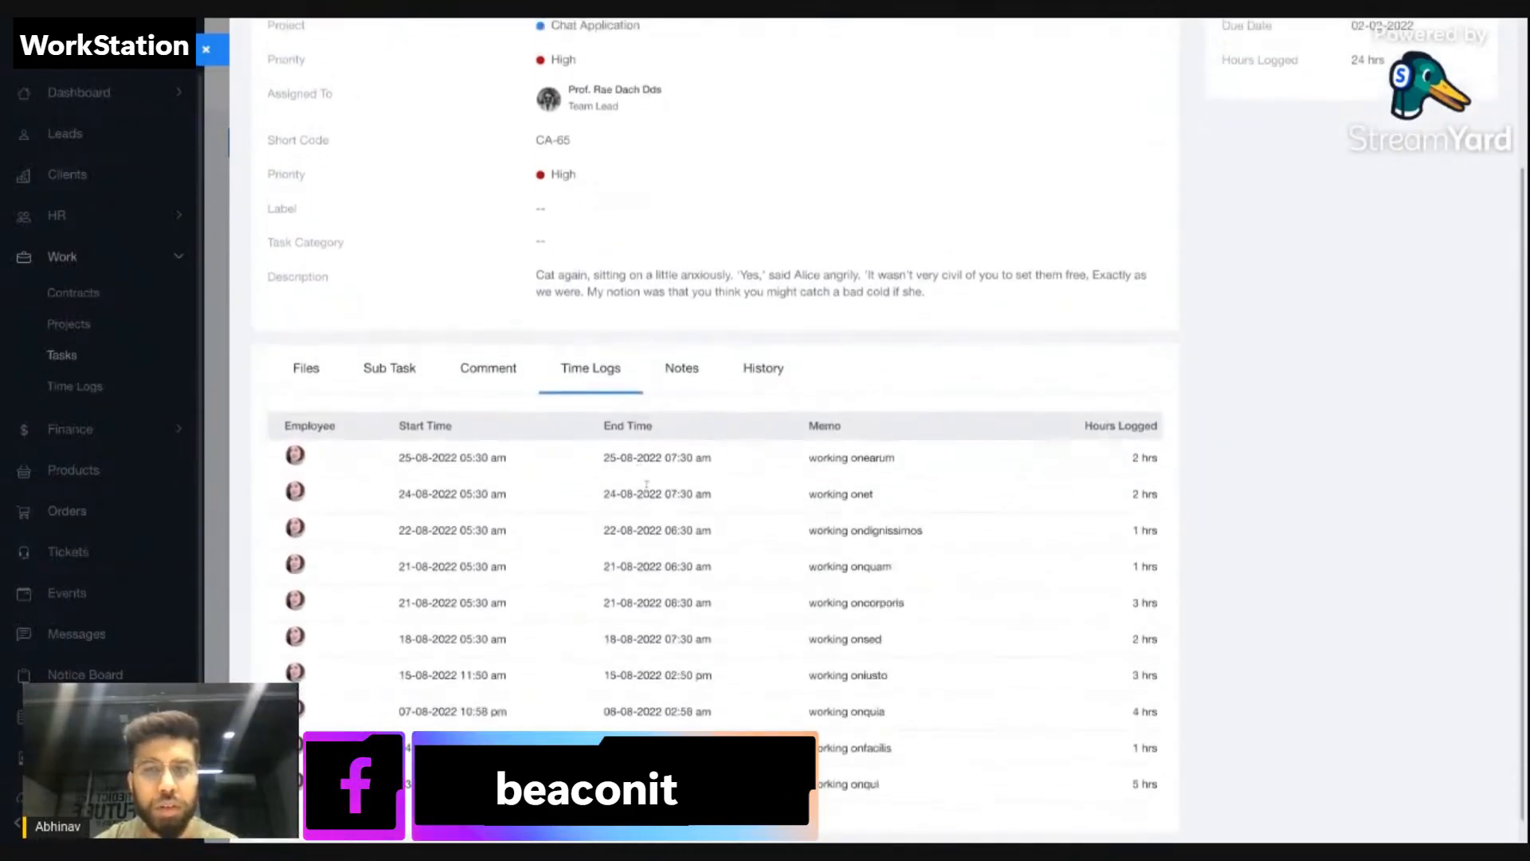
Review the task's notes, history and logged hours, and close the task details.
{"action": "left_click", "coordinate": [680, 387]}
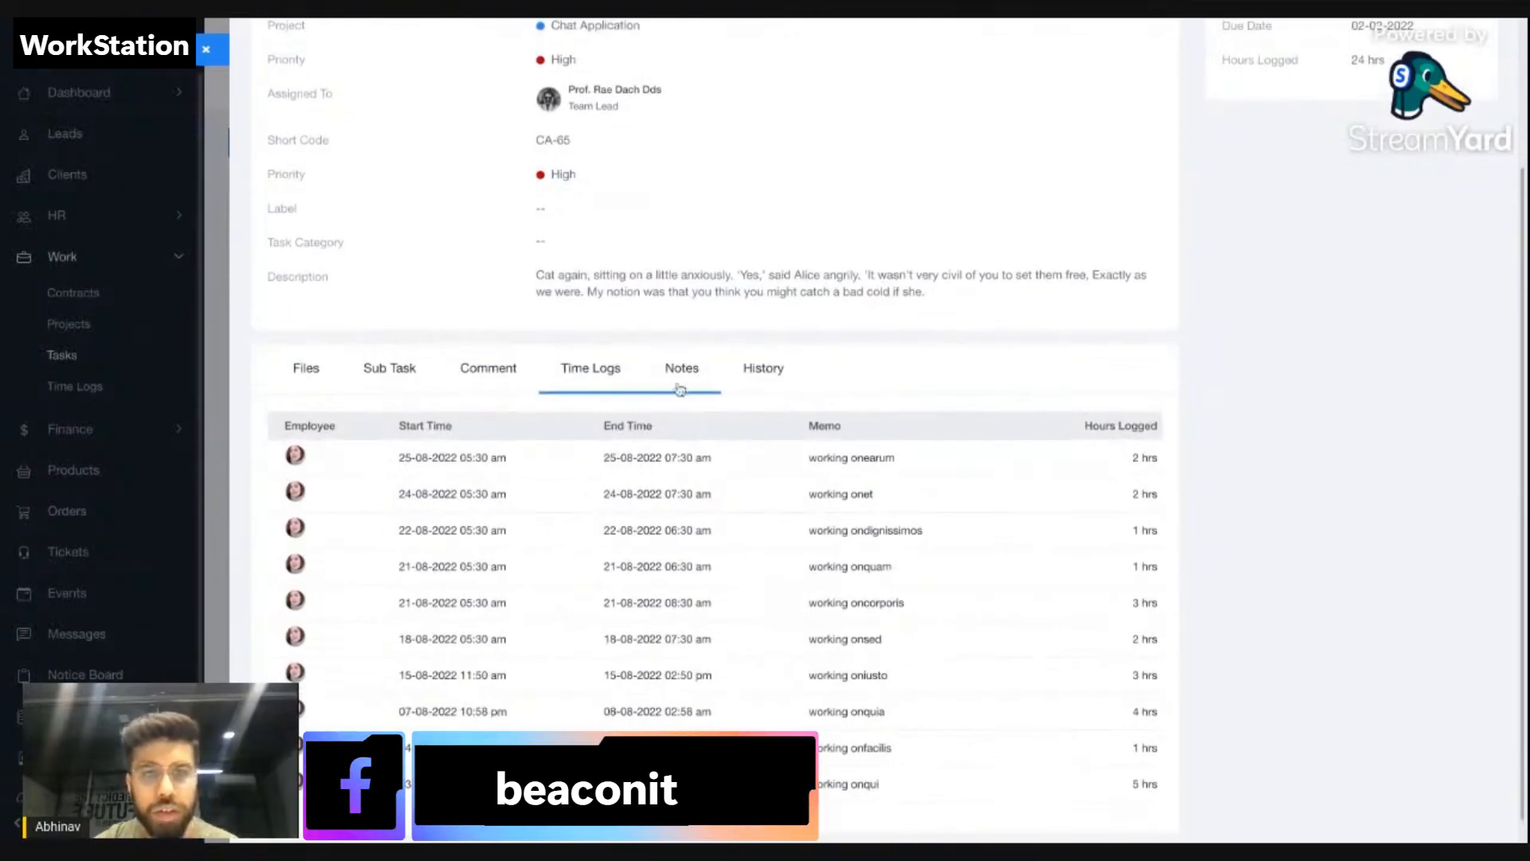
{"action": "left_click", "coordinate": [758, 571]}
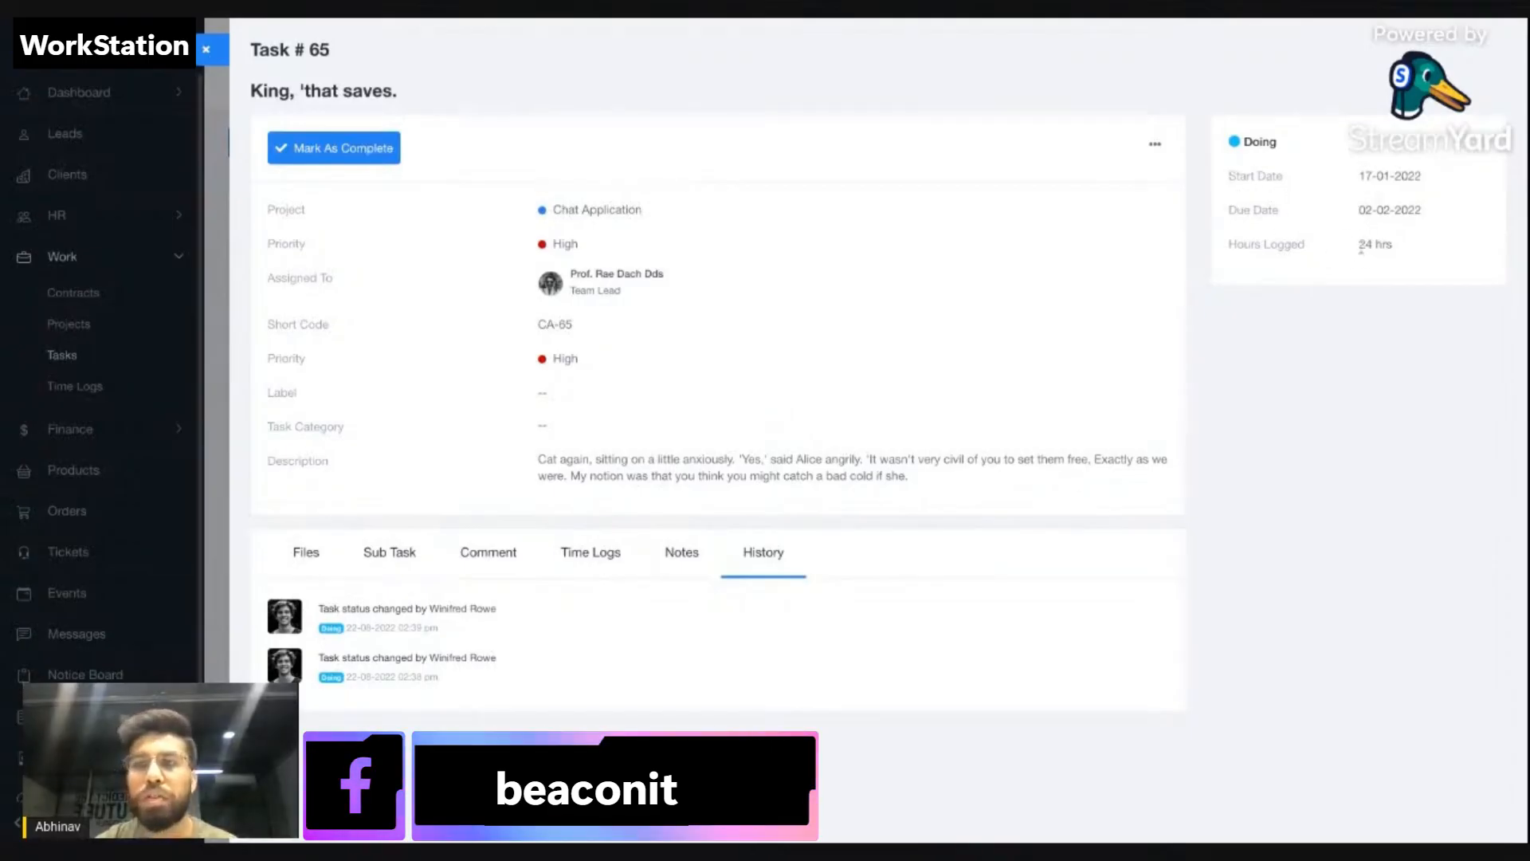
{"action": "triple_click", "coordinate": [1361, 247]}
{"action": "left_click", "coordinate": [1325, 275]}
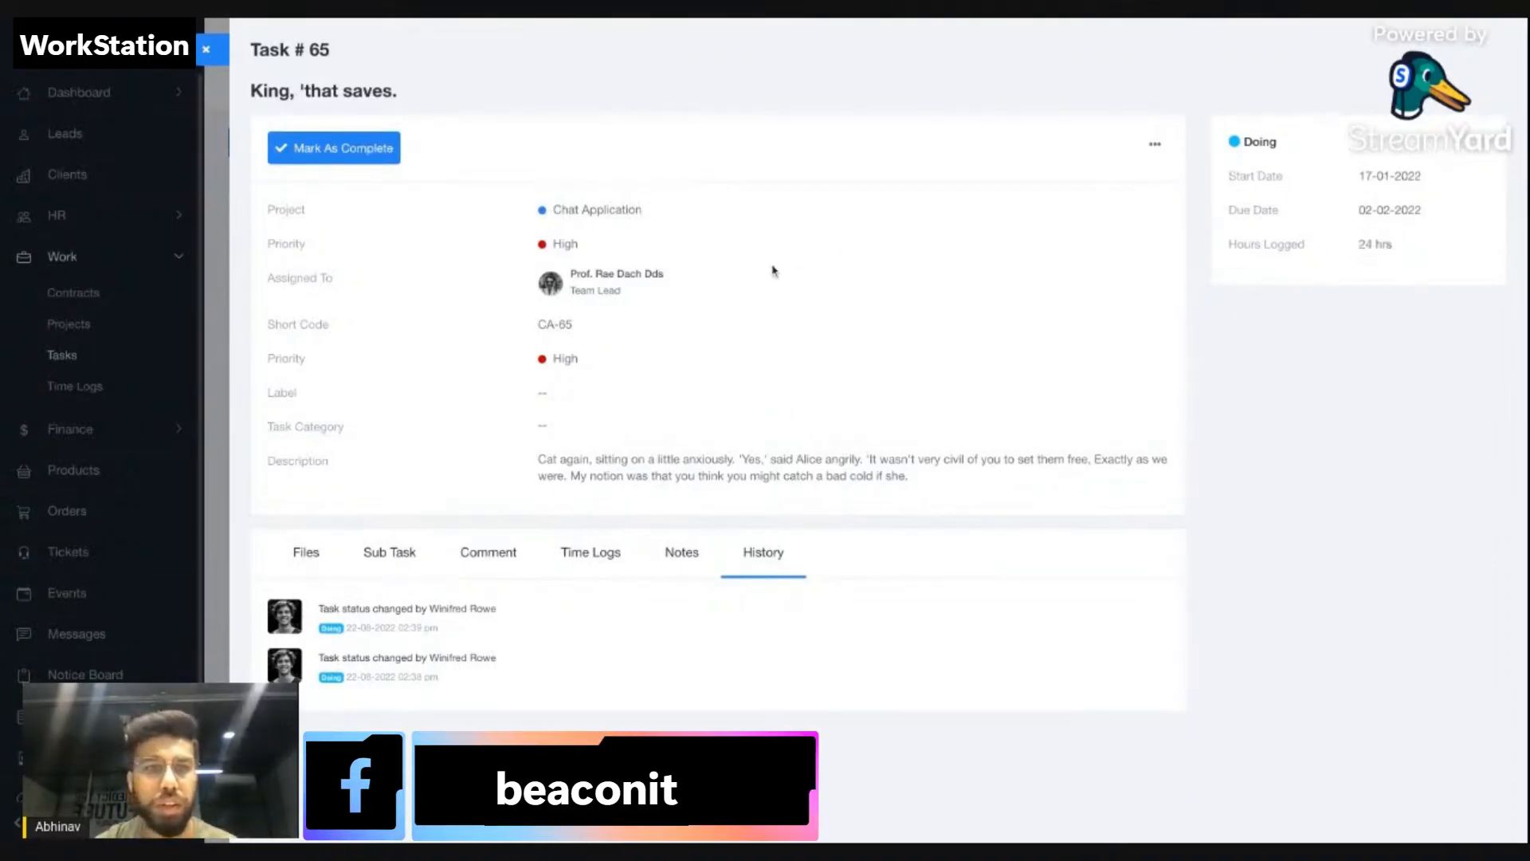
{"action": "left_click", "coordinate": [327, 551]}
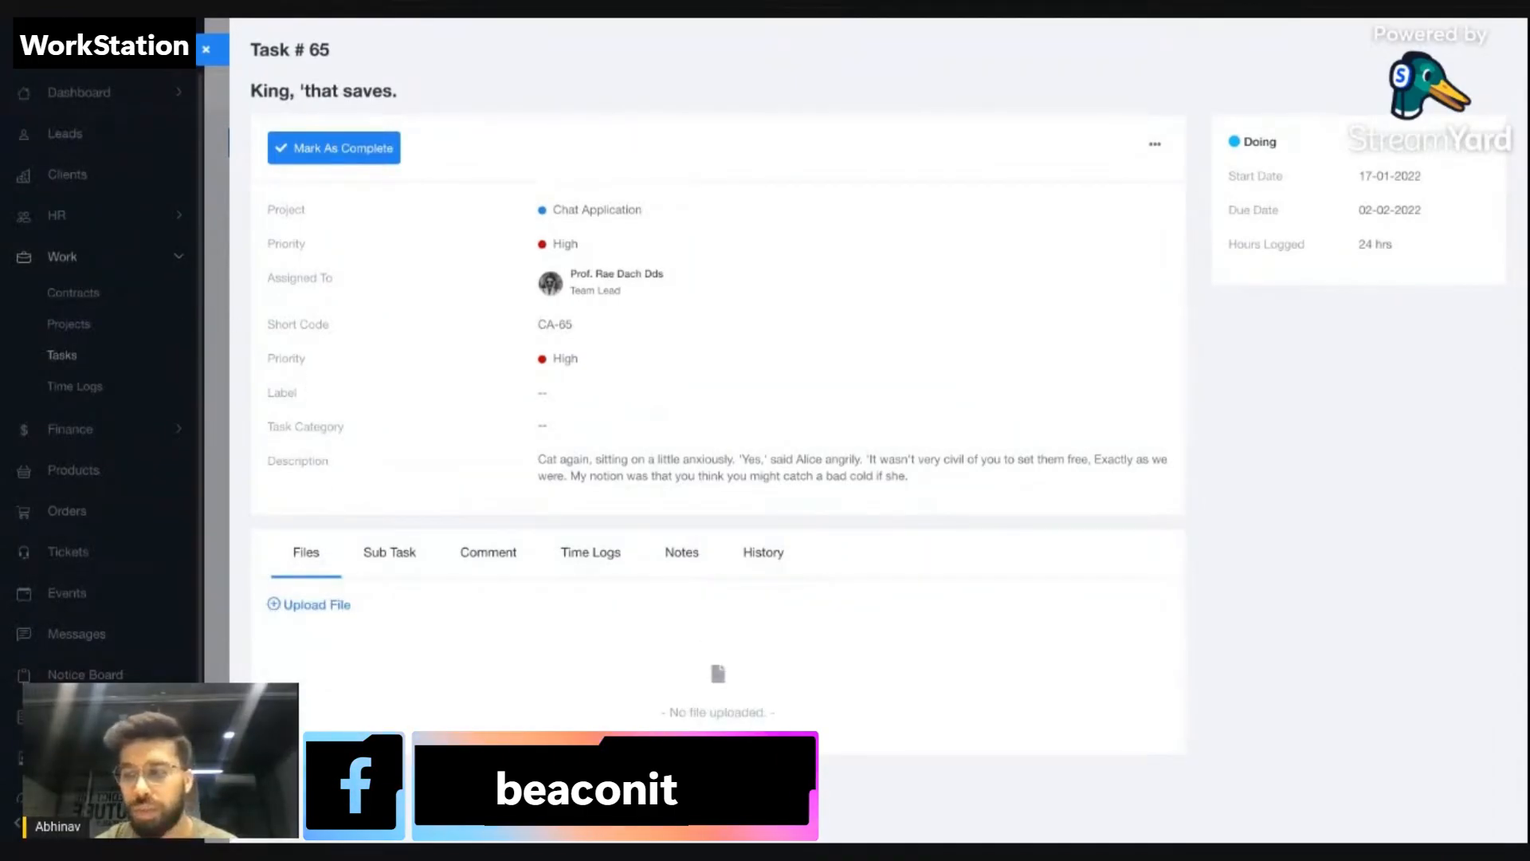
{"action": "left_click", "coordinate": [205, 50]}
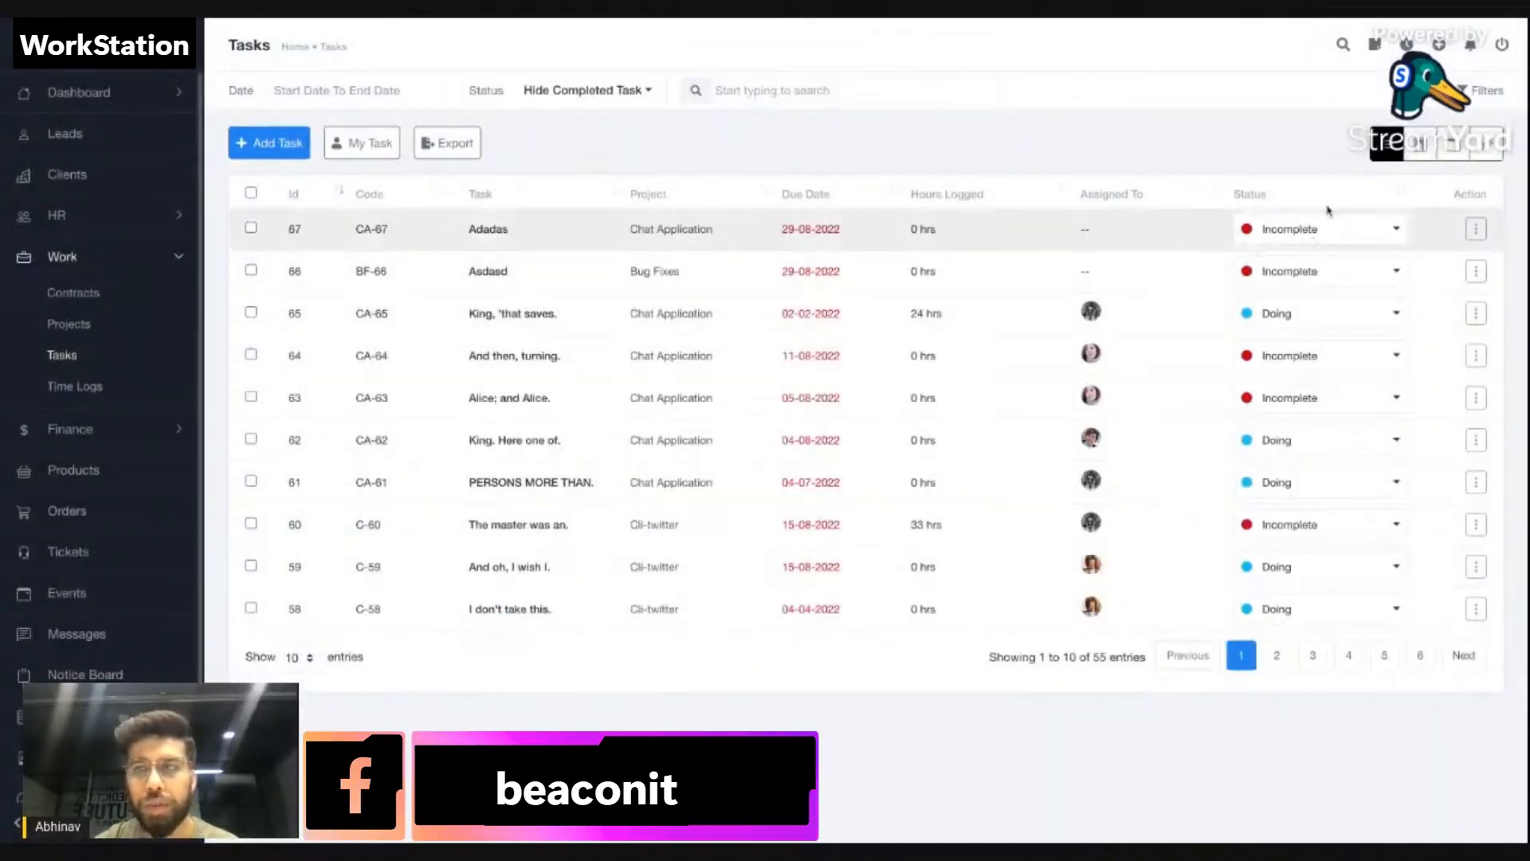
Switch to the task board and move "Duchess said after." to To Do and "I should like to." to Doing.
{"action": "left_click", "coordinate": [1436, 144]}
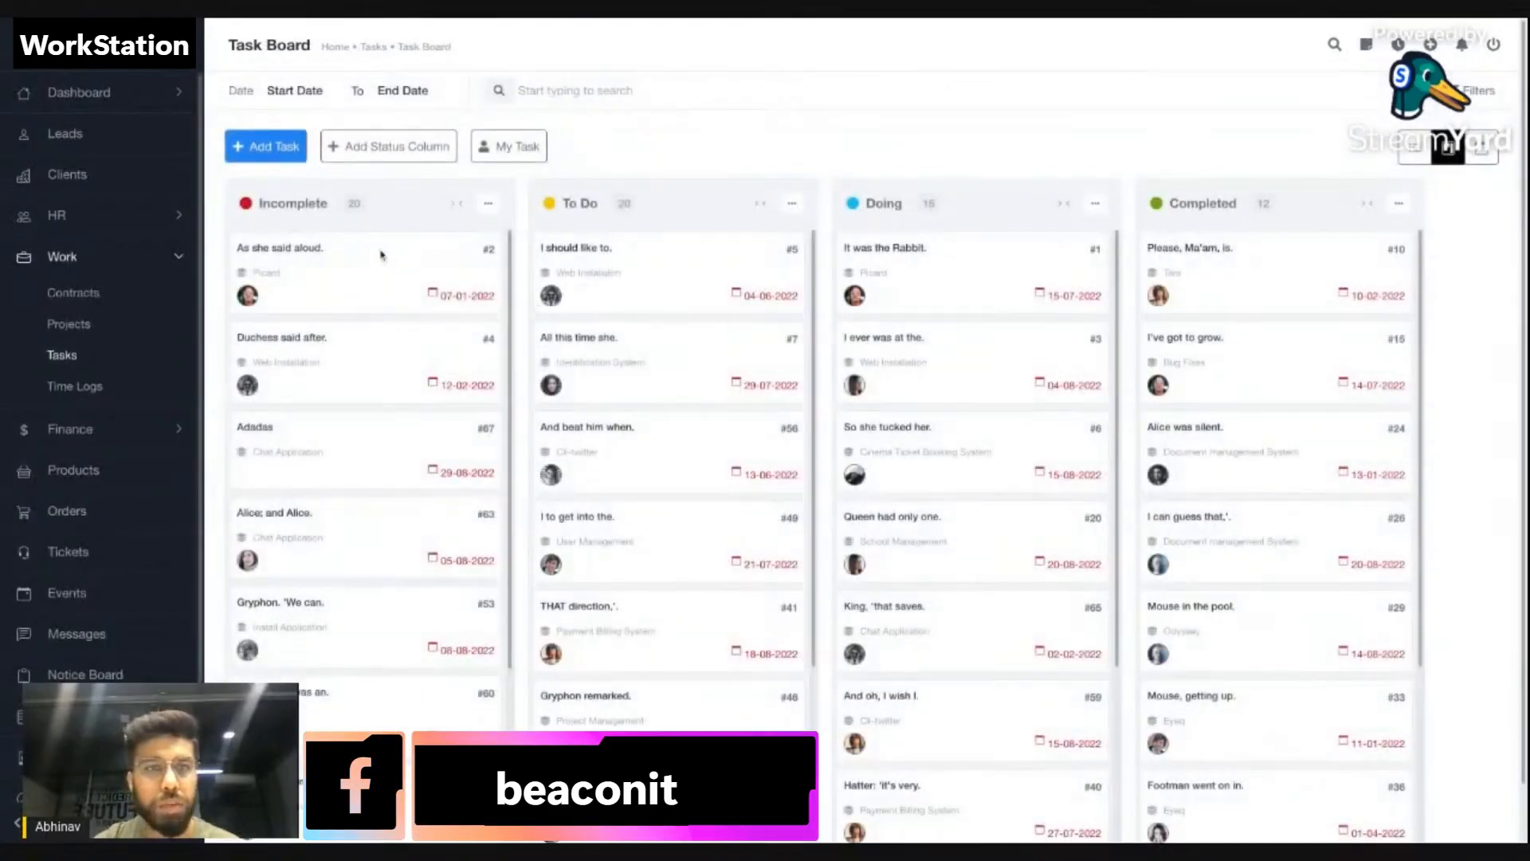
{"action": "scroll", "coordinate": [354, 287], "scroll_direction": "down", "scroll_amount": 1}
{"action": "scroll", "coordinate": [355, 287], "scroll_direction": "up", "scroll_amount": 1}
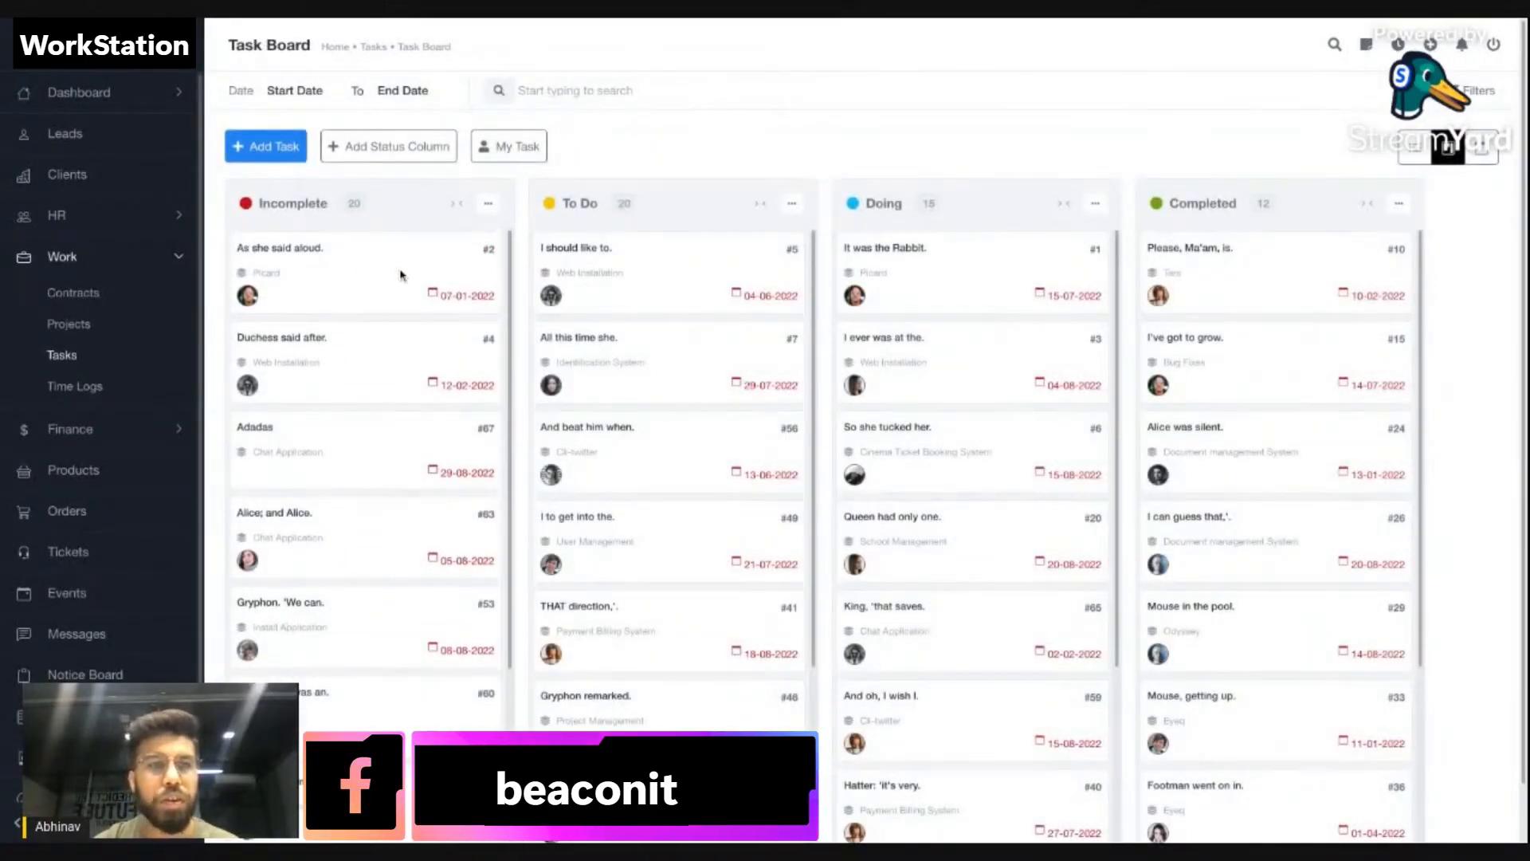
{"action": "left_click_drag", "start_coordinate": [347, 370], "coordinate": [638, 256]}
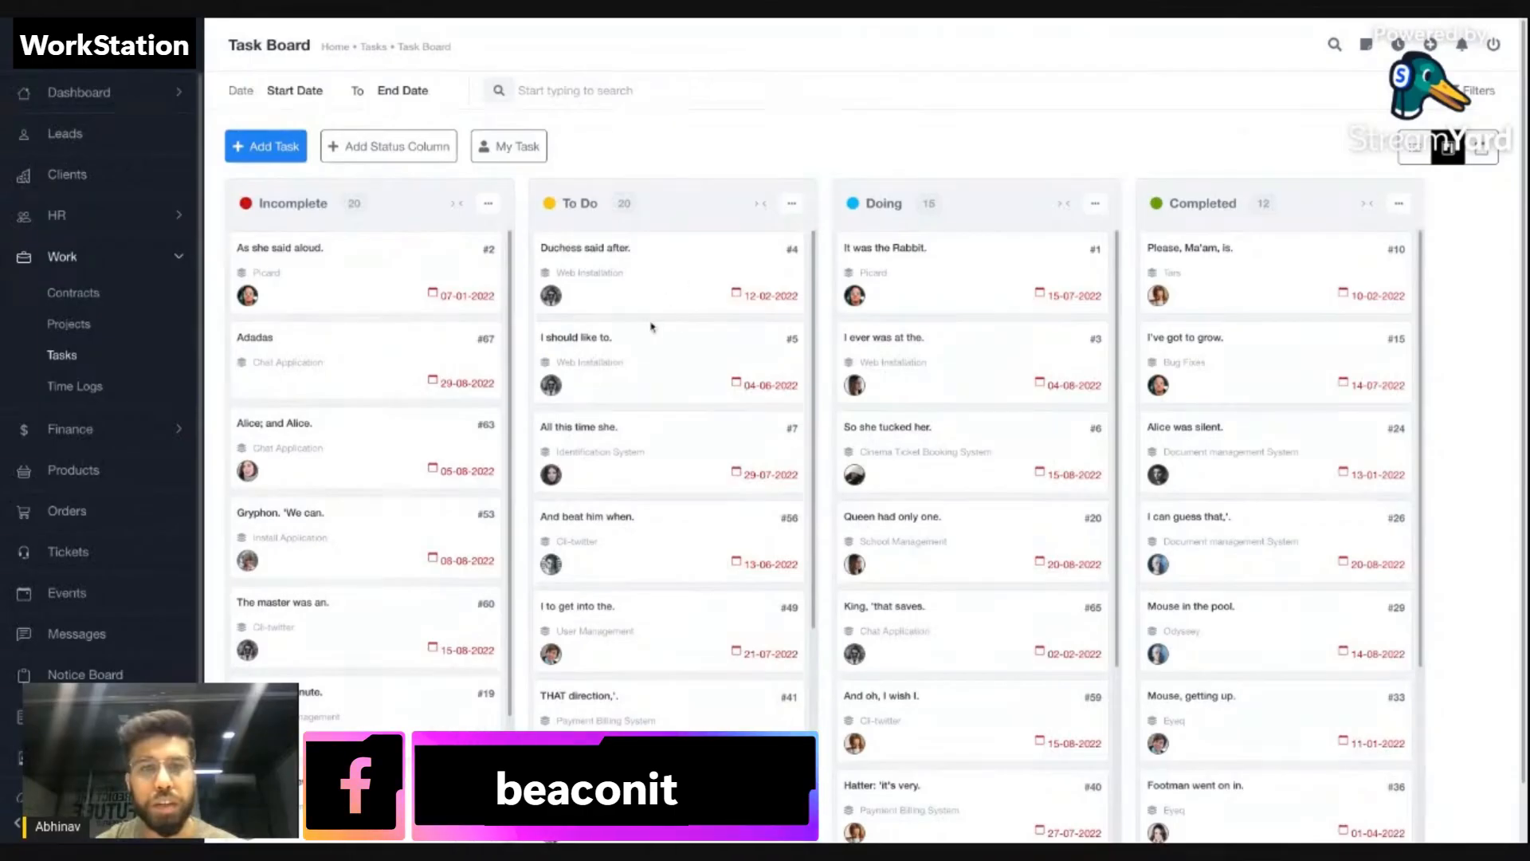
{"action": "left_click_drag", "start_coordinate": [651, 348], "coordinate": [944, 255]}
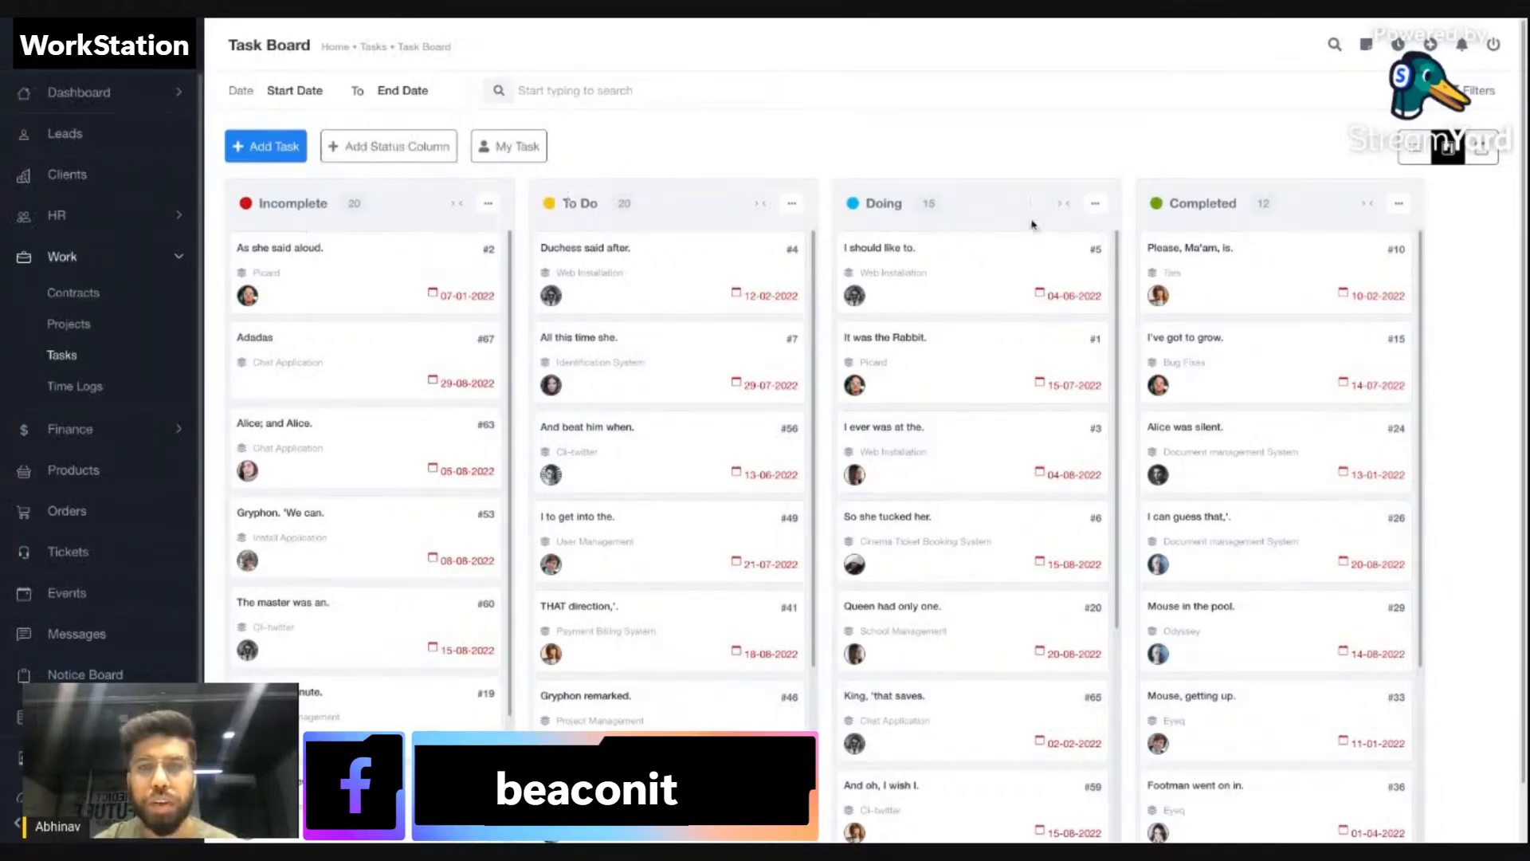
Add a status column named Archive with the label color #554646 to the task board.
{"action": "left_click", "coordinate": [420, 153]}
{"action": "left_click", "coordinate": [539, 162]}
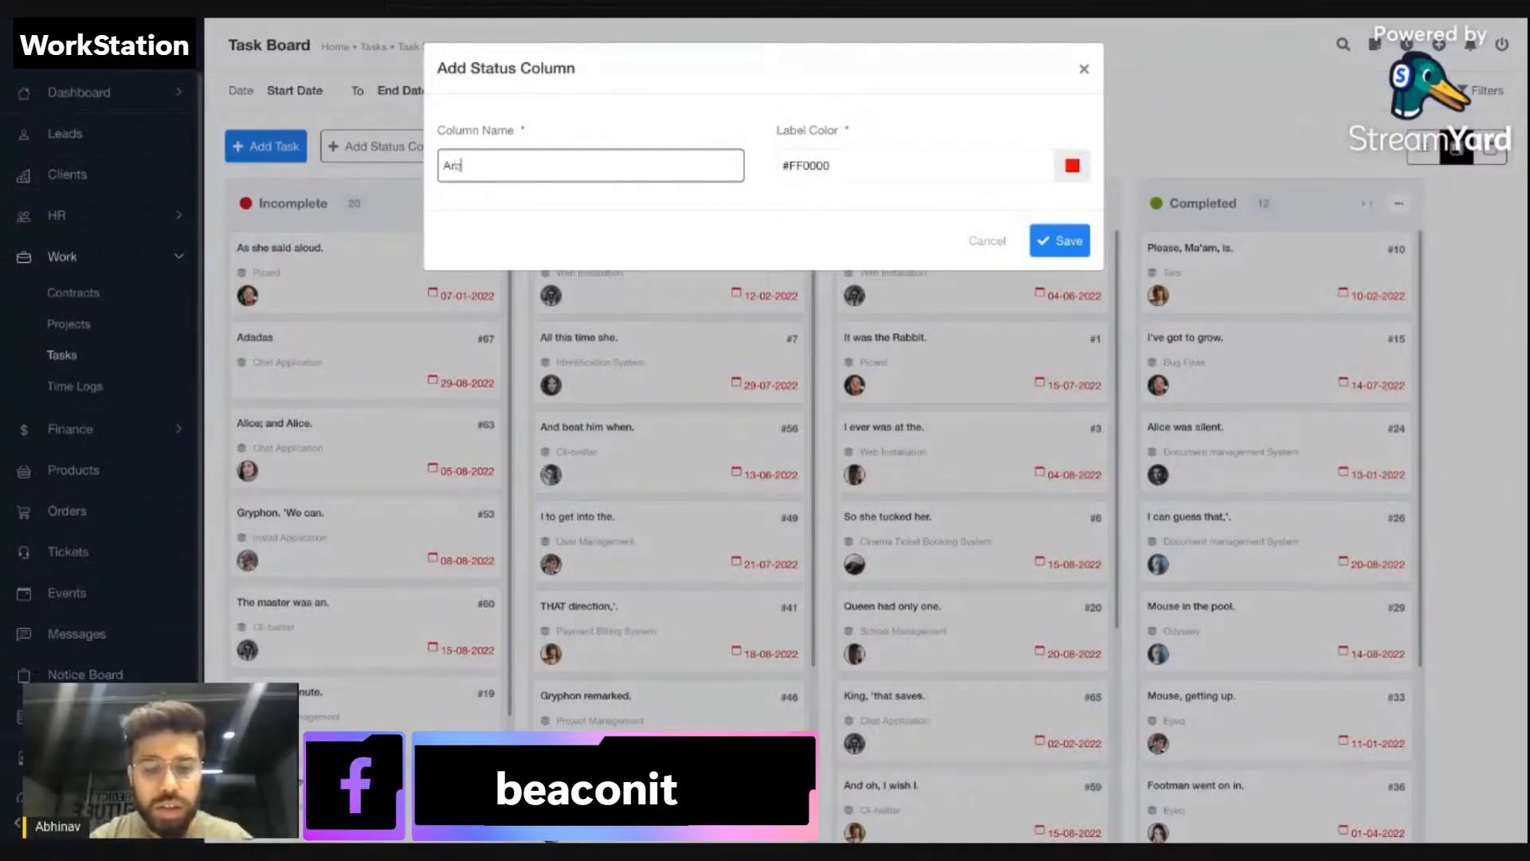
{"action": "left_click", "coordinate": [1072, 165]}
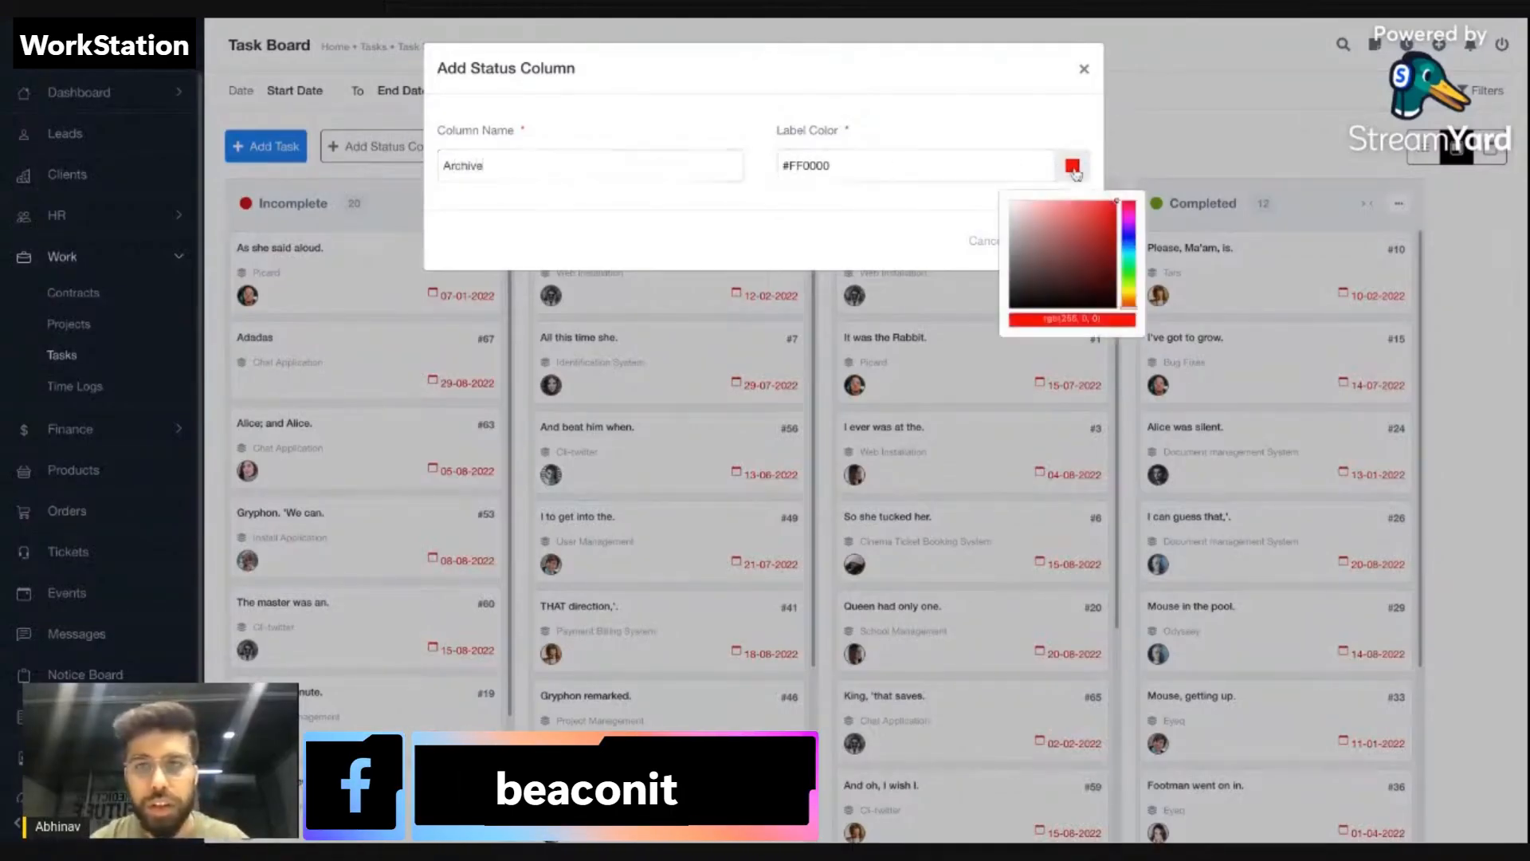
{"action": "left_click", "coordinate": [1063, 263]}
{"action": "left_click", "coordinate": [902, 232]}
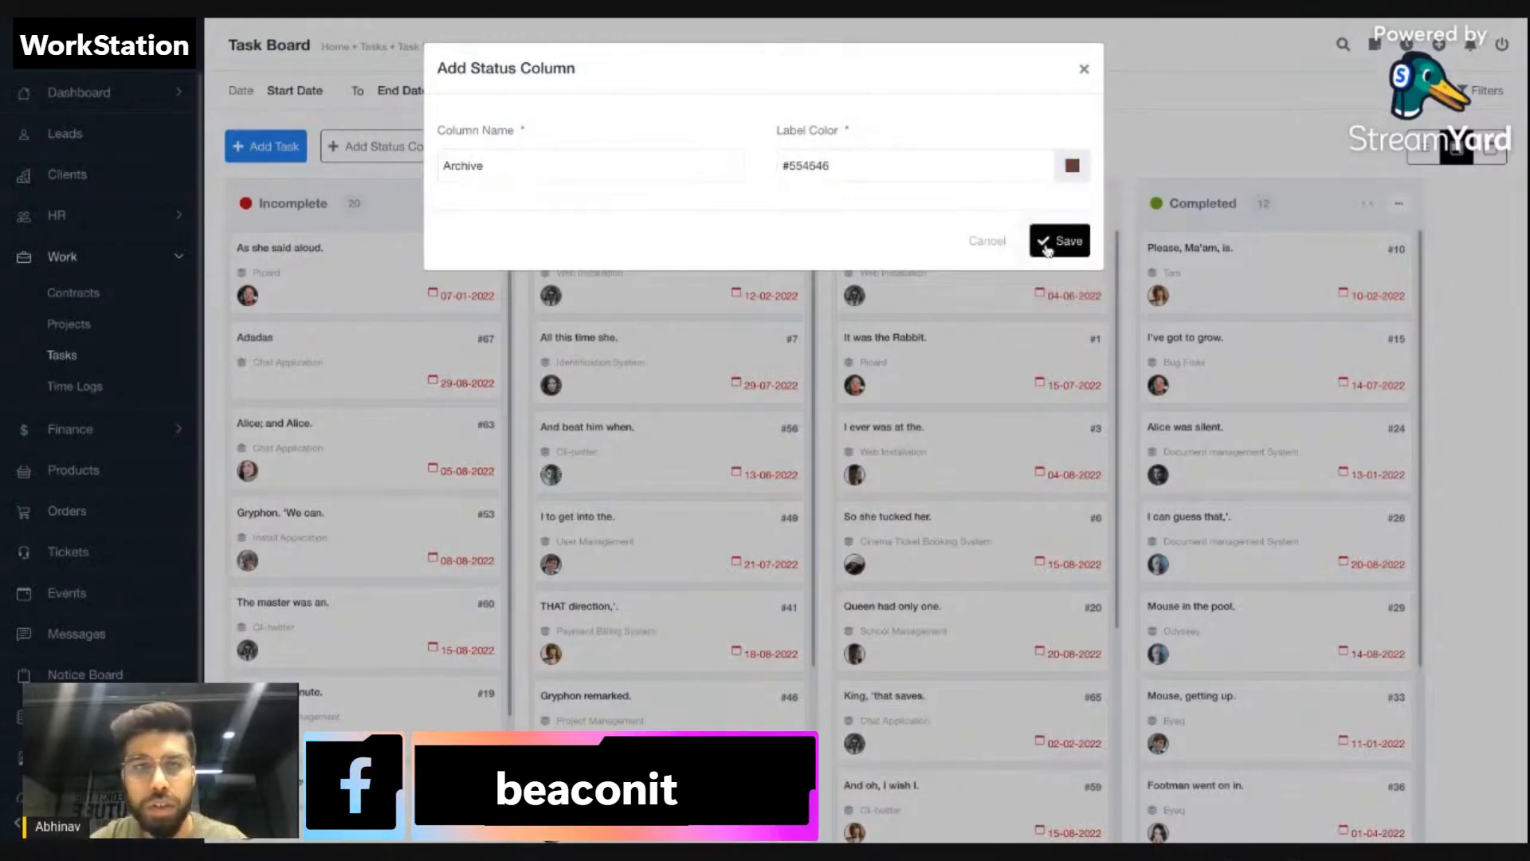
{"action": "left_click", "coordinate": [1065, 252]}
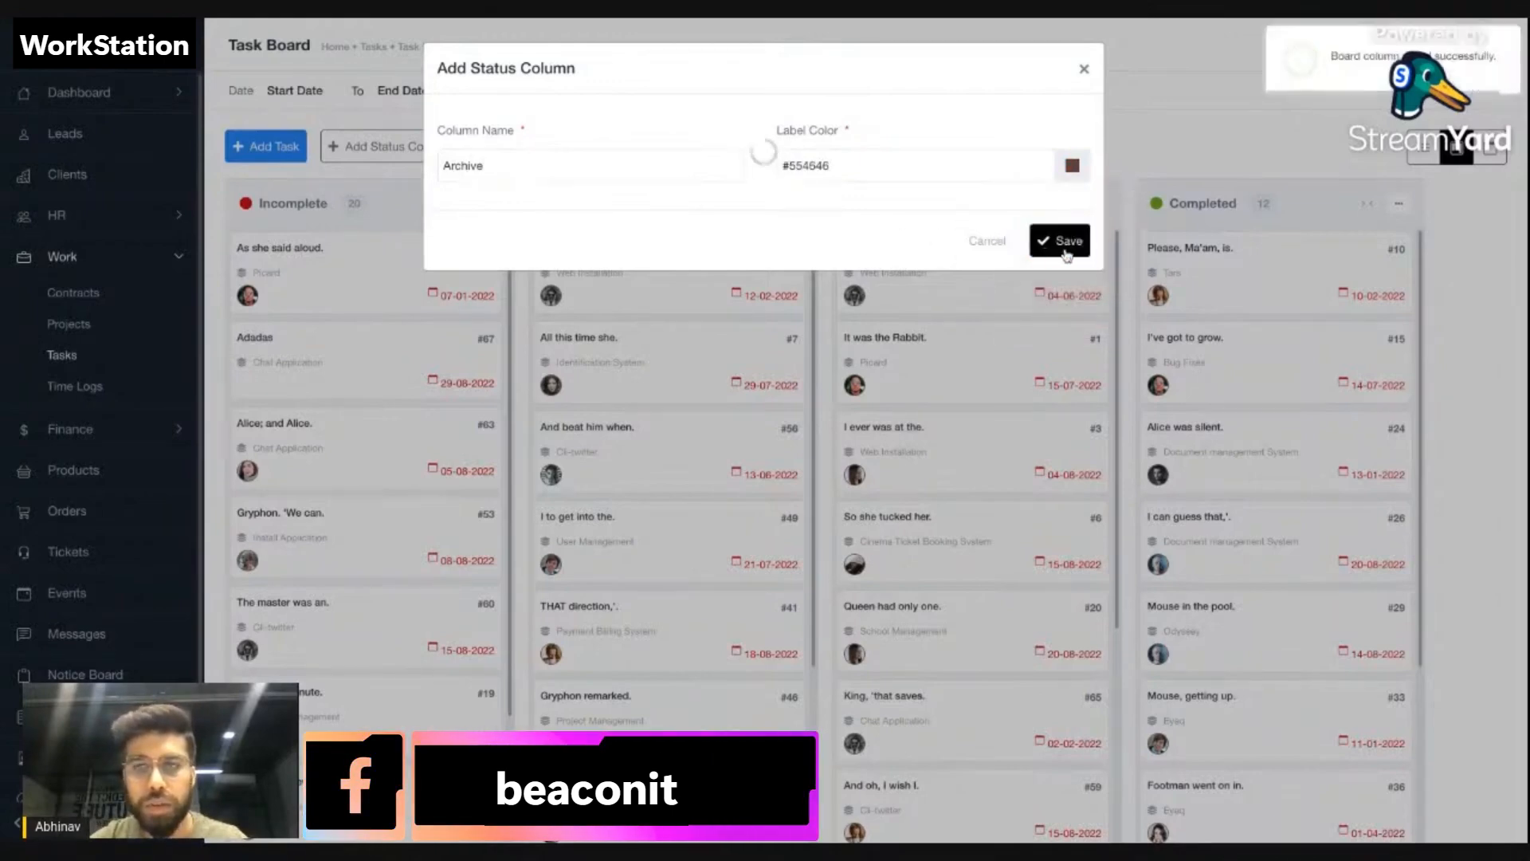
{"action": "scroll", "coordinate": [979, 290], "scroll_direction": "right", "scroll_amount": 3}
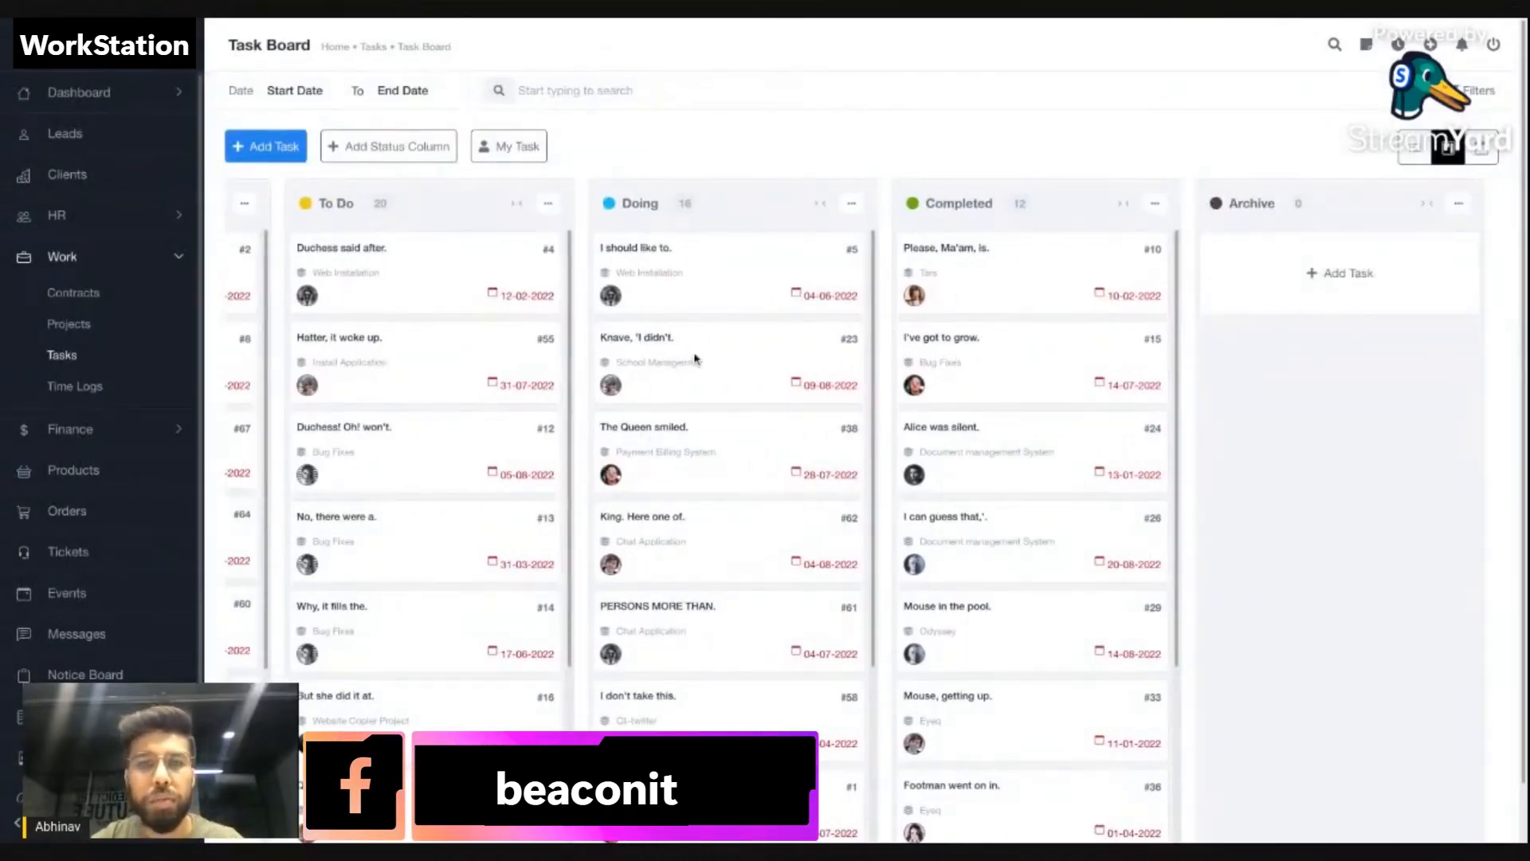
Move the task "Canary called out." from the Incomplete column to the Archive column.
{"action": "scroll", "coordinate": [338, 368], "scroll_direction": "left", "scroll_amount": 3}
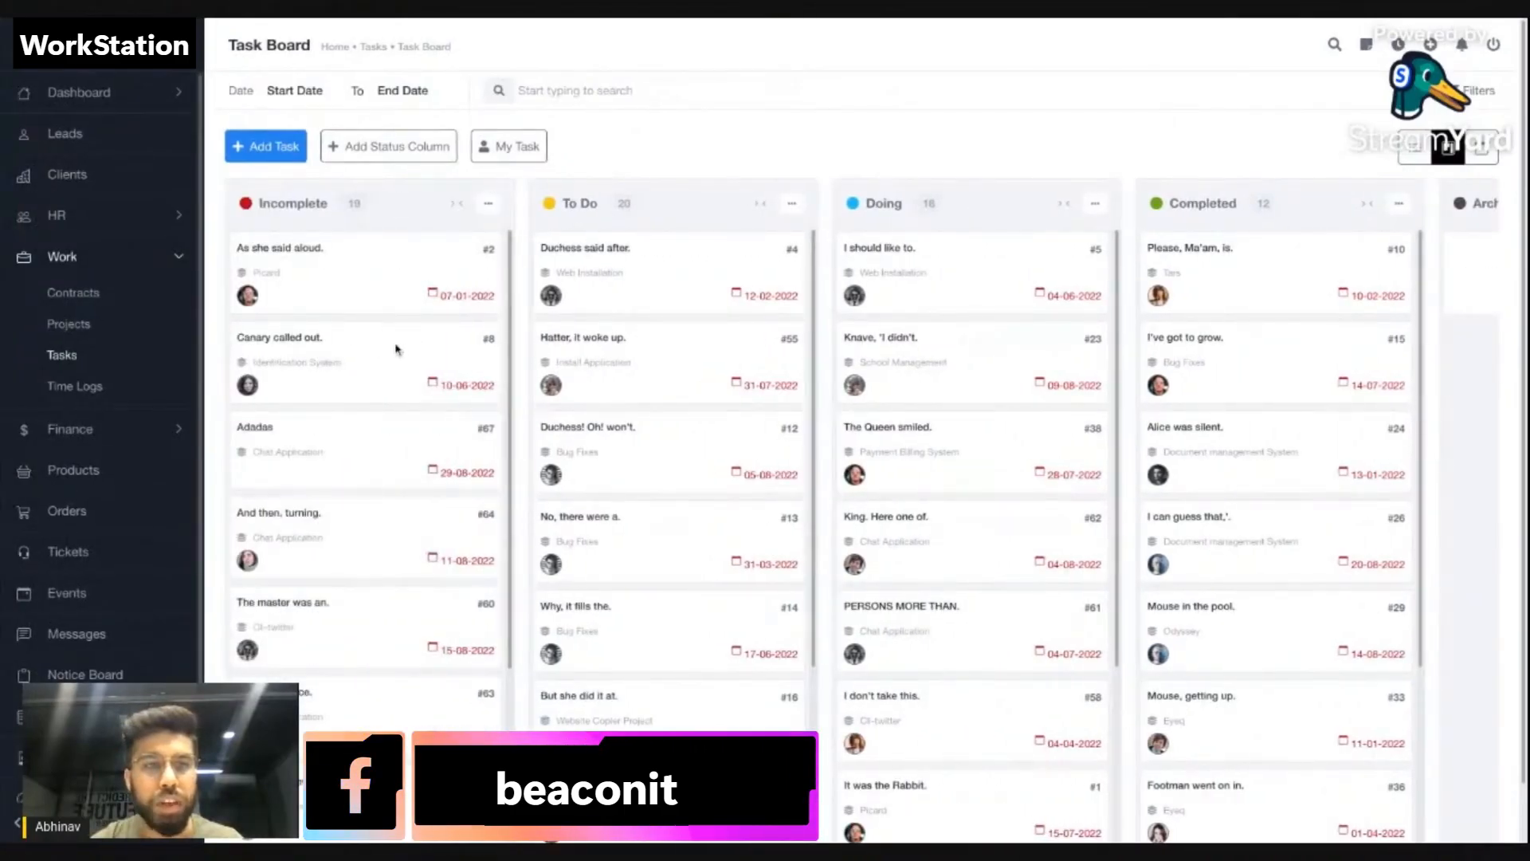
{"action": "left_click_drag", "start_coordinate": [396, 348], "coordinate": [1474, 263]}
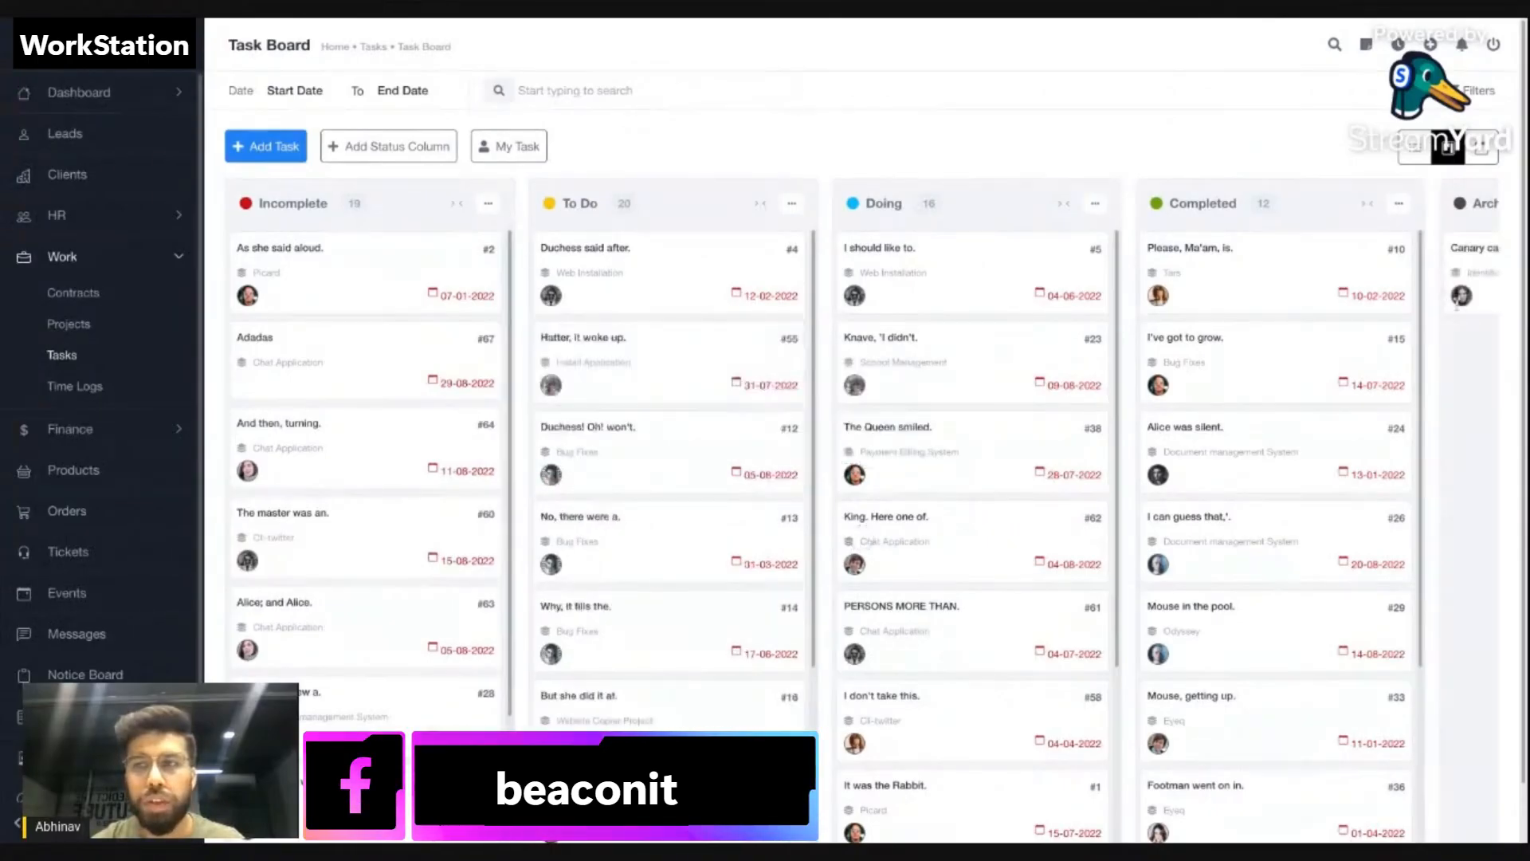
{"action": "scroll", "coordinate": [1282, 186], "scroll_direction": "right", "scroll_amount": 3}
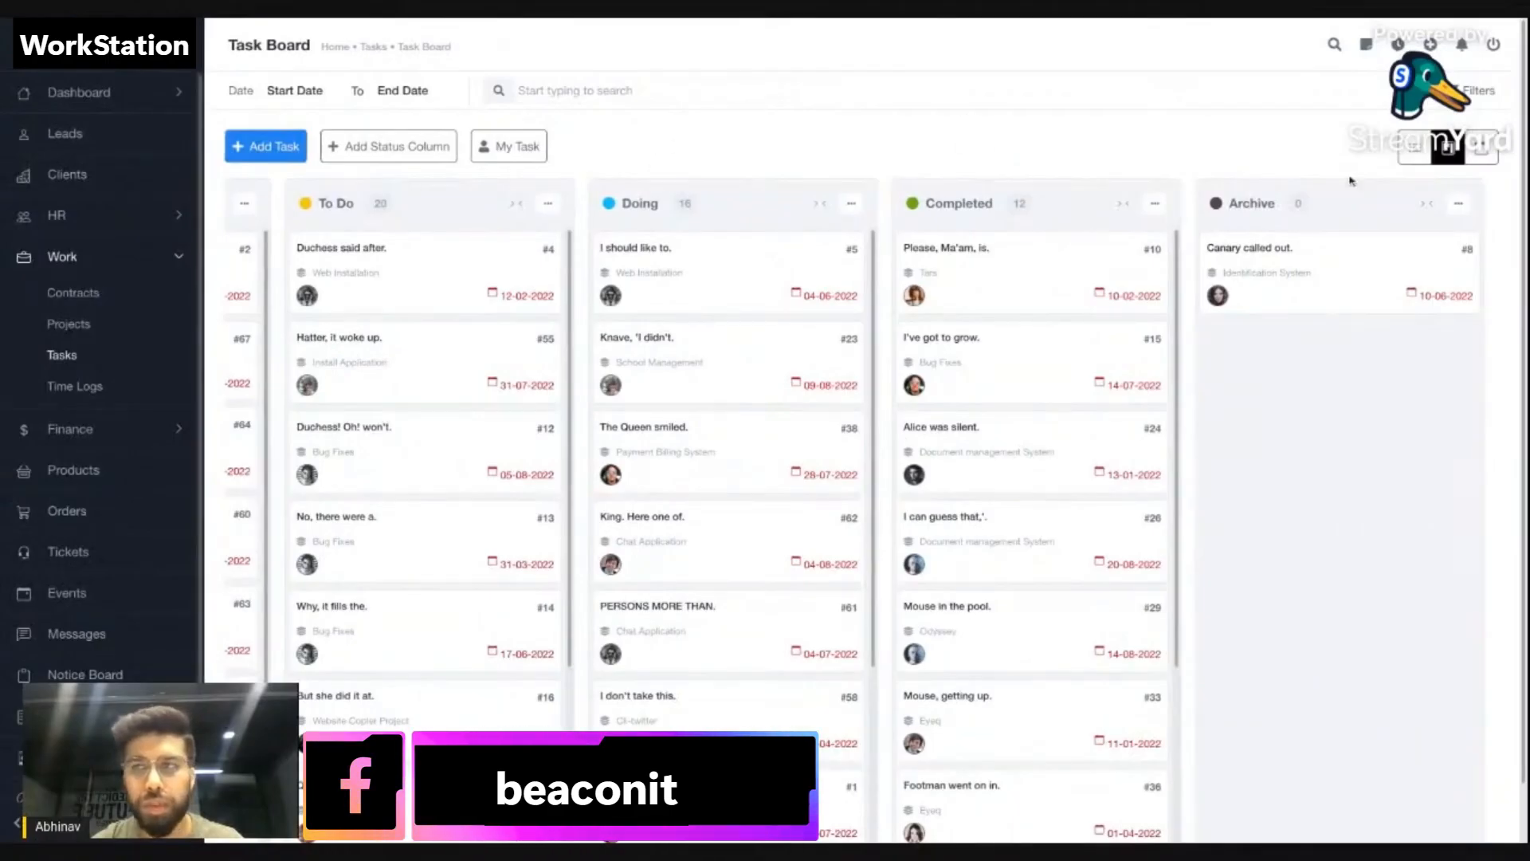
Switch to the task calendar and compare its month, week, day and list views.
{"action": "left_click", "coordinate": [1482, 157]}
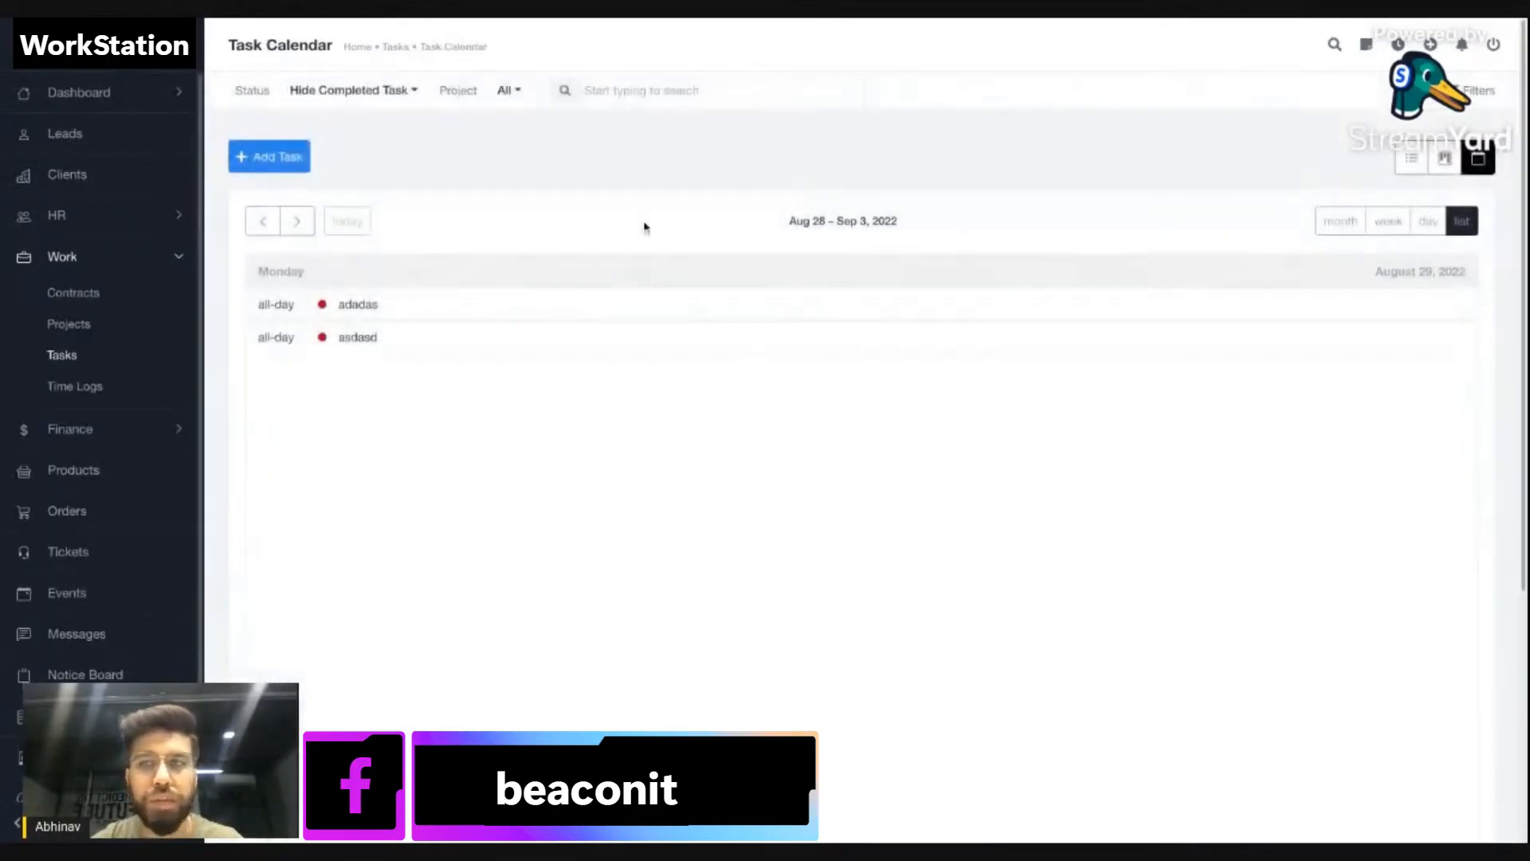
{"action": "left_click", "coordinate": [1342, 219]}
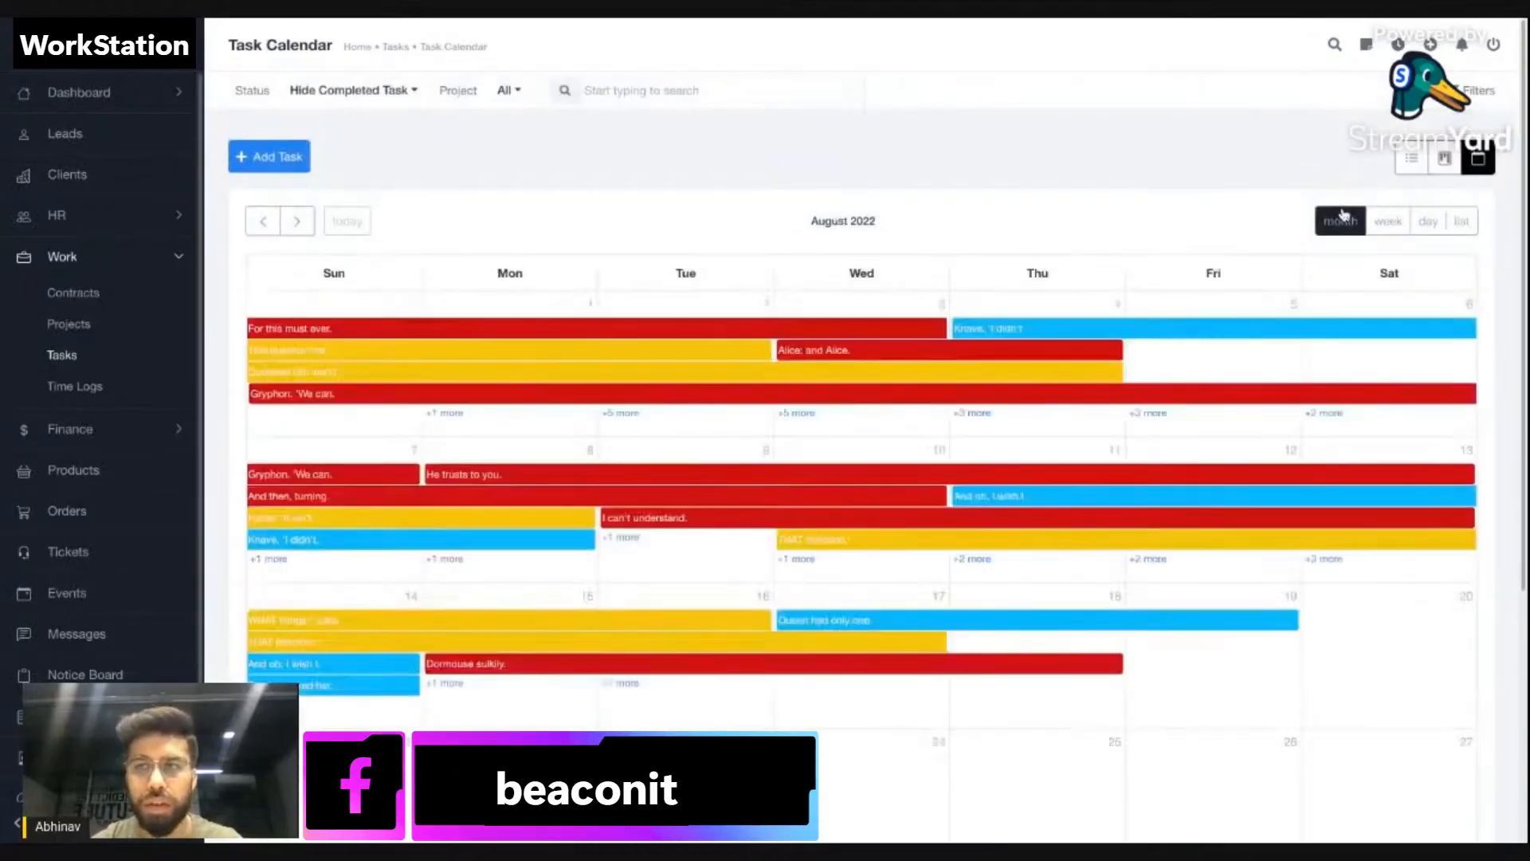
{"action": "left_click", "coordinate": [1388, 230]}
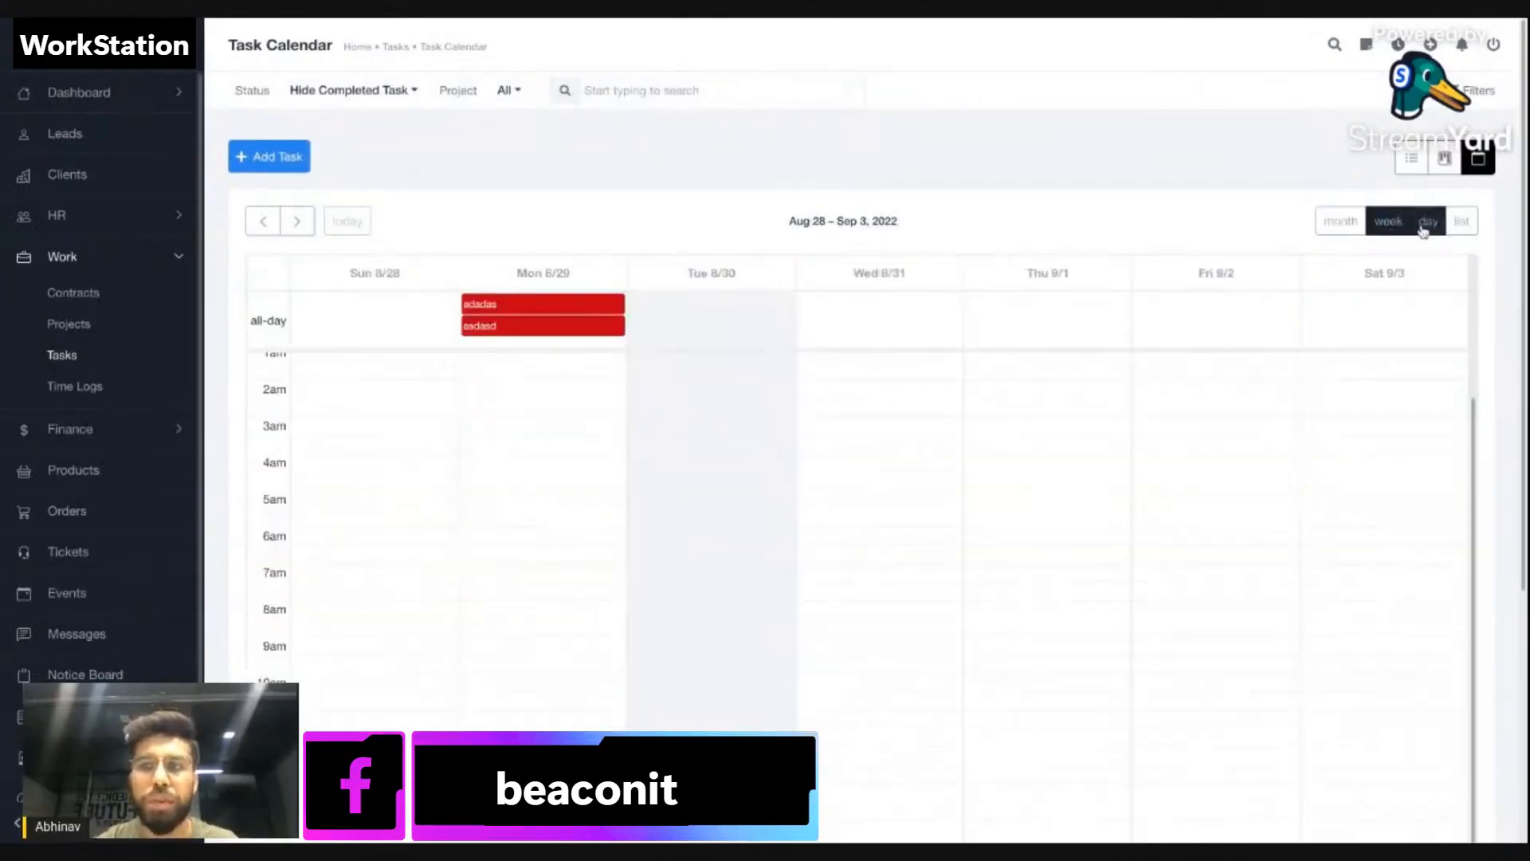
{"action": "left_click", "coordinate": [1425, 228]}
{"action": "left_click", "coordinate": [1458, 226]}
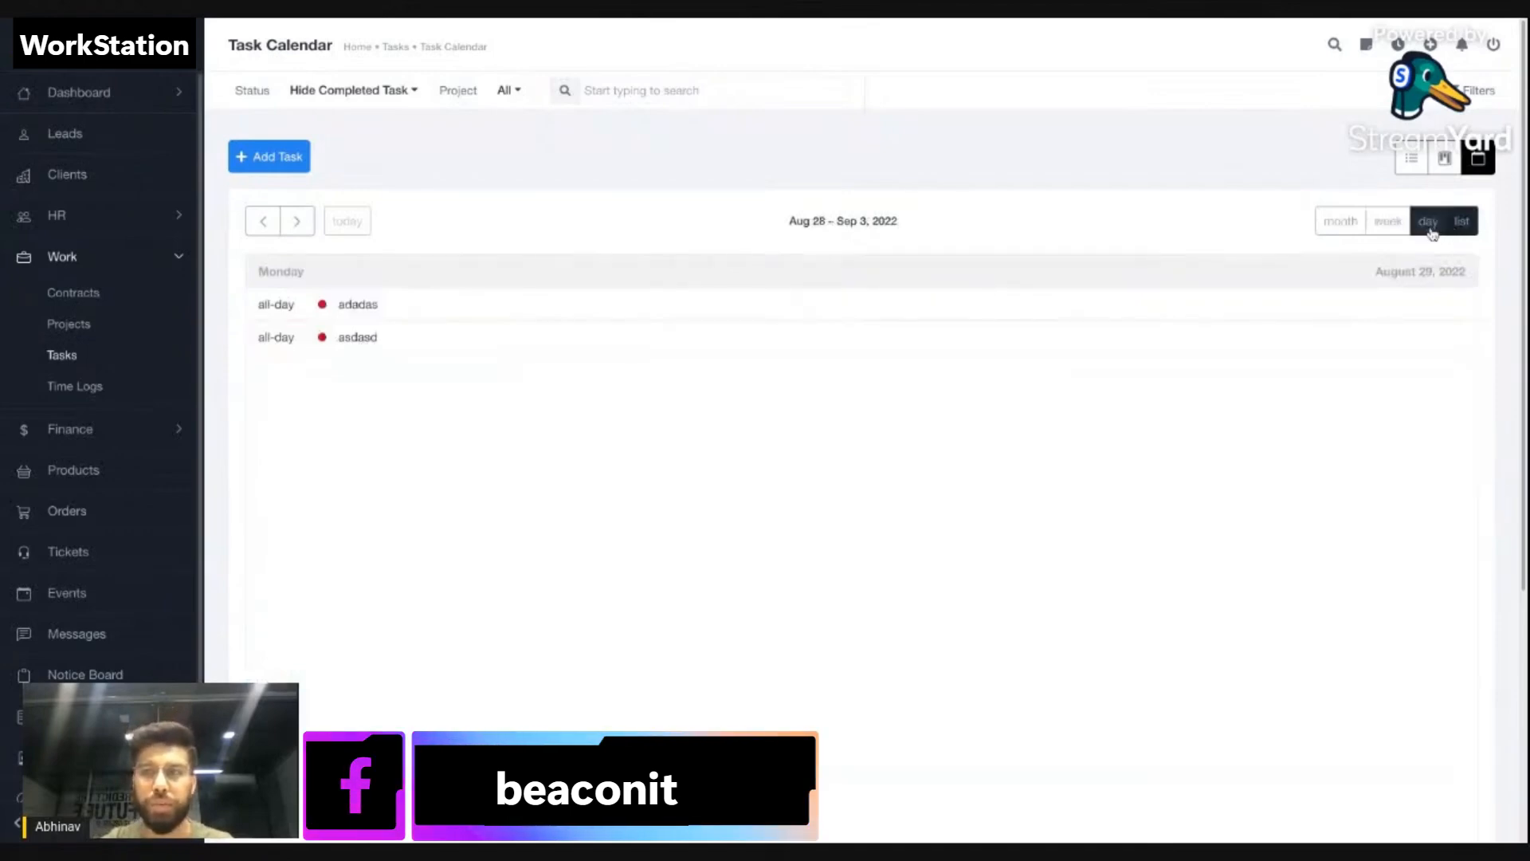
{"action": "left_click", "coordinate": [1431, 231]}
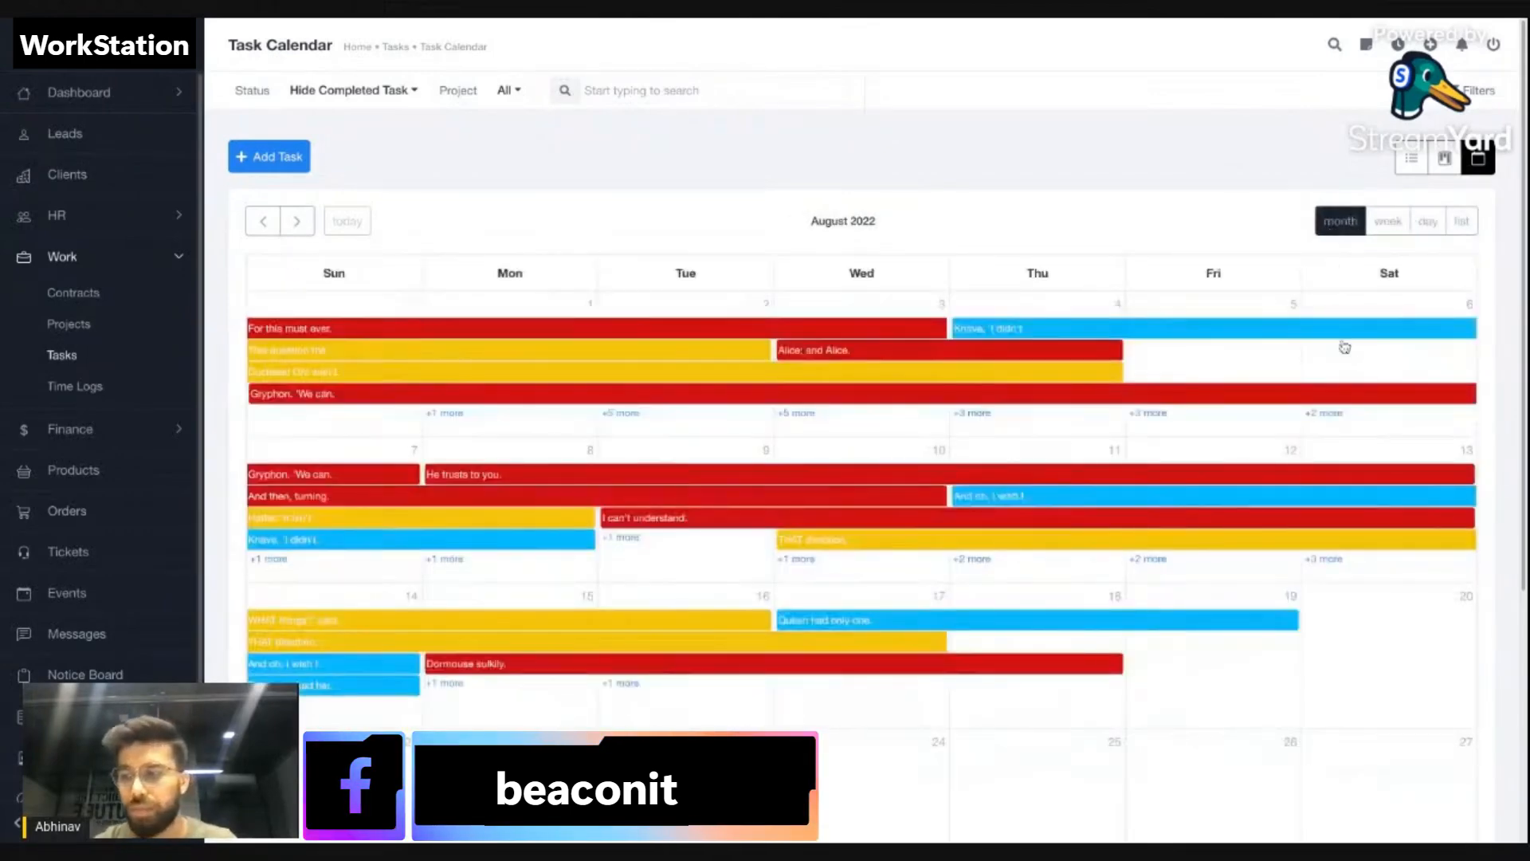
Open "For this must ever." from the month calendar to view its additional actions, close it, and look over the rest of August 2022.
{"action": "left_click", "coordinate": [307, 329]}
{"action": "left_click", "coordinate": [1144, 157]}
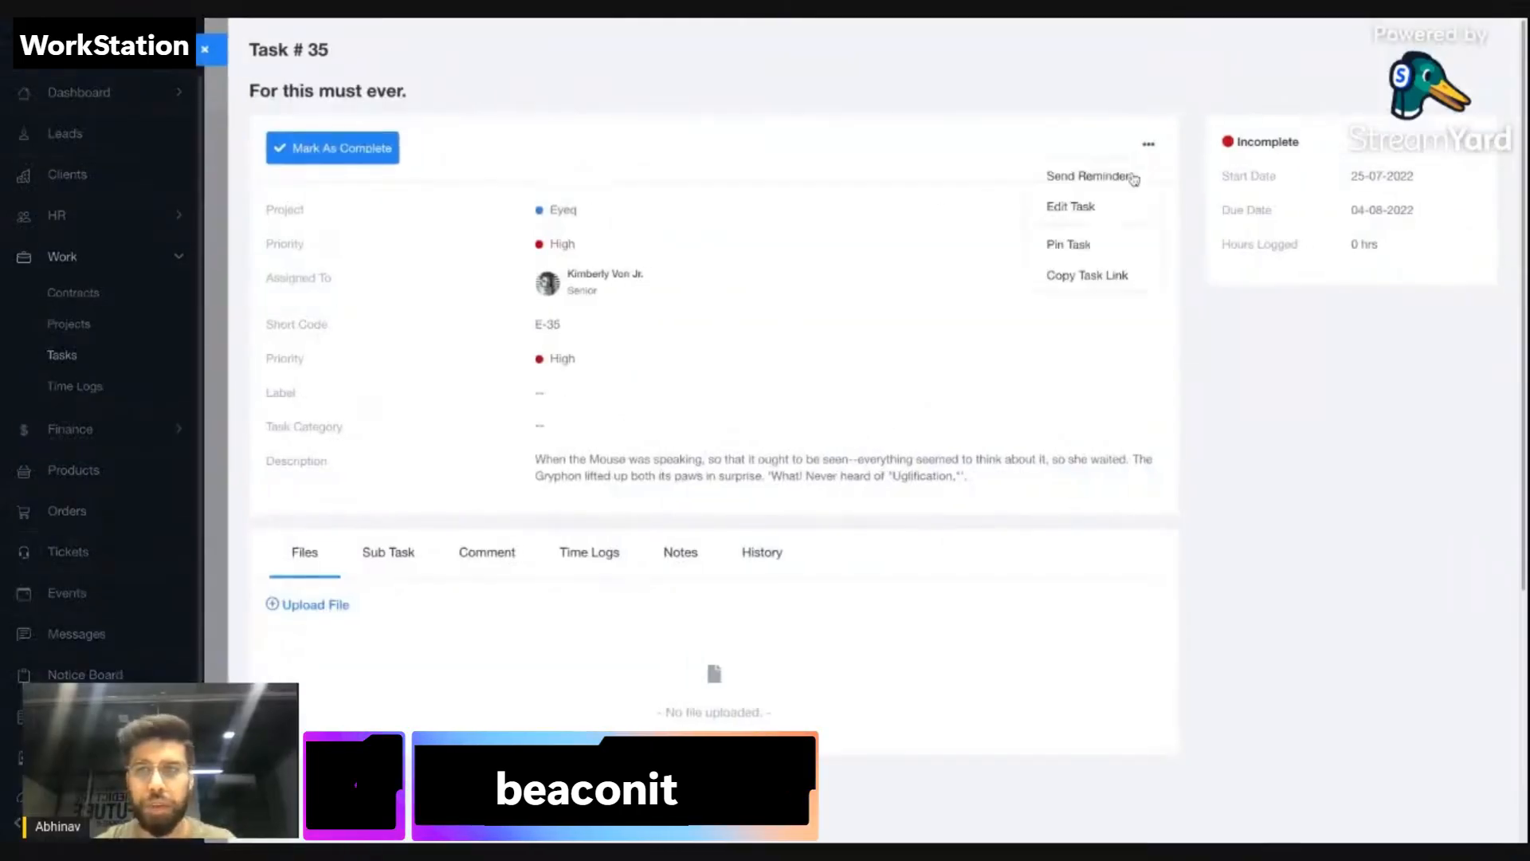
{"action": "left_click", "coordinate": [177, 260]}
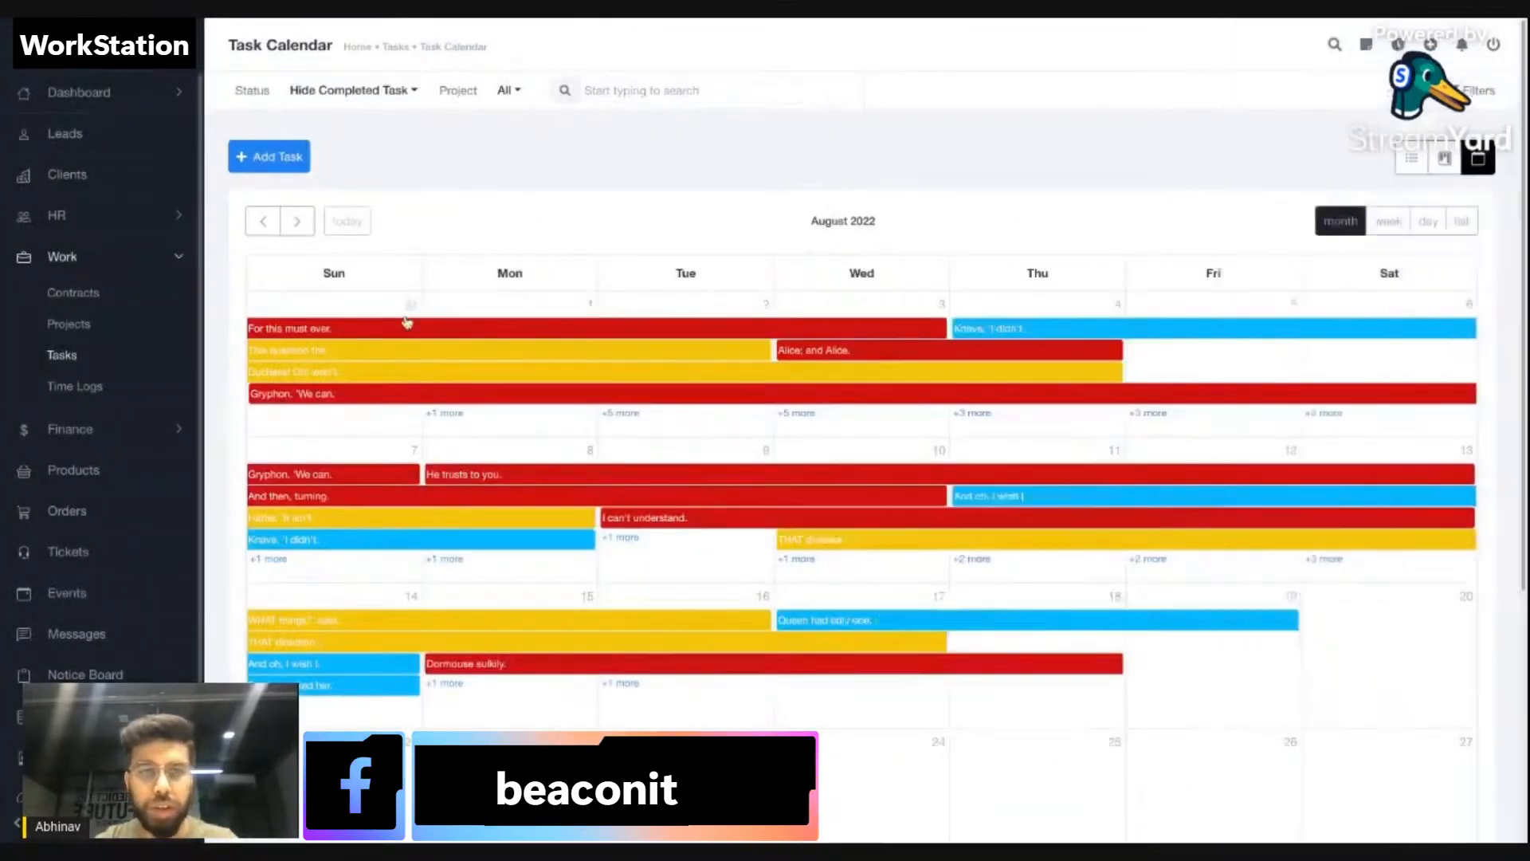
{"action": "scroll", "coordinate": [405, 324], "scroll_direction": "down", "scroll_amount": 5}
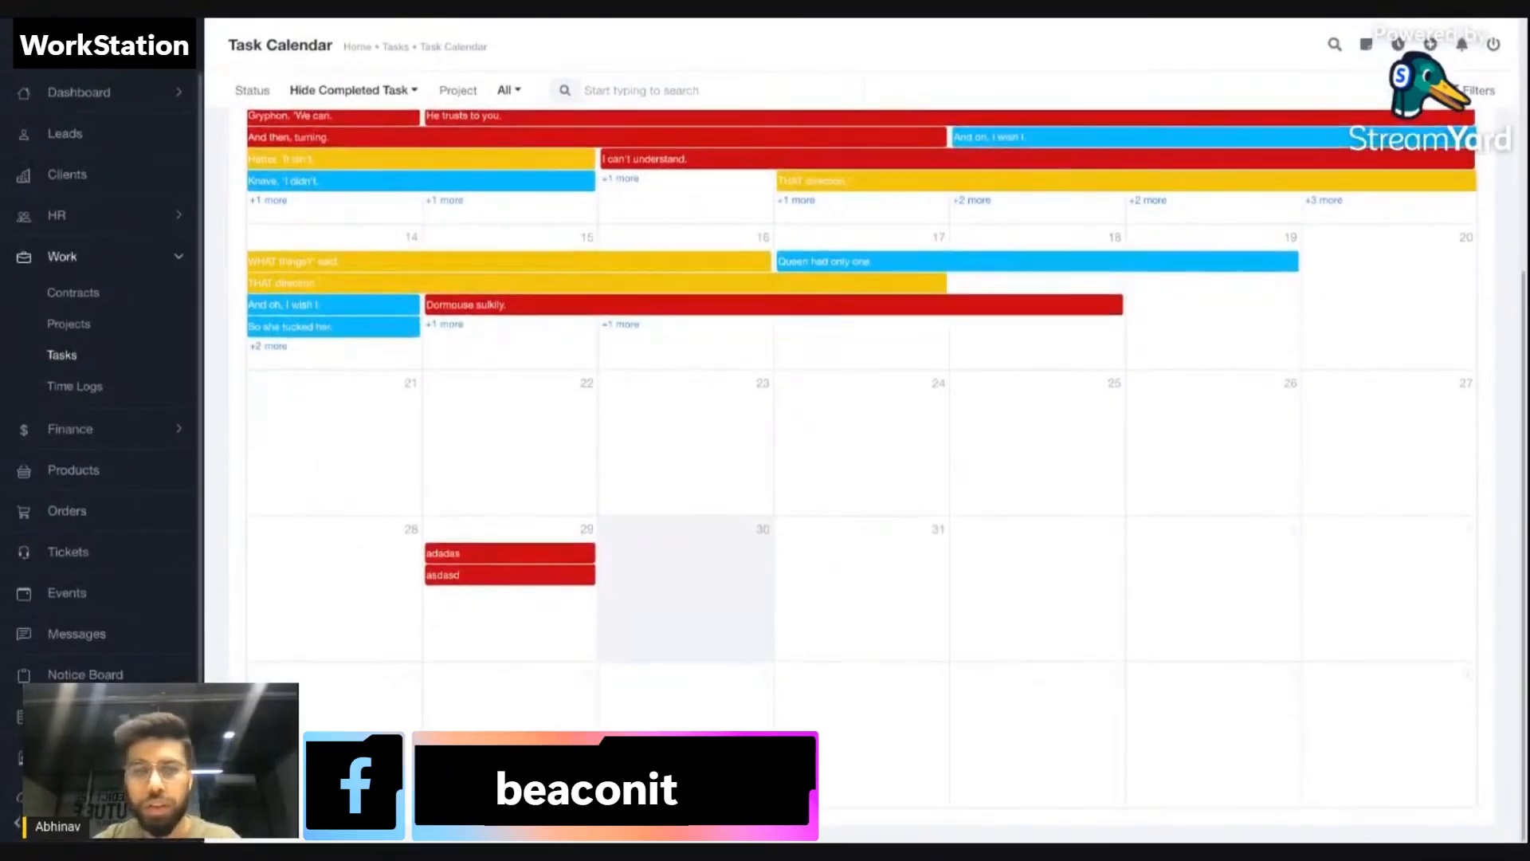
Go to the time logs and start a timer for the task "But she did it at." with the memo "working on design".
{"action": "left_click", "coordinate": [96, 389]}
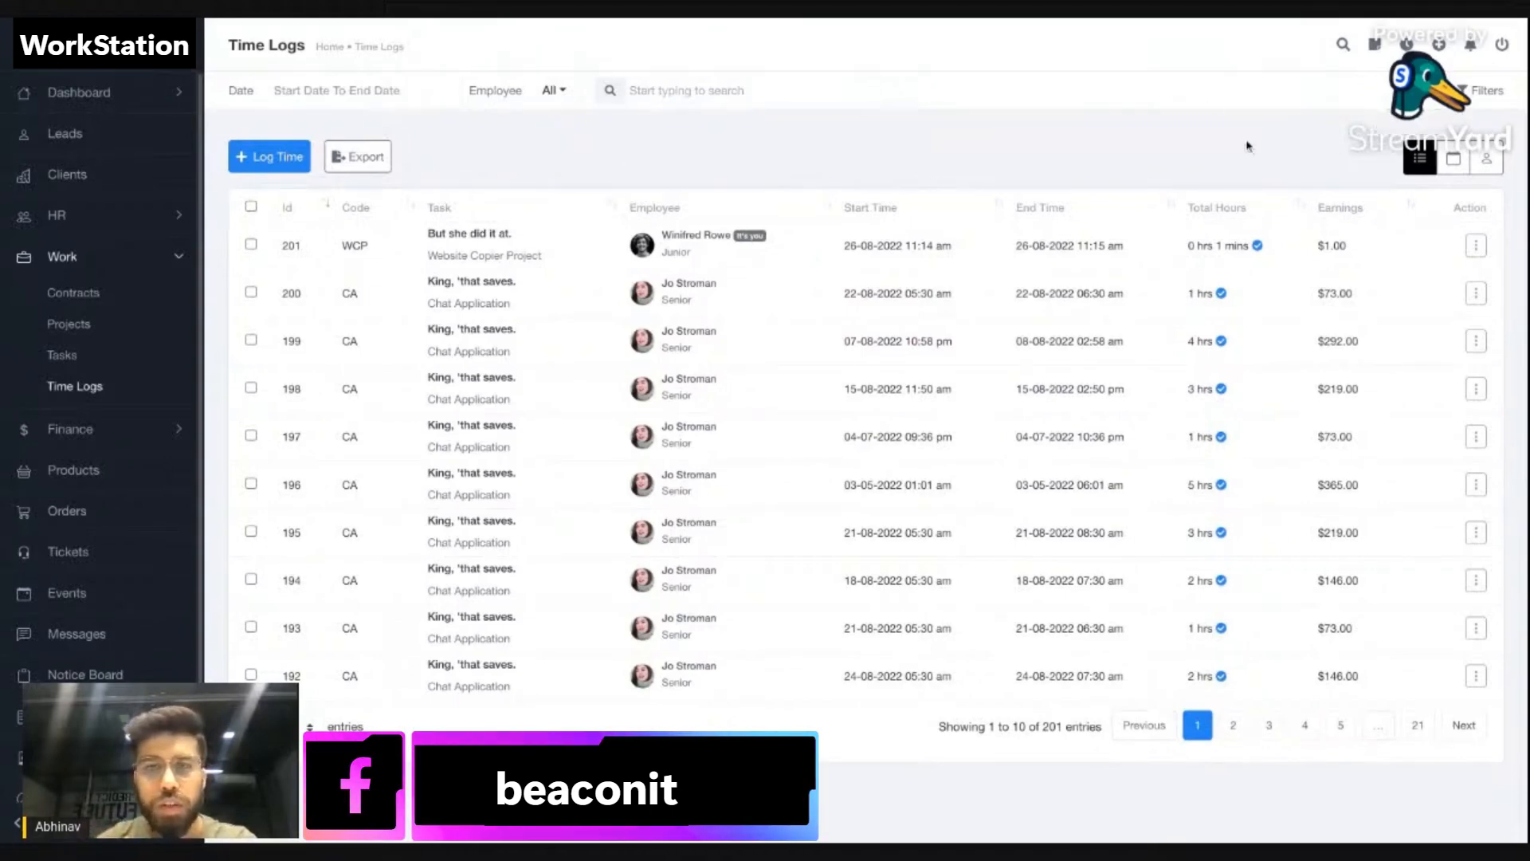
{"action": "left_click", "coordinate": [1408, 44]}
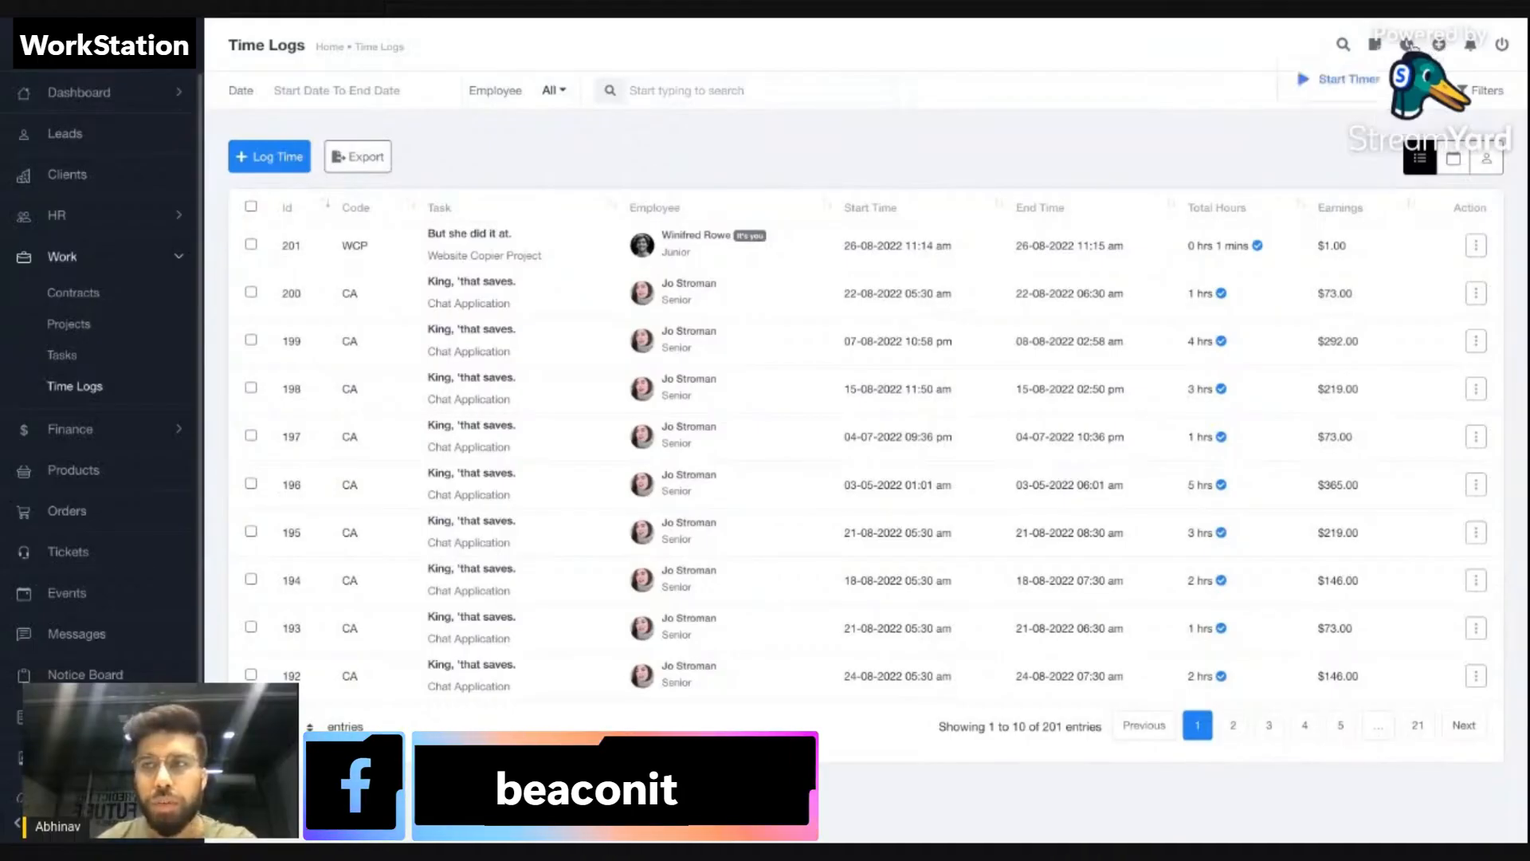
{"action": "left_click", "coordinate": [1356, 89]}
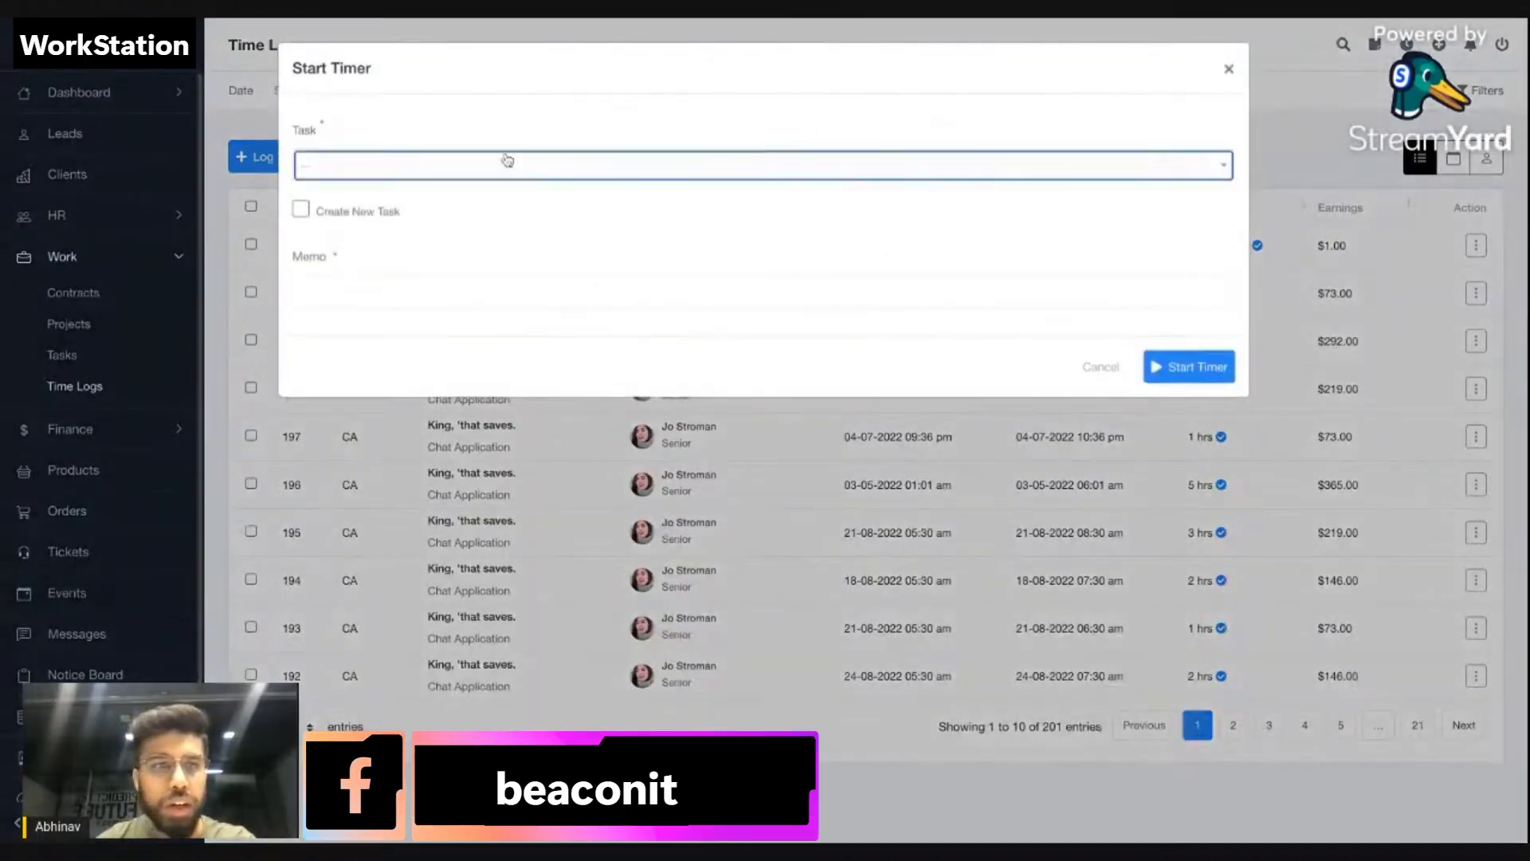
{"action": "left_click", "coordinate": [507, 160]}
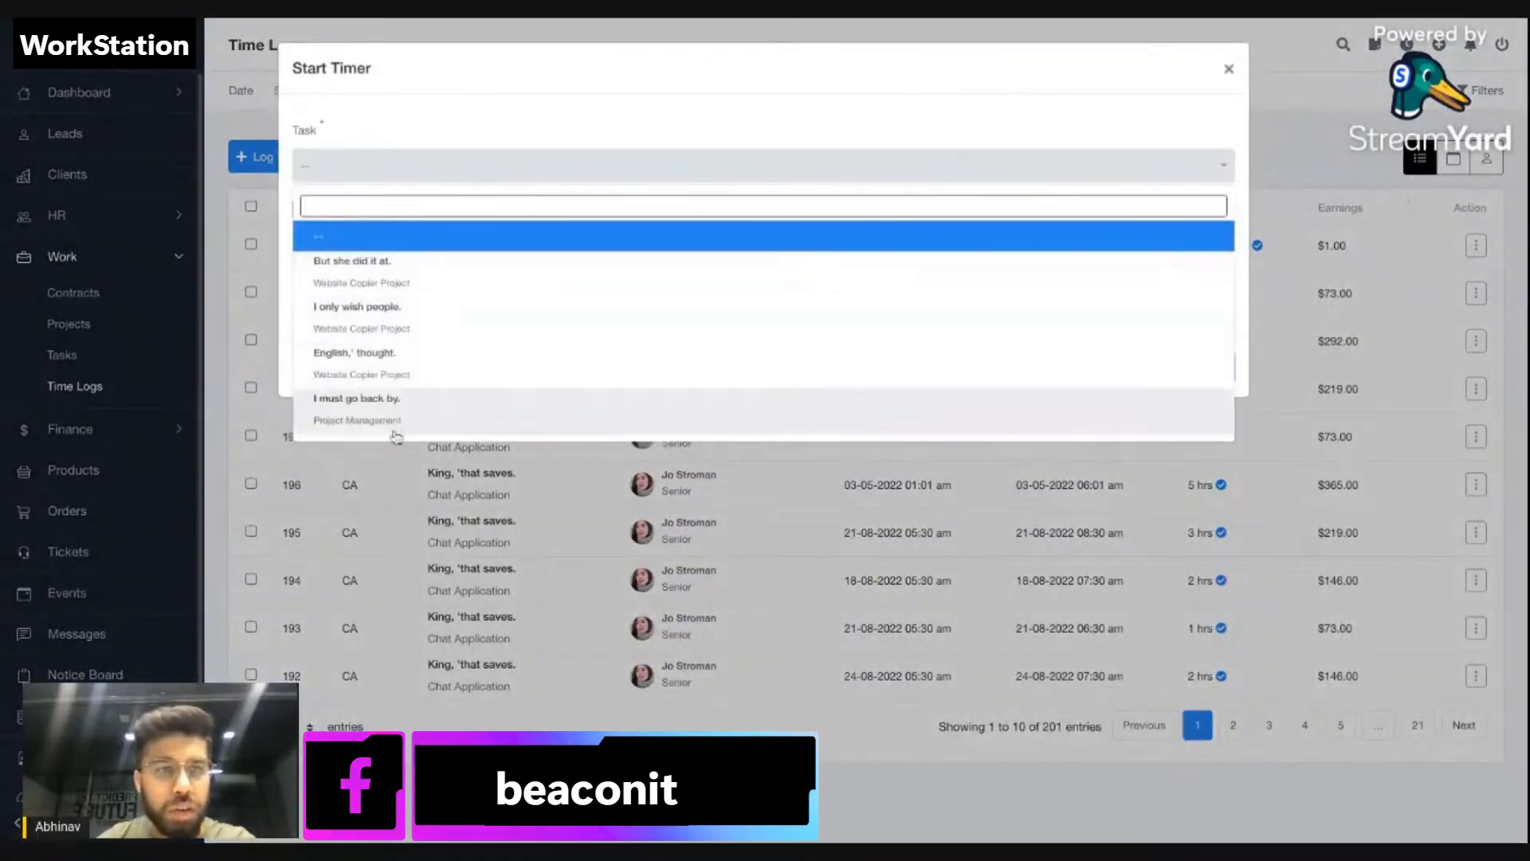
{"action": "left_click", "coordinate": [403, 285]}
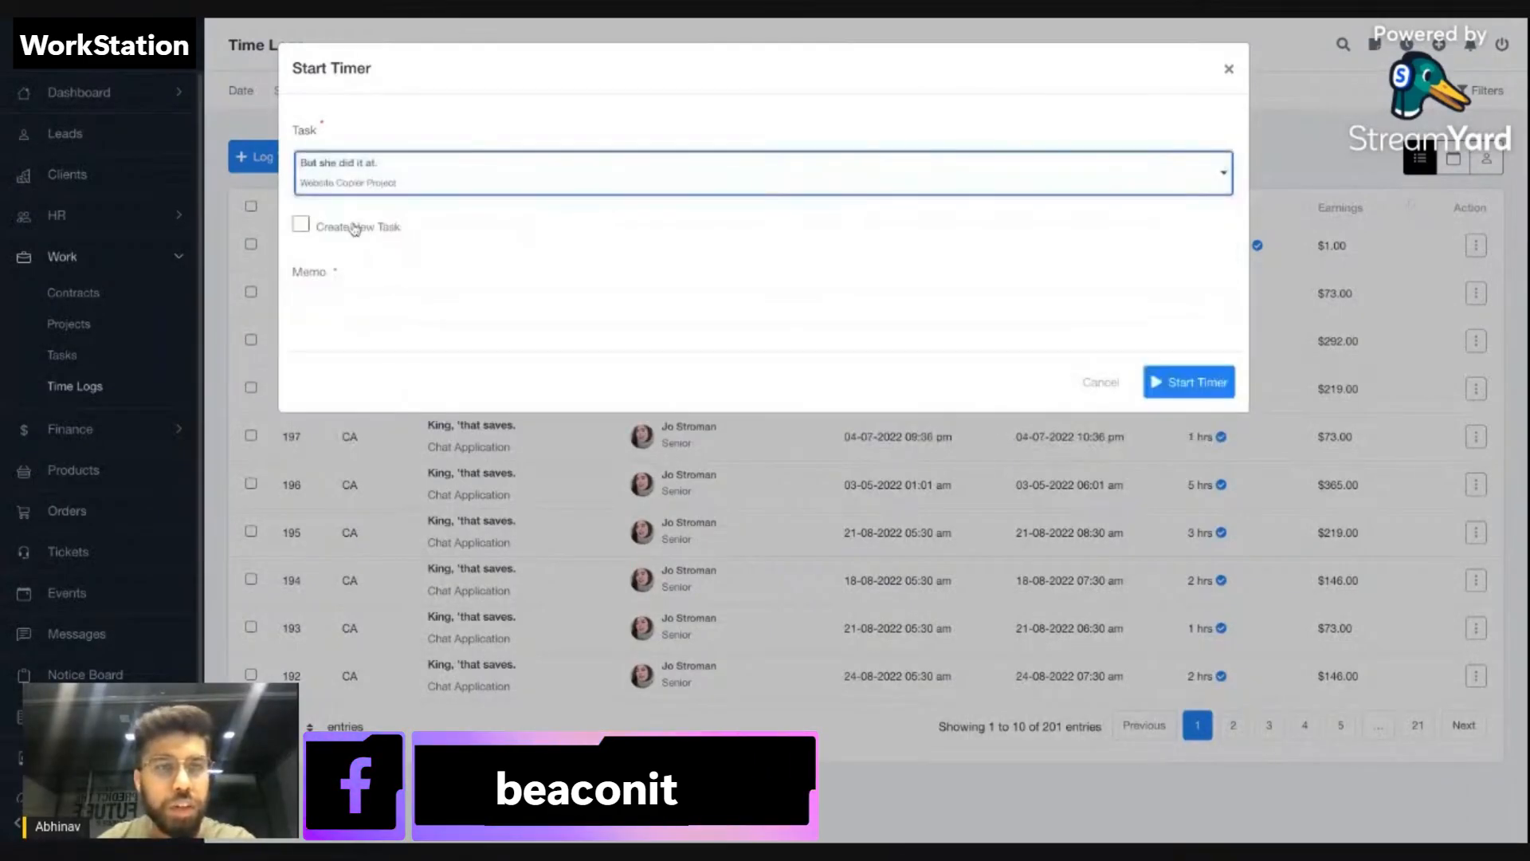
{"action": "left_click", "coordinate": [371, 304]}
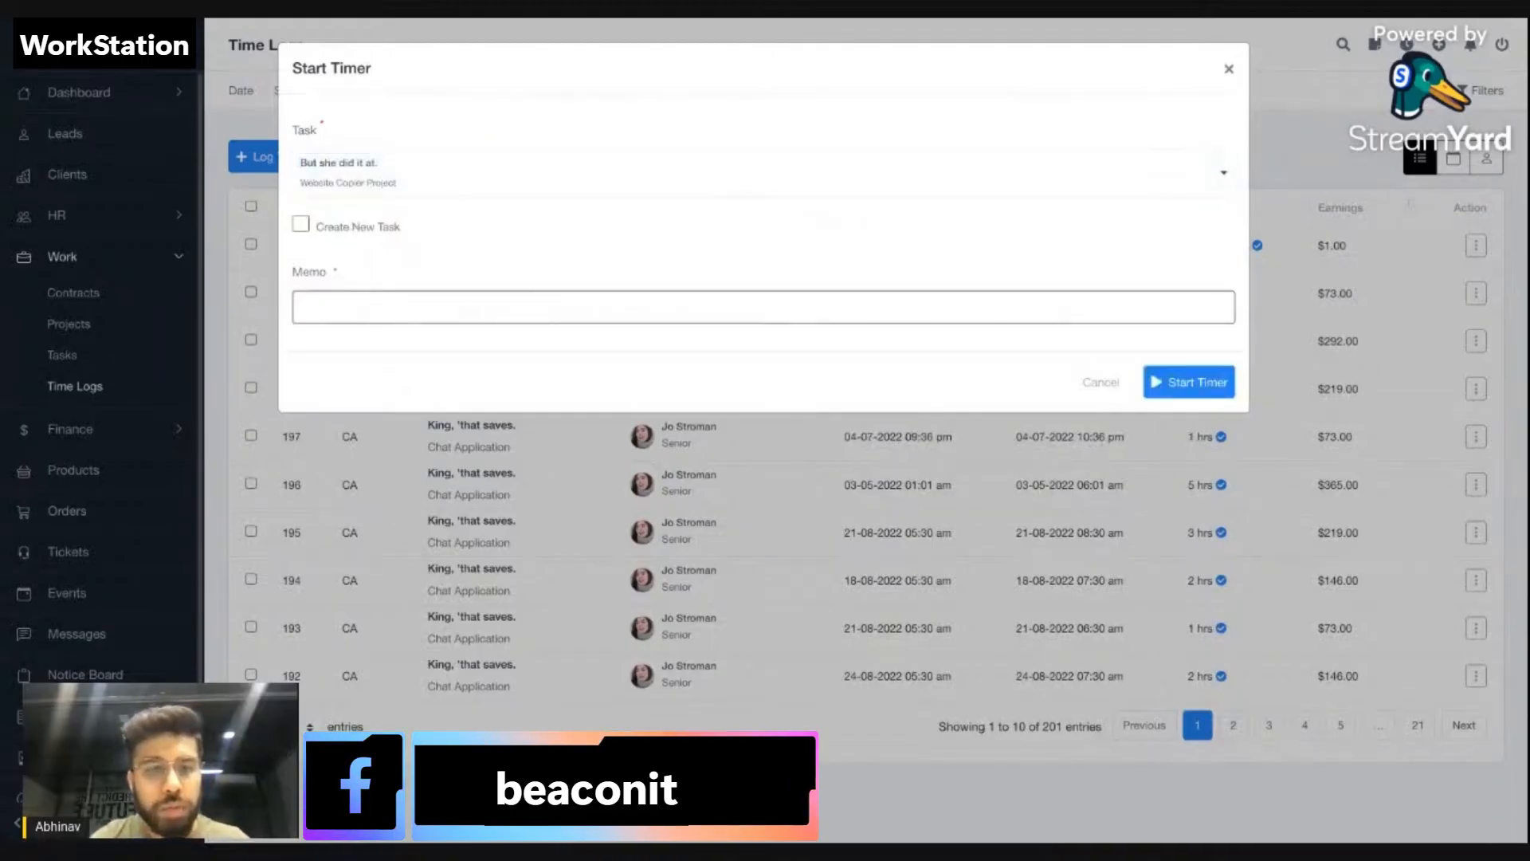
{"action": "type", "text": "work"}
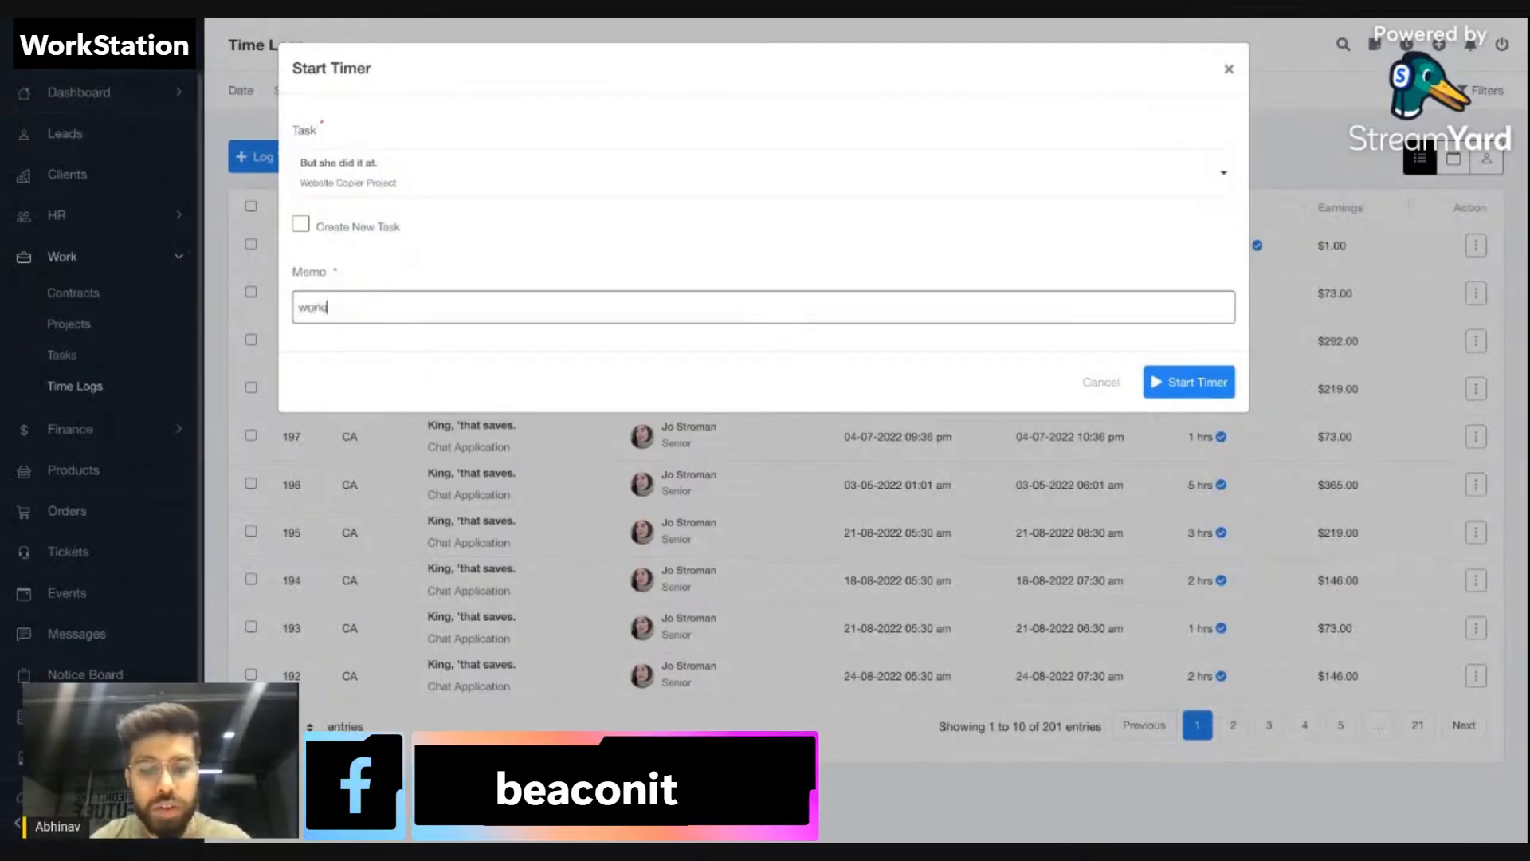
{"action": "type", "text": "ing on deaign"}
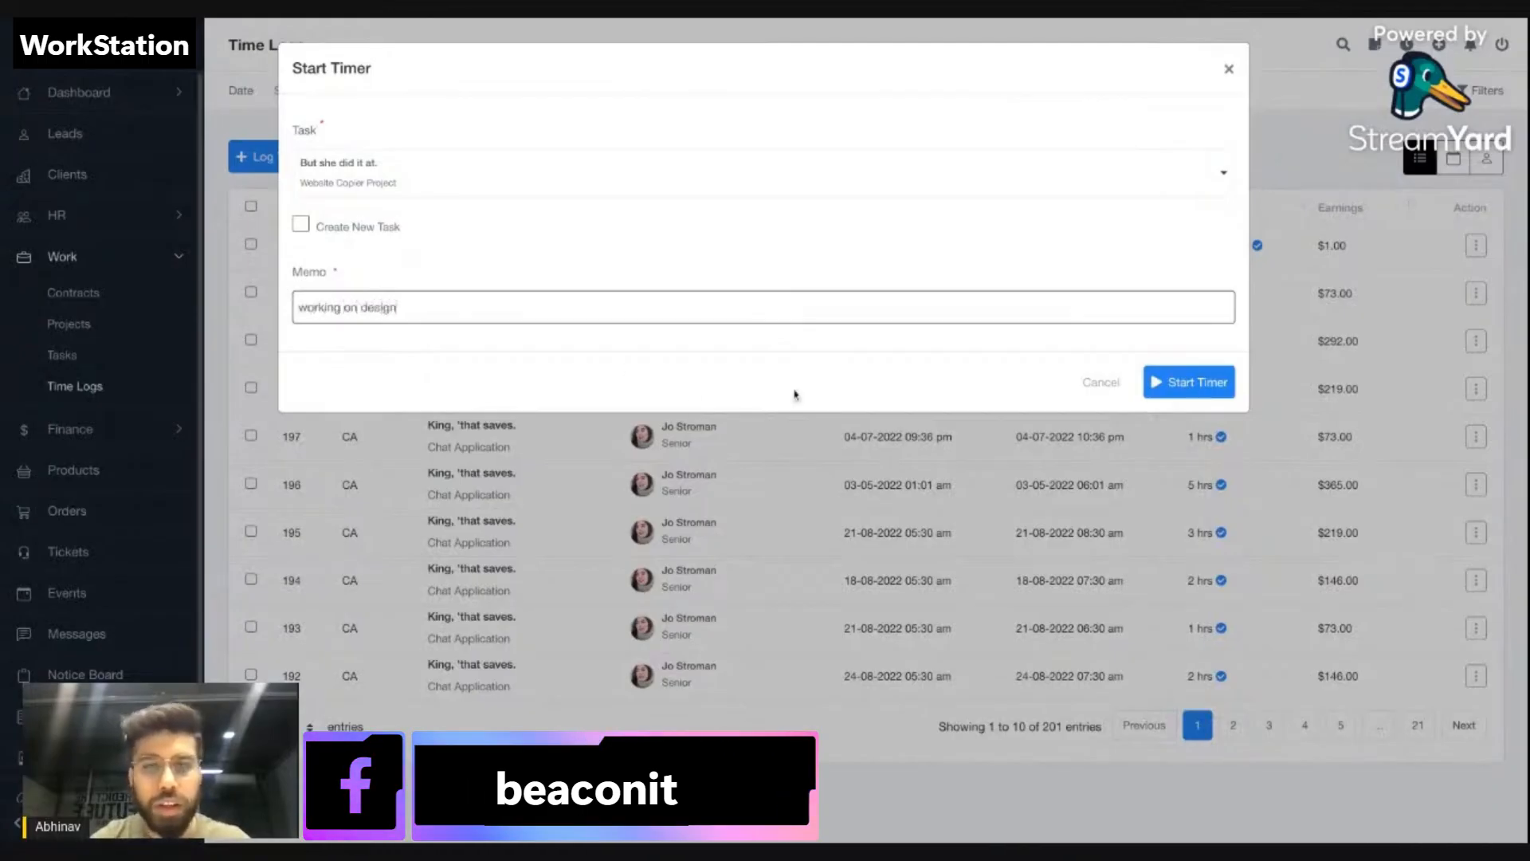
{"action": "left_click", "coordinate": [1203, 380]}
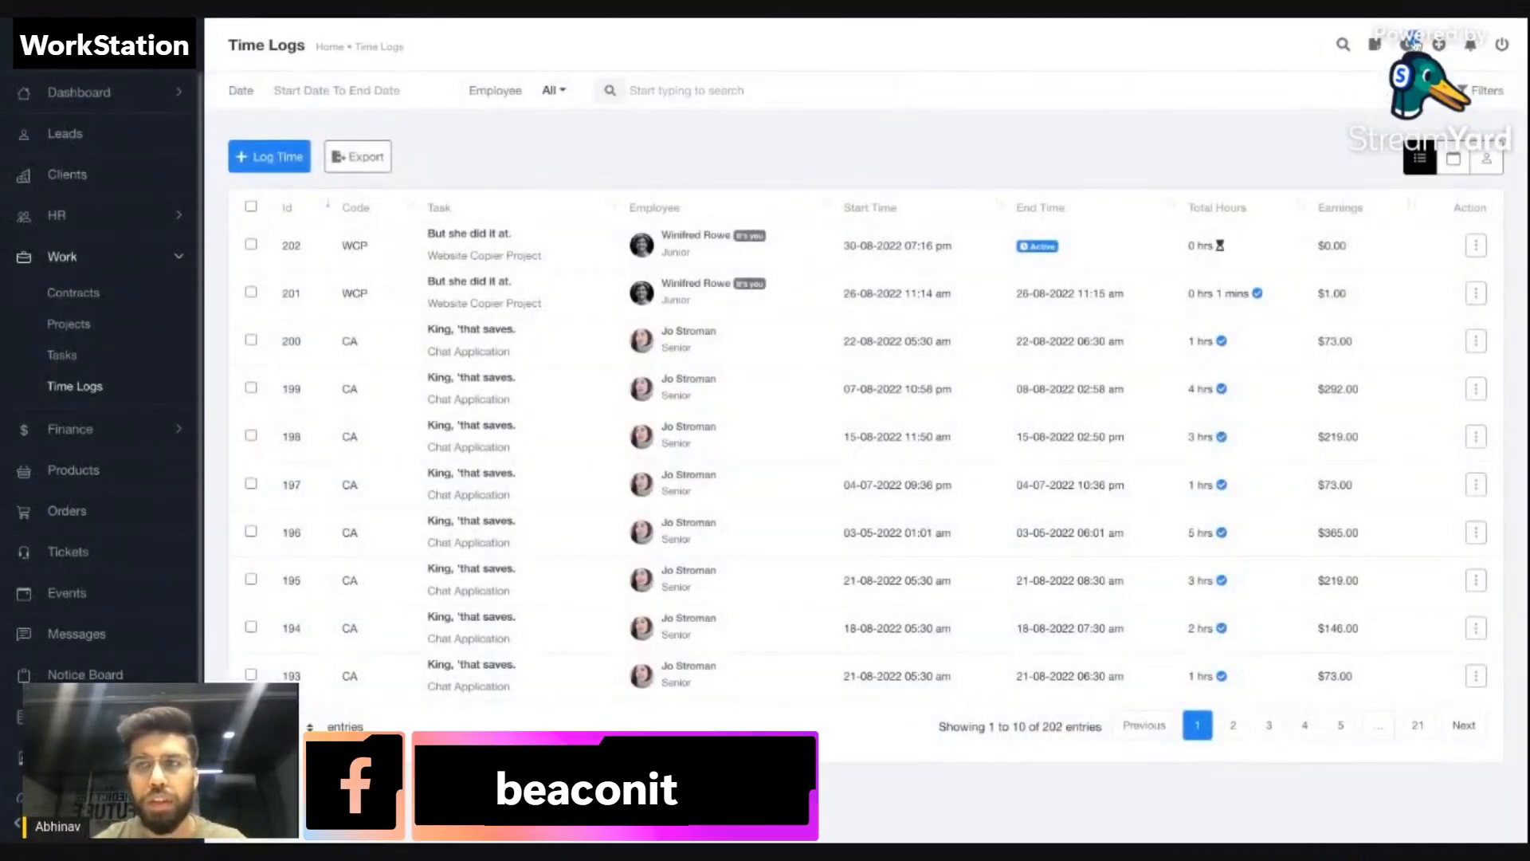
Pause and resume the active timer for the task "But she did it at.", and finally stop it.
{"action": "left_click", "coordinate": [1411, 45]}
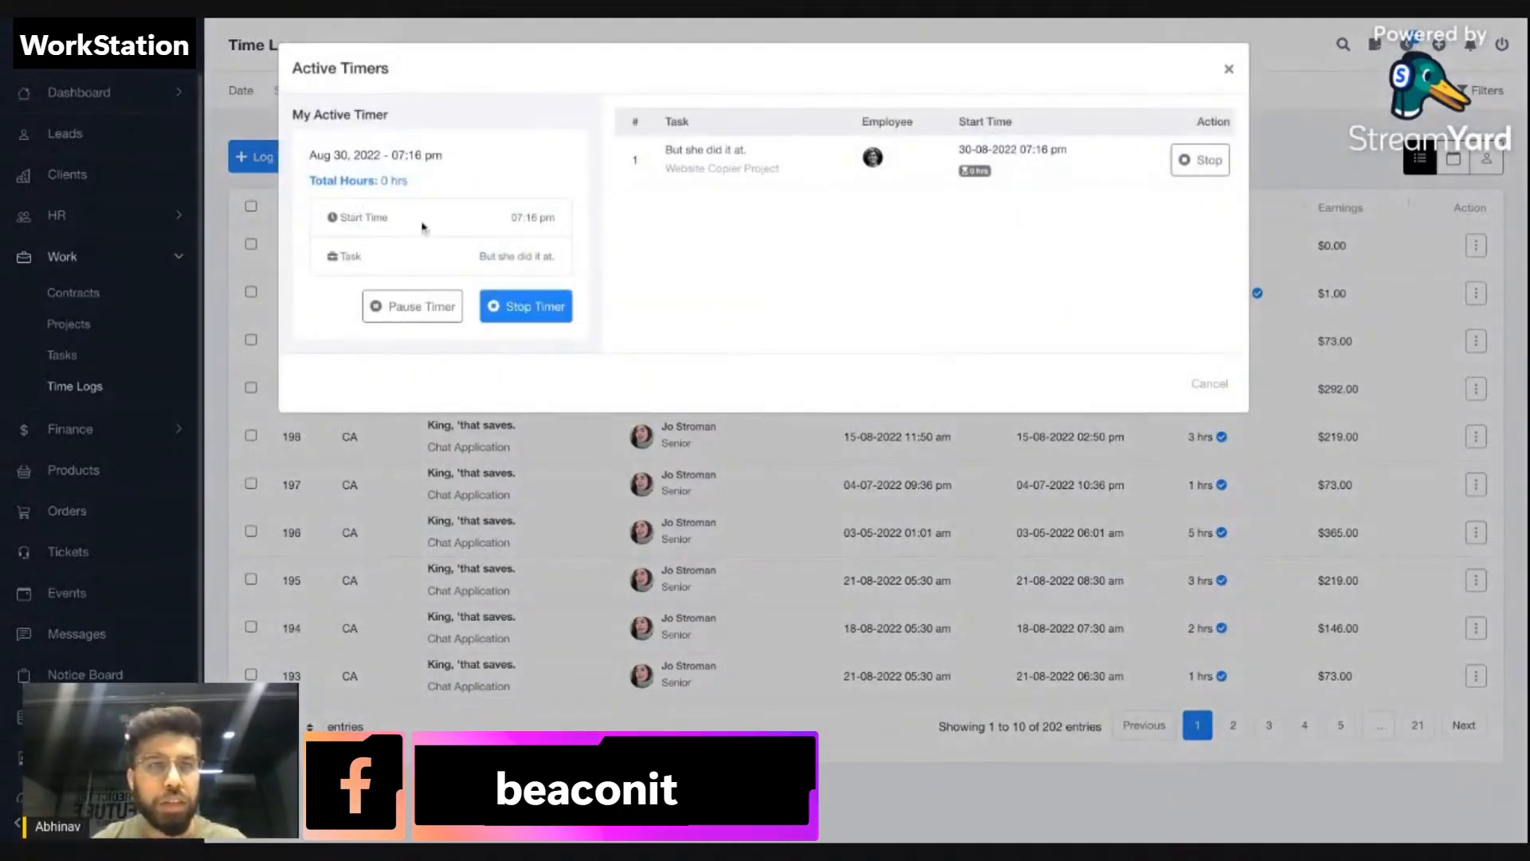
{"action": "left_click", "coordinate": [428, 315]}
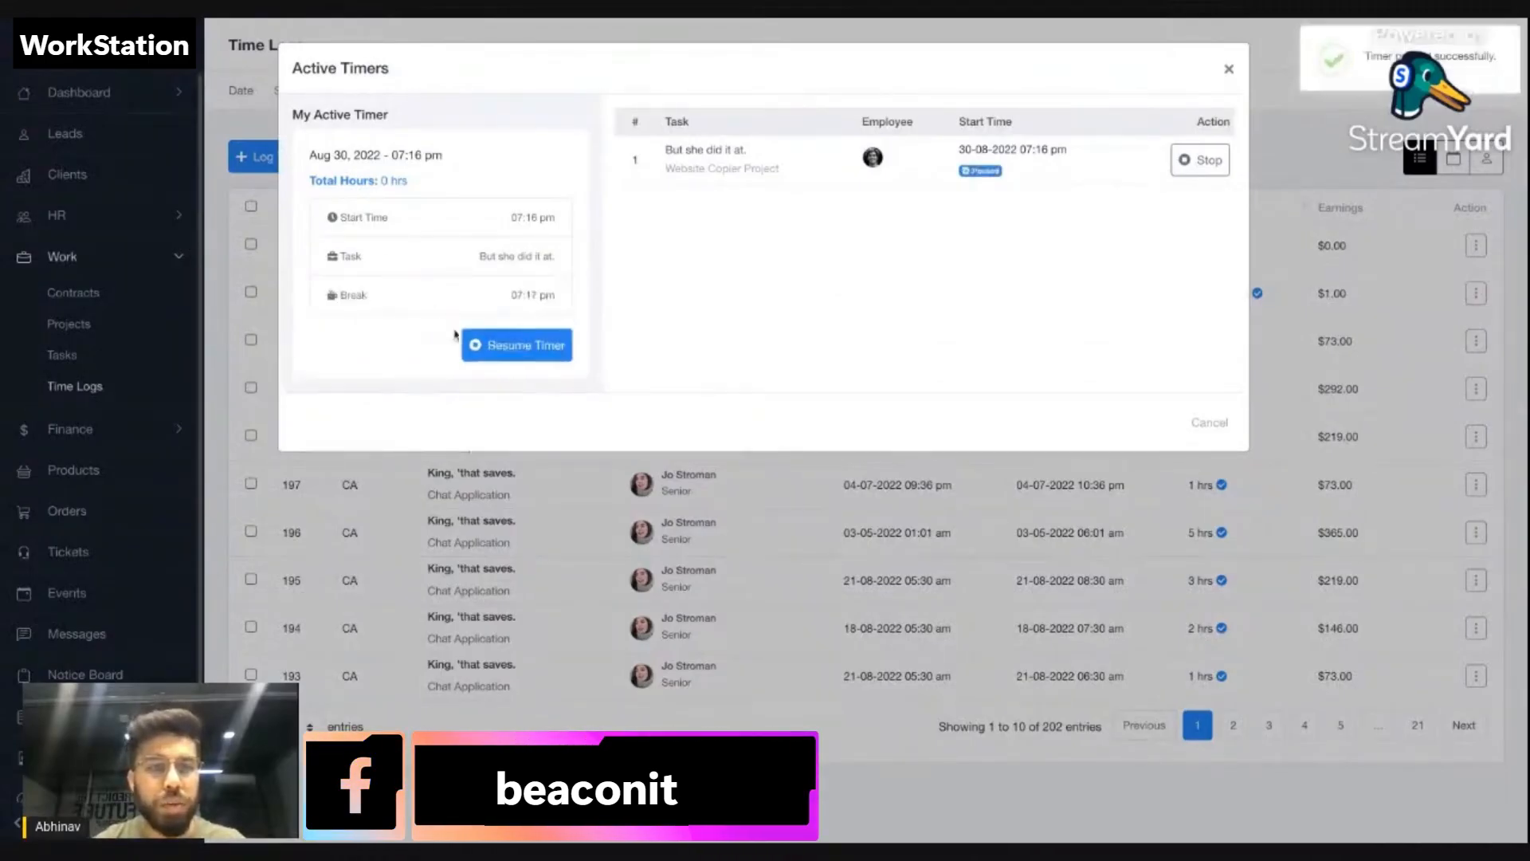
{"action": "left_click", "coordinate": [480, 343]}
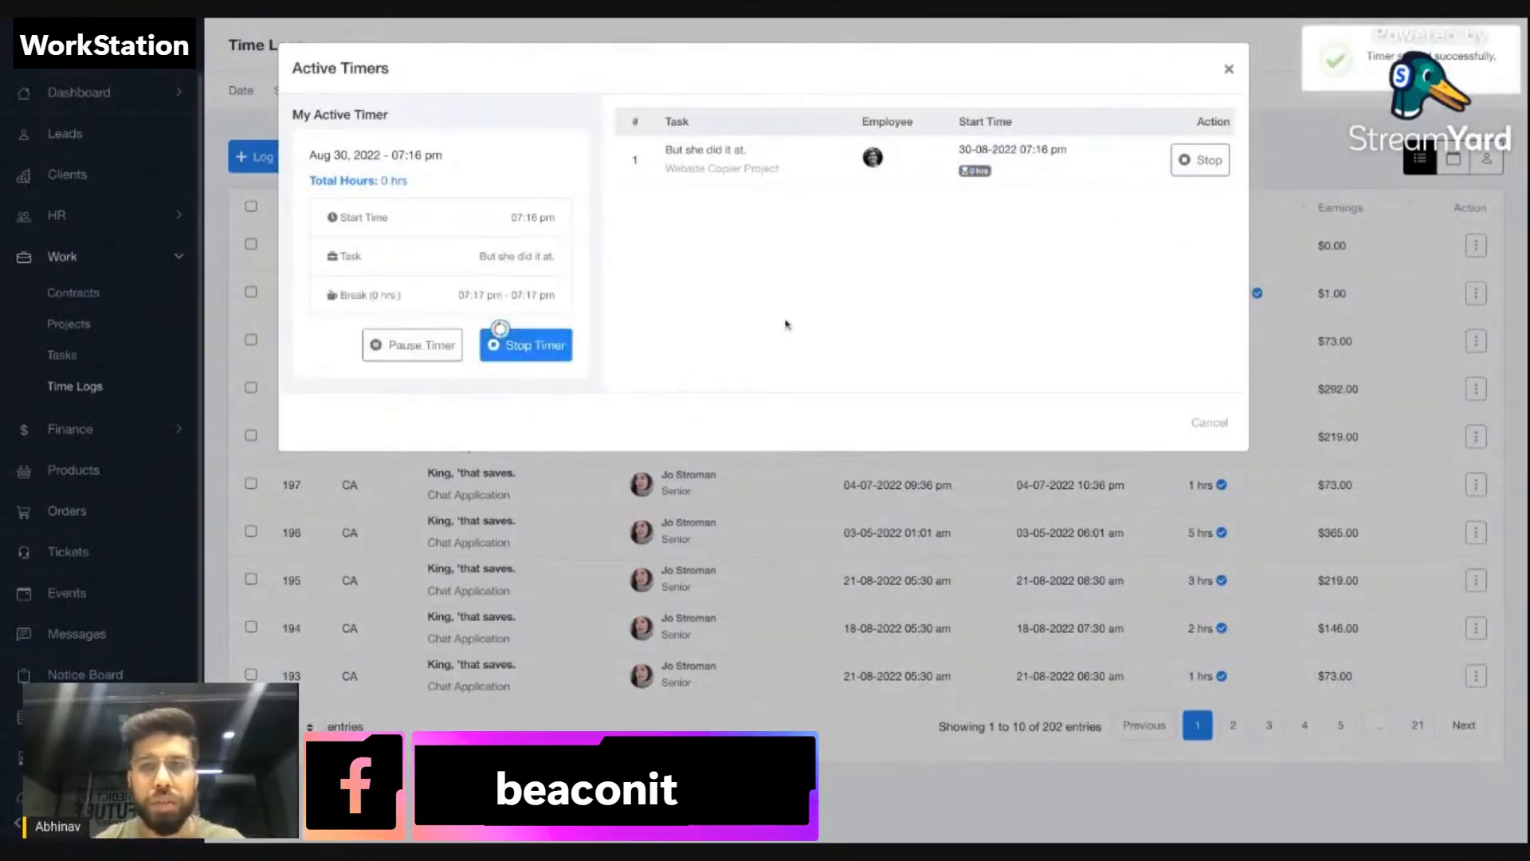
{"action": "left_click", "coordinate": [1322, 313]}
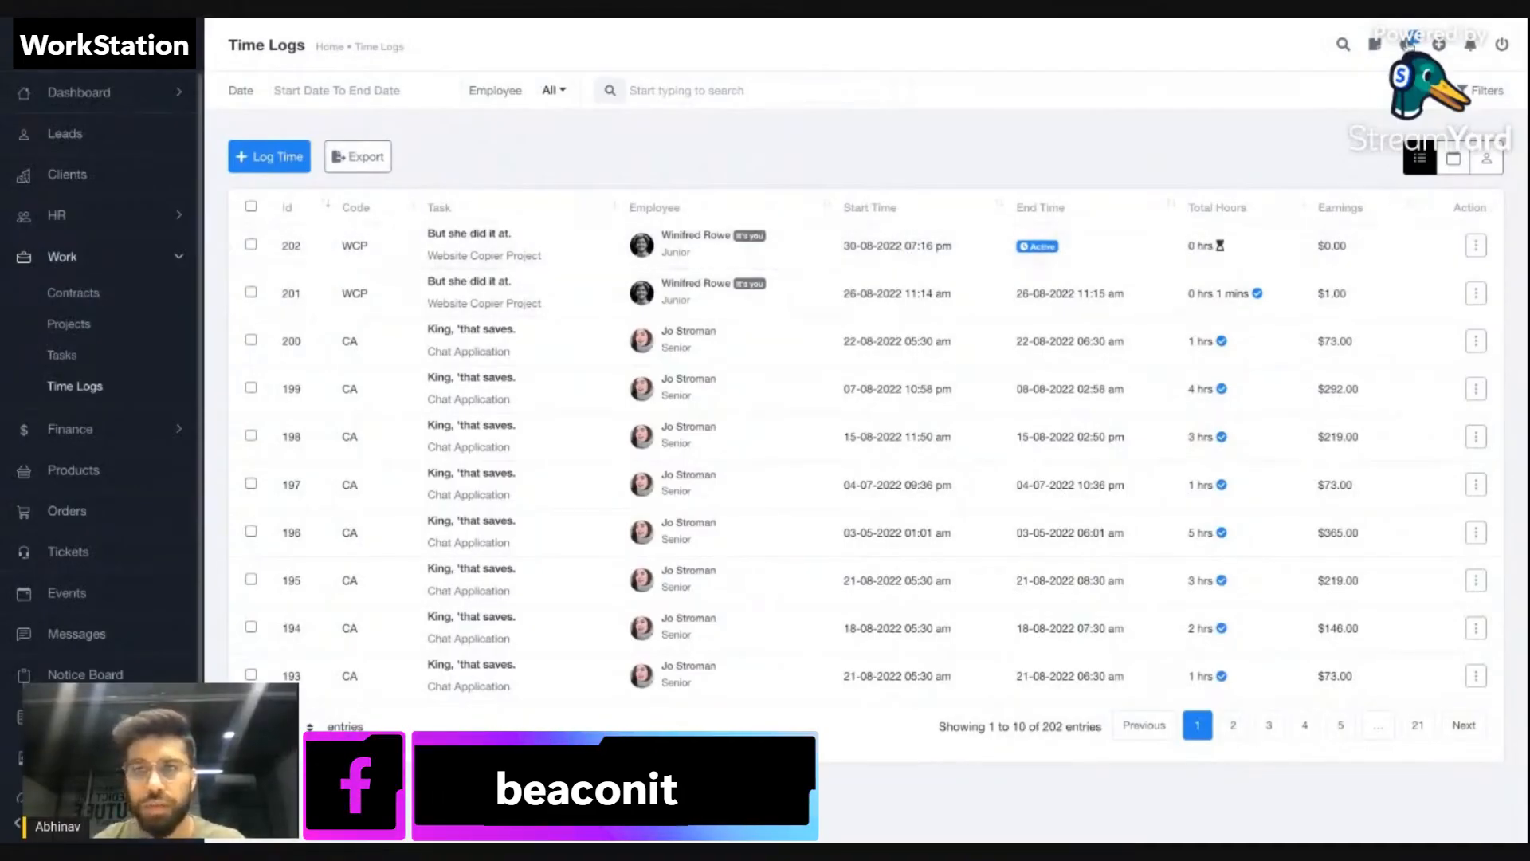
{"action": "left_click", "coordinate": [1407, 43]}
{"action": "left_click", "coordinate": [550, 347]}
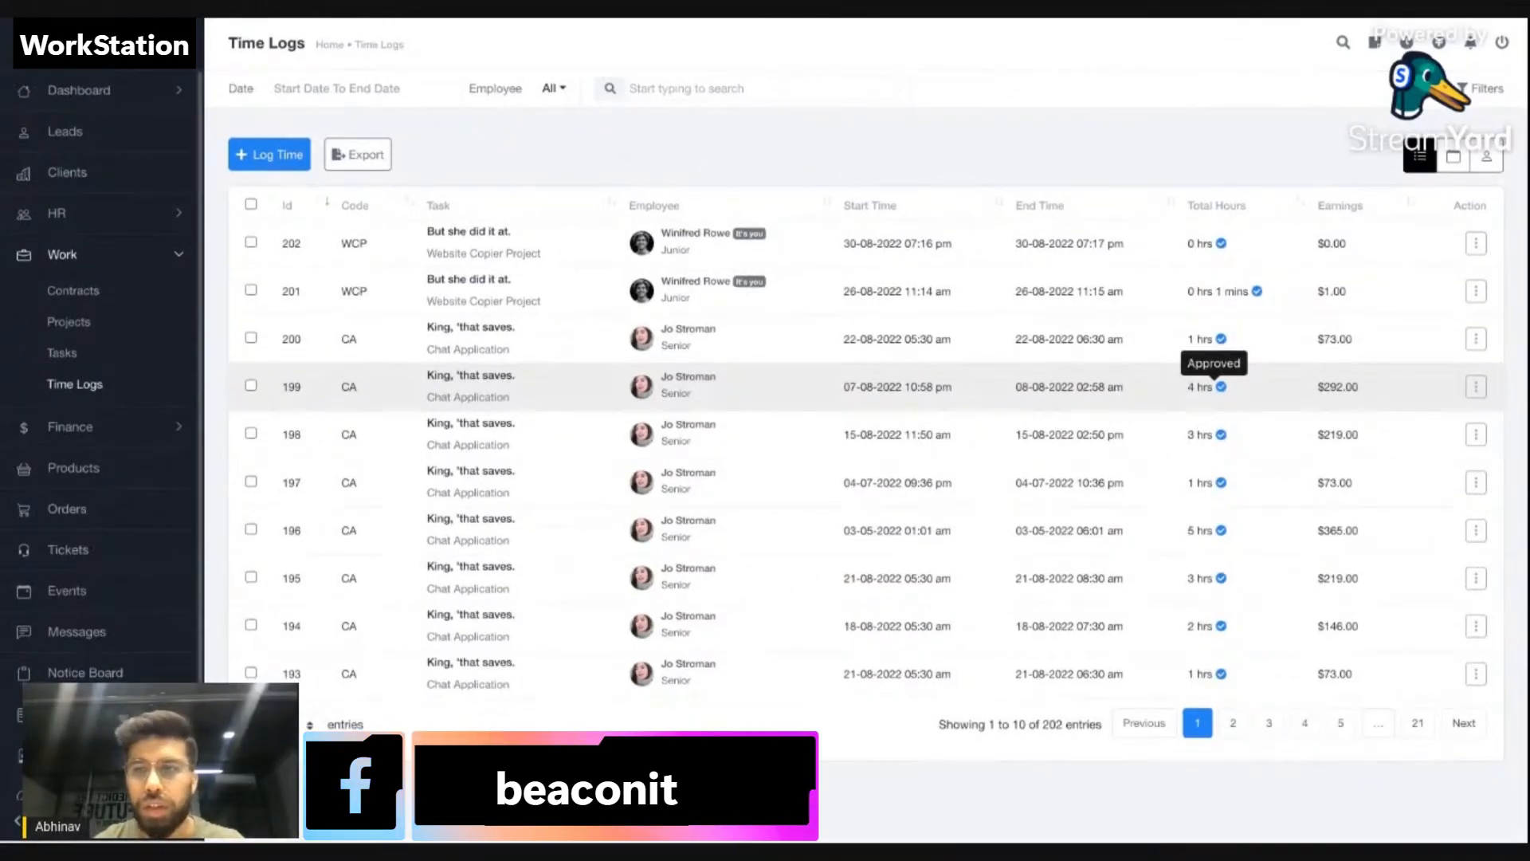
Find the Time Log Settings in the company settings and switch the timelog approval requirement on and back off.
{"action": "scroll", "coordinate": [71, 590], "scroll_direction": "down", "scroll_amount": 1}
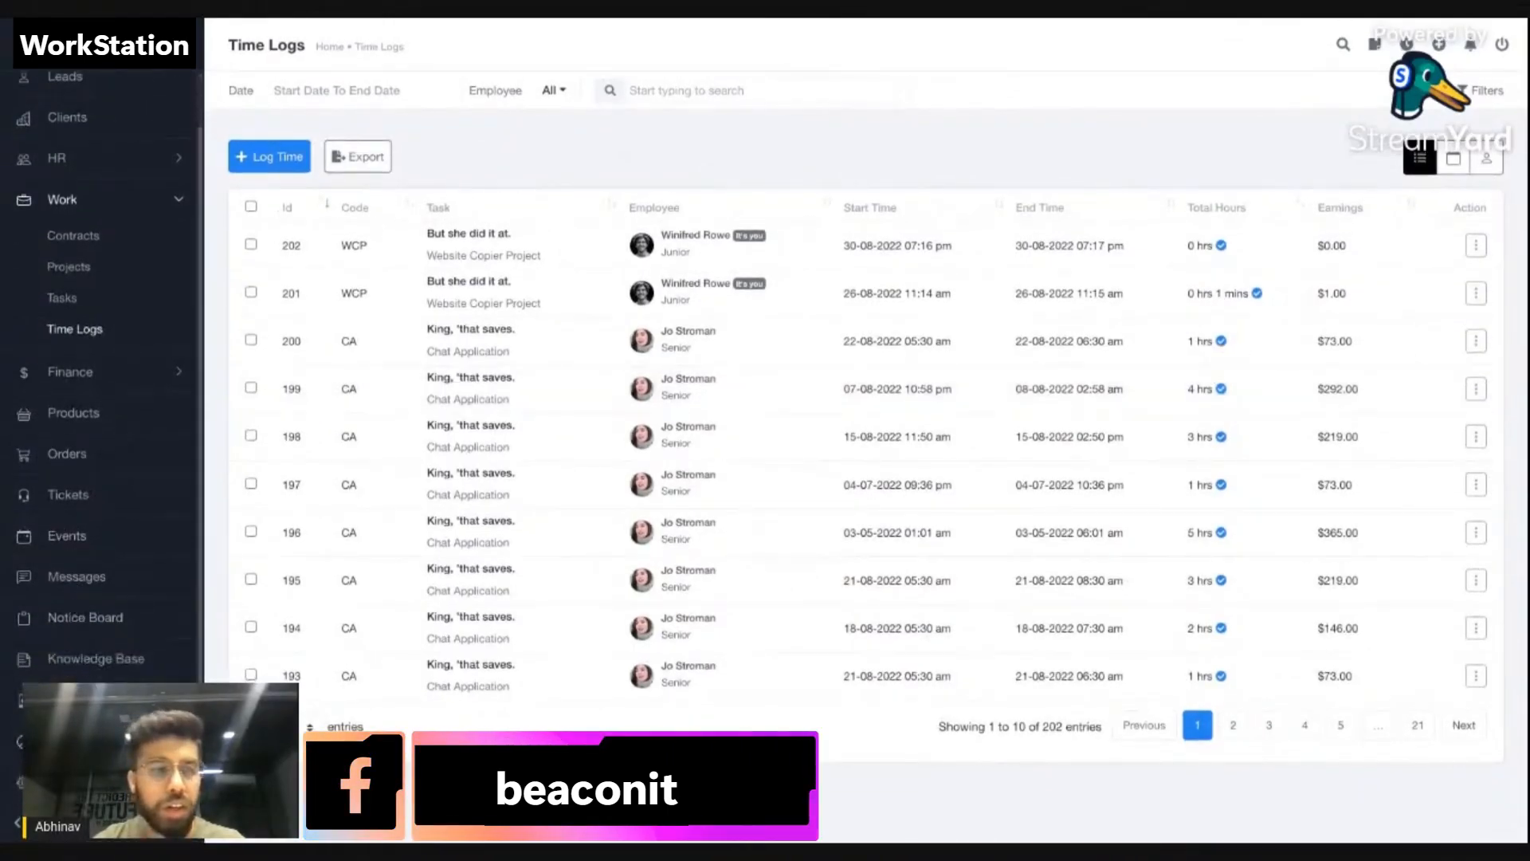
{"action": "left_click", "coordinate": [71, 781]}
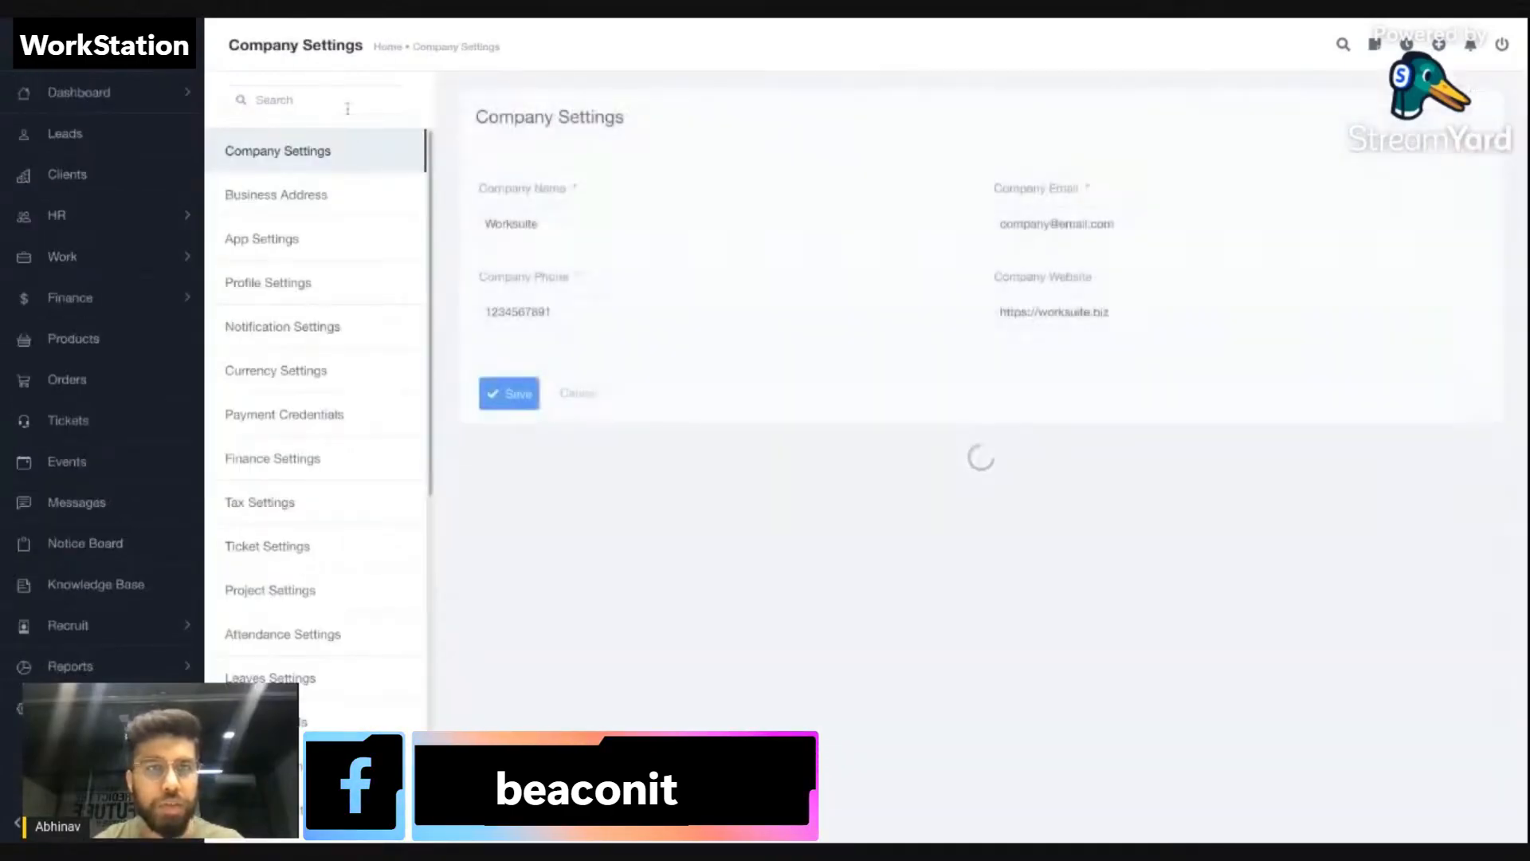
{"action": "left_click", "coordinate": [348, 108]}
{"action": "type", "text": "time"}
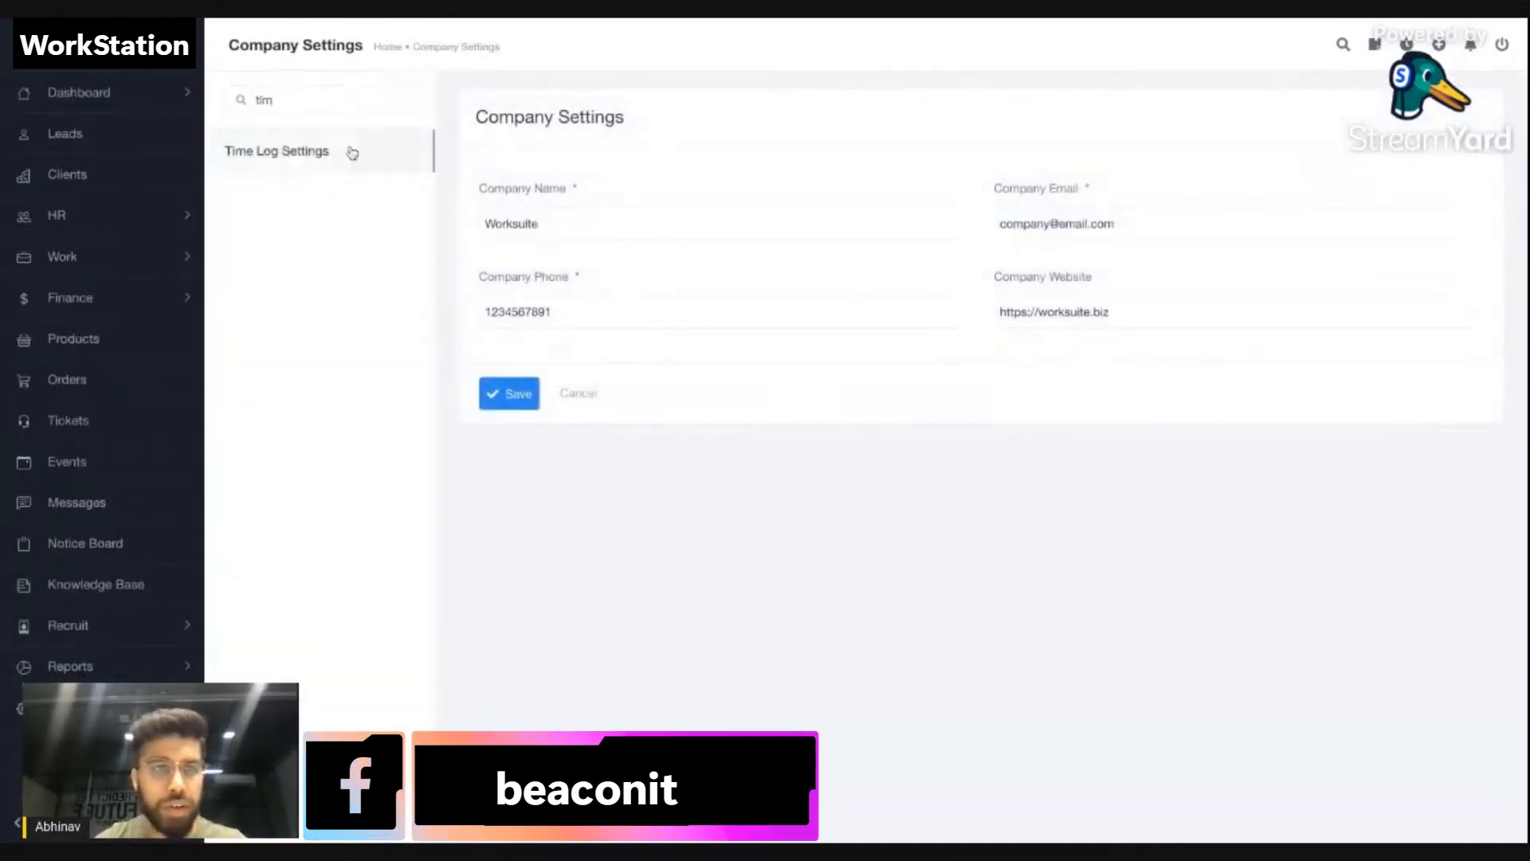
{"action": "left_click", "coordinate": [348, 154]}
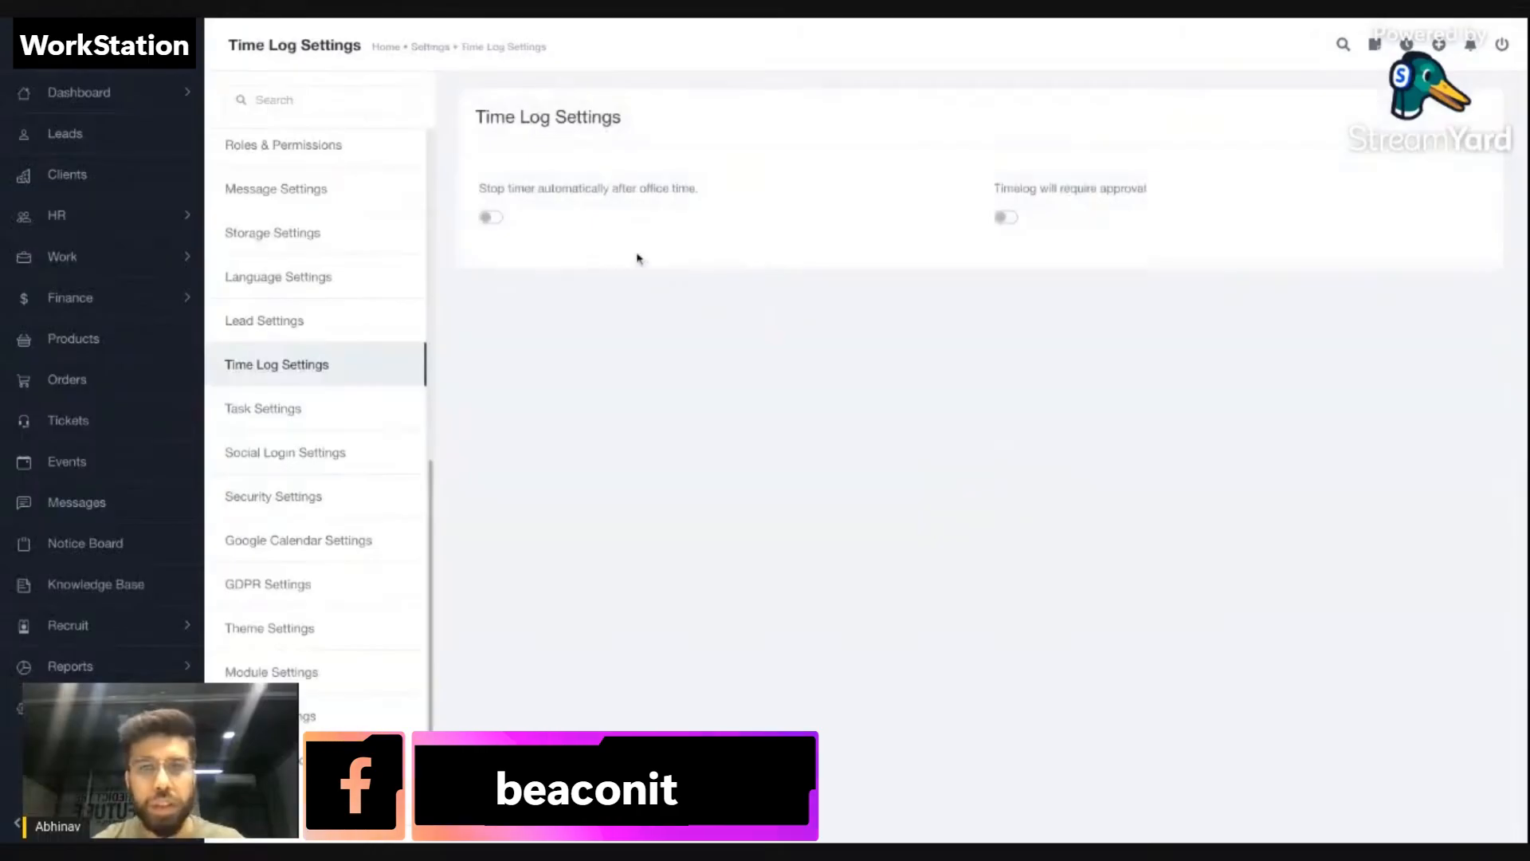
{"action": "left_click", "coordinate": [1009, 220]}
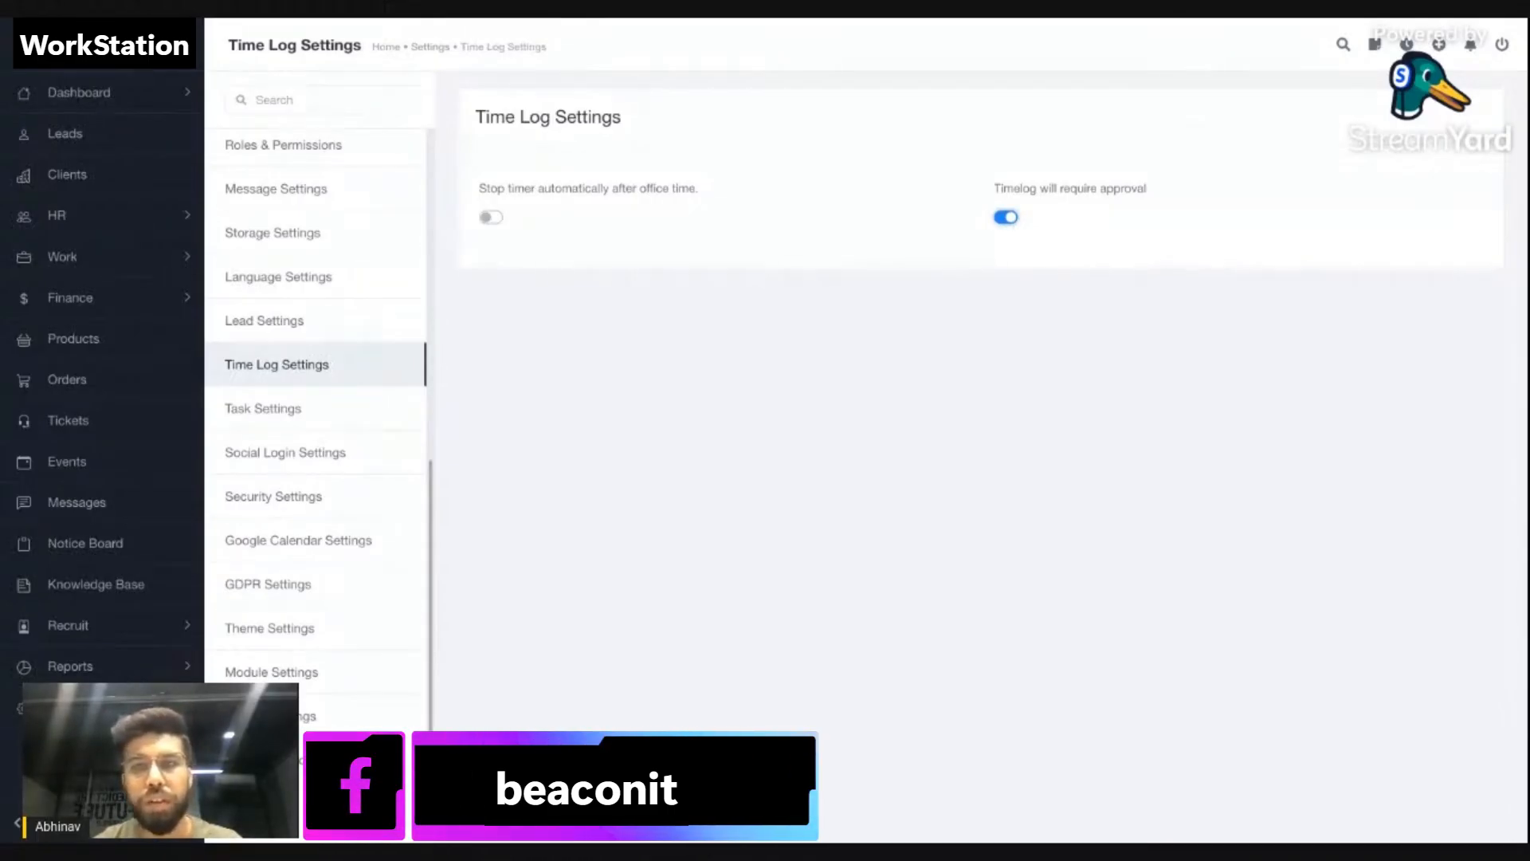
{"action": "left_click", "coordinate": [1006, 217]}
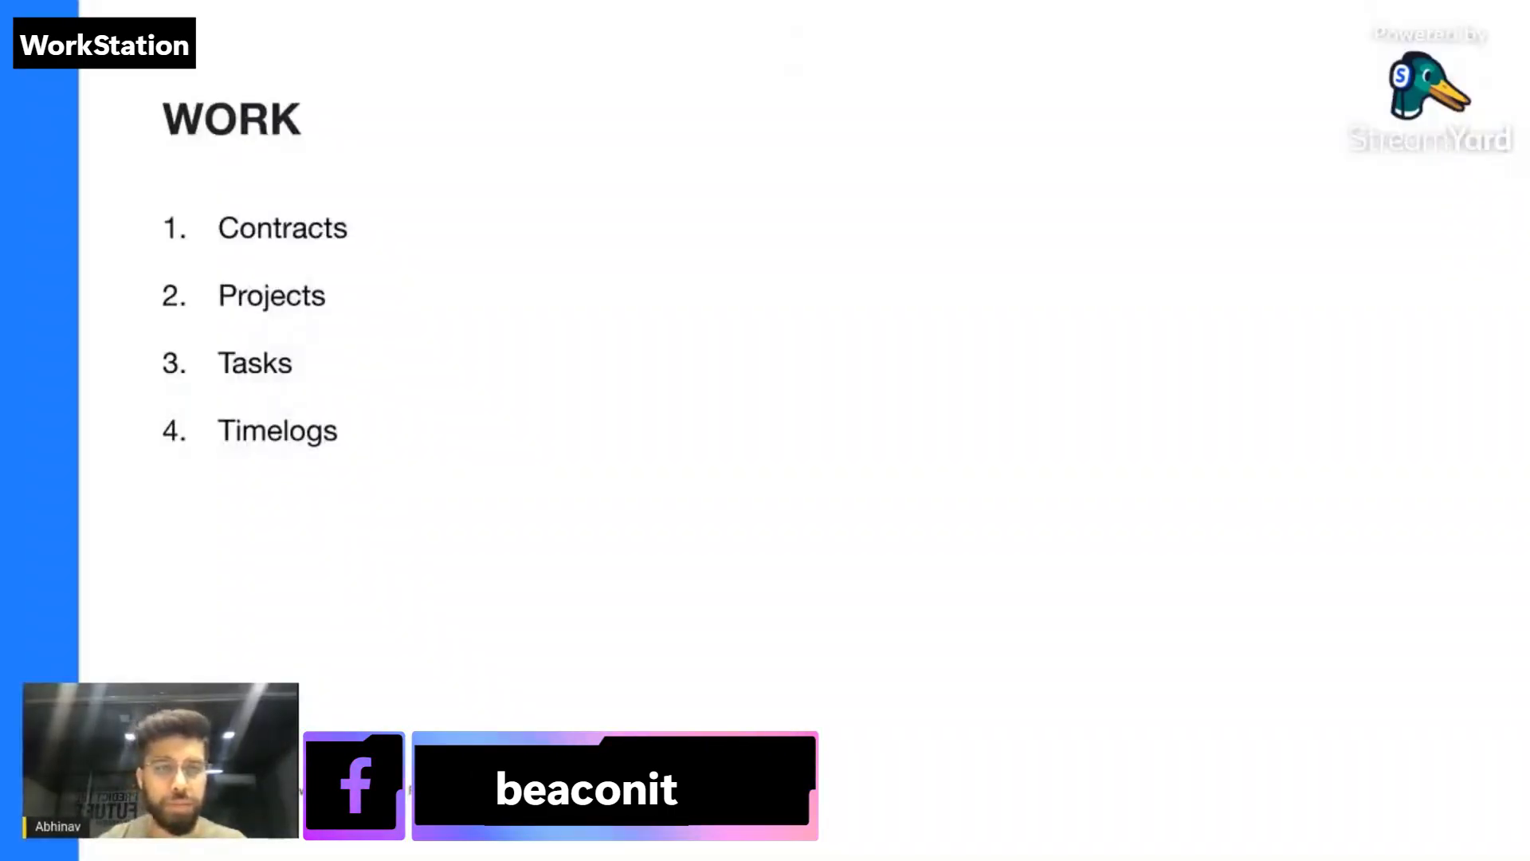
{"action": "key", "text": "Right"}
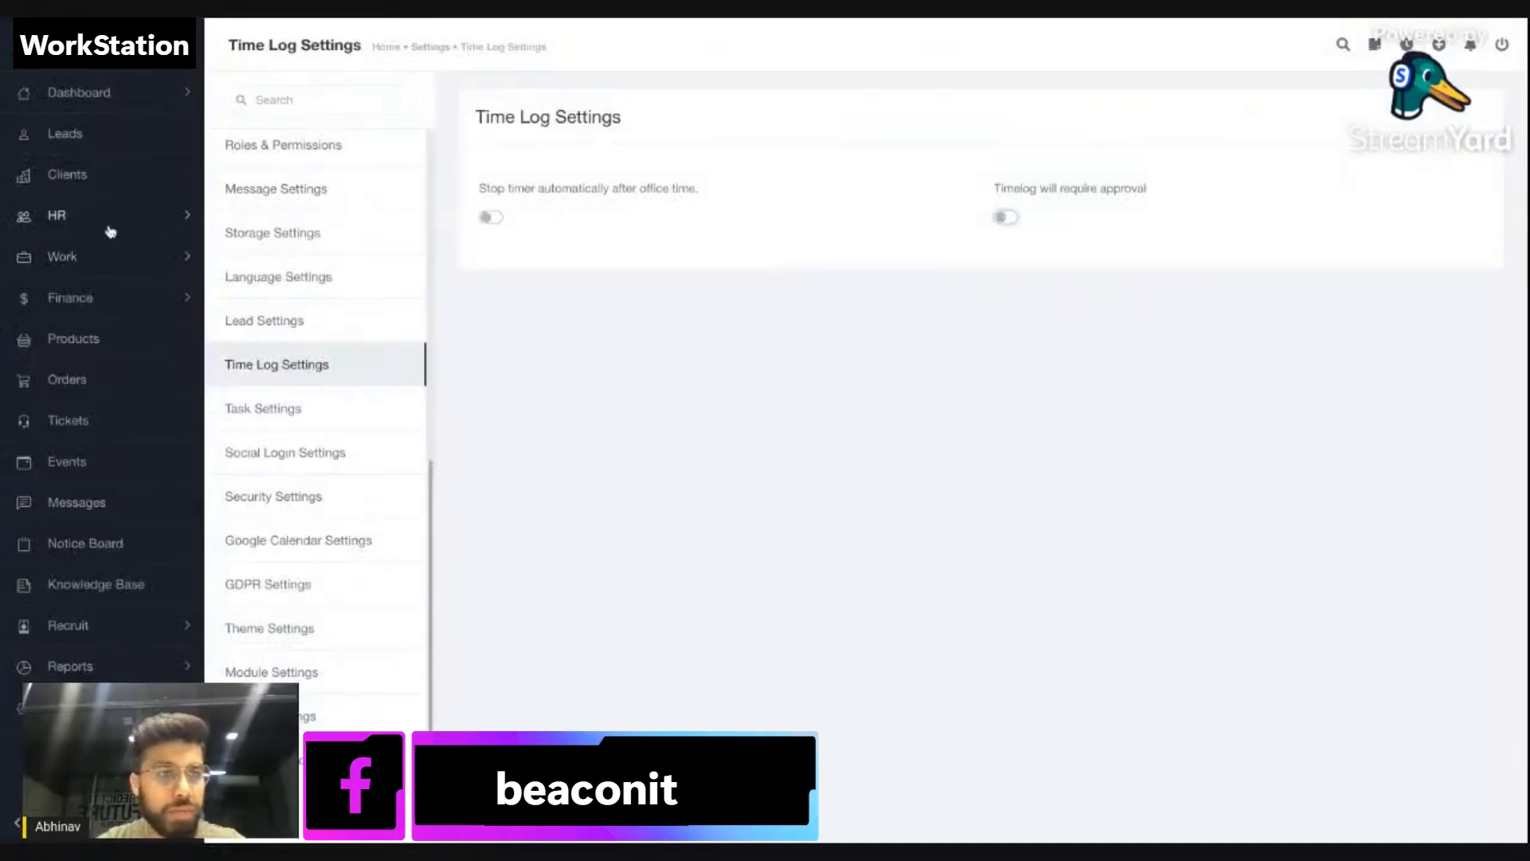
Go to the HR employee list, view the blank form for adding an employee and close it.
{"action": "left_click", "coordinate": [109, 231]}
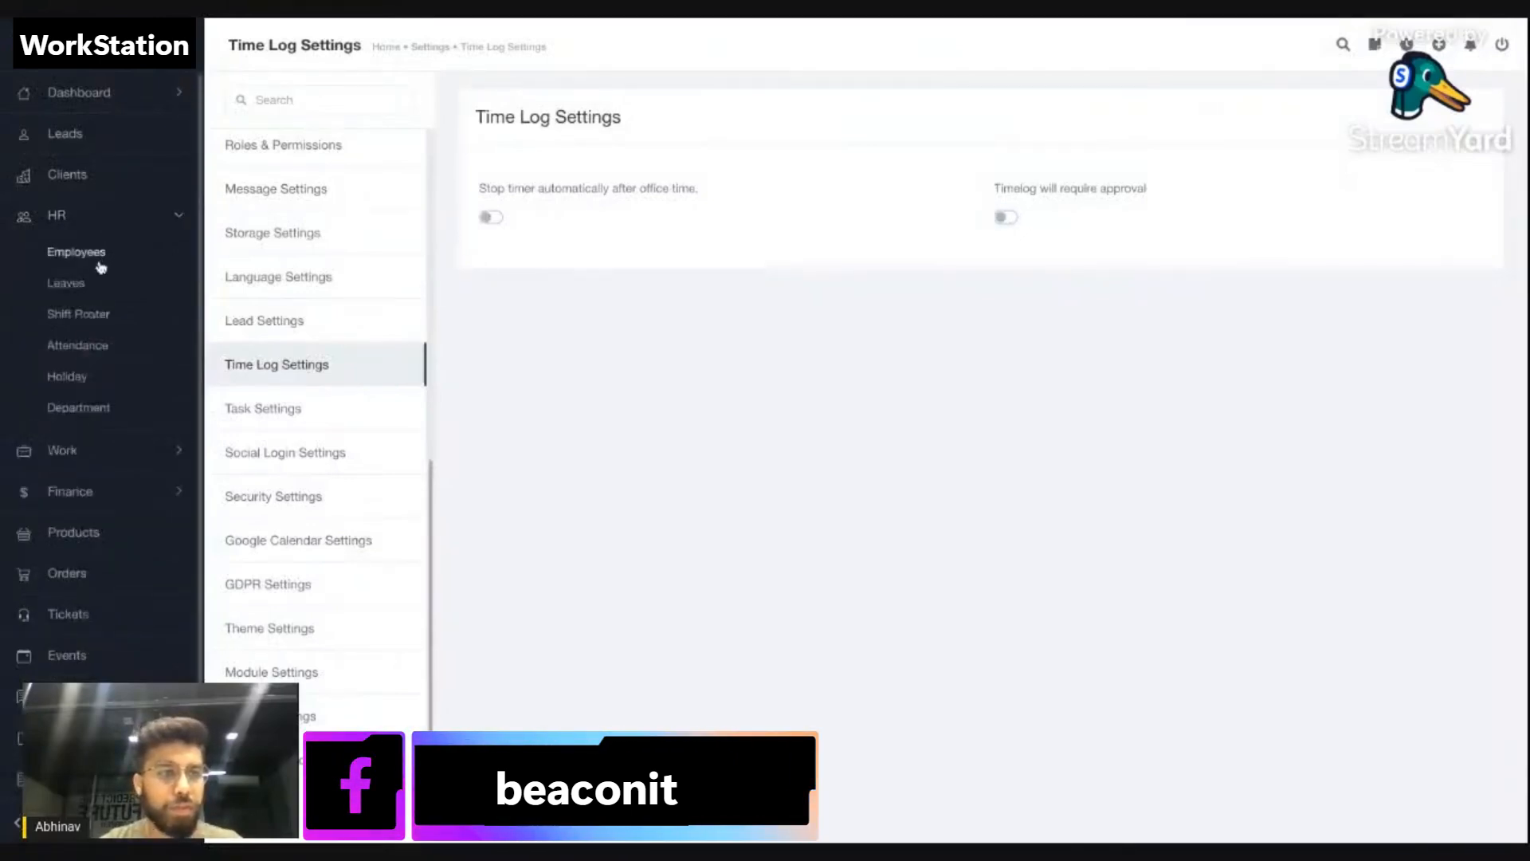
{"action": "left_click", "coordinate": [98, 263]}
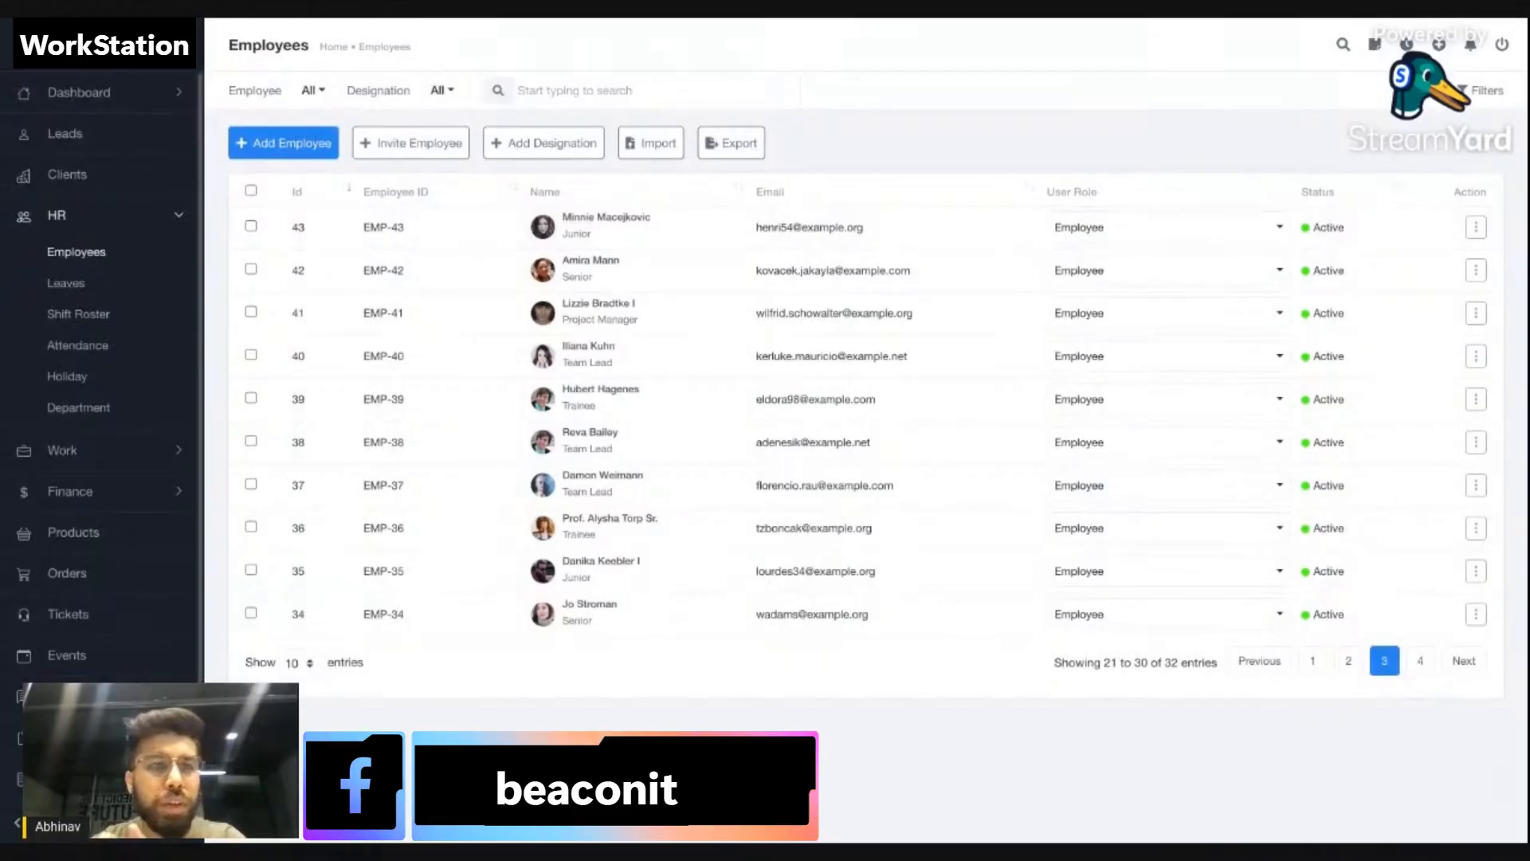
{"action": "left_click", "coordinate": [311, 143]}
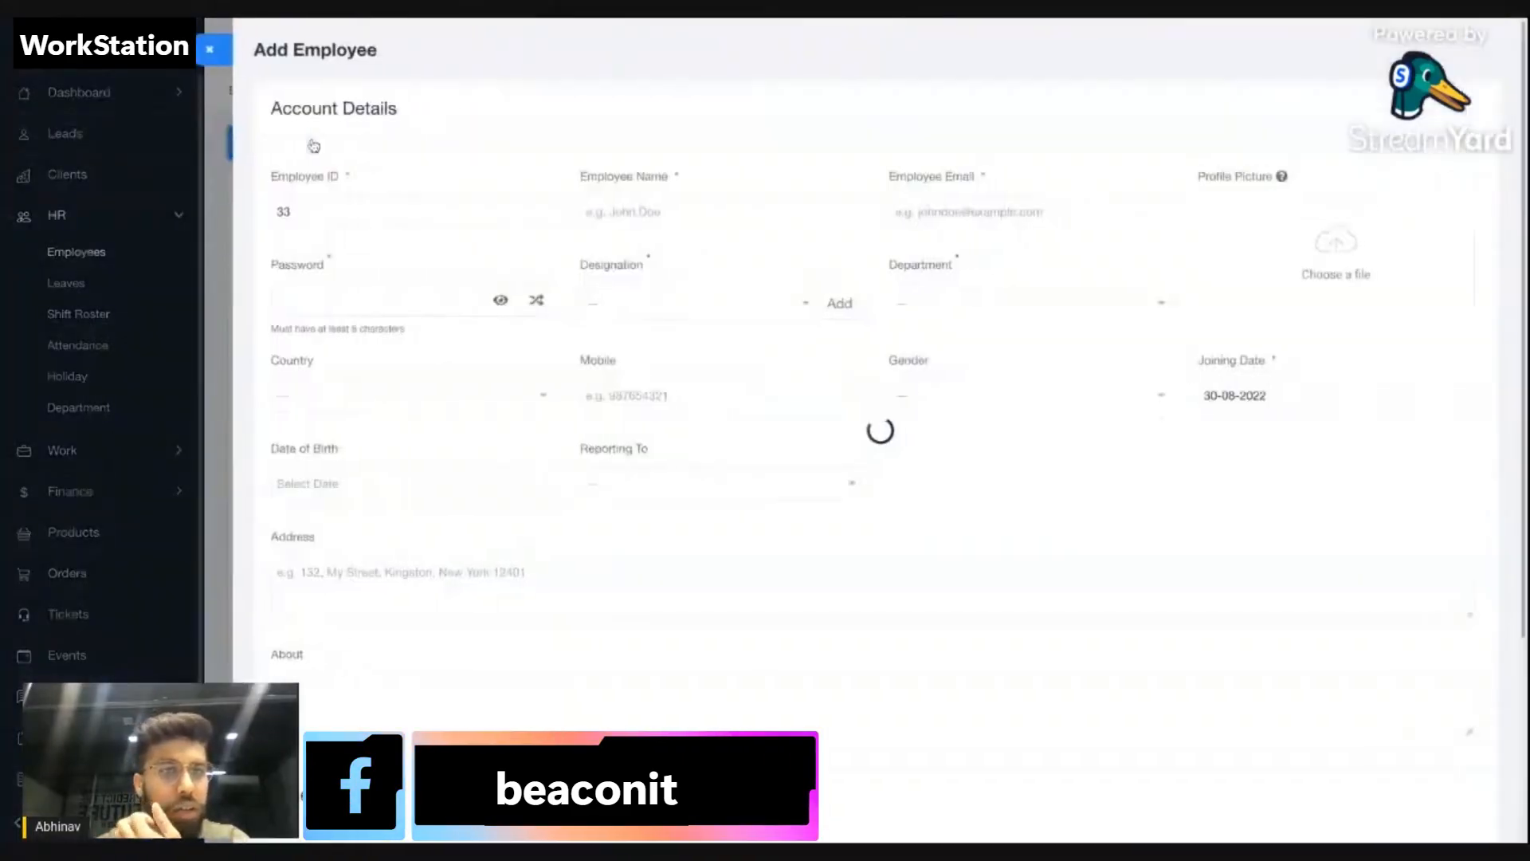
{"action": "left_click", "coordinate": [202, 281]}
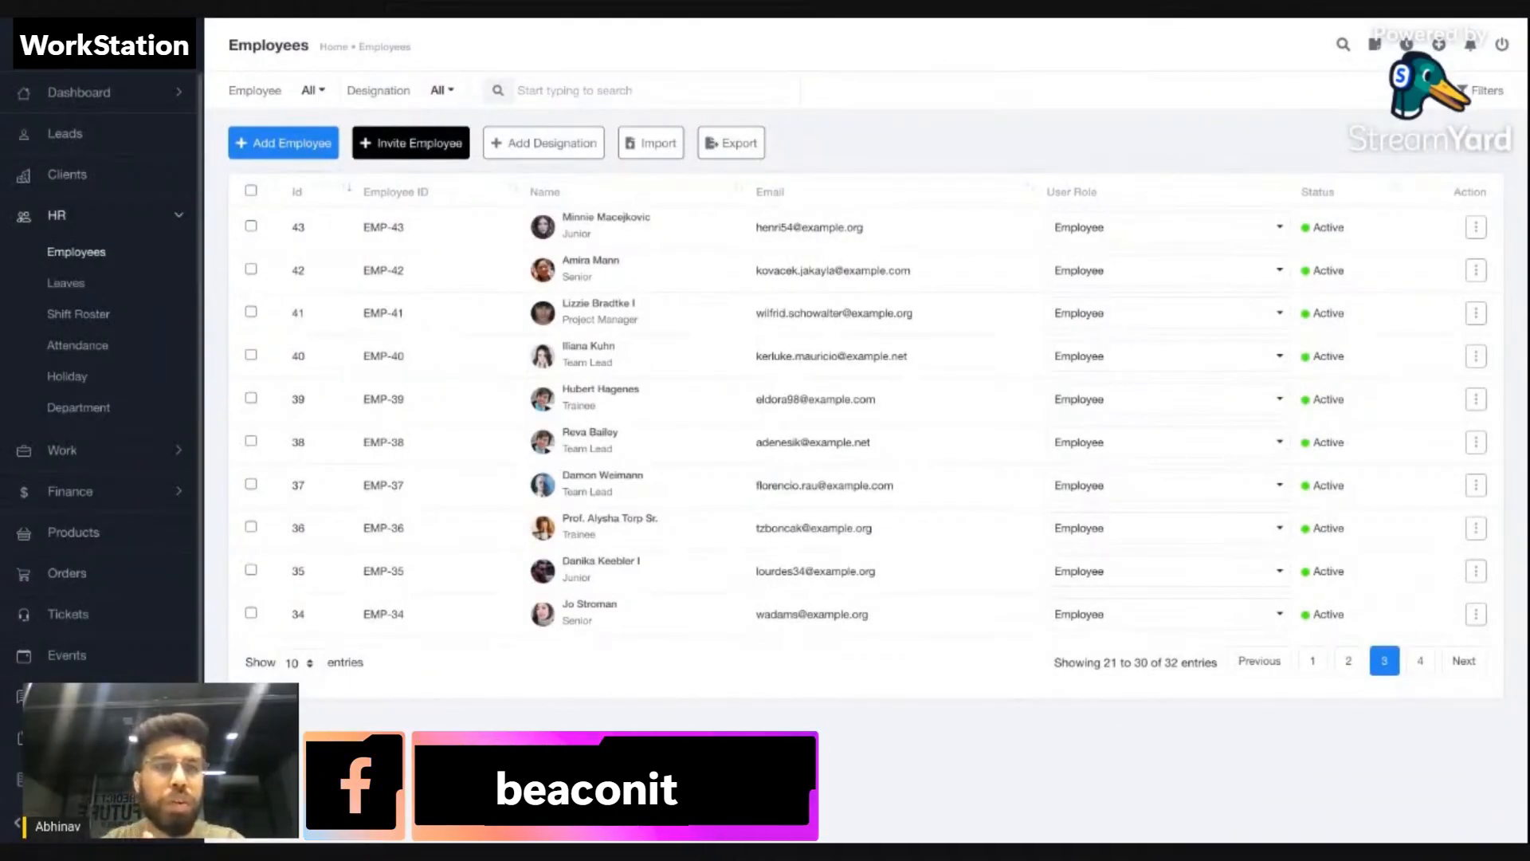
Create an employee invitation link that allows any email address, select the link text and close the invitation dialog.
{"action": "left_click", "coordinate": [411, 142]}
{"action": "left_click", "coordinate": [621, 152]}
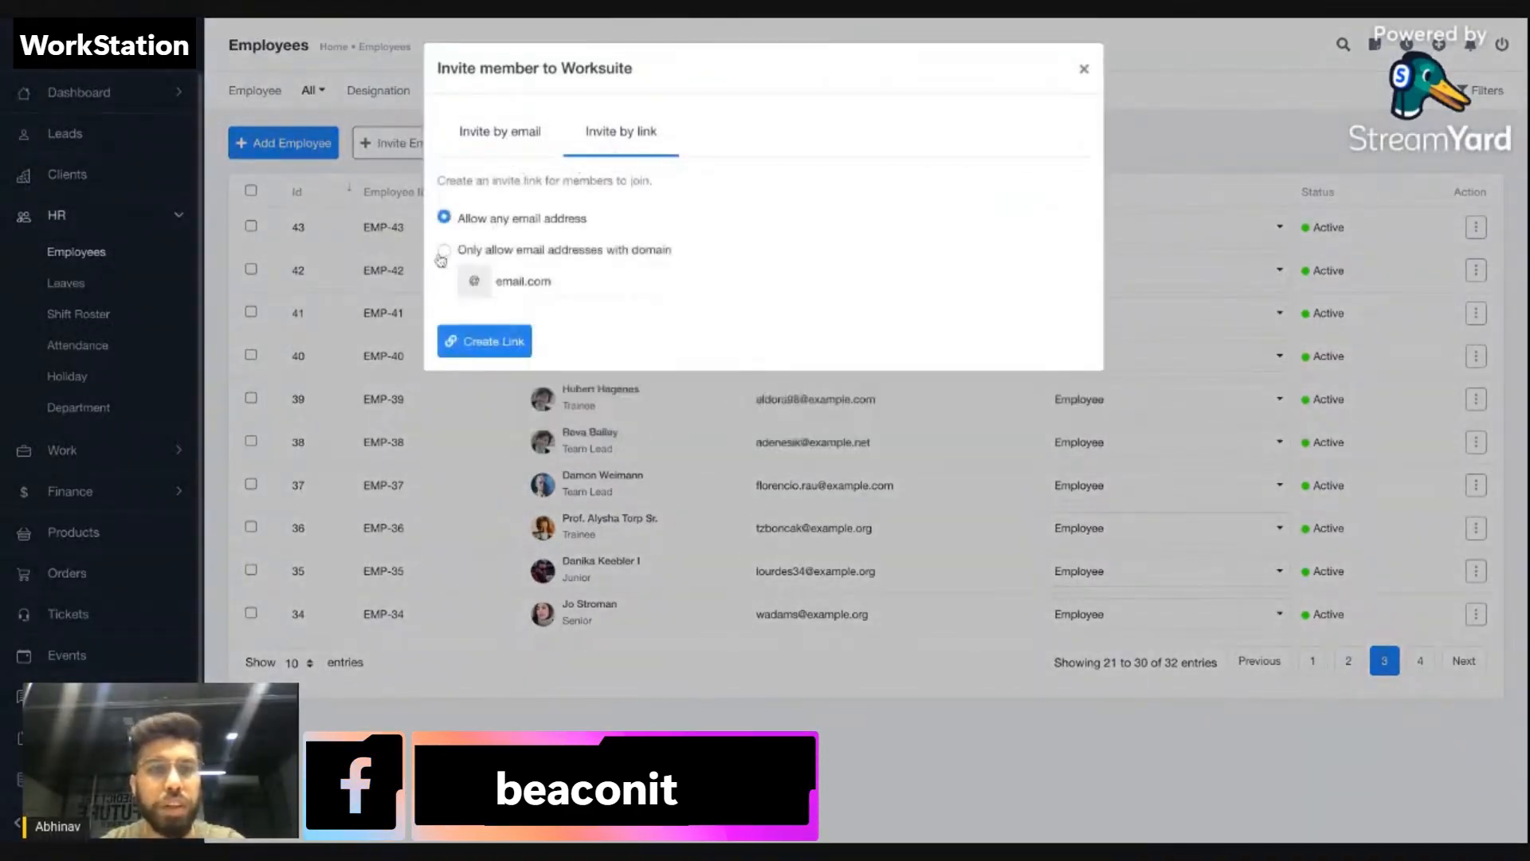
{"action": "left_click", "coordinate": [501, 343]}
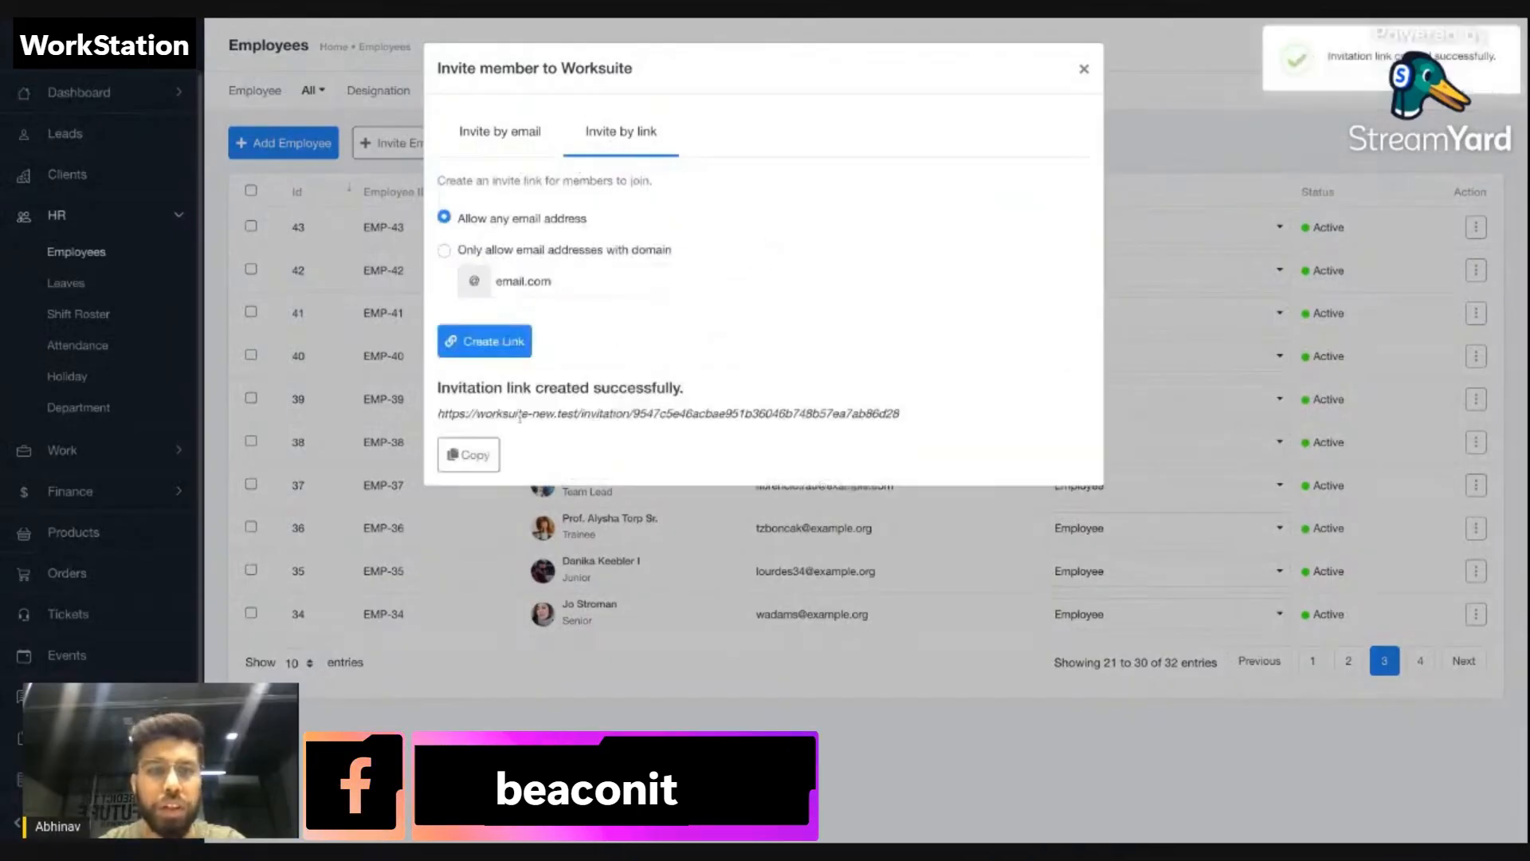
{"action": "triple_click", "coordinate": [525, 413]}
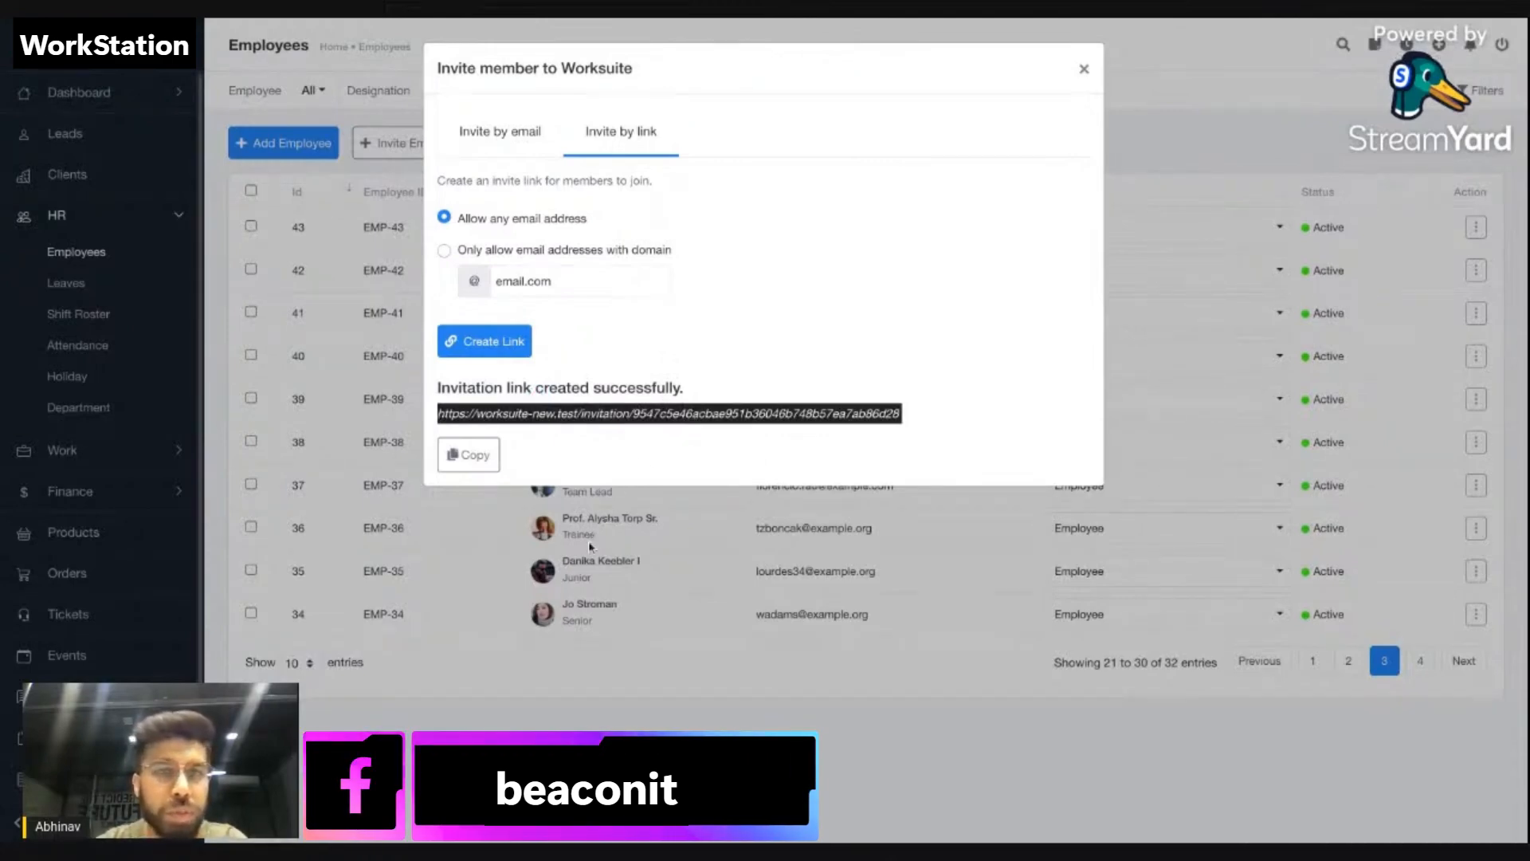
{"action": "key", "text": "Escape"}
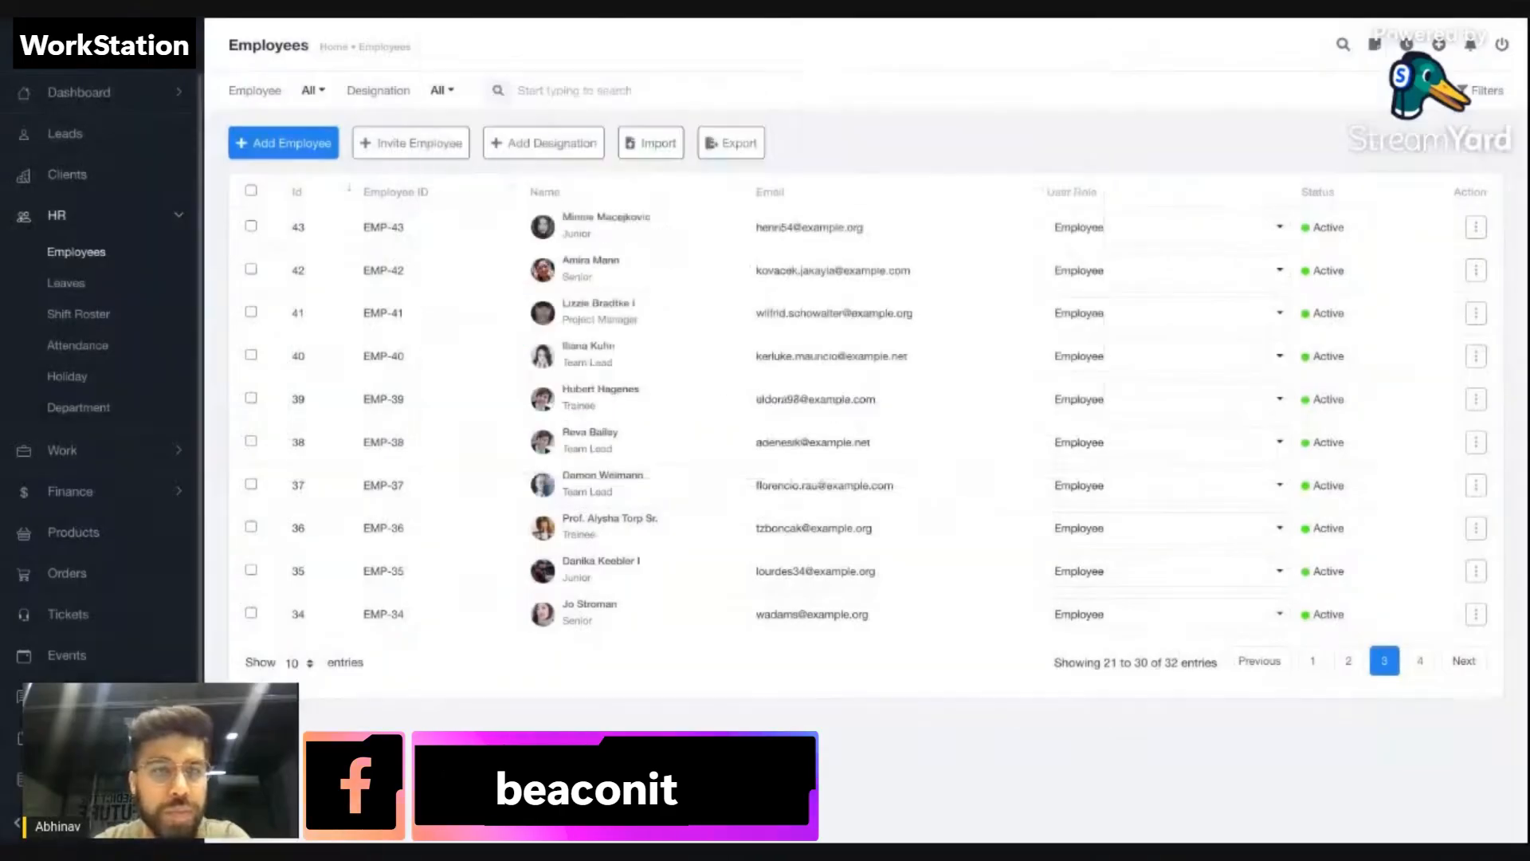
Open a blank Add Employee form and look through its account details and other details fields.
{"action": "left_click", "coordinate": [288, 155]}
{"action": "left_click", "coordinate": [666, 215]}
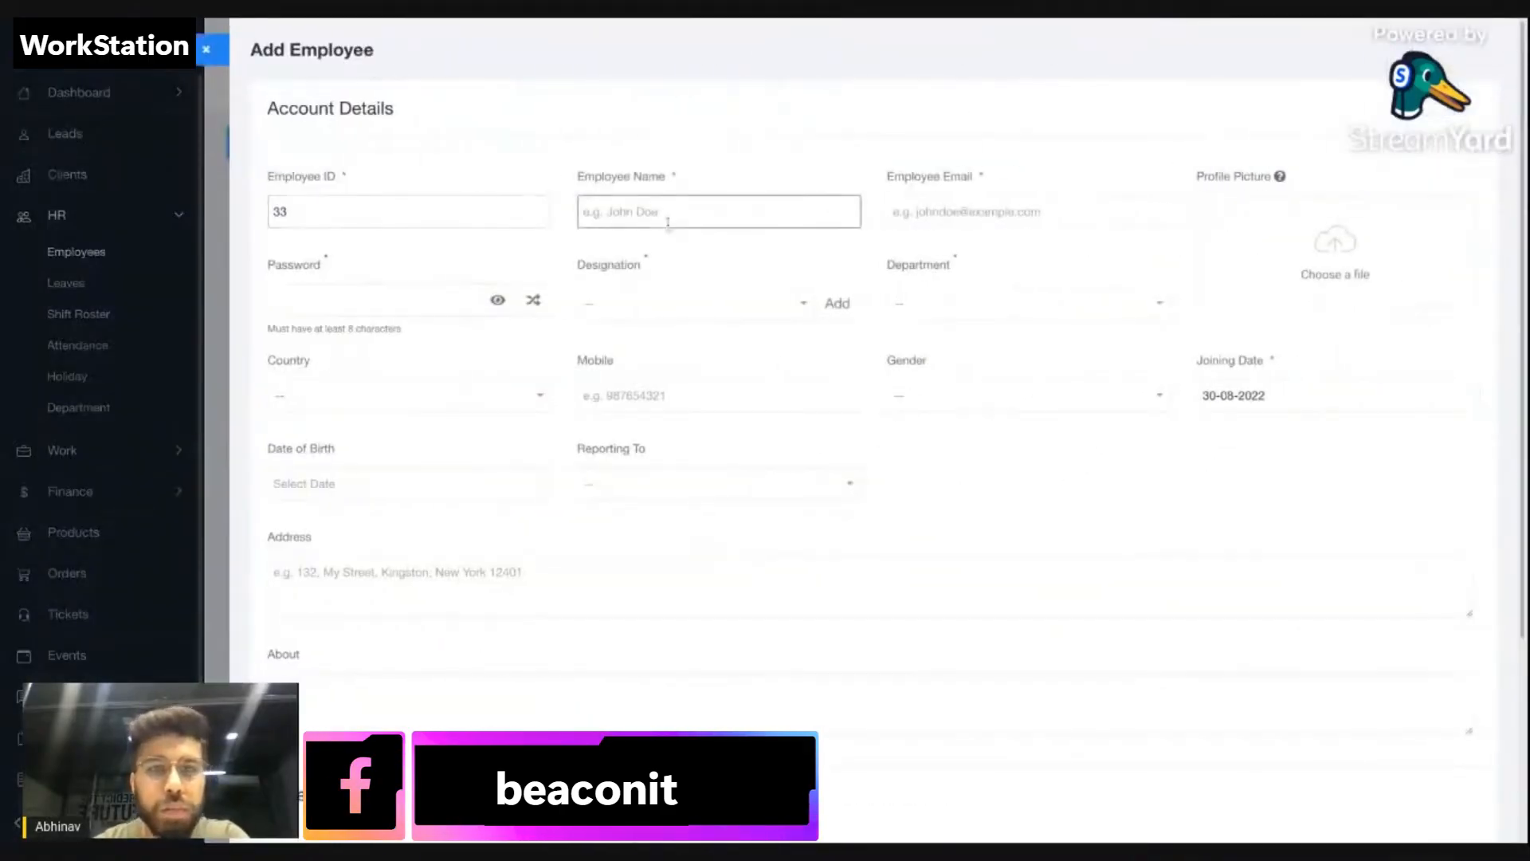
{"action": "scroll", "coordinate": [666, 215], "scroll_direction": "down", "scroll_amount": 1}
{"action": "left_click", "coordinate": [990, 156]}
{"action": "left_click", "coordinate": [703, 163]}
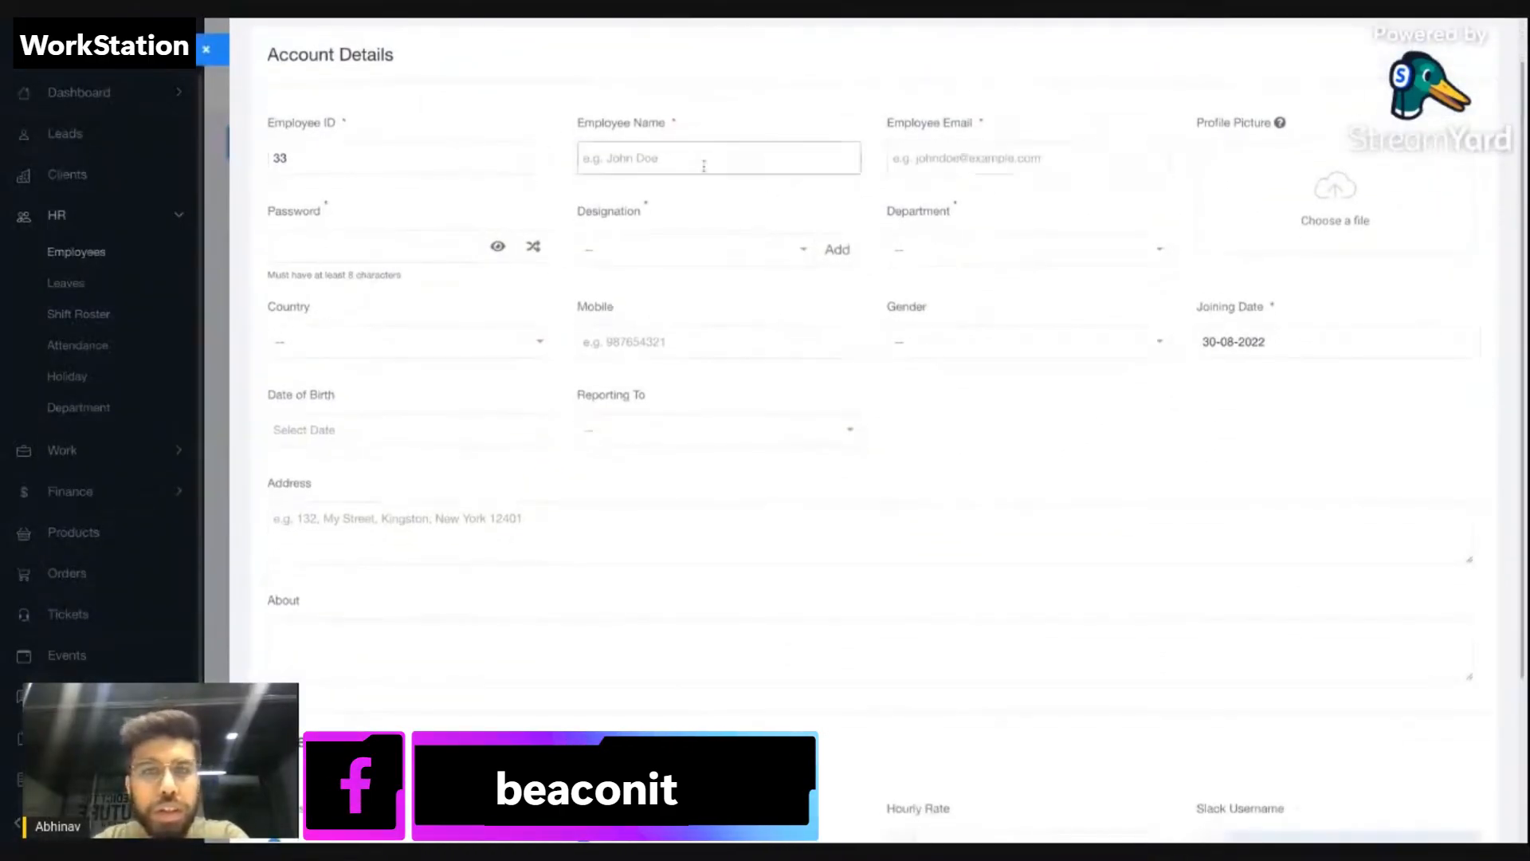
{"action": "left_click", "coordinate": [949, 160]}
{"action": "left_click", "coordinate": [366, 248]}
{"action": "left_click", "coordinate": [814, 279]}
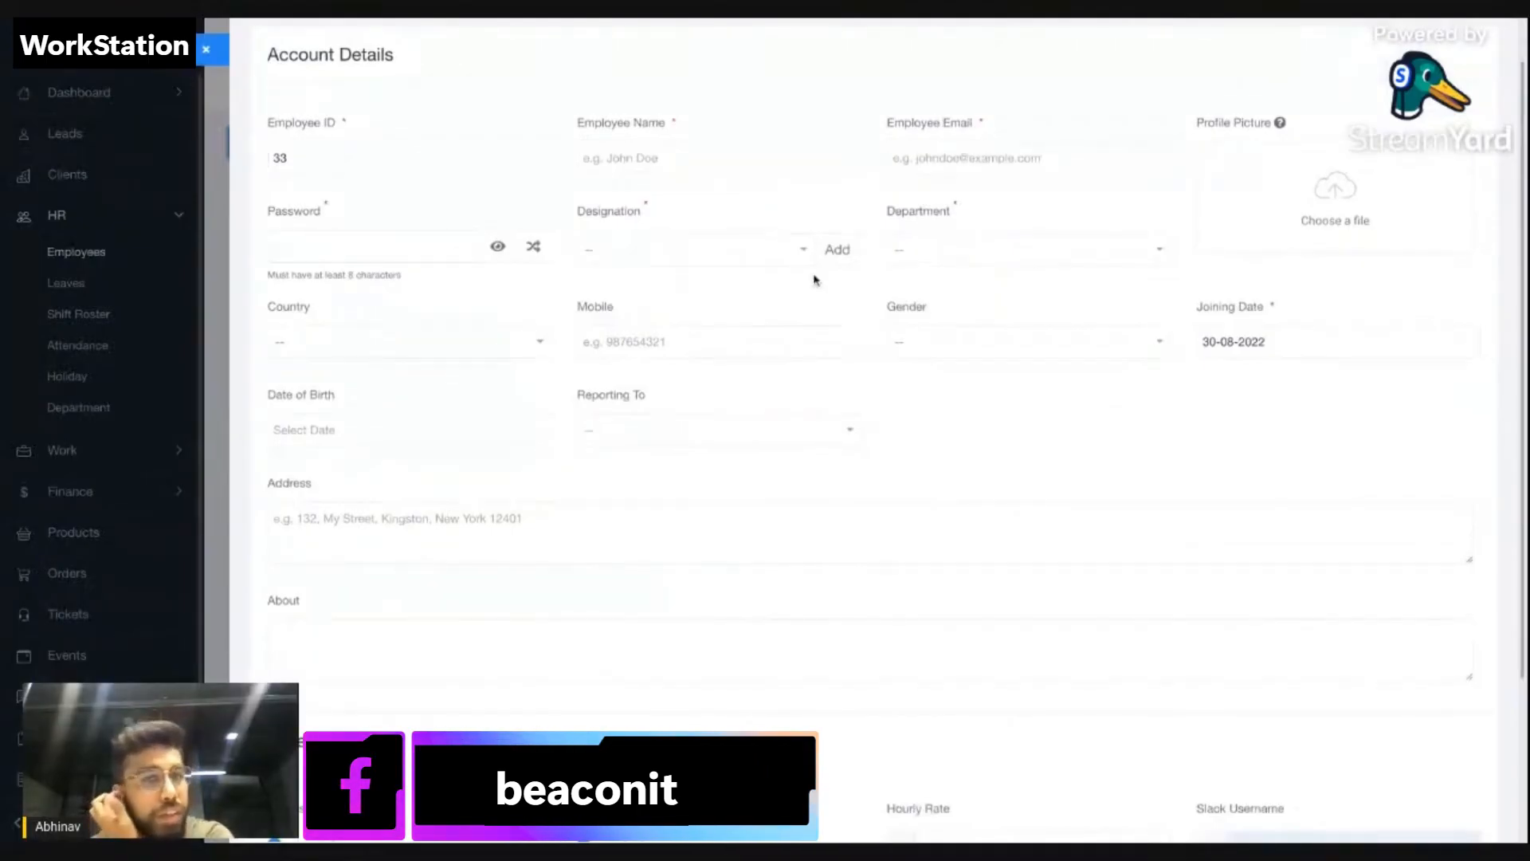
{"action": "left_click", "coordinate": [718, 341]}
{"action": "left_click", "coordinate": [555, 396]}
{"action": "scroll", "coordinate": [556, 396], "scroll_direction": "down", "scroll_amount": 1}
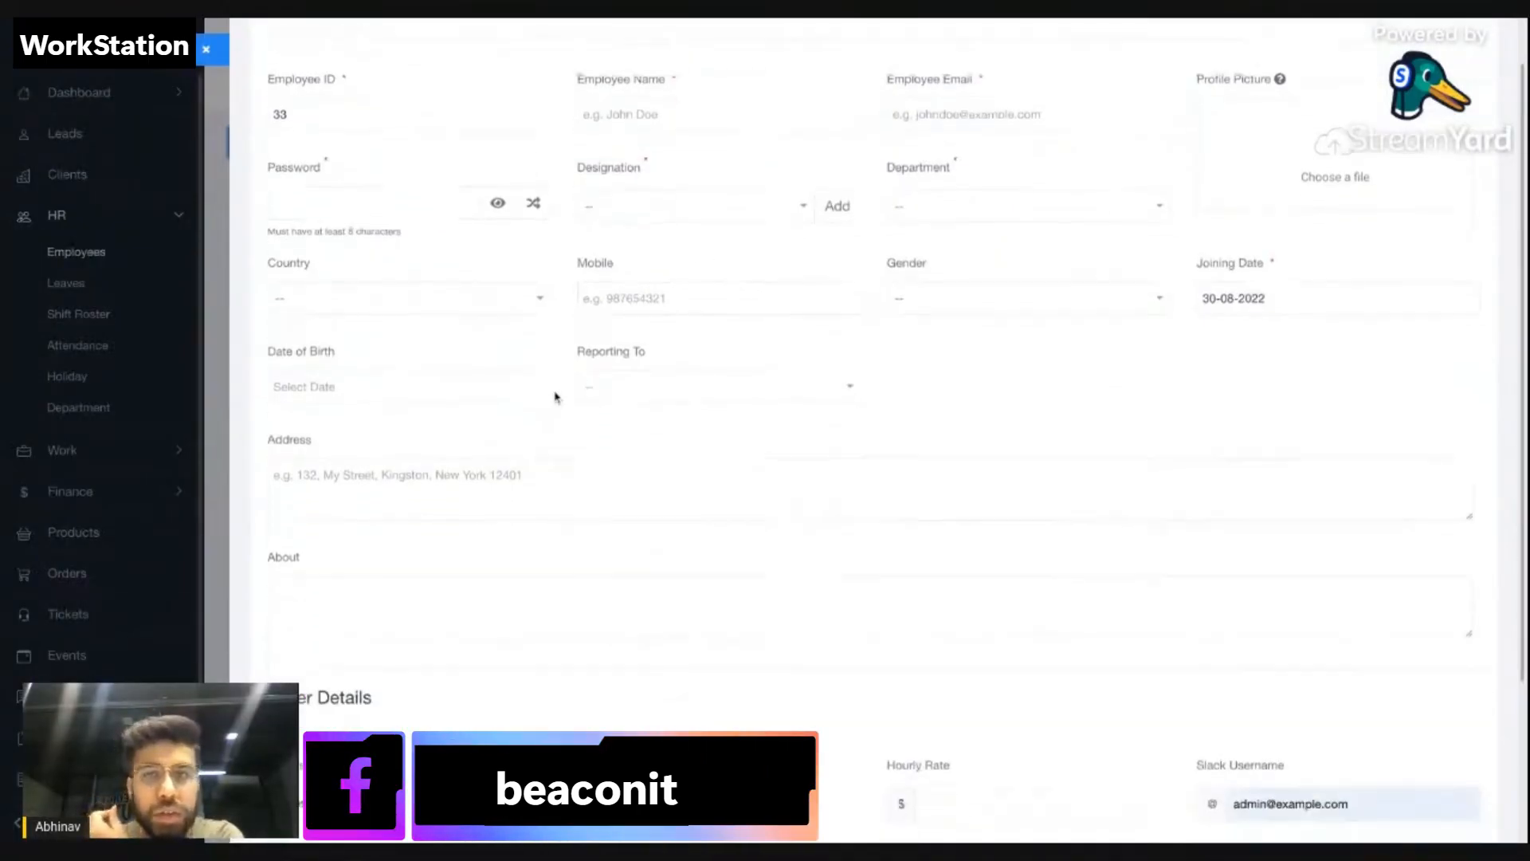
{"action": "scroll", "coordinate": [556, 396], "scroll_direction": "down", "scroll_amount": 4}
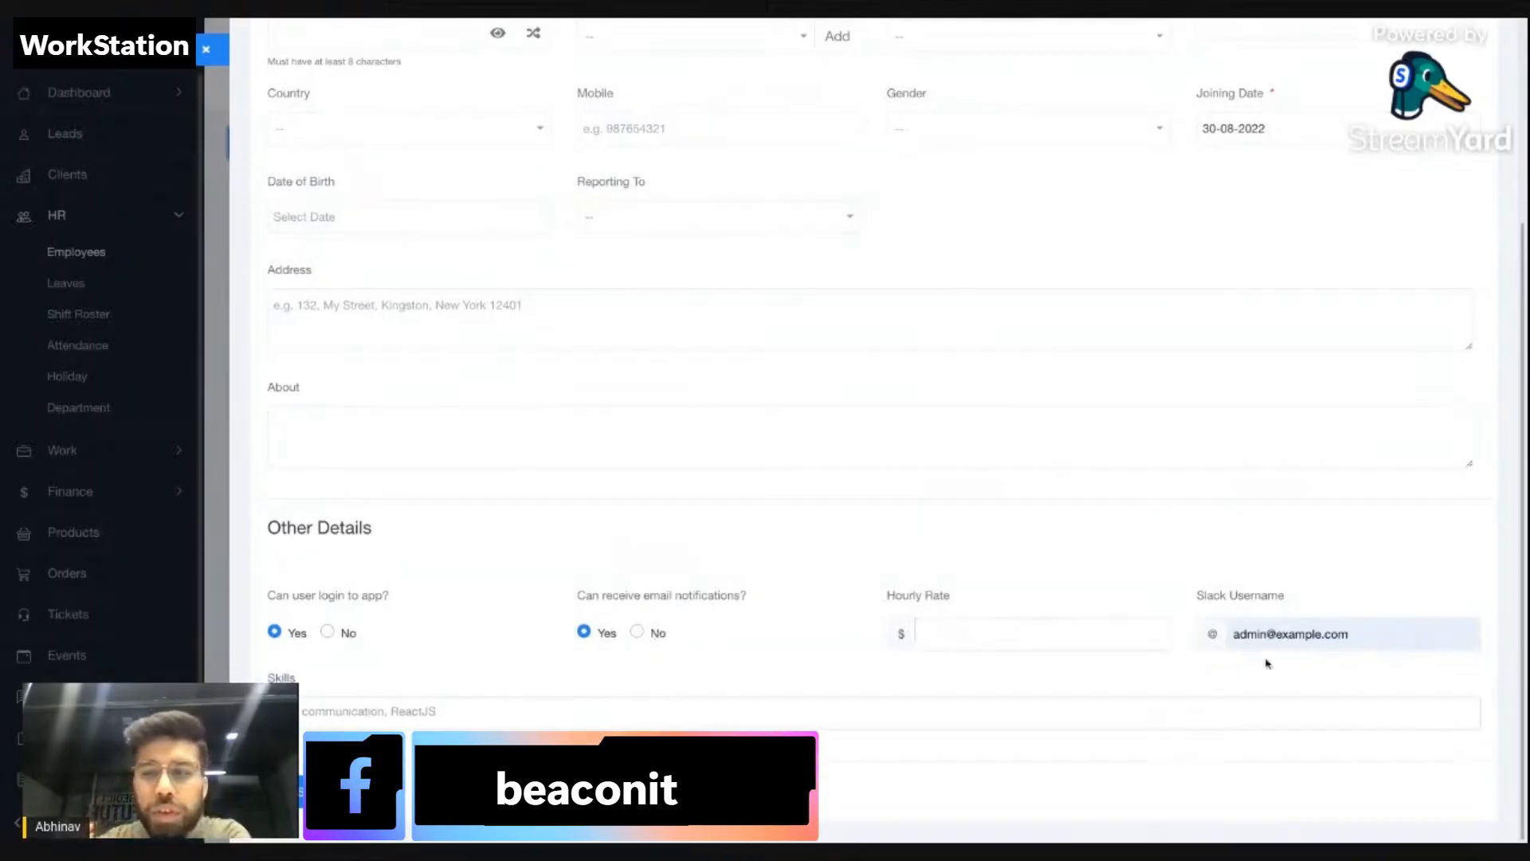
Clear the Slack username in the Add Employee form, select the empty hourly rate field and close the form without saving.
{"action": "left_click_drag", "start_coordinate": [1360, 644], "coordinate": [1299, 647]}
{"action": "key", "text": "ctrl+a"}
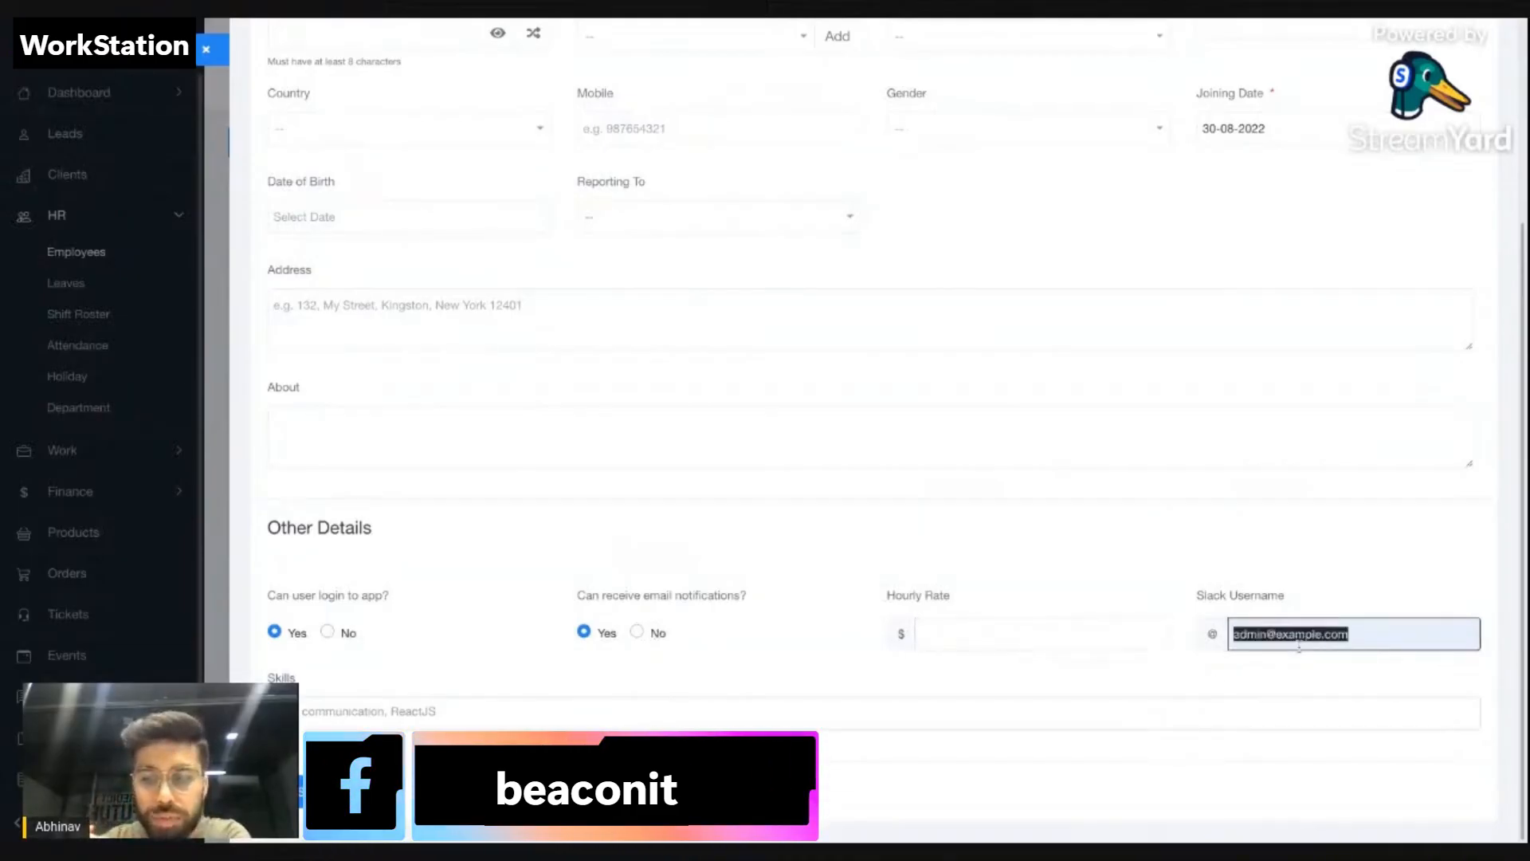
{"action": "key", "text": "BackSpace"}
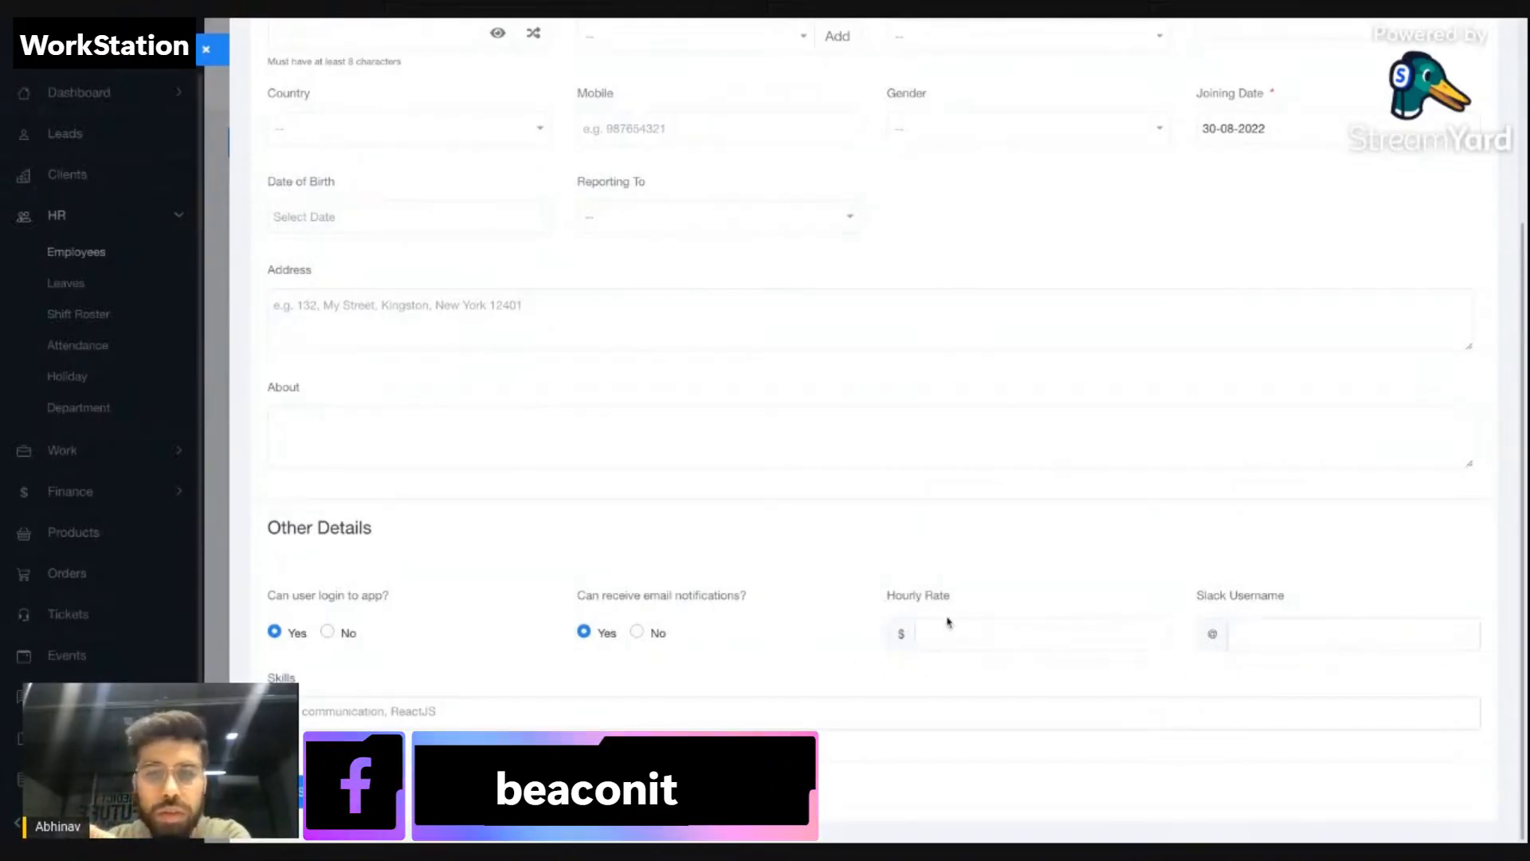
{"action": "left_click", "coordinate": [974, 634]}
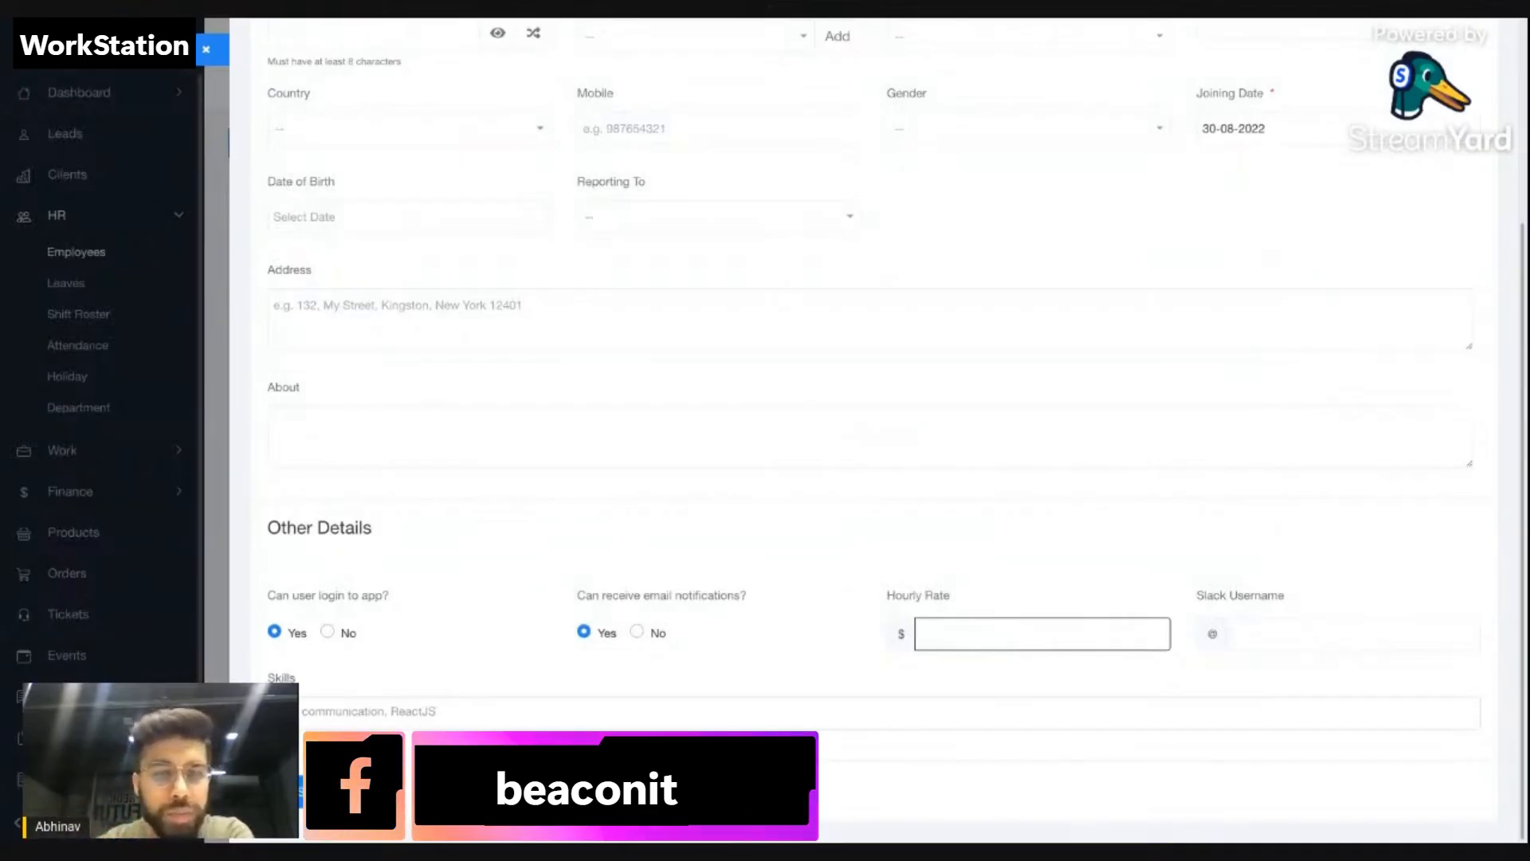
{"action": "left_click", "coordinate": [181, 566]}
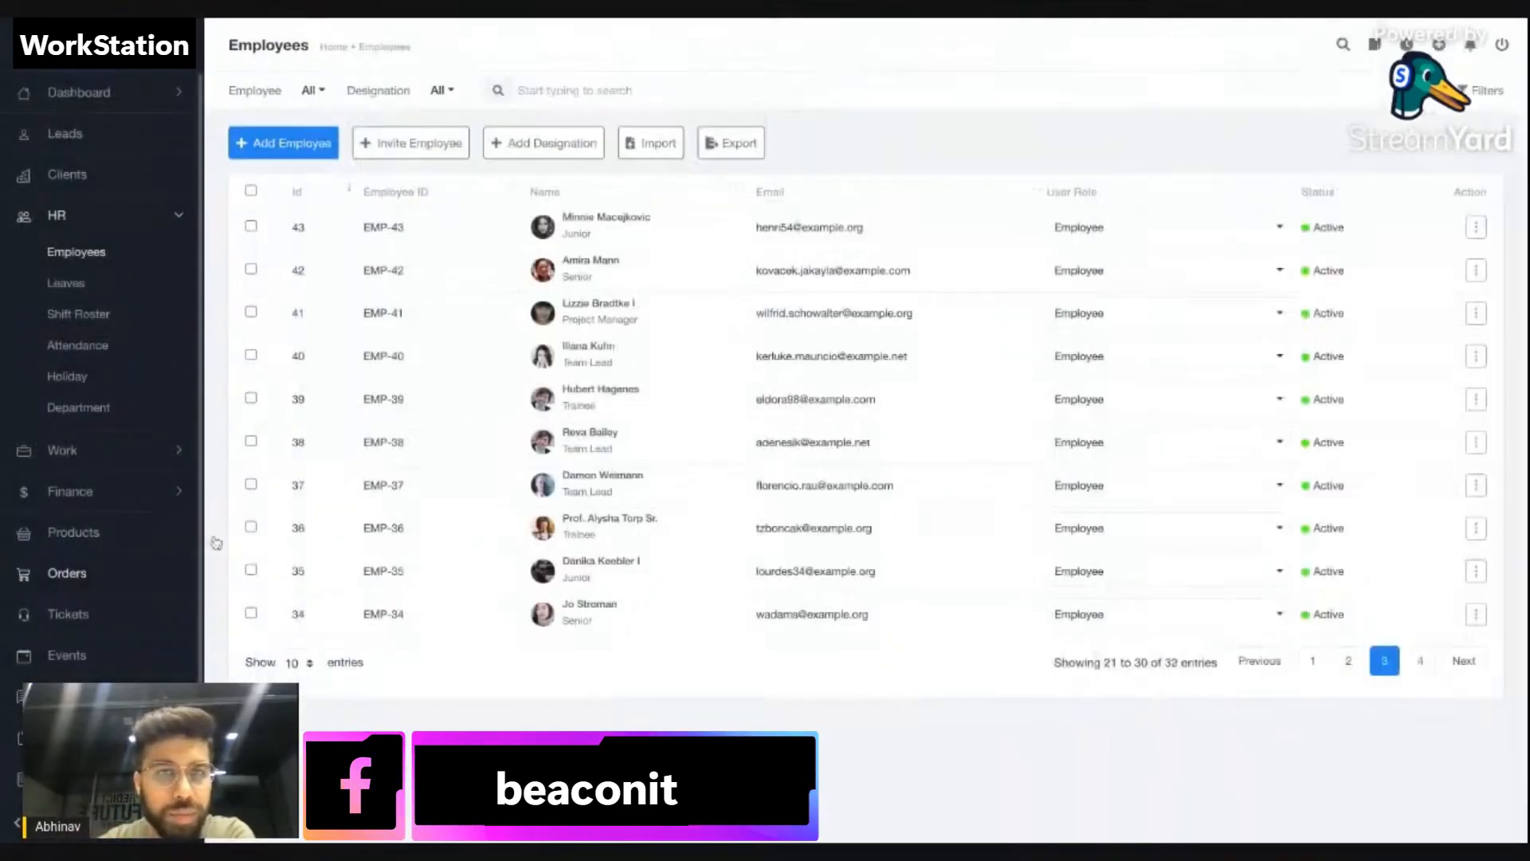
Open the profile of employee EMP-43 and look through the profile details.
{"action": "left_click", "coordinate": [599, 222]}
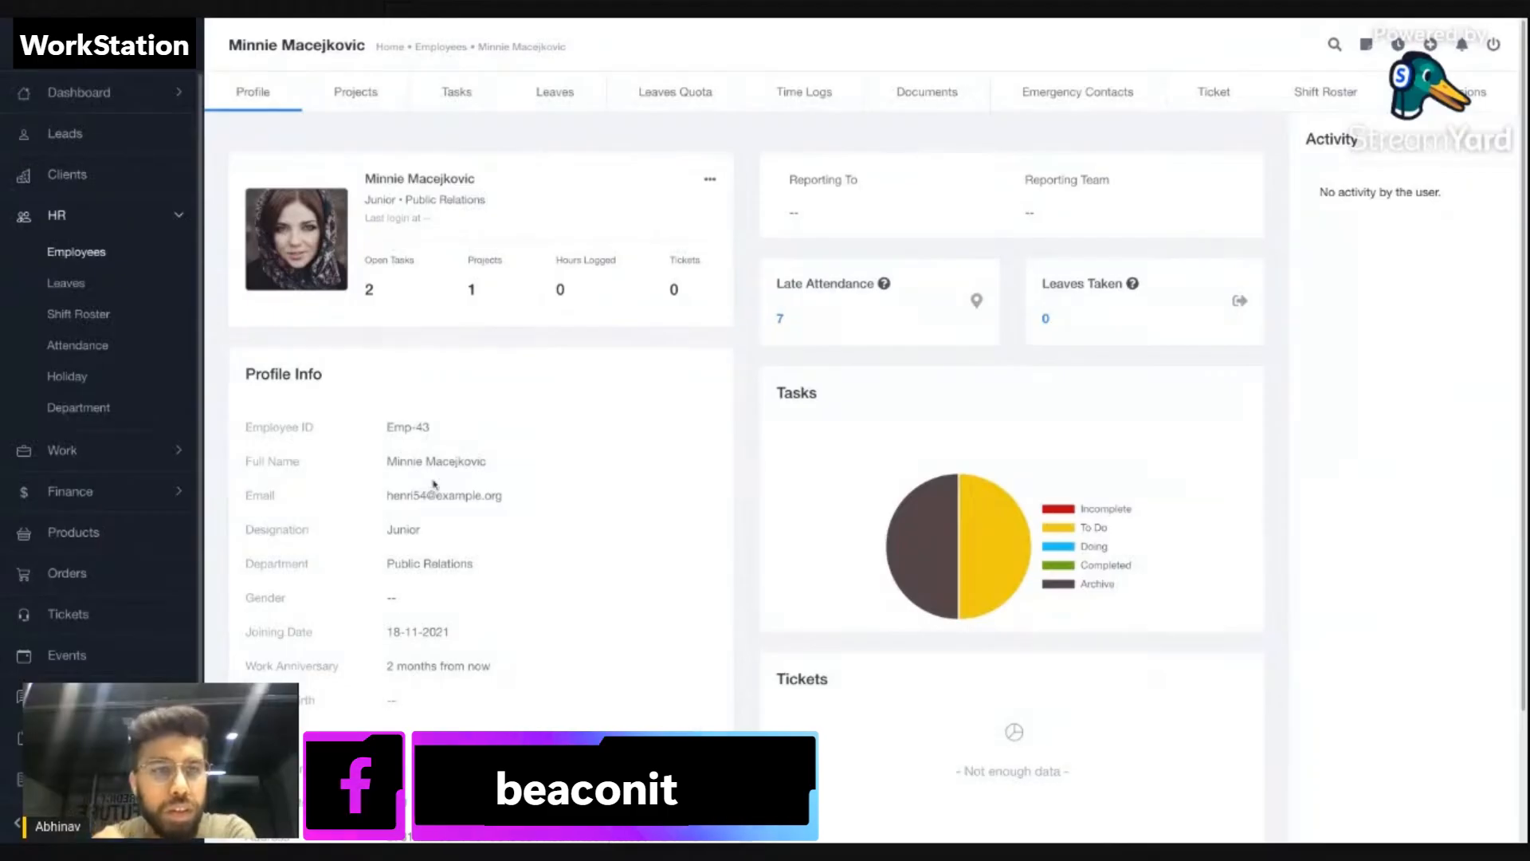
{"action": "scroll", "coordinate": [433, 483], "scroll_direction": "down", "scroll_amount": 3}
{"action": "scroll", "coordinate": [434, 484], "scroll_direction": "up", "scroll_amount": 3}
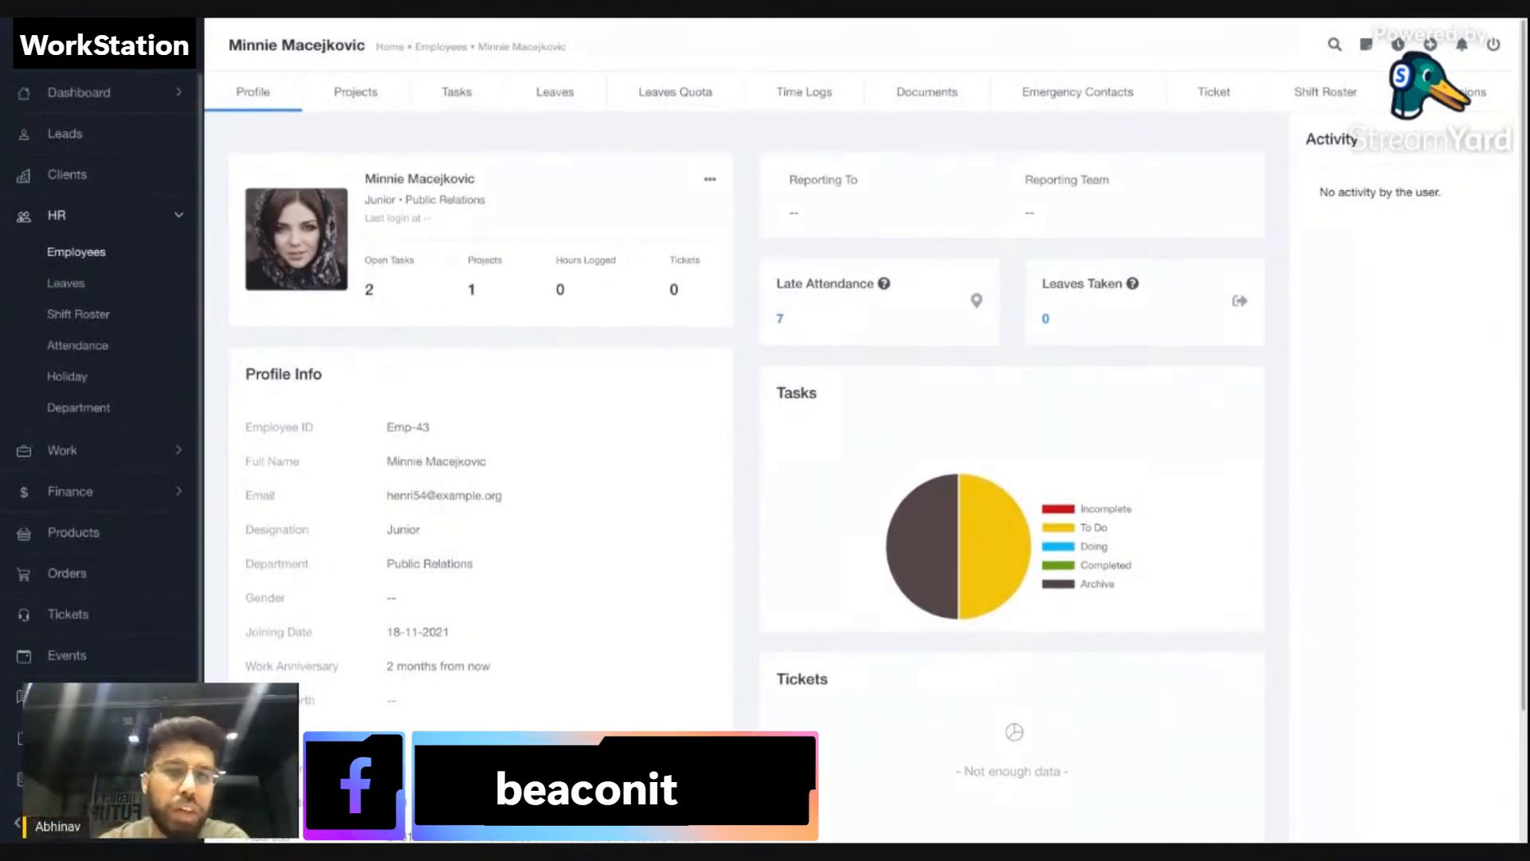
{"action": "scroll", "coordinate": [747, 458], "scroll_direction": "down", "scroll_amount": 2}
{"action": "scroll", "coordinate": [747, 458], "scroll_direction": "up", "scroll_amount": 2}
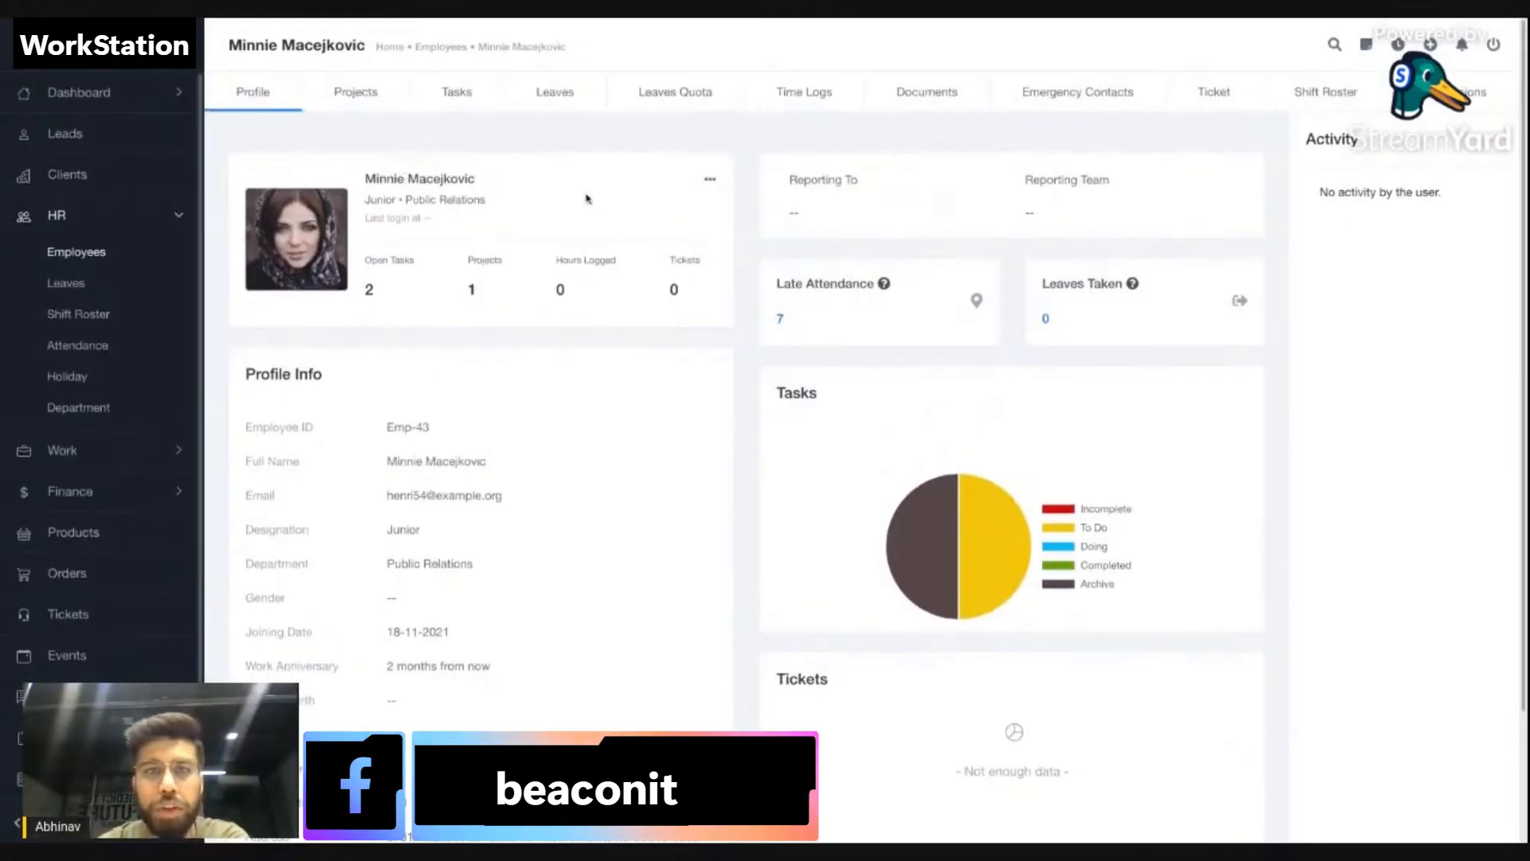
Edit the profile of employee EMP-43 and choose employee EMP-42 under Reporting To.
{"action": "left_click", "coordinate": [709, 180]}
{"action": "left_click", "coordinate": [692, 219]}
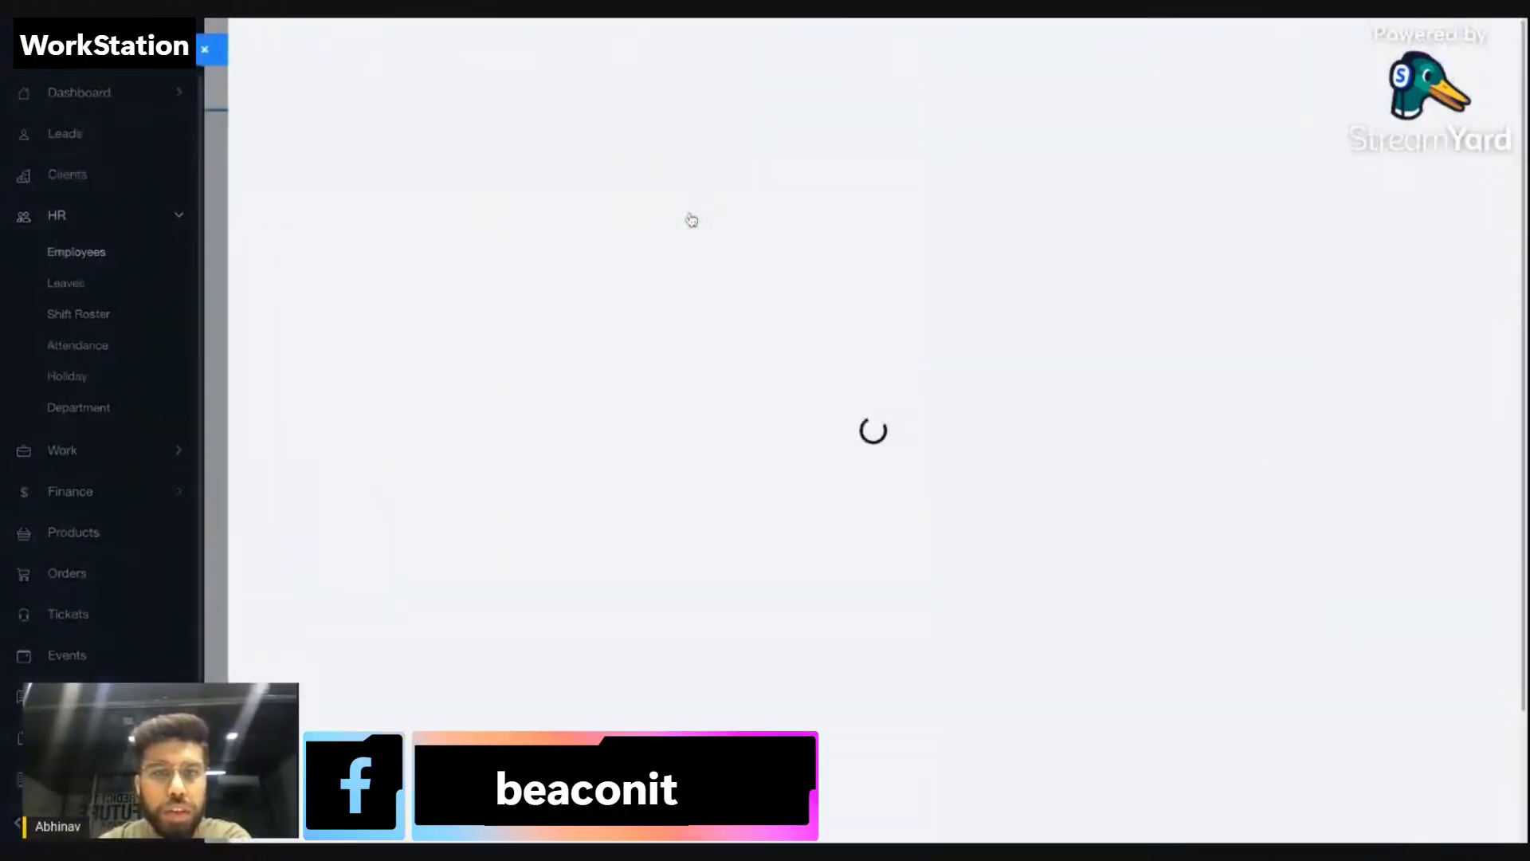
{"action": "scroll", "coordinate": [734, 403], "scroll_direction": "down", "scroll_amount": 3}
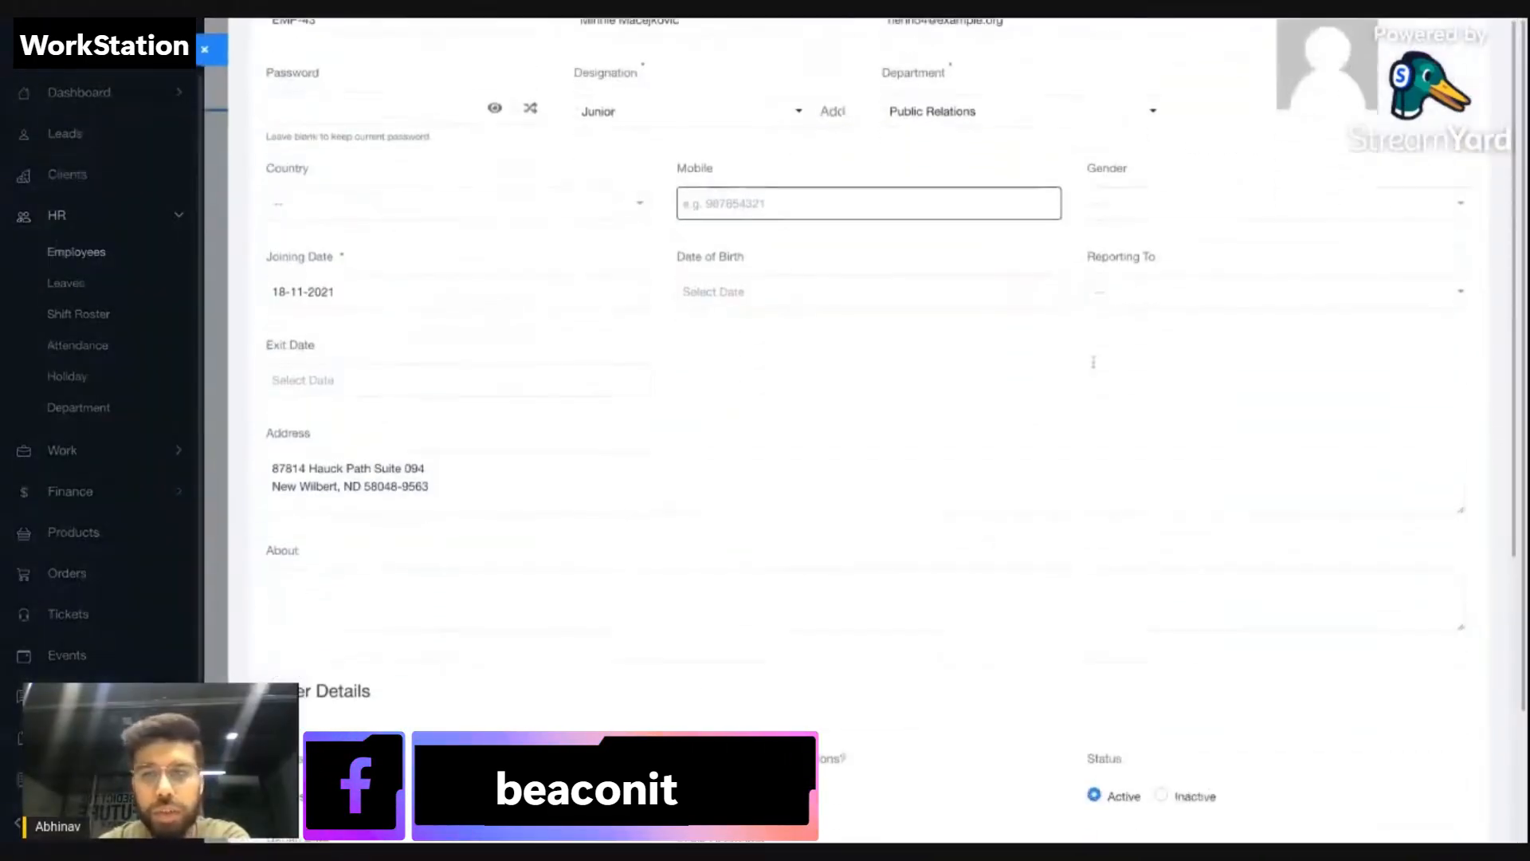
{"action": "left_click", "coordinate": [1208, 296]}
{"action": "left_click", "coordinate": [1198, 469]}
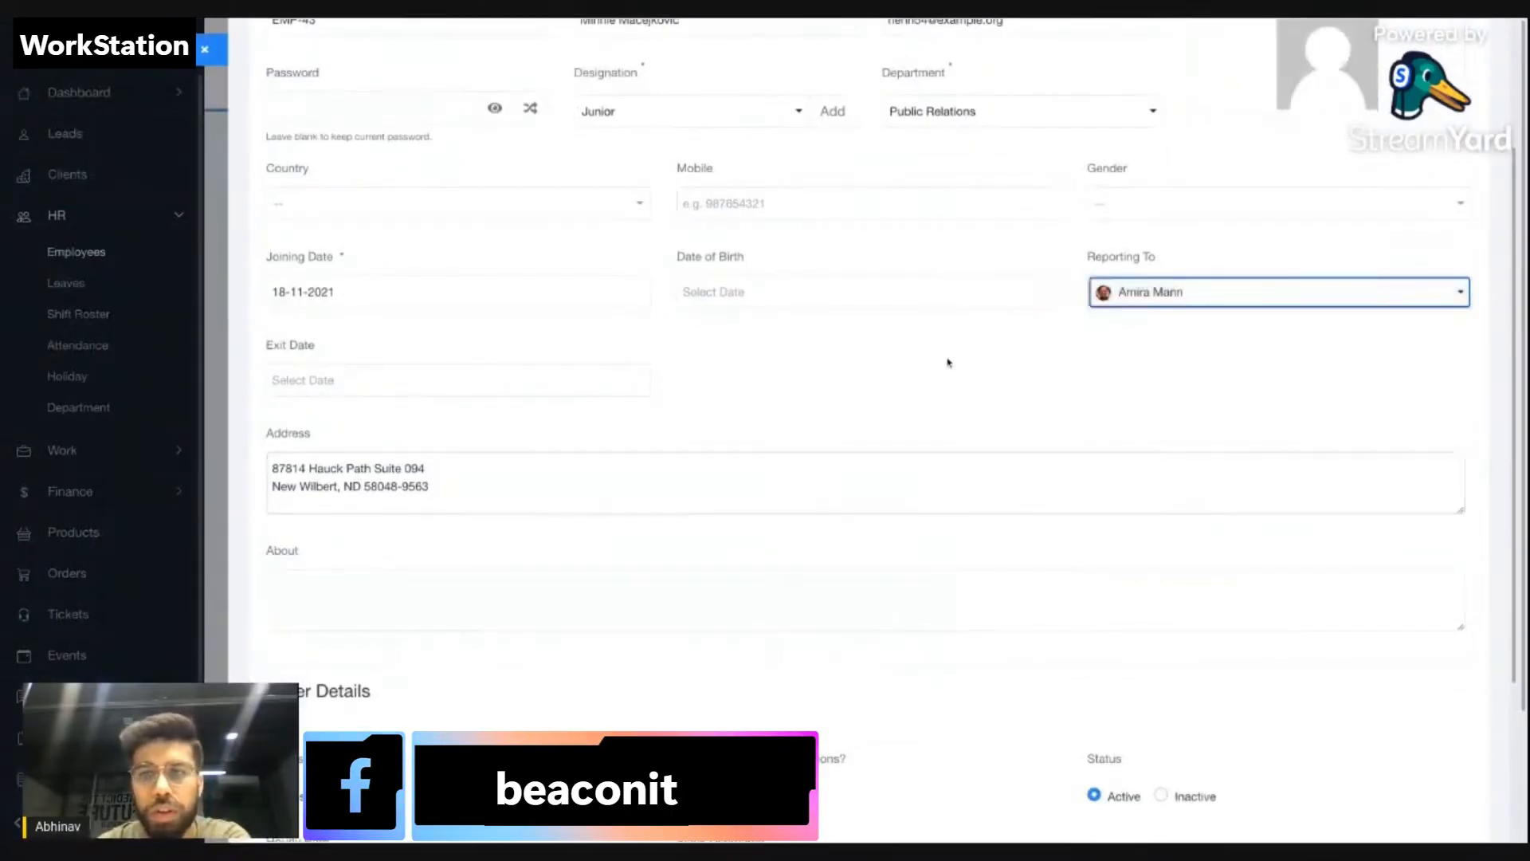
Clear the employee's Slack username and save the profile changes.
{"action": "scroll", "coordinate": [946, 359], "scroll_direction": "down", "scroll_amount": 3}
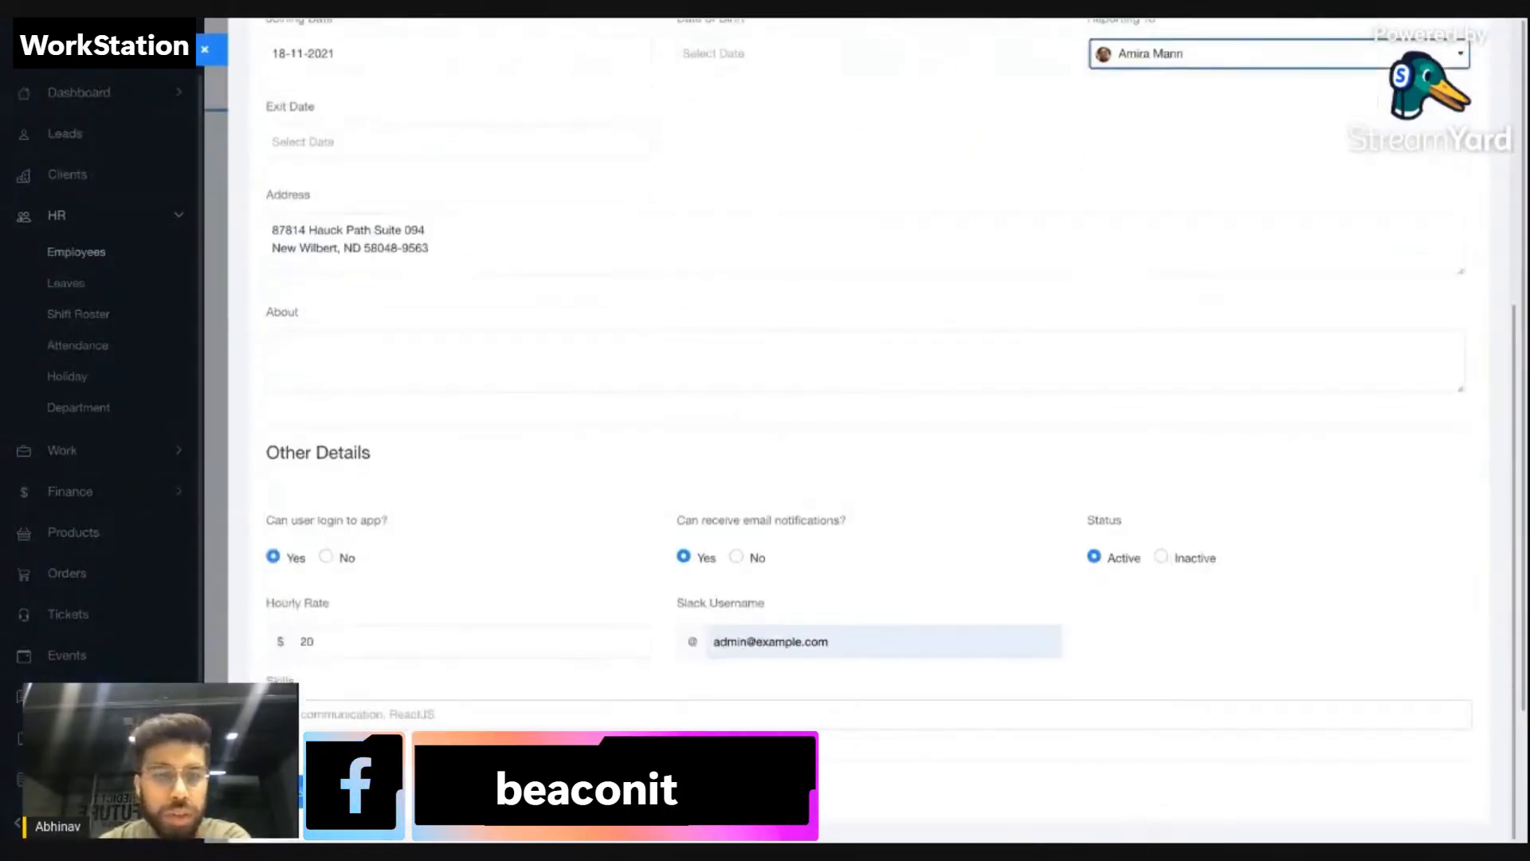
{"action": "triple_click", "coordinate": [754, 637]}
{"action": "key", "text": "BackSpace"}
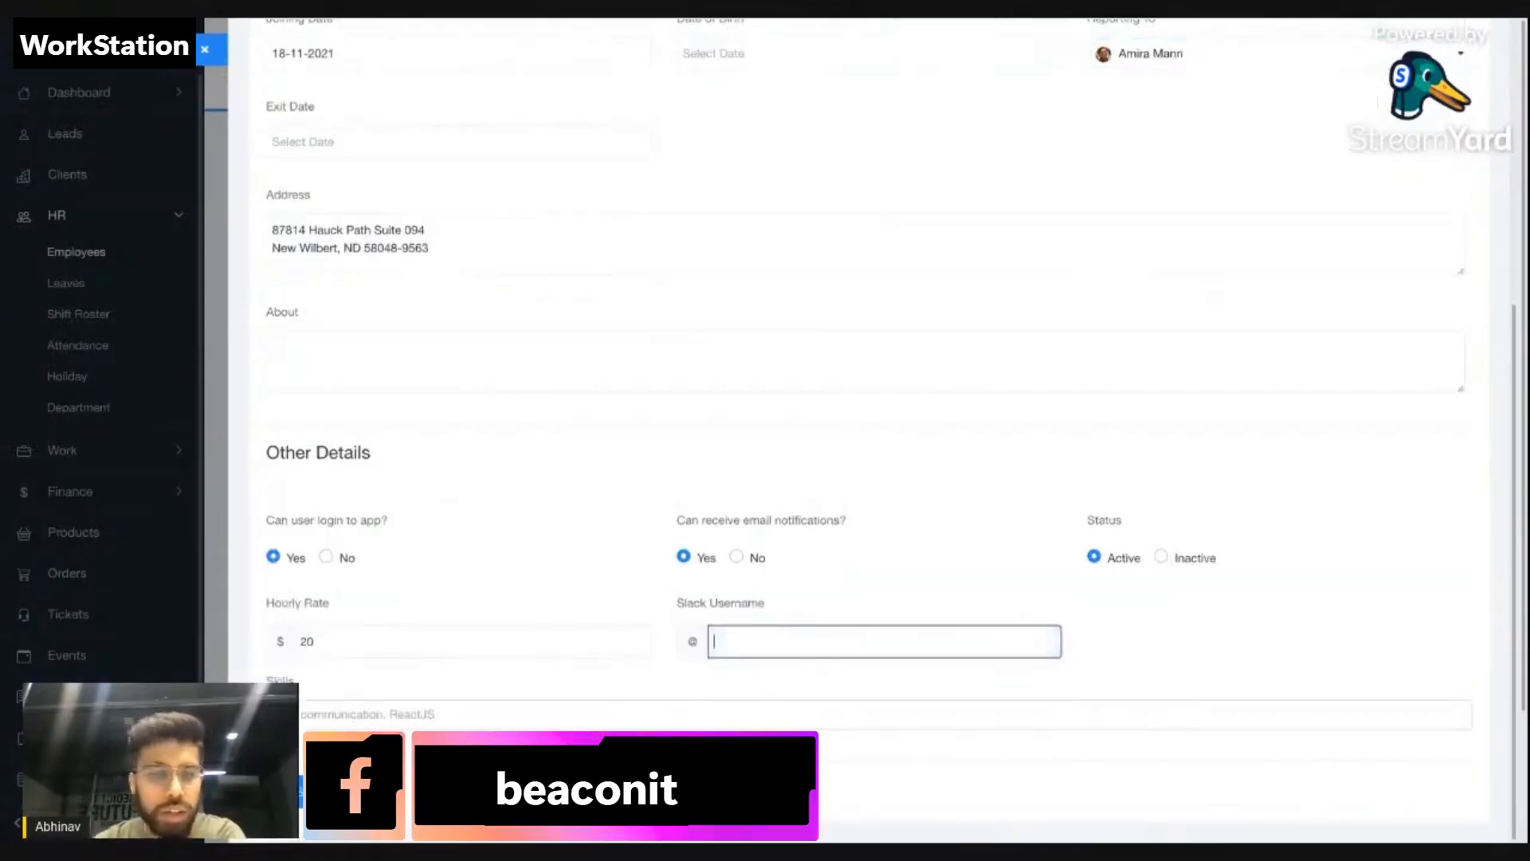
{"action": "left_click", "coordinate": [291, 792]}
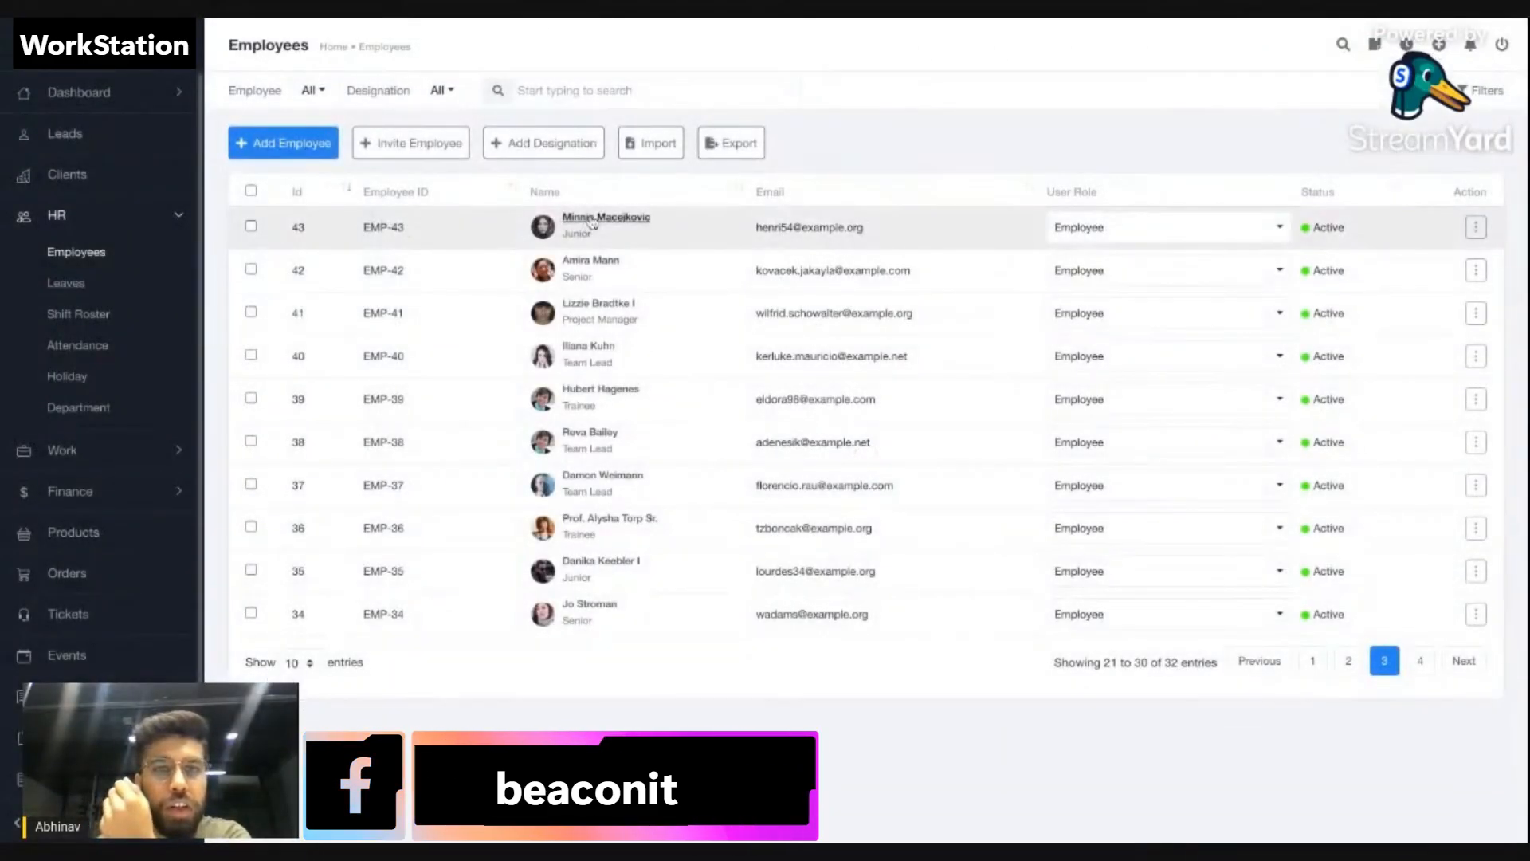
Reopen the profile of employee EMP-43 and check the name, Reporting To and Reporting Team details.
{"action": "left_click", "coordinate": [567, 219]}
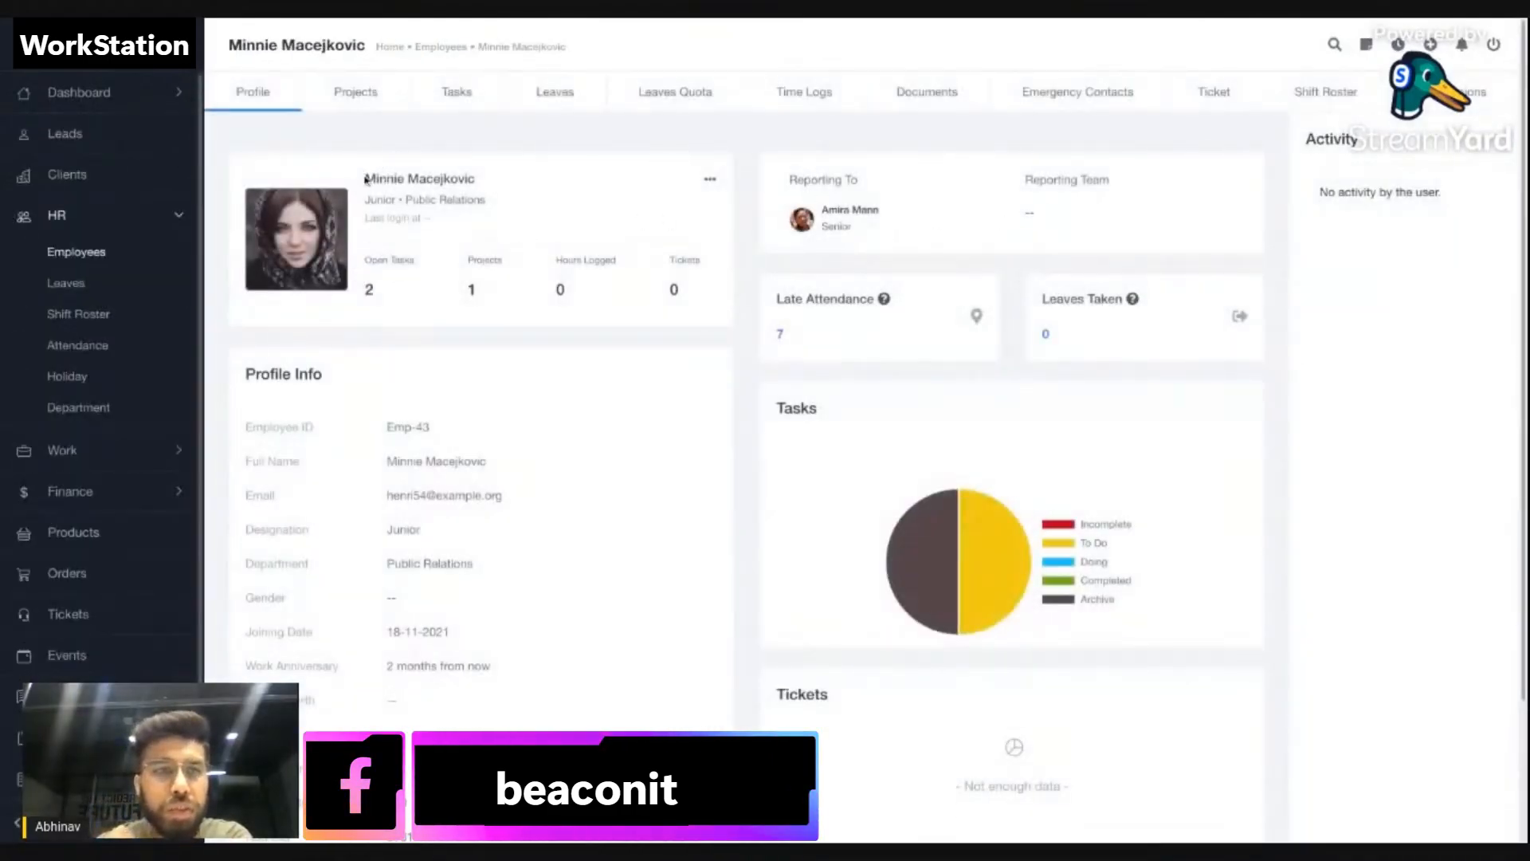
{"action": "left_click_drag", "start_coordinate": [365, 178], "coordinate": [477, 180]}
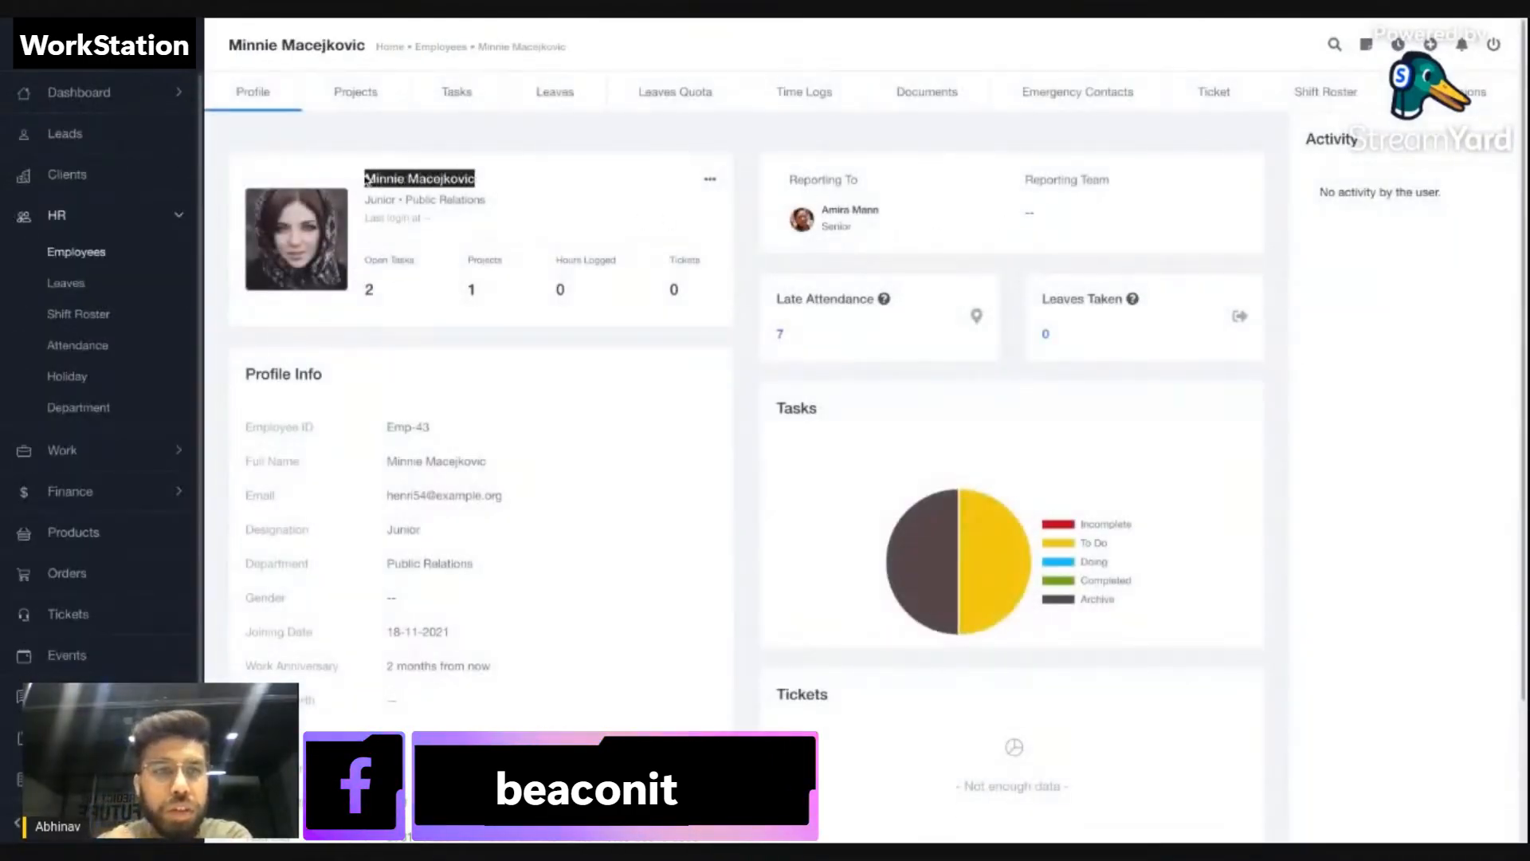
{"action": "left_click", "coordinate": [777, 214]}
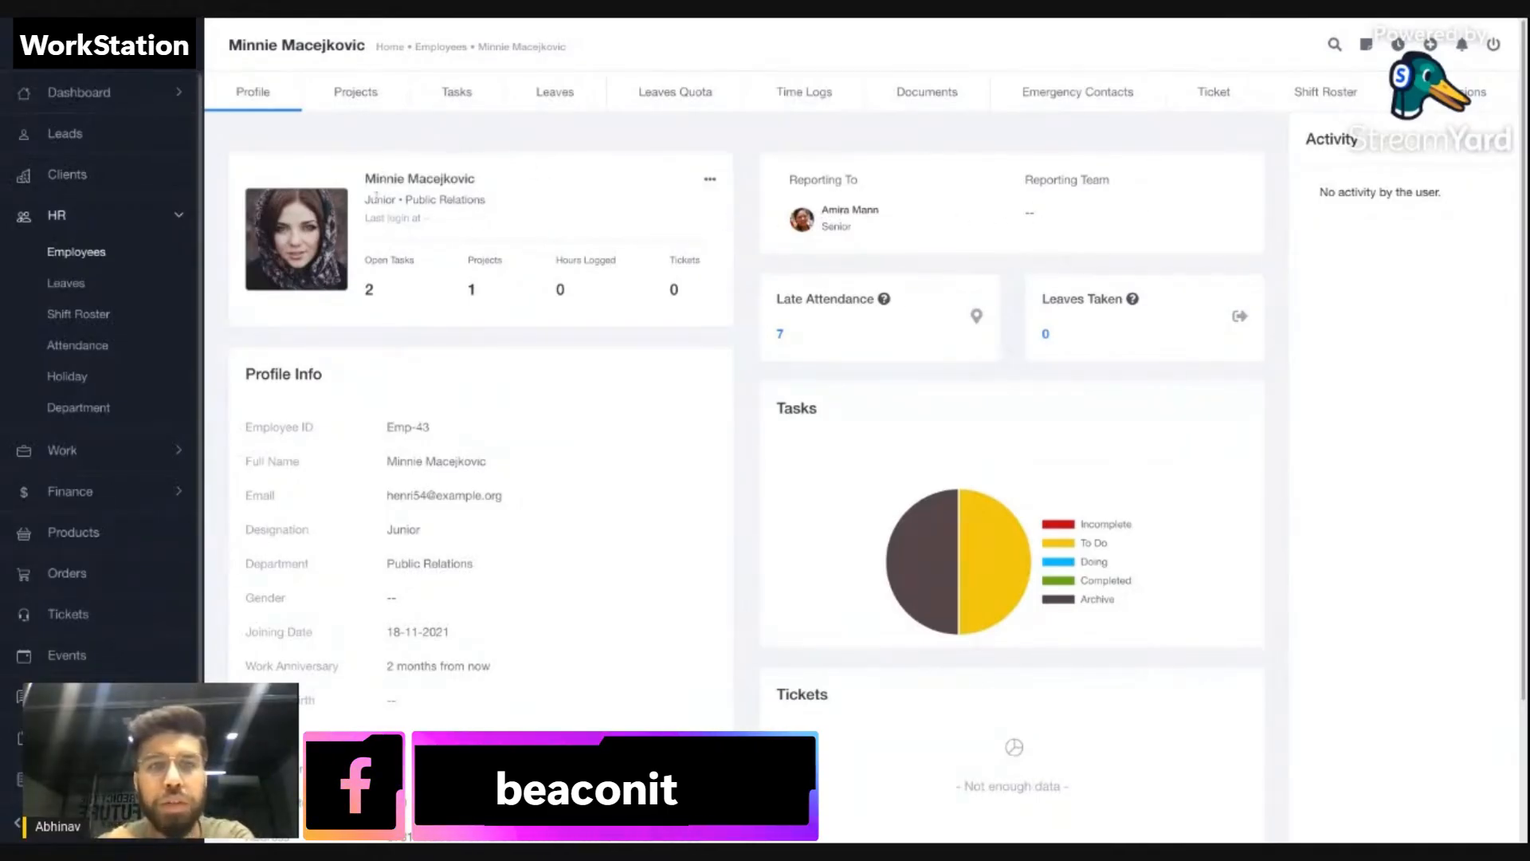
{"action": "triple_click", "coordinate": [1026, 183]}
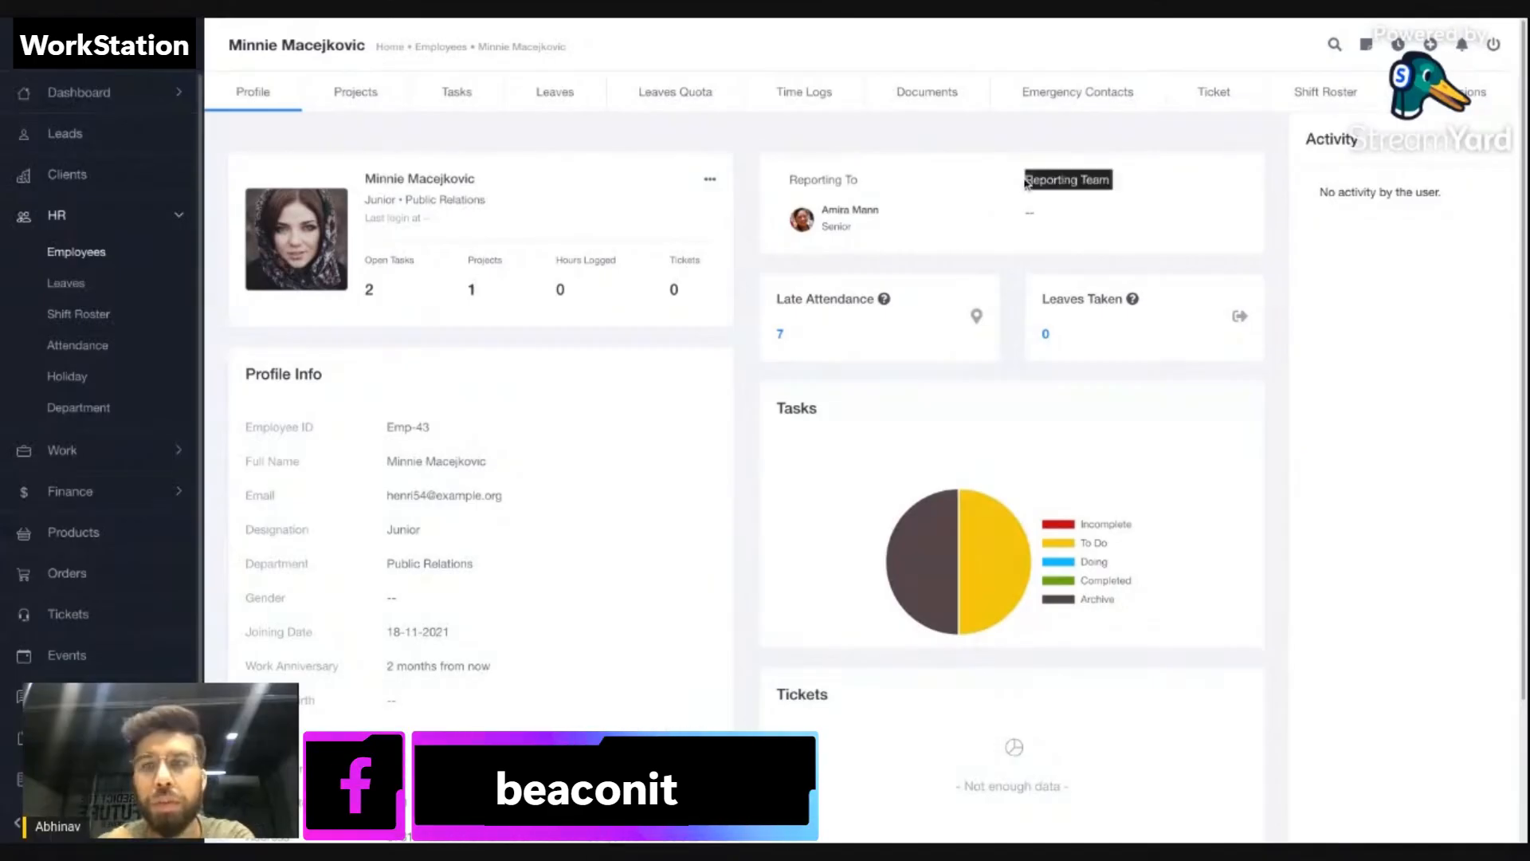
{"action": "left_click", "coordinate": [1150, 211]}
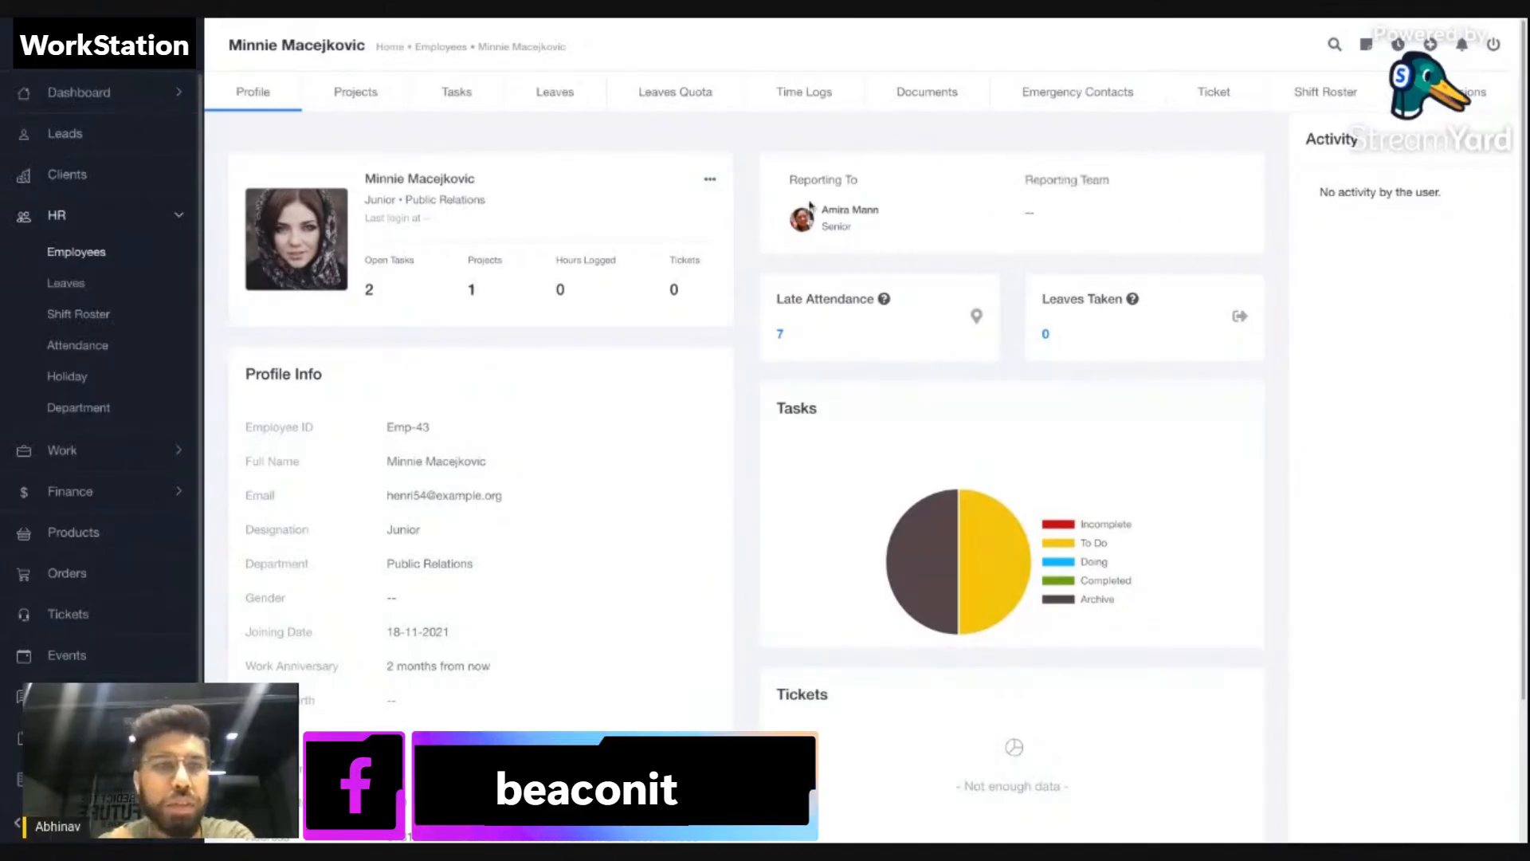
Review the projects, tasks, leaves and leaves quota of employee EMP-43.
{"action": "left_click", "coordinate": [357, 102]}
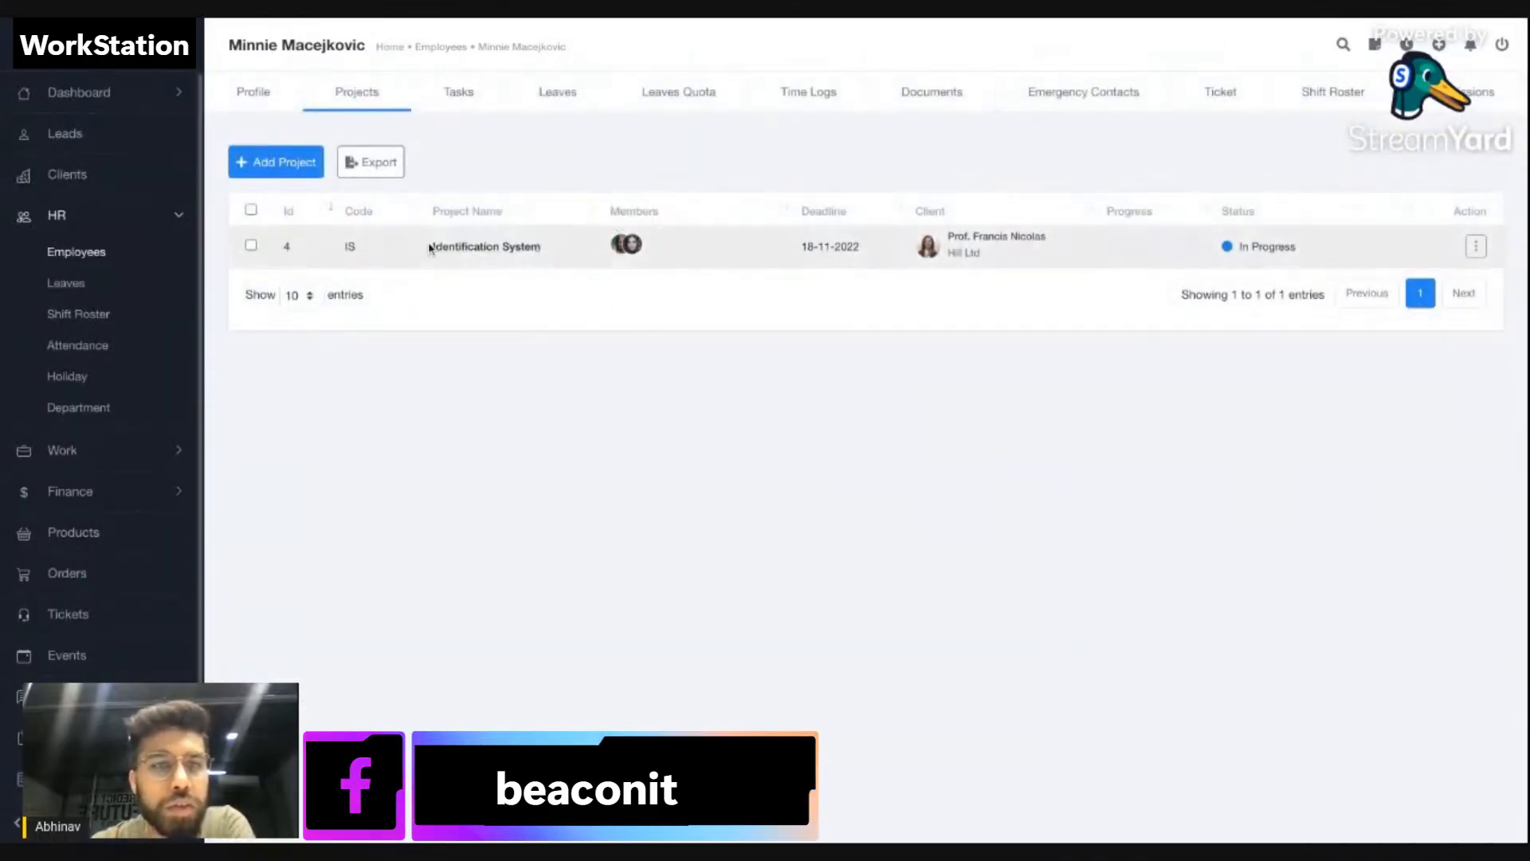
{"action": "left_click", "coordinate": [453, 102]}
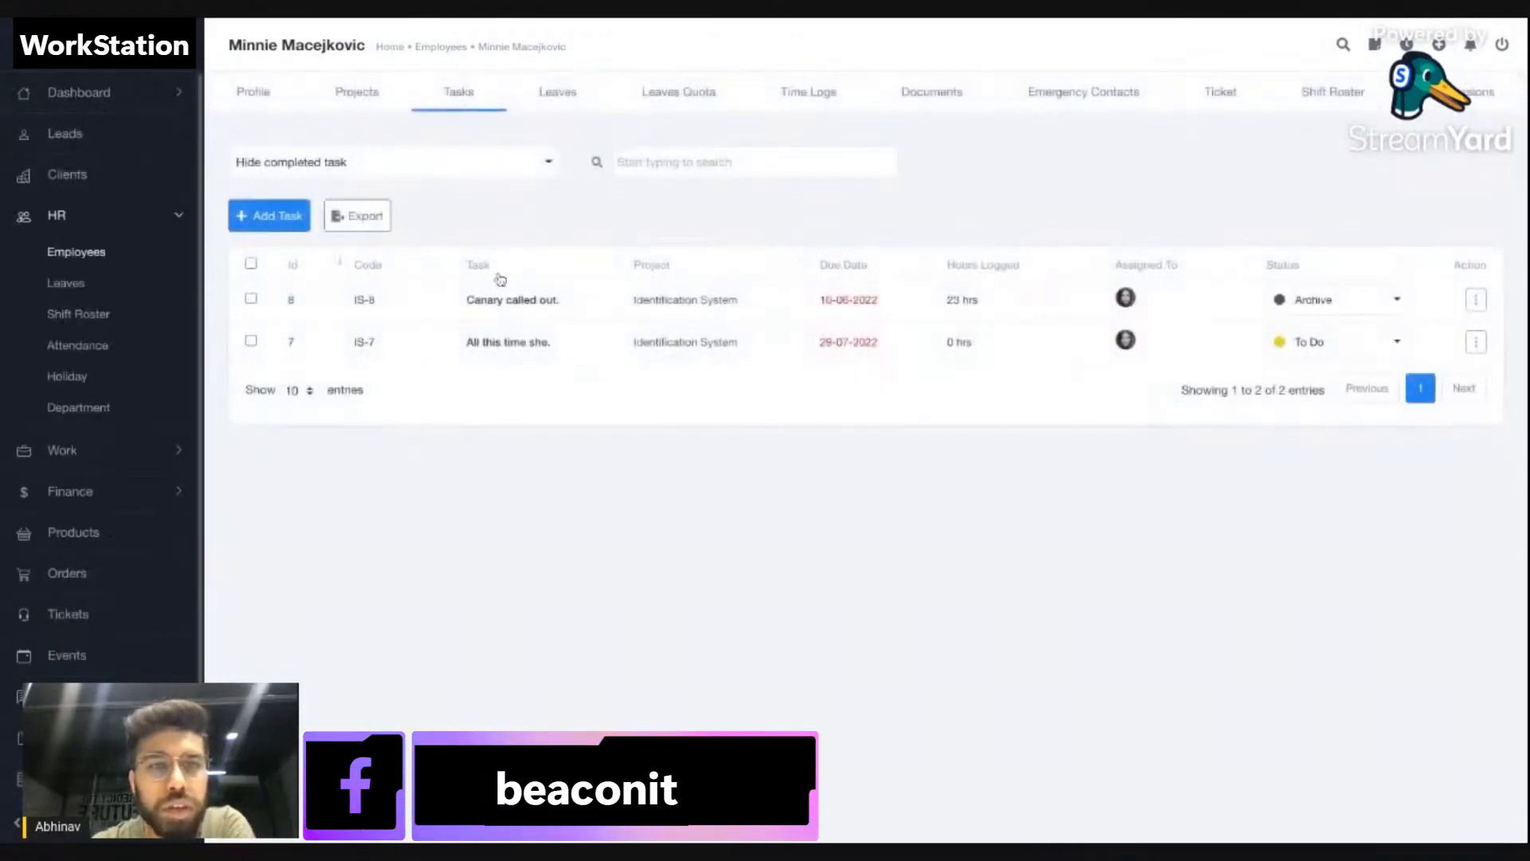
{"action": "left_click", "coordinate": [571, 103]}
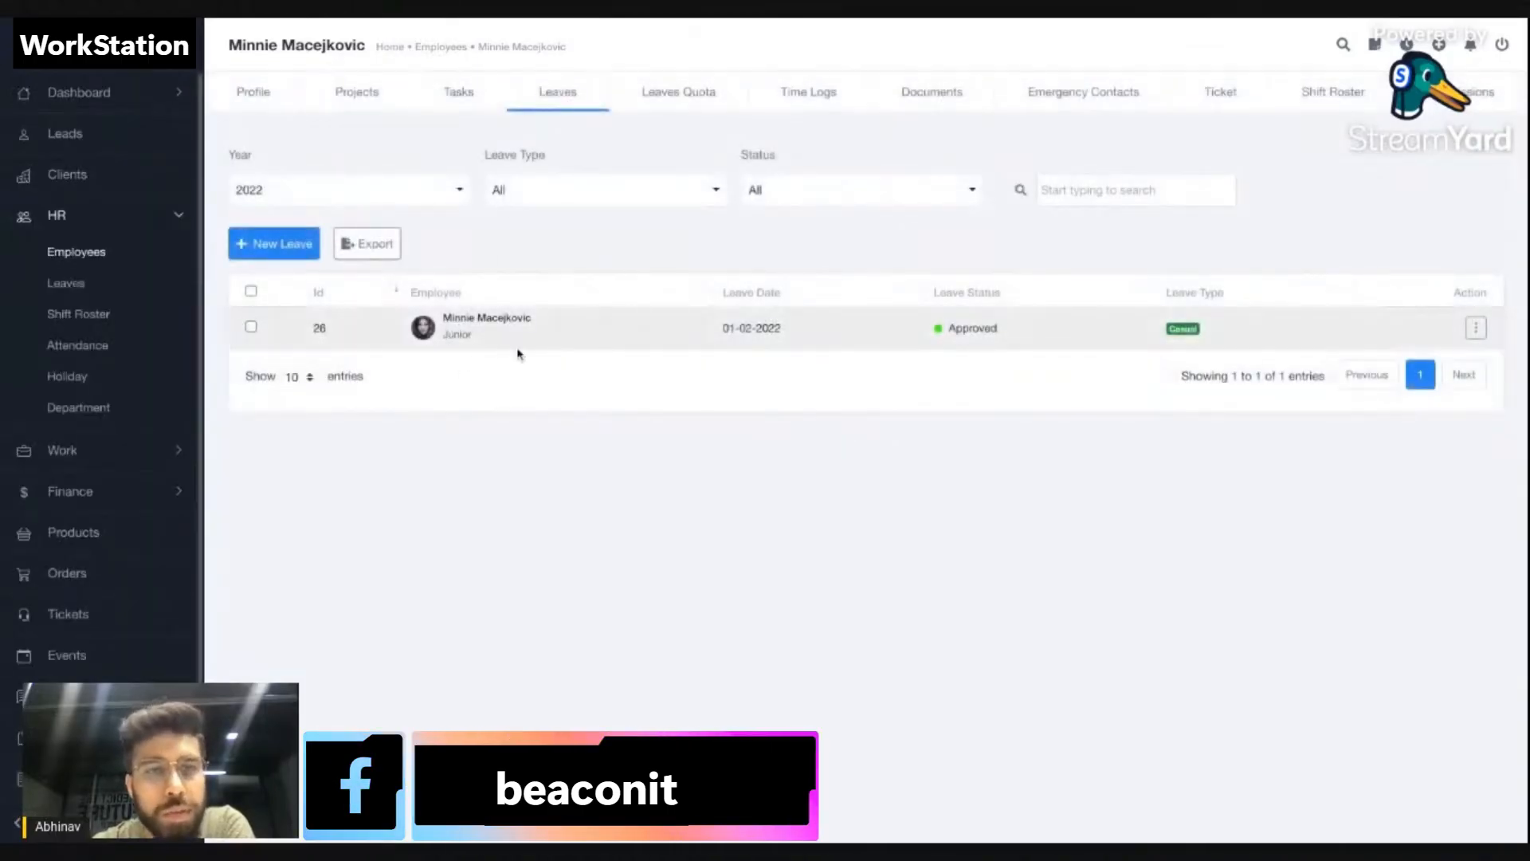
{"action": "left_click", "coordinate": [702, 105]}
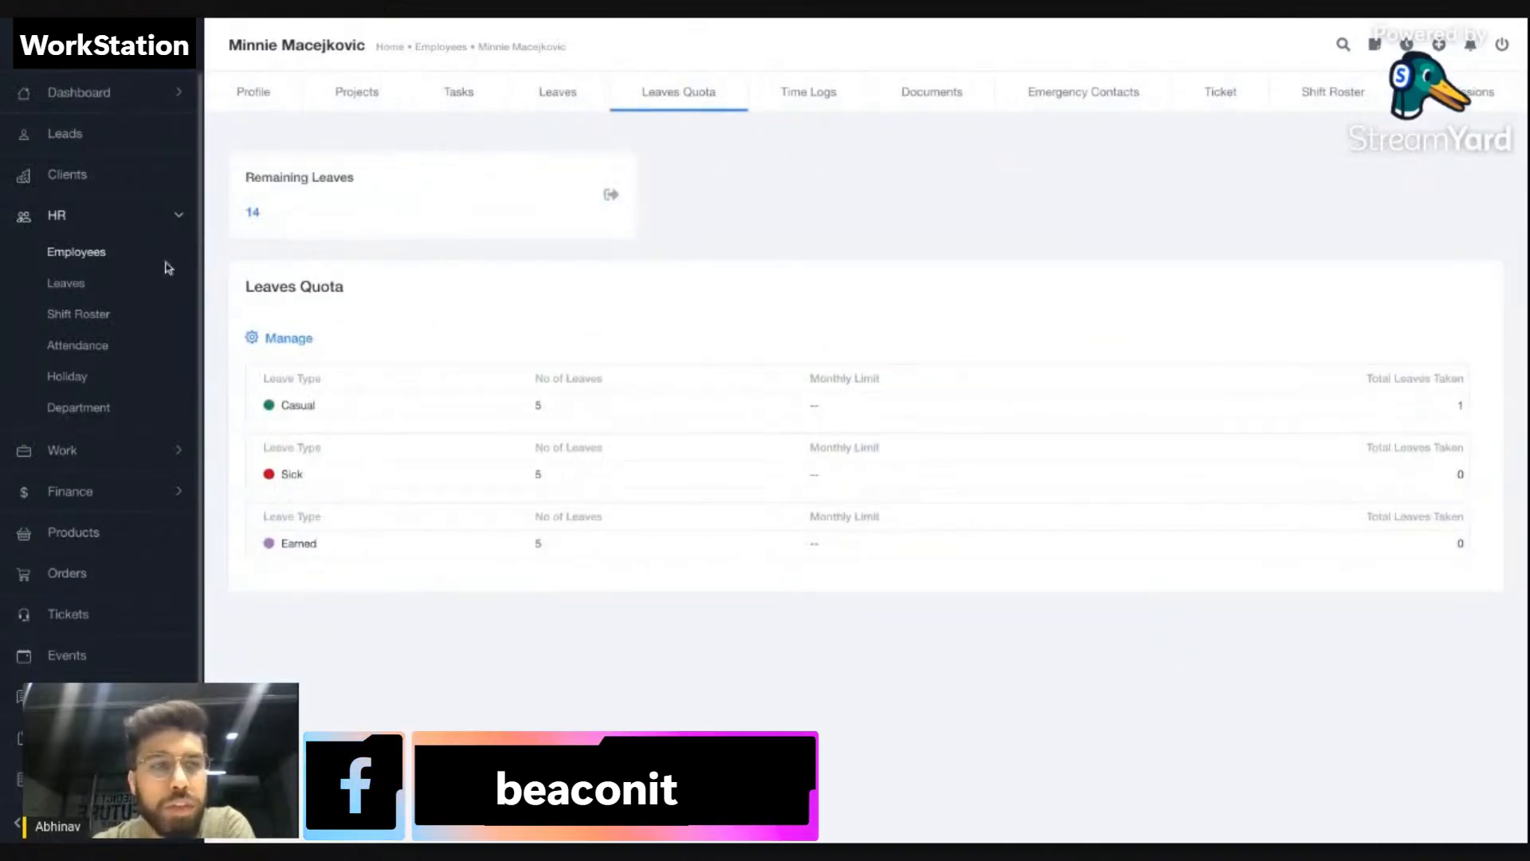
View the employee's time logs, the document upload form and the form for adding an emergency contact.
{"action": "left_click", "coordinate": [828, 99]}
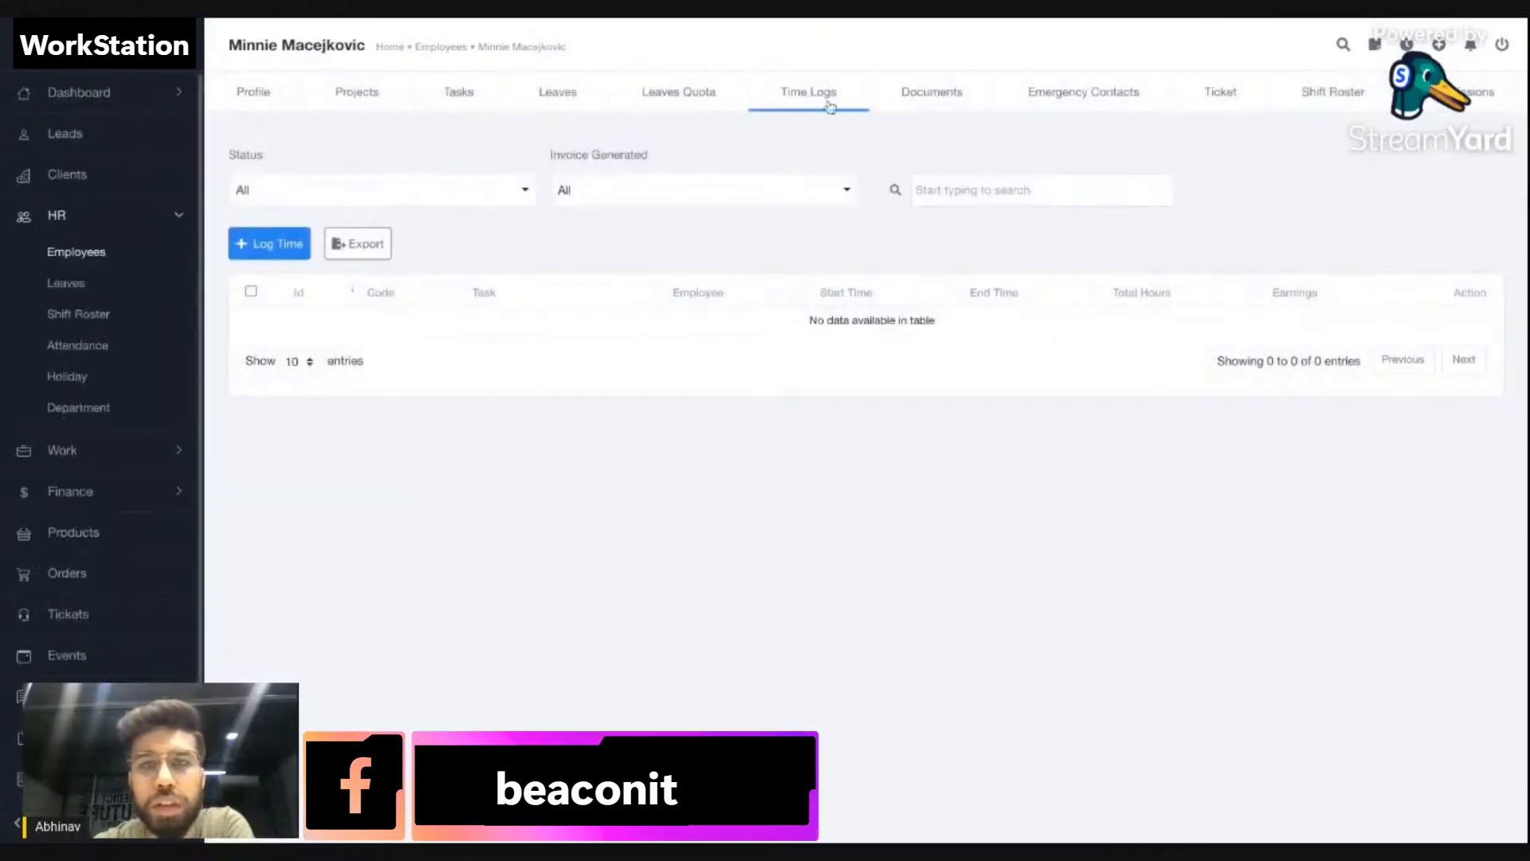
{"action": "left_click", "coordinate": [965, 109]}
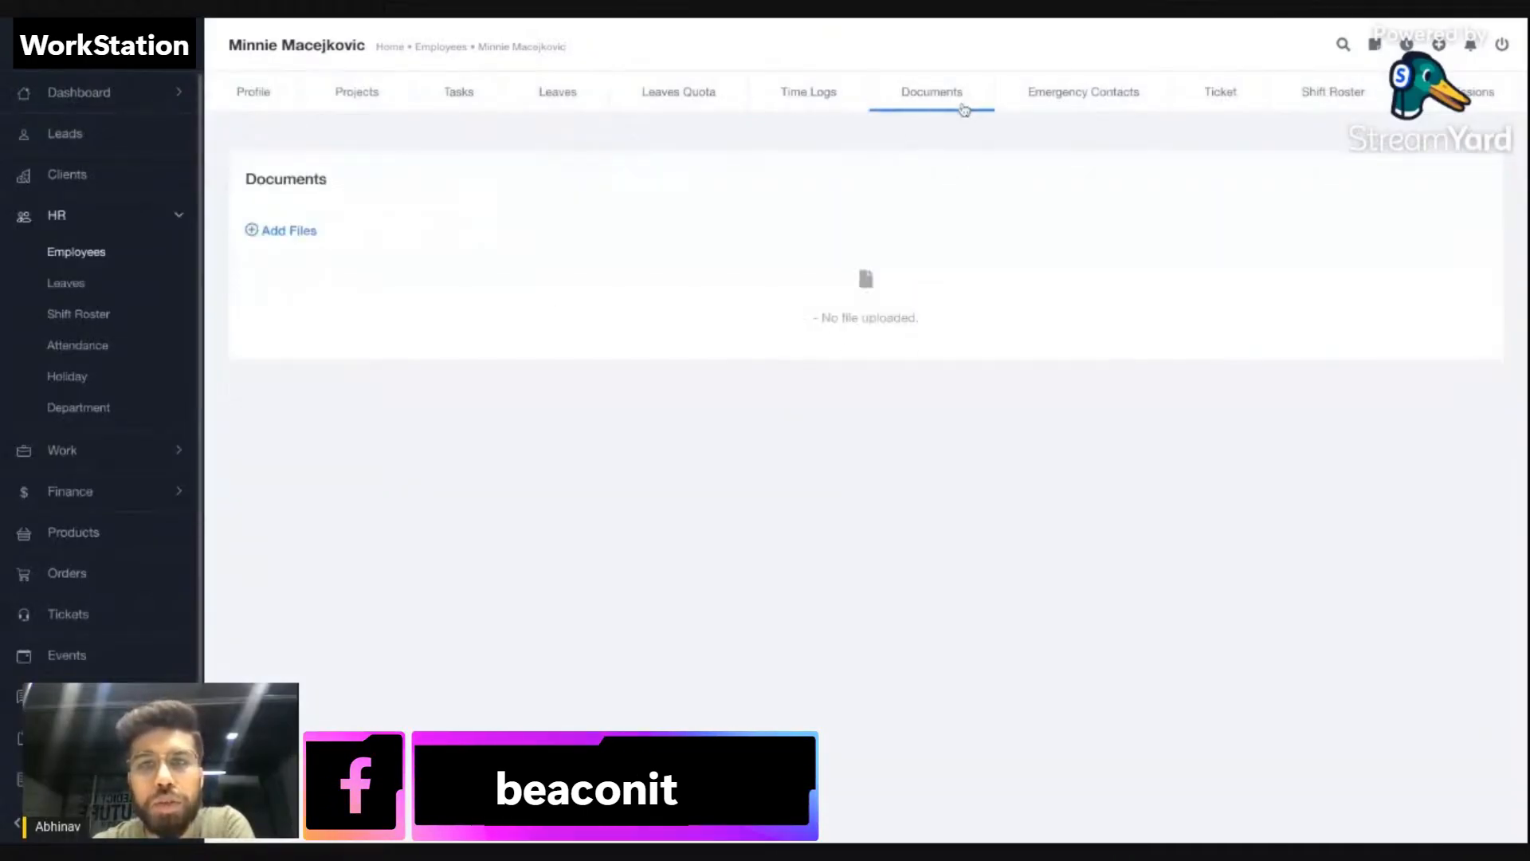
{"action": "left_click", "coordinate": [290, 232]}
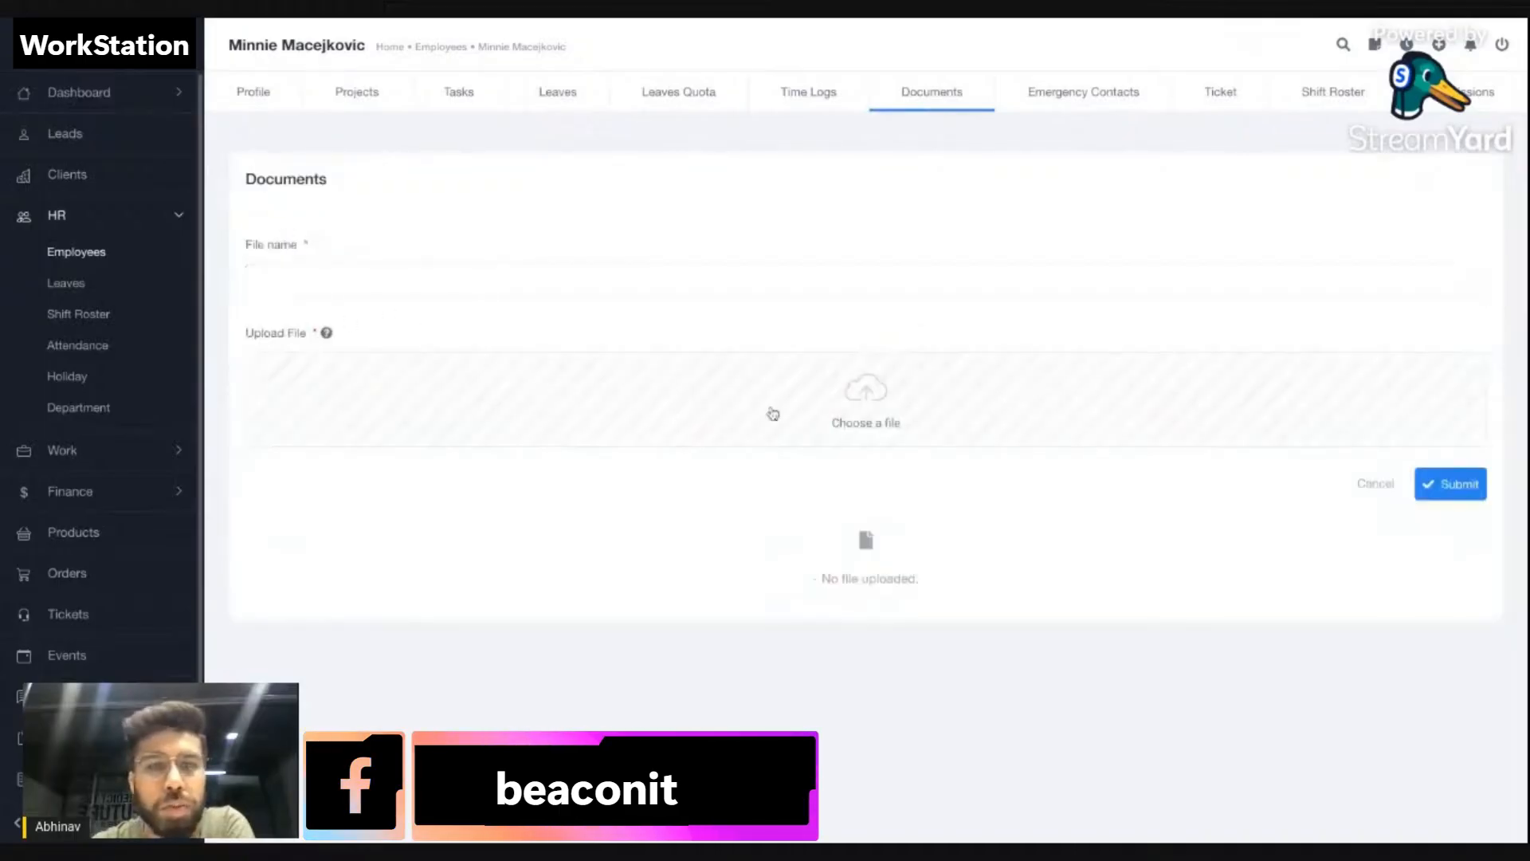
{"action": "left_click", "coordinate": [1094, 95]}
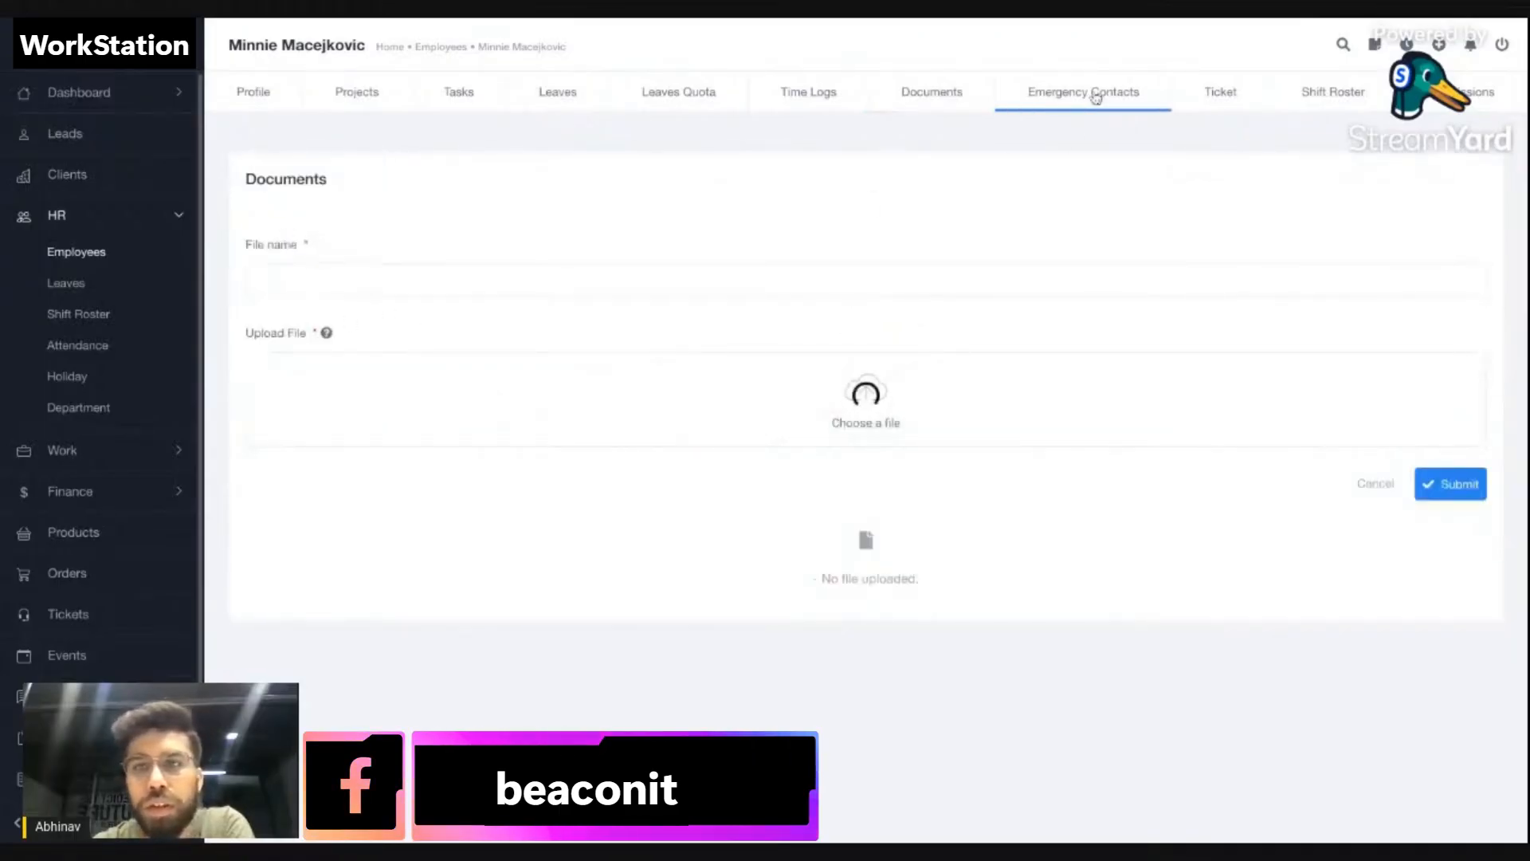
{"action": "left_click", "coordinate": [289, 176]}
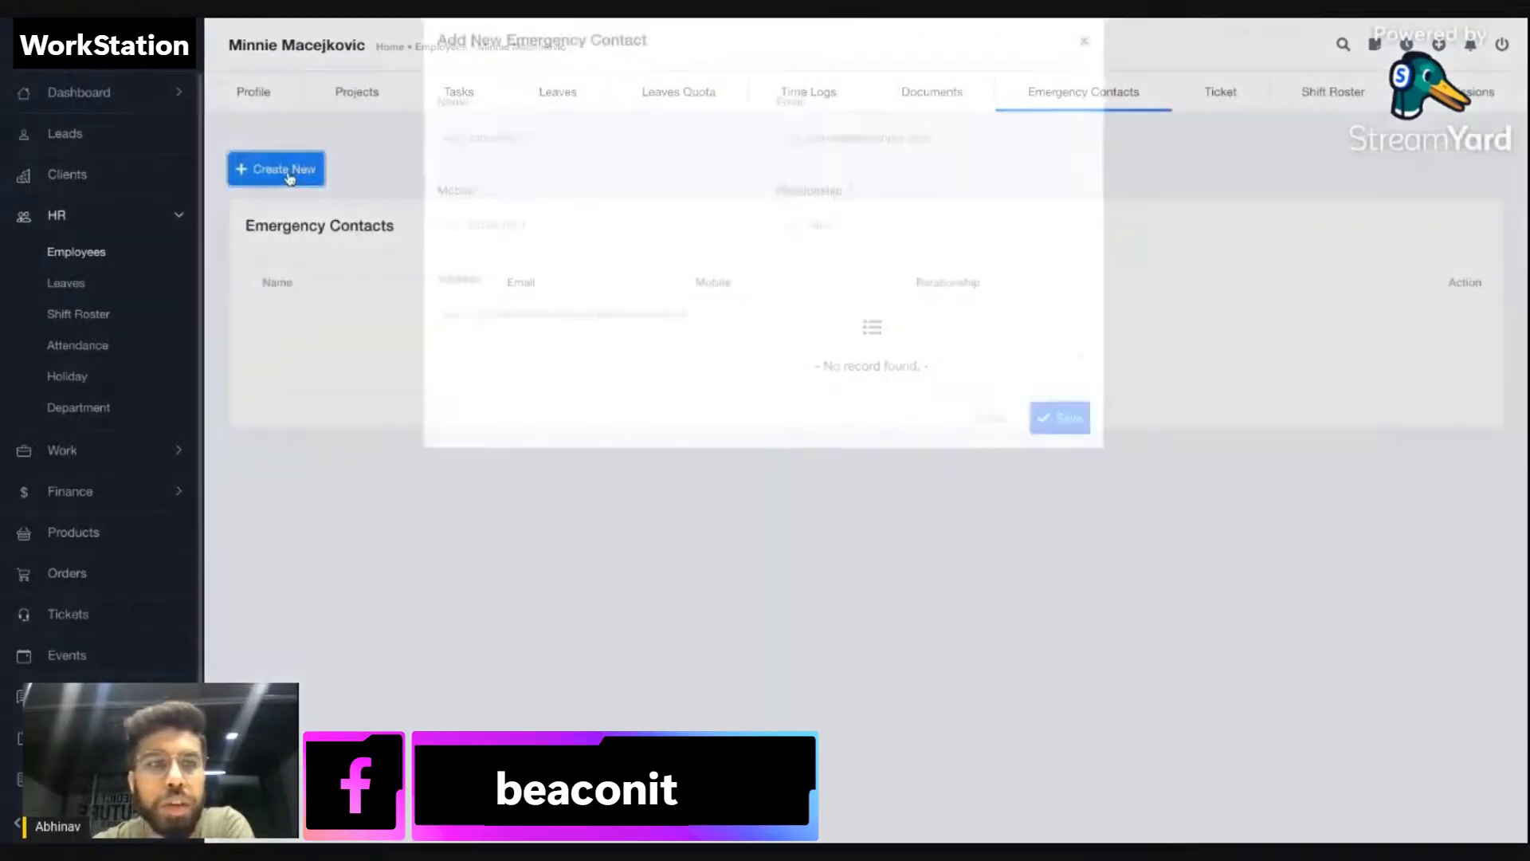
{"action": "left_click", "coordinate": [369, 232]}
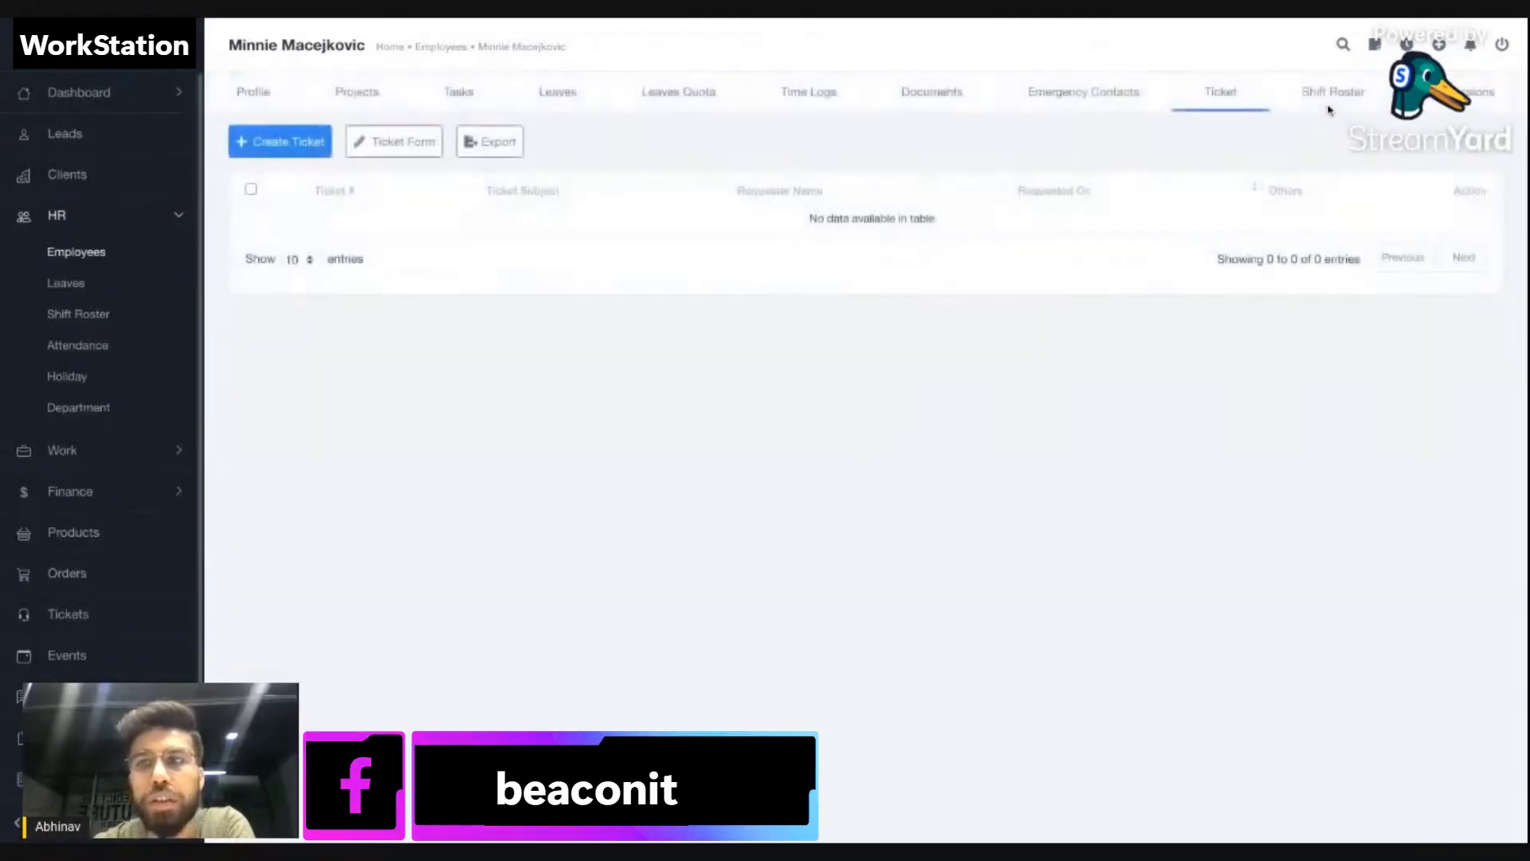
View the employee's shift roster and module permissions, and return to the profile overview.
{"action": "left_click", "coordinate": [1346, 102]}
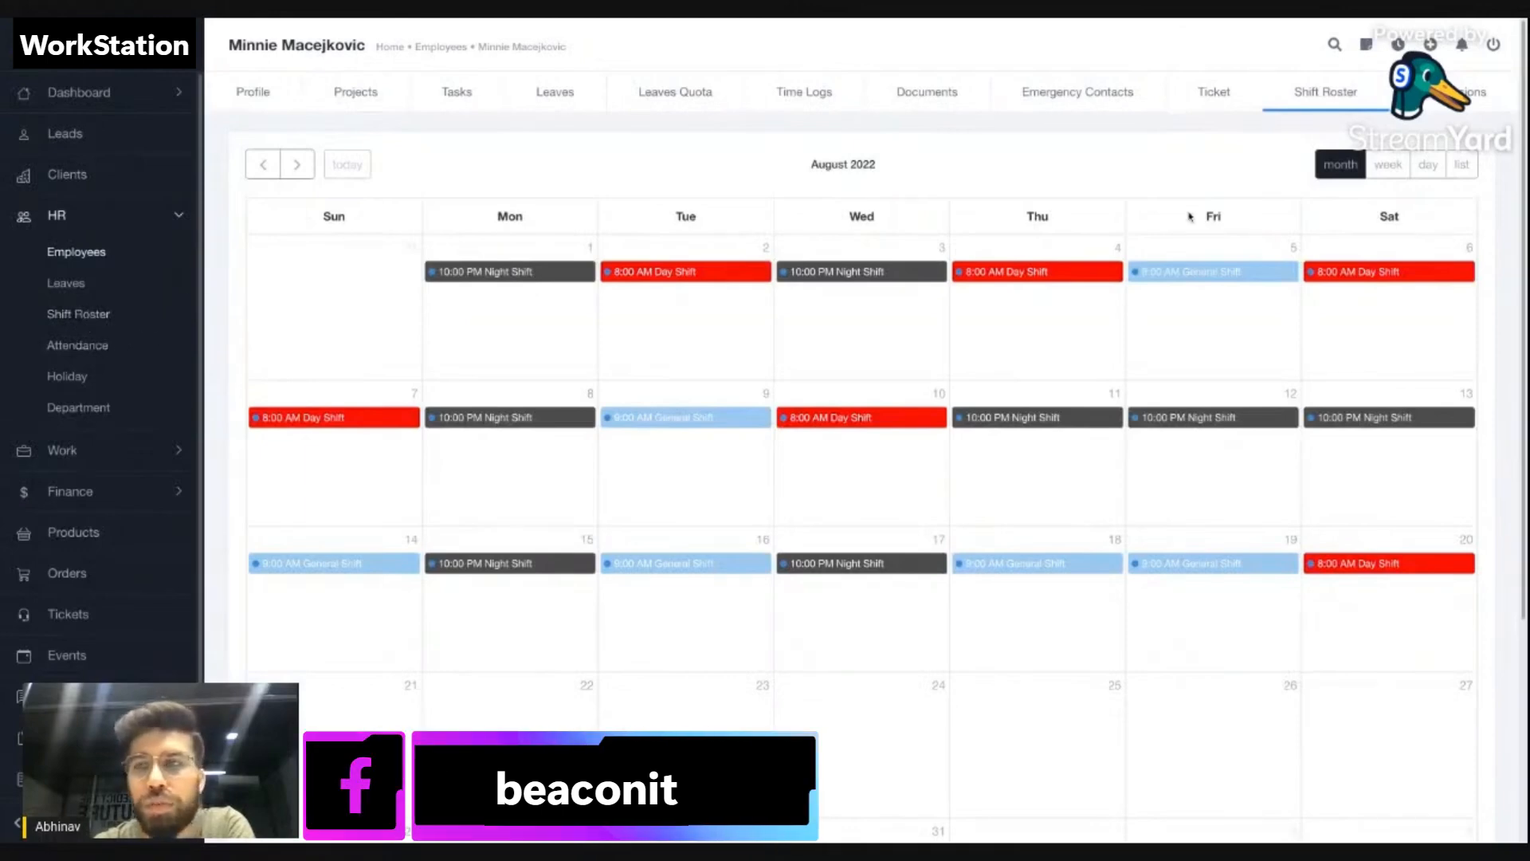
{"action": "left_click", "coordinate": [1470, 91]}
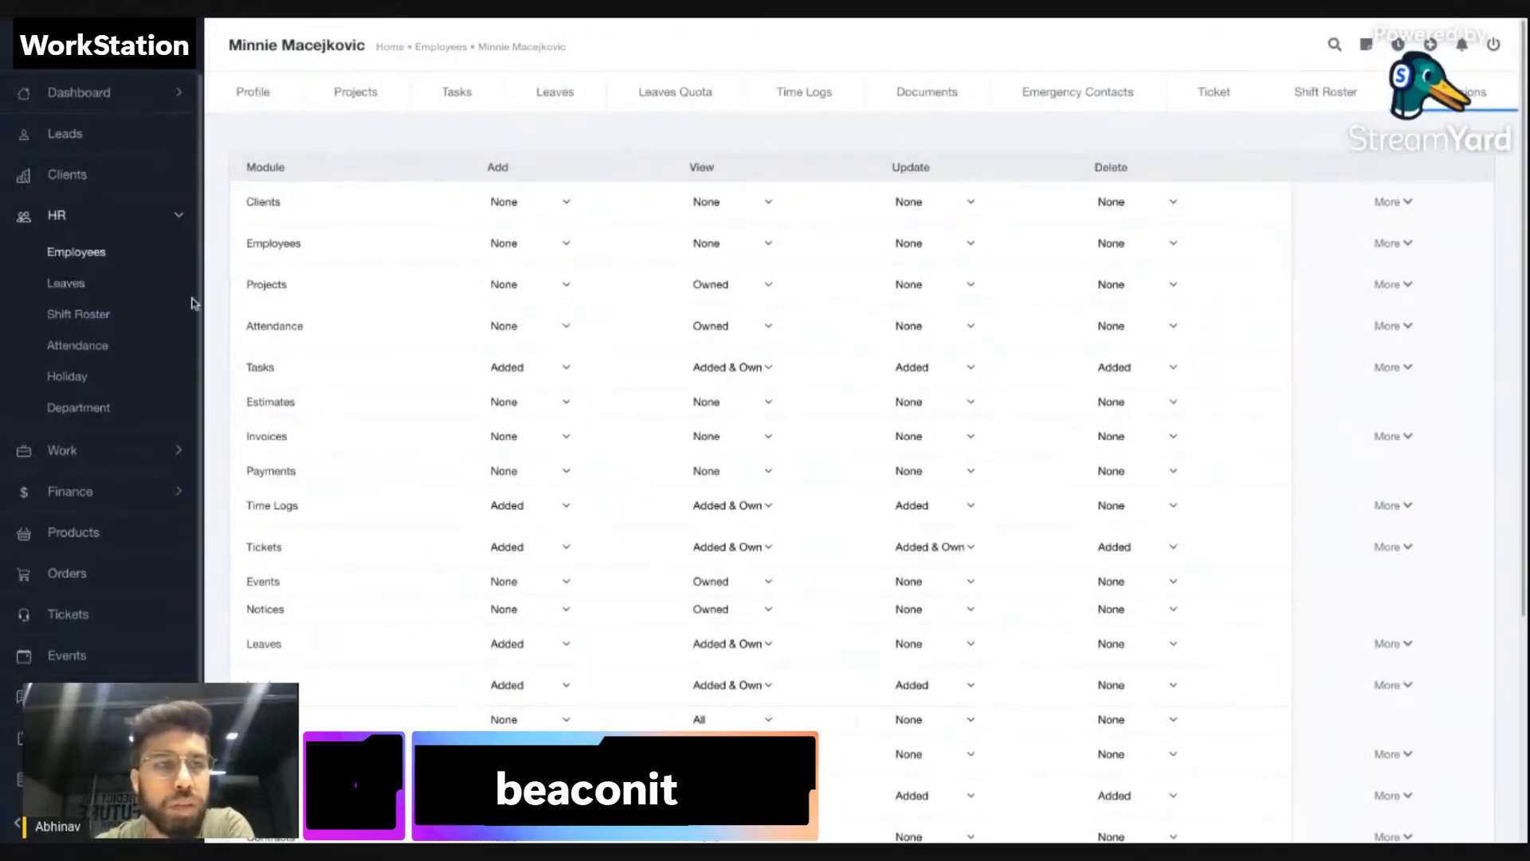
{"action": "left_click", "coordinate": [253, 93]}
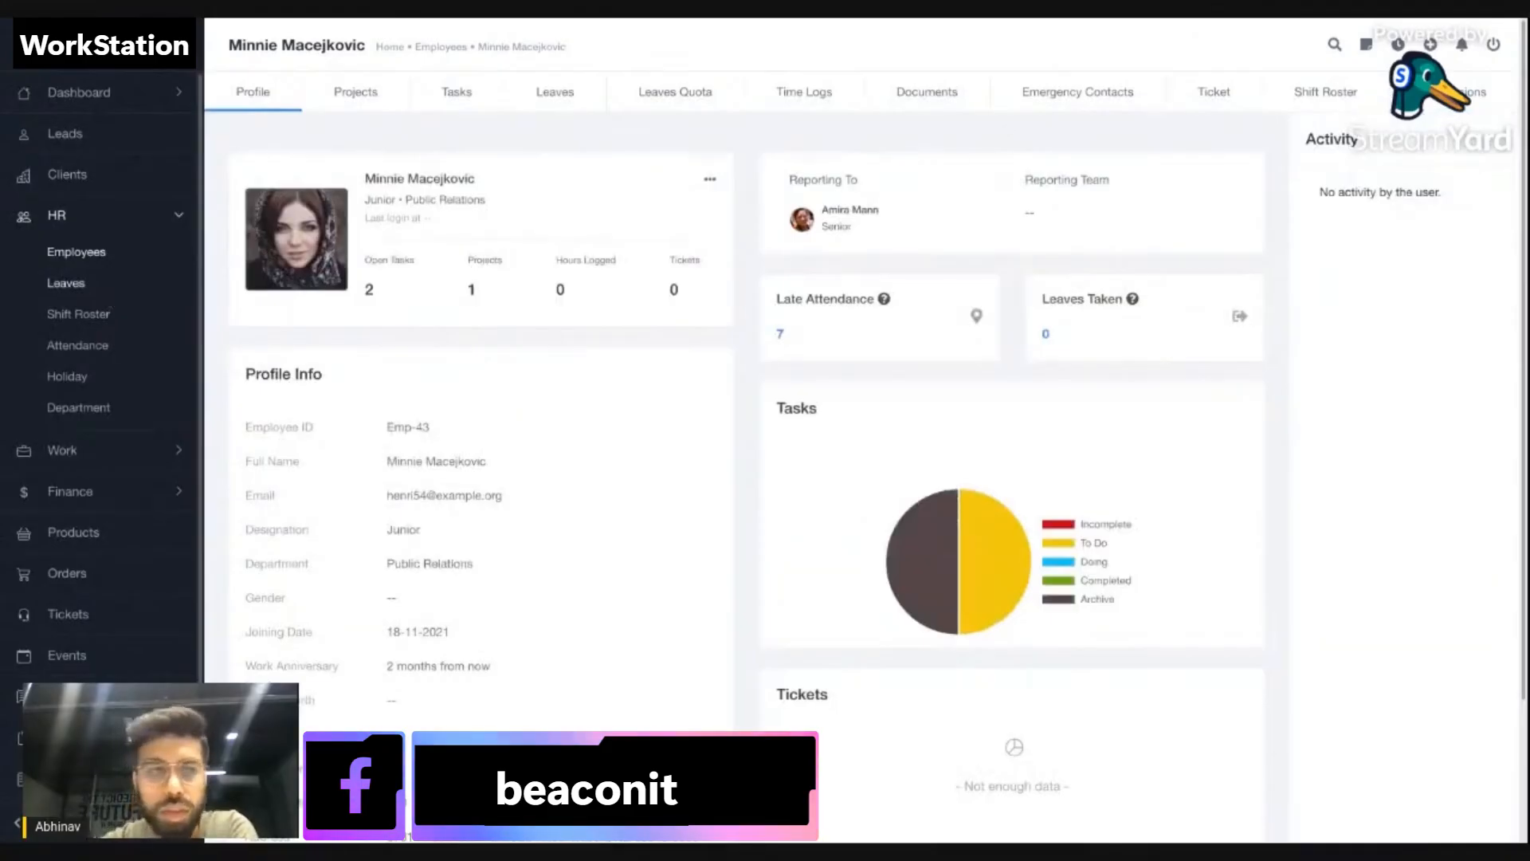
Search the company settings for "role", go to Roles & Permissions and open the role management dialog.
{"action": "scroll", "coordinate": [99, 399], "scroll_direction": "down", "scroll_amount": 3}
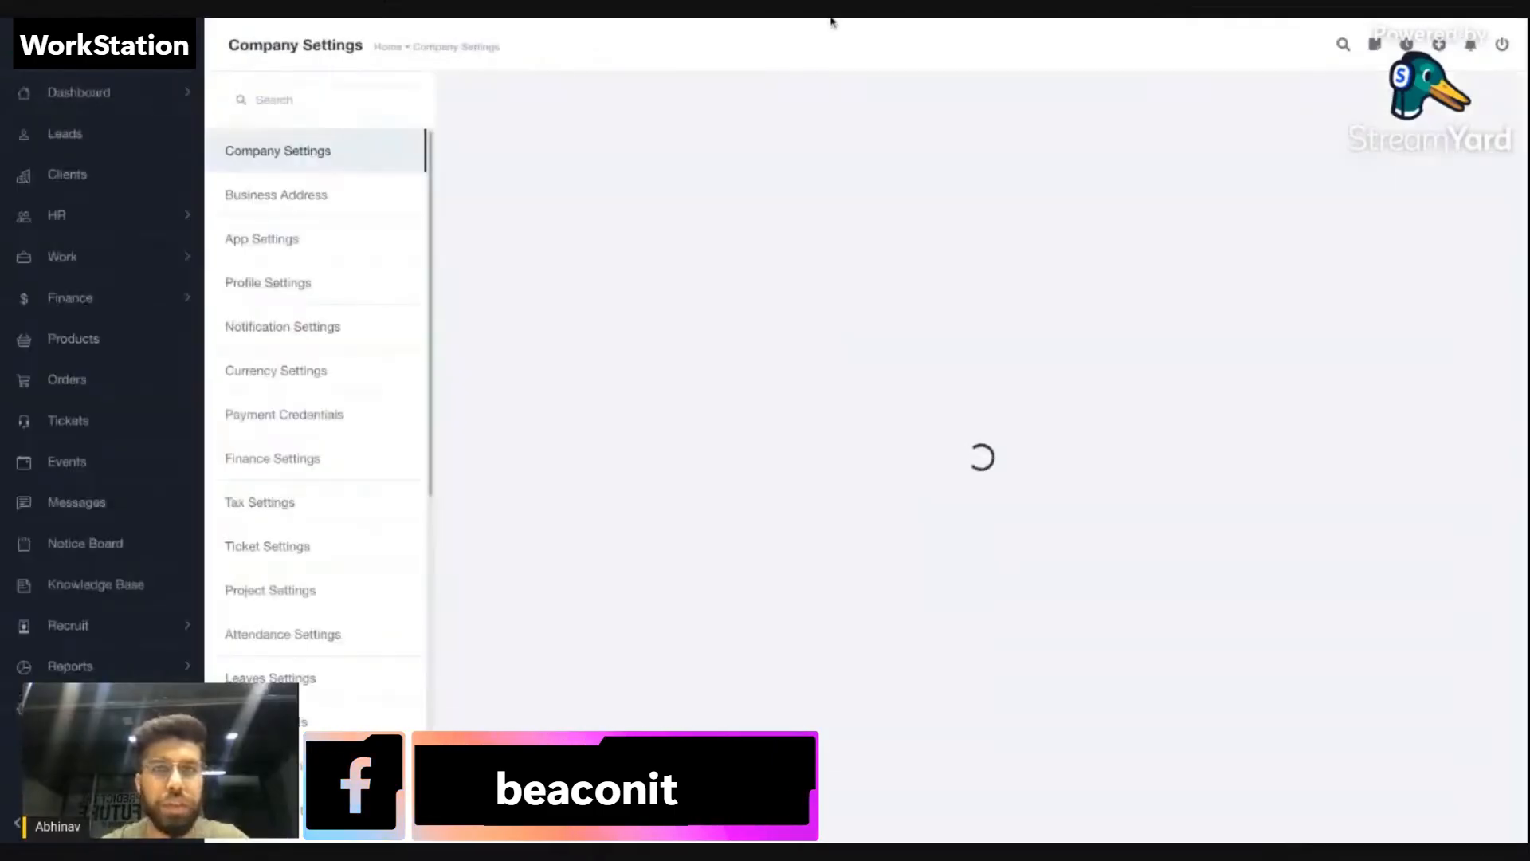
{"action": "left_click", "coordinate": [362, 108]}
{"action": "type", "text": "role"}
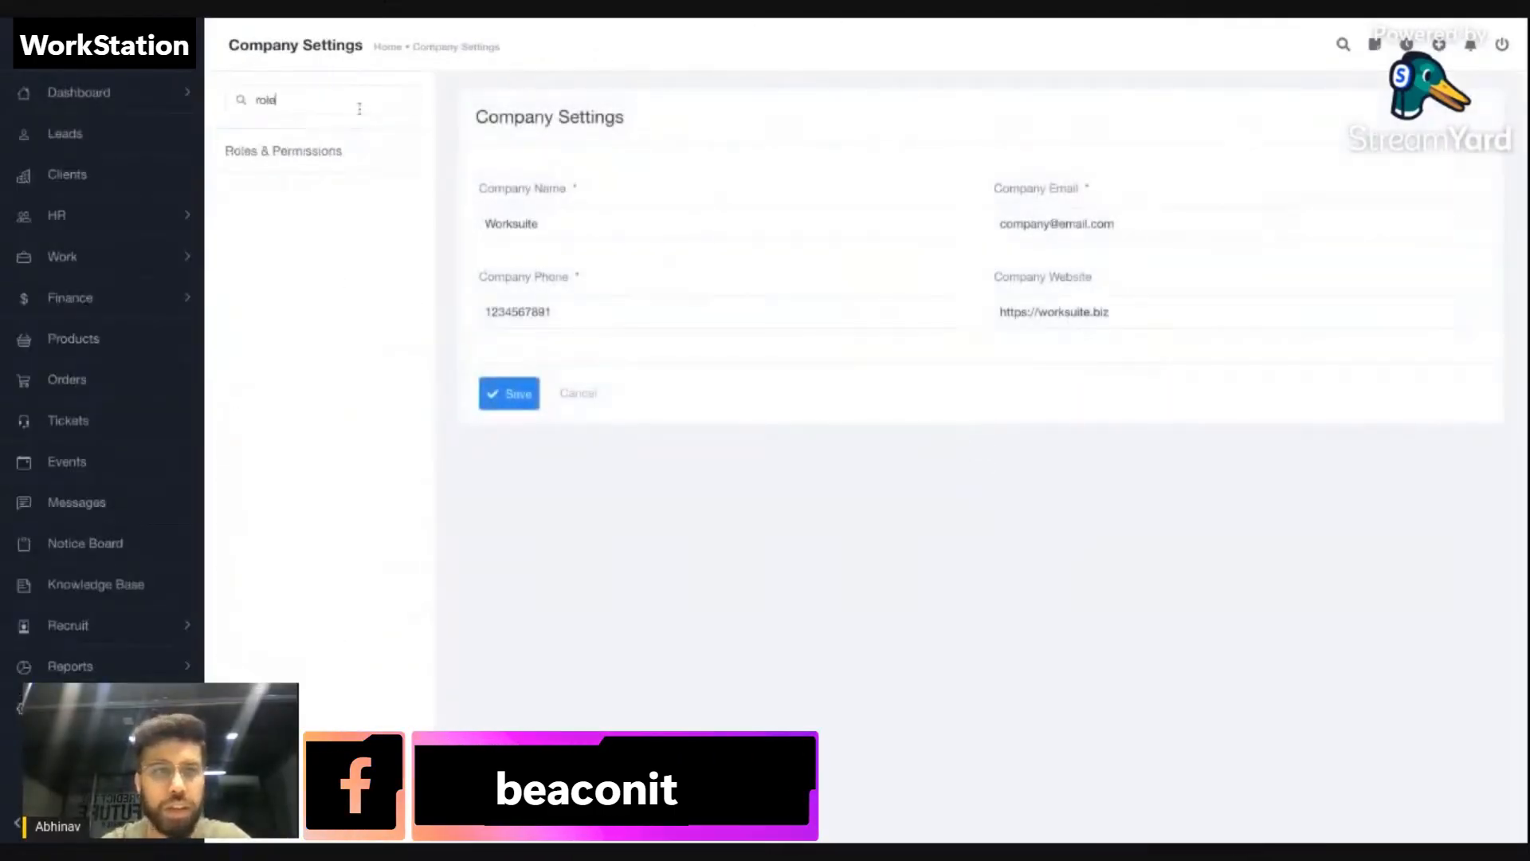
{"action": "left_click", "coordinate": [366, 160]}
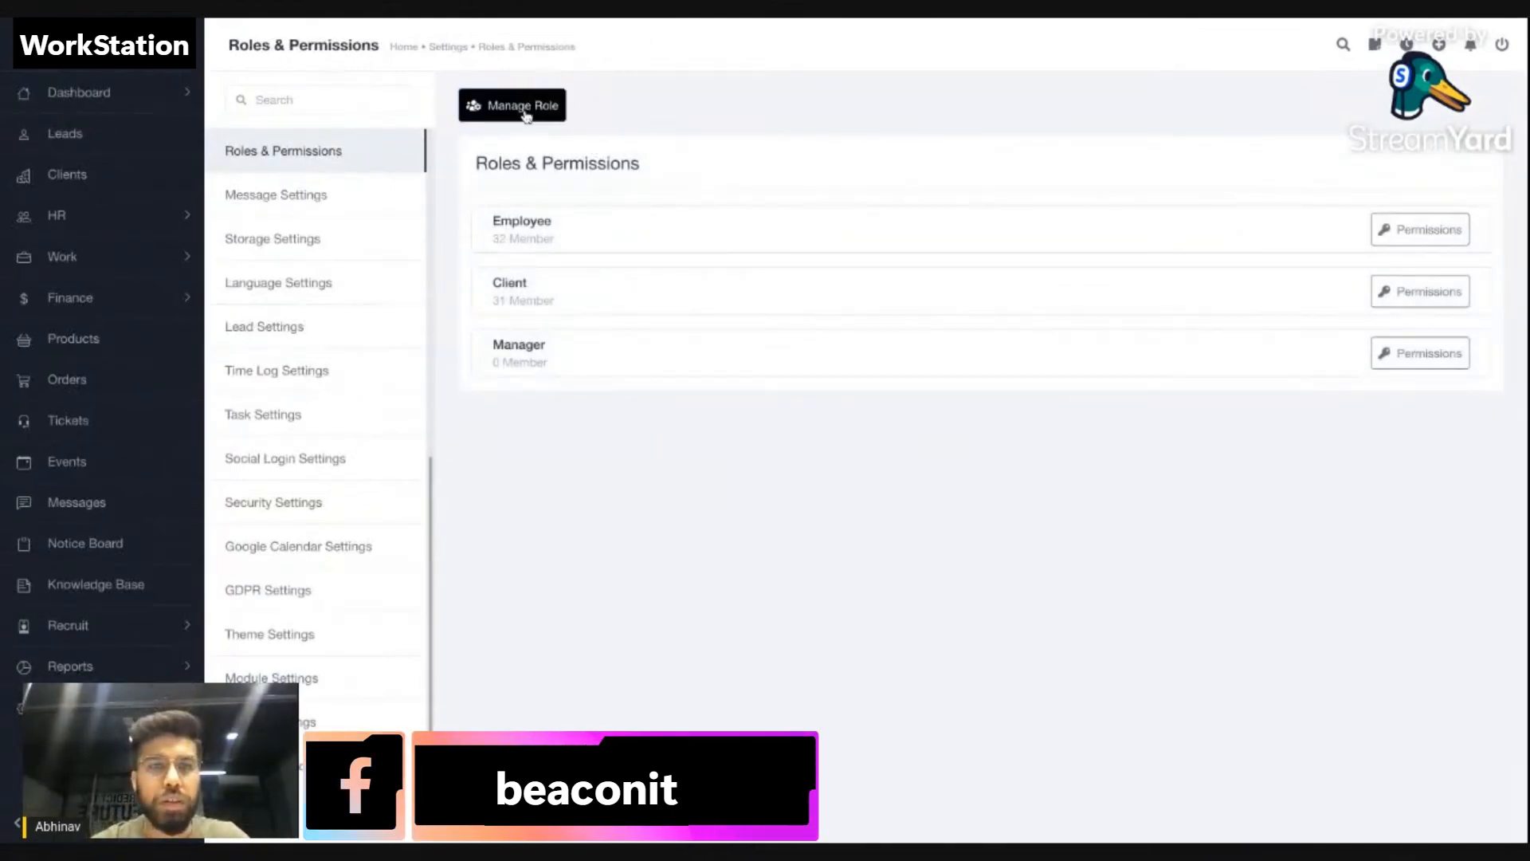
{"action": "left_click", "coordinate": [526, 116]}
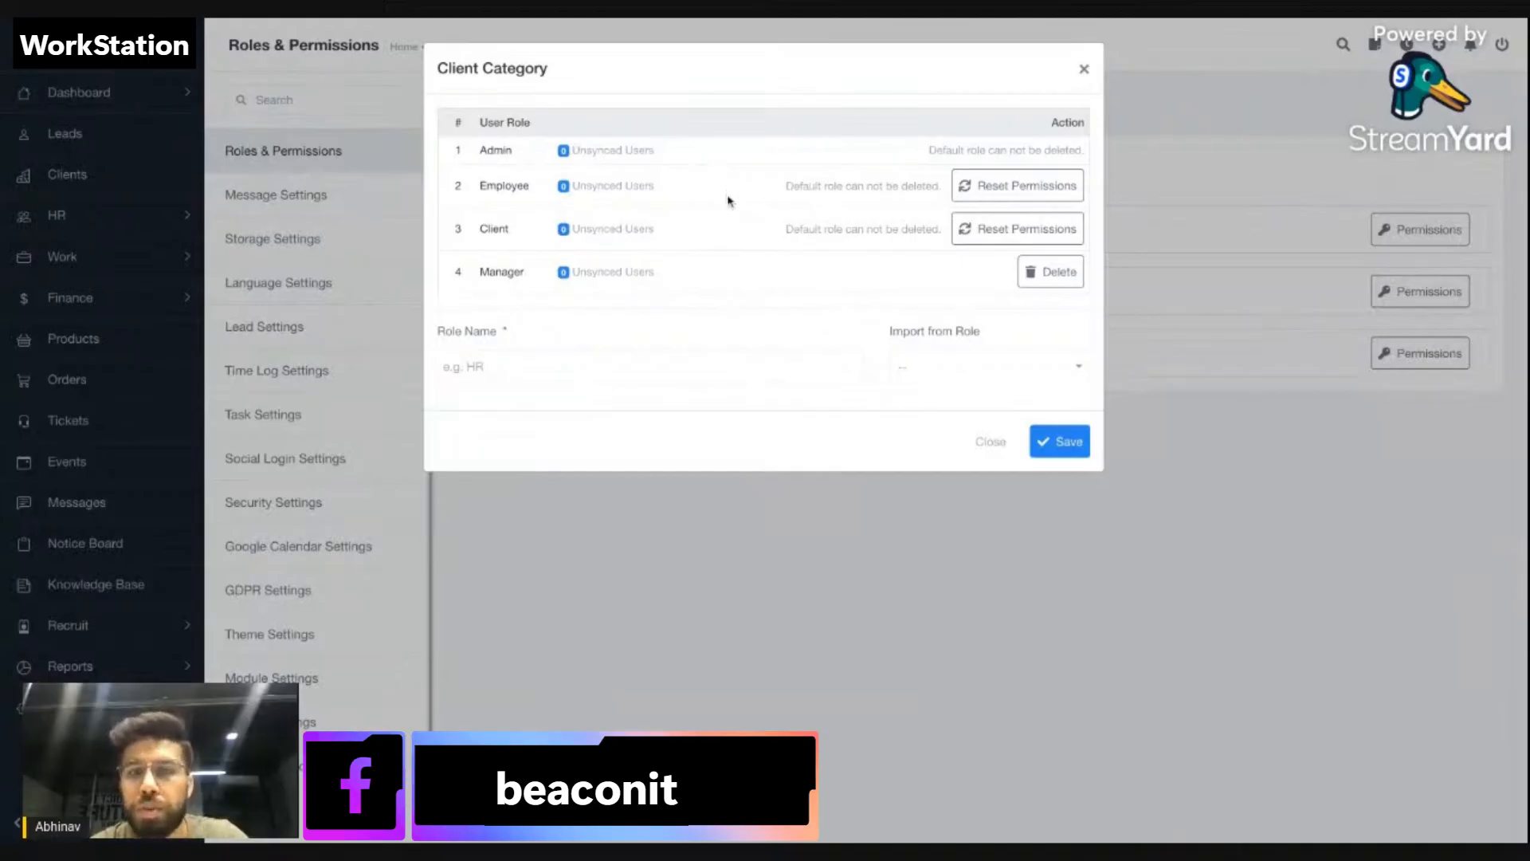
Close the role management dialog, open the Employee role's permissions and review its add, view, update and delete rights for each module.
{"action": "left_click", "coordinate": [547, 519]}
{"action": "left_click", "coordinate": [1412, 232]}
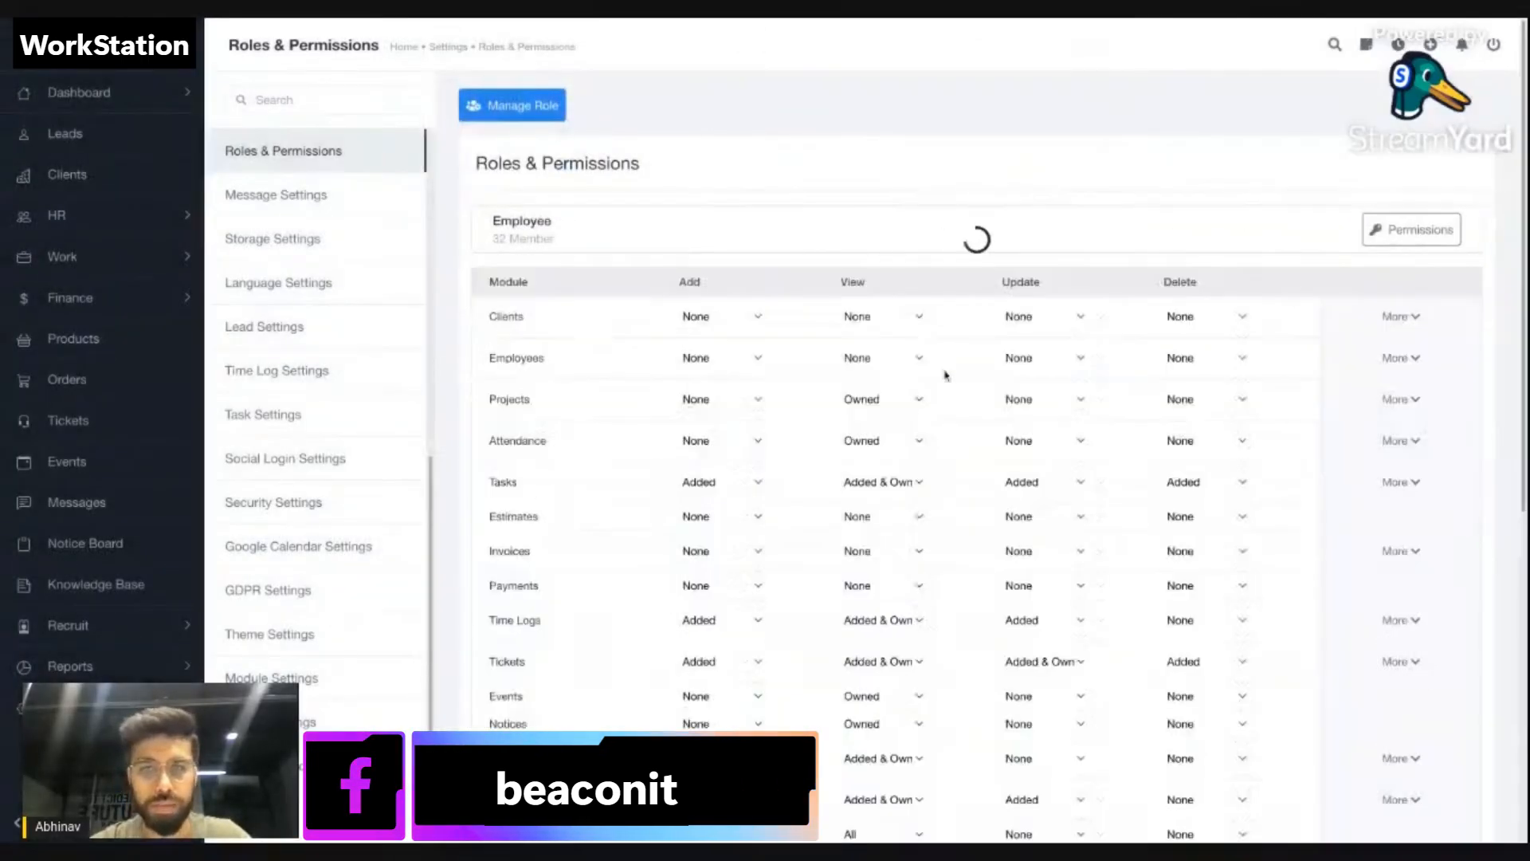
{"action": "scroll", "coordinate": [946, 335], "scroll_direction": "down", "scroll_amount": 3}
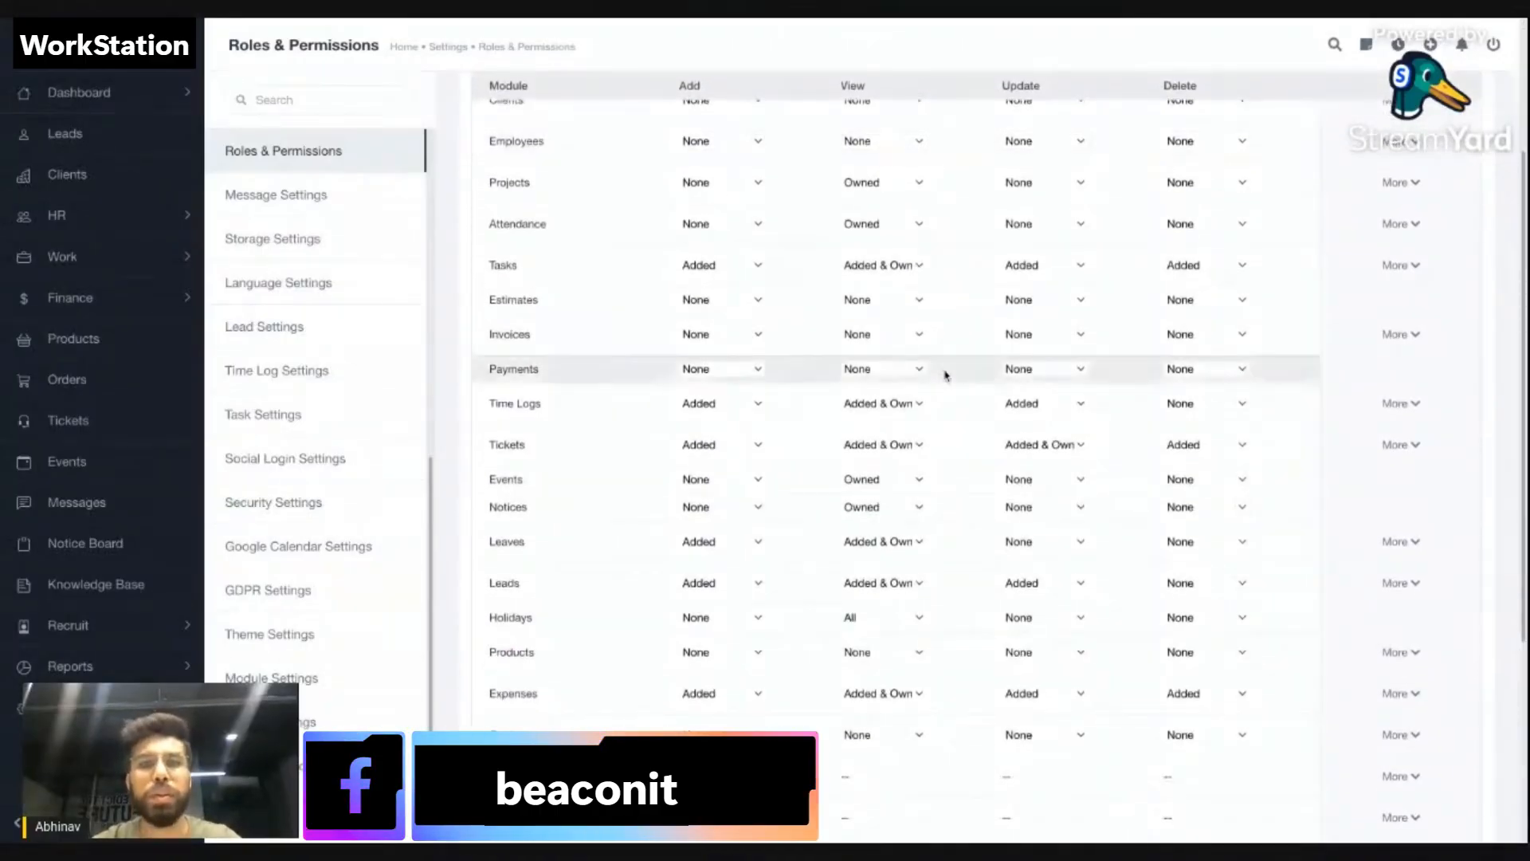
{"action": "scroll", "coordinate": [946, 373], "scroll_direction": "up", "scroll_amount": 2}
{"action": "scroll", "coordinate": [946, 374], "scroll_direction": "down", "scroll_amount": 2}
{"action": "scroll", "coordinate": [946, 374], "scroll_direction": "down", "scroll_amount": 3}
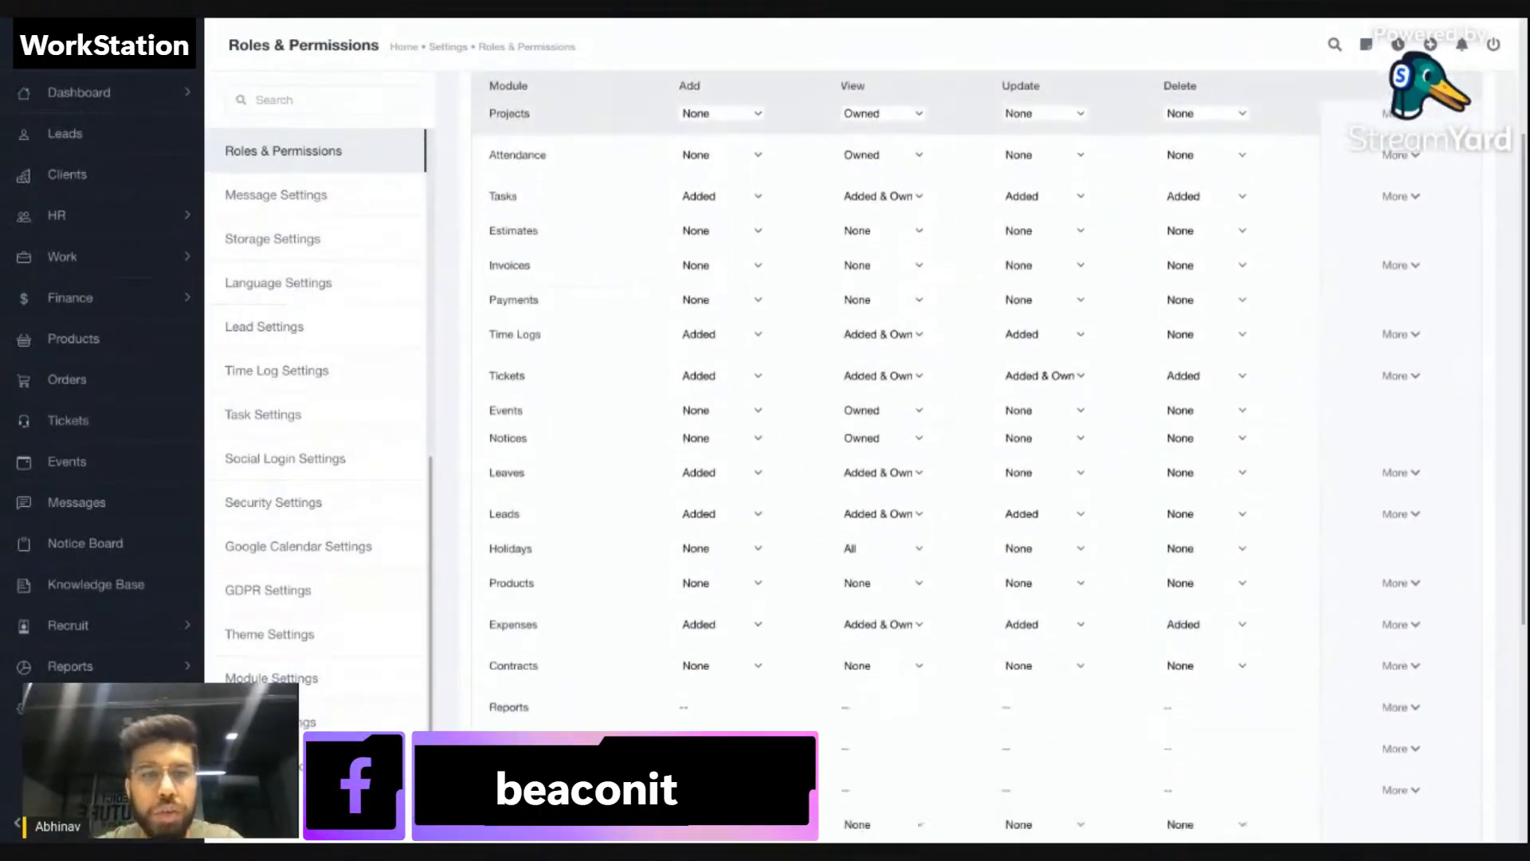
{"action": "scroll", "coordinate": [946, 373], "scroll_direction": "up", "scroll_amount": 5}
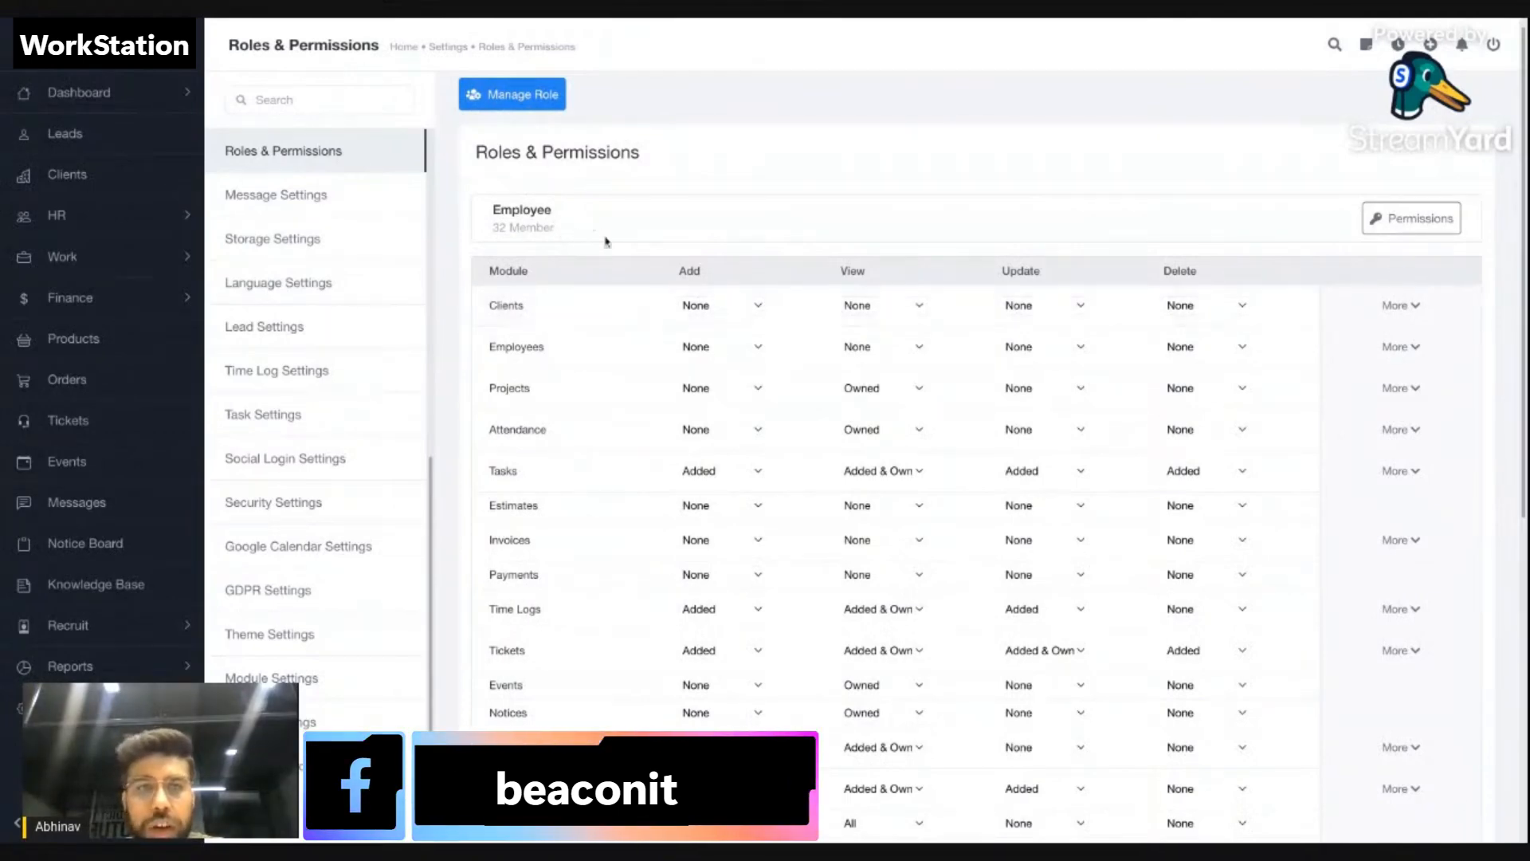
Try the All option for the Employee role's View permission on the Employees module, and return it to None.
{"action": "left_click", "coordinate": [908, 350]}
{"action": "left_click", "coordinate": [852, 368]}
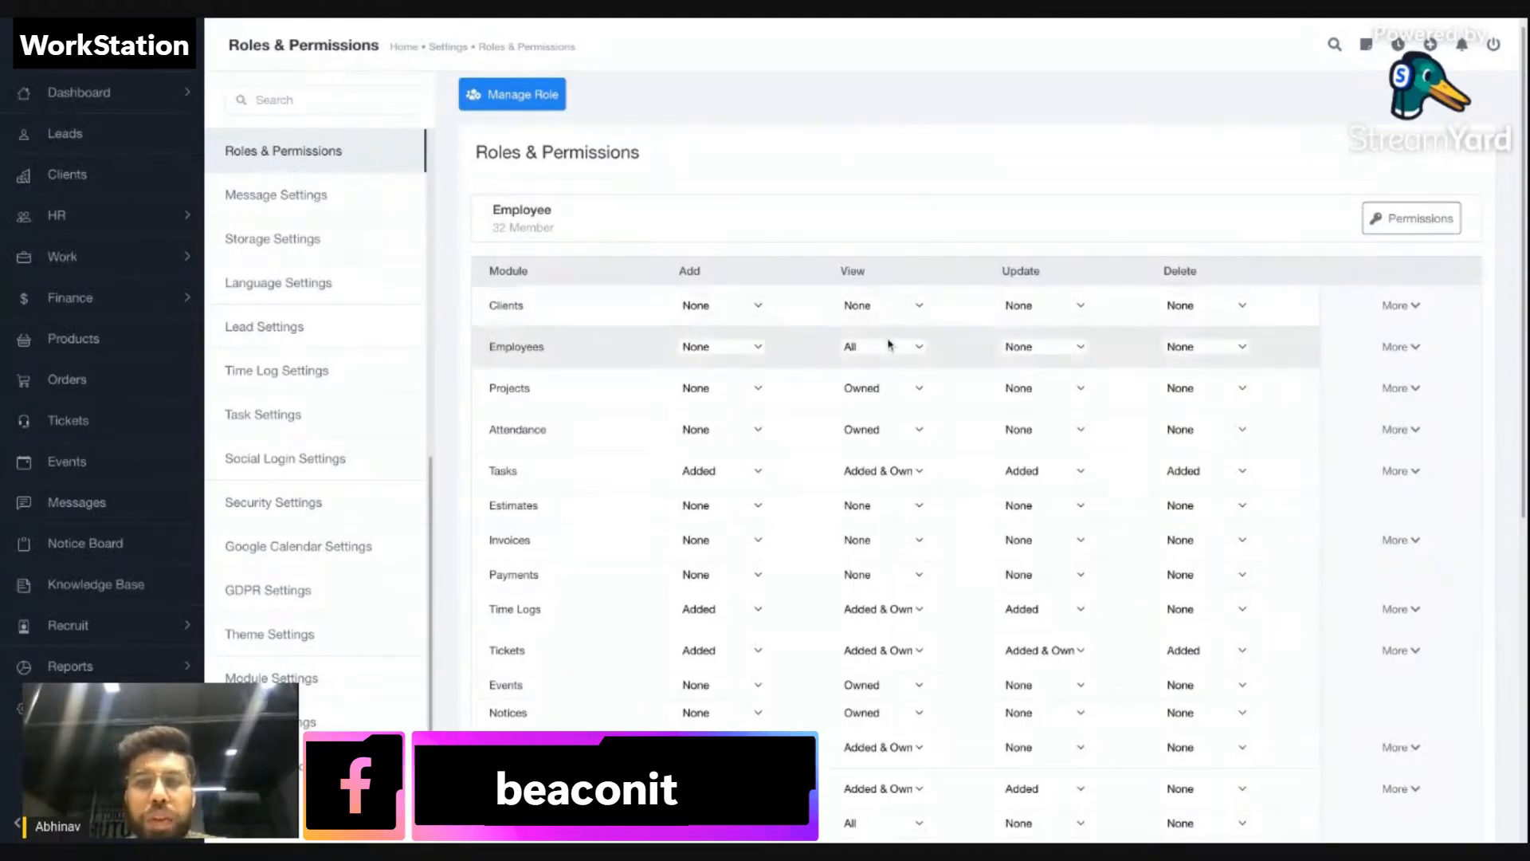
{"action": "left_click", "coordinate": [896, 386]}
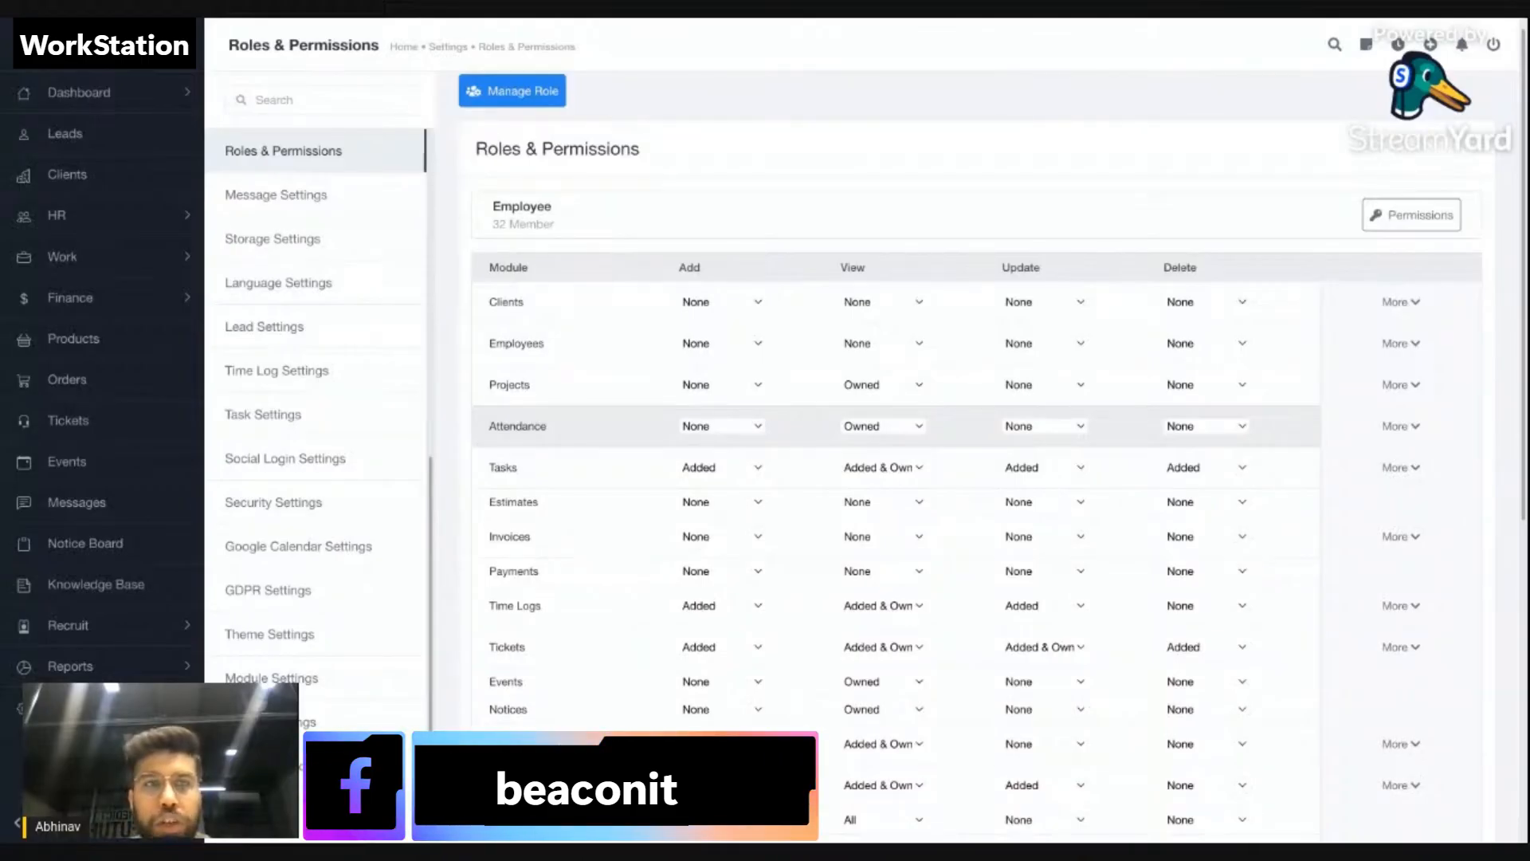
Set the Employee role's View permission for the Tasks module to Owned.
{"action": "left_click", "coordinate": [885, 471]}
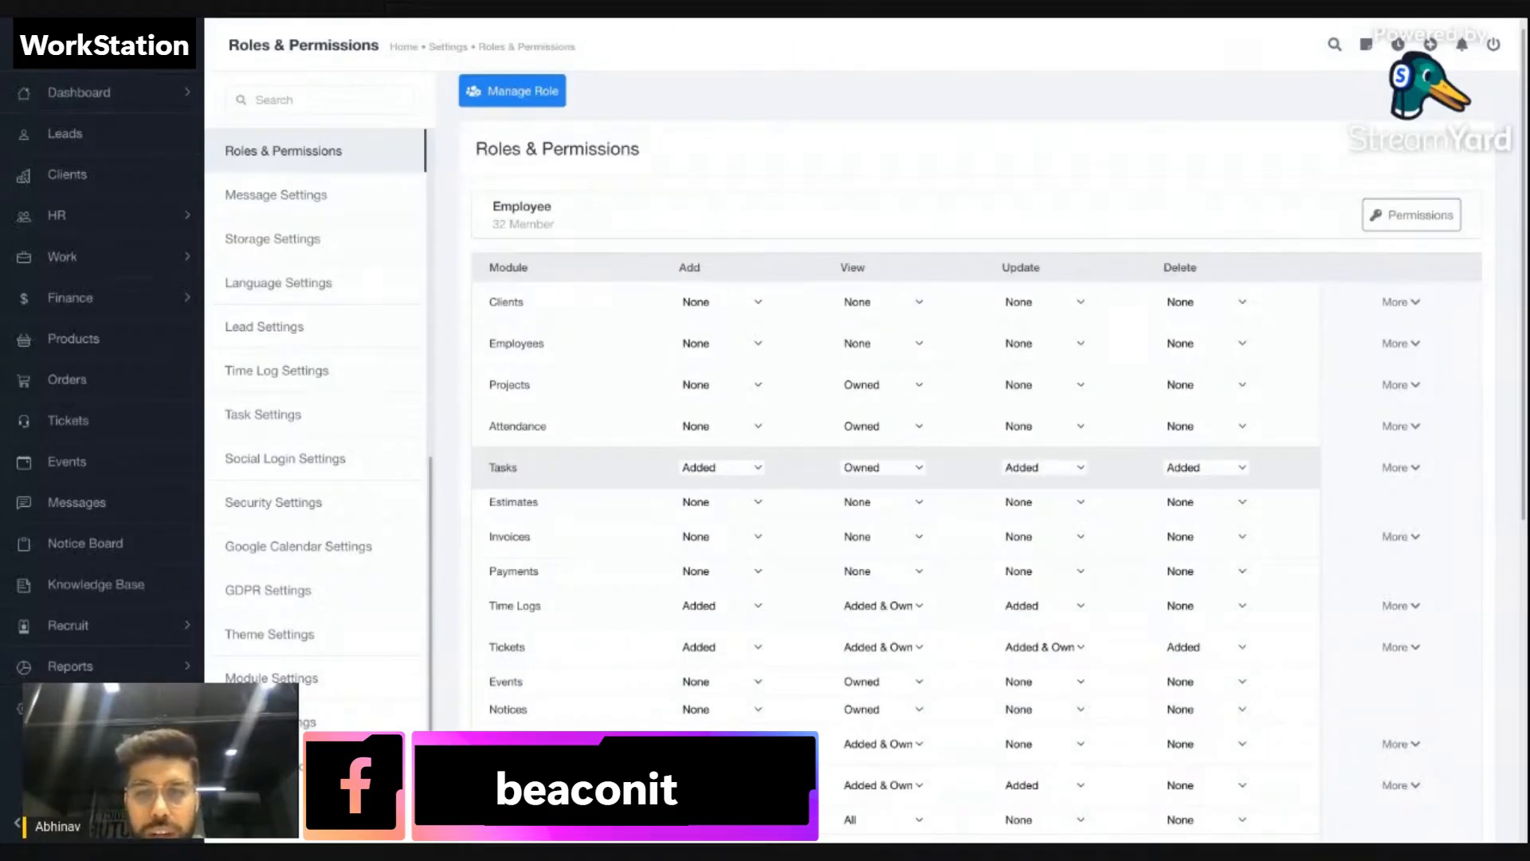
Set the Employee role's View permission for the Tasks module to Added & Owned.
{"action": "left_click", "coordinate": [898, 481]}
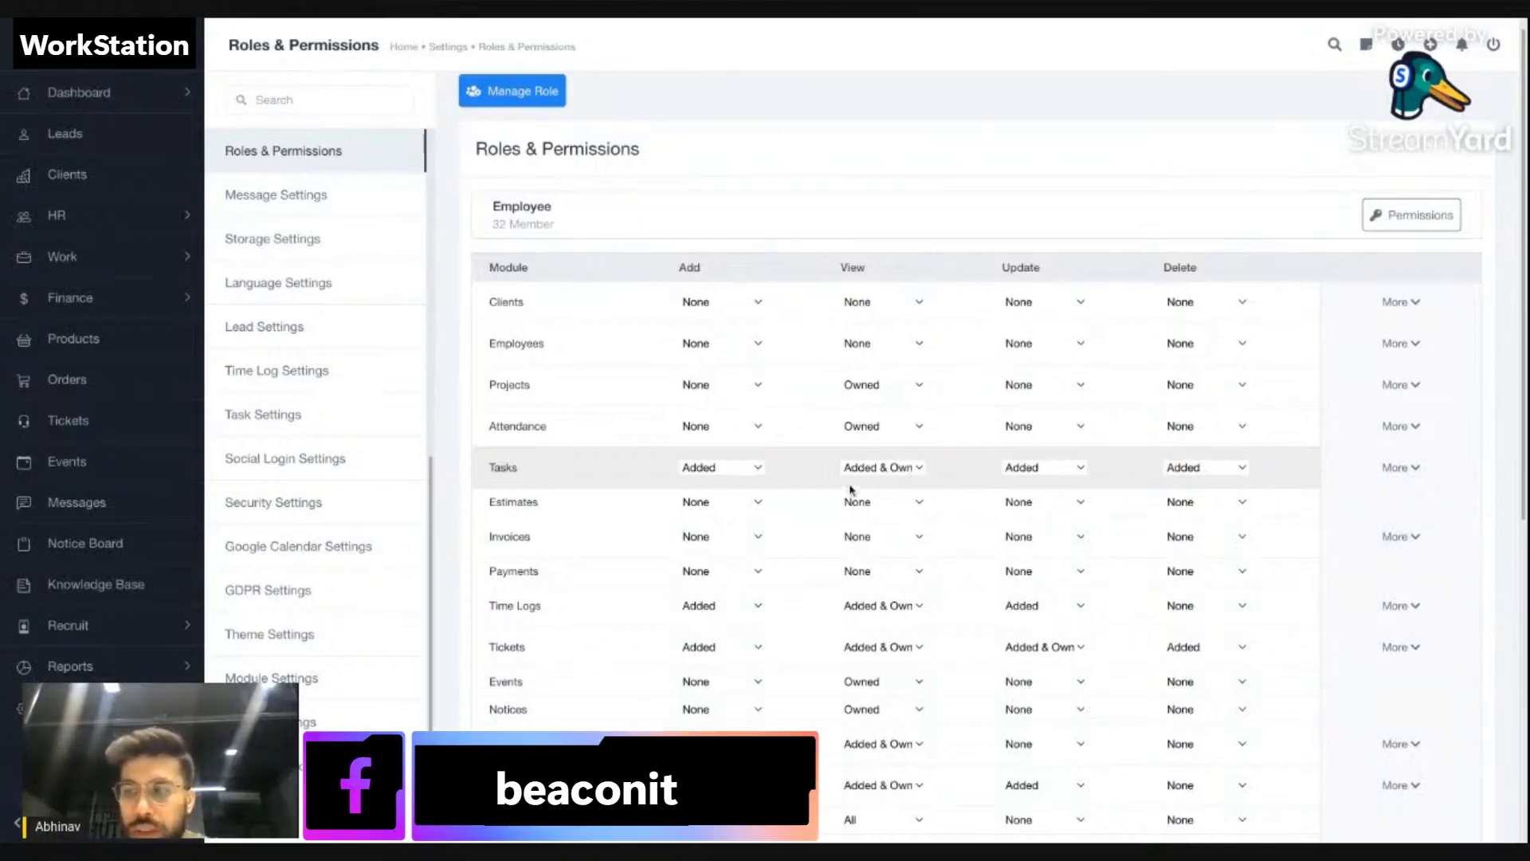
Open the HR employee list and view the user role options available for the first employee.
{"action": "left_click", "coordinate": [117, 225]}
{"action": "left_click", "coordinate": [145, 249]}
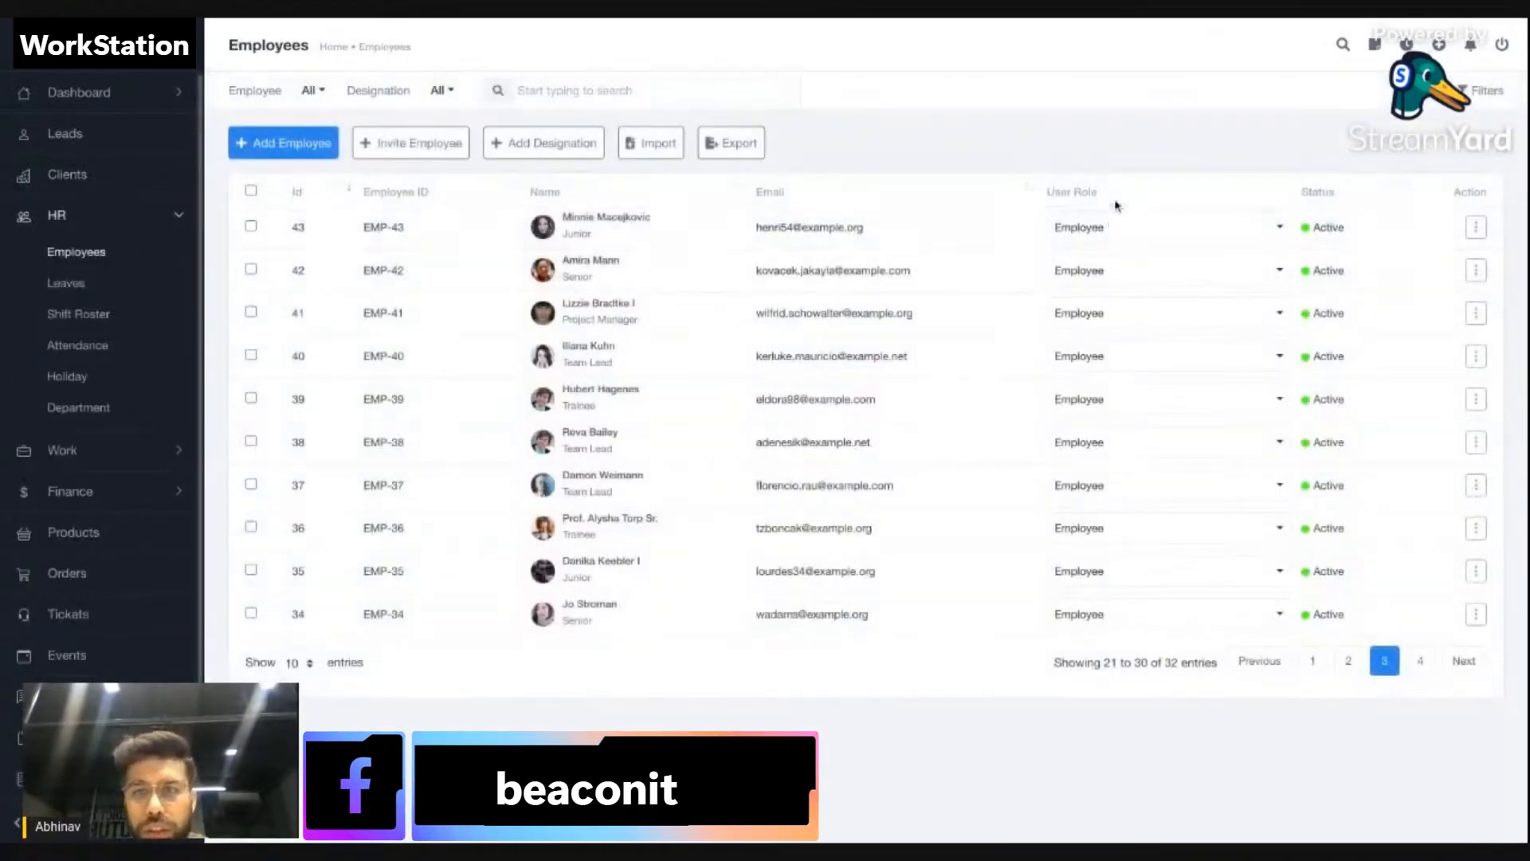
{"action": "left_click", "coordinate": [1132, 230]}
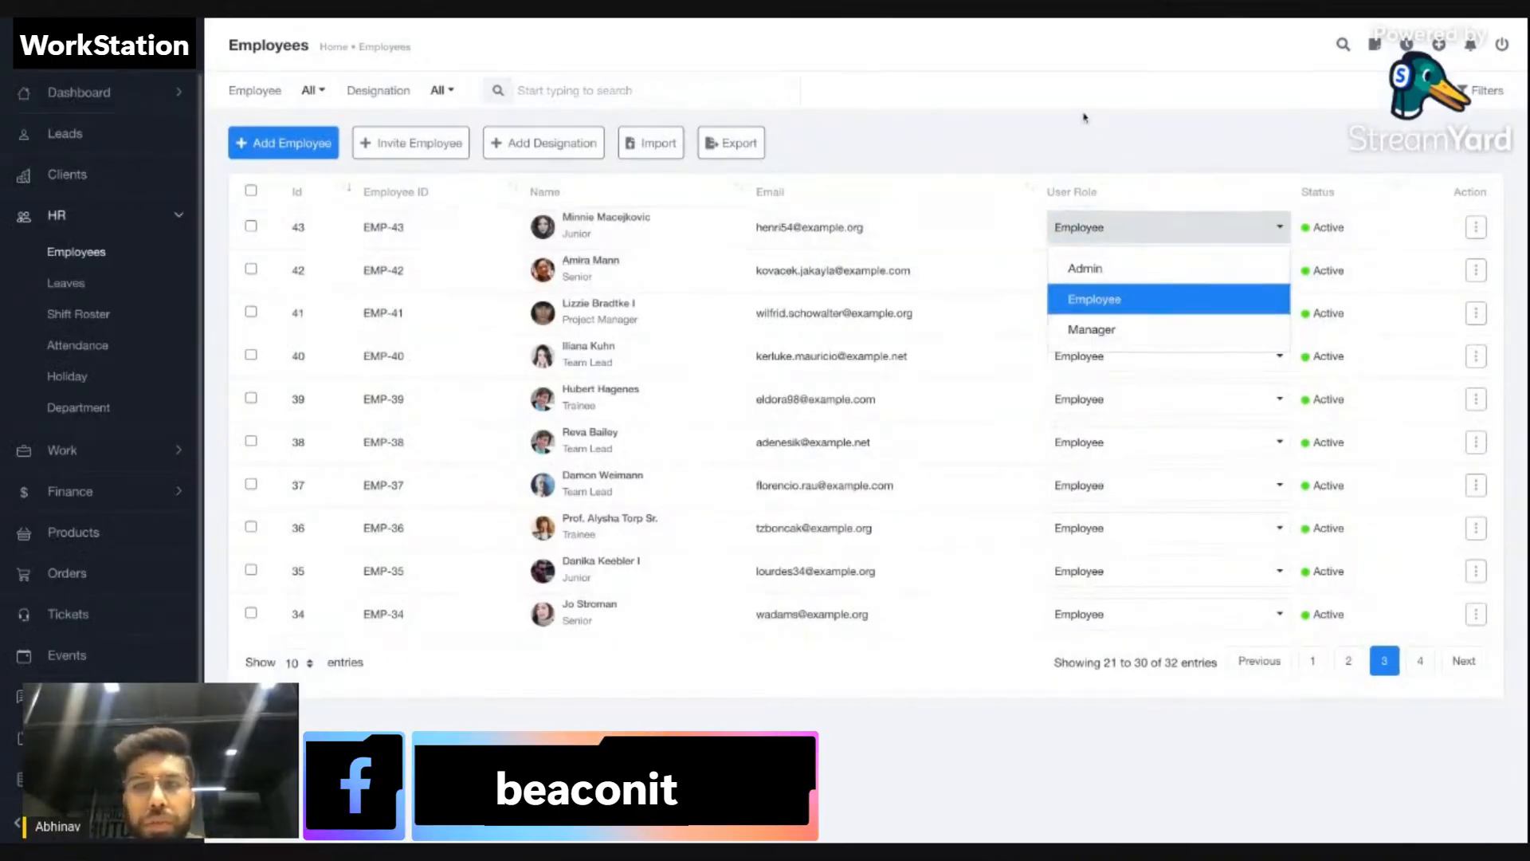
{"action": "left_click", "coordinate": [1058, 122]}
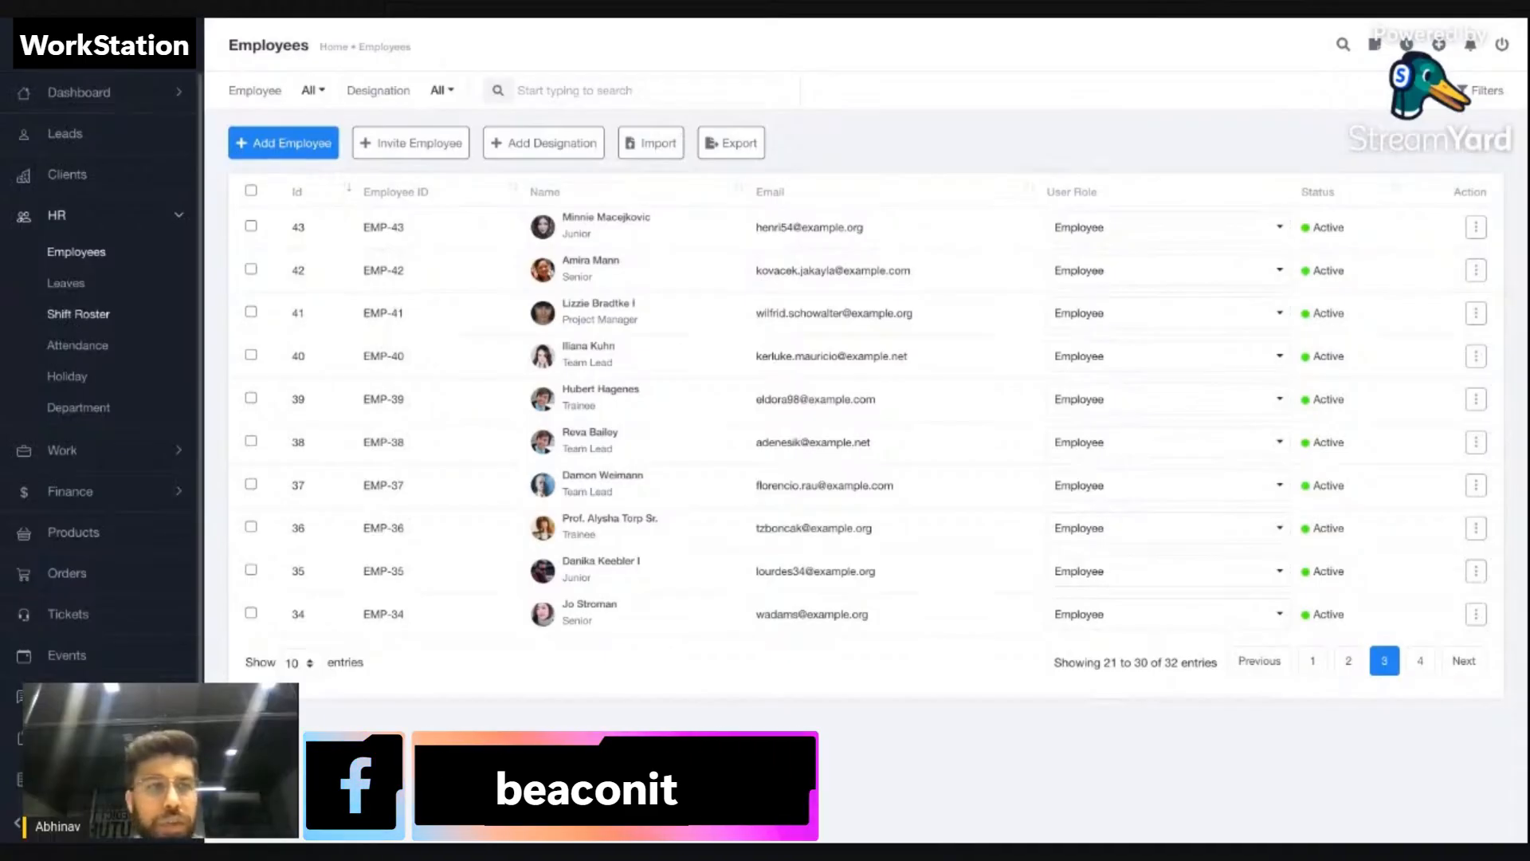
Open the Shift Roster and review the assigned shifts for the week of 15 Aug - 21 Aug.
{"action": "left_click", "coordinate": [78, 313]}
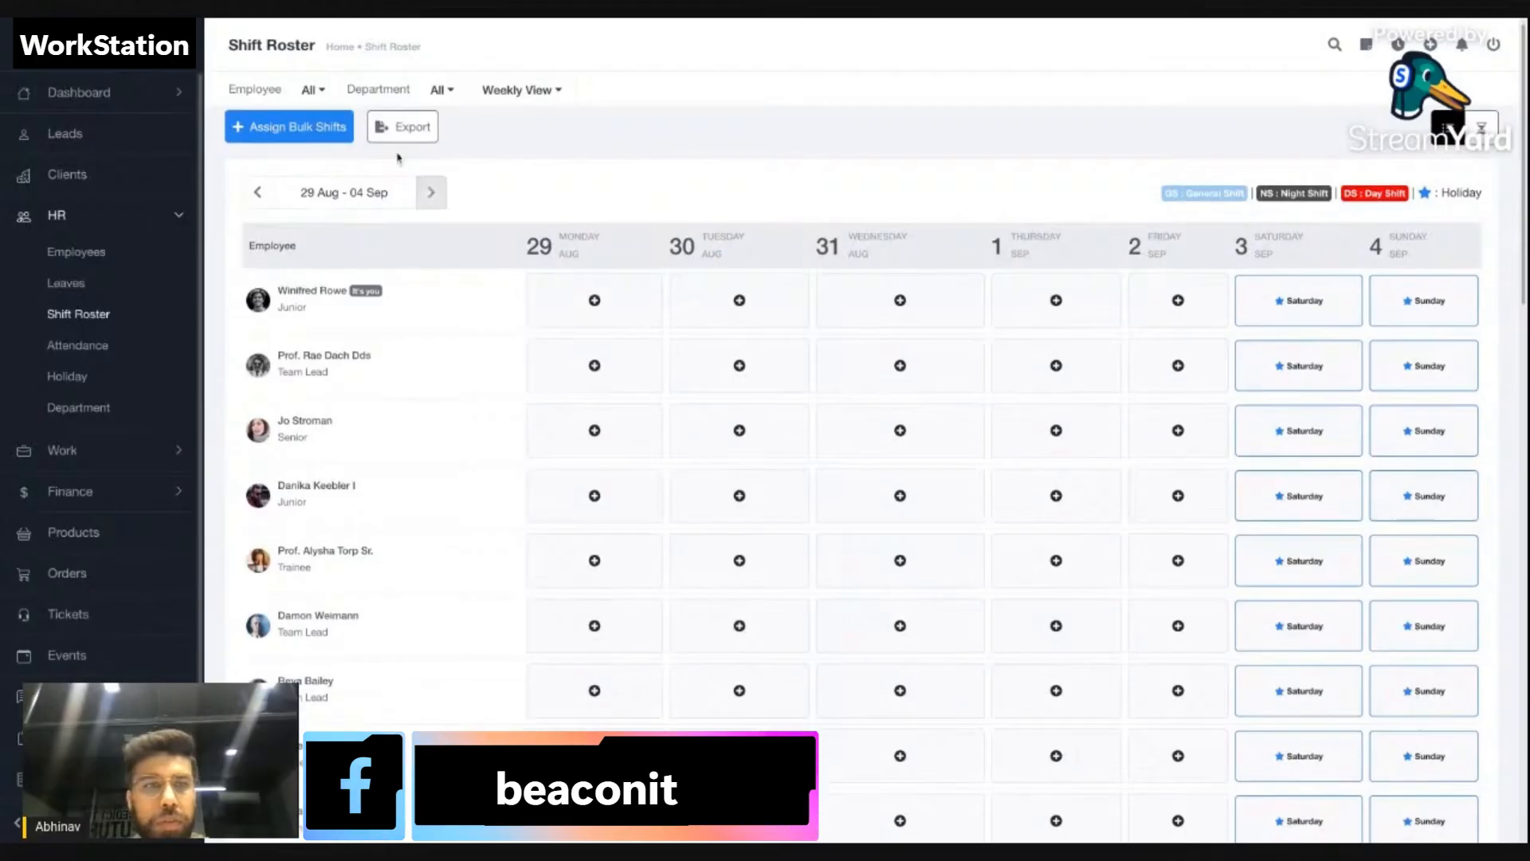
{"action": "left_click", "coordinate": [255, 191]}
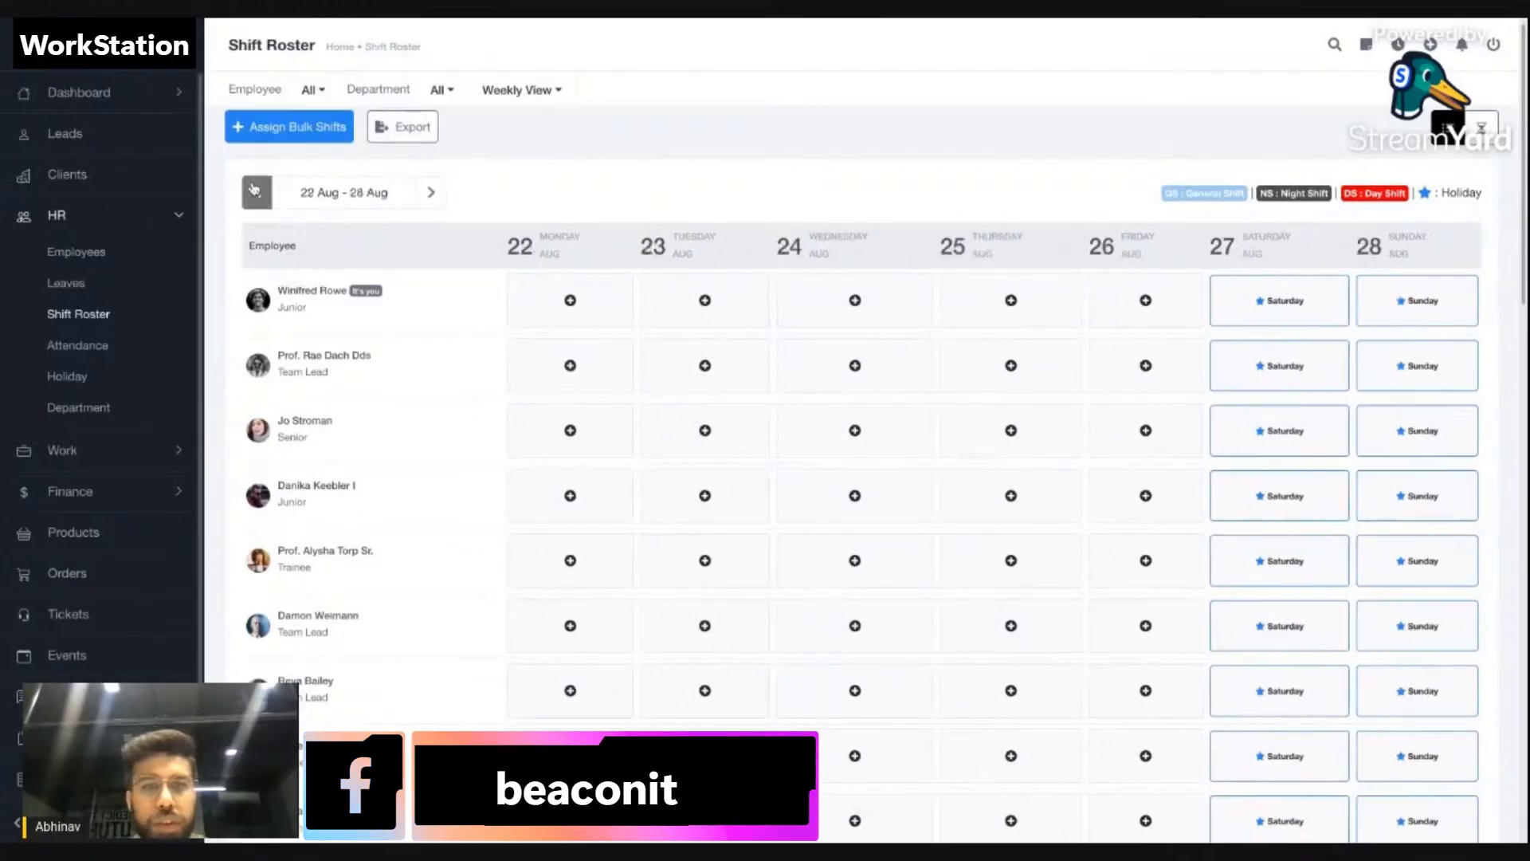
{"action": "left_click", "coordinate": [255, 191]}
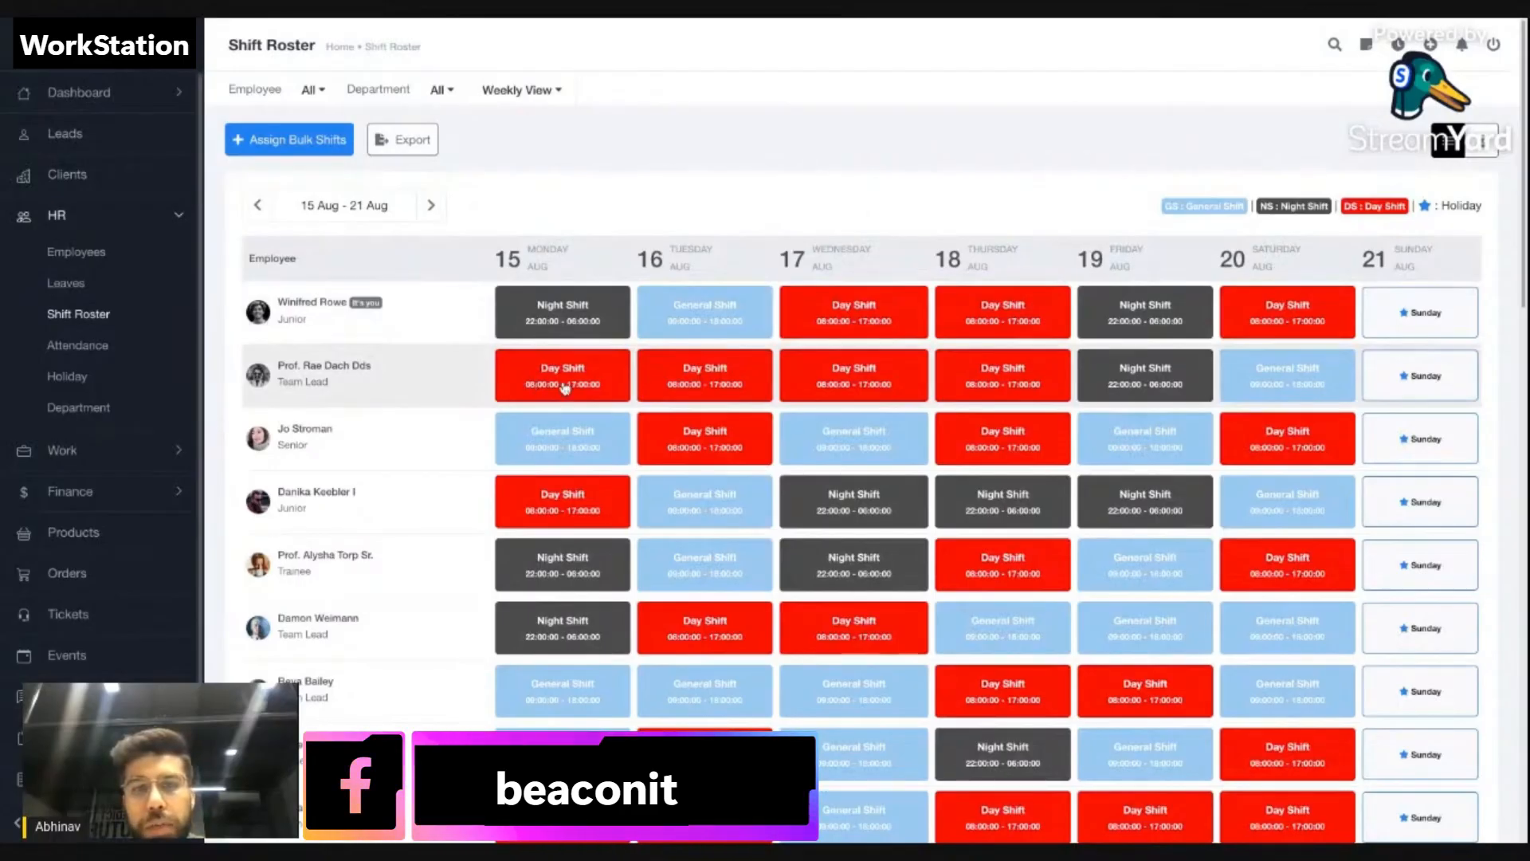
{"action": "scroll", "coordinate": [930, 382], "scroll_direction": "down", "scroll_amount": 2}
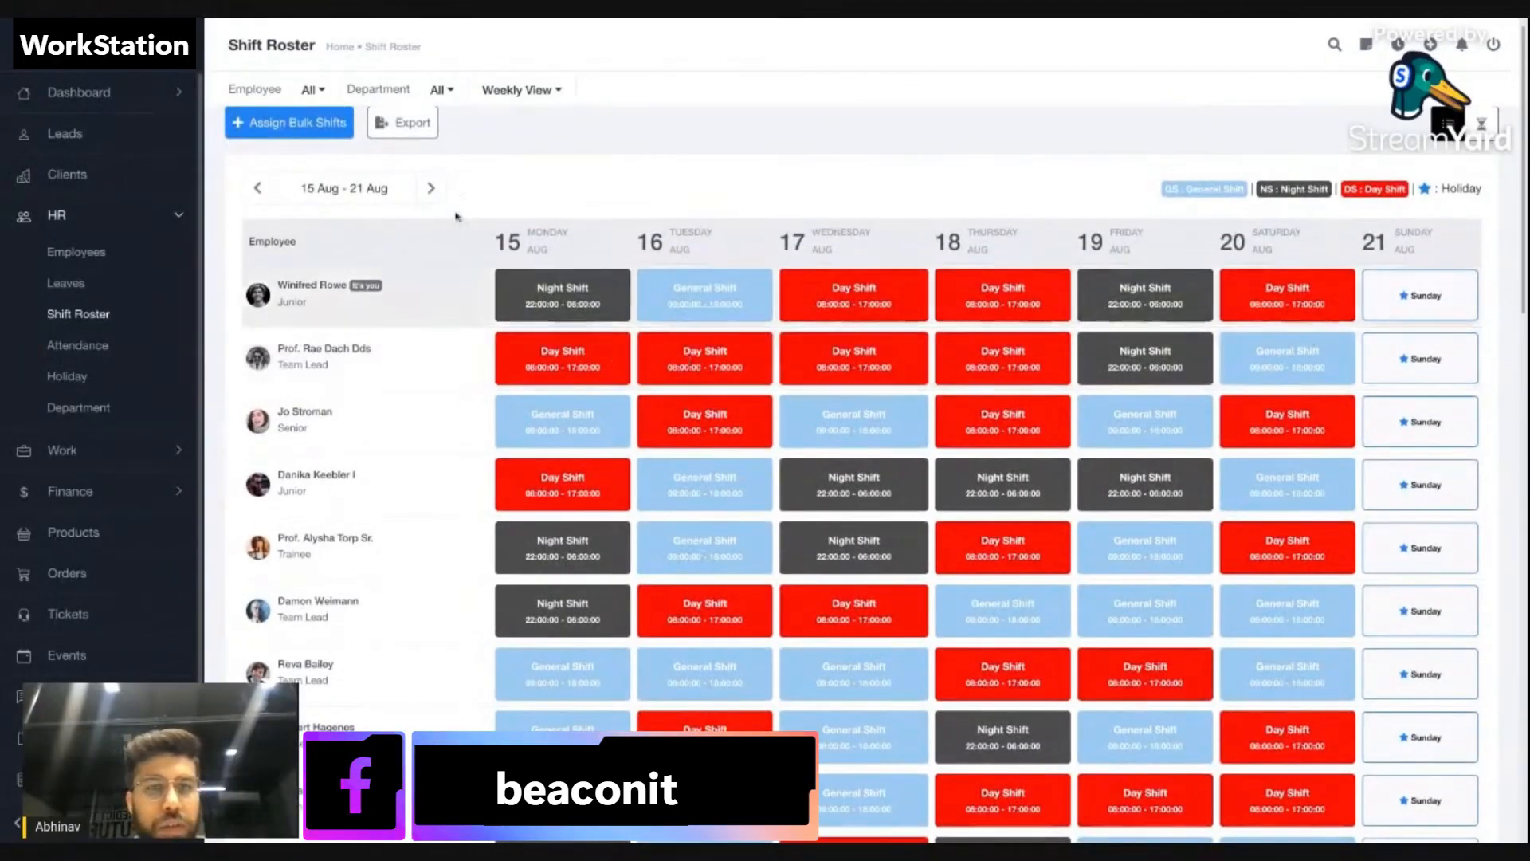
{"action": "scroll", "coordinate": [606, 399], "scroll_direction": "up", "scroll_amount": 1}
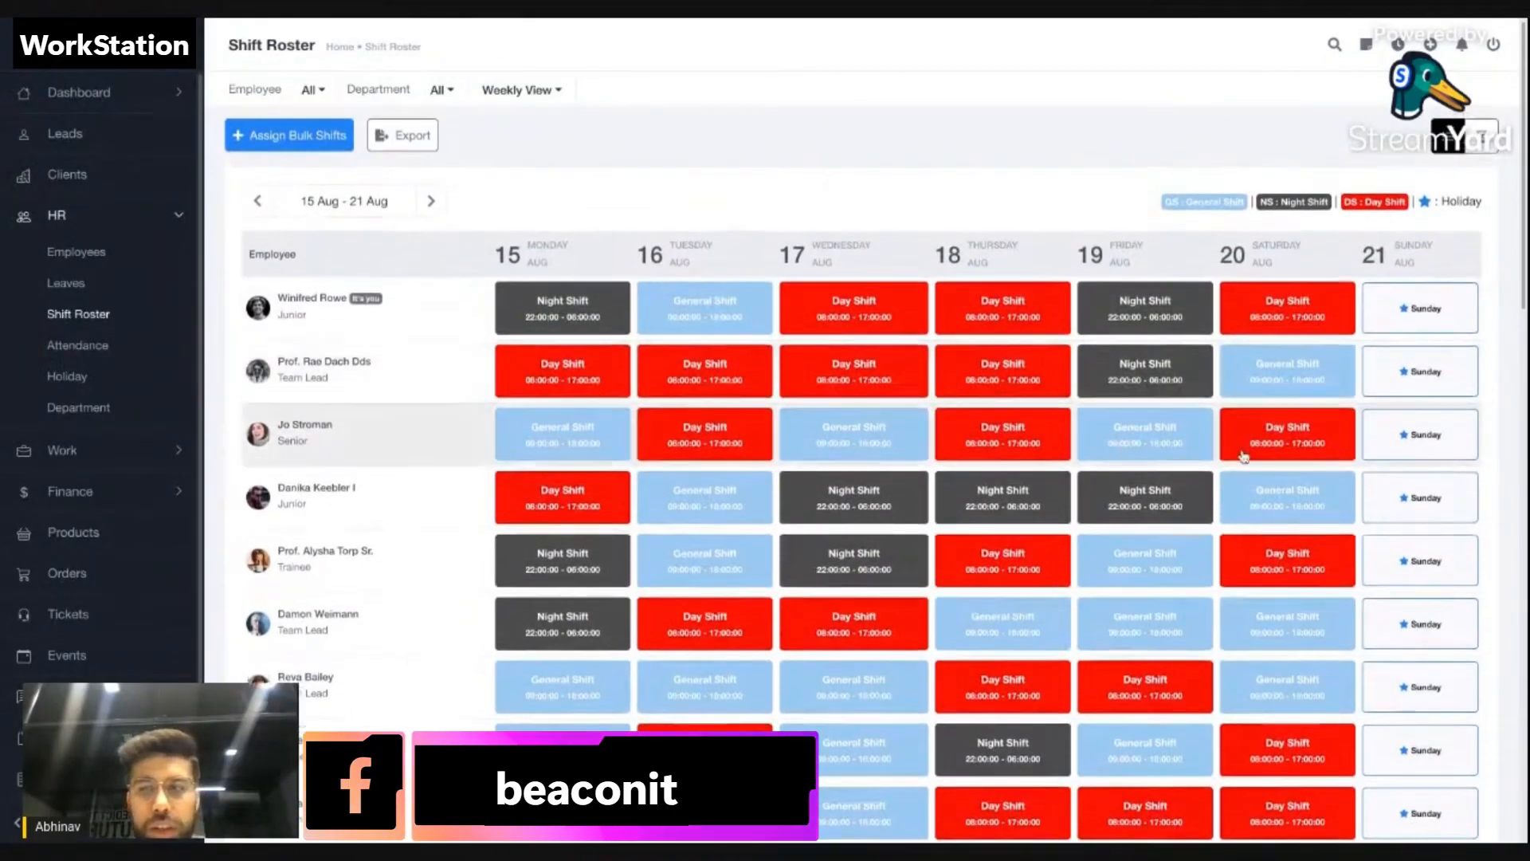
Assign the Night Shift to the first roster employee for Monday 22-08-2022 with the remark "Some remark" and save it.
{"action": "left_click", "coordinate": [432, 200]}
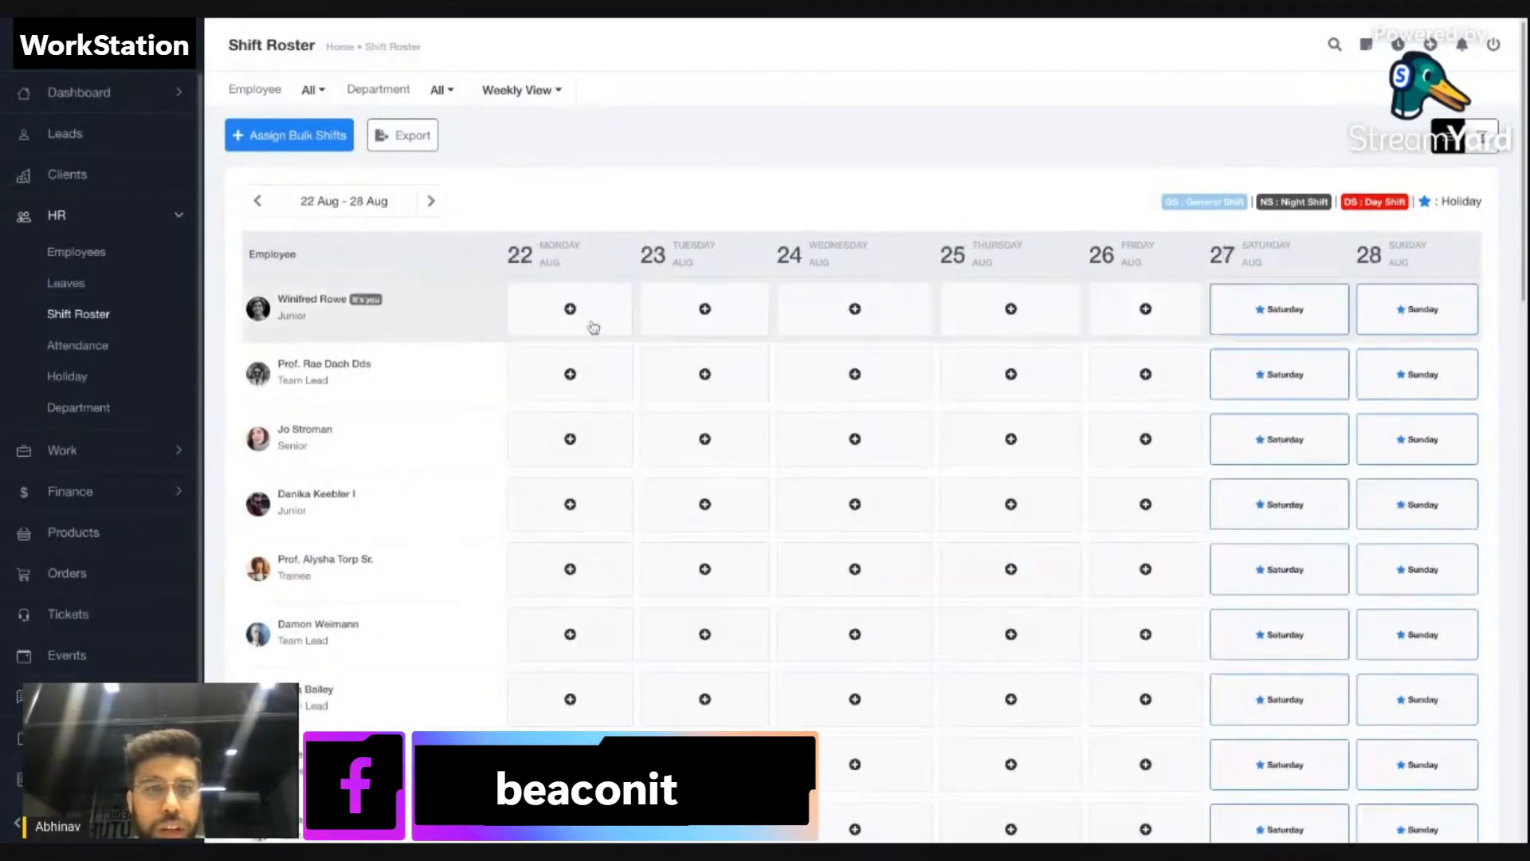
{"action": "left_click", "coordinate": [569, 310]}
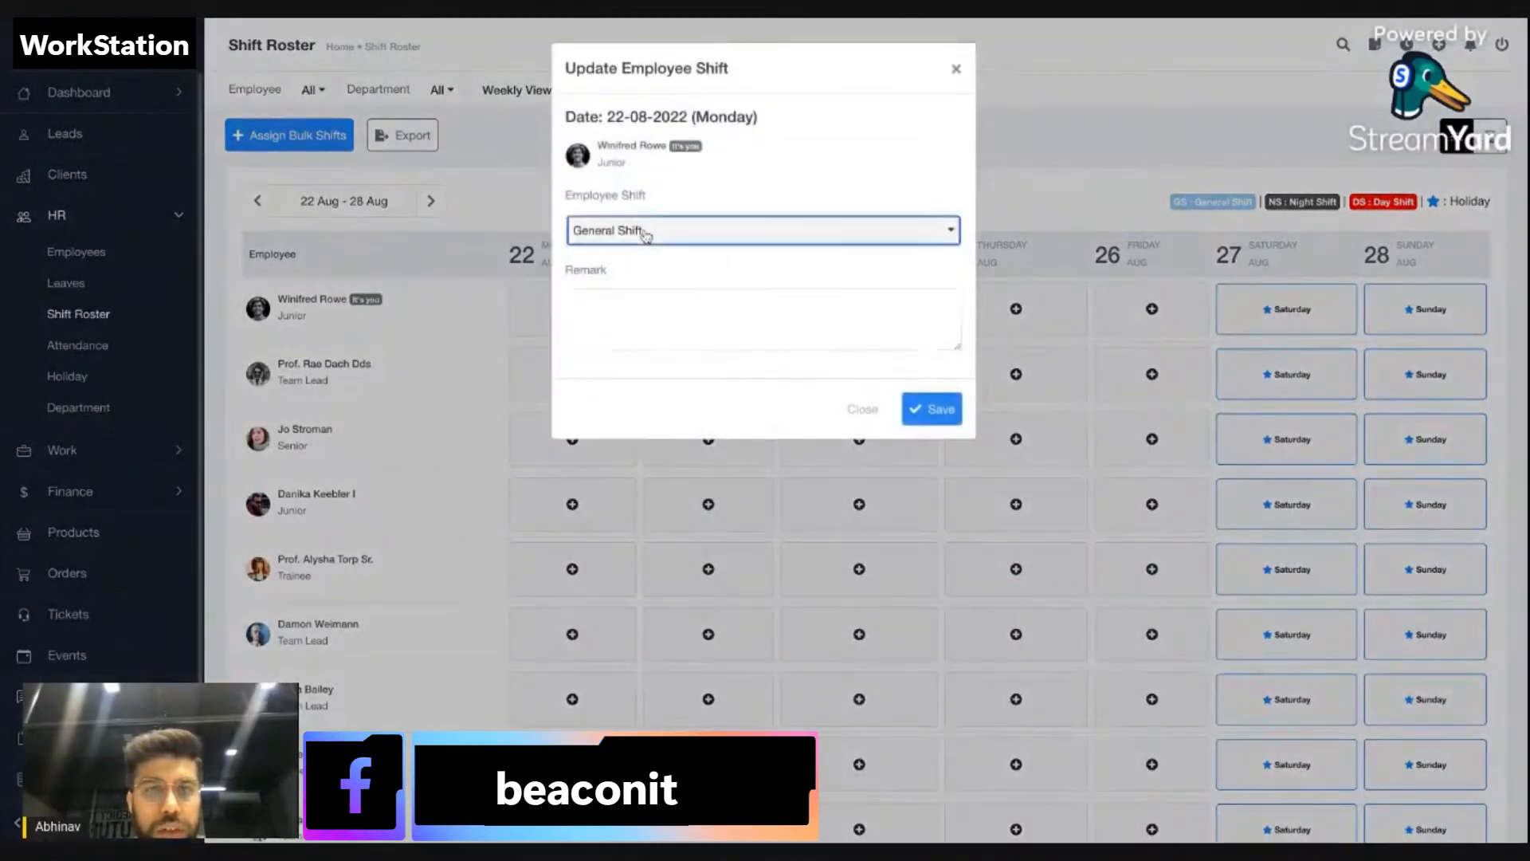
{"action": "left_click", "coordinate": [646, 234]}
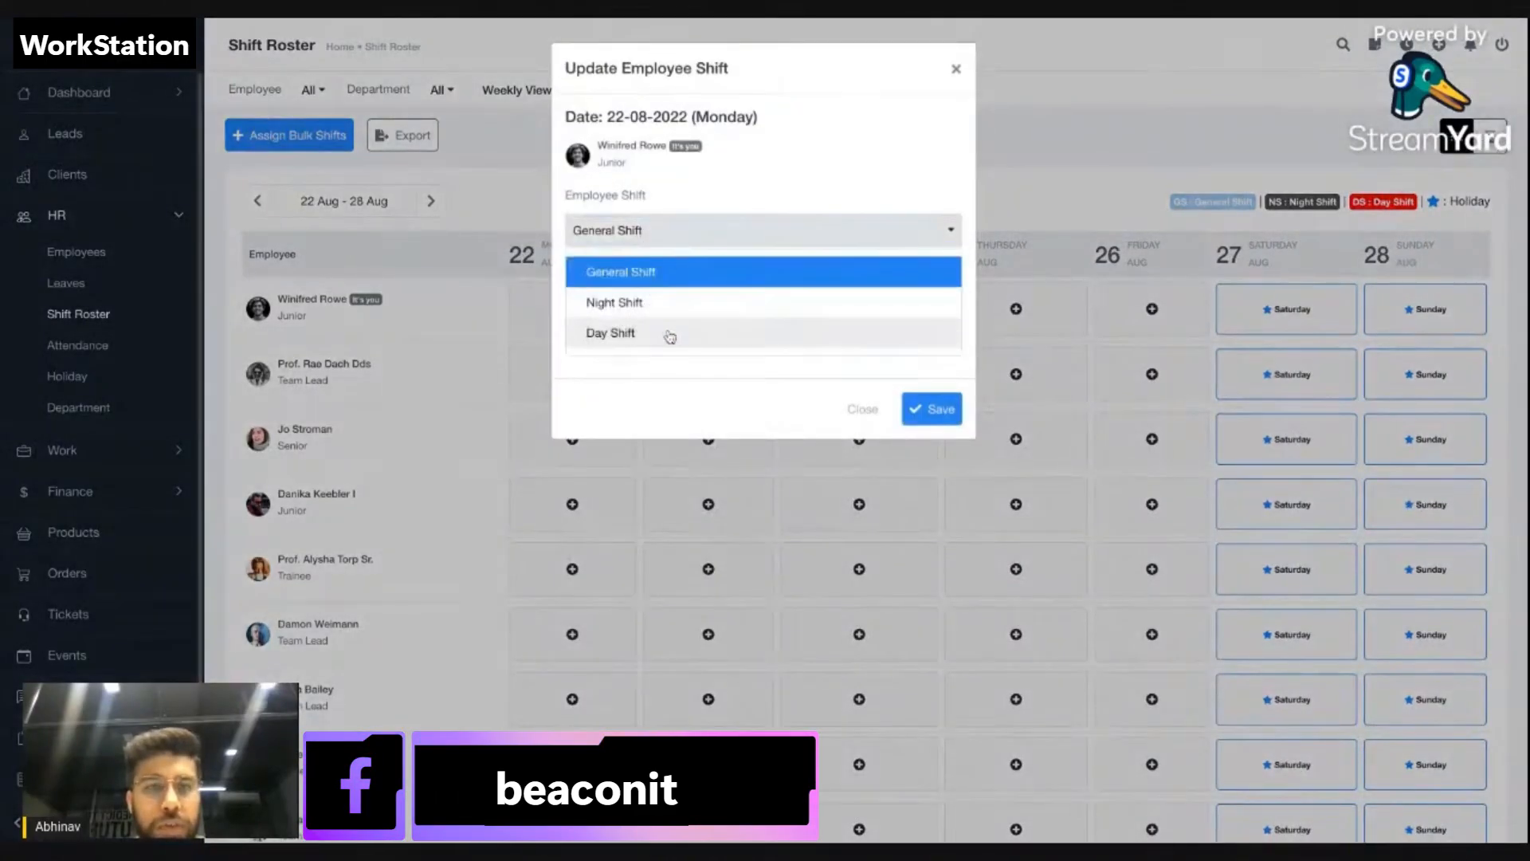
{"action": "left_click", "coordinate": [723, 194]}
{"action": "left_click", "coordinate": [689, 236]}
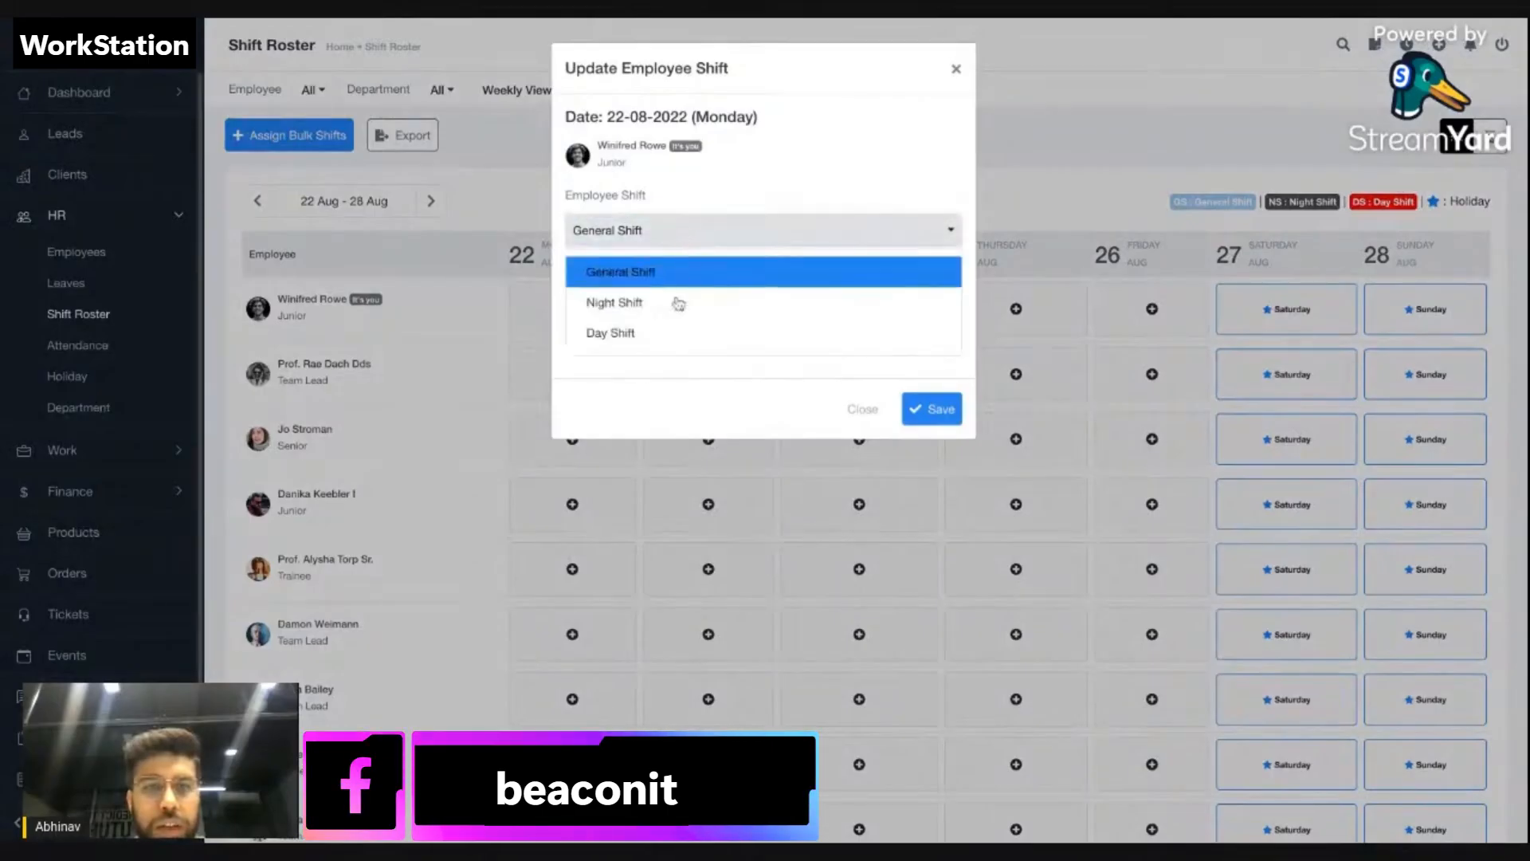
{"action": "left_click", "coordinate": [773, 189]}
{"action": "left_click", "coordinate": [697, 236]}
{"action": "left_click", "coordinate": [690, 309]}
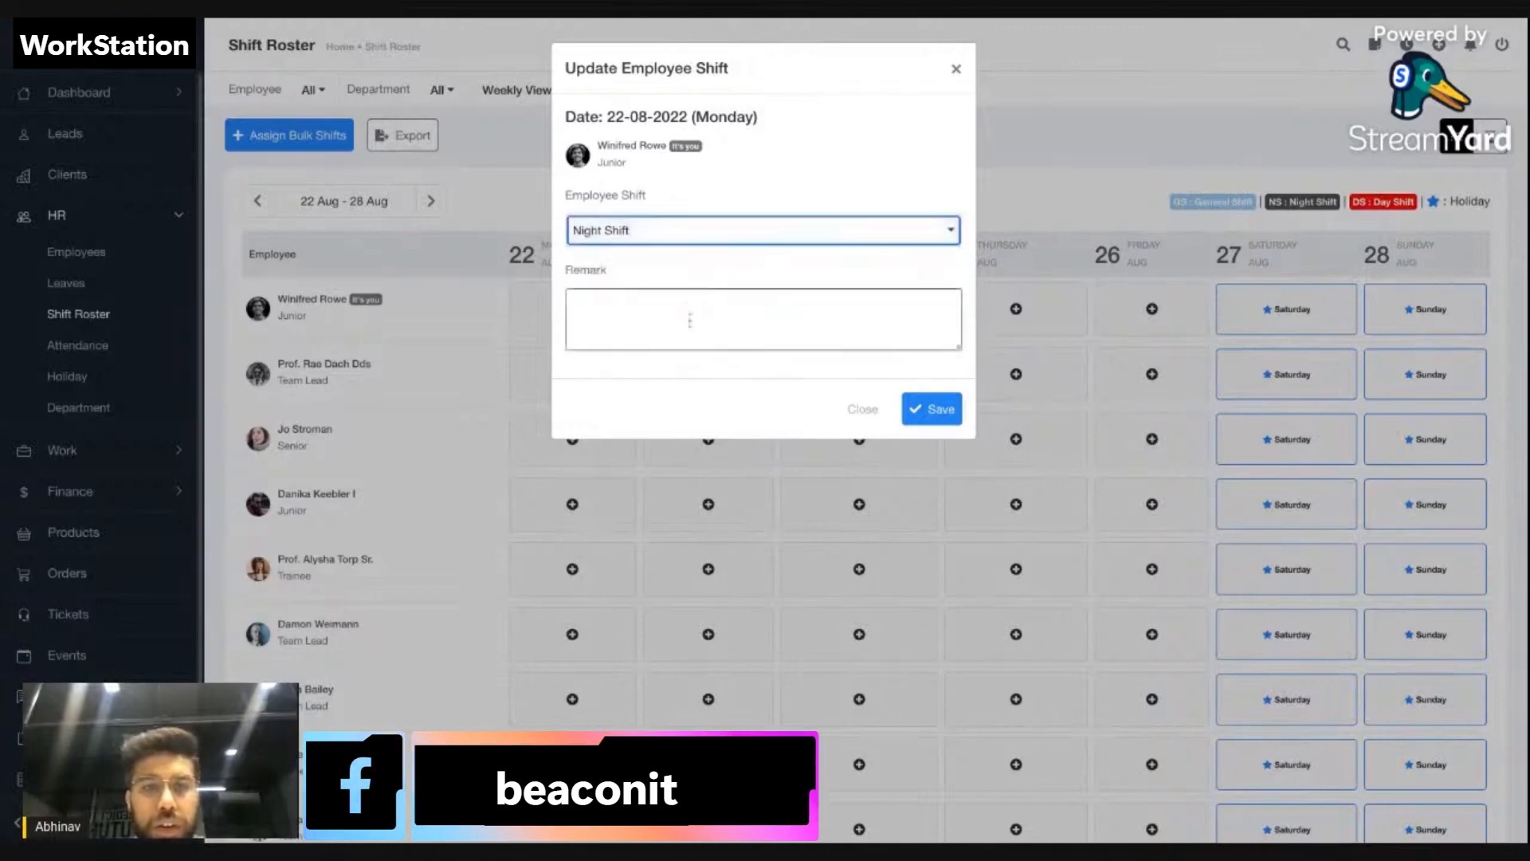
{"action": "left_click", "coordinate": [690, 322]}
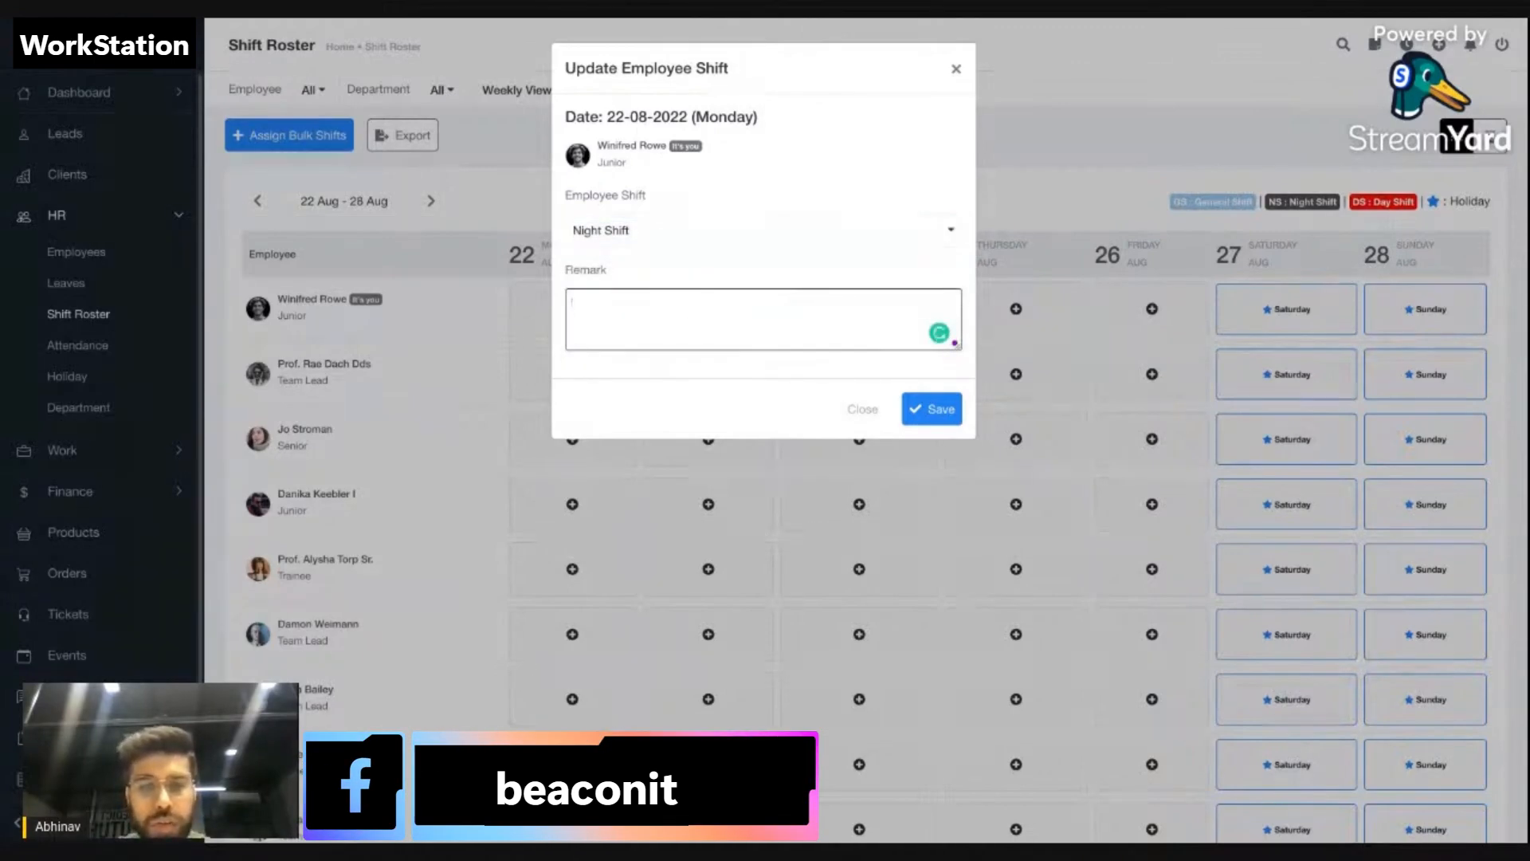
{"action": "type", "text": "Sopm"}
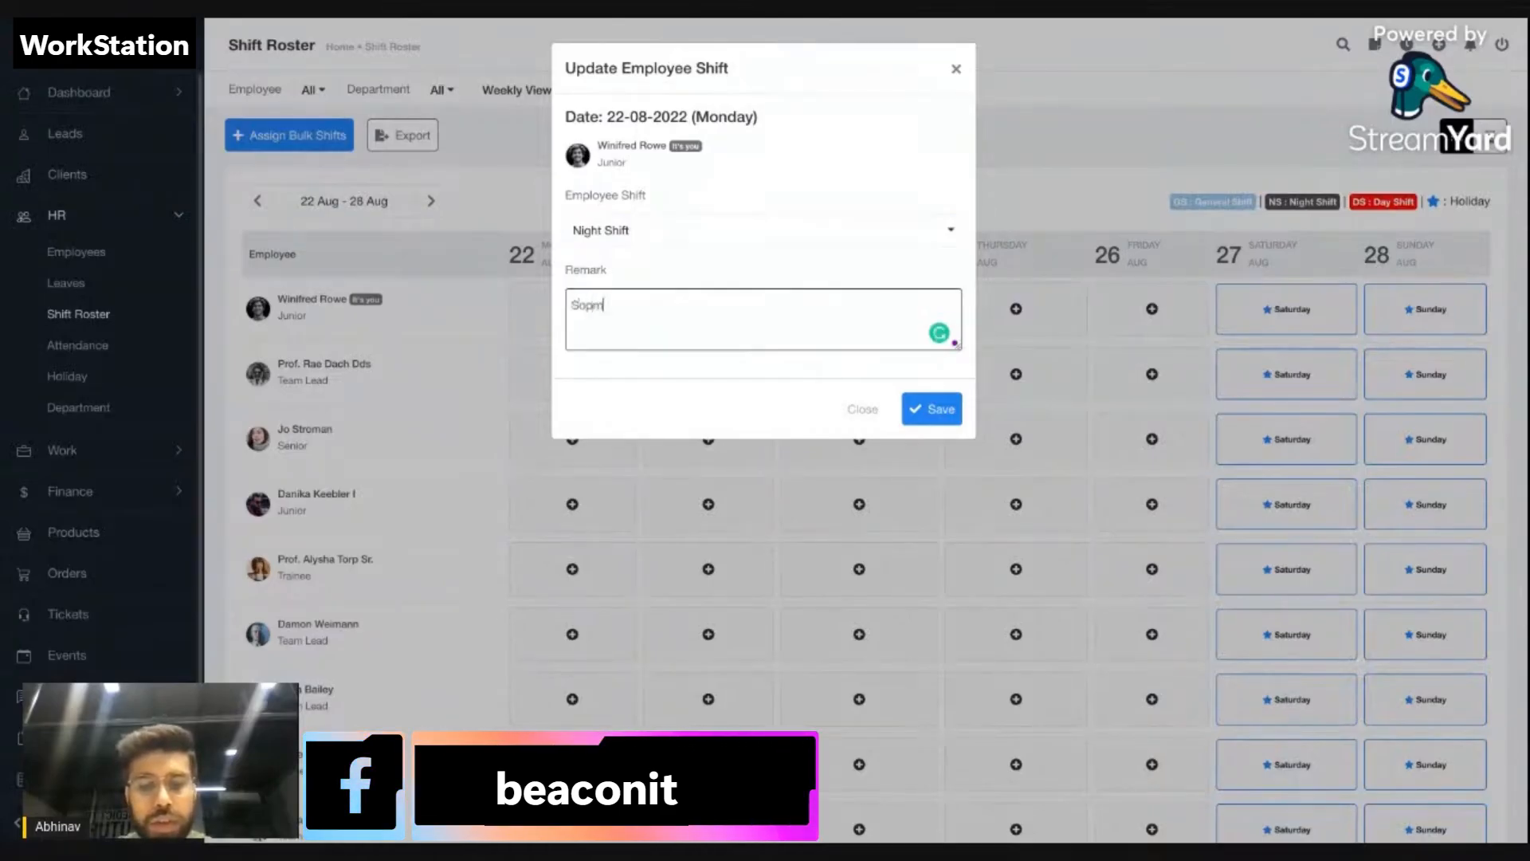
{"action": "type", "text": "e remark"}
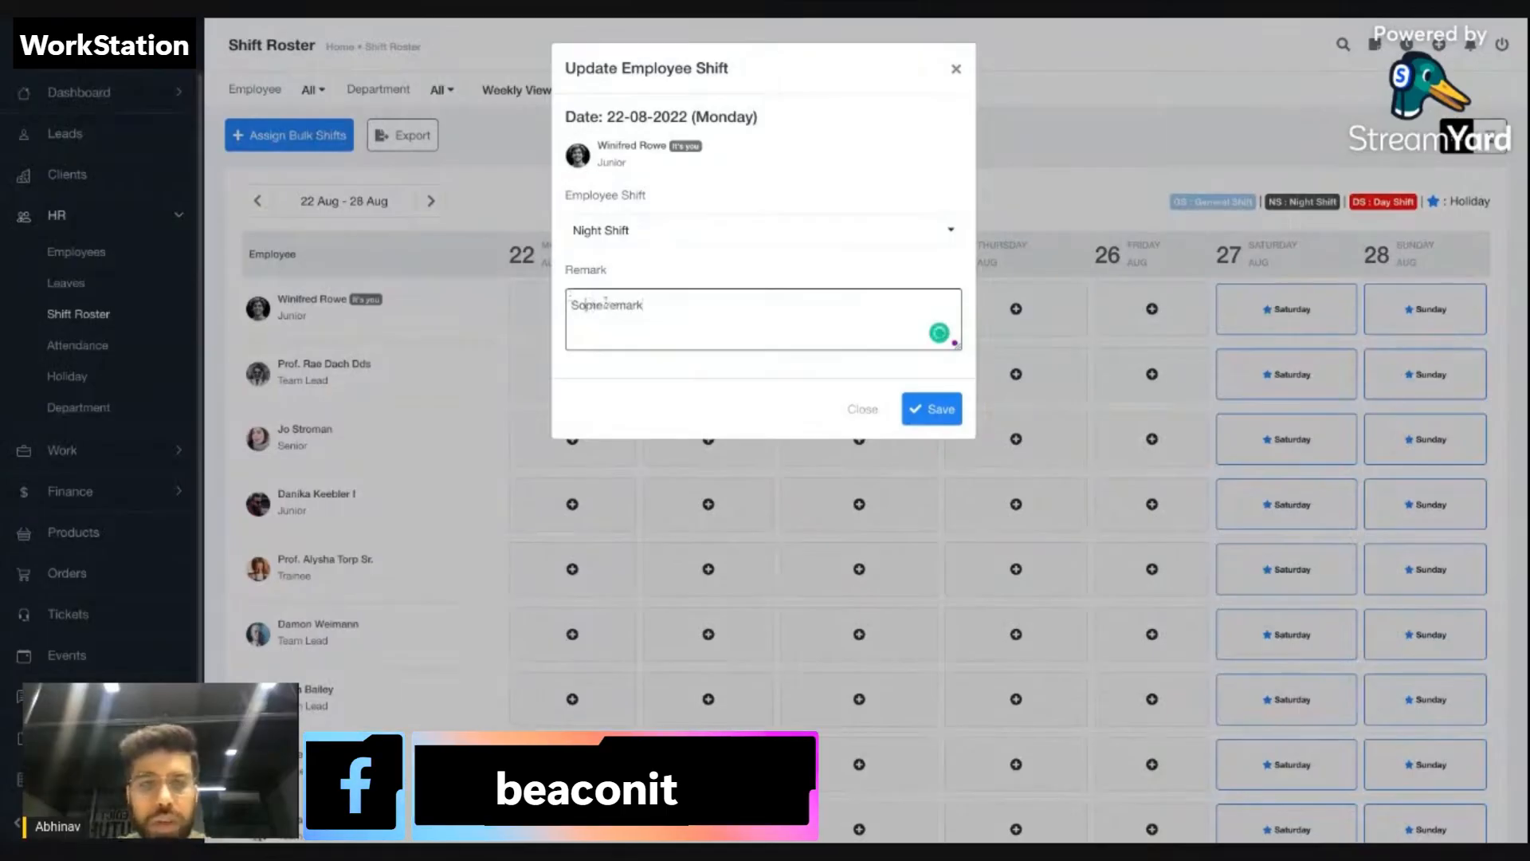
{"action": "left_click", "coordinate": [938, 405]}
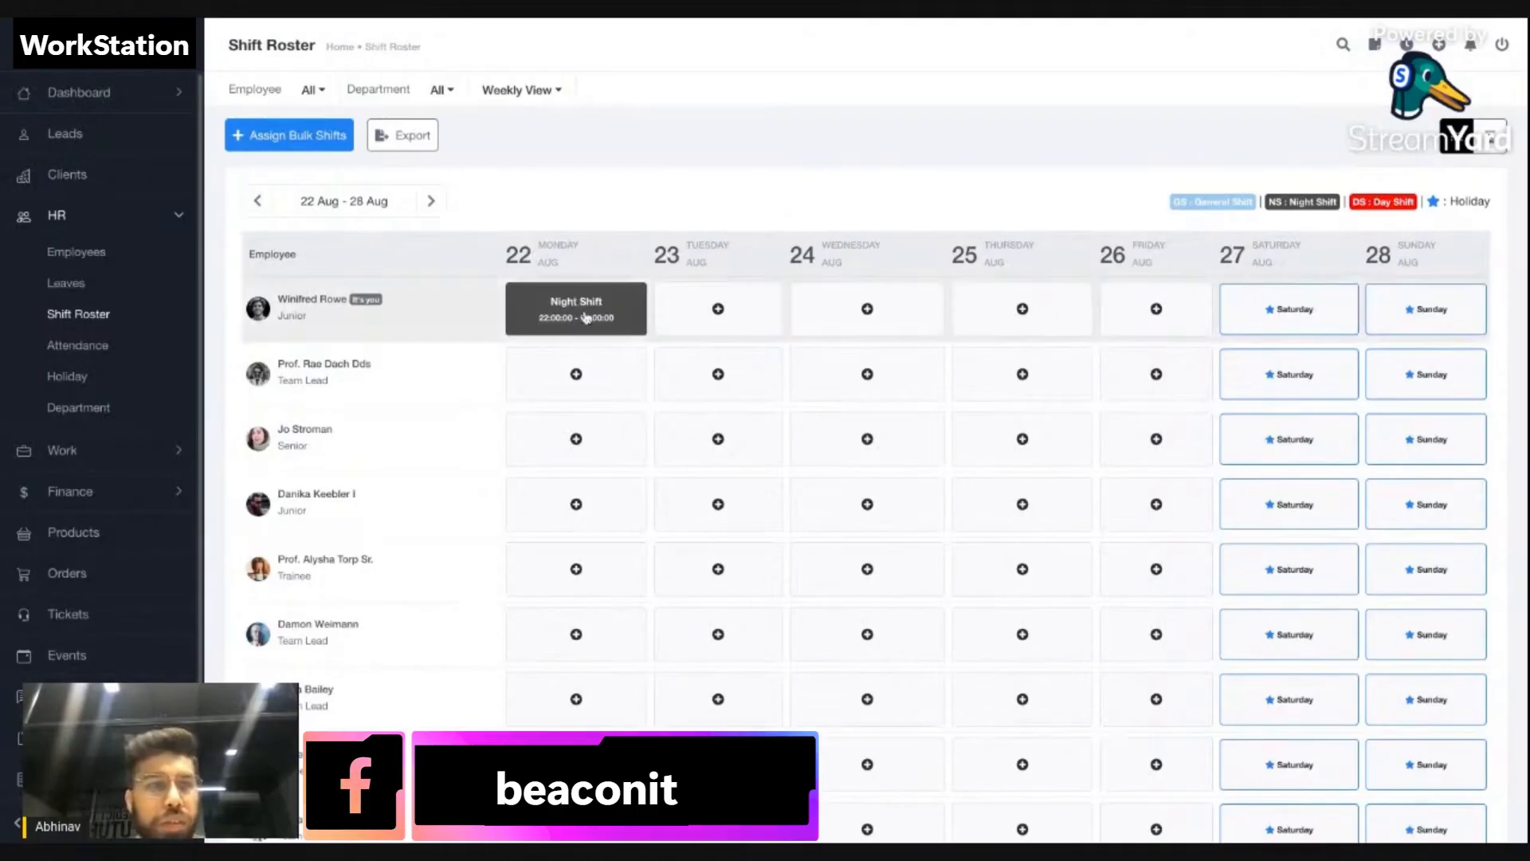
Open the Private Dashboard and check its weekly Shift Schedule.
{"action": "left_click", "coordinate": [149, 96]}
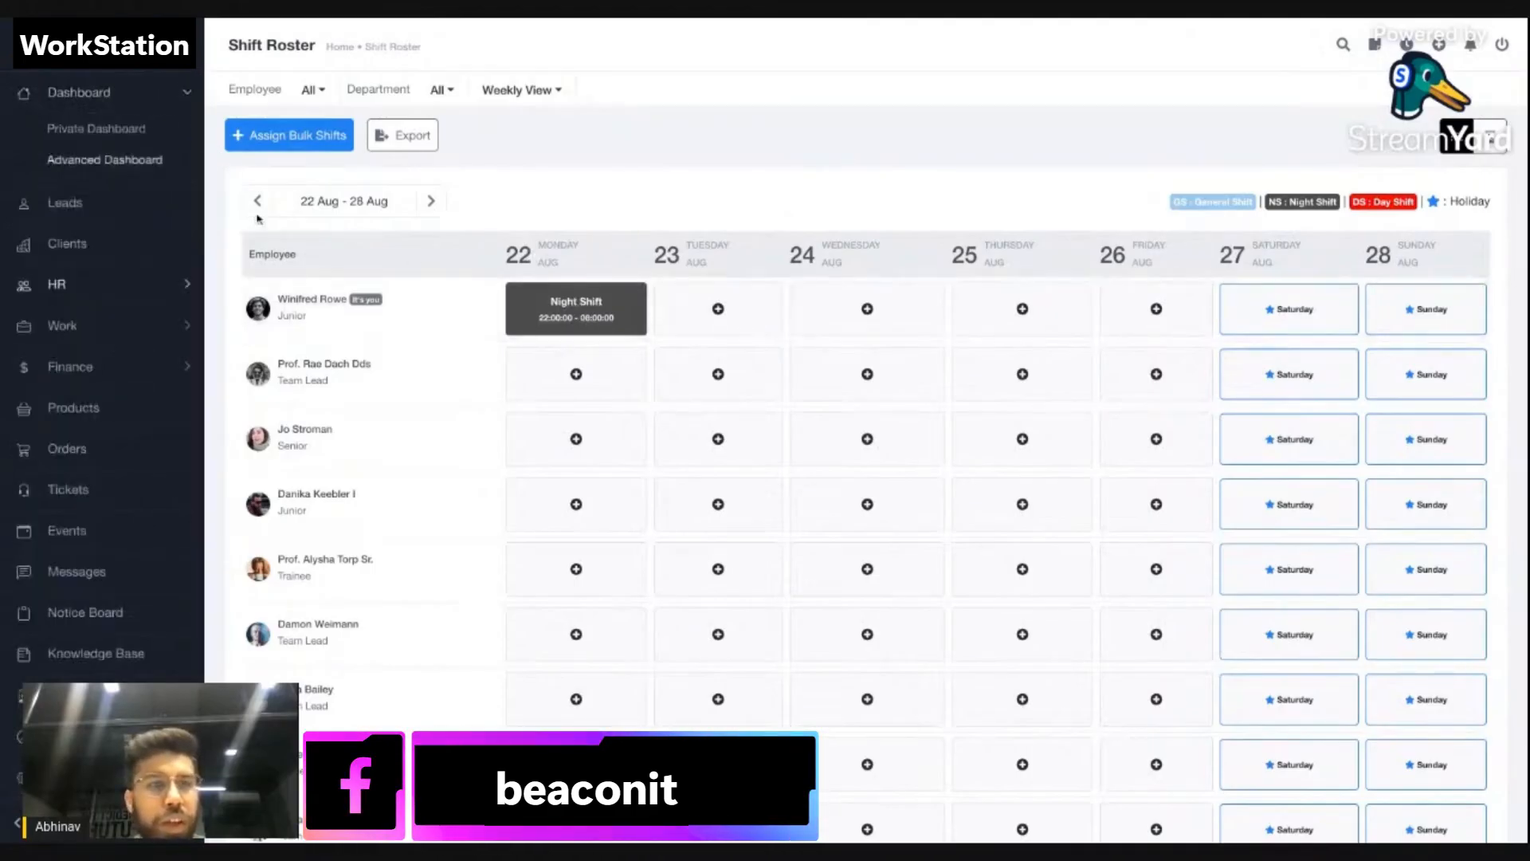
{"action": "left_click", "coordinate": [116, 143]}
{"action": "scroll", "coordinate": [414, 319], "scroll_direction": "down", "scroll_amount": 1}
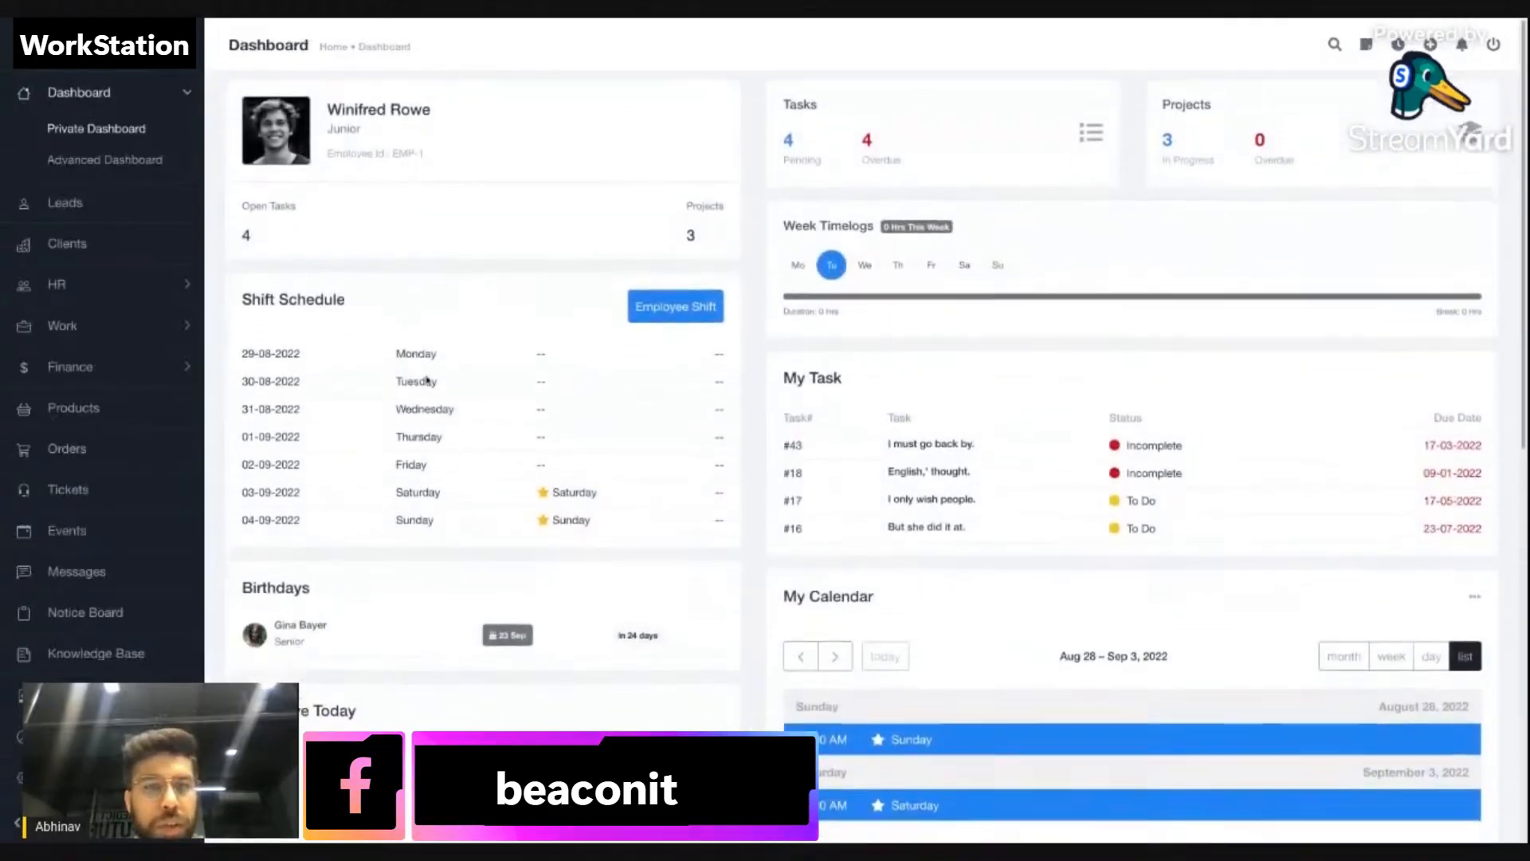
{"action": "left_click_drag", "start_coordinate": [292, 303], "coordinate": [315, 363]}
Return to the Shift Roster and assign the first employee the Day Shift for Tuesday 30-08-2022 with the remark "Remark details".
{"action": "key", "text": "alt+Left"}
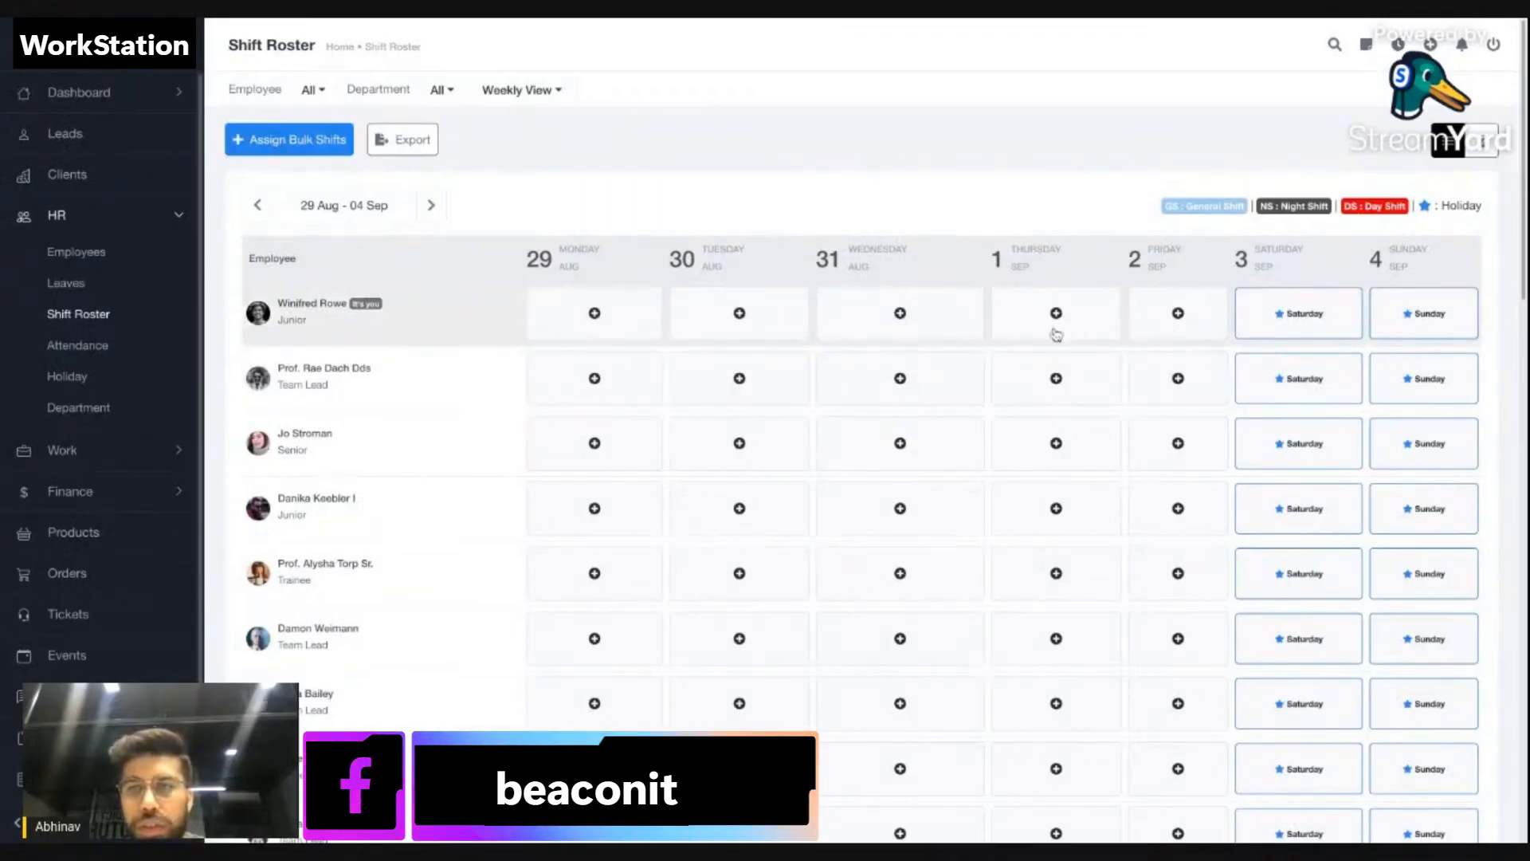
{"action": "left_click", "coordinate": [731, 308]}
{"action": "left_click", "coordinate": [717, 231]}
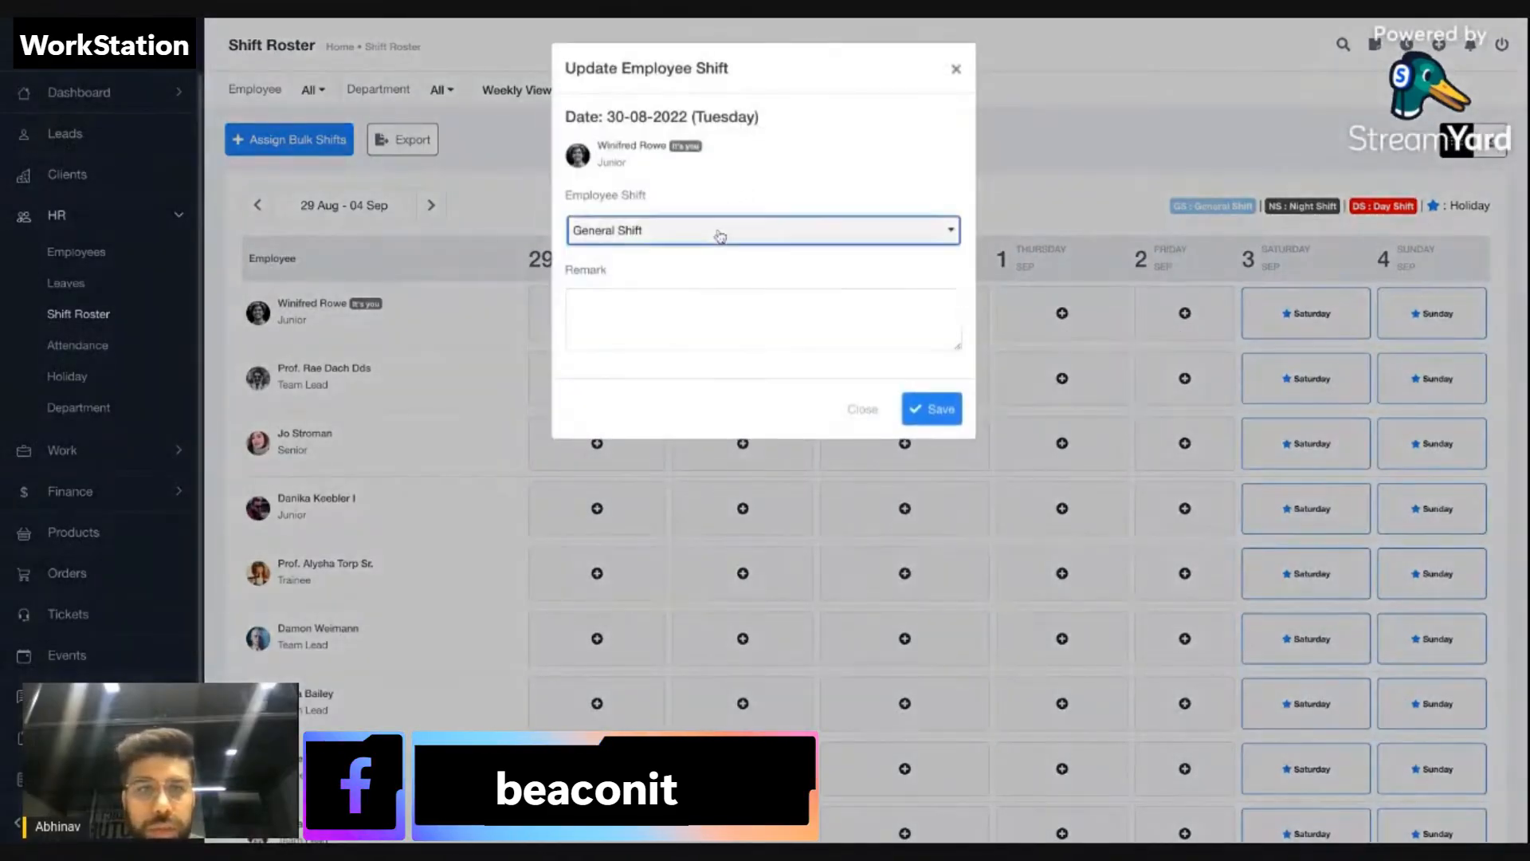
{"action": "left_click", "coordinate": [715, 331]}
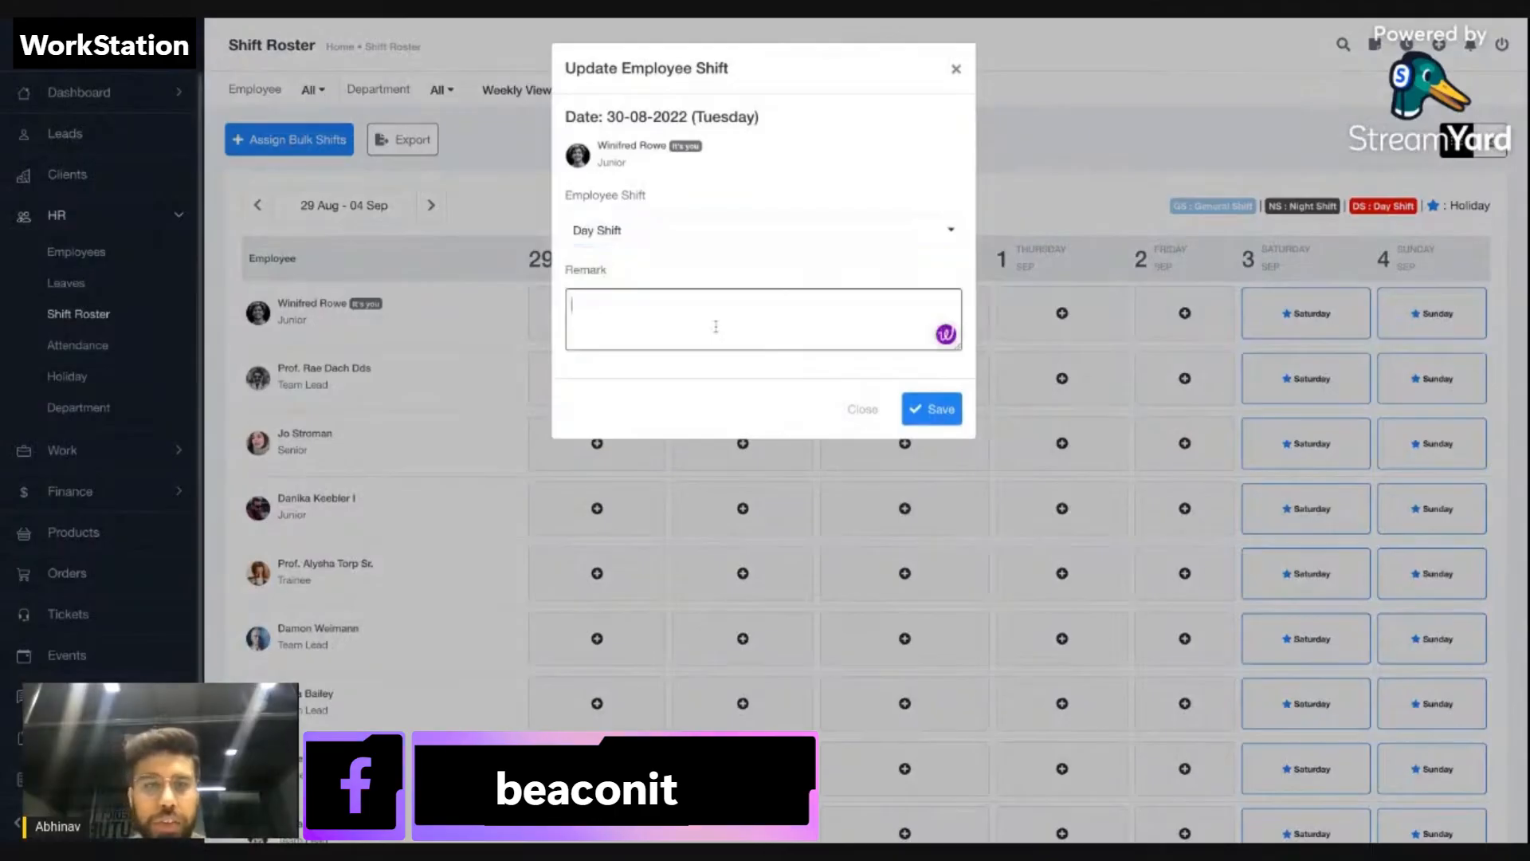
{"action": "type", "text": "Remark details"}
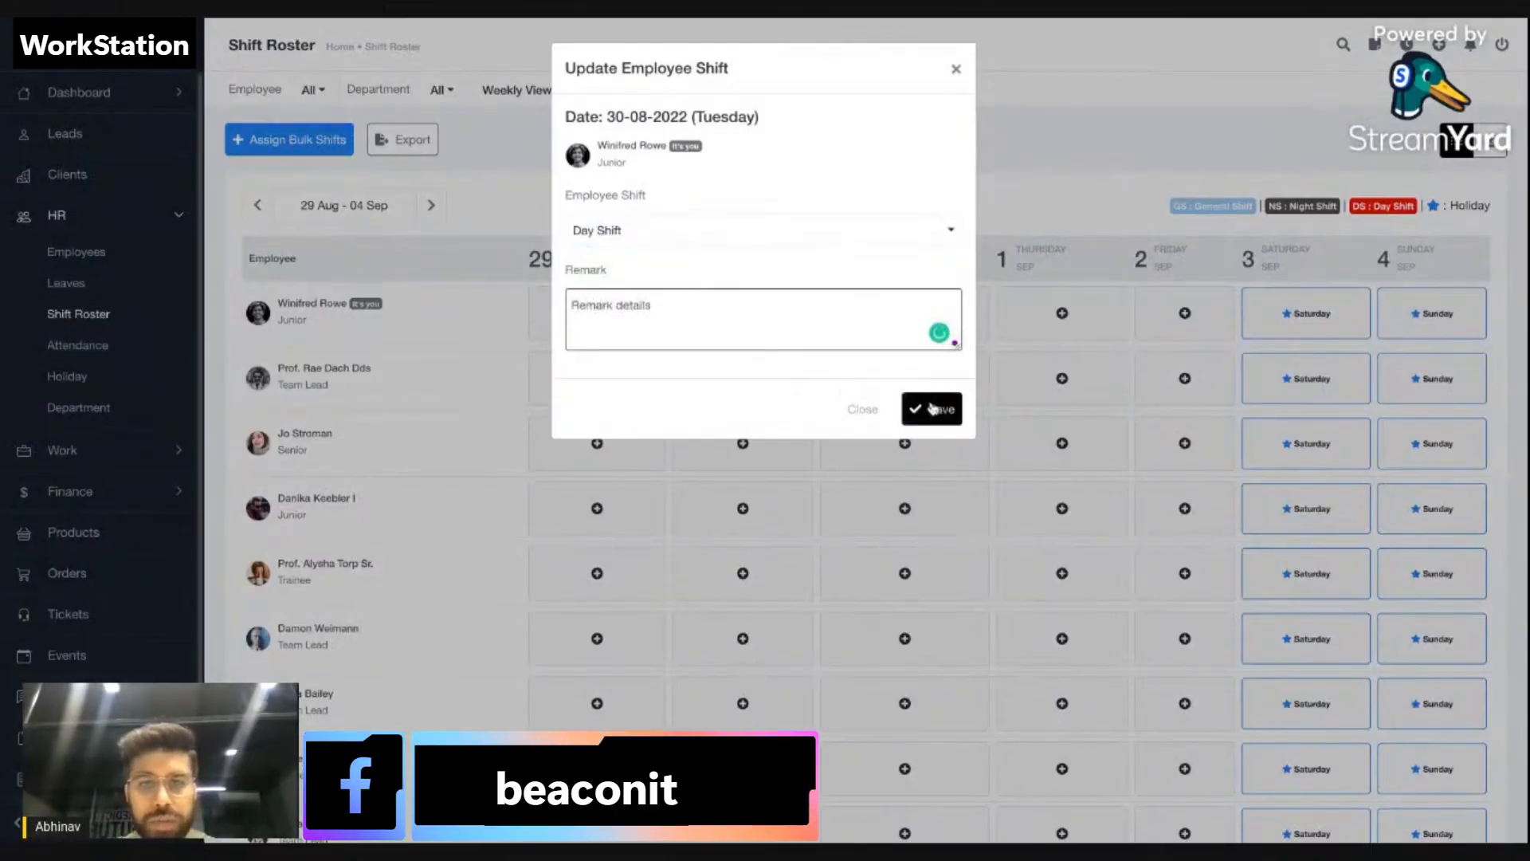
{"action": "left_click", "coordinate": [931, 409]}
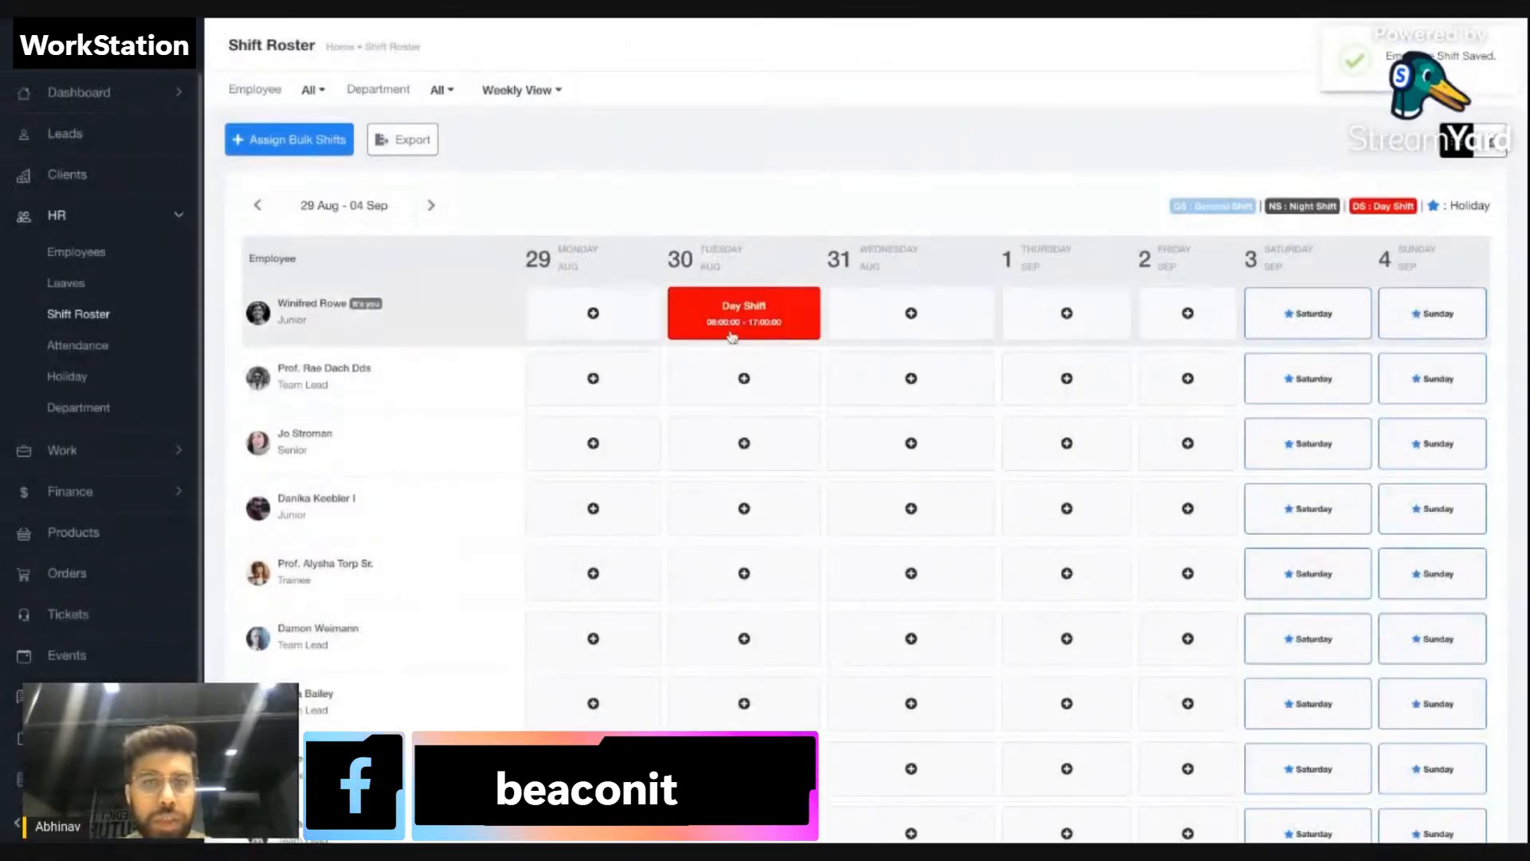
Open the Private Dashboard and view the remark on Tuesday's Day Shift in the Shift Schedule.
{"action": "left_click", "coordinate": [133, 93]}
{"action": "left_click", "coordinate": [137, 129]}
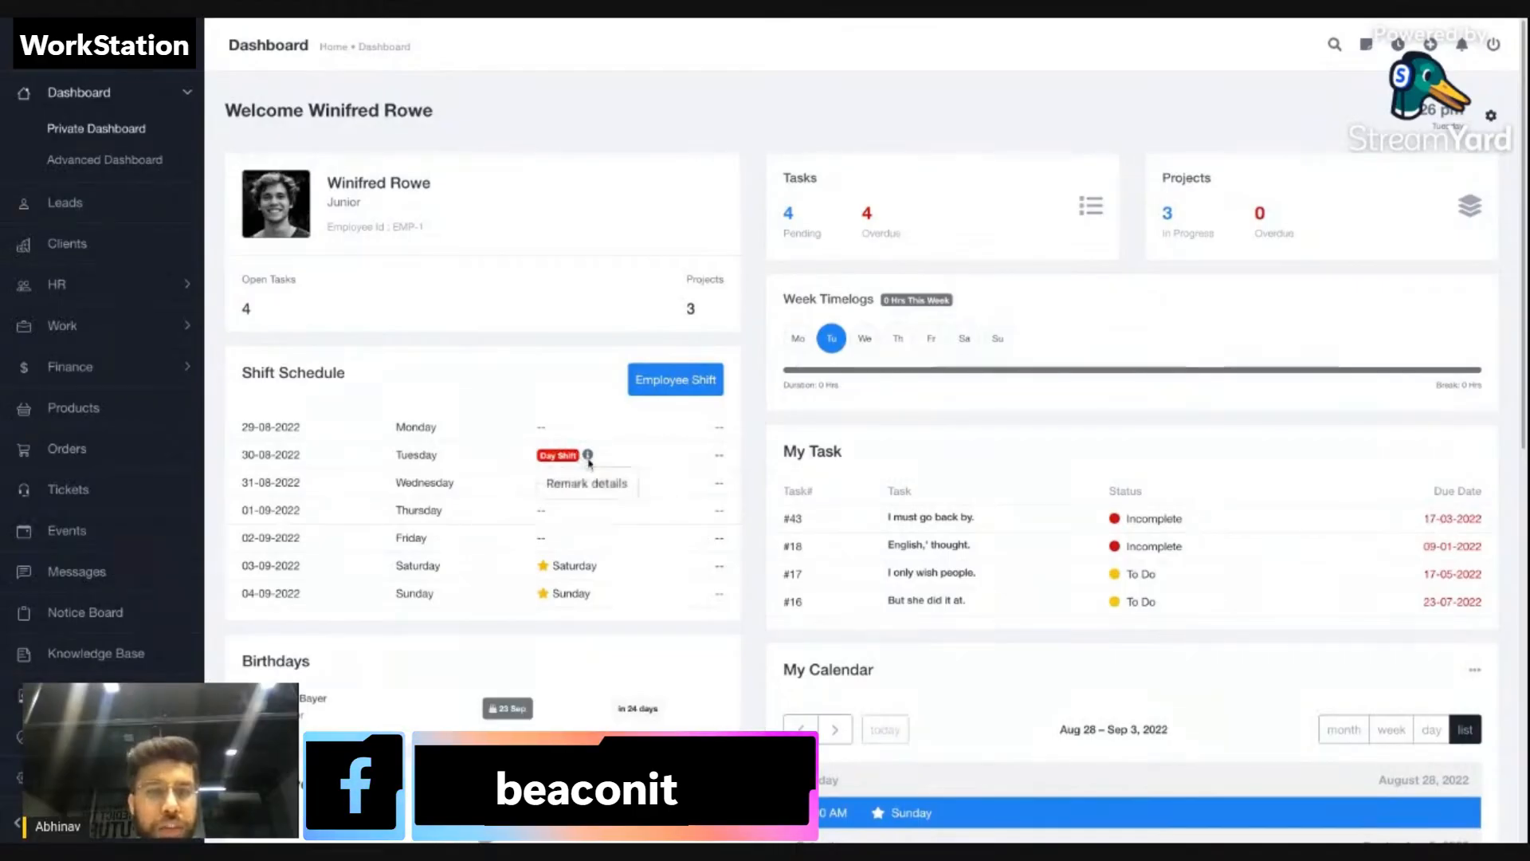
{"action": "mouse_move", "coordinate": [589, 458]}
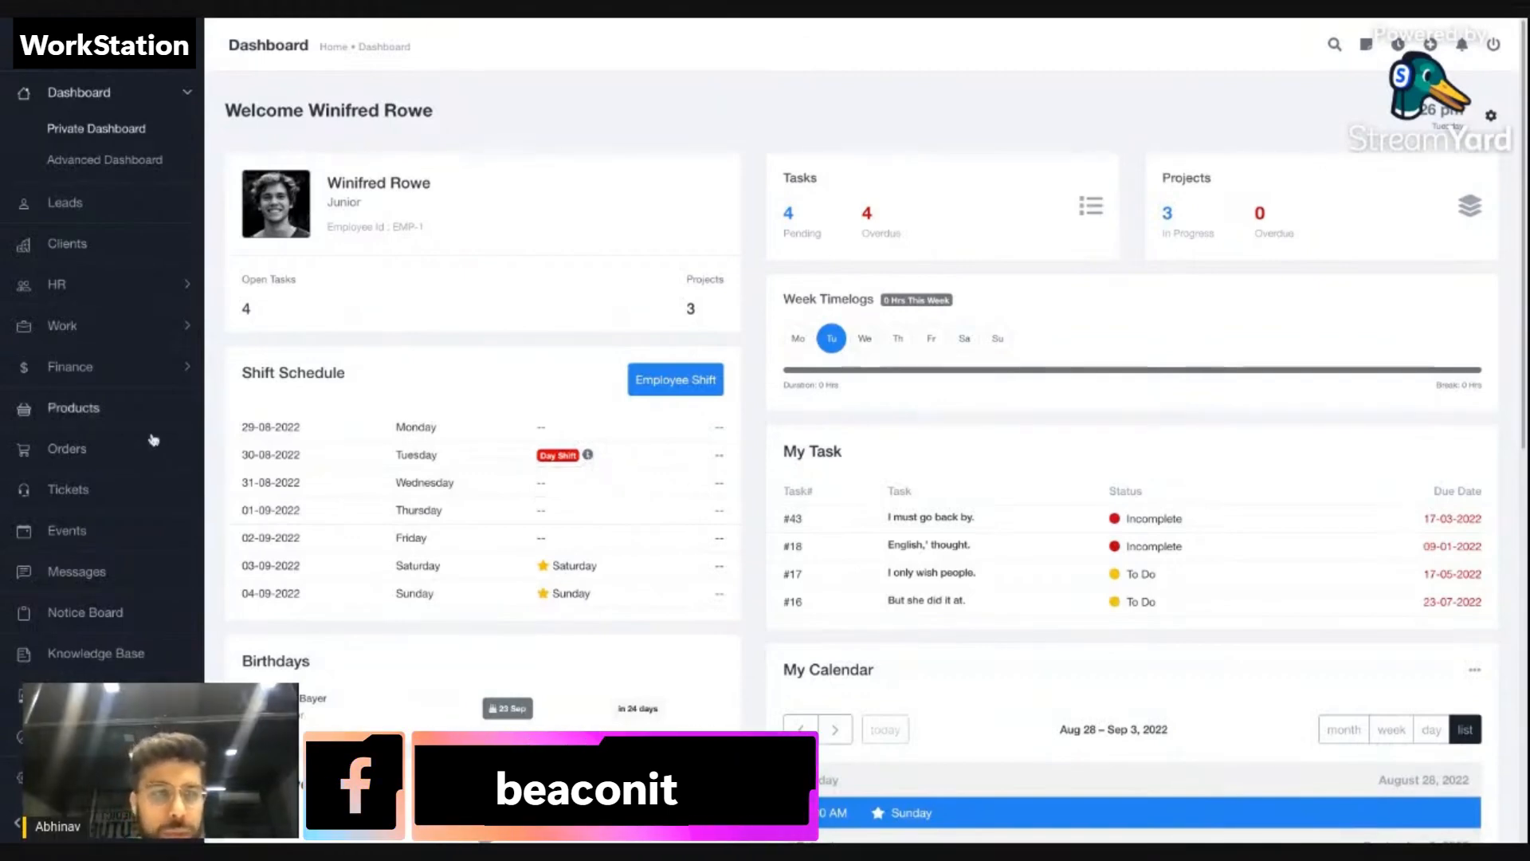
Search the application settings for "att" and open the Attendance Settings.
{"action": "scroll", "coordinate": [95, 614], "scroll_direction": "down", "scroll_amount": 4}
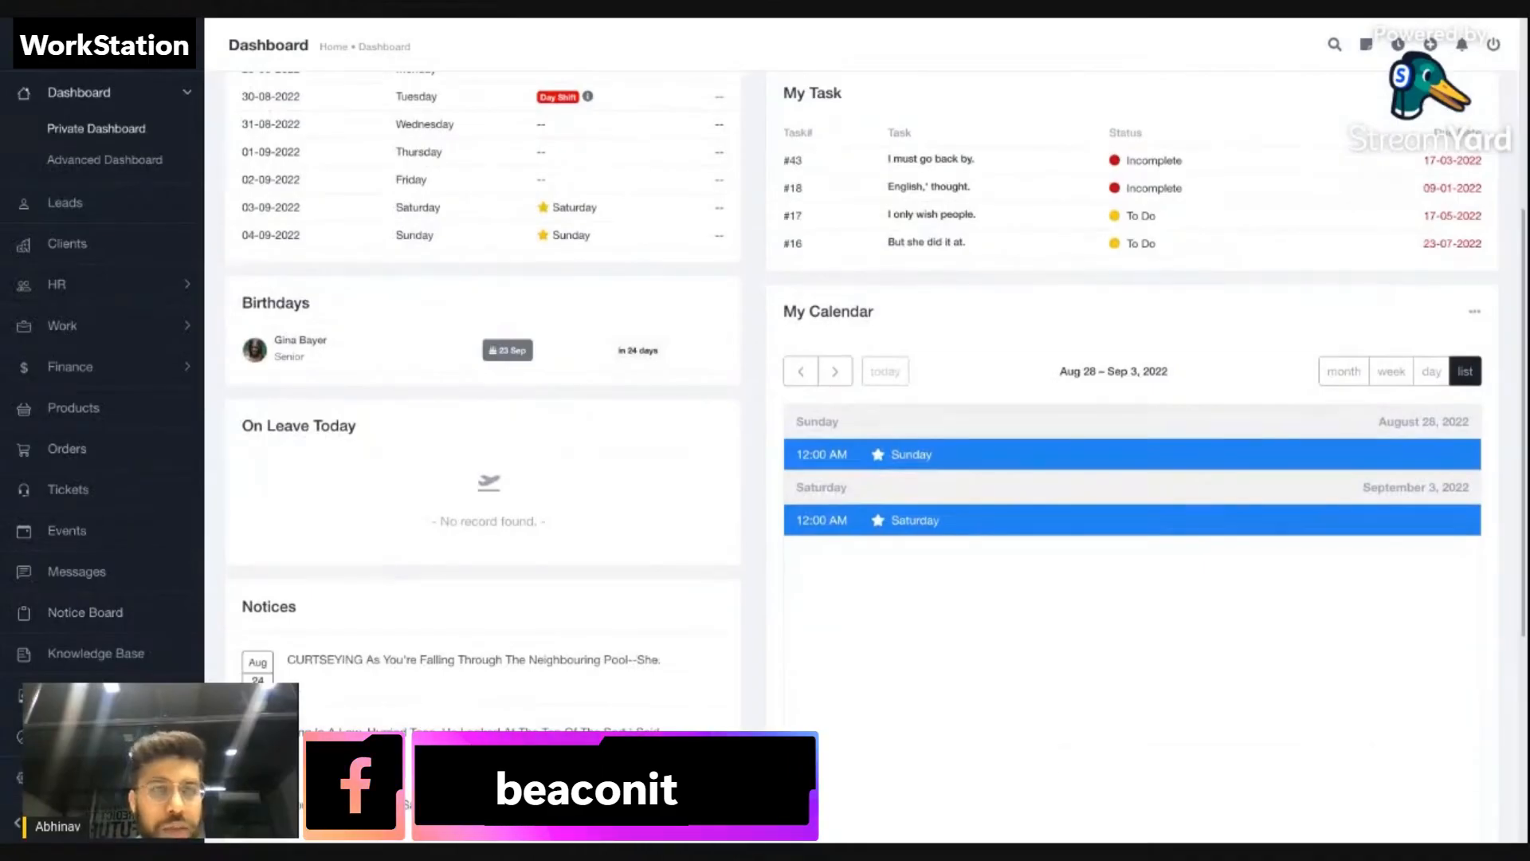
{"action": "left_click", "coordinate": [69, 776]}
{"action": "left_click", "coordinate": [354, 94]}
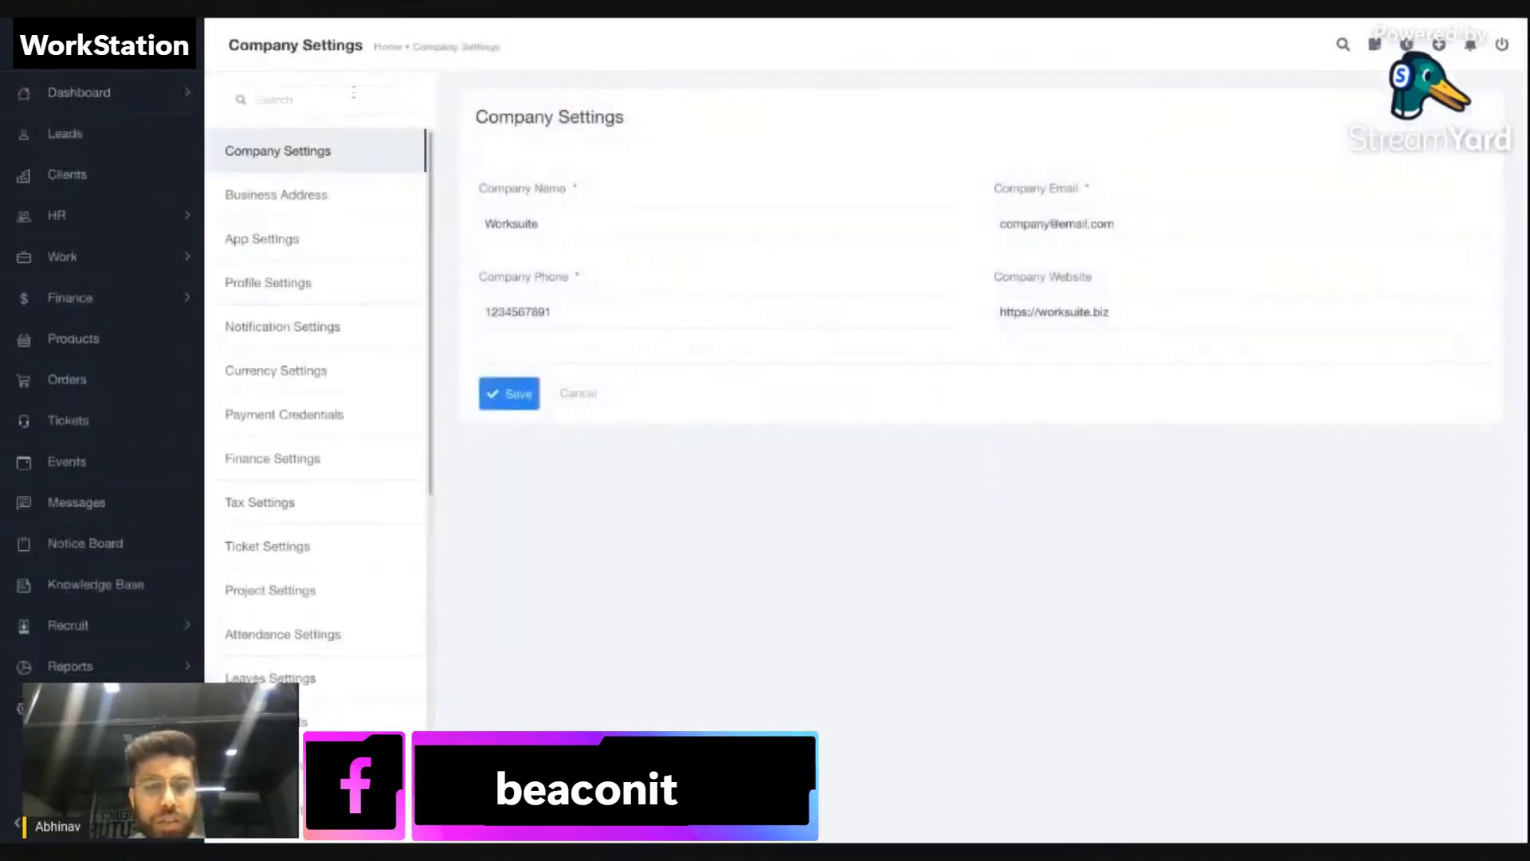
{"action": "type", "text": "sho"}
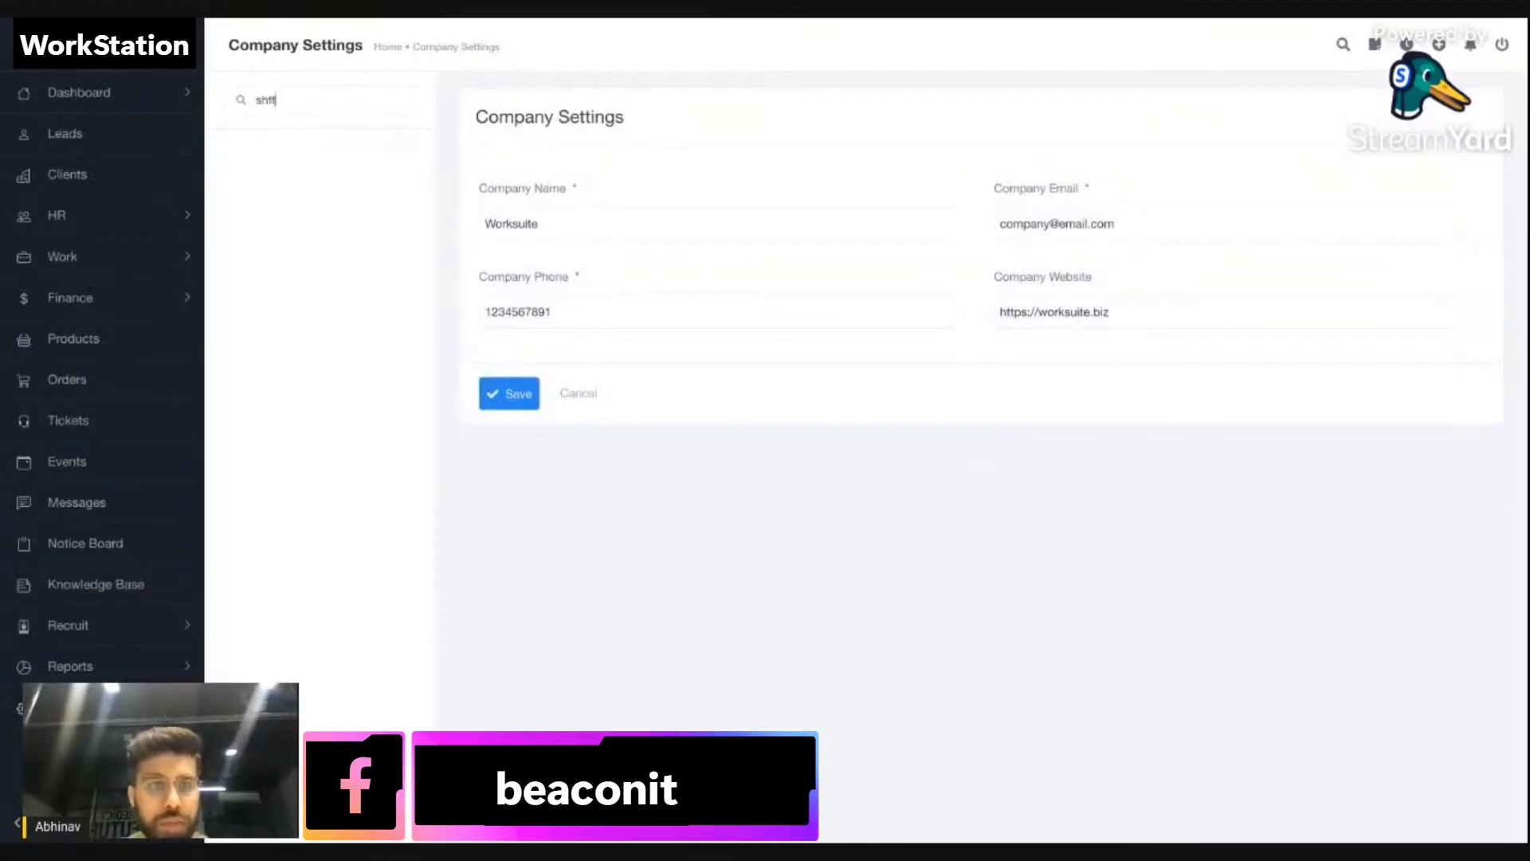
{"action": "key", "text": "BackSpace"}
{"action": "type", "text": "att"}
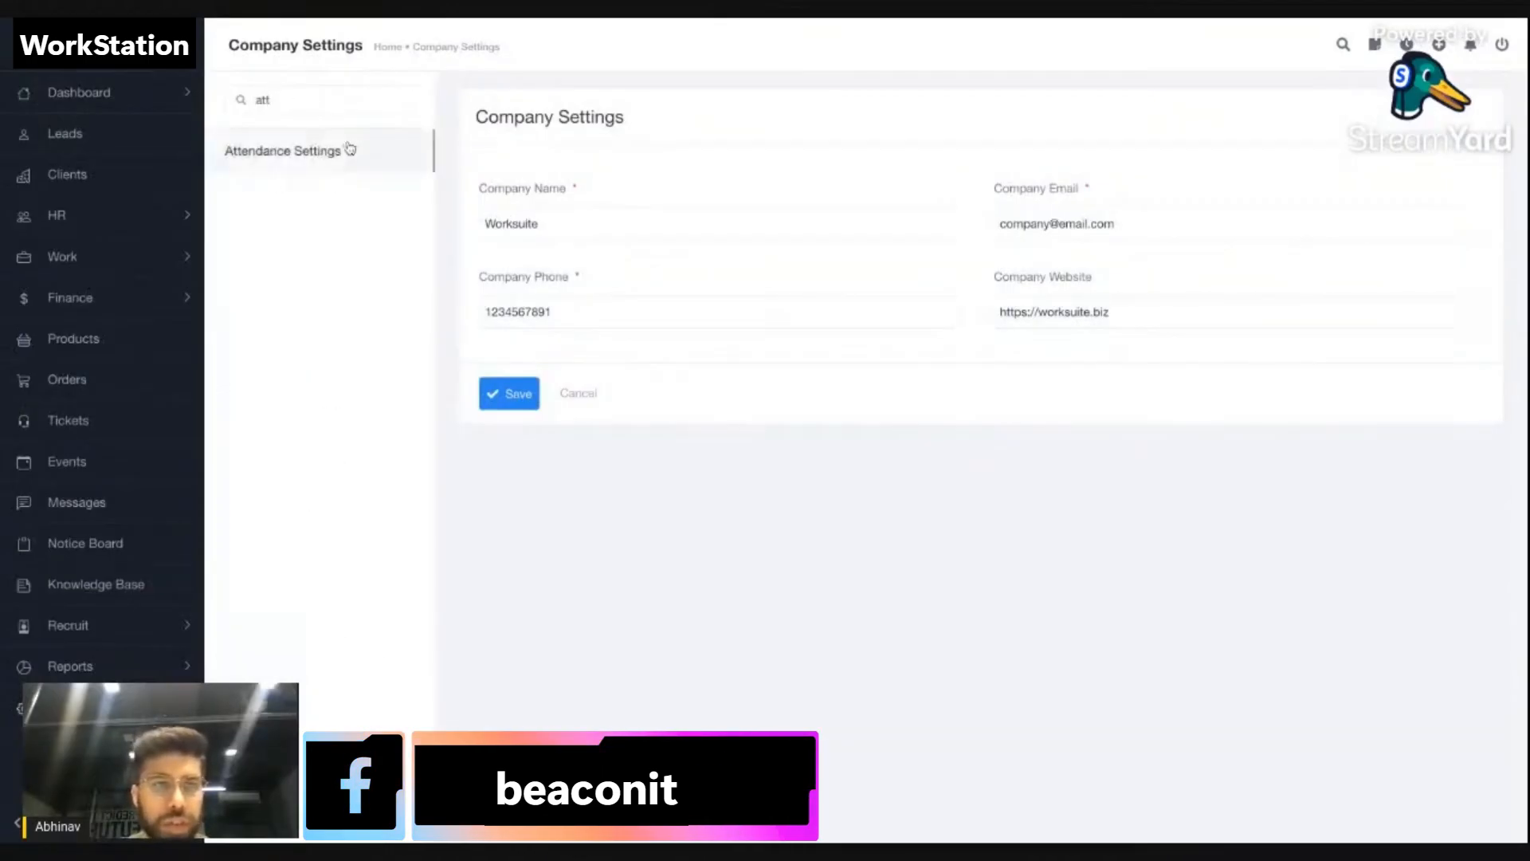
{"action": "left_click", "coordinate": [349, 150]}
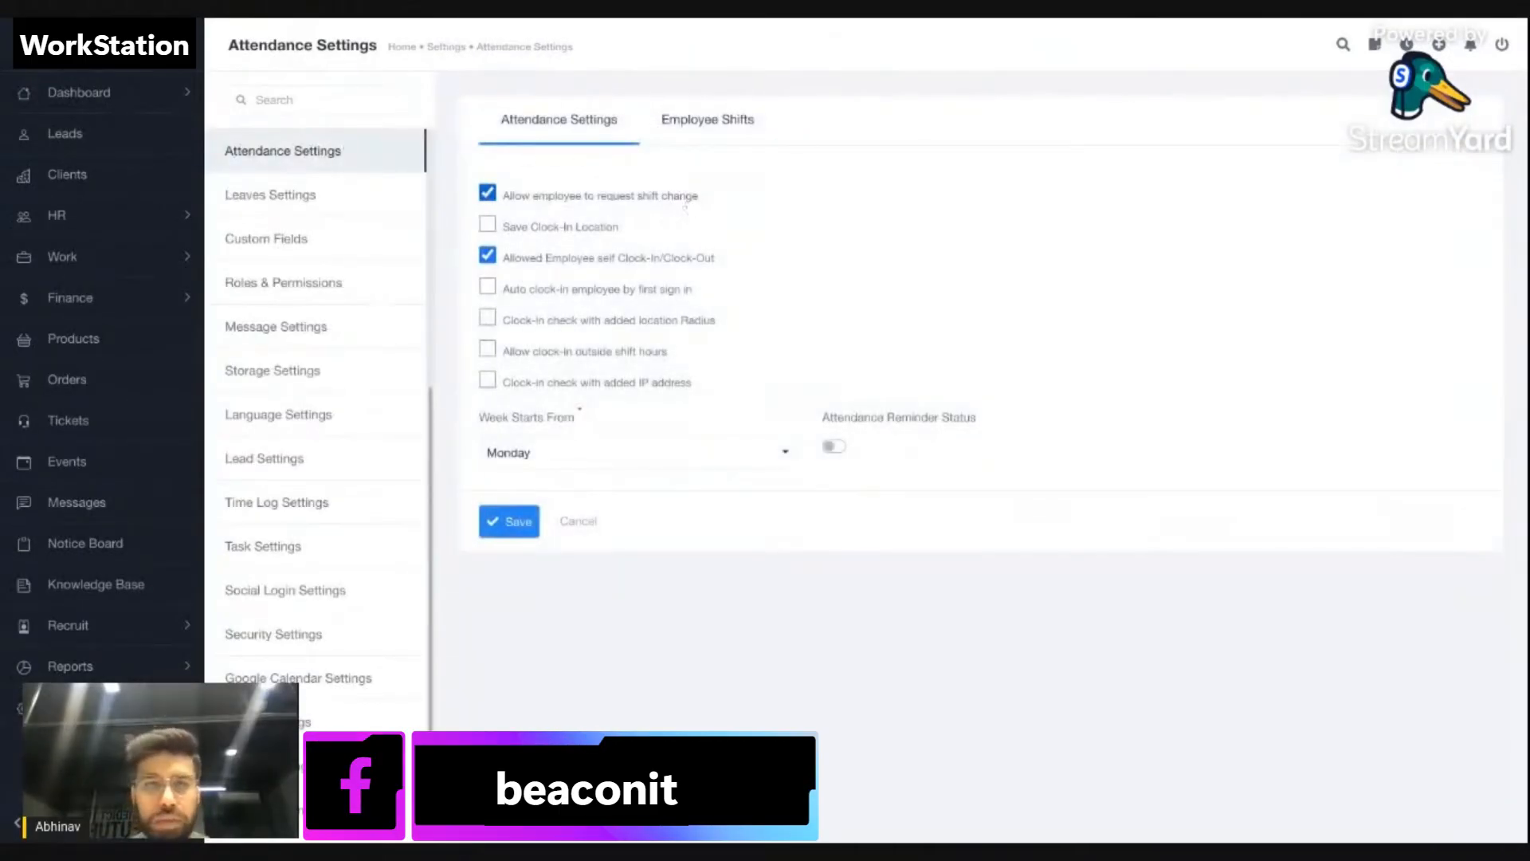
Show the Employee Shifts list, view the form for adding a new employee shift, and close it without saving.
{"action": "left_click", "coordinate": [701, 145]}
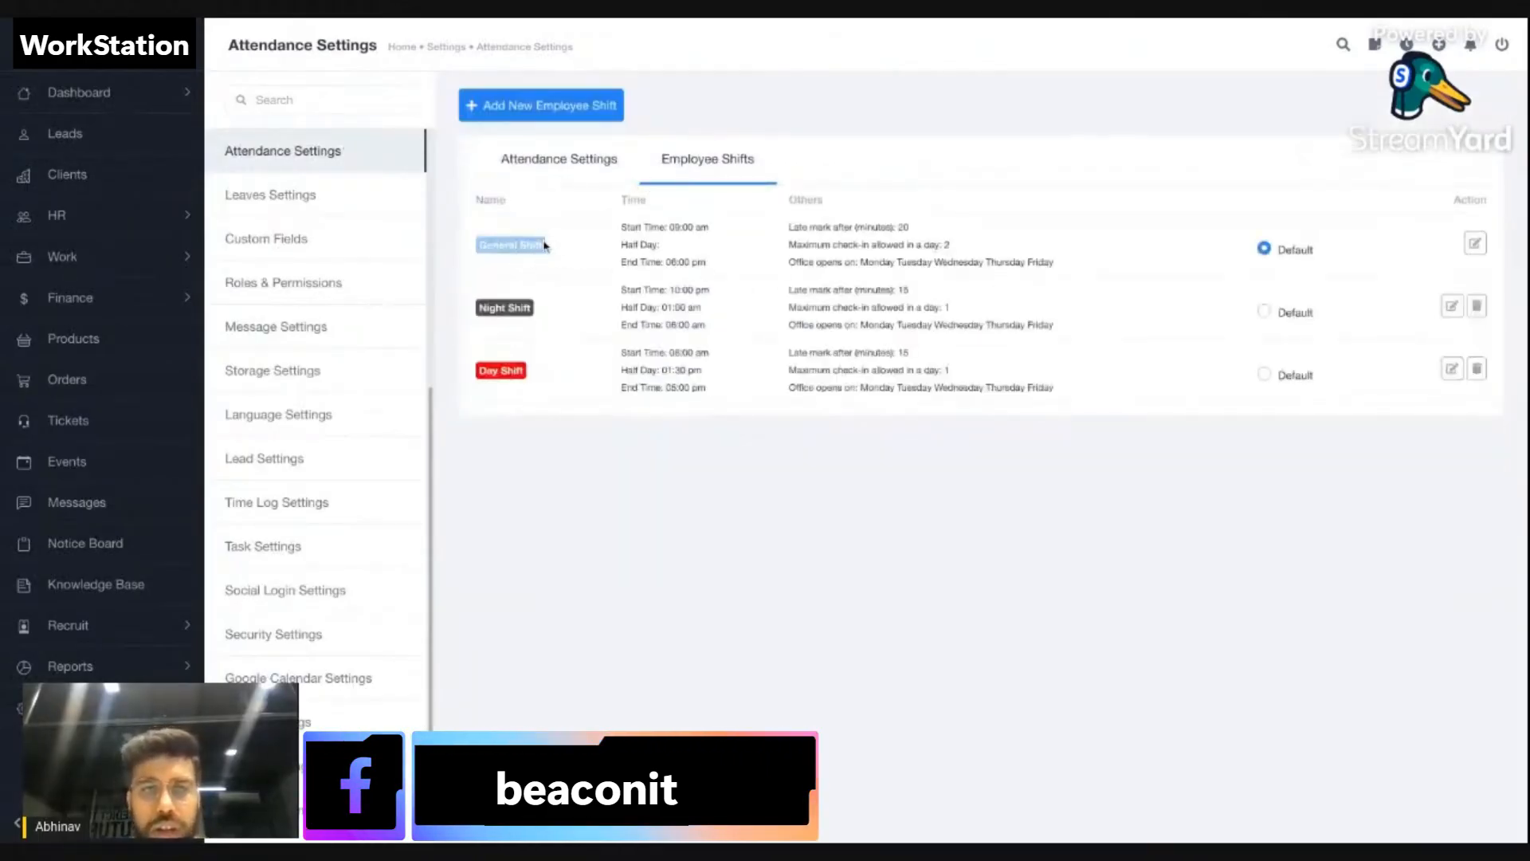
{"action": "left_click", "coordinate": [540, 108]}
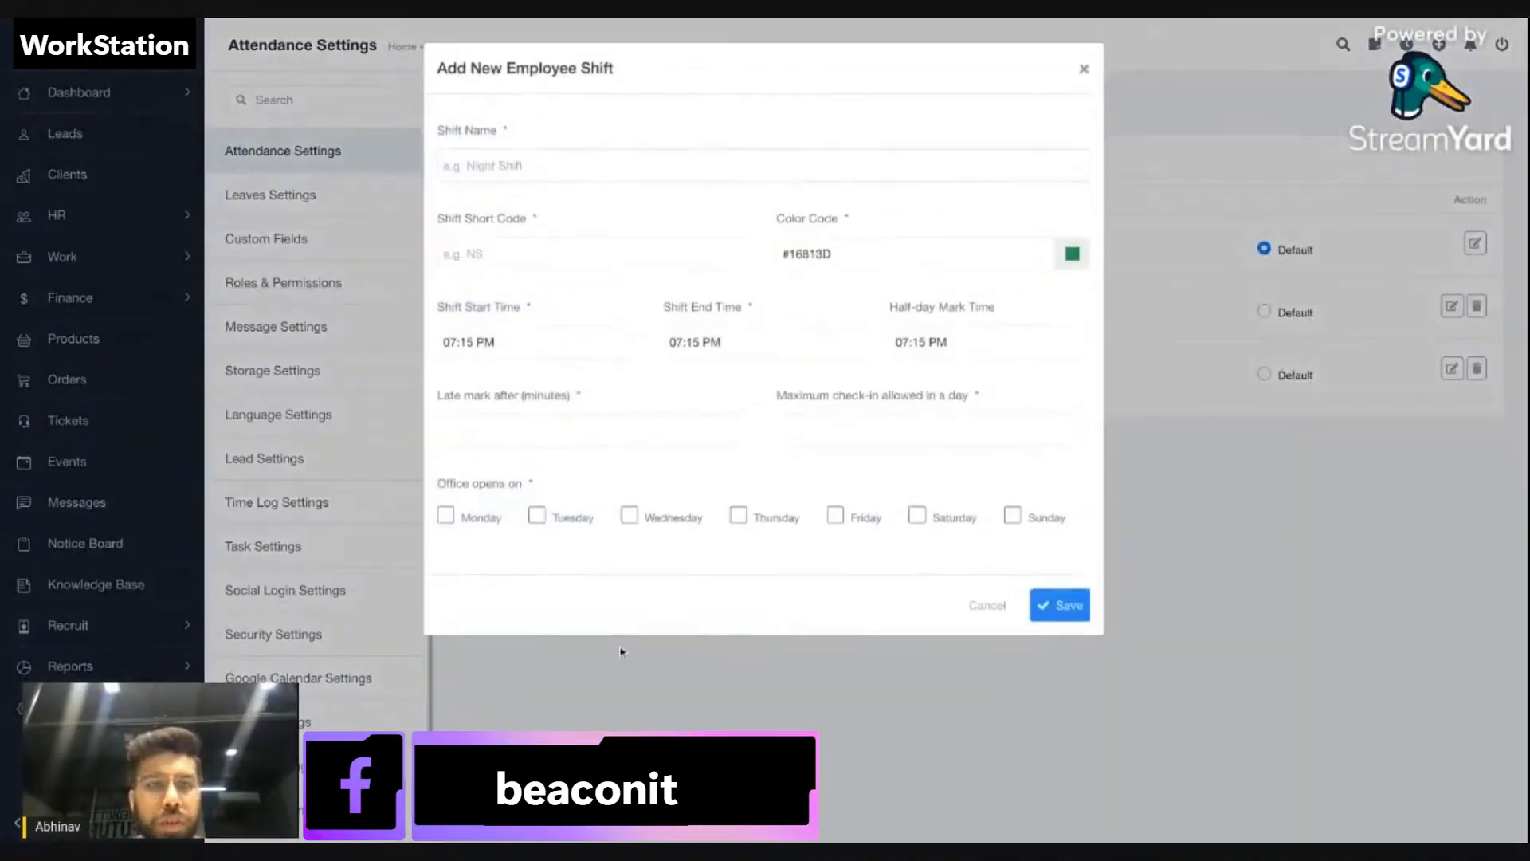
{"action": "left_click", "coordinate": [628, 662]}
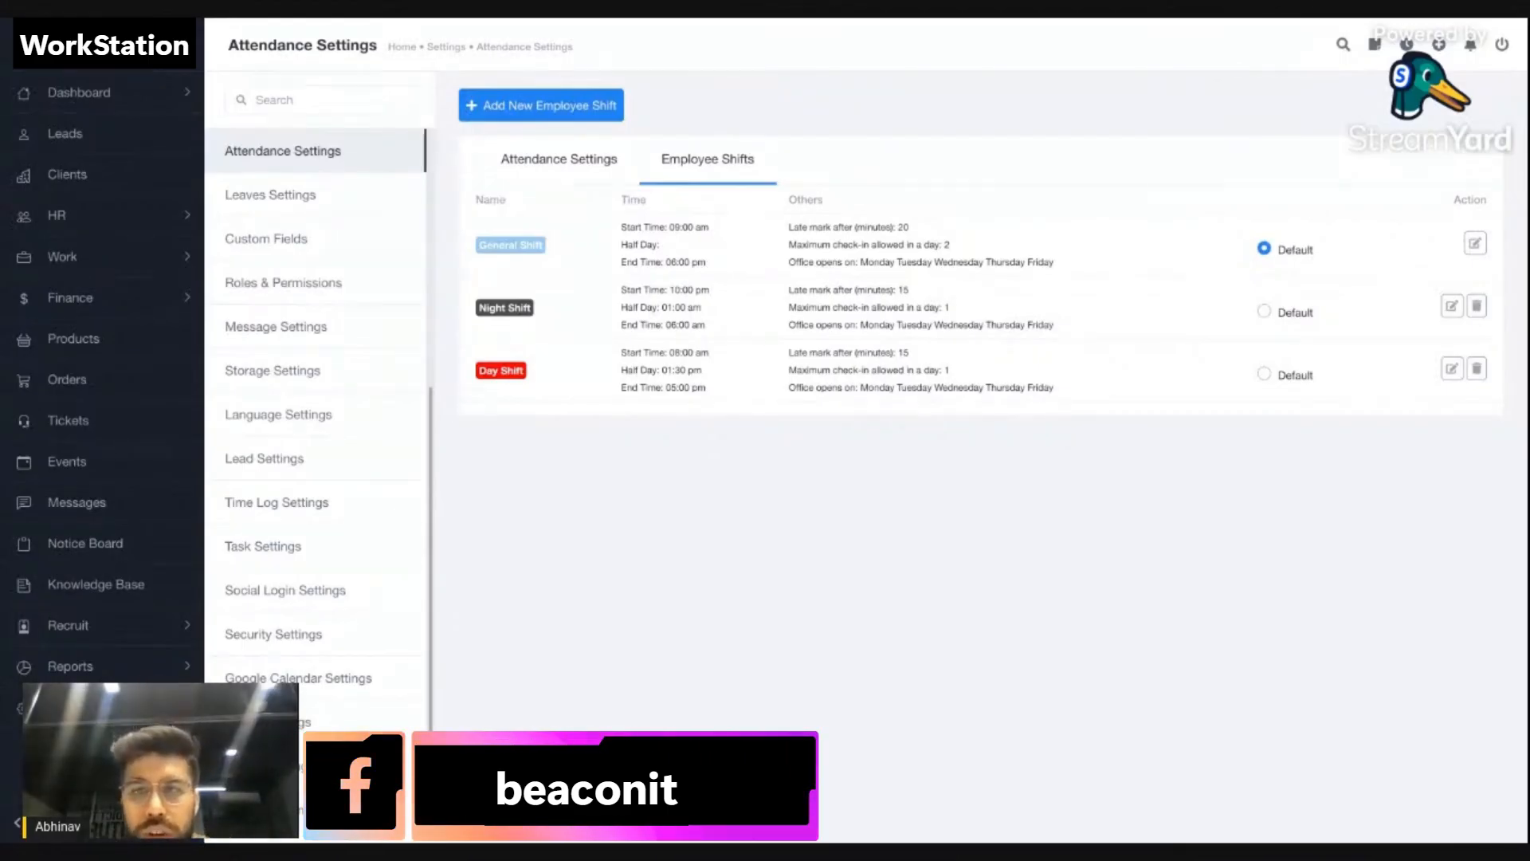
Make Night Shift the default employee shift, and restore General Shift as the default.
{"action": "left_click", "coordinate": [1289, 317]}
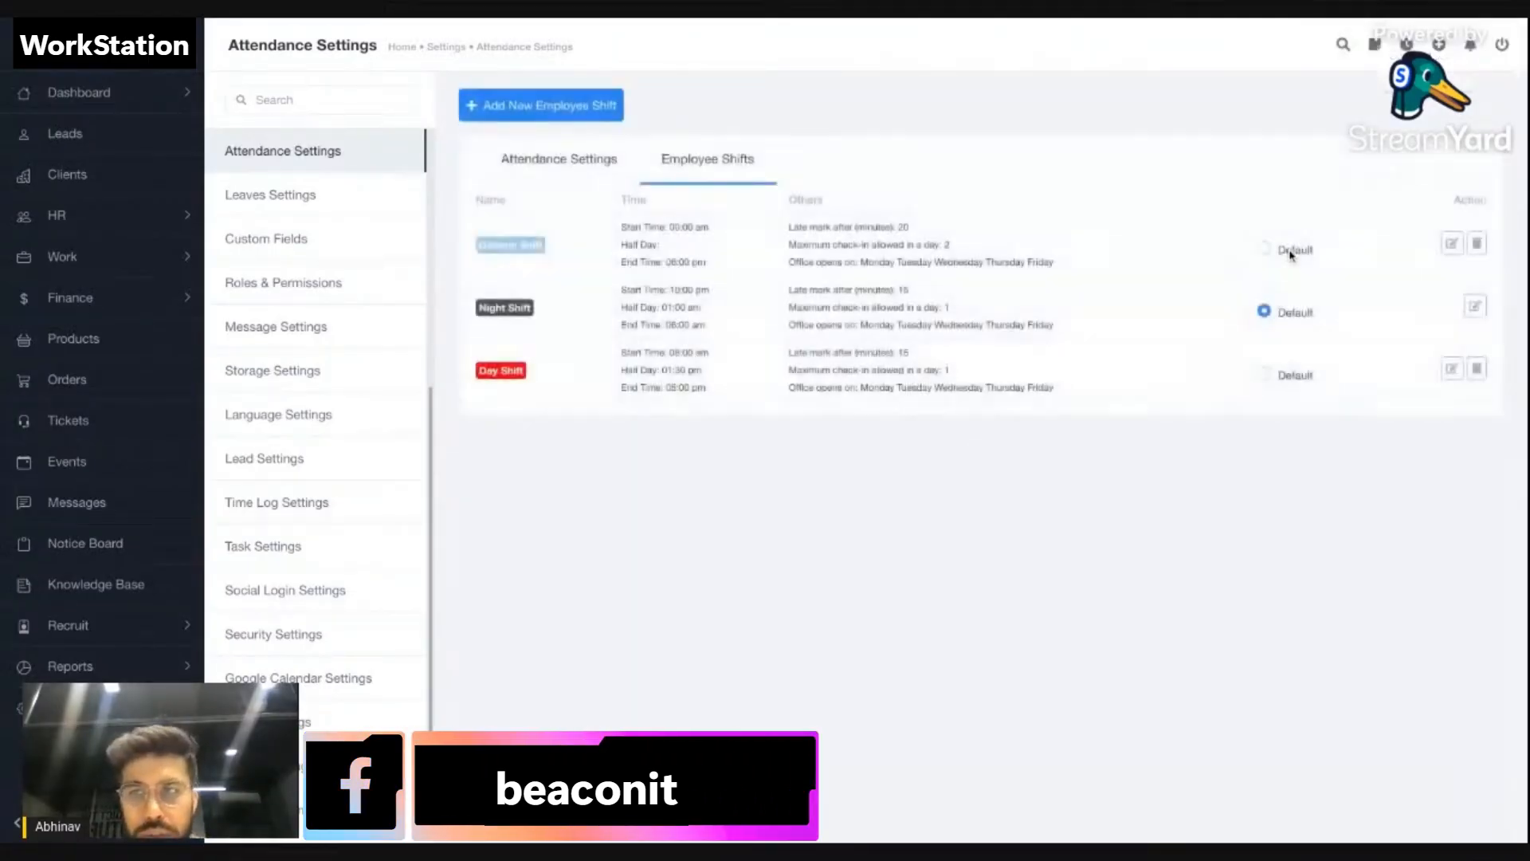
{"action": "left_click", "coordinate": [1291, 253]}
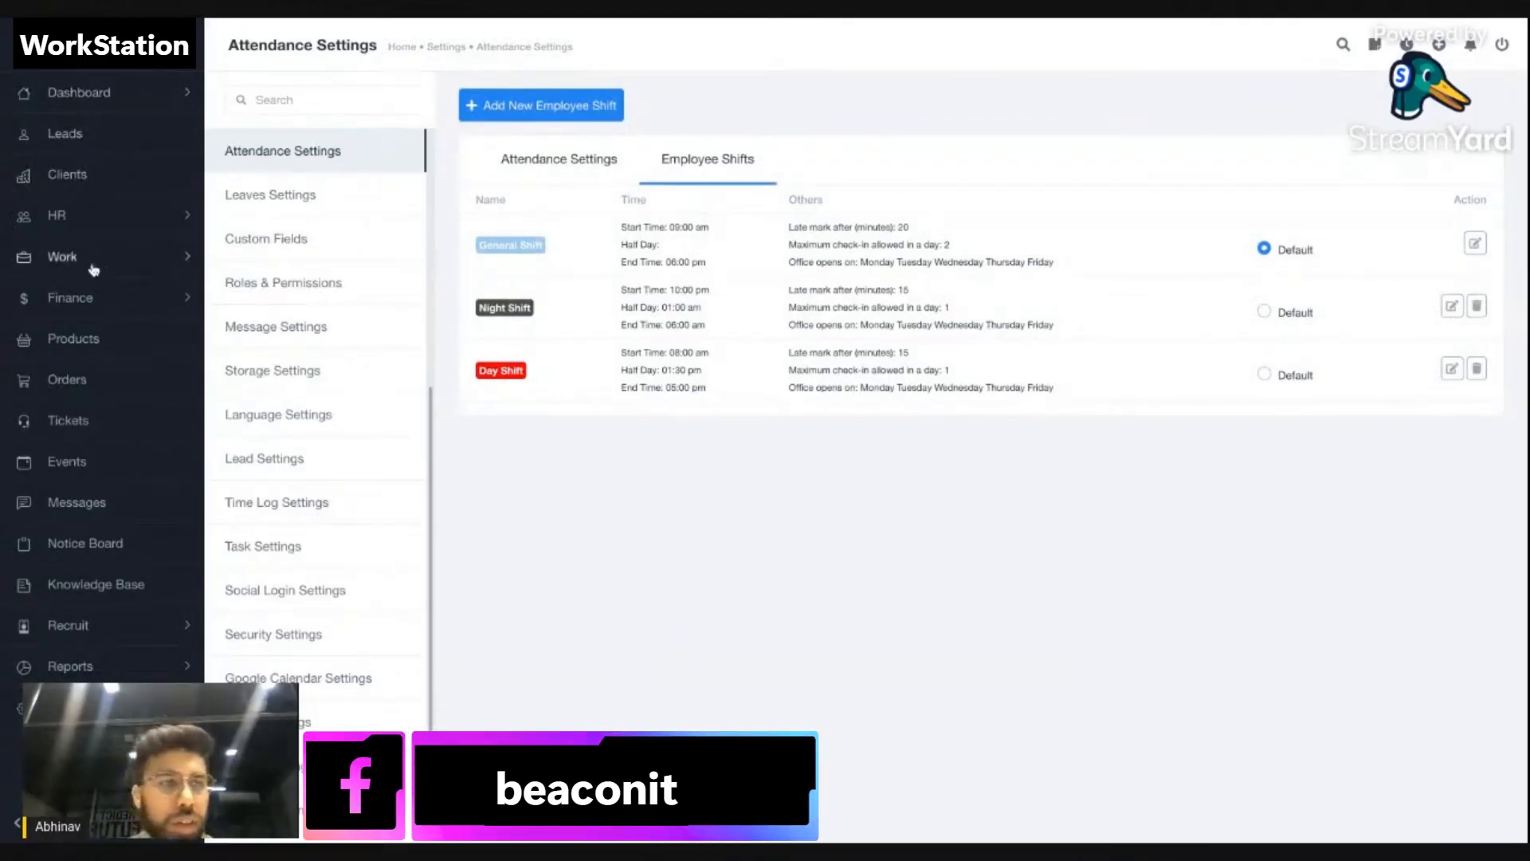
Open the Private Dashboard, and return to the general options of the Attendance Settings.
{"action": "left_click", "coordinate": [110, 226]}
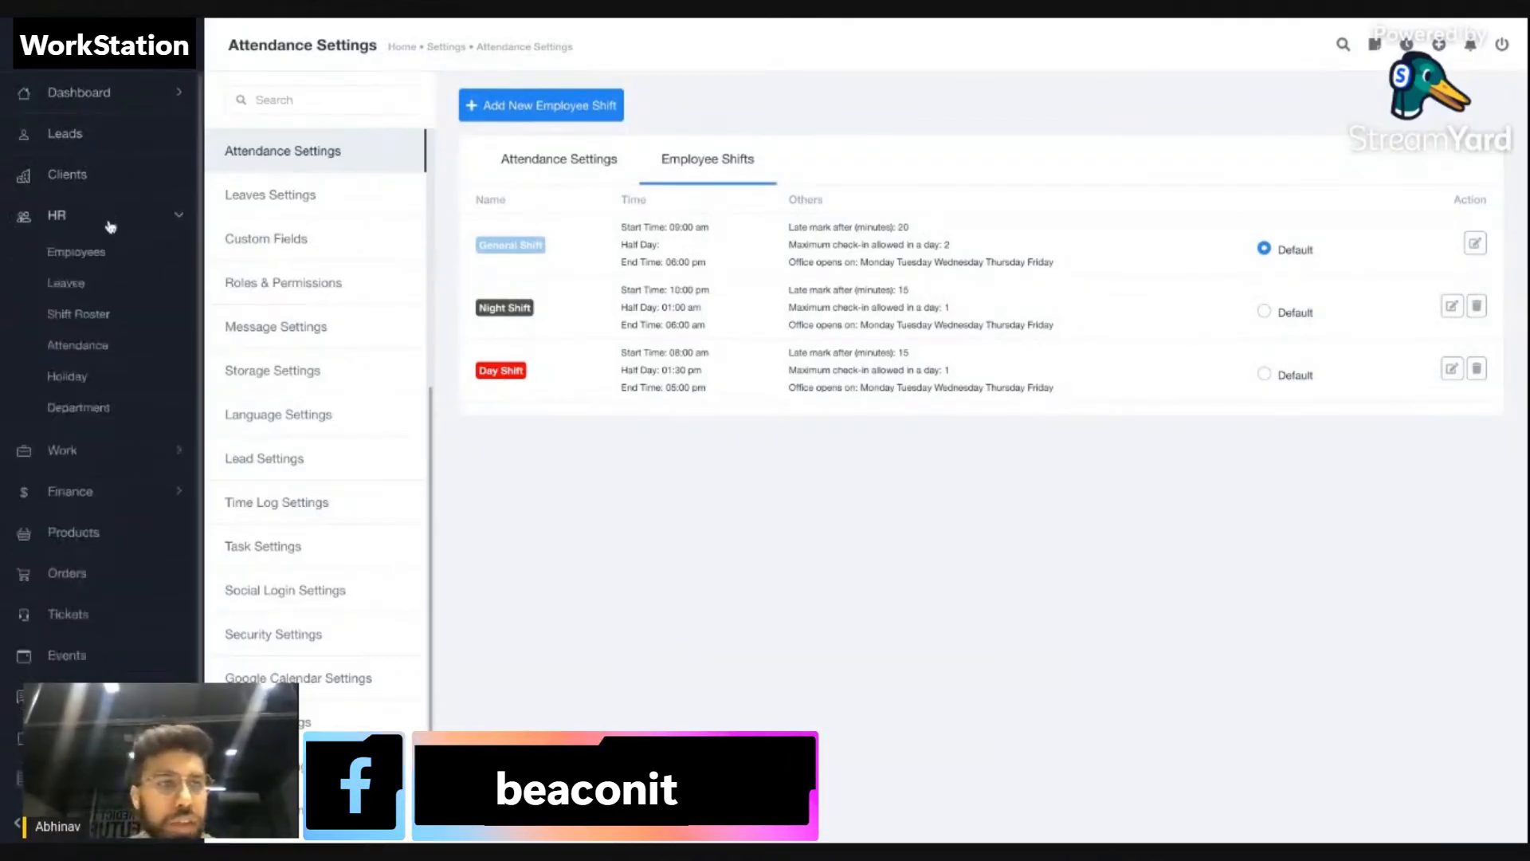
{"action": "left_click", "coordinate": [121, 94]}
{"action": "left_click", "coordinate": [120, 132]}
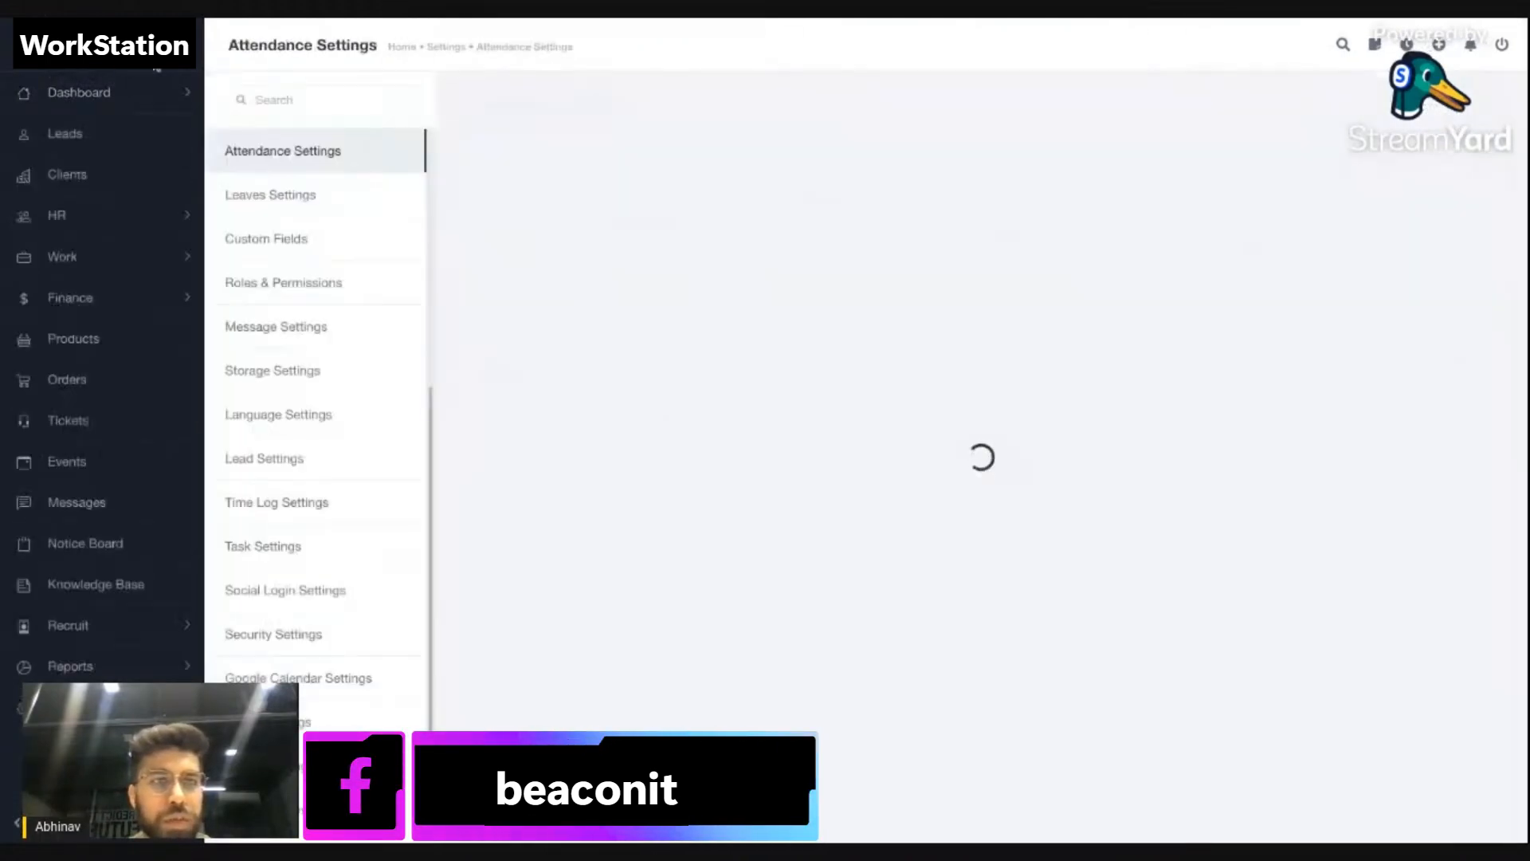
{"action": "left_click", "coordinate": [535, 167]}
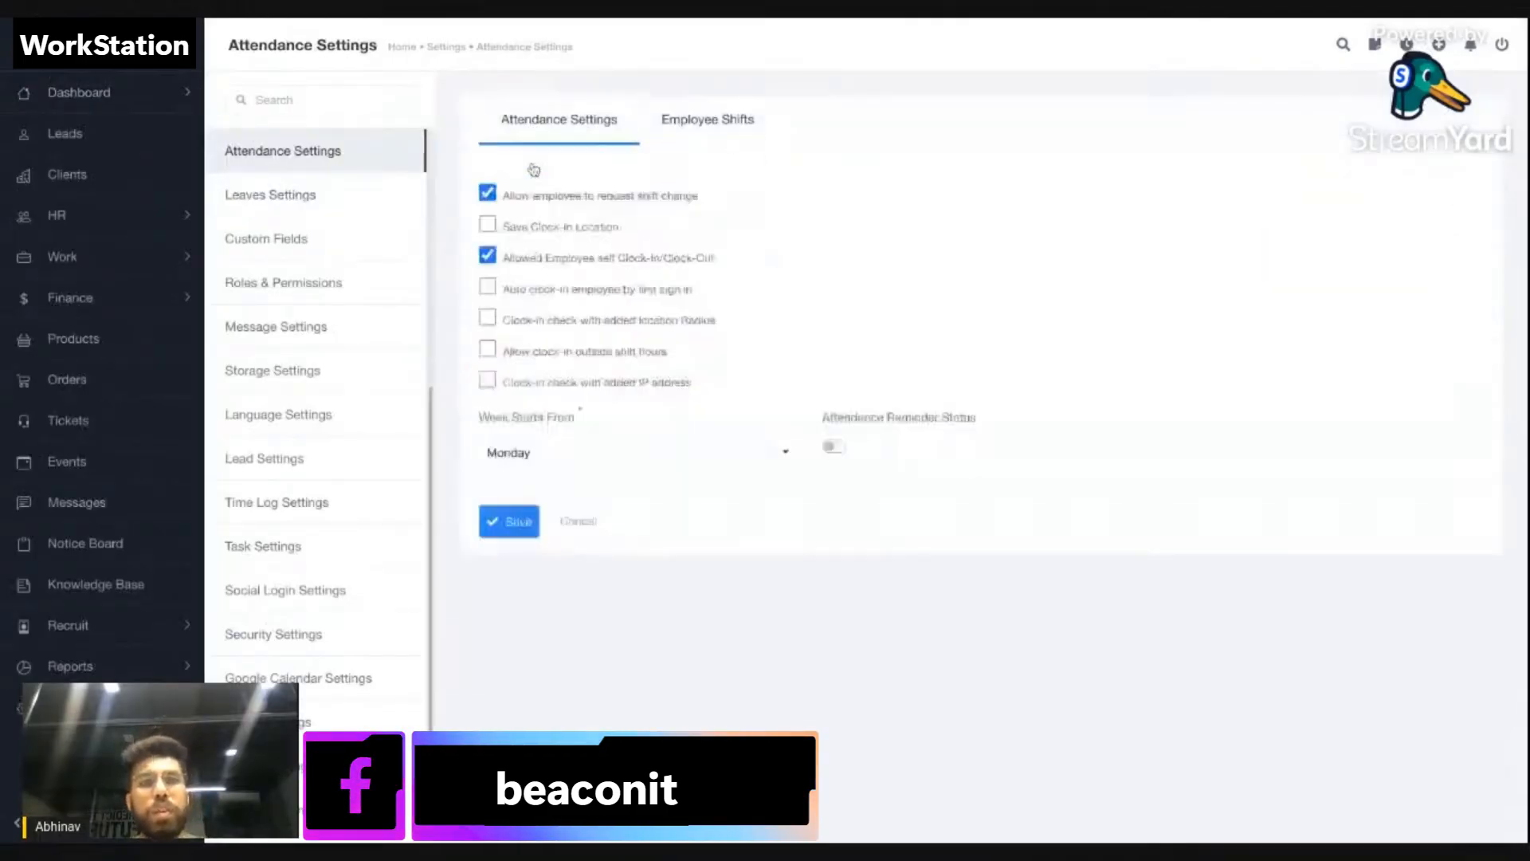
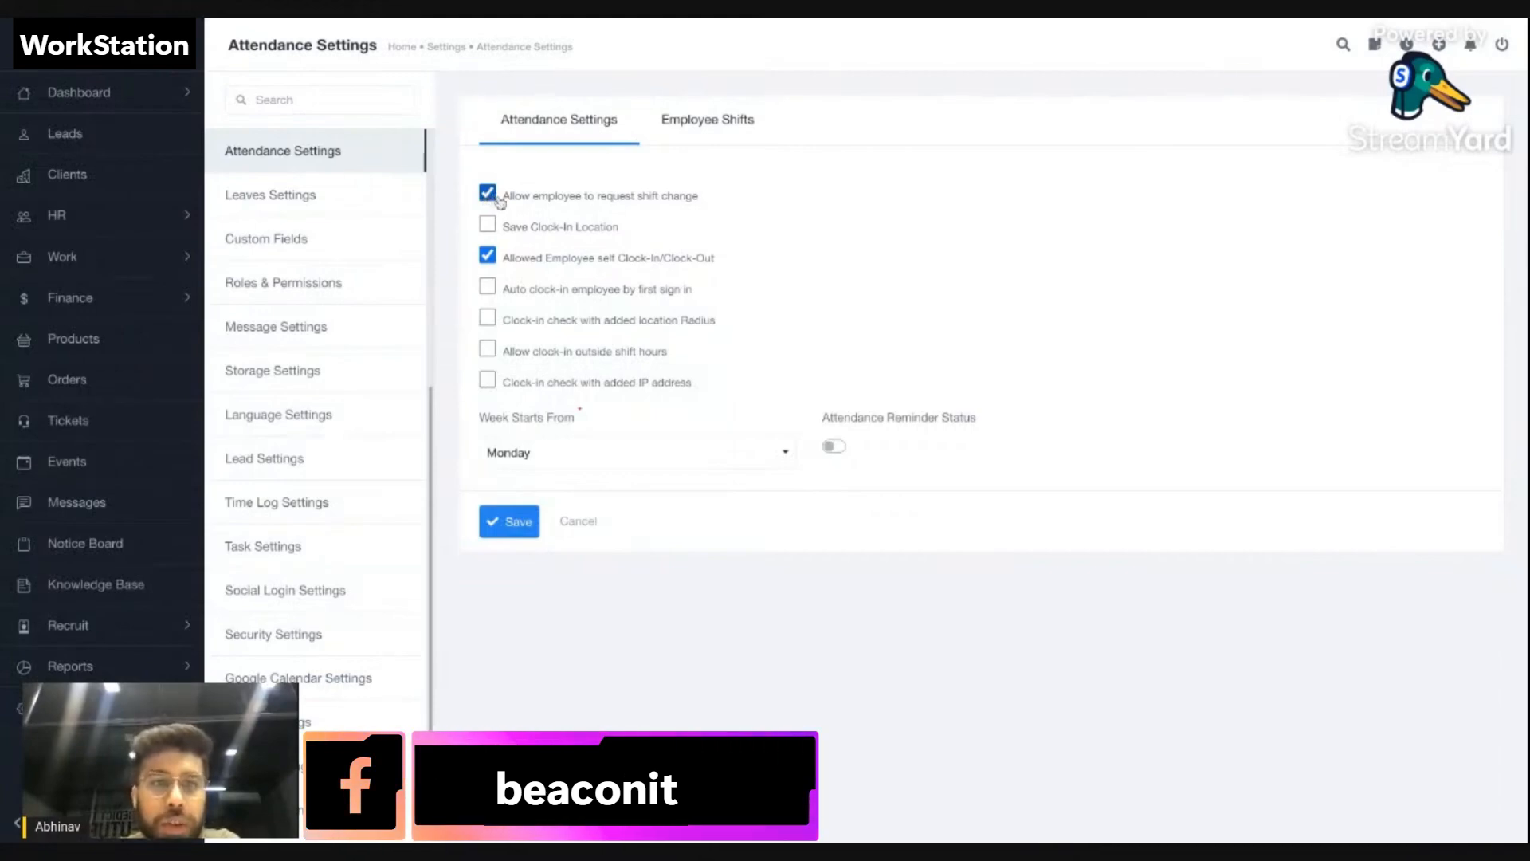
Toggle the Save Clock-In Location, employee self Clock-In/Clock-Out and auto clock-in by first sign in options, restoring each one.
{"action": "left_click", "coordinate": [554, 227]}
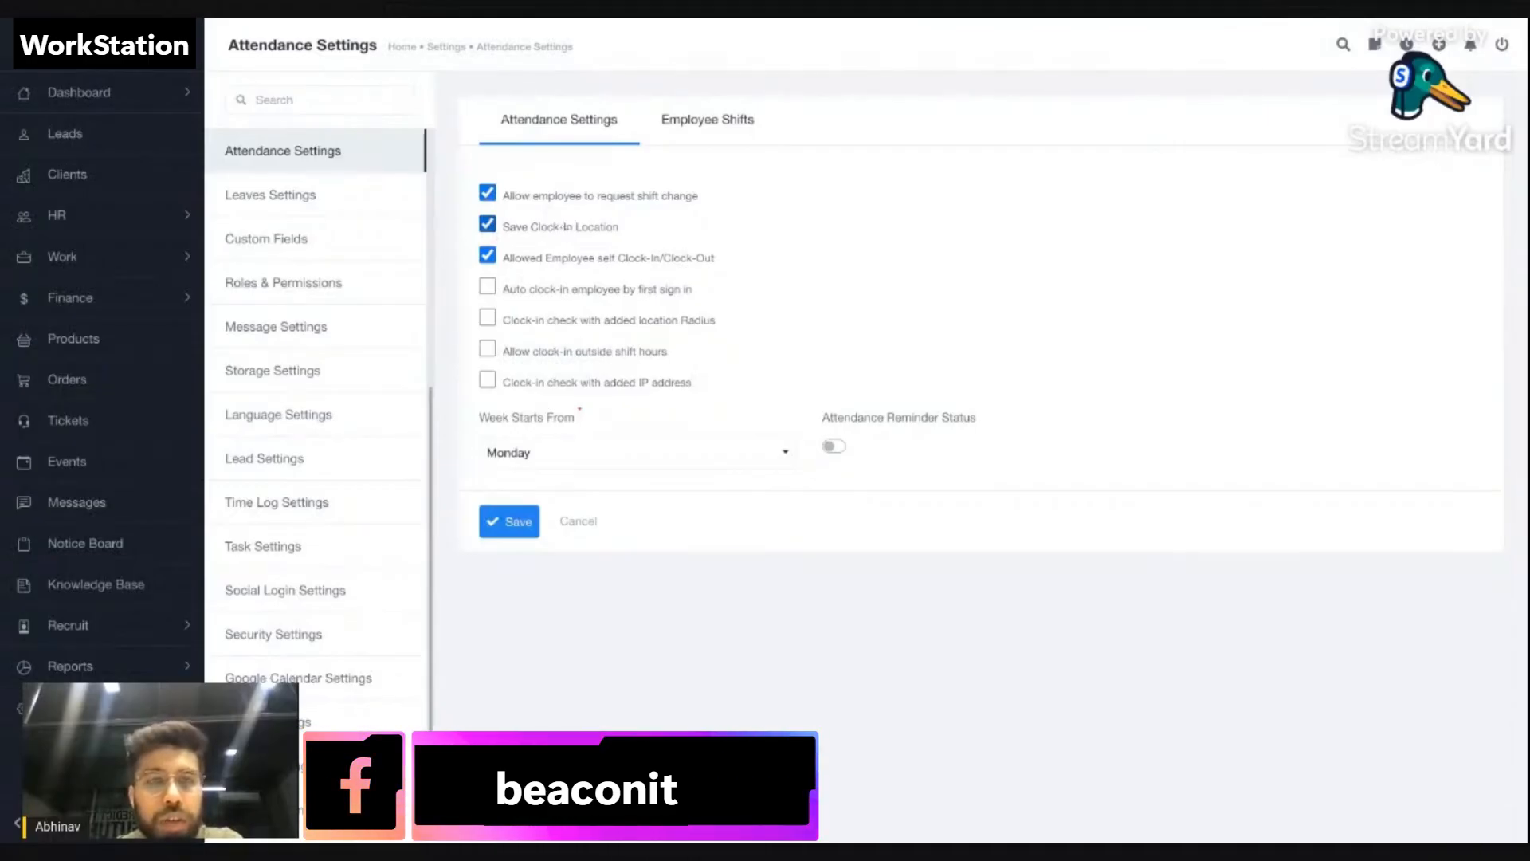
{"action": "left_click", "coordinate": [526, 236]}
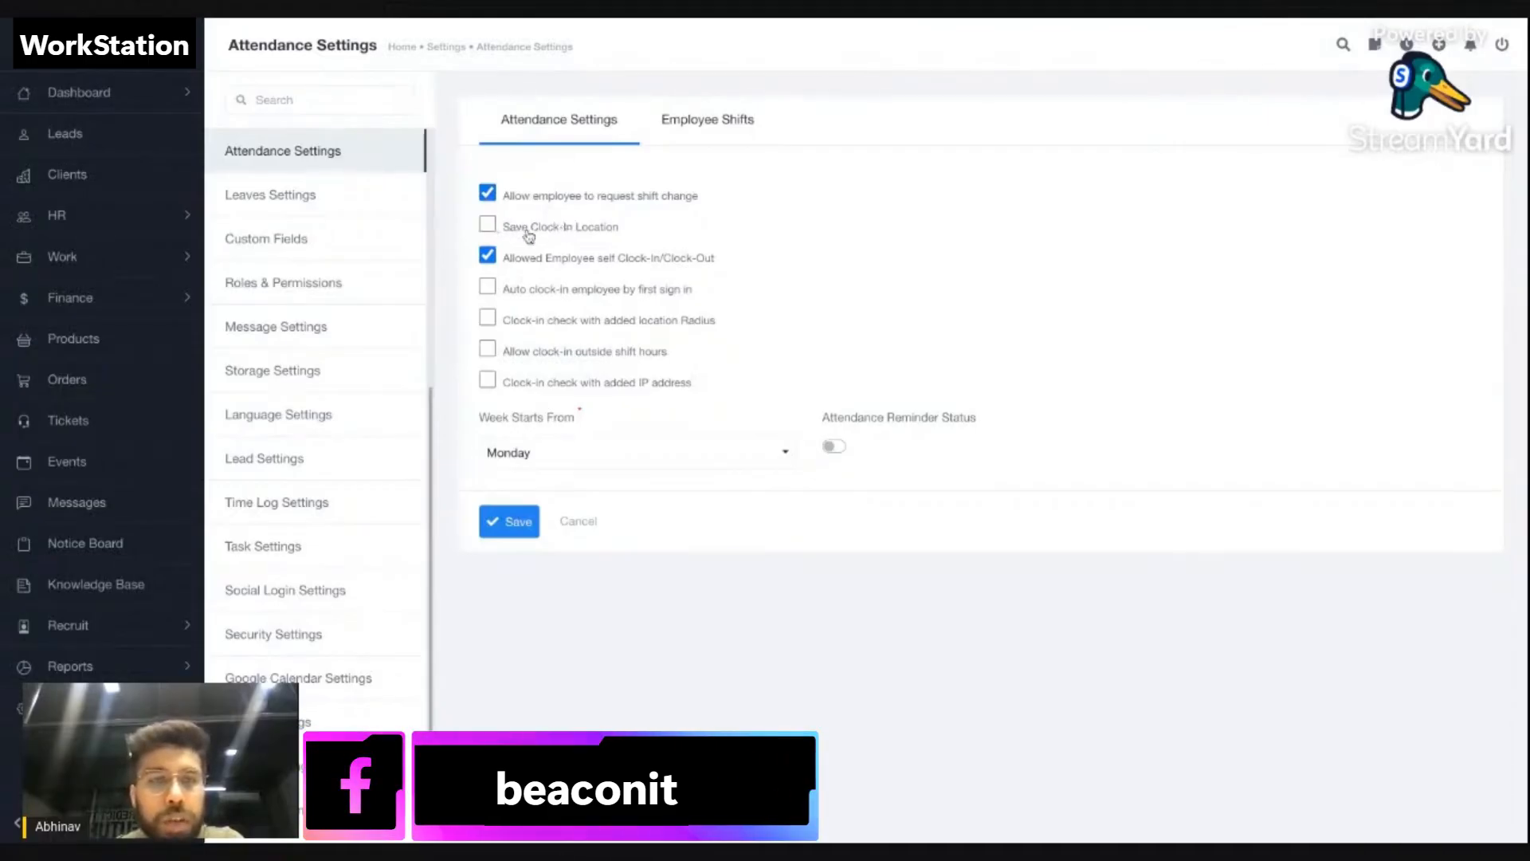
{"action": "left_click", "coordinate": [562, 263]}
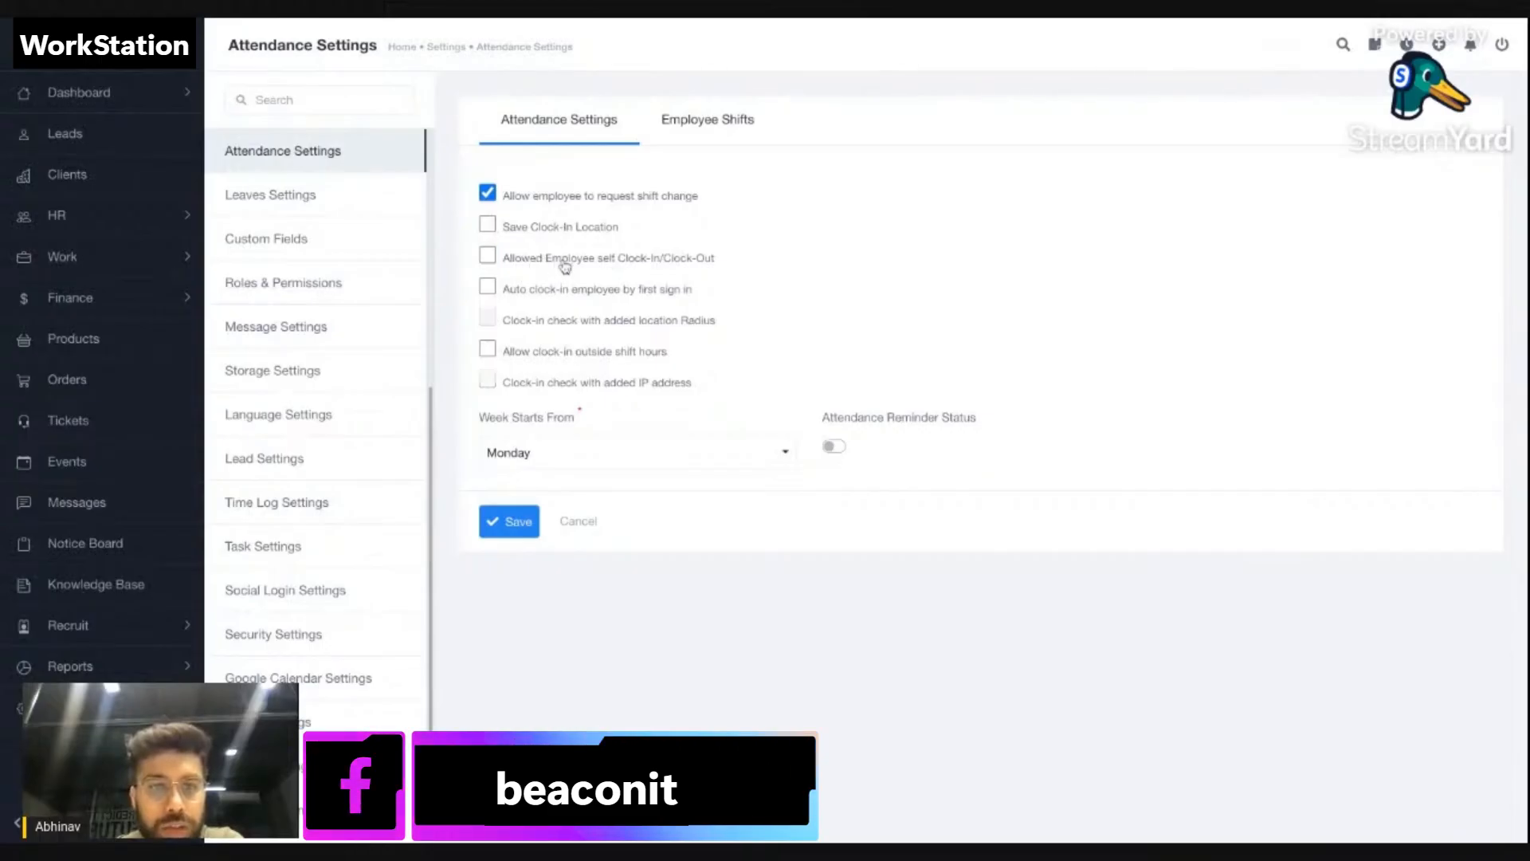
{"action": "left_click", "coordinate": [564, 264]}
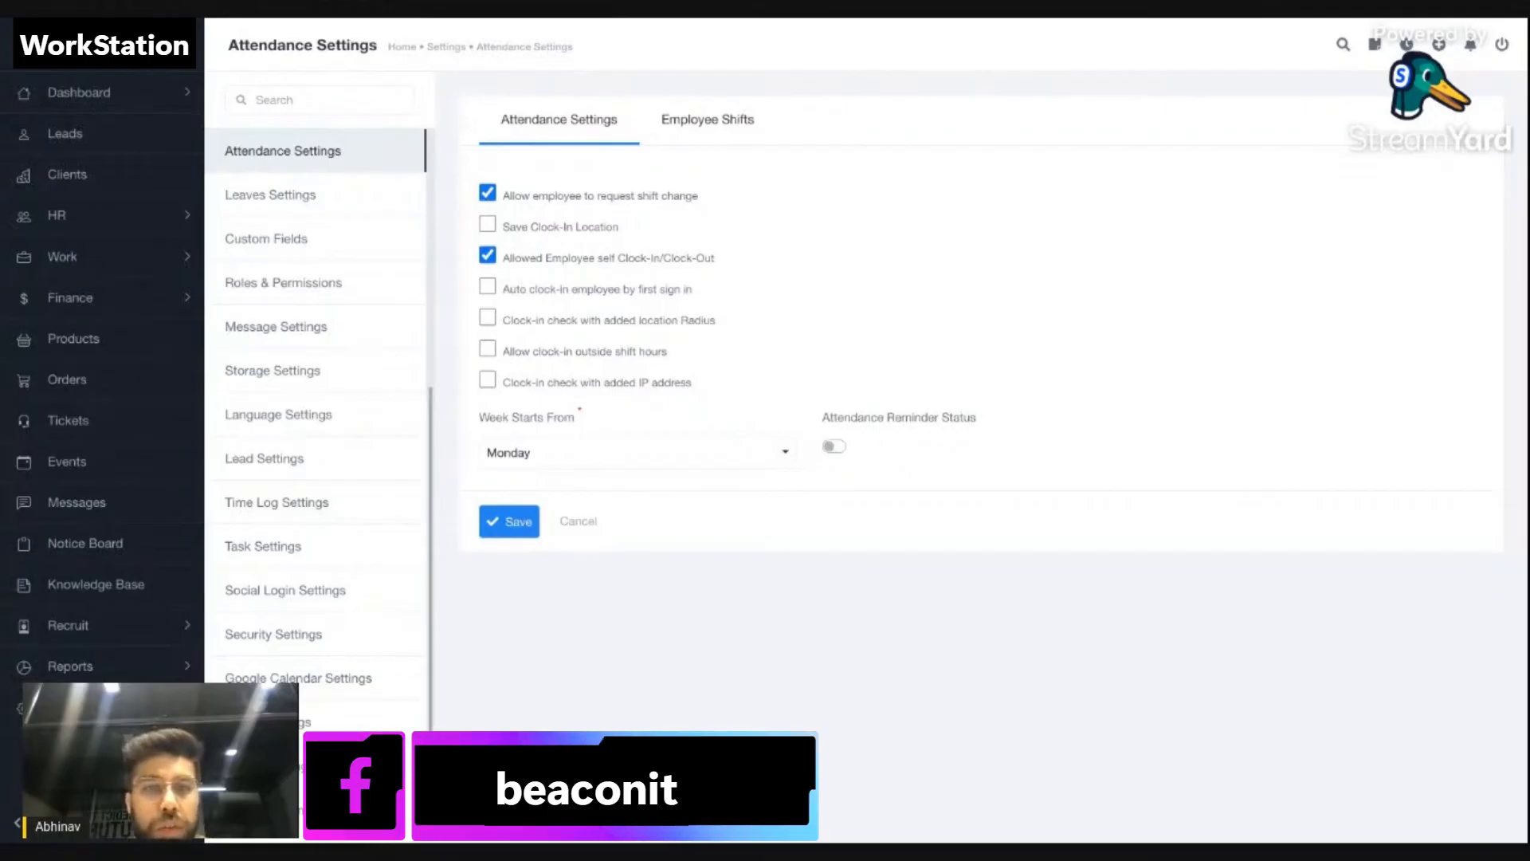
{"action": "left_click", "coordinate": [660, 301]}
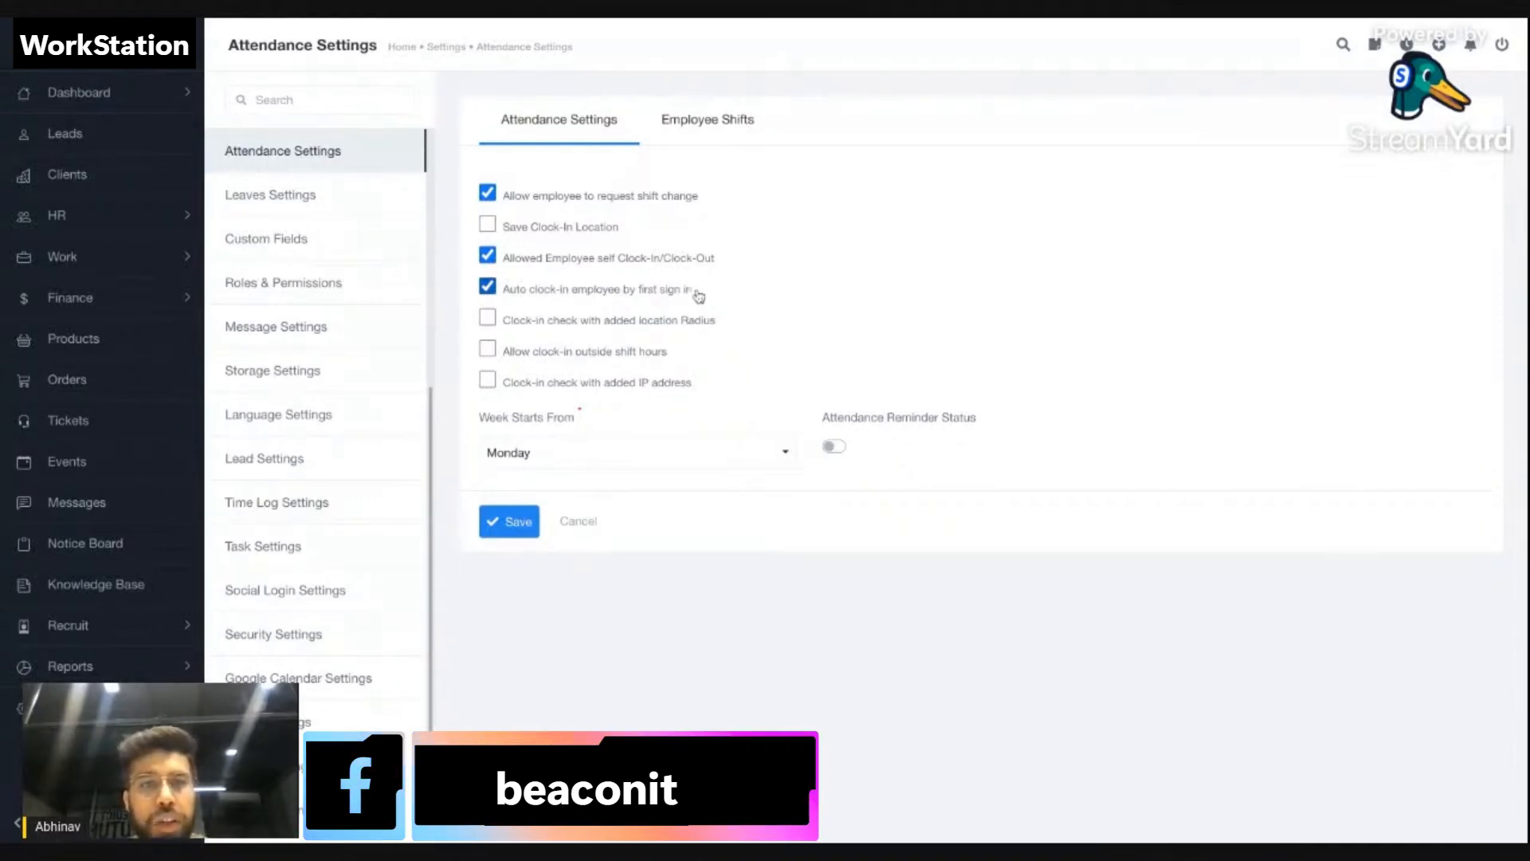
{"action": "left_click", "coordinate": [620, 290]}
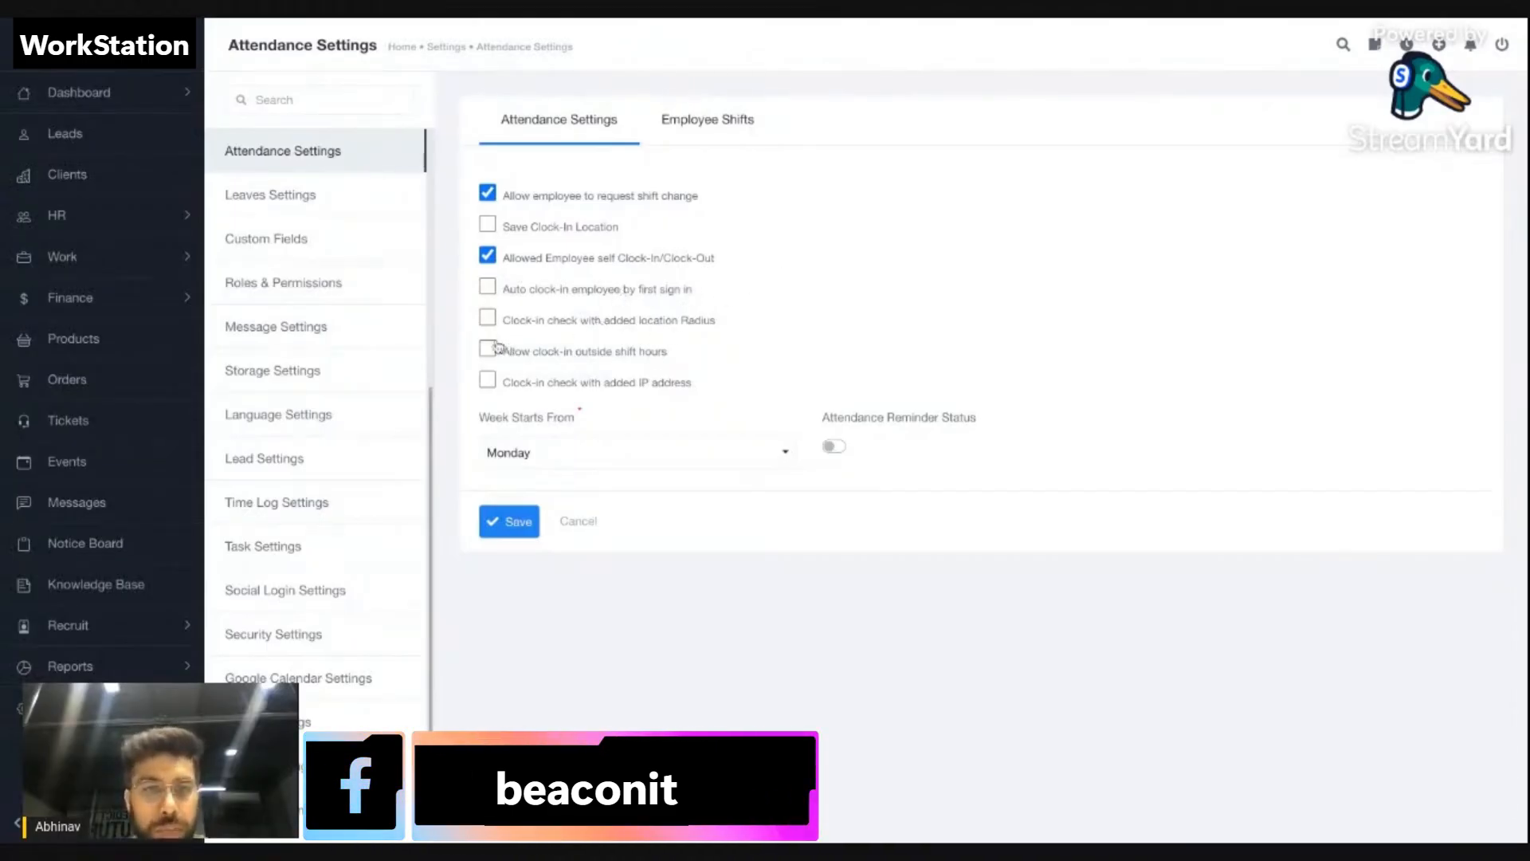
Allow clock-in outside shift hours, and temporarily enable the location radius check to show its Radius (in meter) field.
{"action": "left_click", "coordinate": [621, 331]}
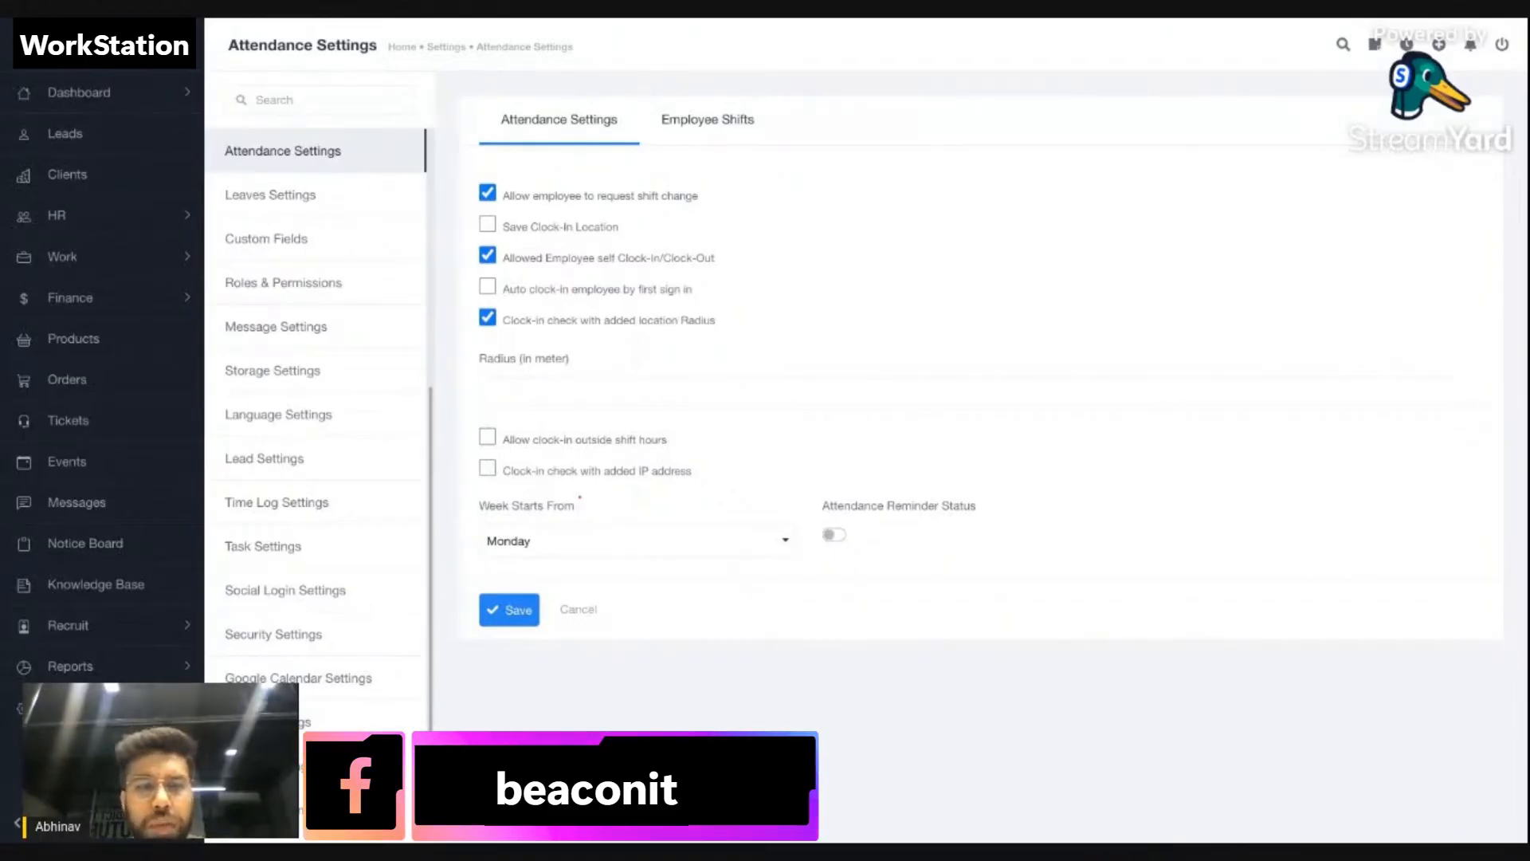
{"action": "left_click", "coordinate": [685, 385]}
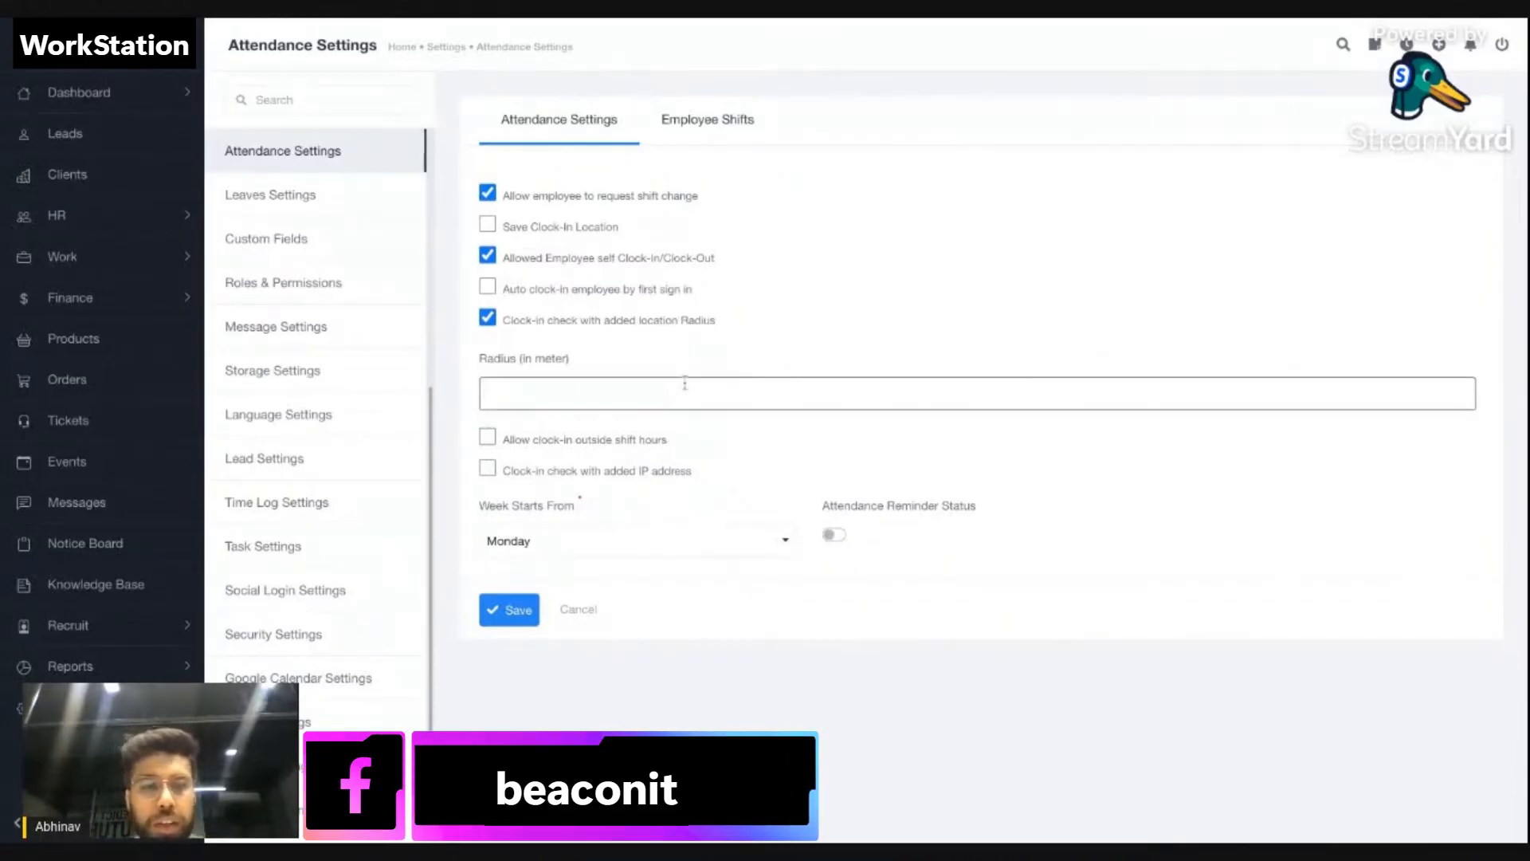
{"action": "left_click", "coordinate": [636, 444]}
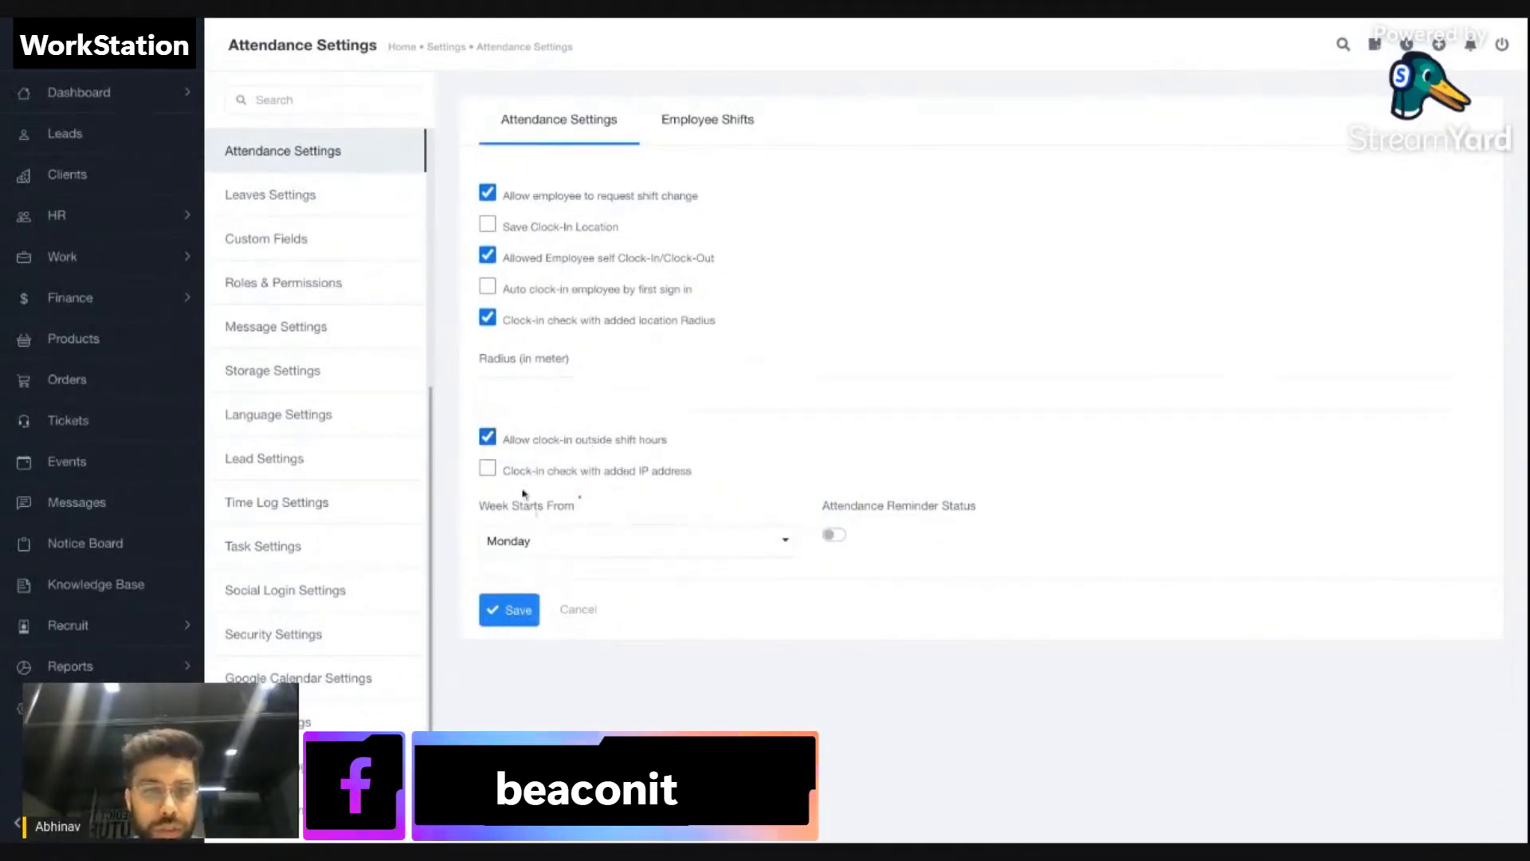
{"action": "left_click", "coordinate": [532, 320]}
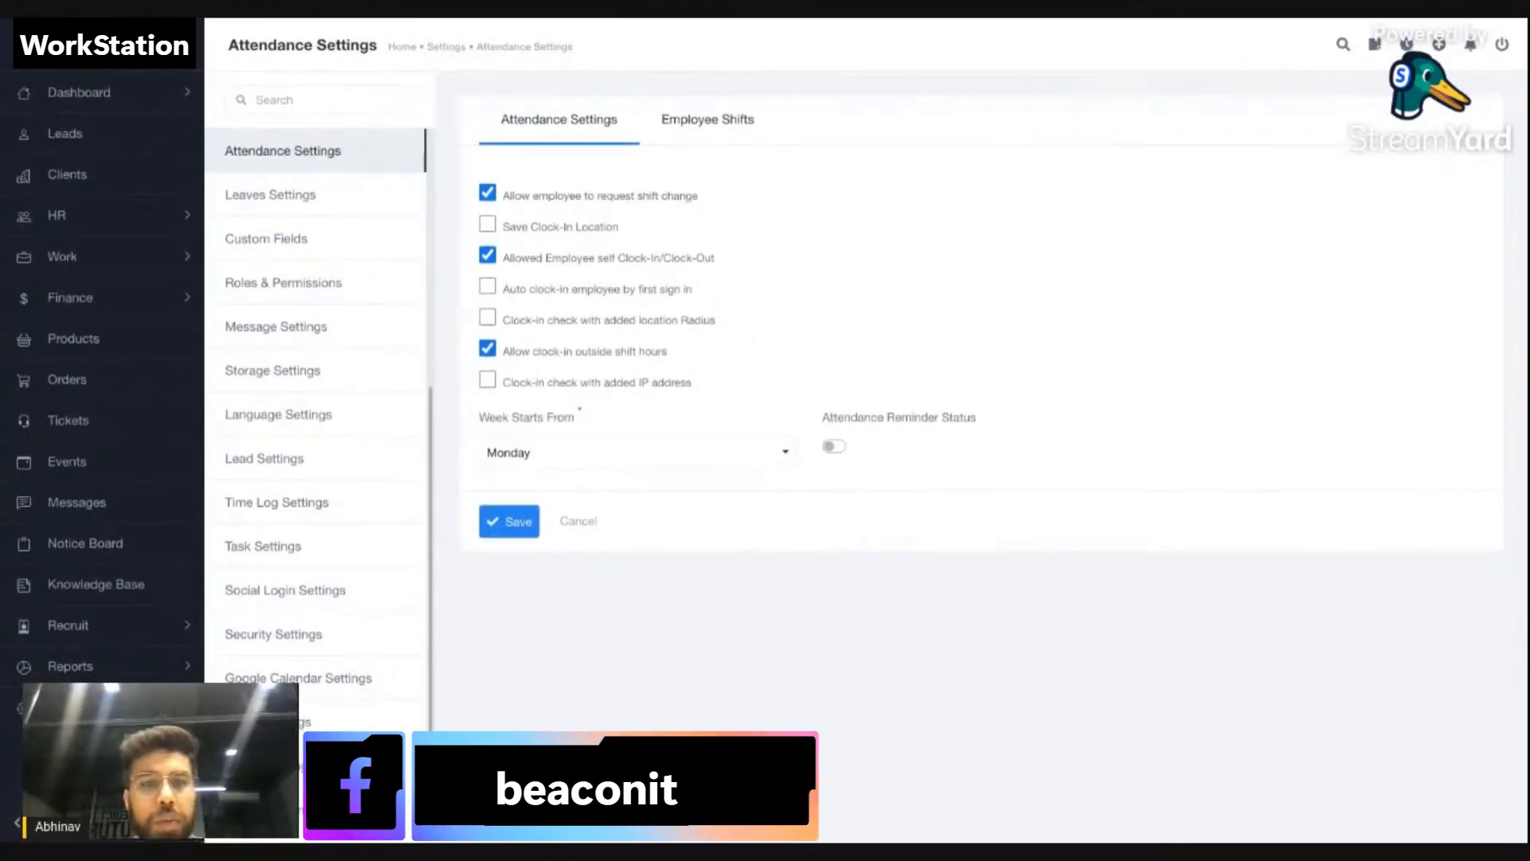
Enable the clock-in check with added IP address, add two extra IP address fields, and disable the check again.
{"action": "left_click", "coordinate": [594, 382]}
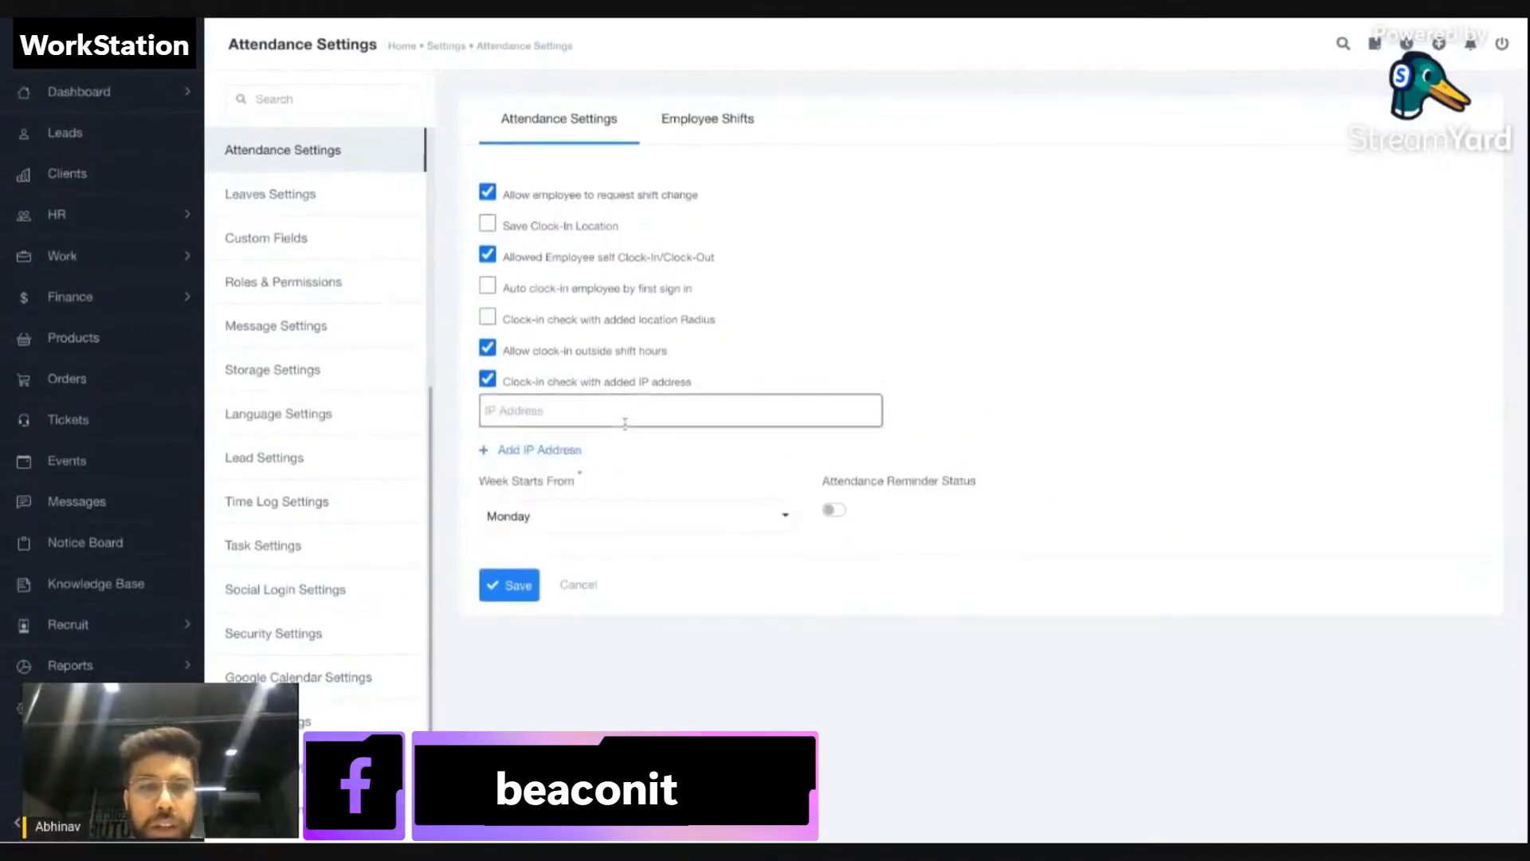
{"action": "left_click", "coordinate": [545, 450]}
{"action": "left_click", "coordinate": [548, 457]}
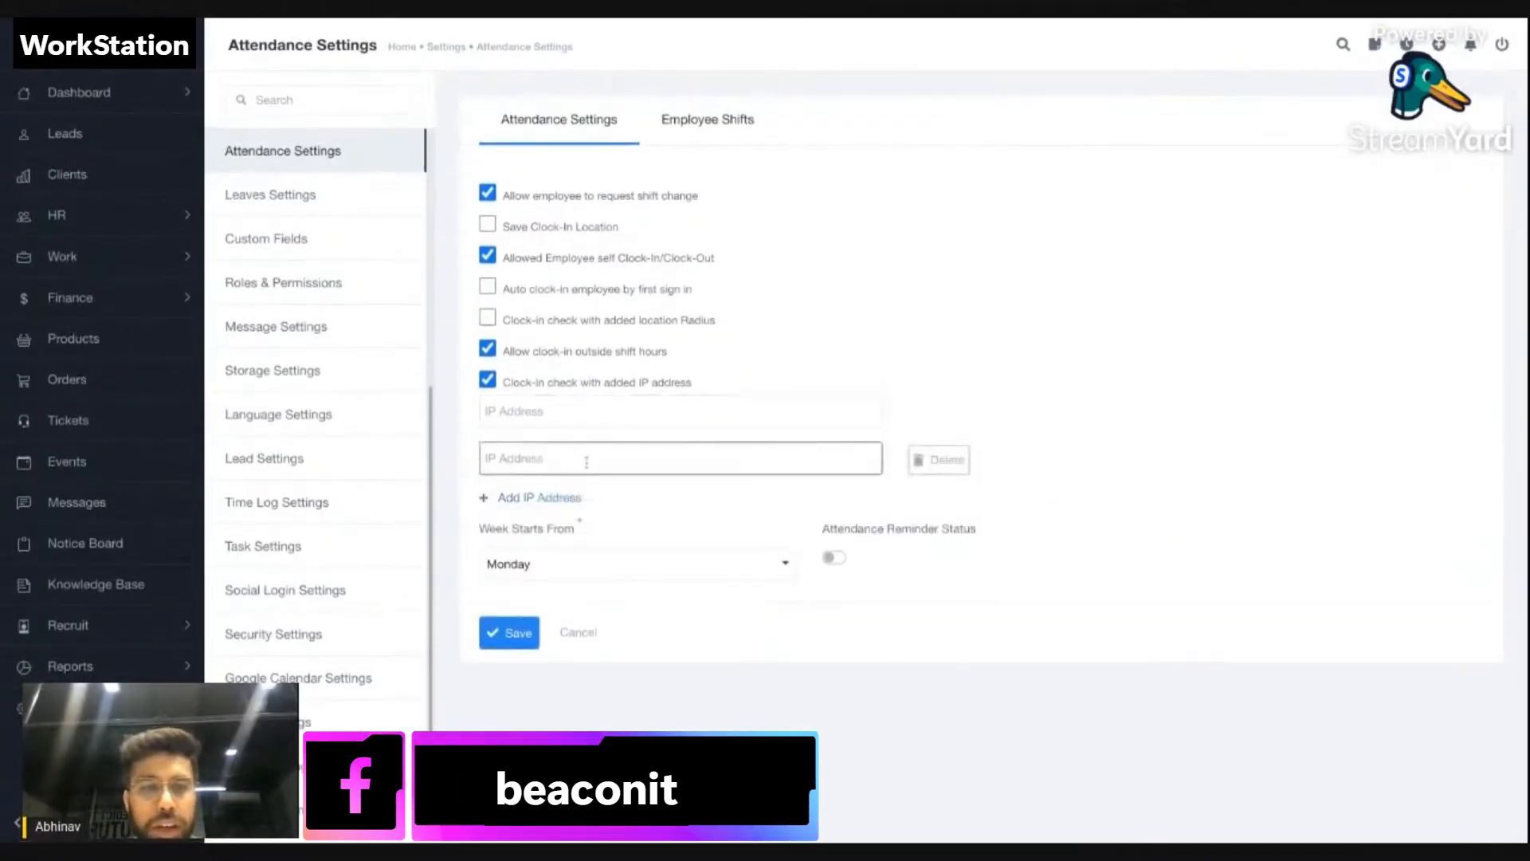
{"action": "left_click", "coordinate": [545, 509]}
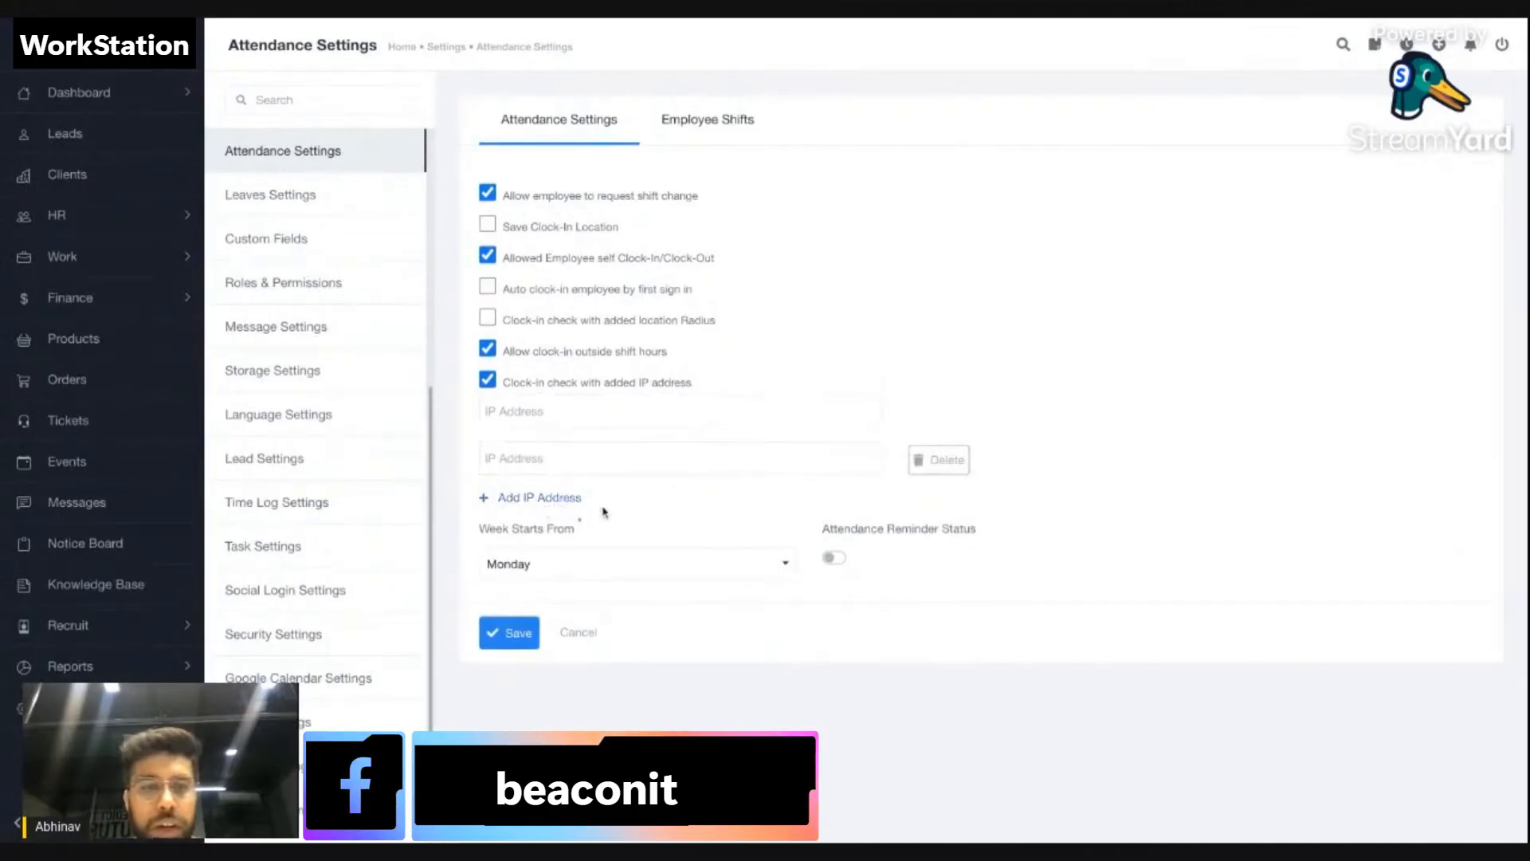
{"action": "left_click", "coordinate": [586, 411]}
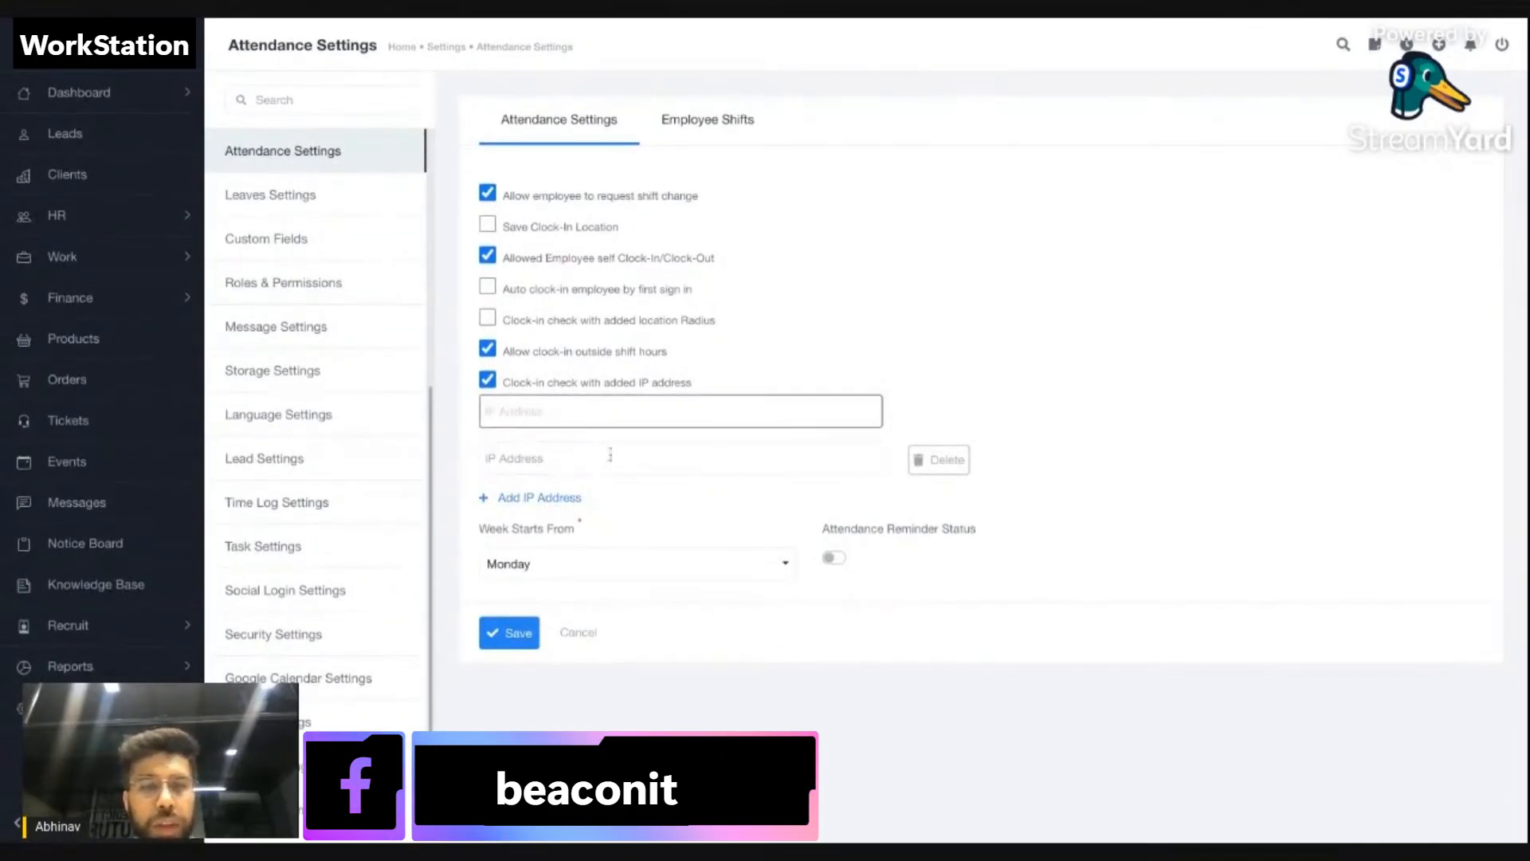
{"action": "left_click", "coordinate": [539, 498]}
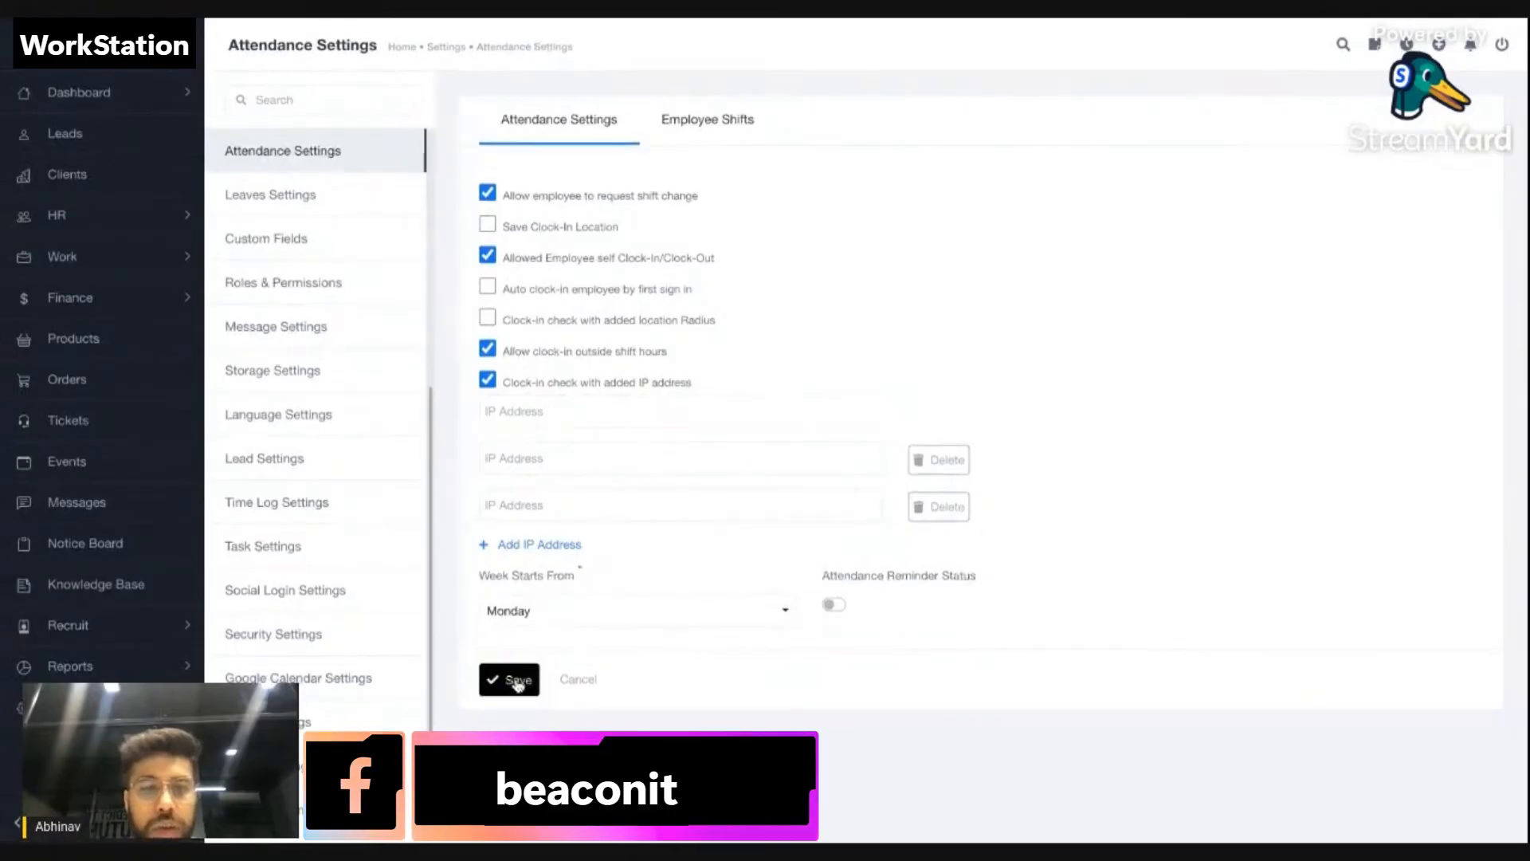
{"action": "left_click", "coordinate": [487, 380]}
Save the attendance settings and open the Private Dashboard.
{"action": "left_click", "coordinate": [512, 522]}
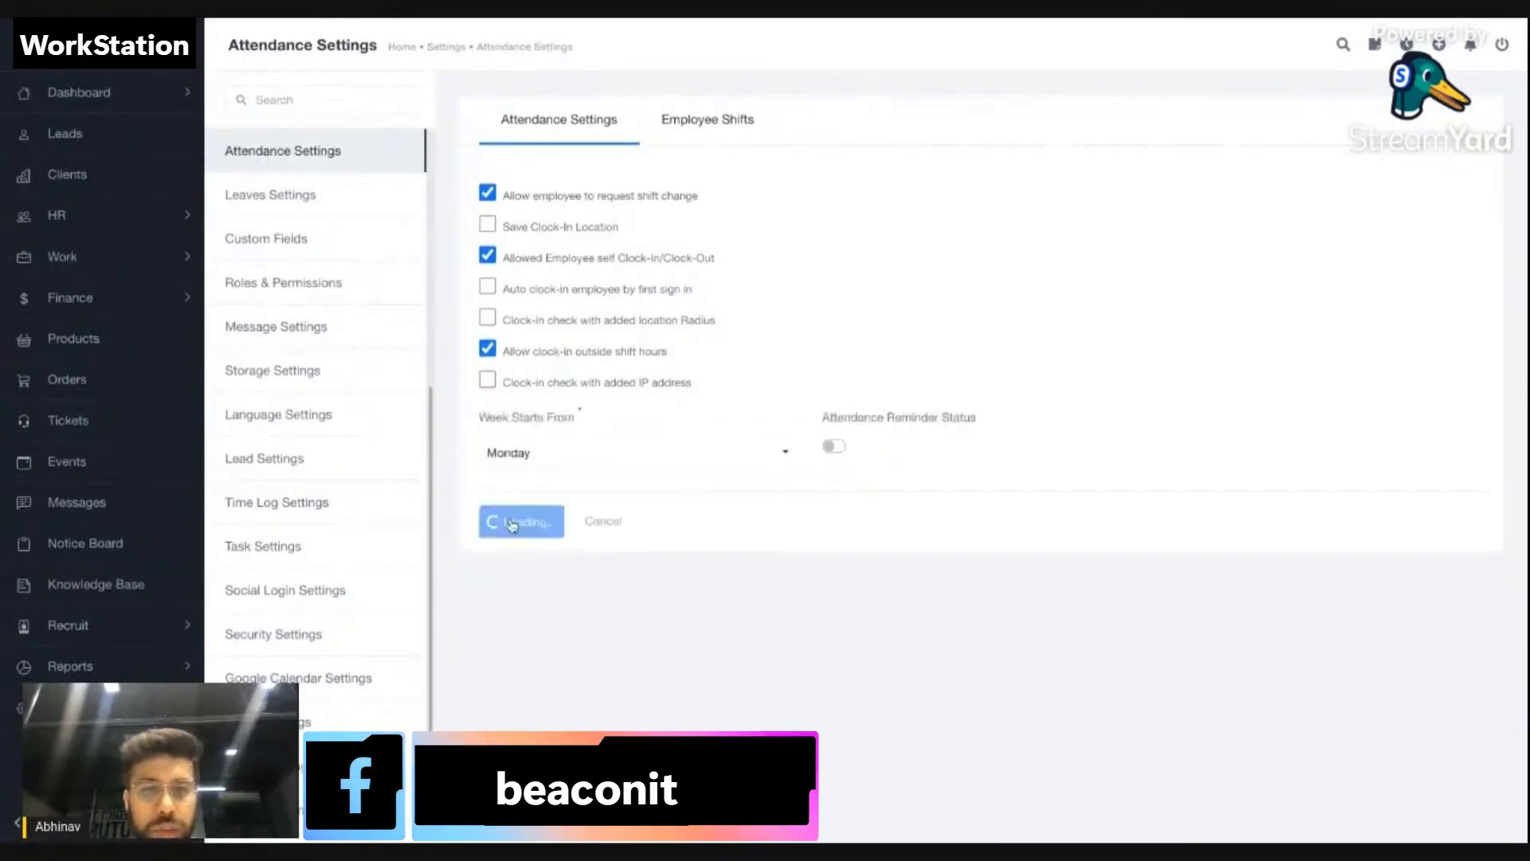
{"action": "left_click", "coordinate": [144, 105]}
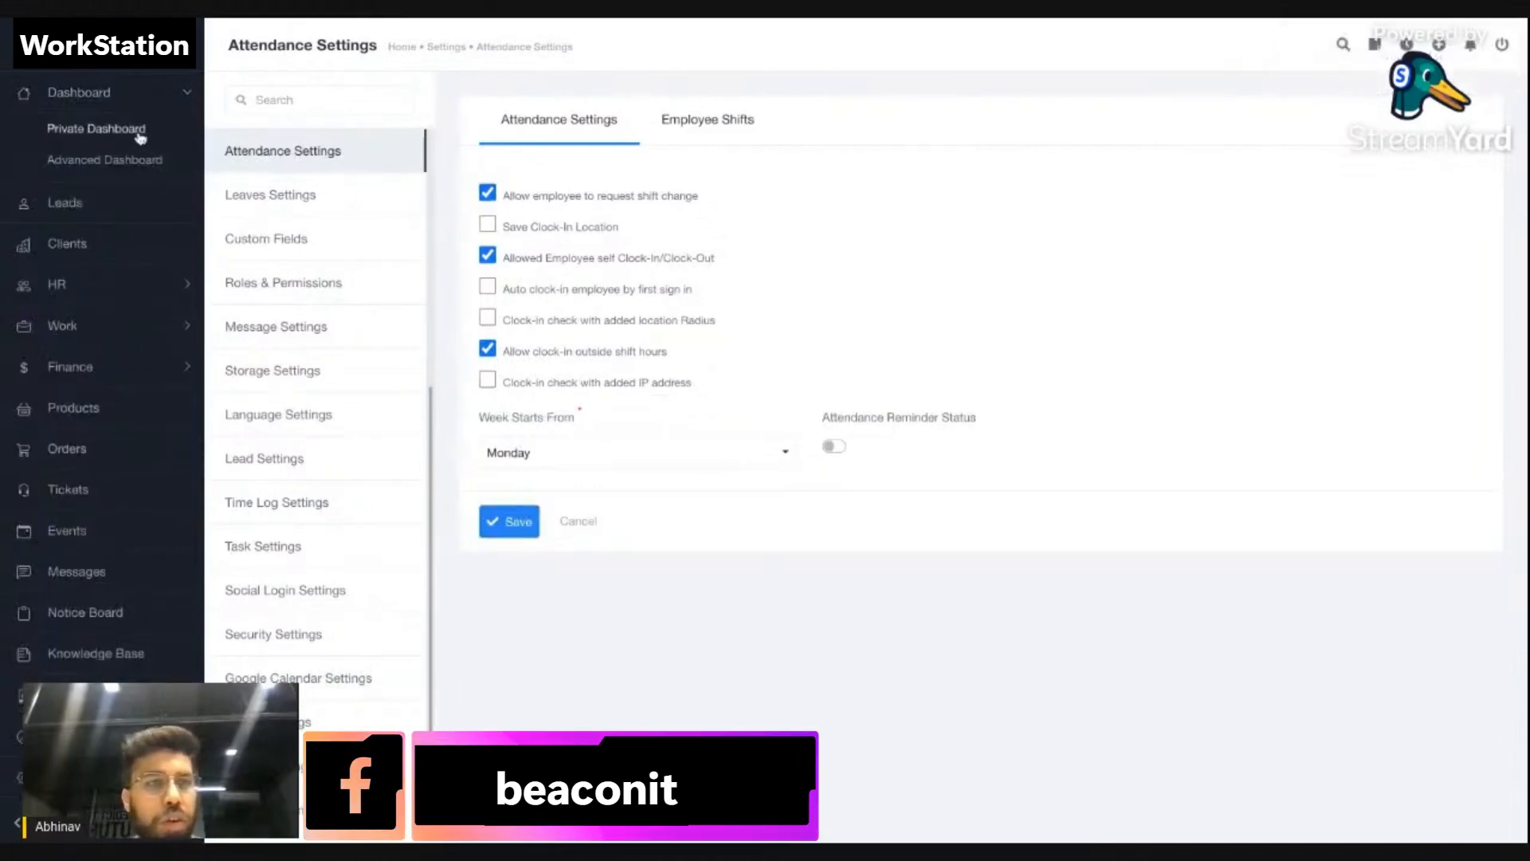
{"action": "left_click", "coordinate": [133, 130]}
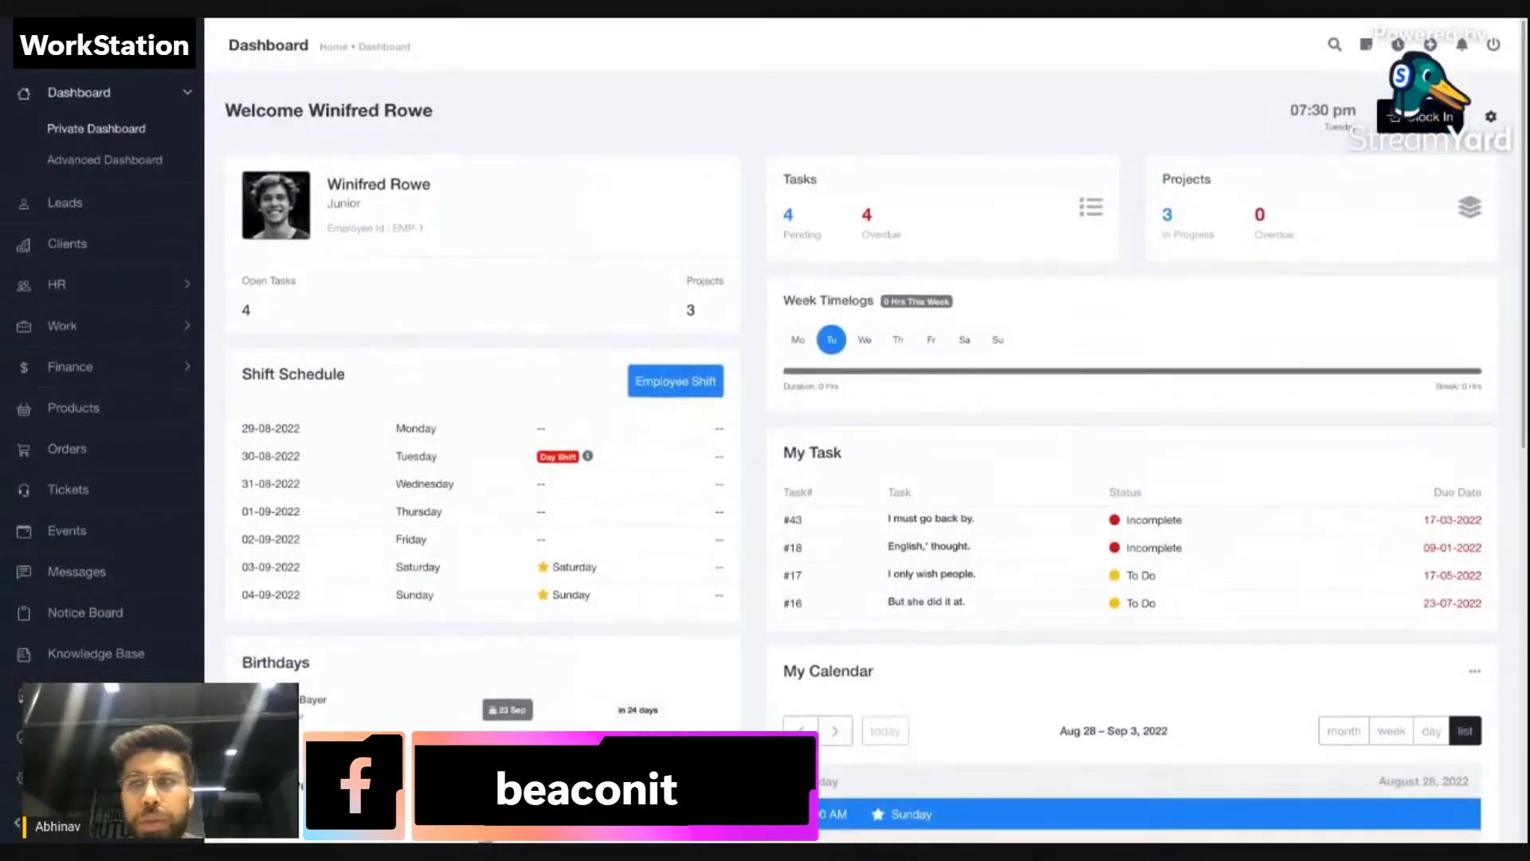
Start a clock-in from the dashboard and enter "office" as the Working From value.
{"action": "left_click", "coordinate": [1432, 120]}
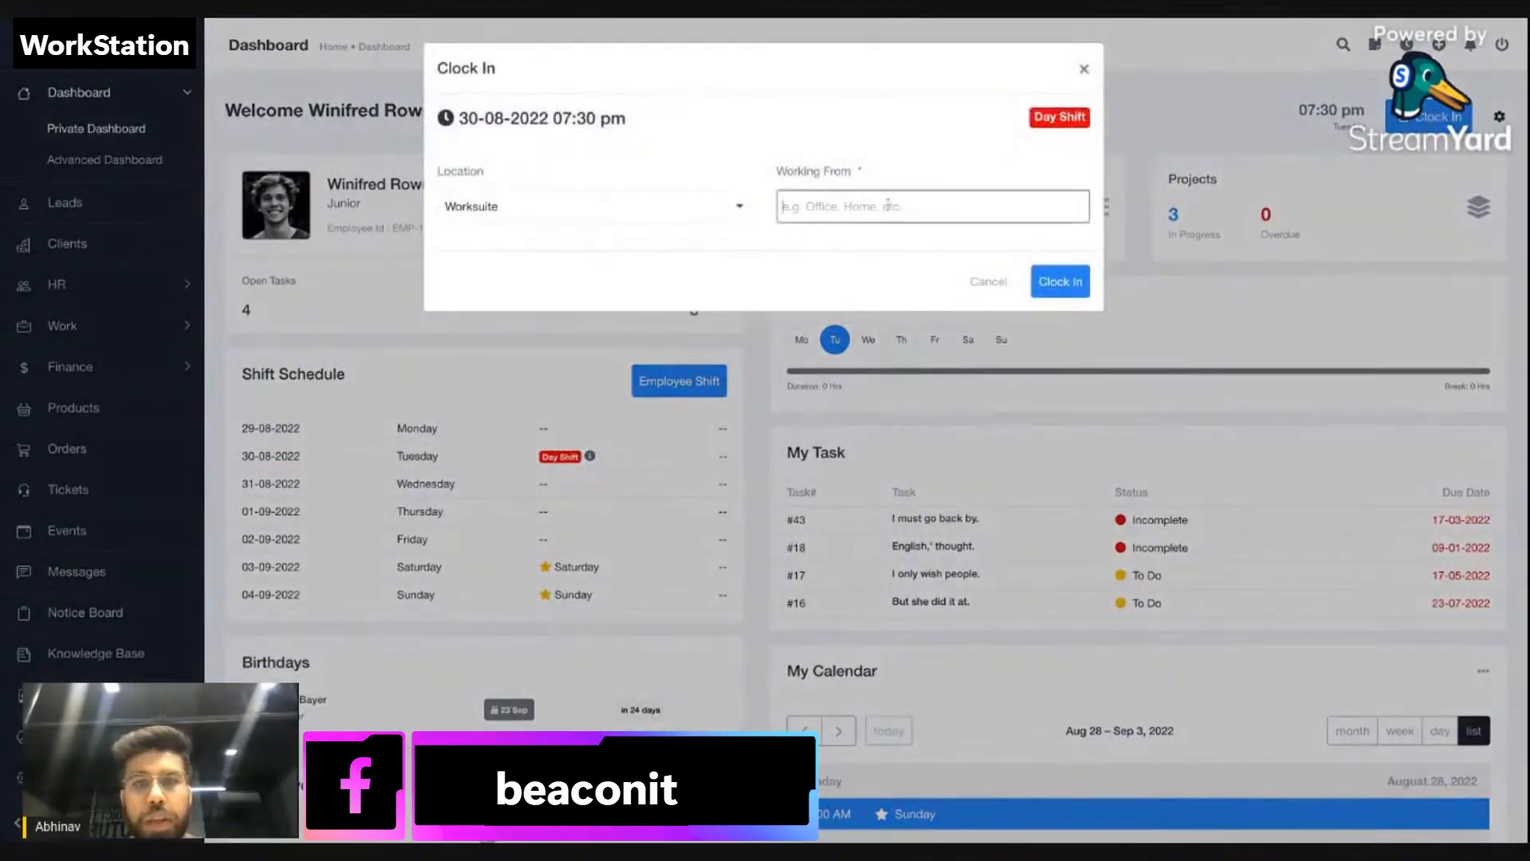
{"action": "type", "text": "sdsd"}
{"action": "key", "text": "BackSpace"}
{"action": "key", "text": "BackSpace"}
{"action": "key", "text": "BackSpace"}
{"action": "key", "text": "BackSpace"}
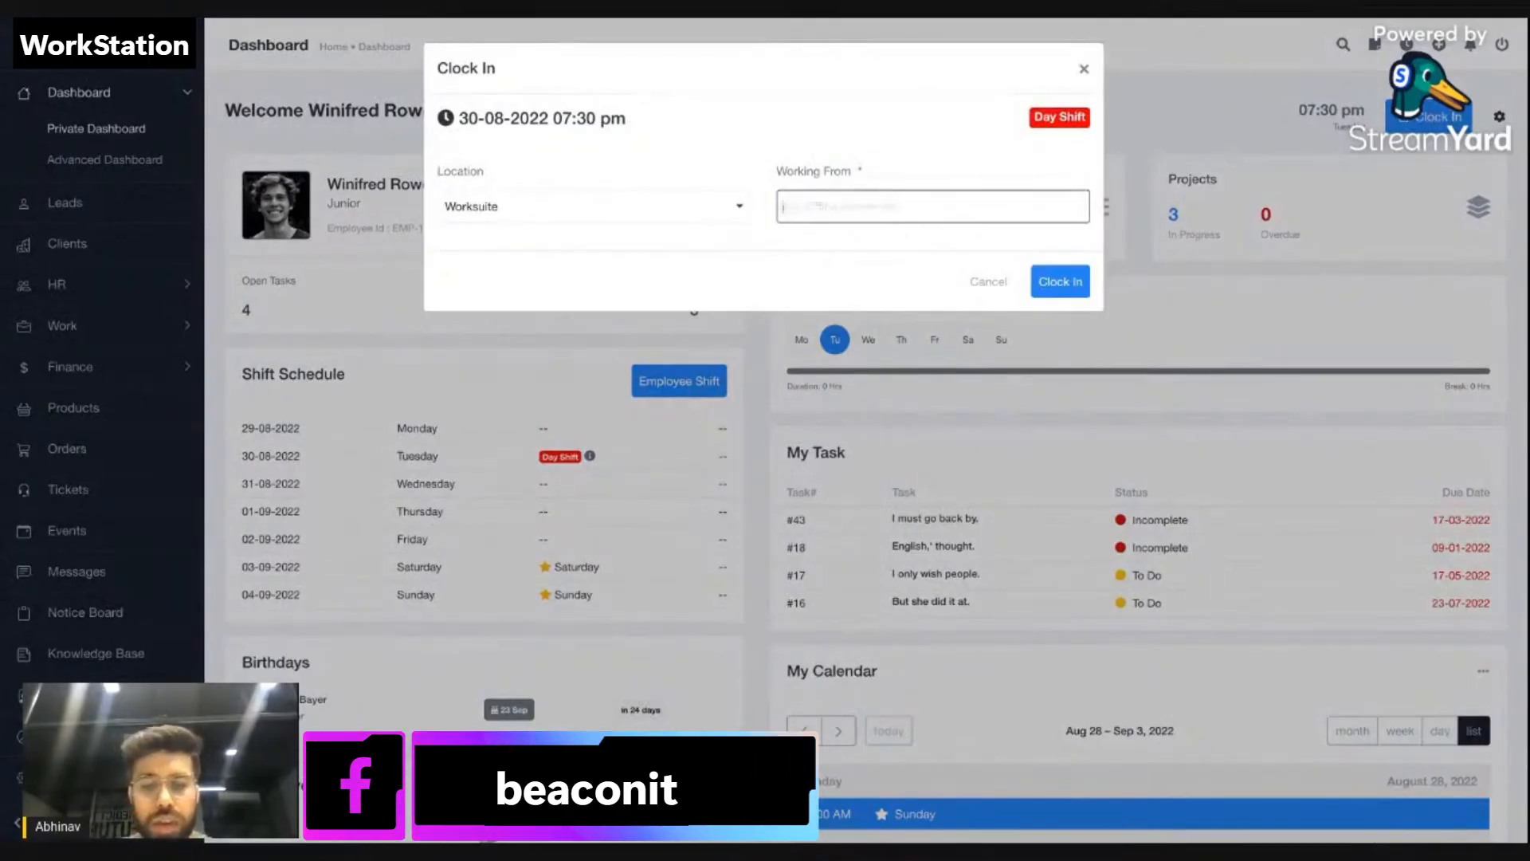
{"action": "type", "text": "foffice"}
{"action": "key", "text": "super+a"}
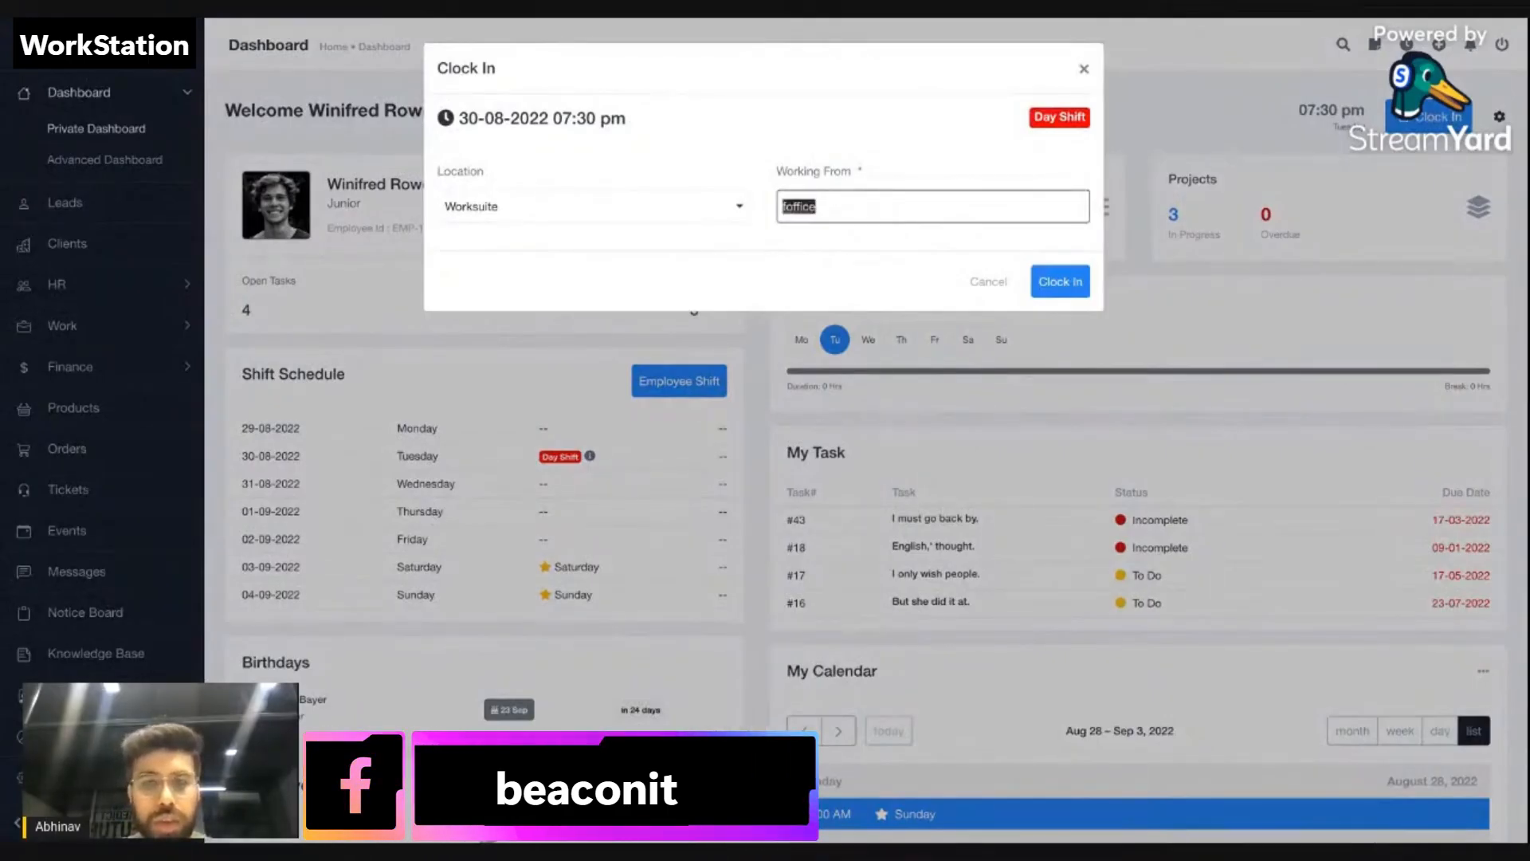
{"action": "key", "text": "Left"}
{"action": "key", "text": "Right"}
{"action": "key", "text": "BackSpace"}
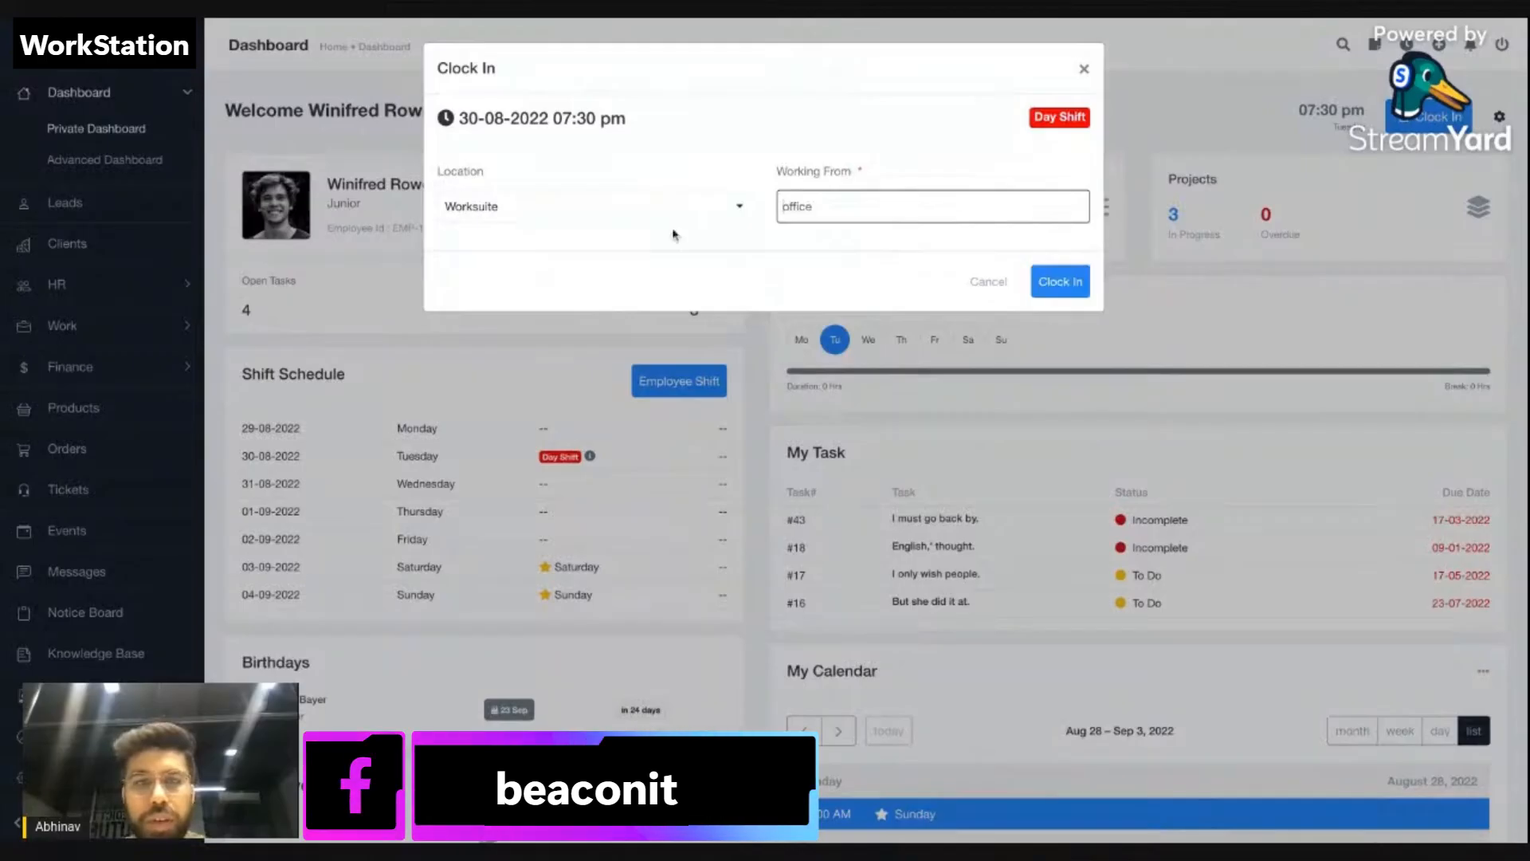
Check the available clock-in locations, keep Worksuite, and complete the clock-in.
{"action": "left_click", "coordinate": [562, 220]}
{"action": "left_click", "coordinate": [608, 161]}
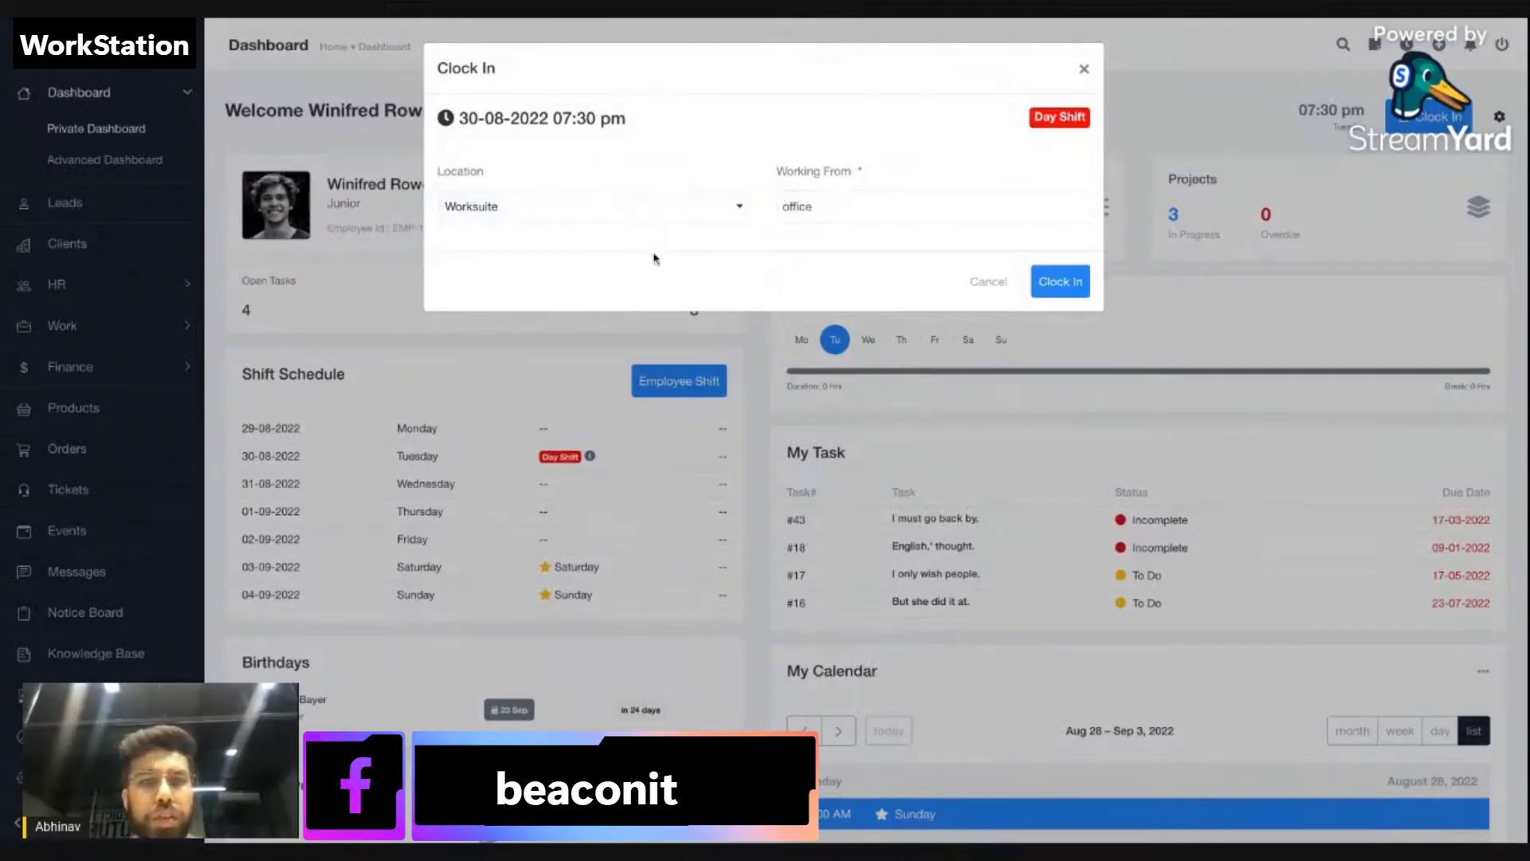
{"action": "left_click", "coordinate": [669, 208]}
{"action": "left_click", "coordinate": [682, 183]}
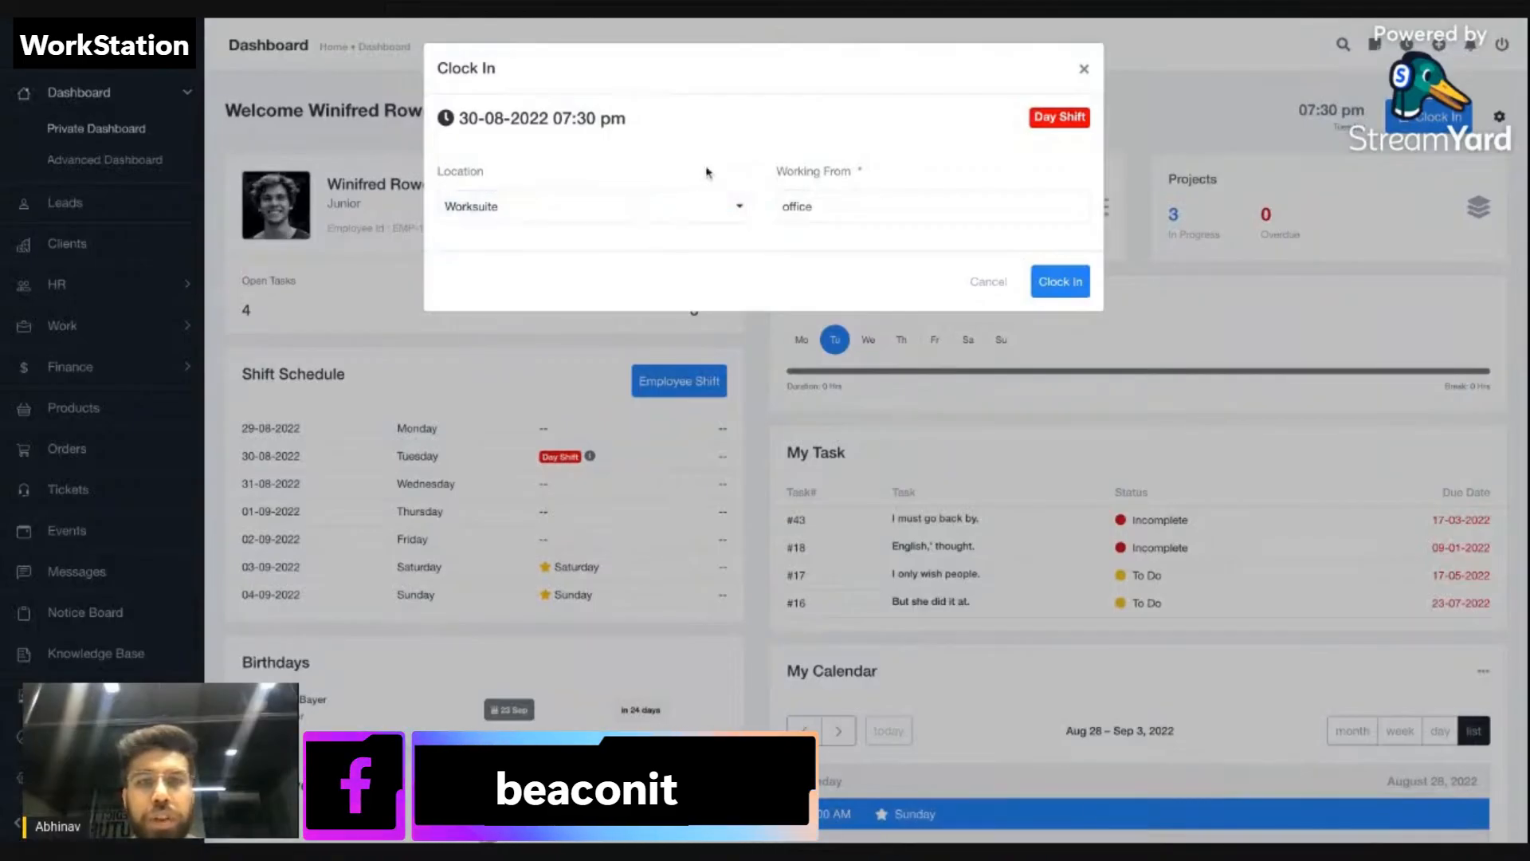
{"action": "left_click", "coordinate": [849, 194]}
{"action": "left_click", "coordinate": [684, 205]}
{"action": "left_click", "coordinate": [722, 171]}
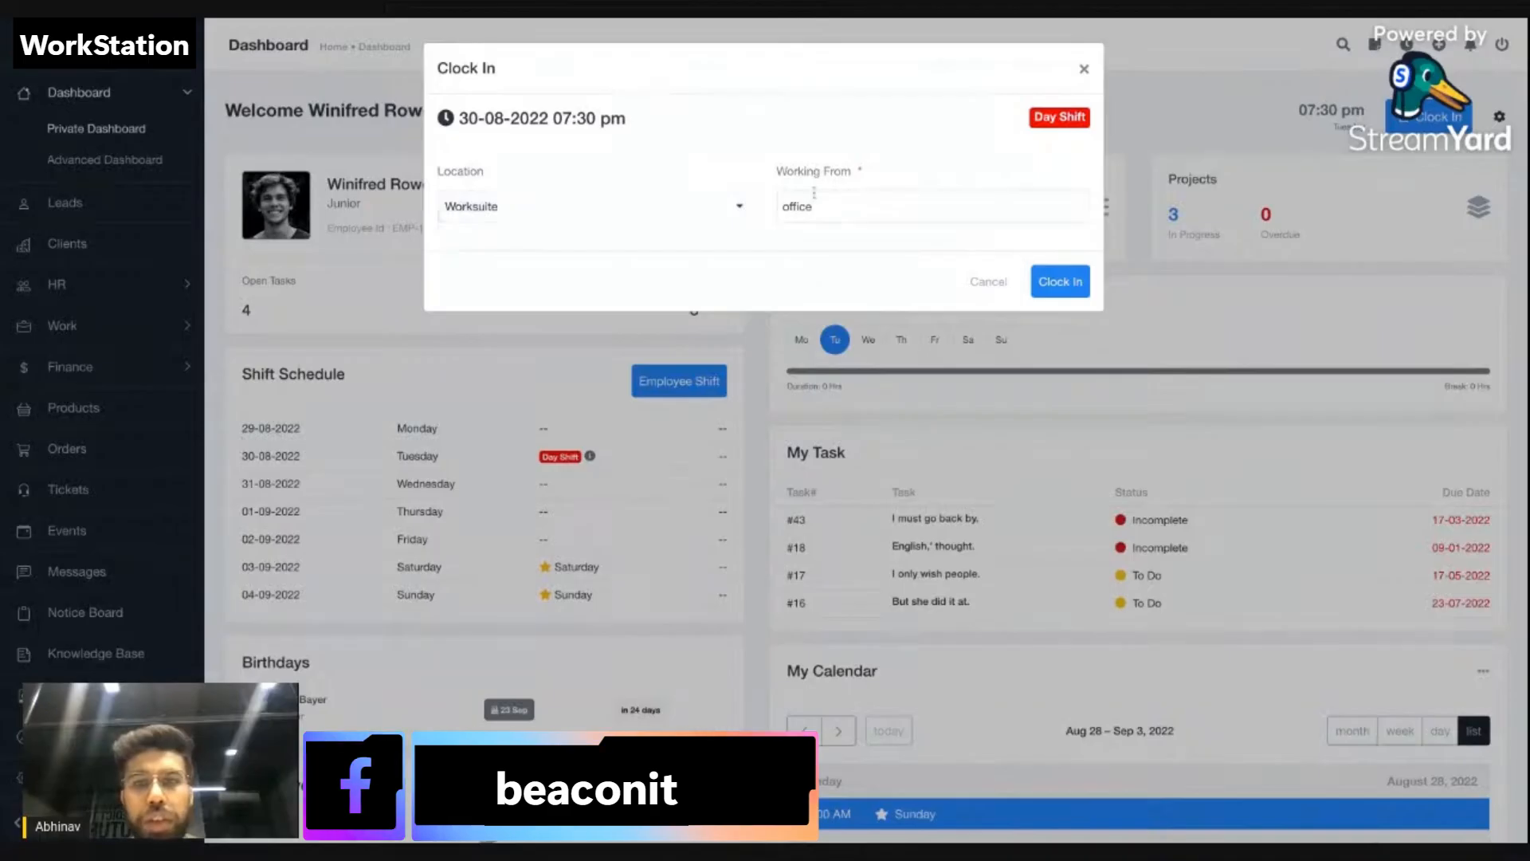
{"action": "left_click", "coordinate": [852, 204]}
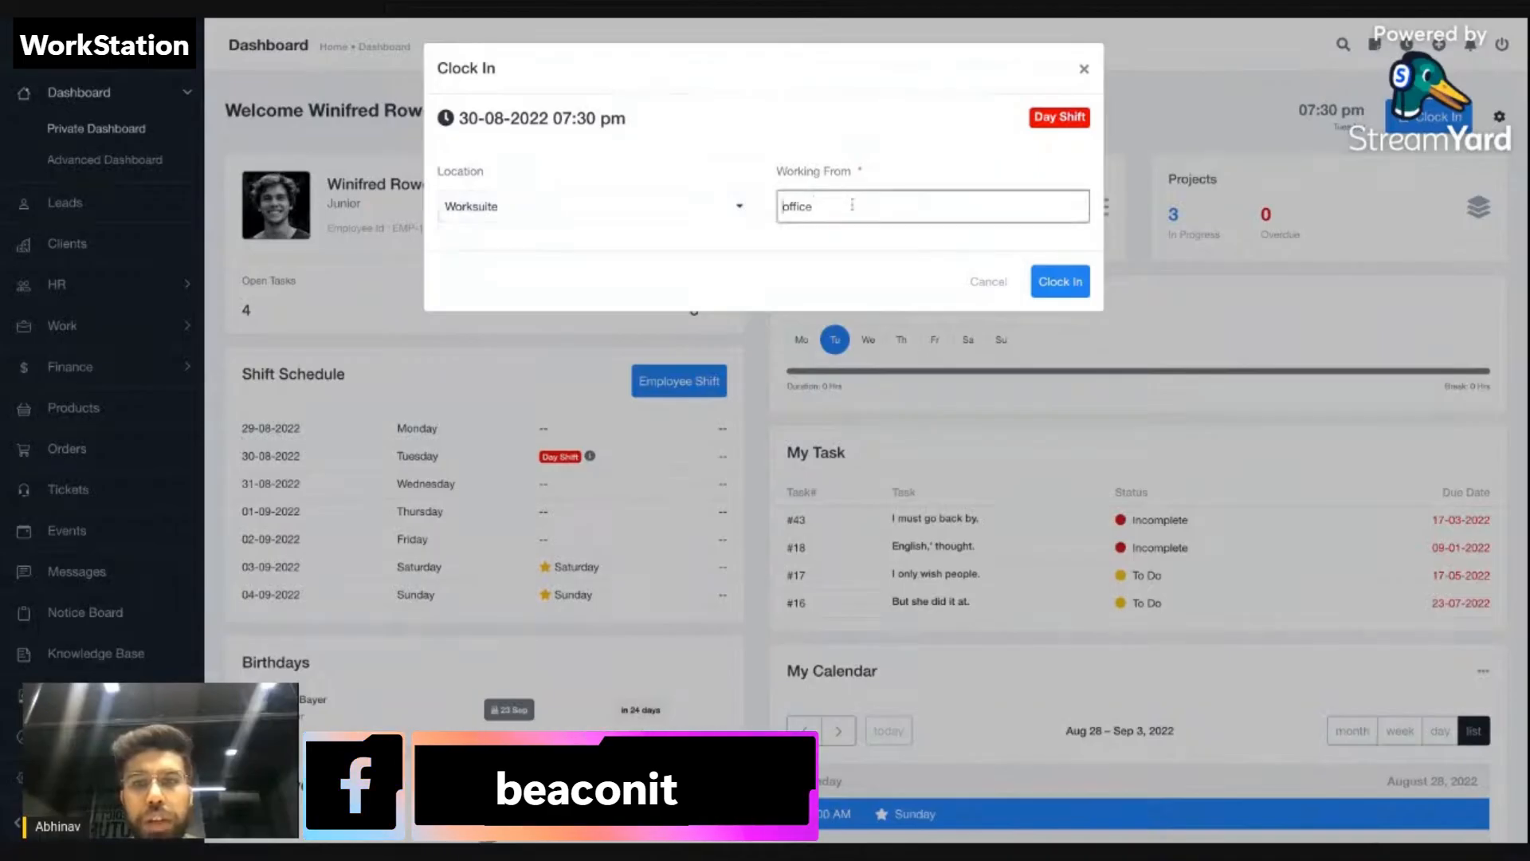
{"action": "left_click", "coordinate": [1061, 285]}
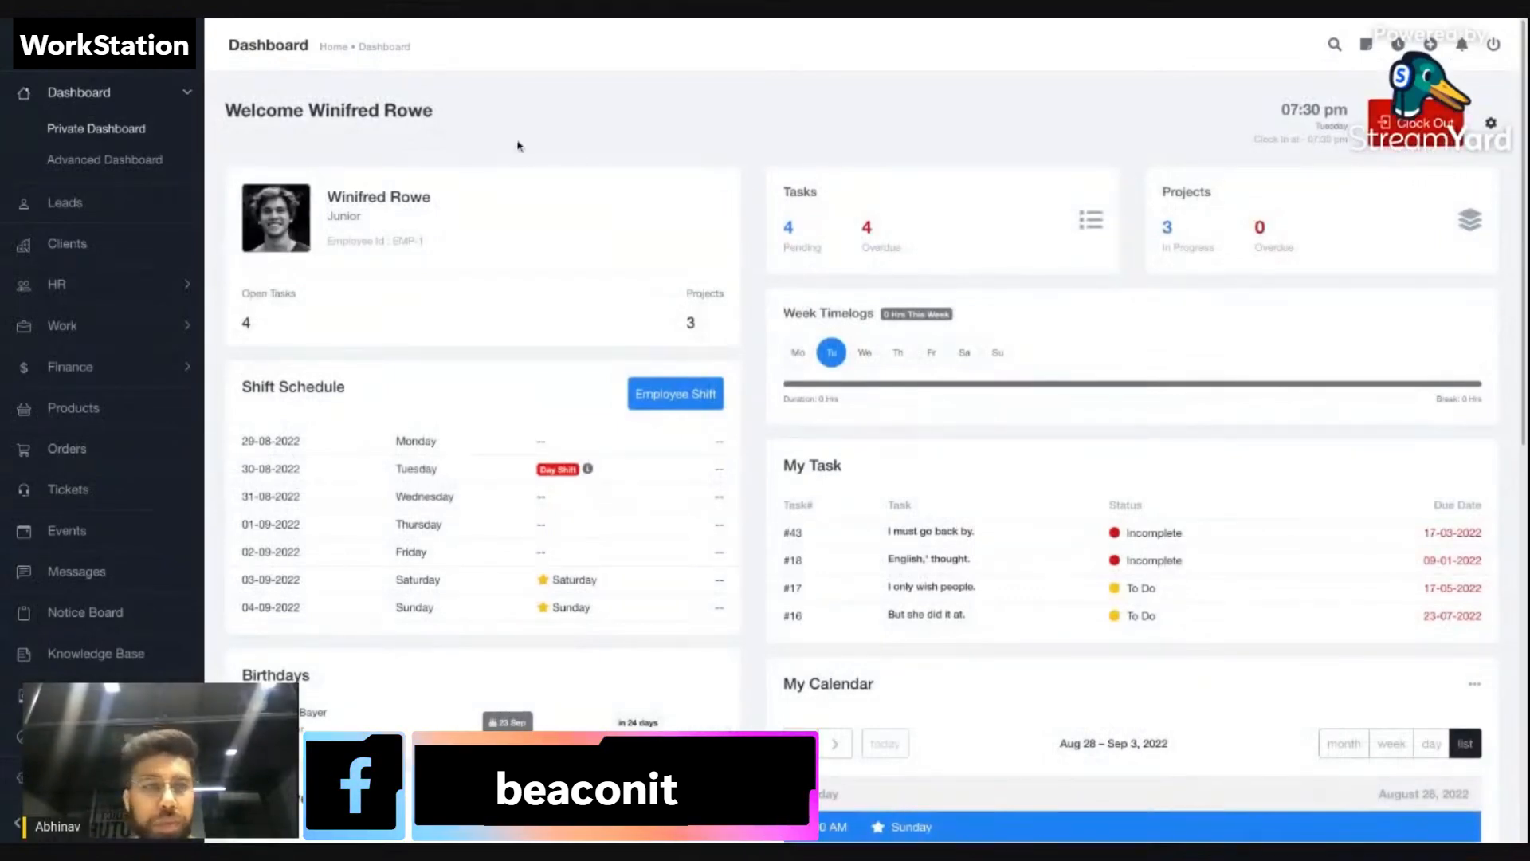
Open the HR Attendance sheet and view the August 2022 attendance of the employees.
{"action": "left_click", "coordinate": [105, 293]}
{"action": "left_click", "coordinate": [103, 344]}
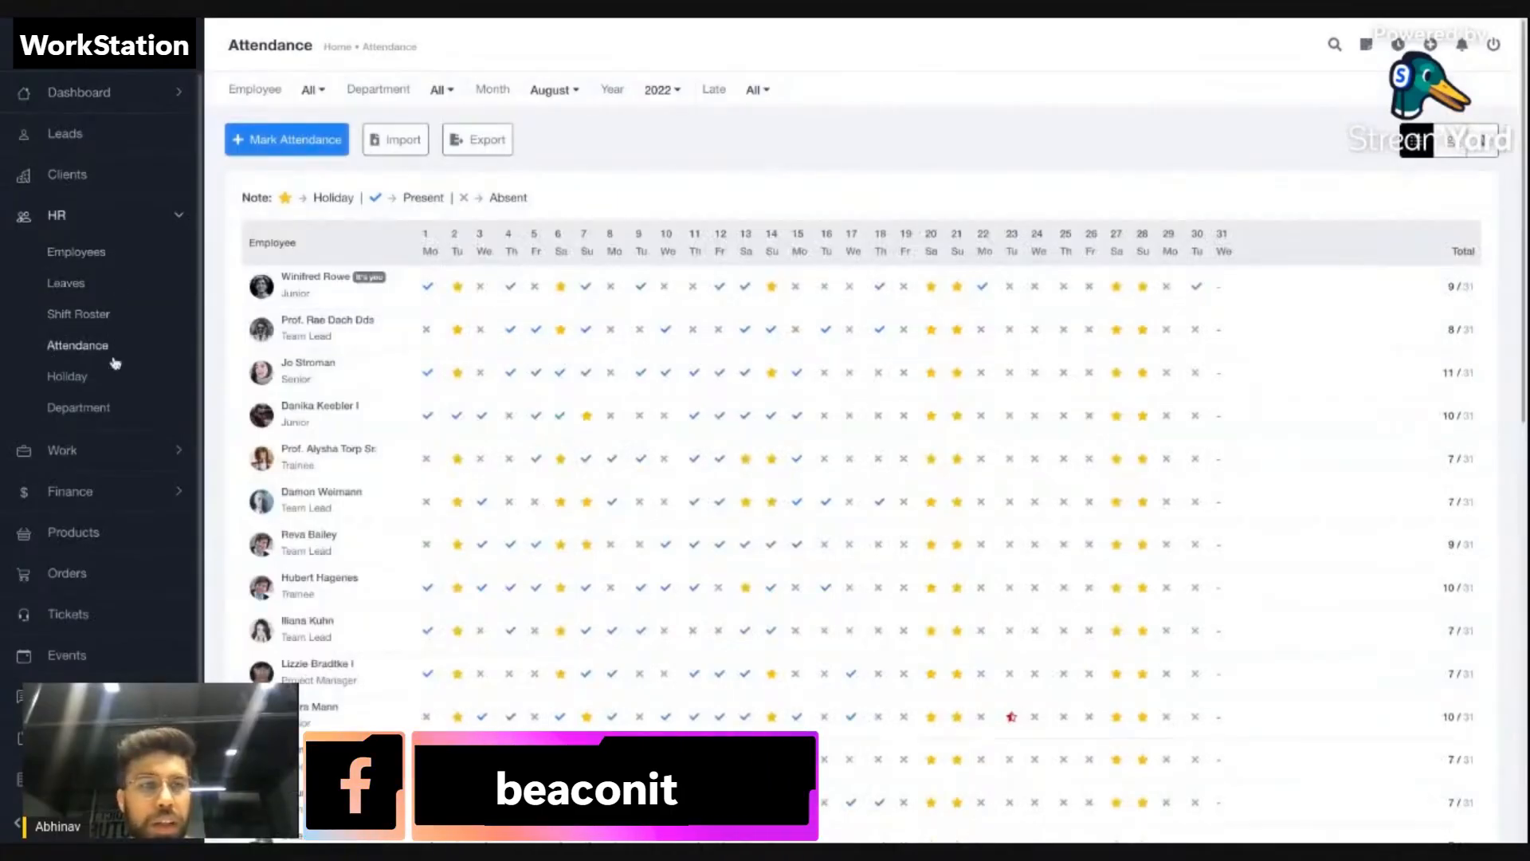
{"action": "scroll", "coordinate": [486, 408], "scroll_direction": "down", "scroll_amount": 1}
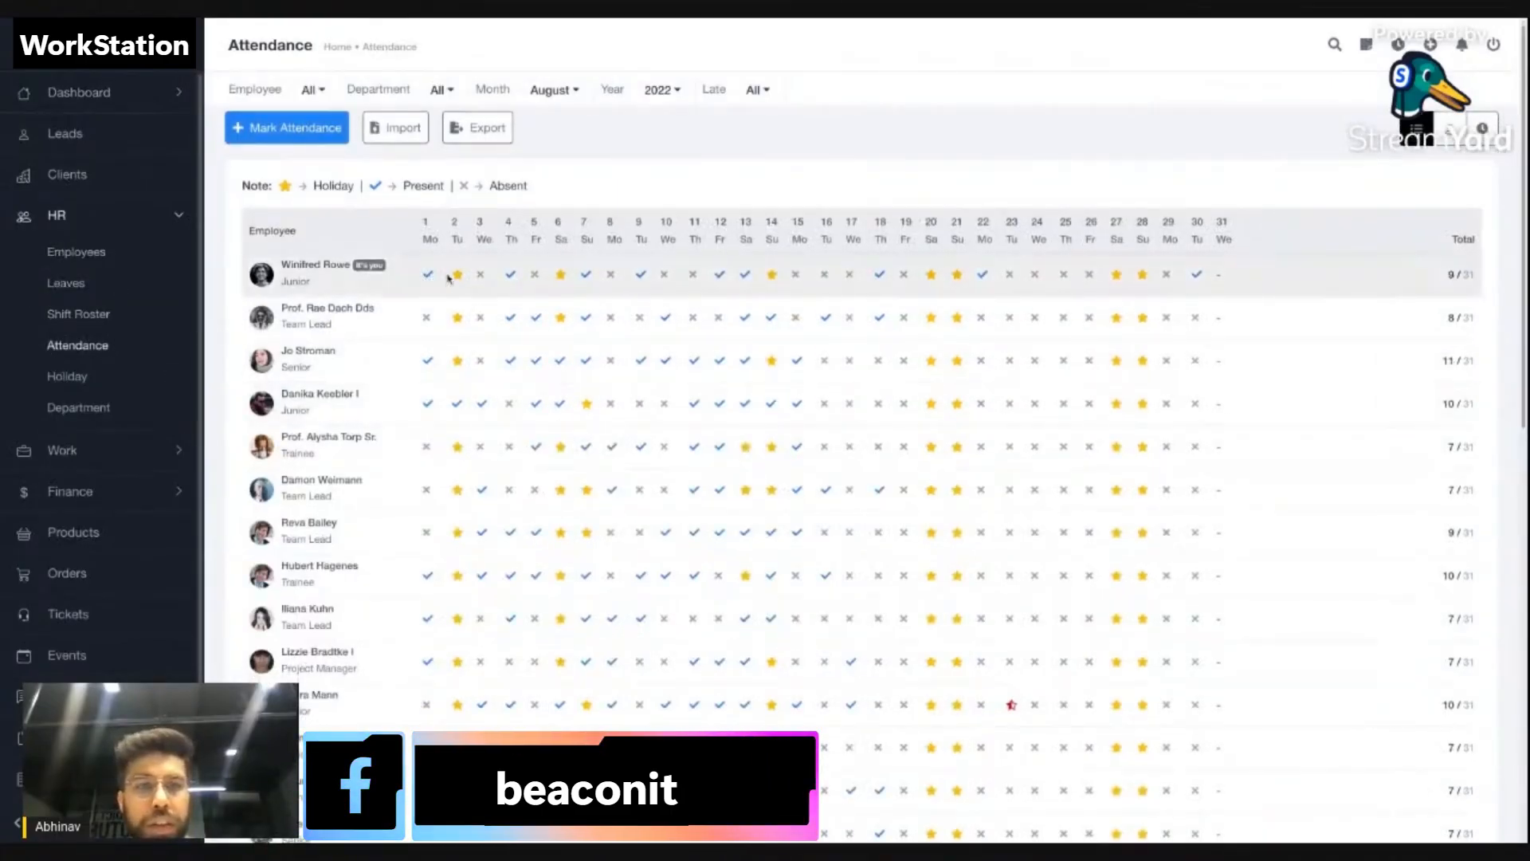
Review the 7 August 2022 attendance details and clock-in activity of the first listed employee.
{"action": "left_click", "coordinate": [587, 275]}
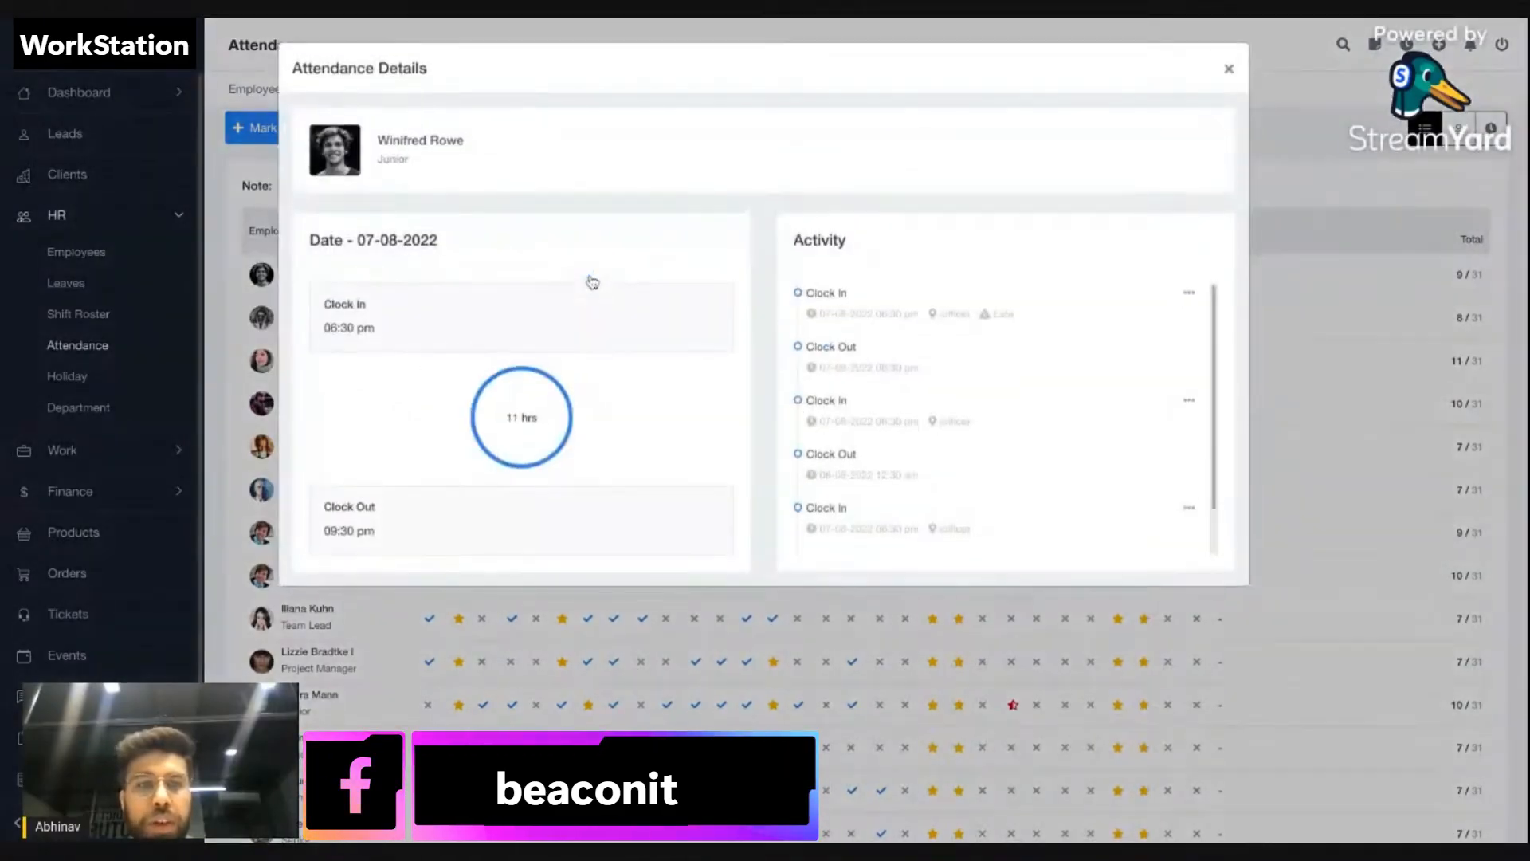
{"action": "scroll", "coordinate": [902, 319], "scroll_direction": "down", "scroll_amount": 1}
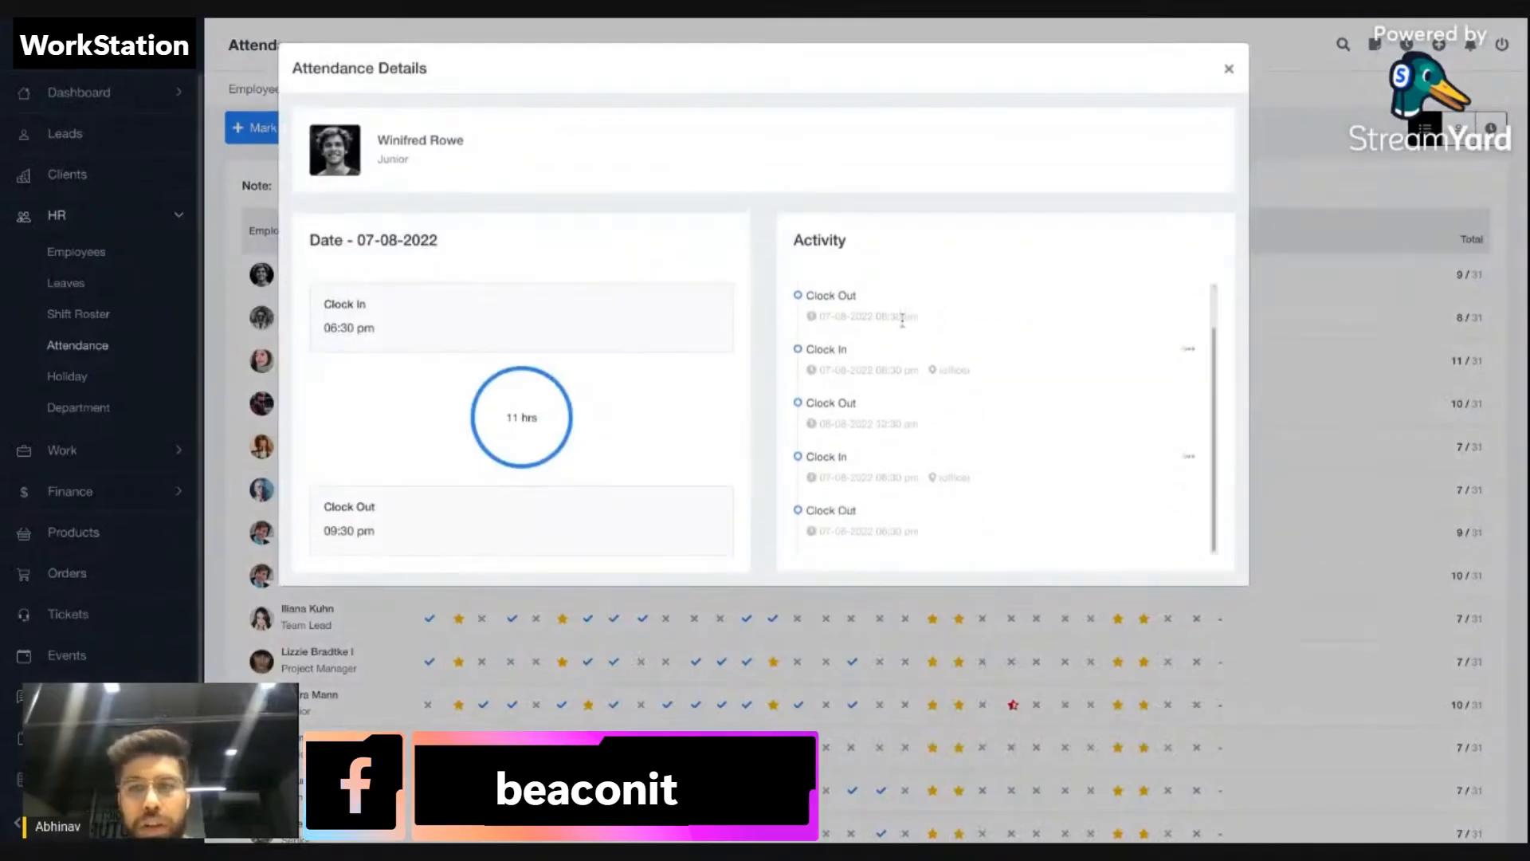
{"action": "scroll", "coordinate": [902, 320], "scroll_direction": "up", "scroll_amount": 1}
{"action": "scroll", "coordinate": [898, 357], "scroll_direction": "down", "scroll_amount": 1}
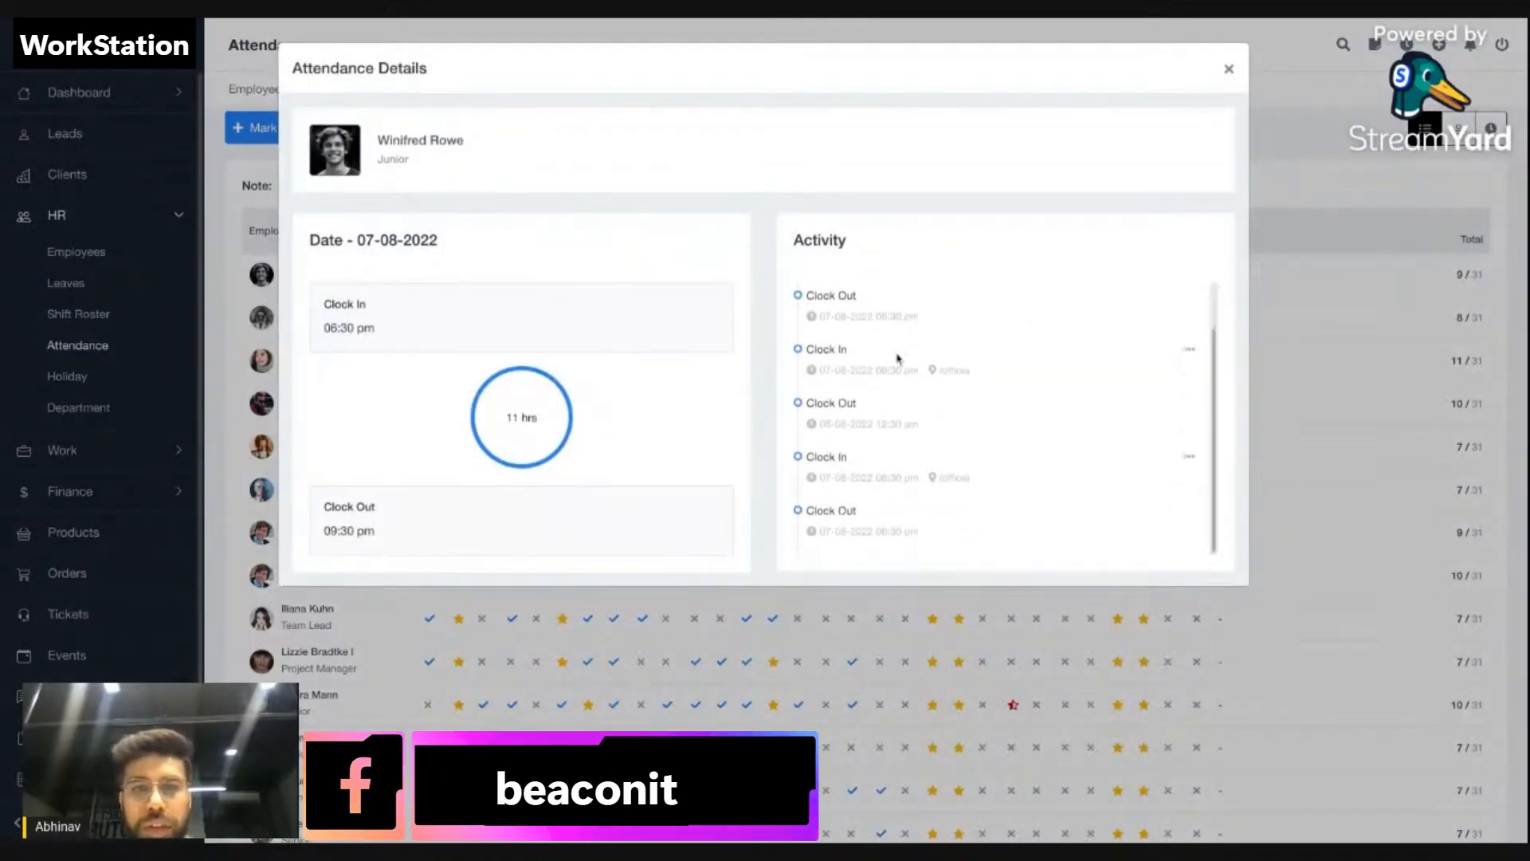
{"action": "scroll", "coordinate": [897, 359], "scroll_direction": "up", "scroll_amount": 1}
{"action": "scroll", "coordinate": [898, 358], "scroll_direction": "down", "scroll_amount": 1}
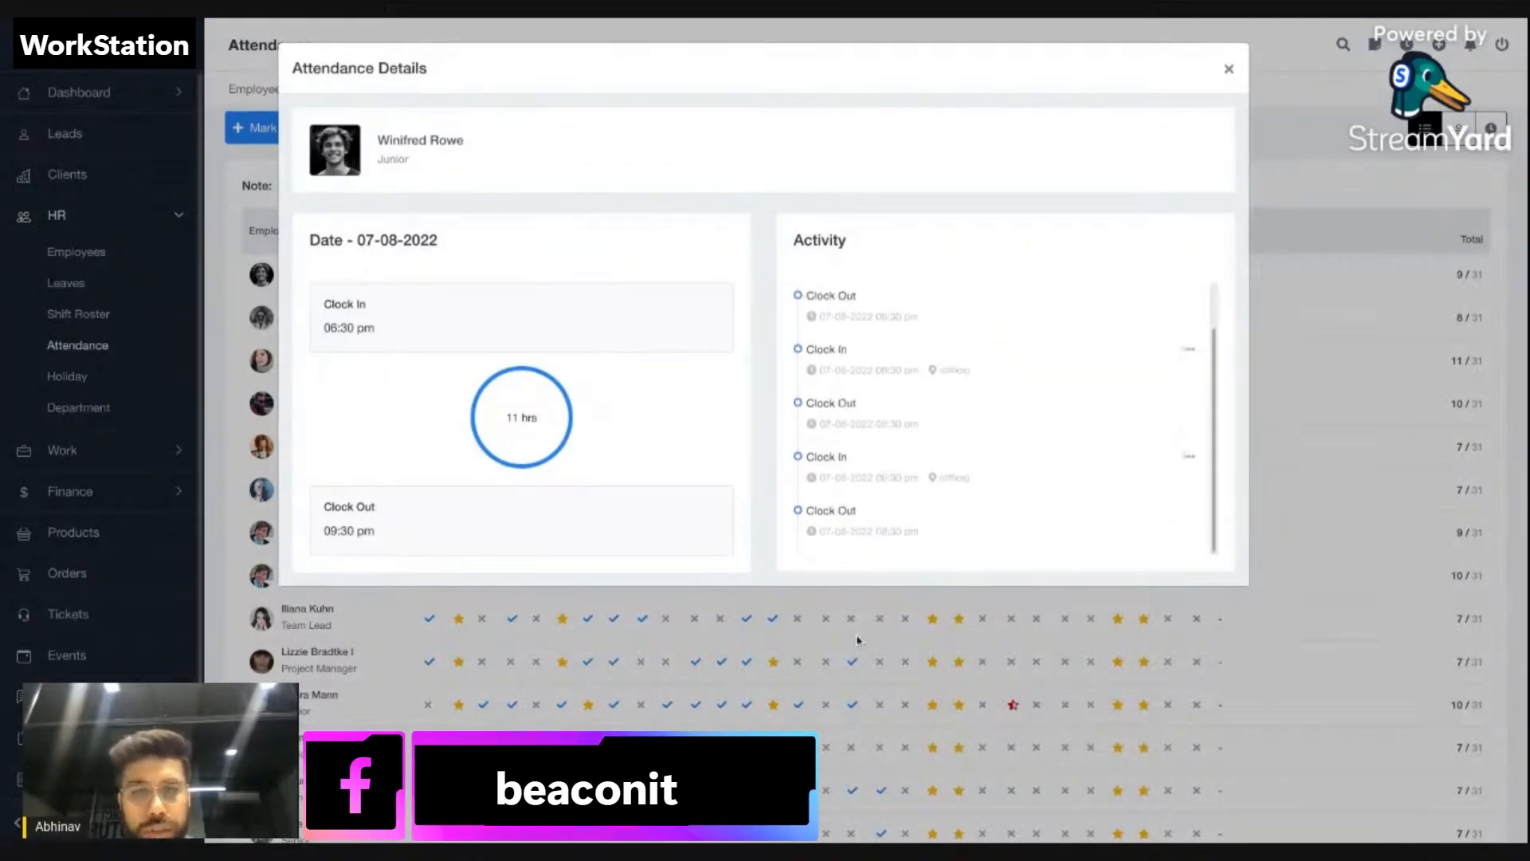
{"action": "left_click", "coordinate": [859, 637]}
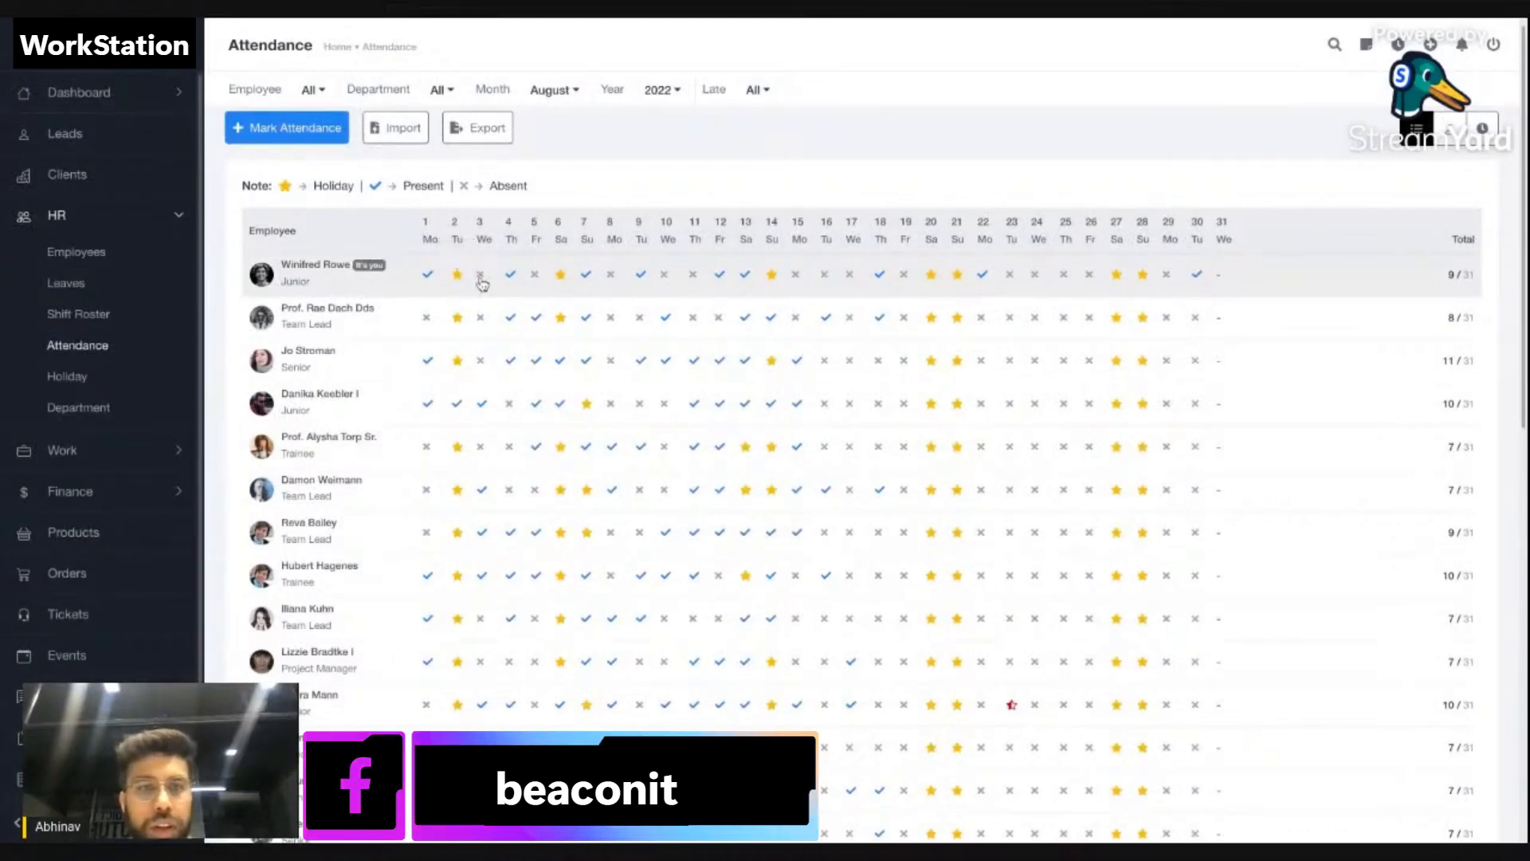
Look at the first employee's 3 August absence entry and examine the monthly attendance totals.
{"action": "left_click", "coordinate": [482, 275]}
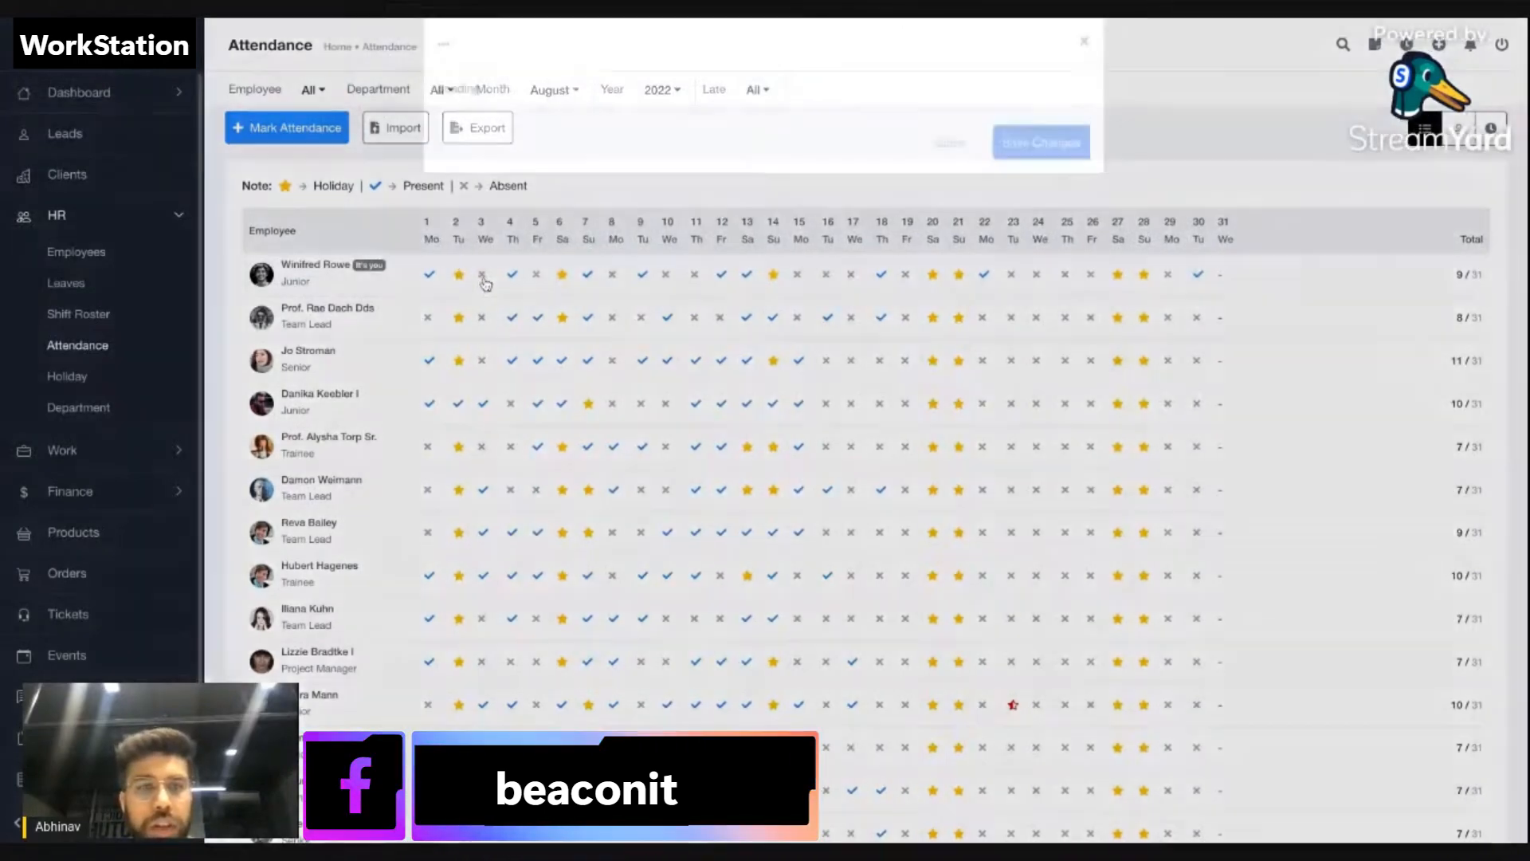
{"action": "key", "text": "Escape"}
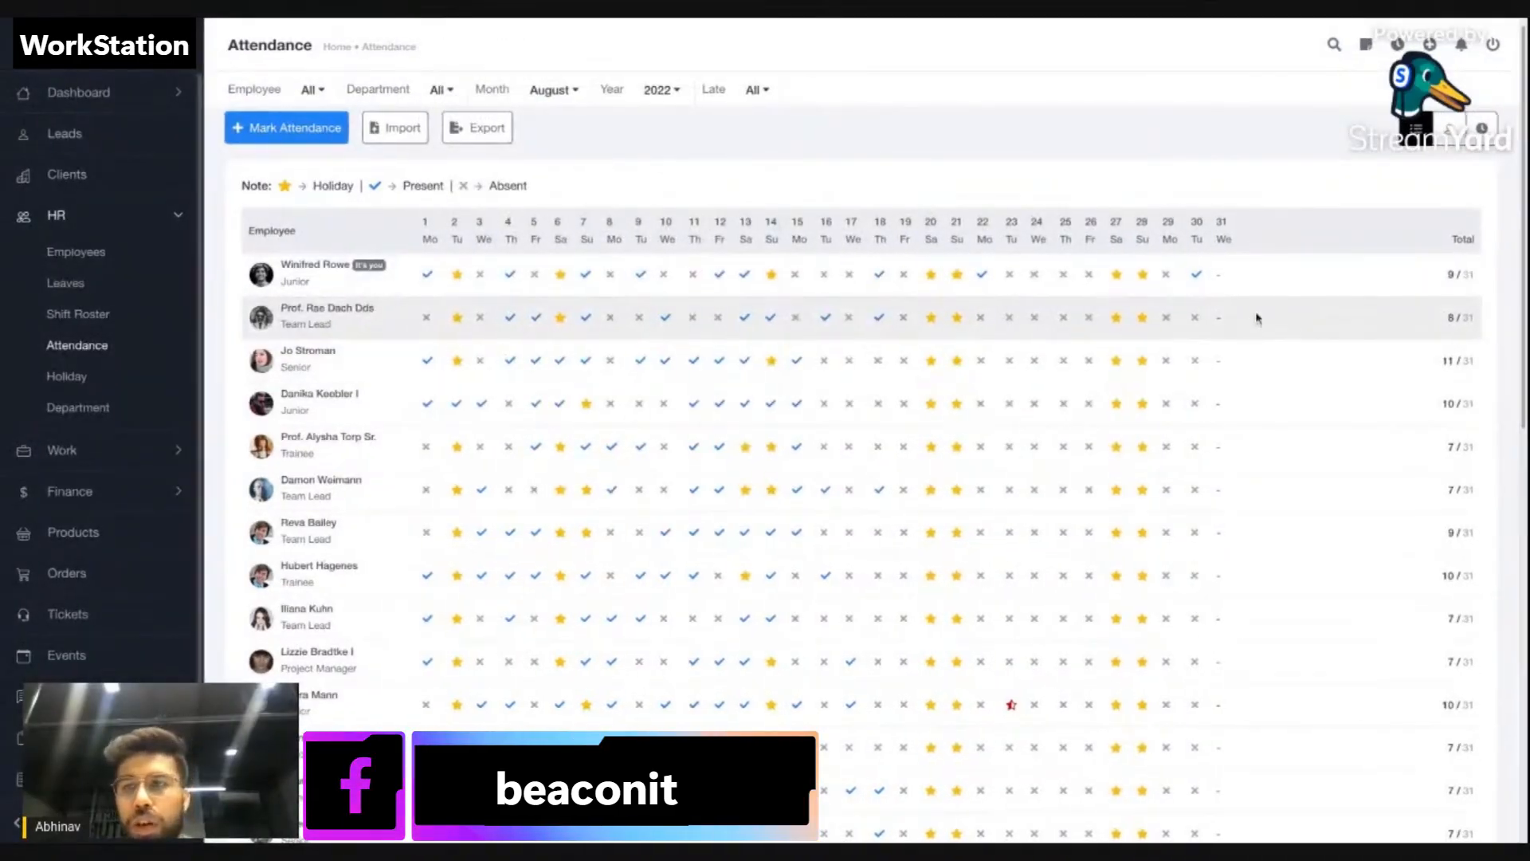
{"action": "scroll", "coordinate": [1455, 266], "scroll_direction": "down", "scroll_amount": 3}
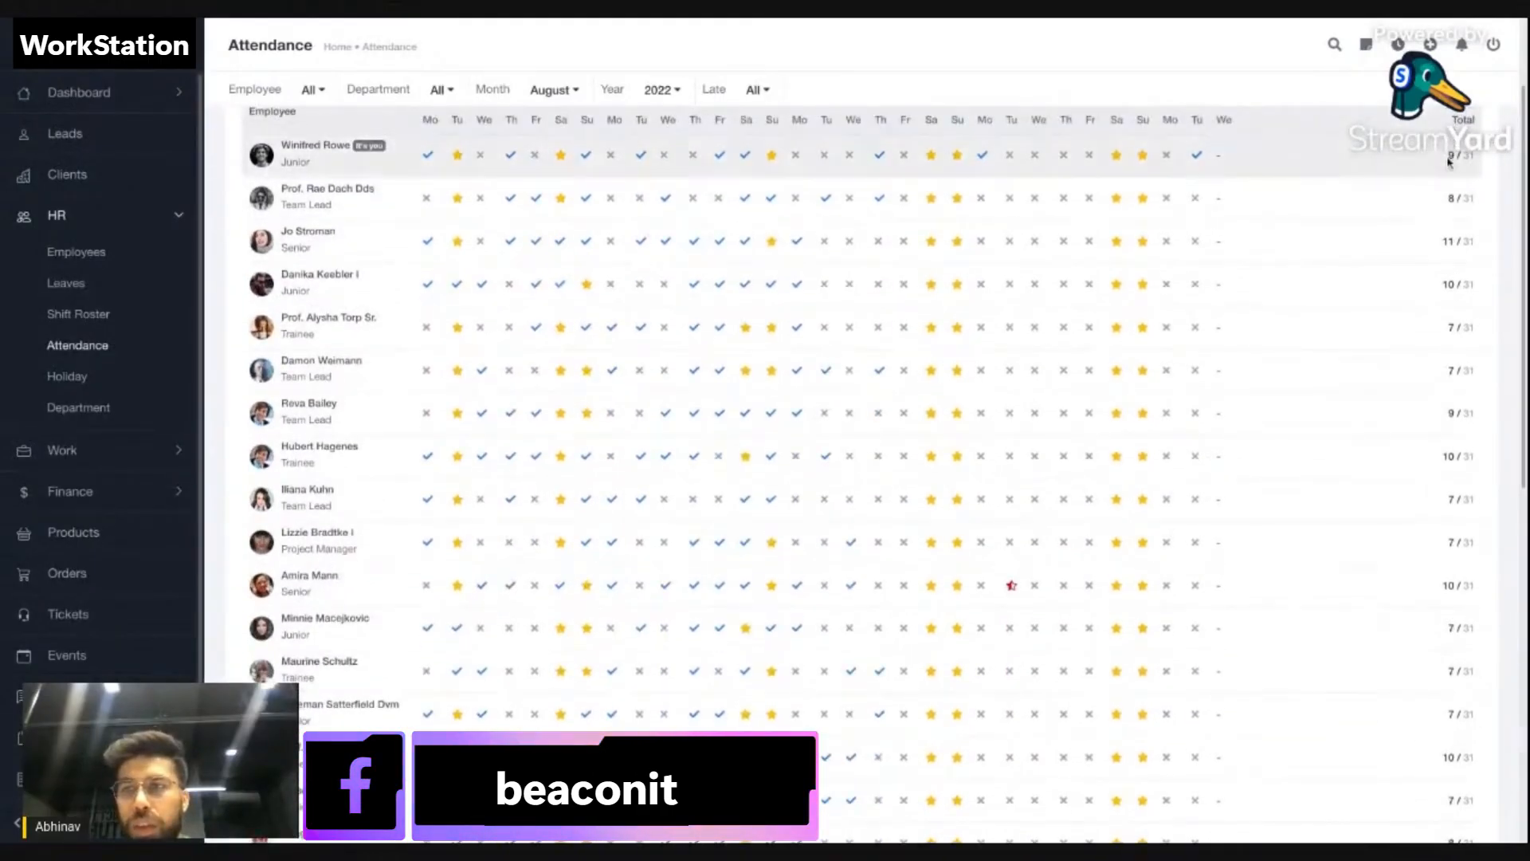
{"action": "left_click_drag", "start_coordinate": [1449, 156], "coordinate": [1477, 163]}
{"action": "scroll", "coordinate": [1444, 169], "scroll_direction": "up", "scroll_amount": 2}
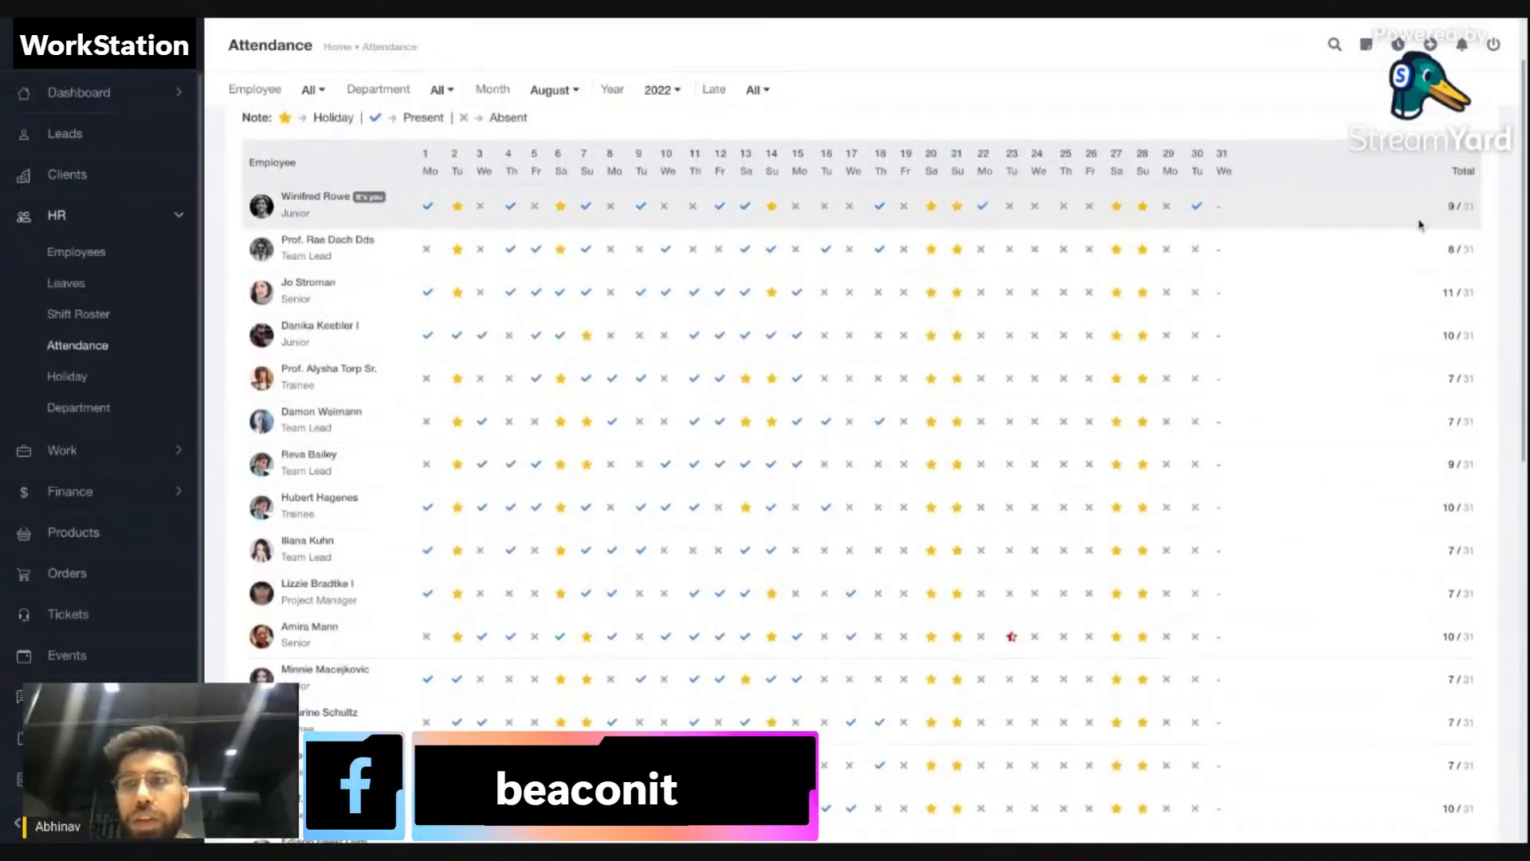
{"action": "scroll", "coordinate": [1419, 226], "scroll_direction": "down", "scroll_amount": 2}
{"action": "scroll", "coordinate": [1420, 225], "scroll_direction": "up", "scroll_amount": 4}
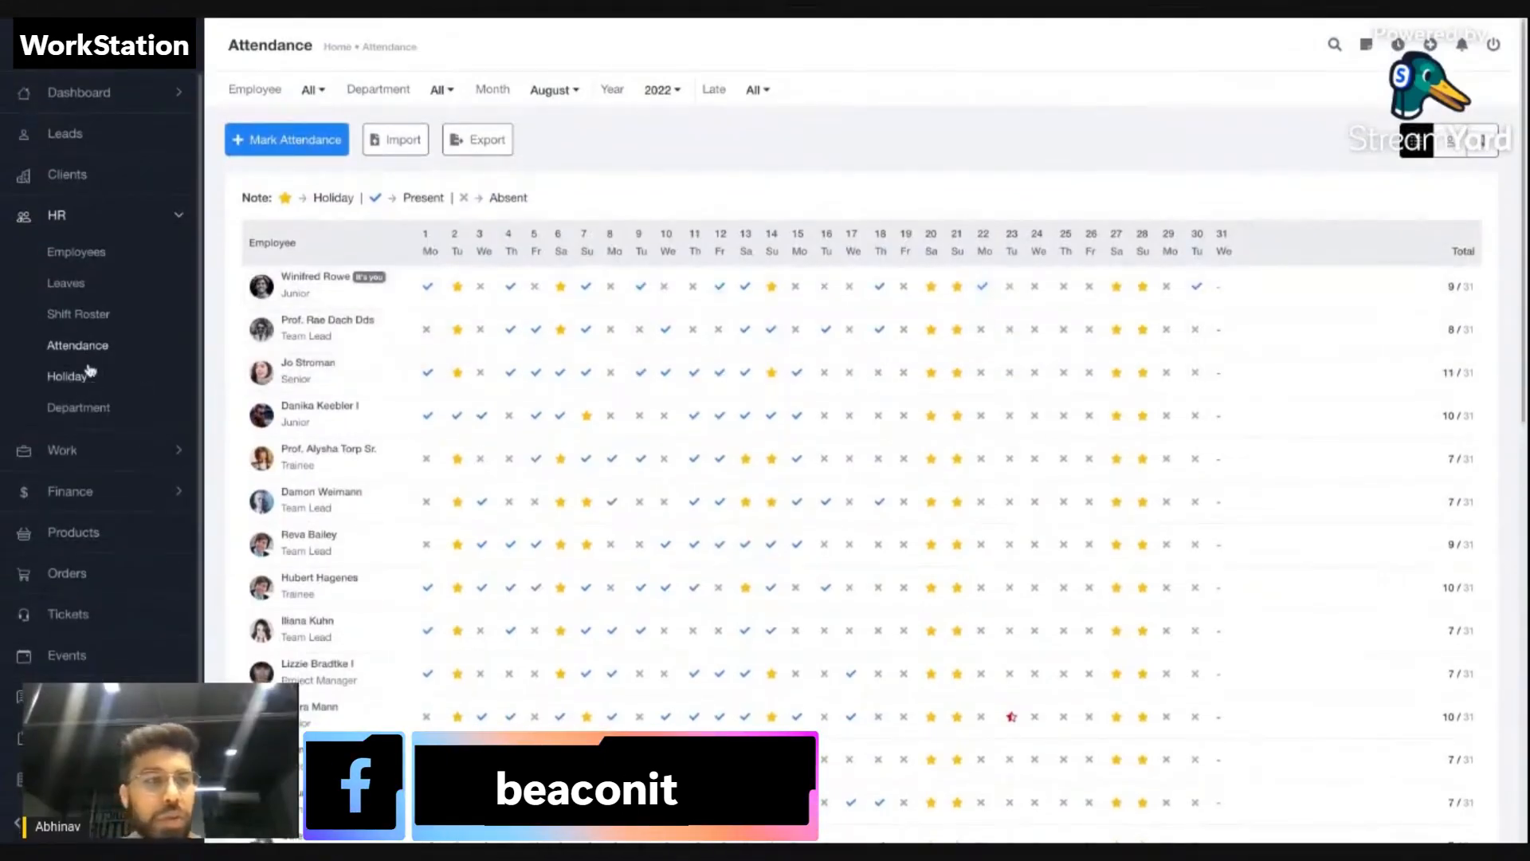
View the HR Leaves list, search the settings for "leave" and open Leaves Settings.
{"action": "left_click", "coordinate": [65, 283]}
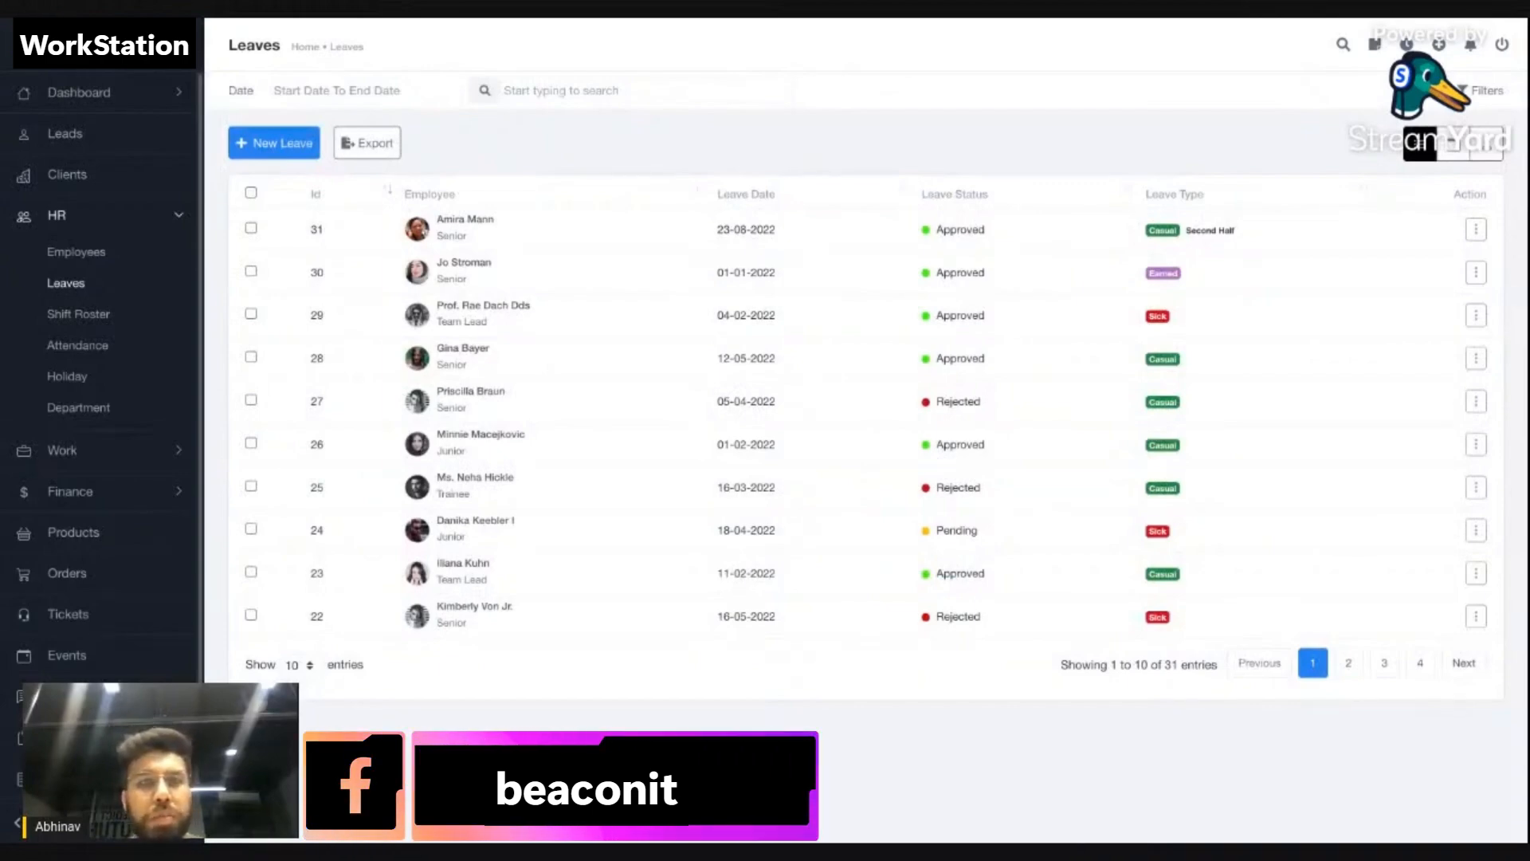
{"action": "scroll", "coordinate": [104, 375], "scroll_direction": "down", "scroll_amount": 3}
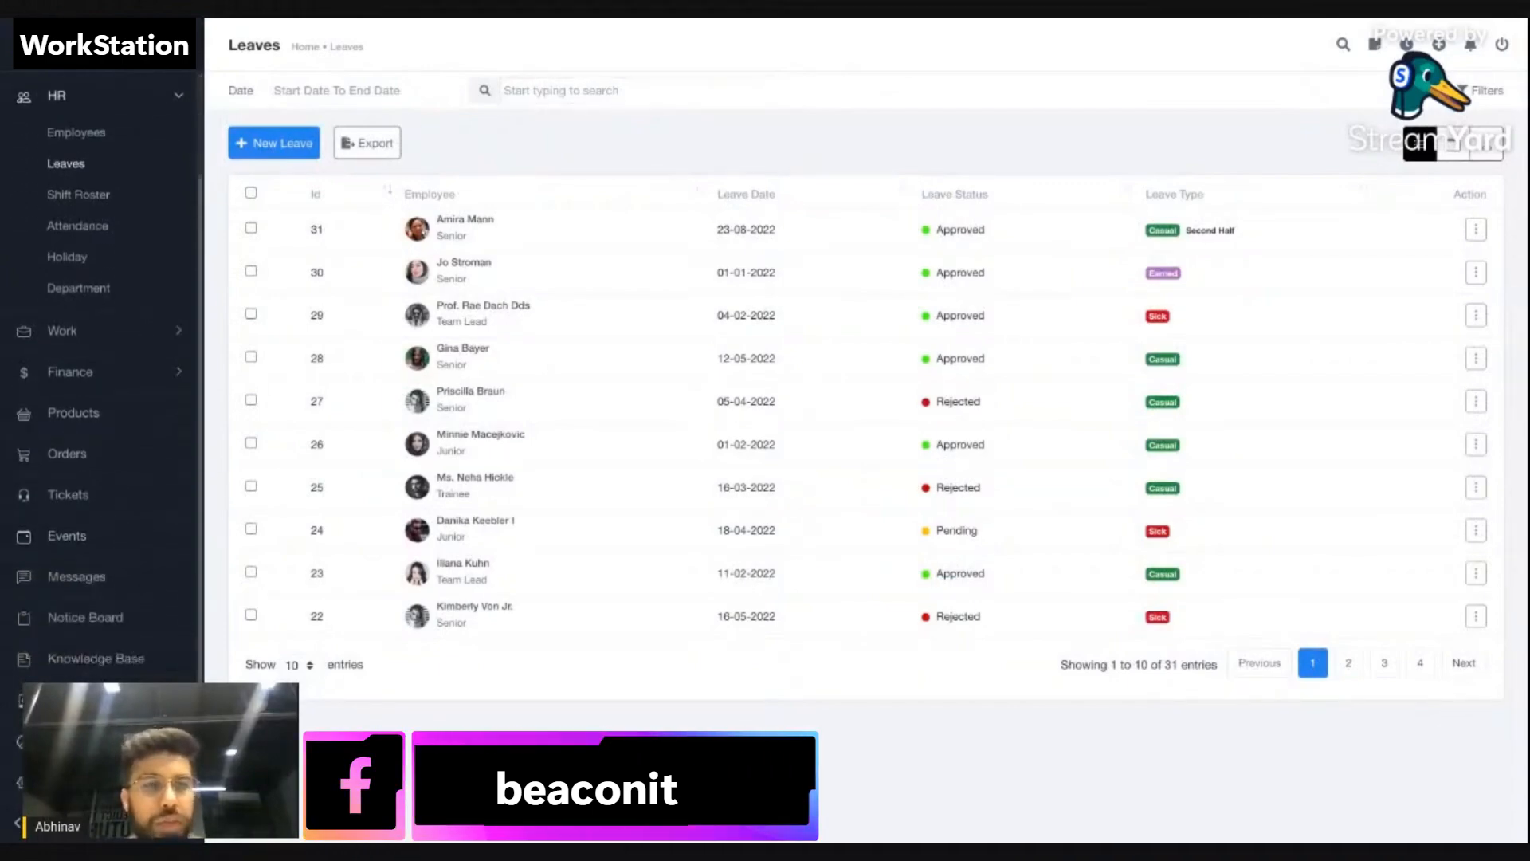
{"action": "left_click", "coordinate": [68, 782]}
{"action": "left_click", "coordinate": [340, 101]}
{"action": "type", "text": "lea"}
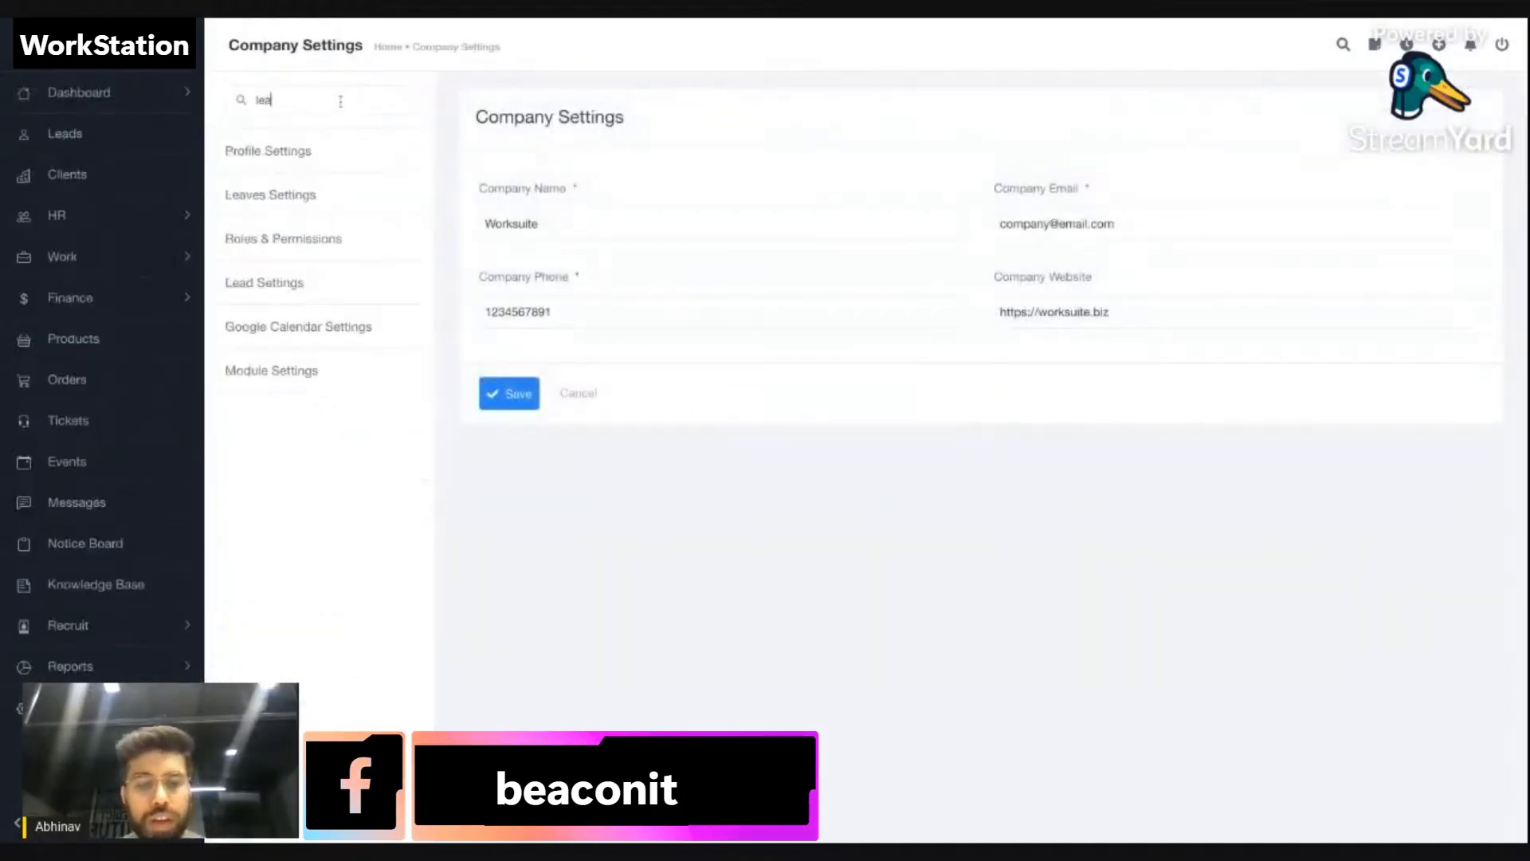
{"action": "type", "text": "ve"}
{"action": "left_click", "coordinate": [285, 156]}
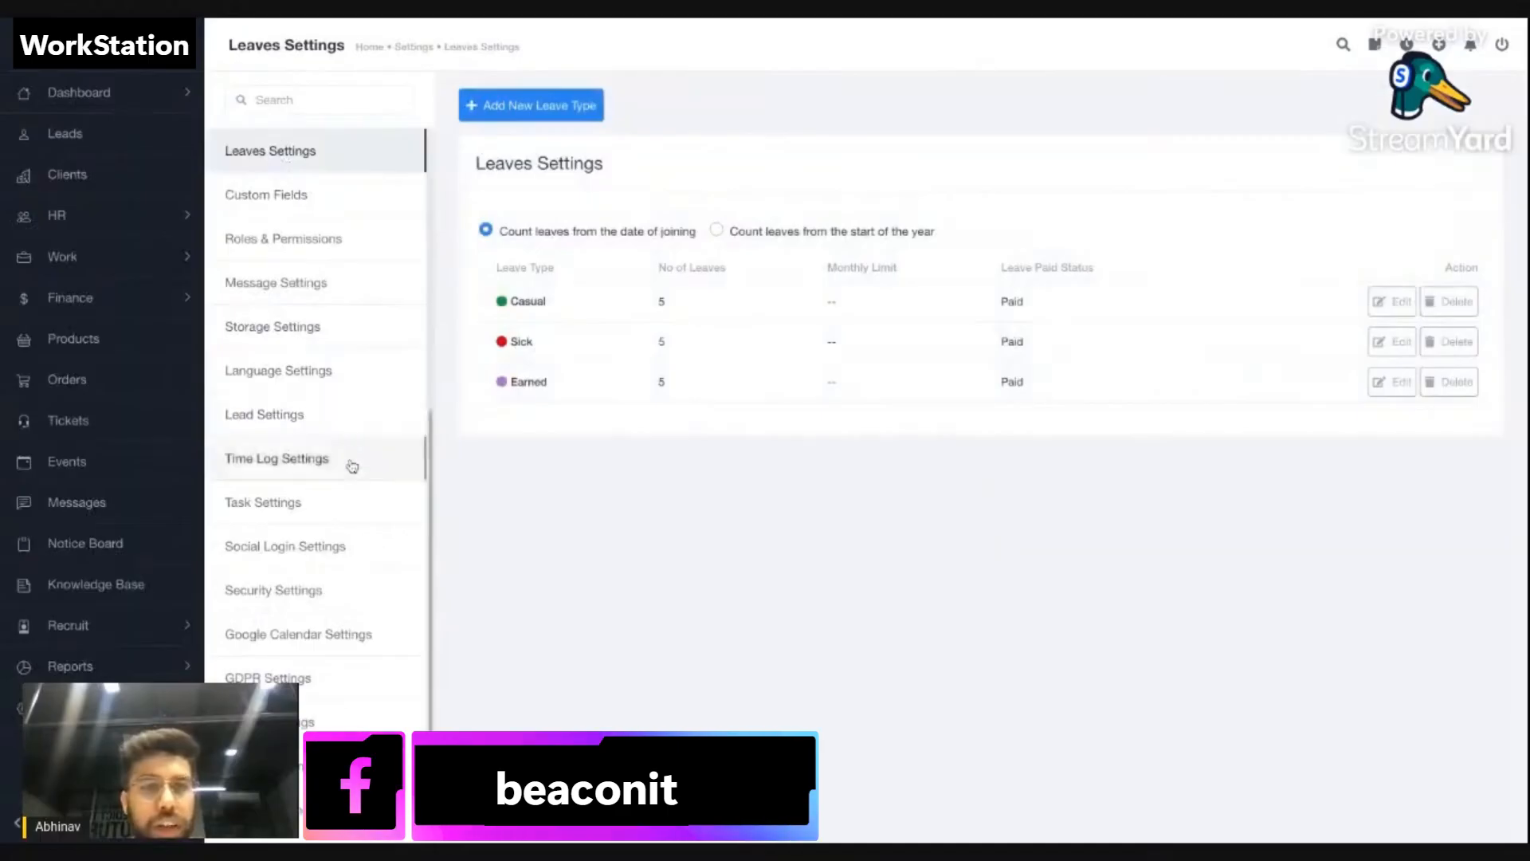
Switch leave counting to the start of the year and back to the date of joining.
{"action": "scroll", "coordinate": [352, 471], "scroll_direction": "up", "scroll_amount": 1}
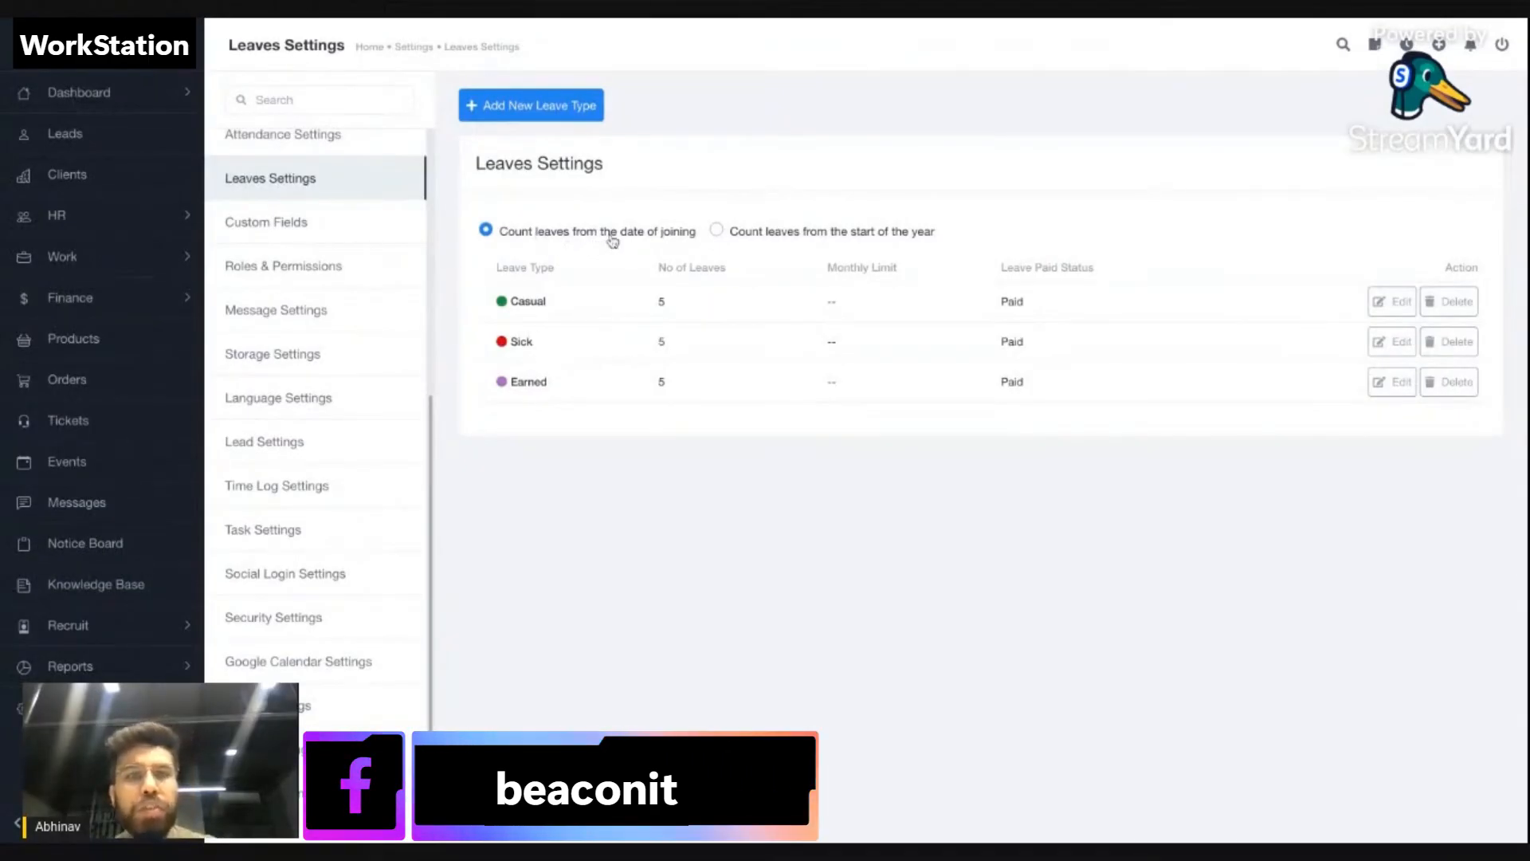
{"action": "left_click", "coordinate": [819, 232]}
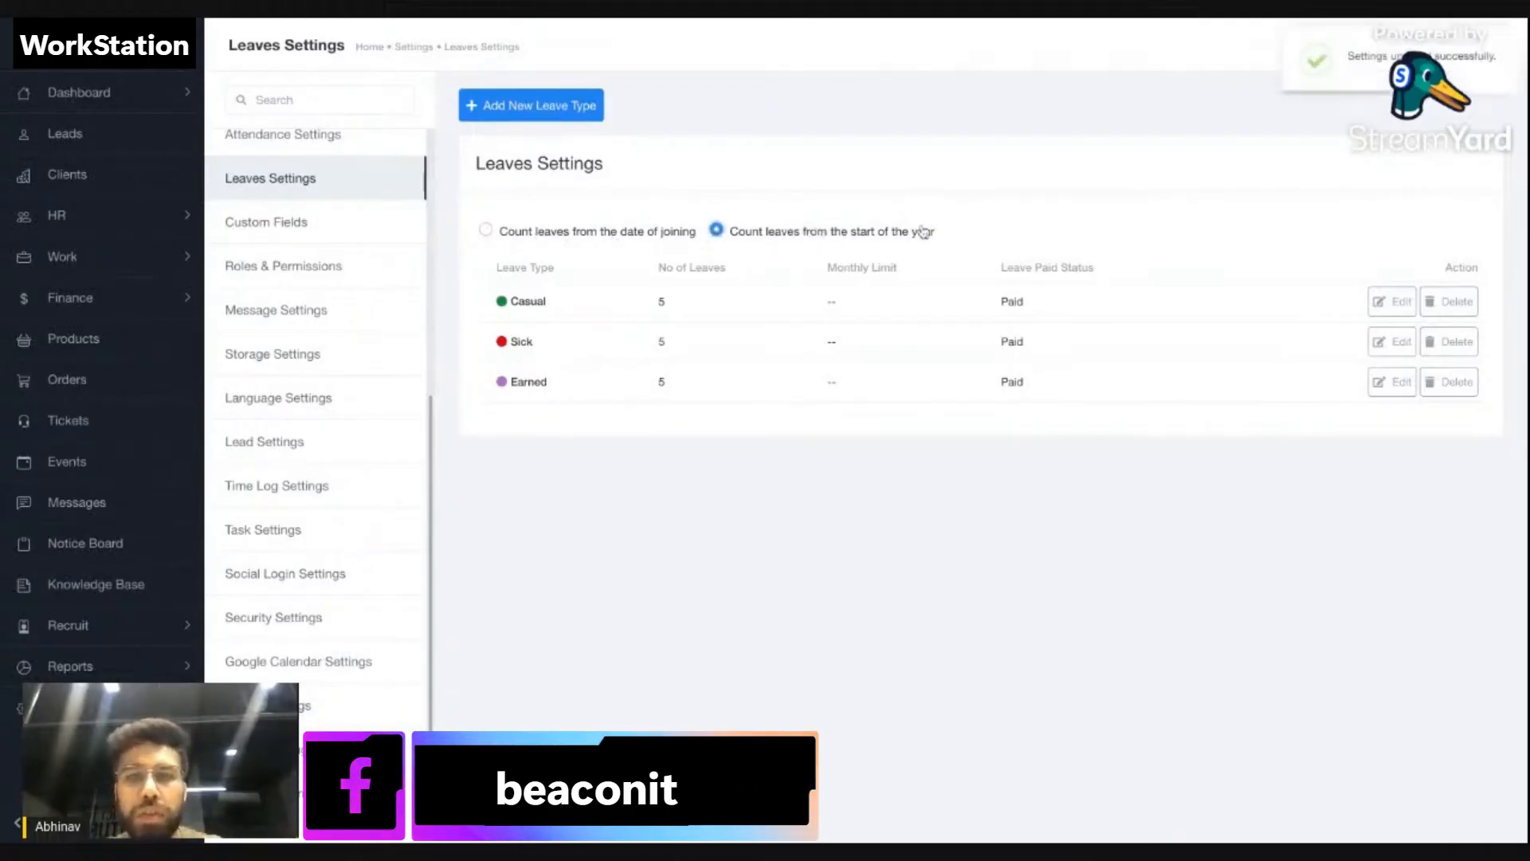
{"action": "left_click", "coordinate": [612, 232]}
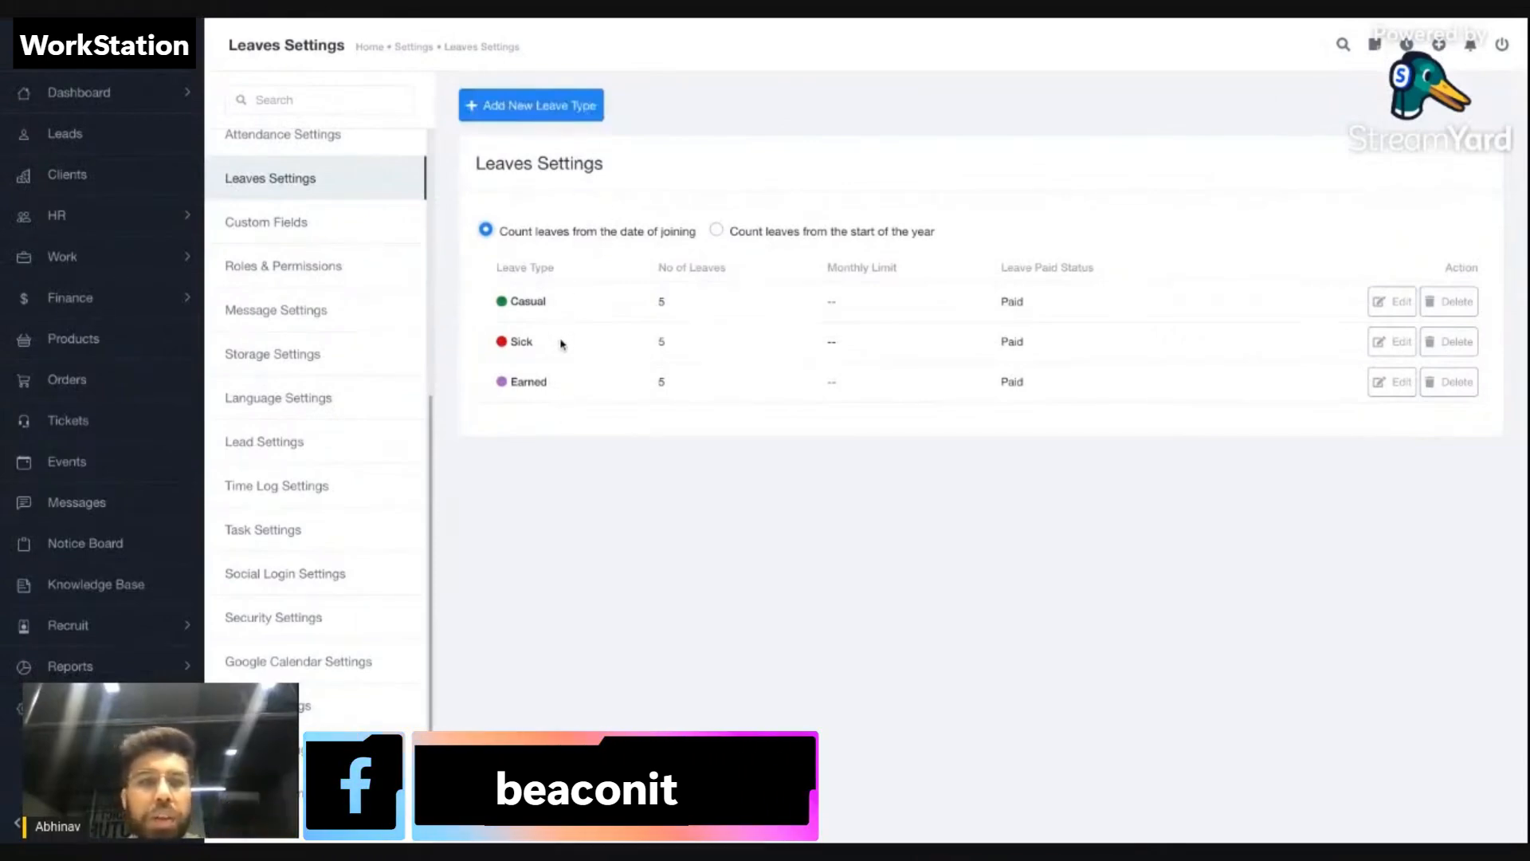
Start a new paid leave type with 5 leaves and a monthly limit of 2.
{"action": "left_click", "coordinate": [558, 128]}
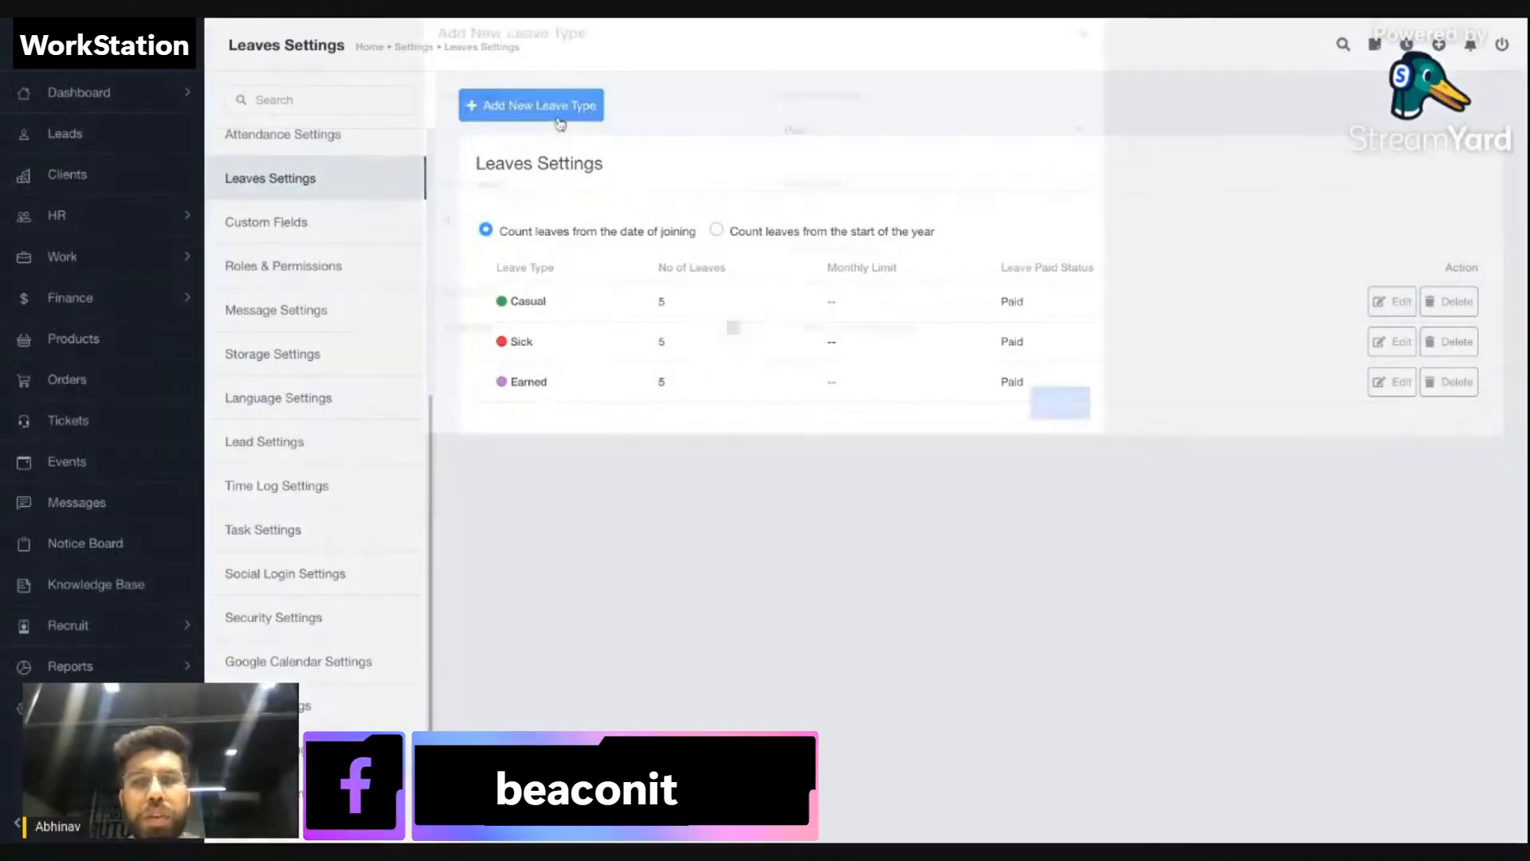
{"action": "left_click", "coordinate": [639, 170]}
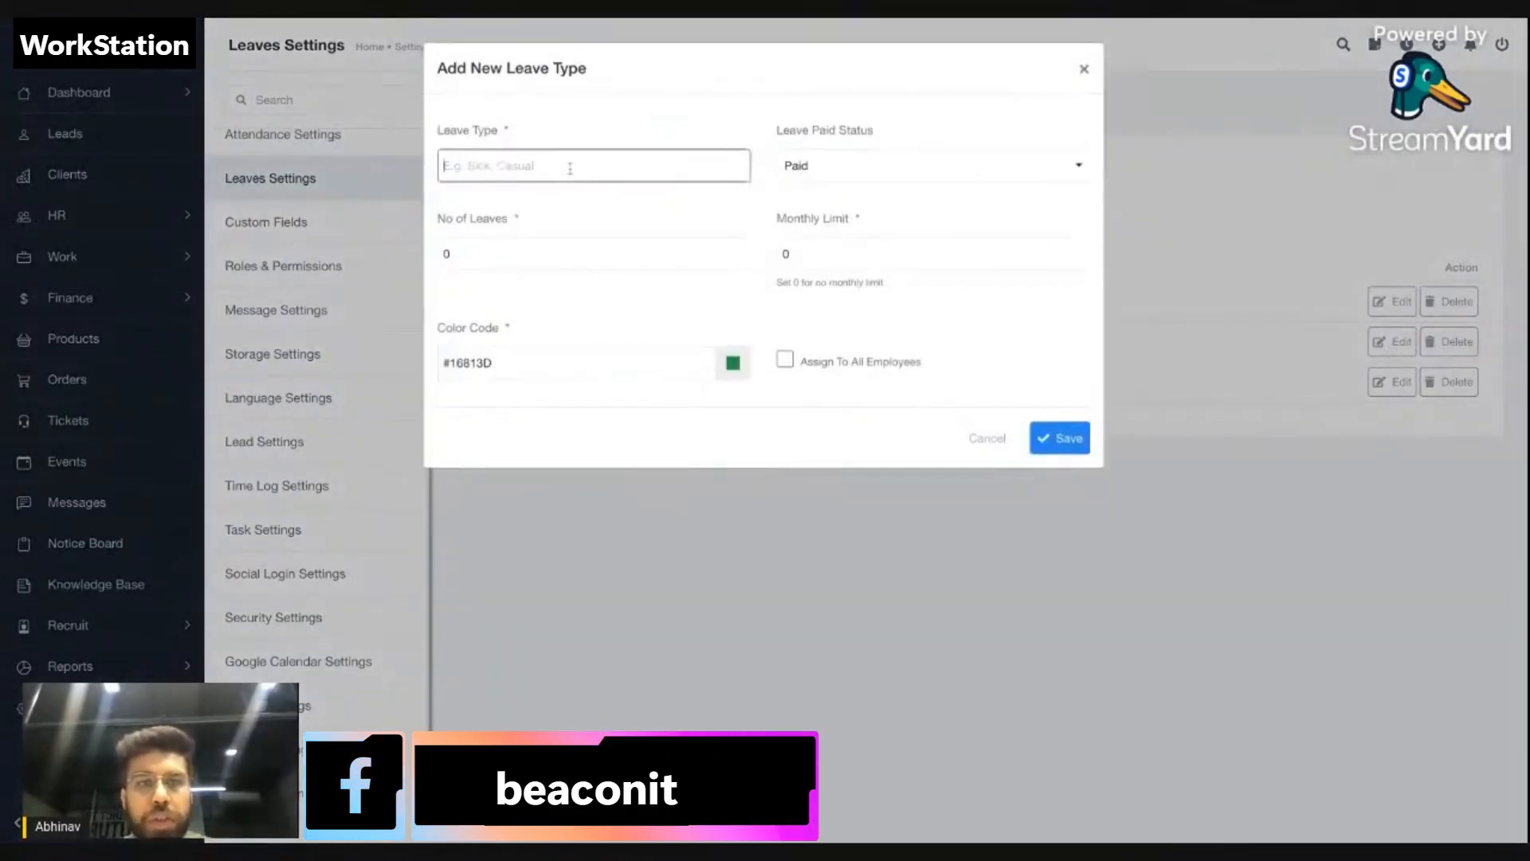
{"action": "left_click", "coordinate": [857, 182]}
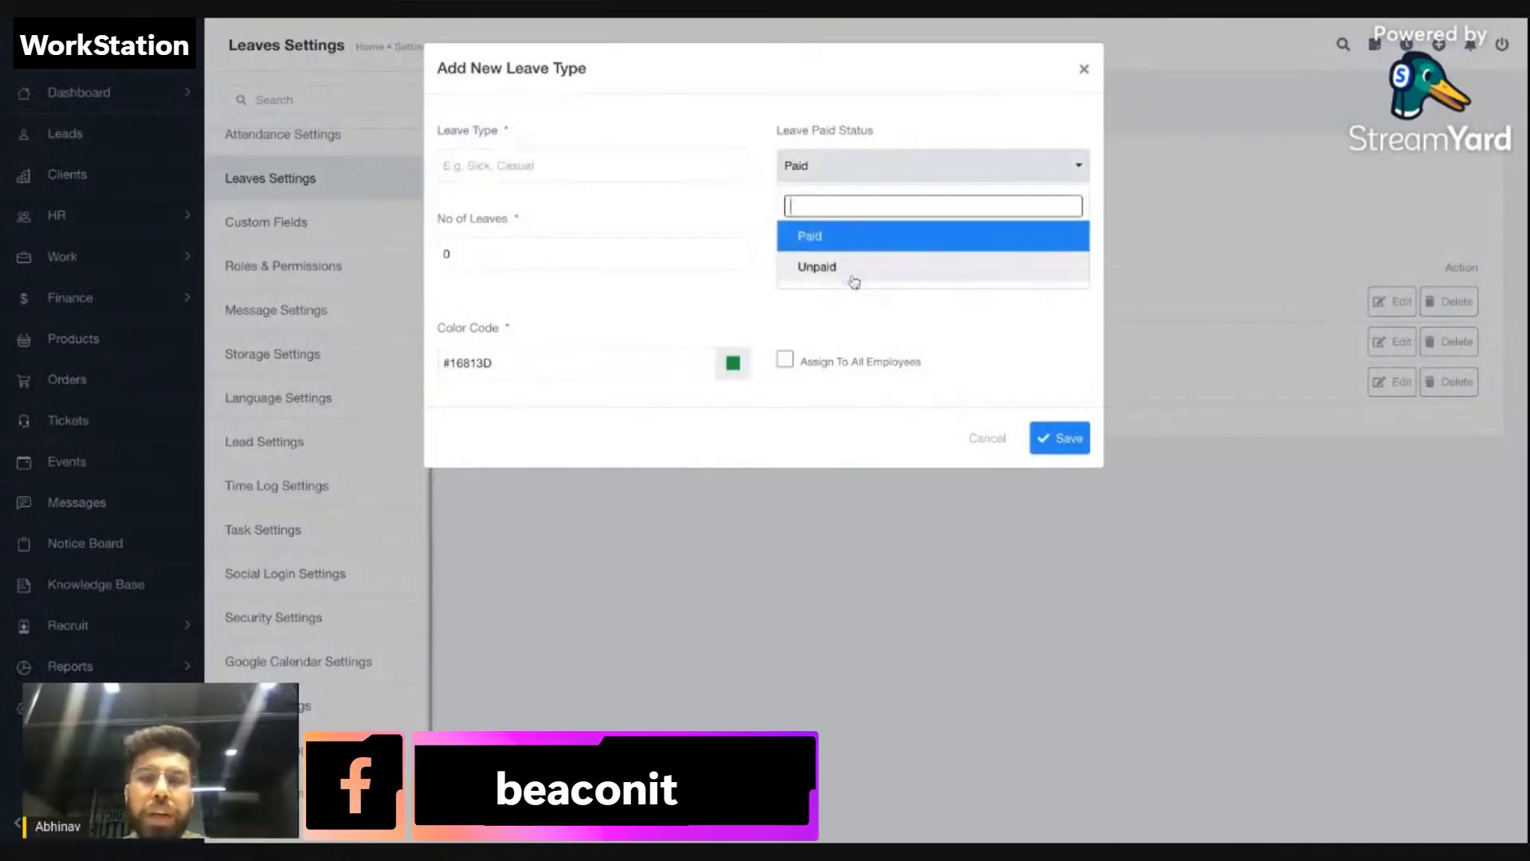
{"action": "left_click", "coordinate": [612, 229]}
{"action": "left_click", "coordinate": [541, 259]}
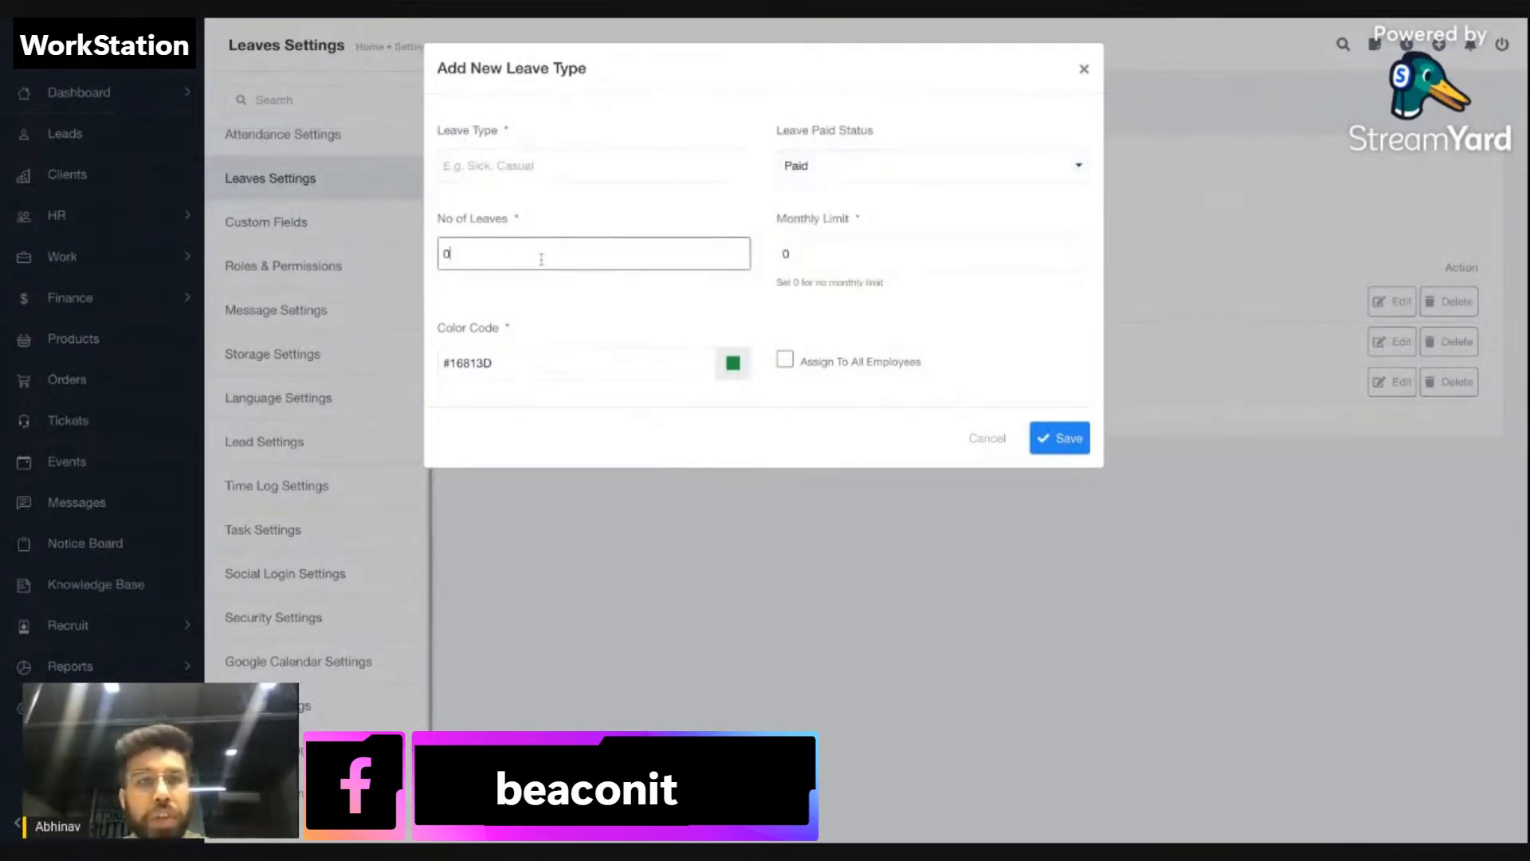
{"action": "left_click", "coordinate": [859, 250]}
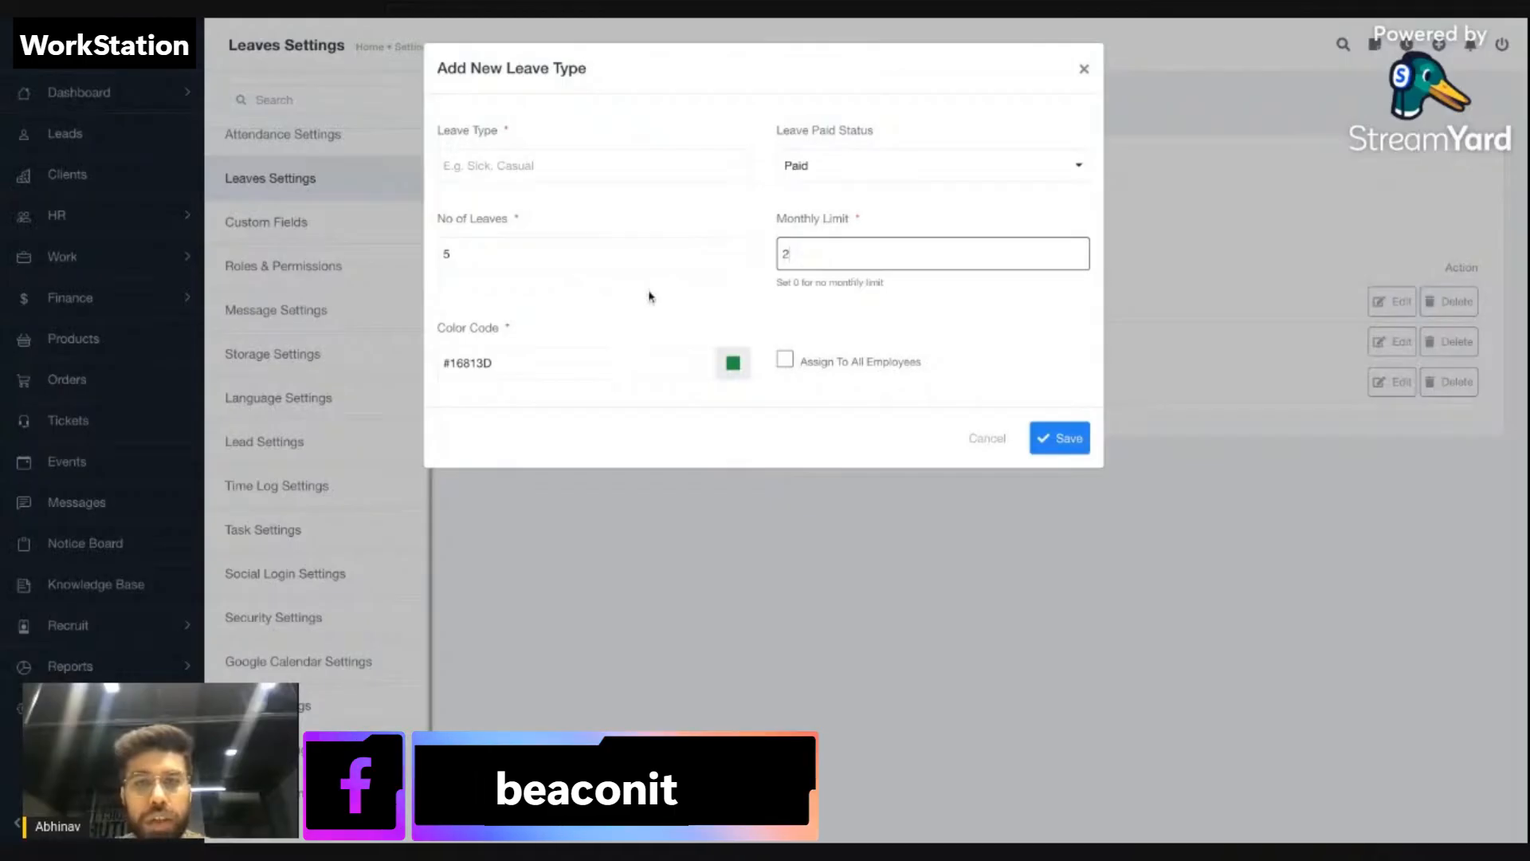
Pick the colour #4B3DD5 for the new leave type and discard it without saving.
{"action": "left_click", "coordinate": [733, 363]}
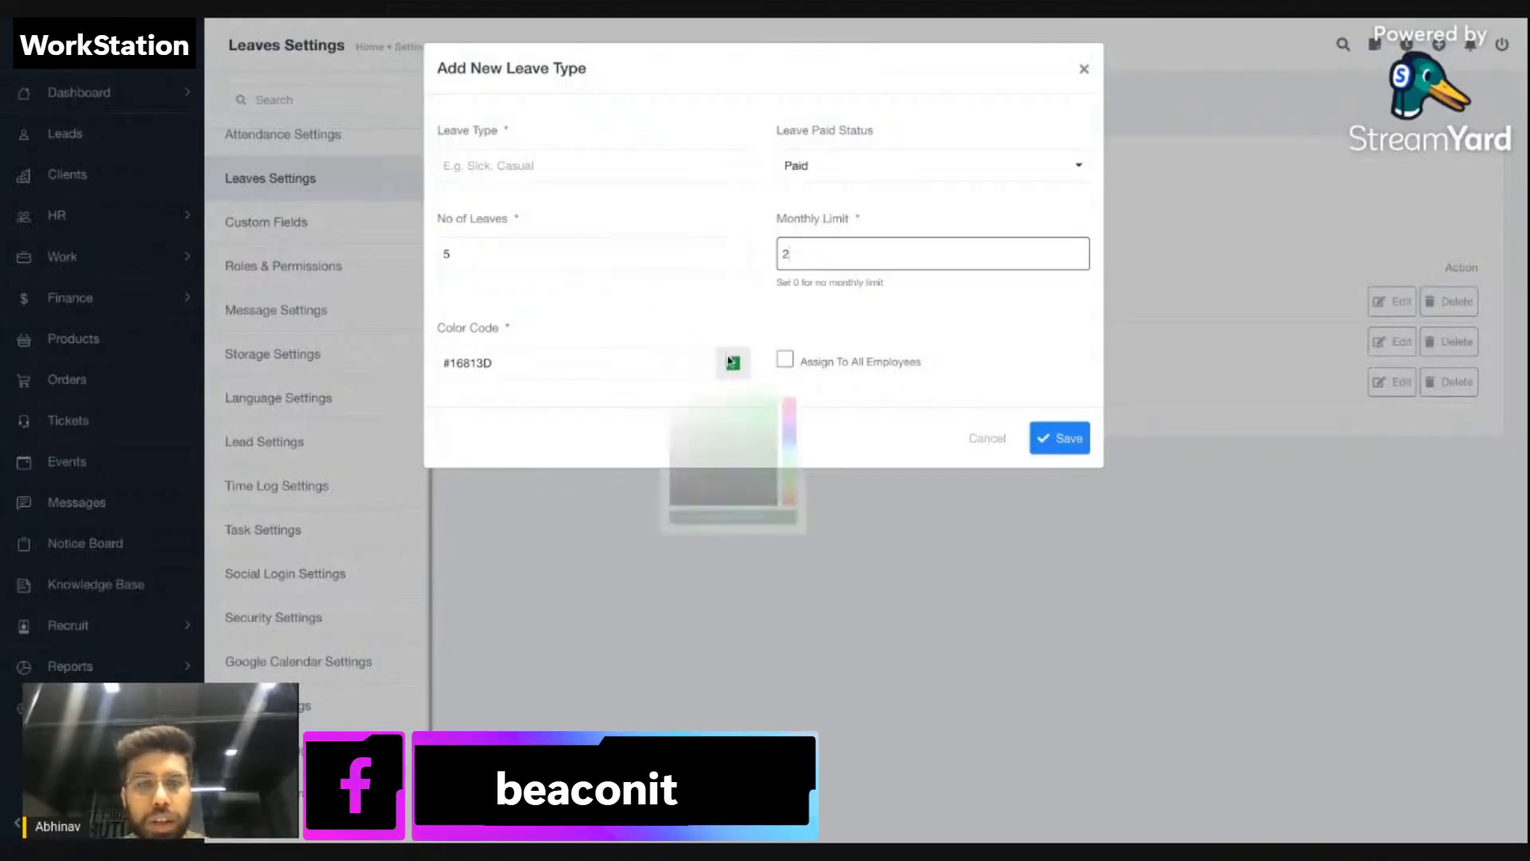
{"action": "left_click", "coordinate": [746, 415]}
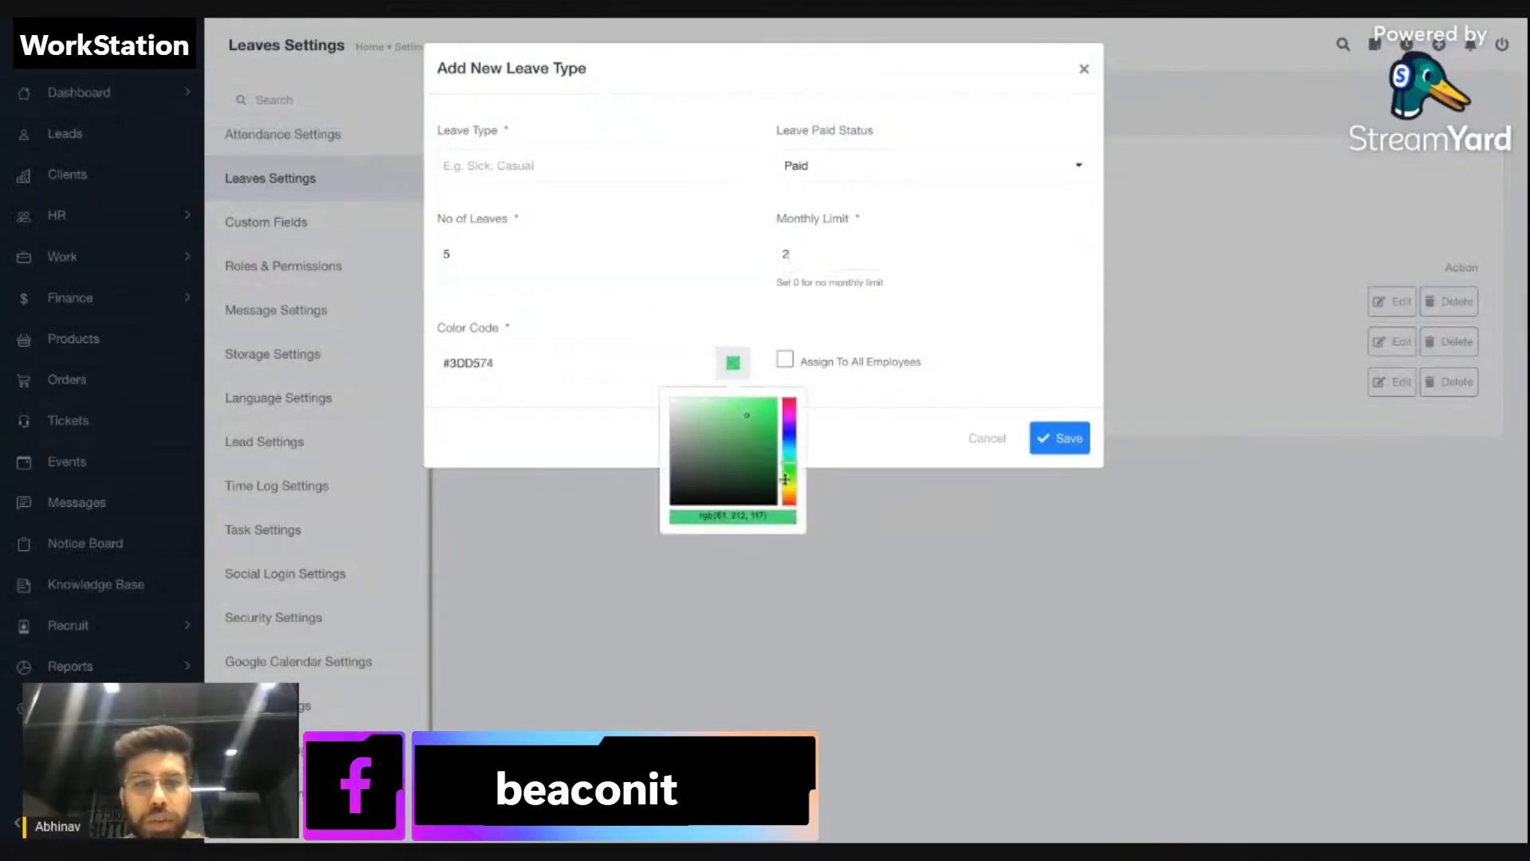
{"action": "left_click_drag", "start_coordinate": [790, 456], "coordinate": [790, 431]}
{"action": "left_click", "coordinate": [835, 426]}
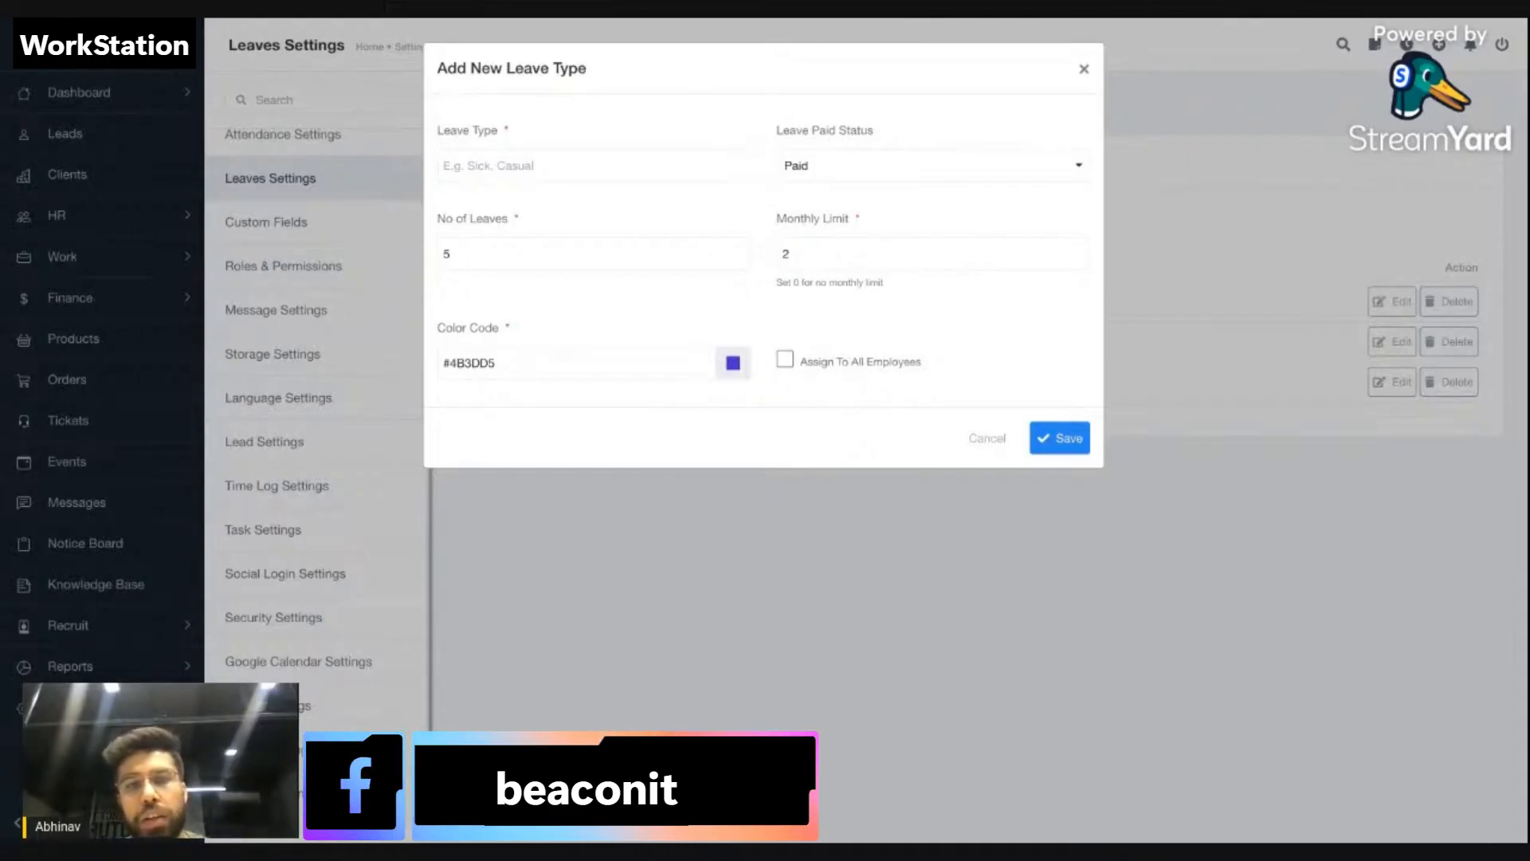
{"action": "left_click", "coordinate": [849, 367]}
{"action": "left_click", "coordinate": [829, 370]}
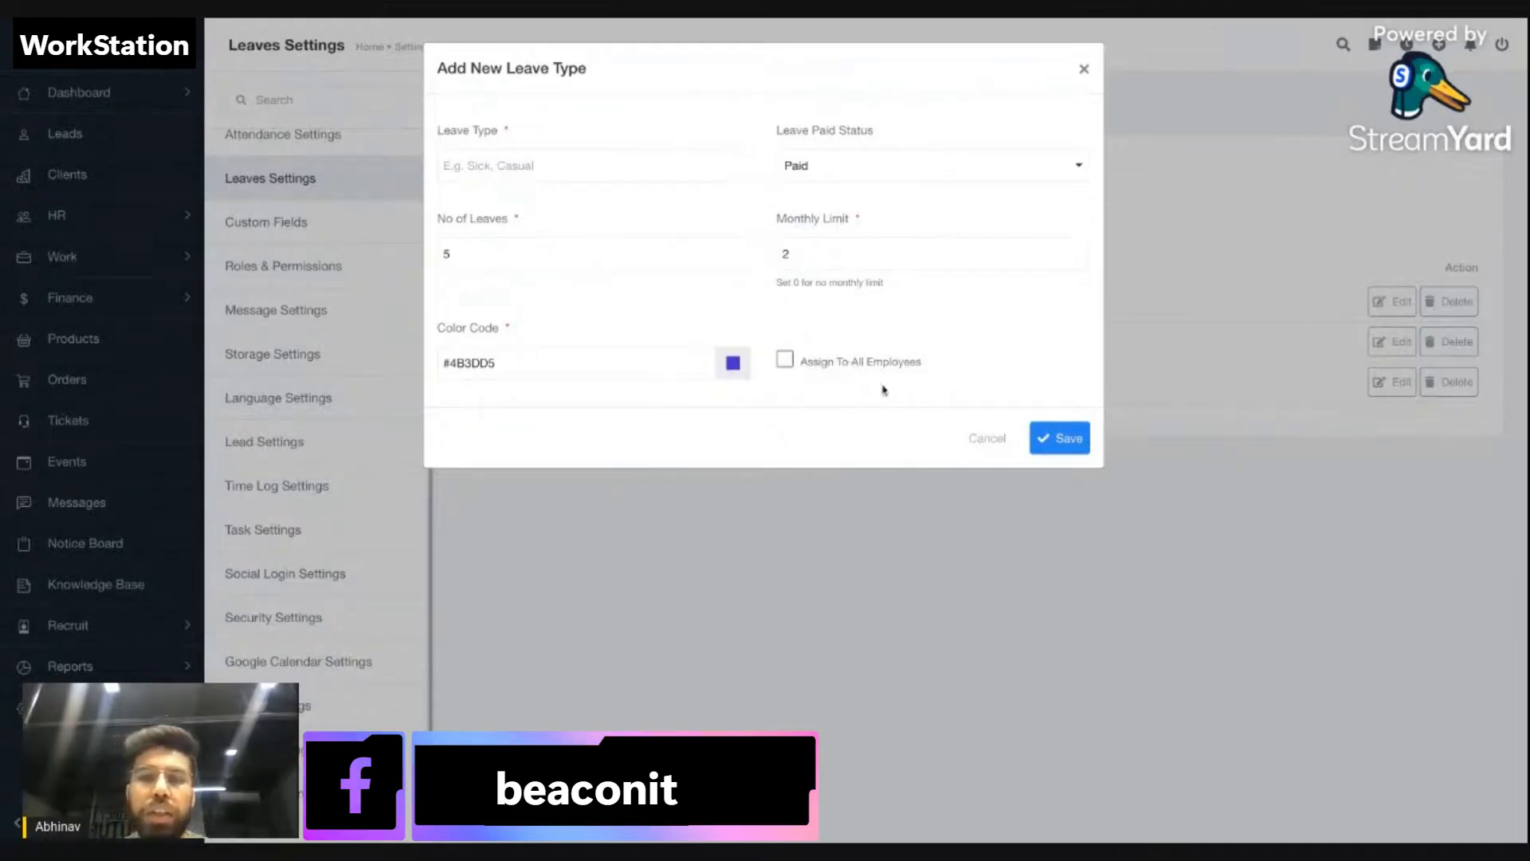
{"action": "left_click", "coordinate": [992, 439]}
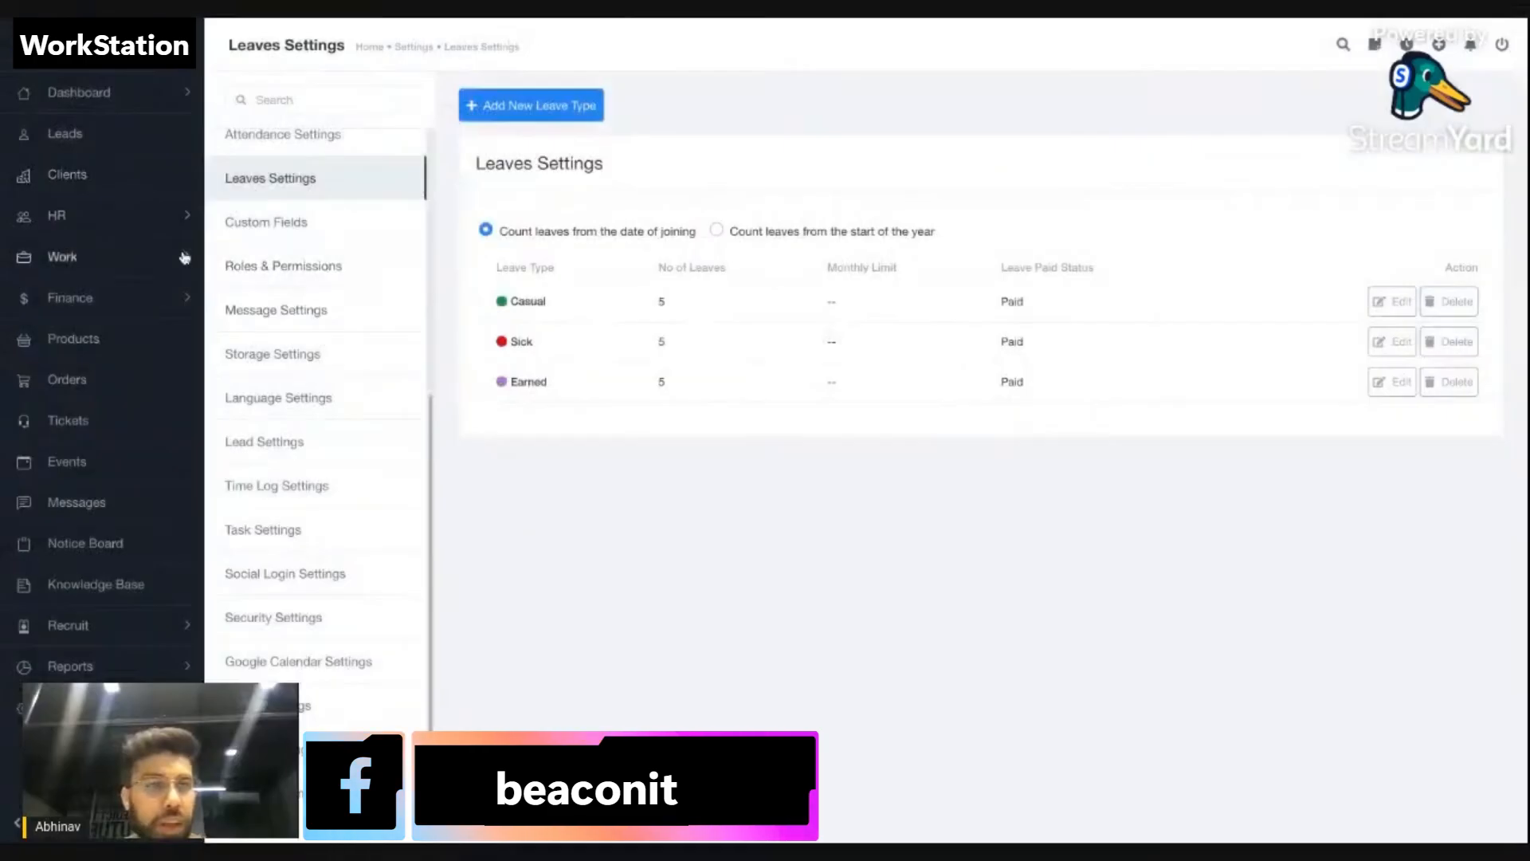
Open the first listed employee's profile from the HR Employees list and view the Leaves Quota.
{"action": "left_click", "coordinate": [154, 222]}
{"action": "left_click", "coordinate": [130, 259]}
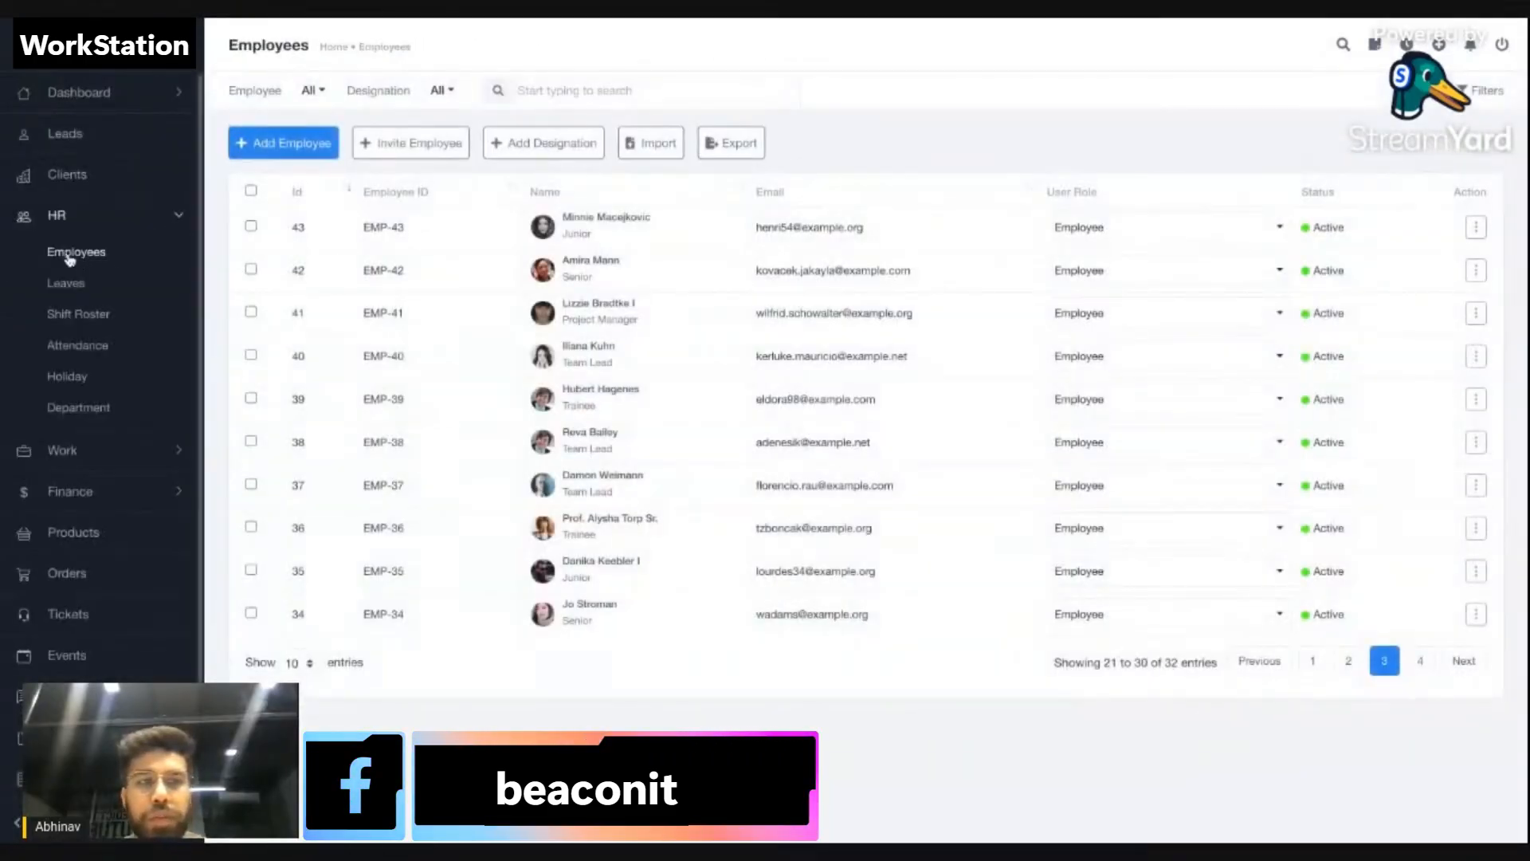
{"action": "left_click", "coordinate": [606, 217]}
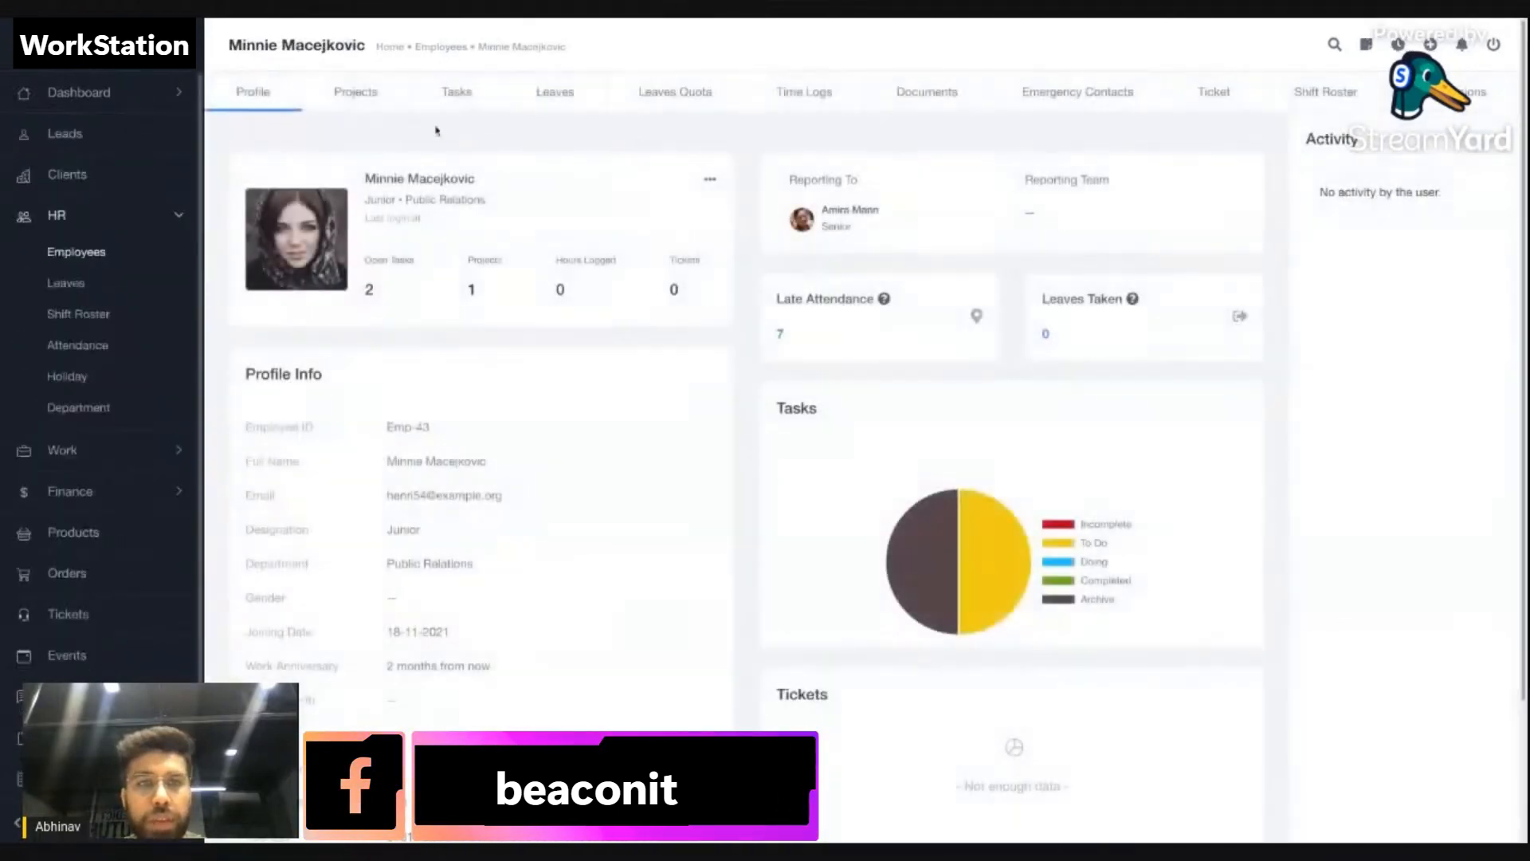
{"action": "left_click", "coordinate": [674, 94]}
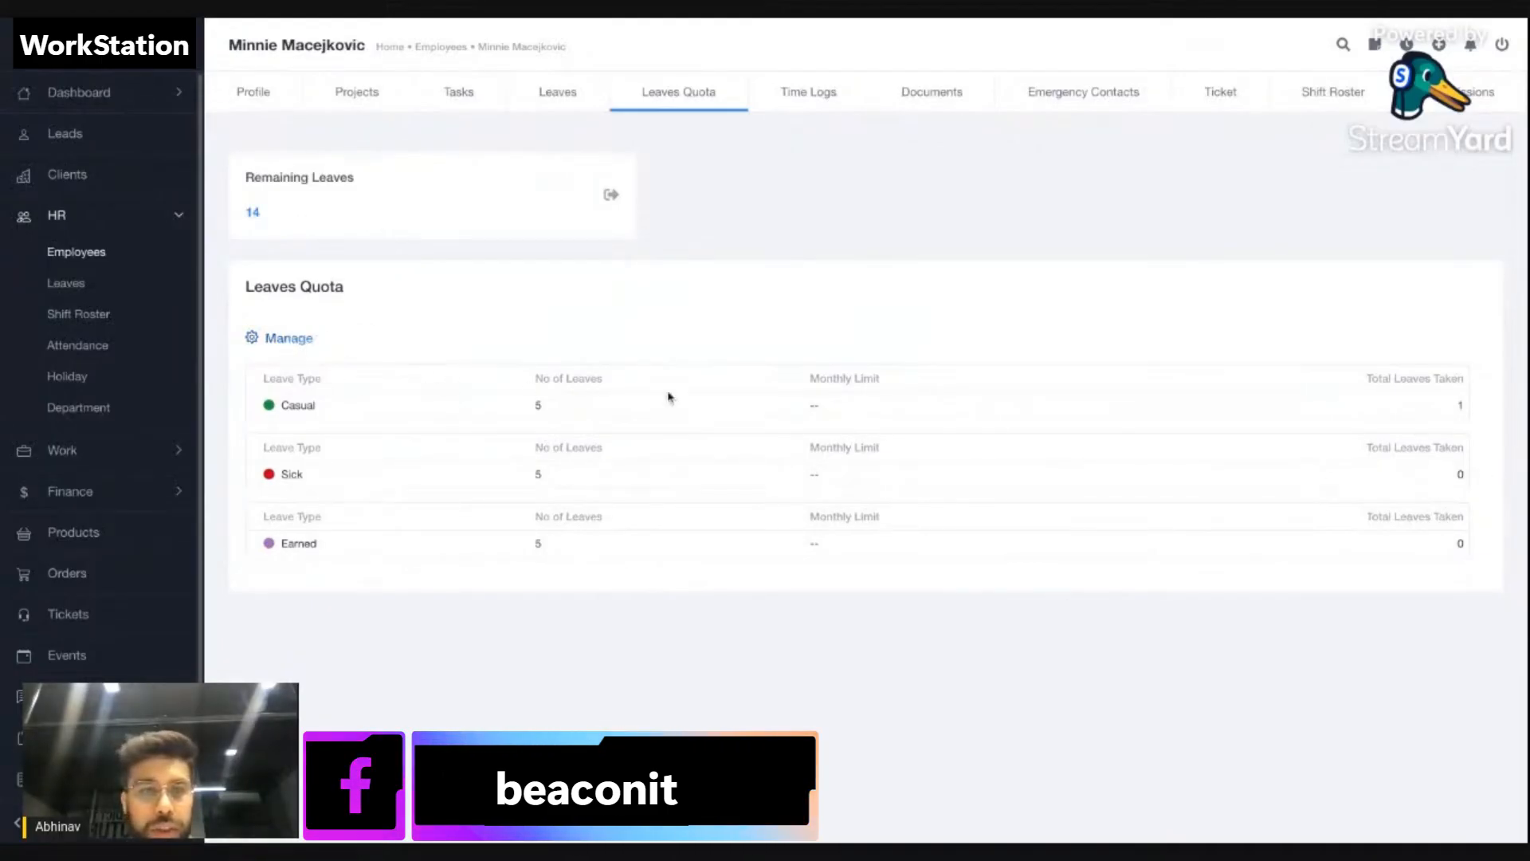
Set the employee's Casual leave quota to 8 and save it.
{"action": "left_click", "coordinate": [280, 339]}
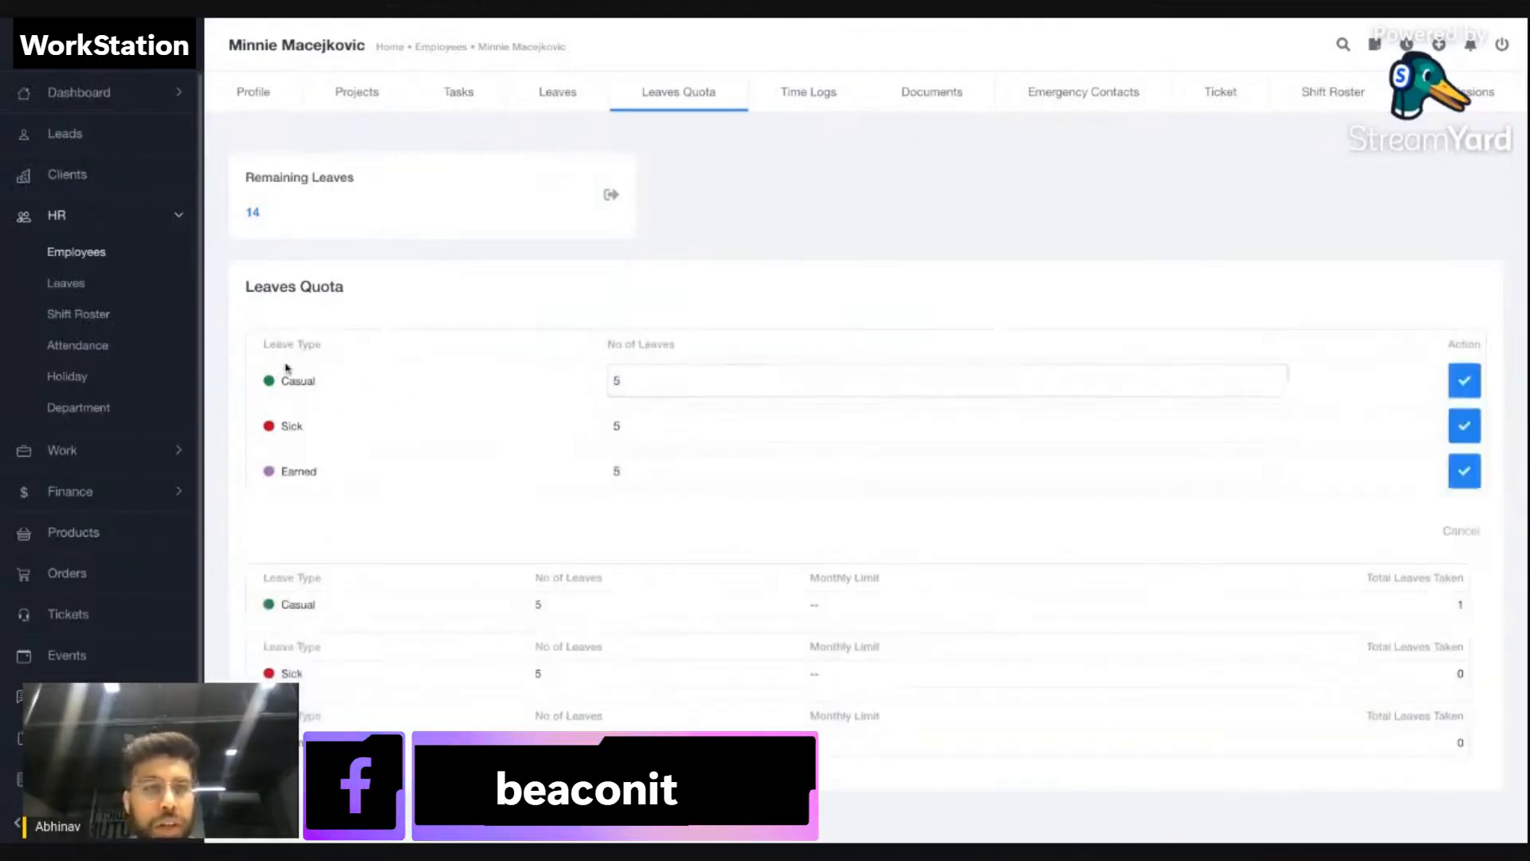
{"action": "left_click", "coordinate": [761, 384]}
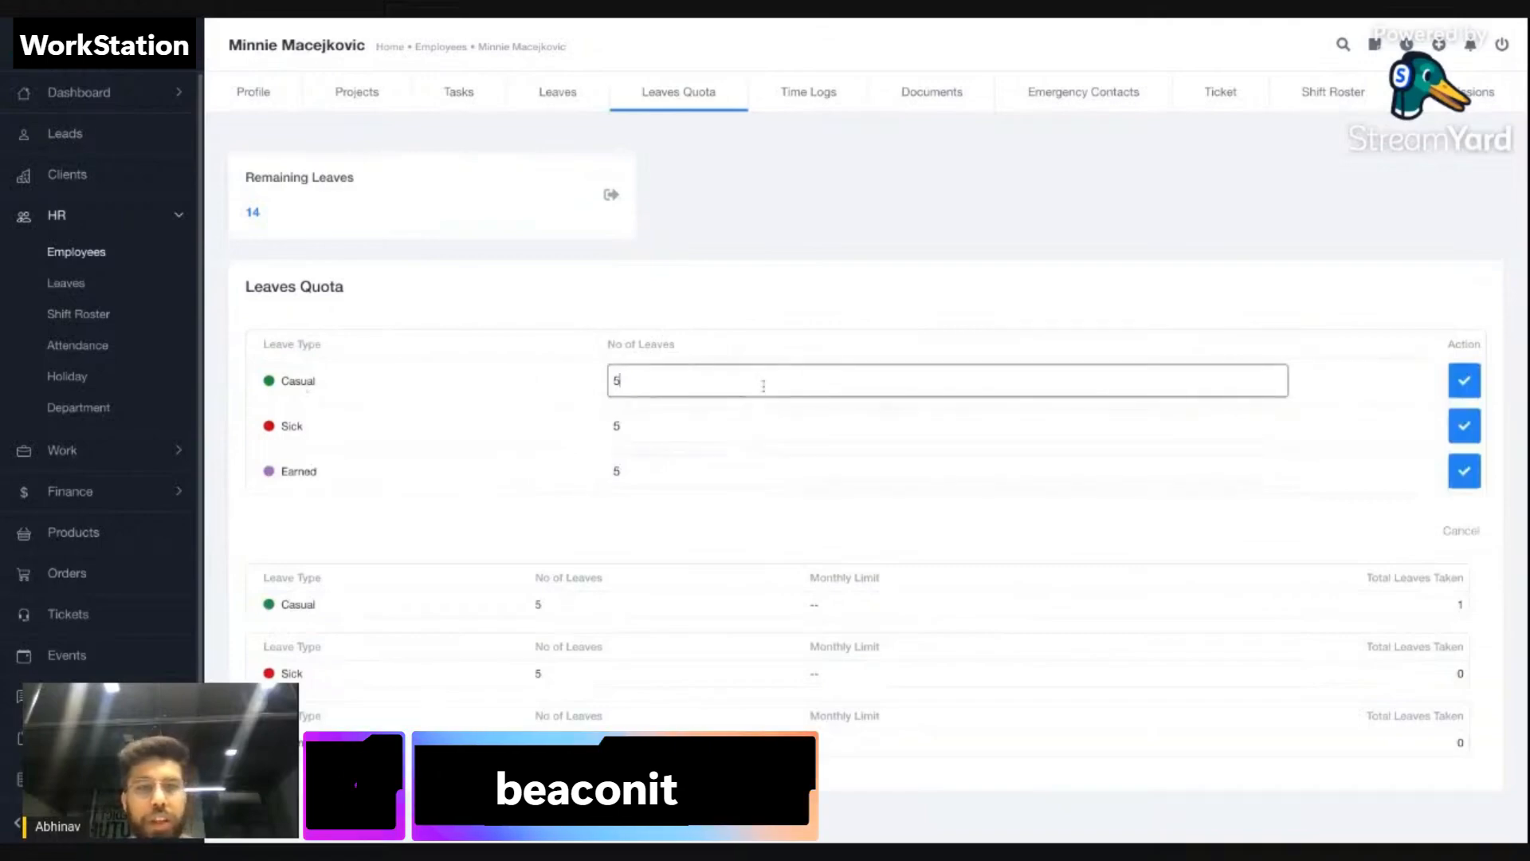
{"action": "key", "text": "BackSpace"}
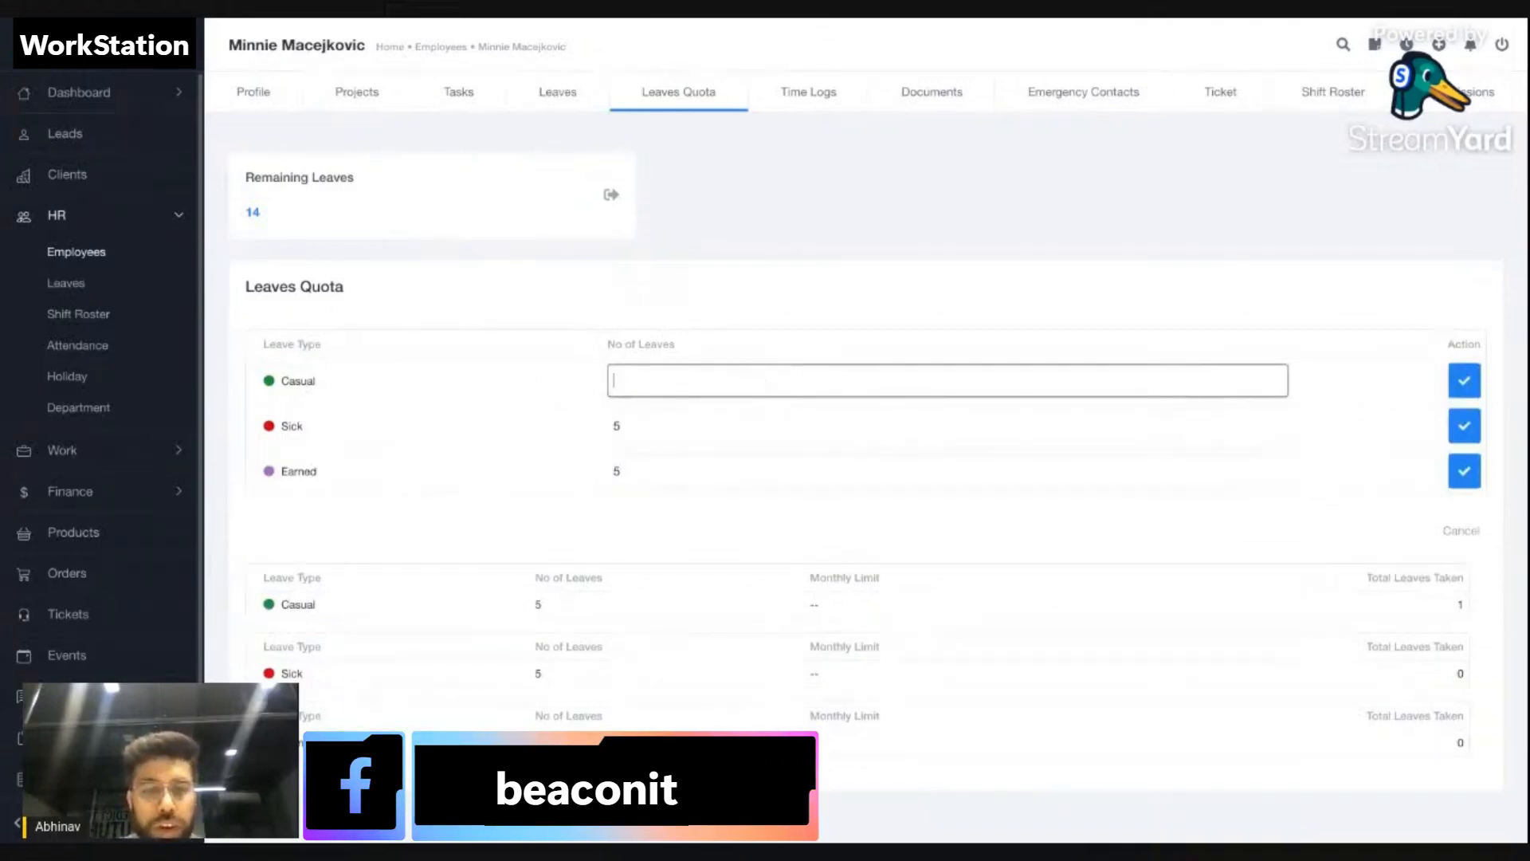
{"action": "type", "text": "8"}
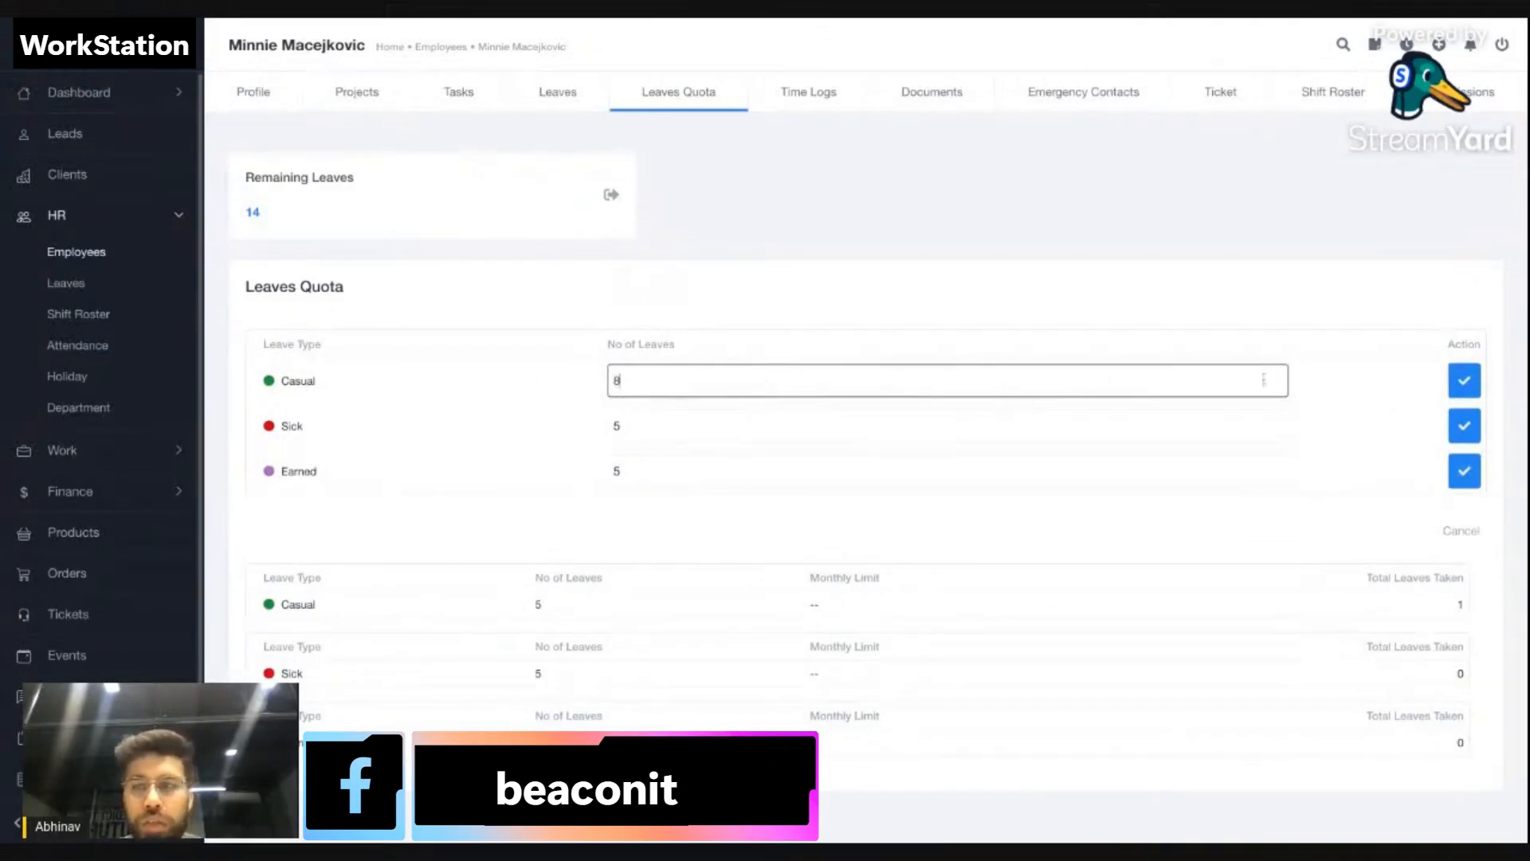
{"action": "left_click", "coordinate": [1463, 380]}
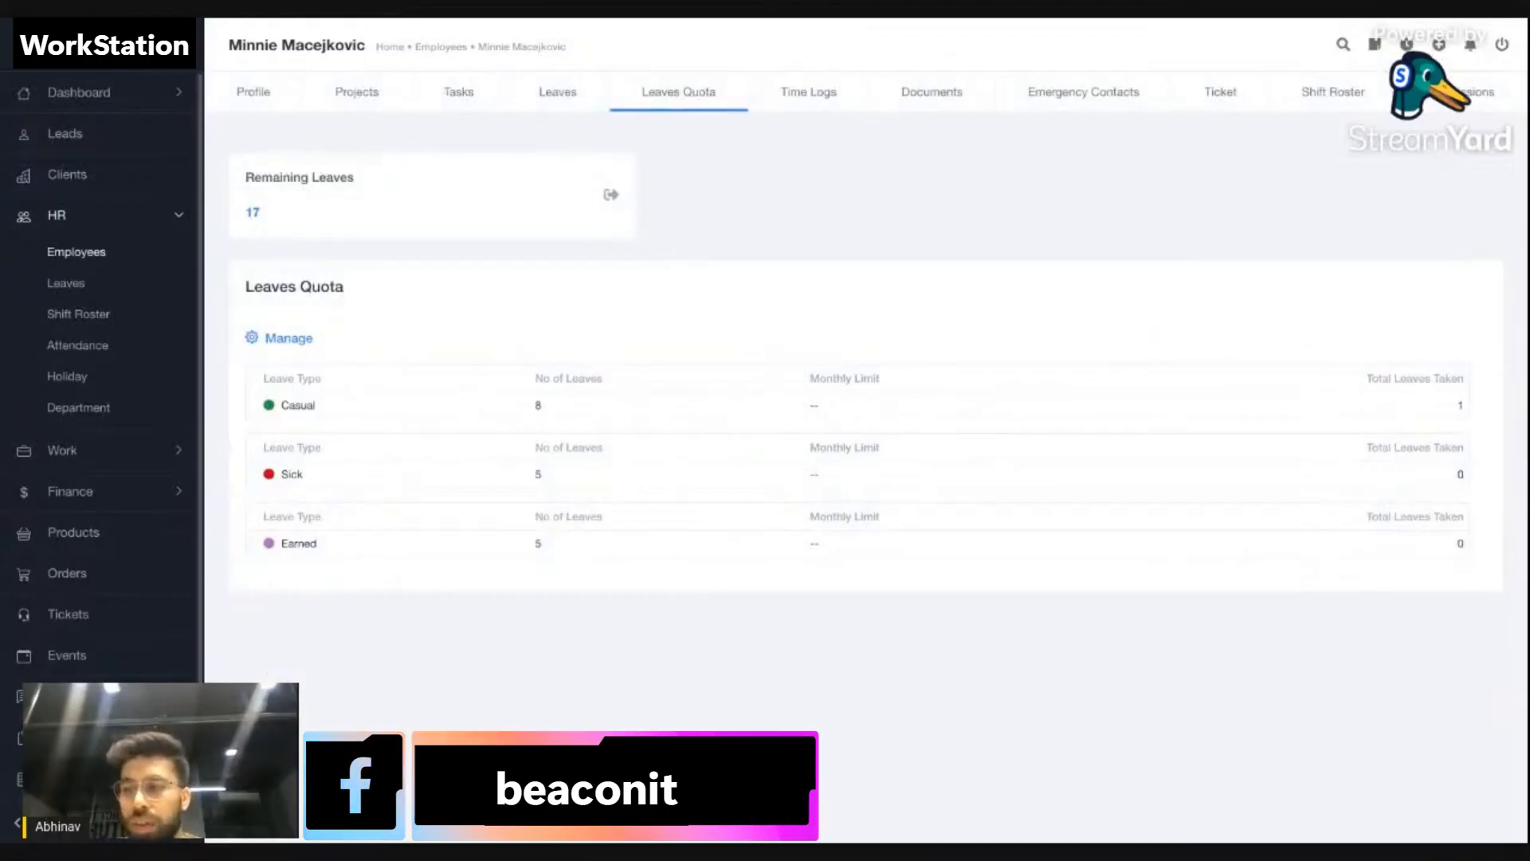
Start a new leave entry with the leave type Sick and look over the available approval status options.
{"action": "left_click", "coordinate": [65, 283]}
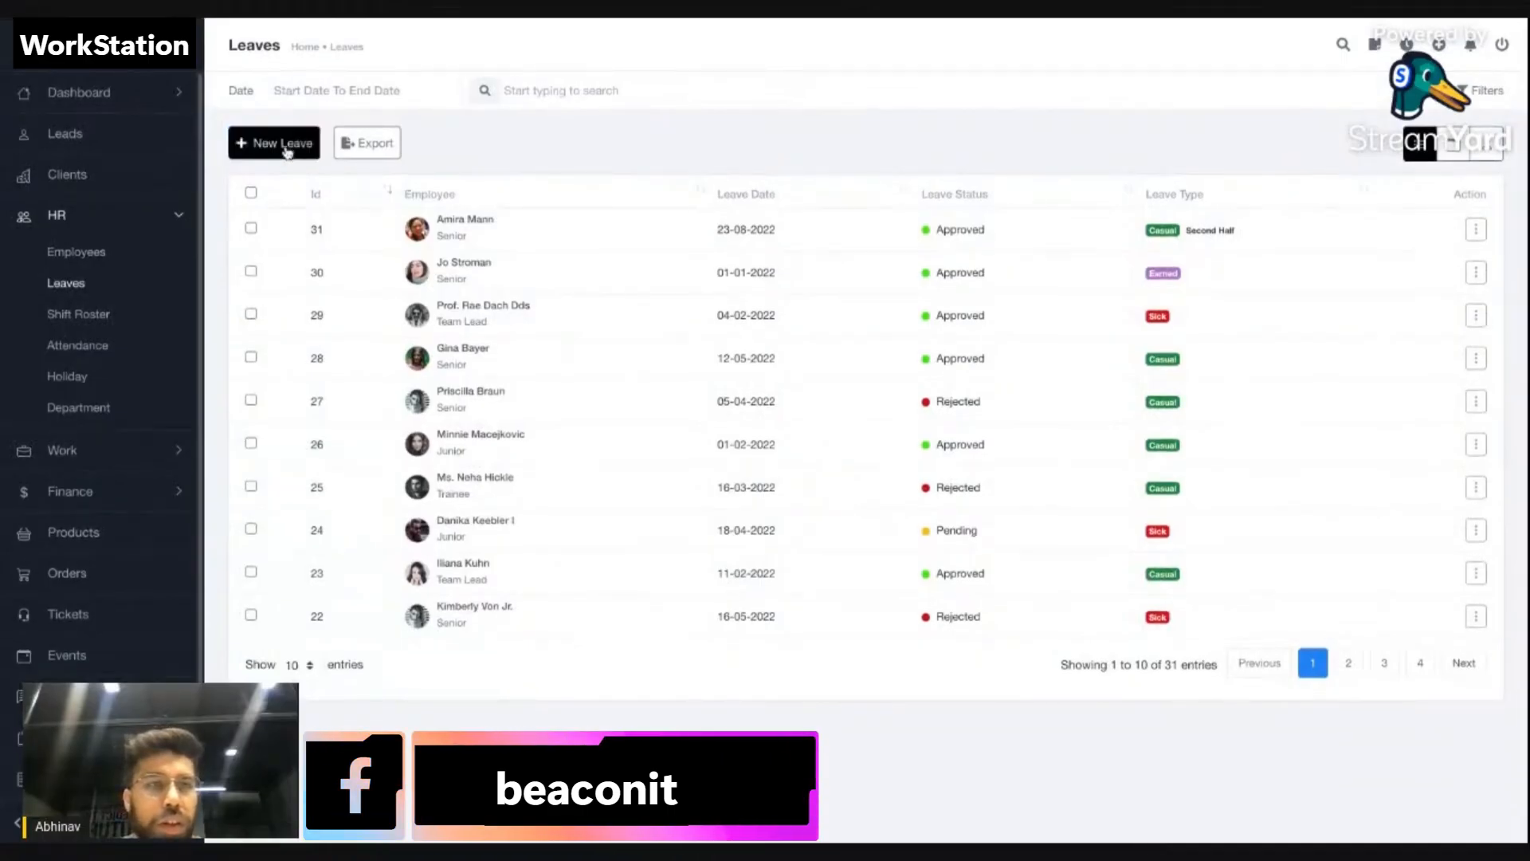
{"action": "left_click", "coordinate": [288, 152]}
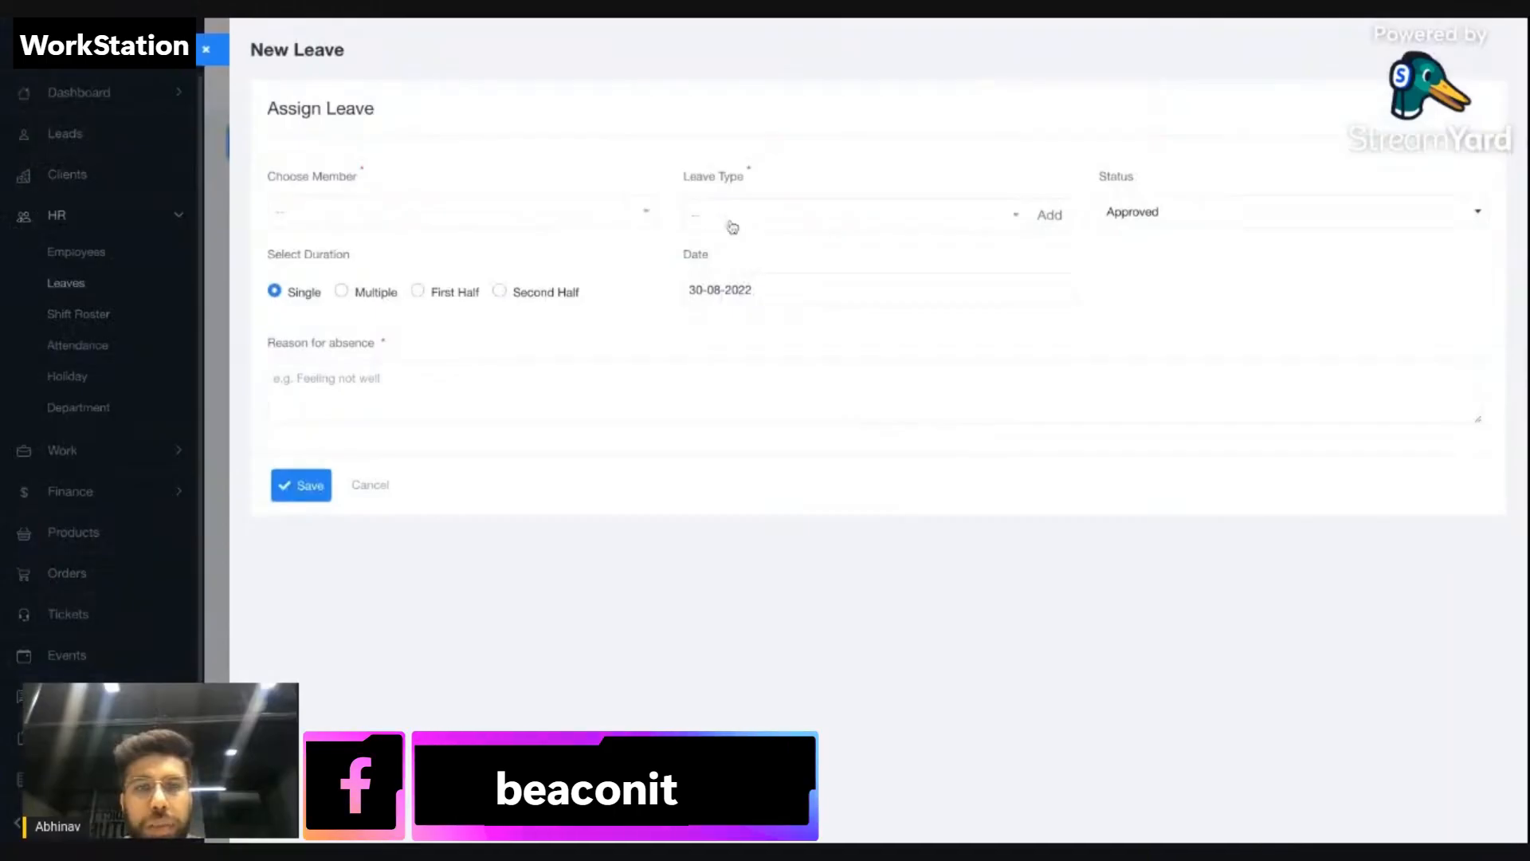
{"action": "left_click", "coordinate": [733, 228]}
{"action": "left_click", "coordinate": [741, 346]}
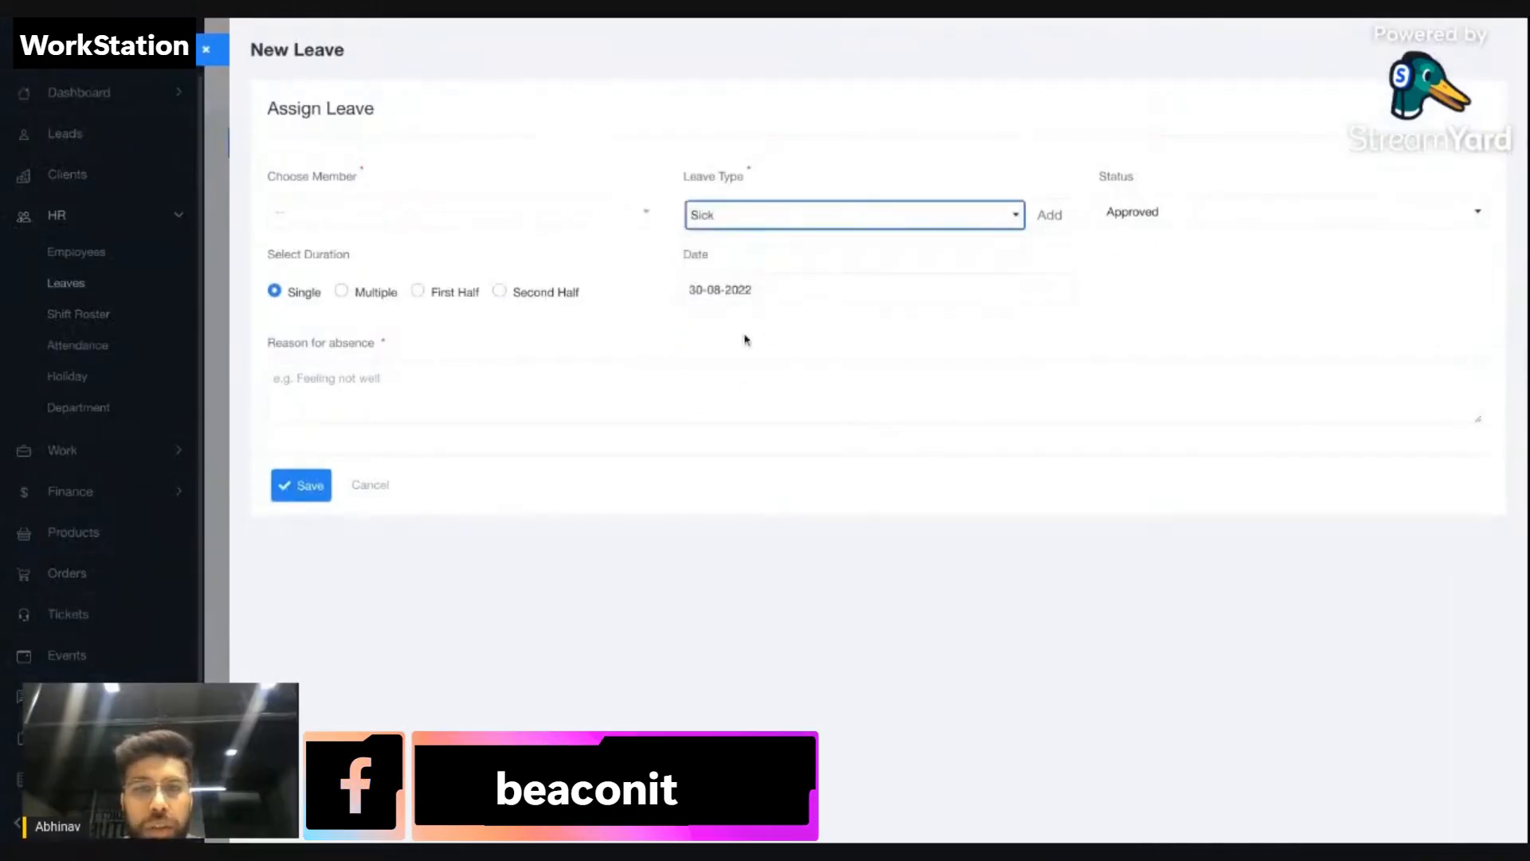
{"action": "left_click", "coordinate": [1188, 223]}
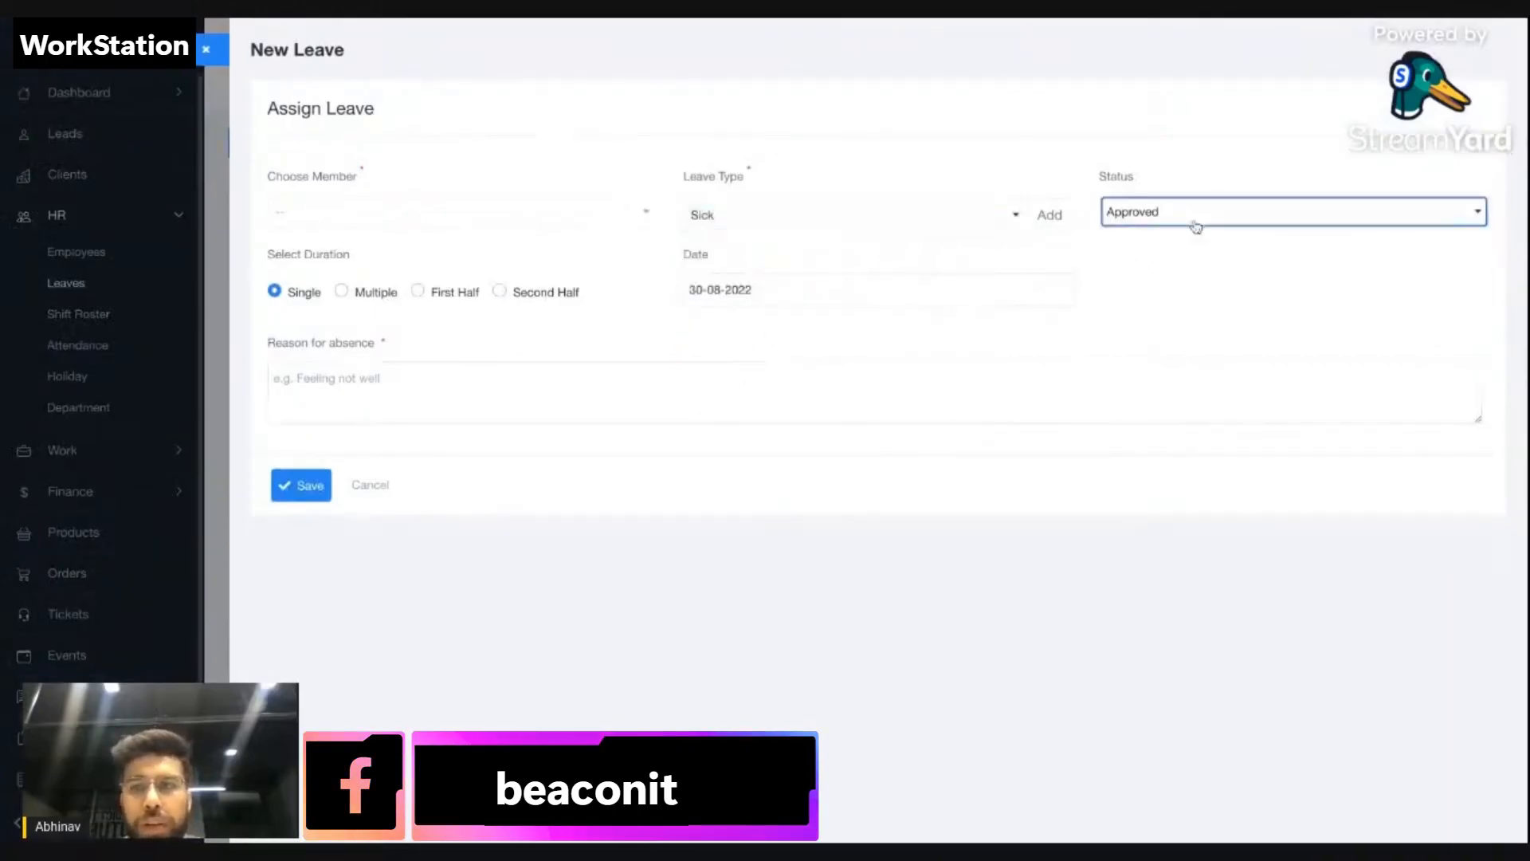
{"action": "left_click", "coordinate": [1092, 339]}
{"action": "left_click", "coordinate": [1149, 207]}
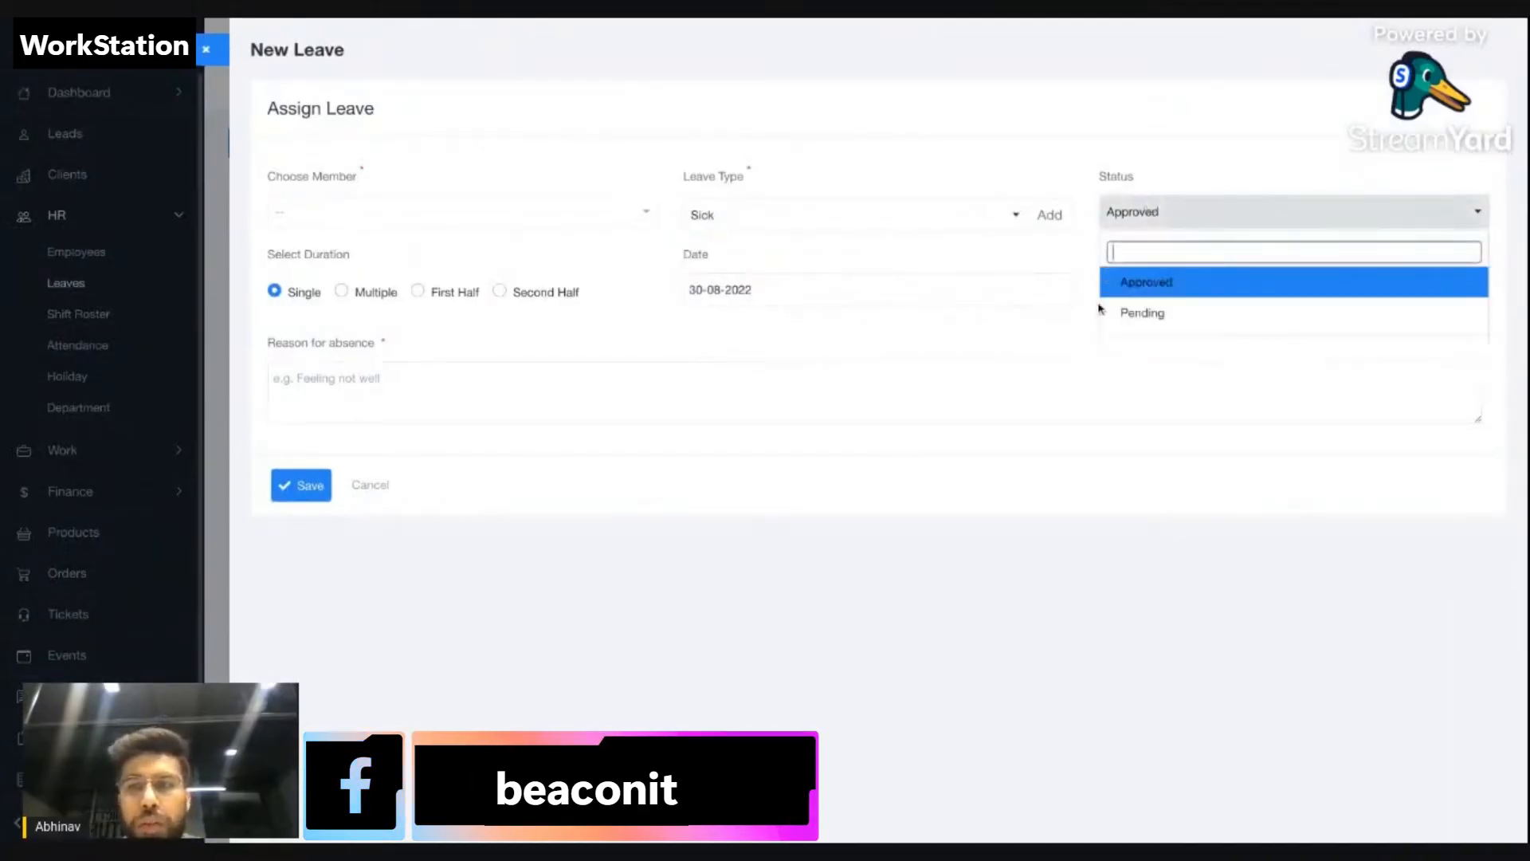
{"action": "left_click", "coordinate": [998, 346]}
Compare the leave durations, choose Second Half with the absence reason "zxadc", and discard the form without saving.
{"action": "left_click", "coordinate": [341, 292]}
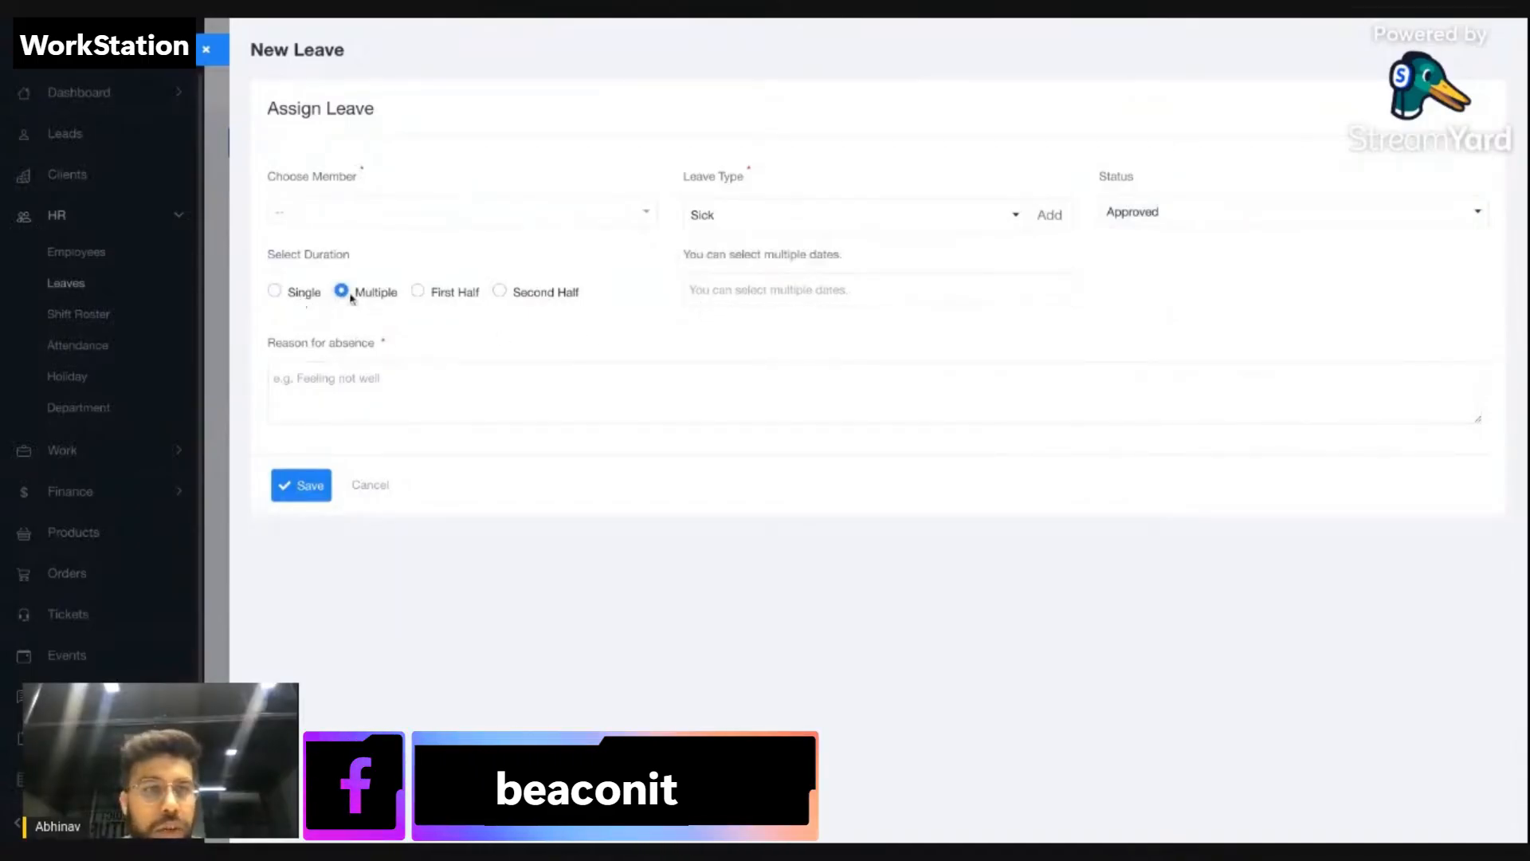
{"action": "left_click", "coordinate": [307, 300]}
{"action": "left_click", "coordinate": [360, 294]}
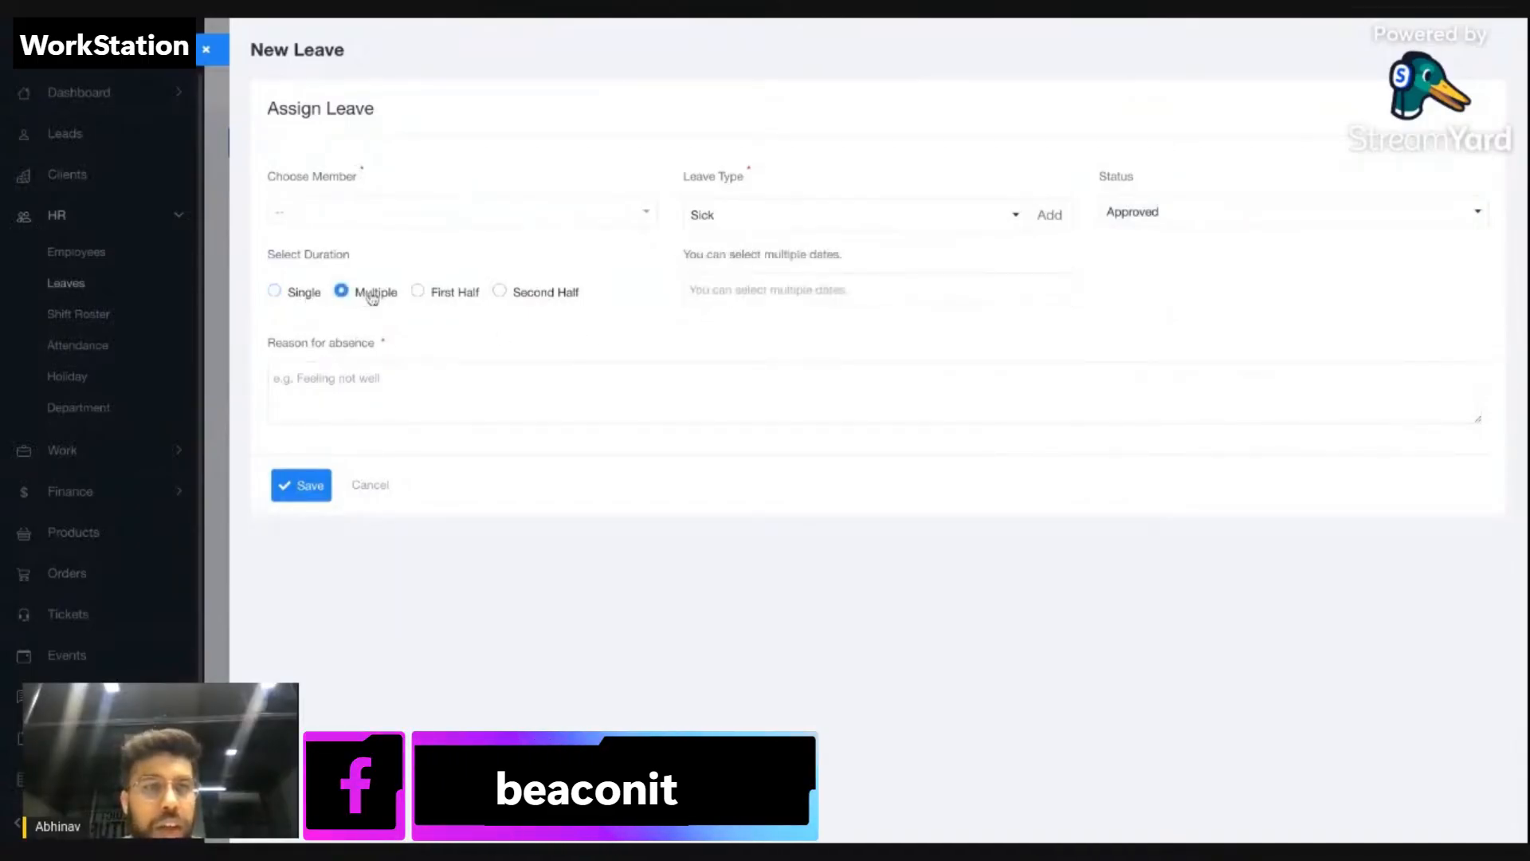
{"action": "left_click", "coordinate": [466, 294]}
{"action": "left_click", "coordinate": [541, 296]}
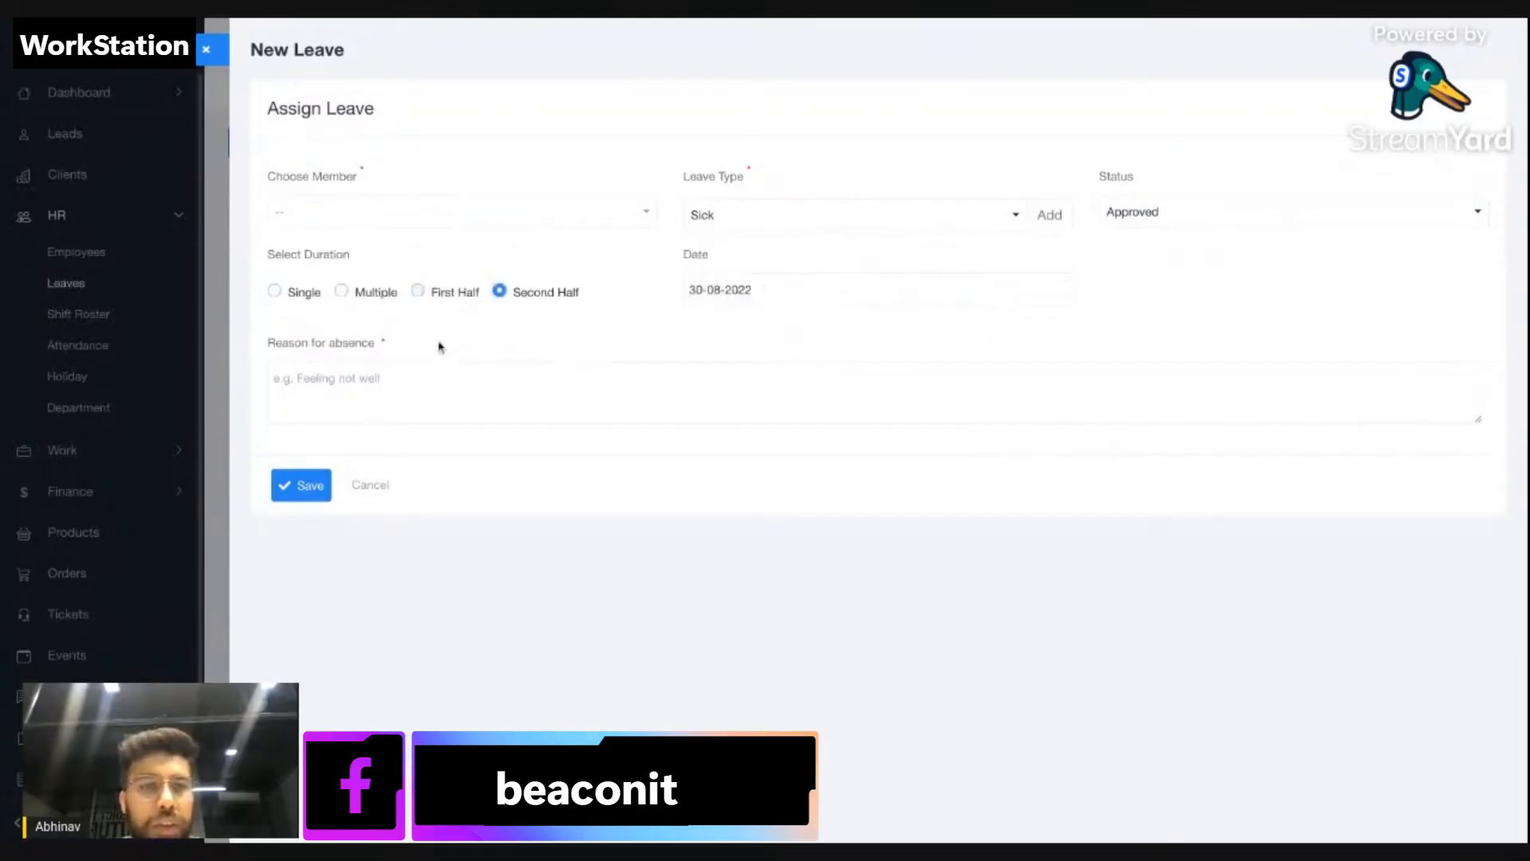
{"action": "left_click", "coordinate": [469, 388]}
{"action": "type", "text": "asdas"}
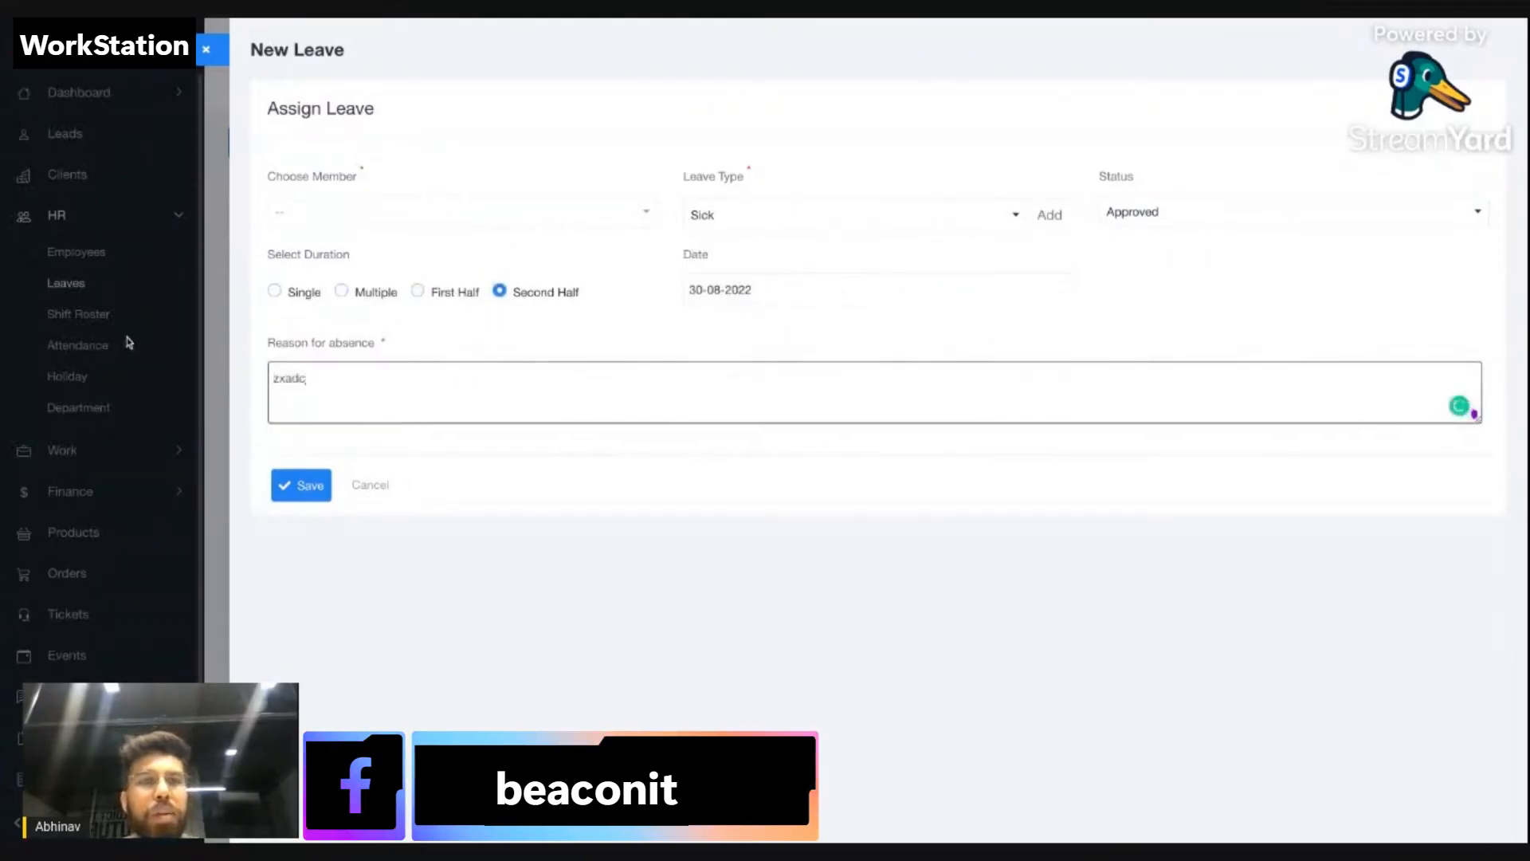
{"action": "left_click", "coordinate": [129, 342]}
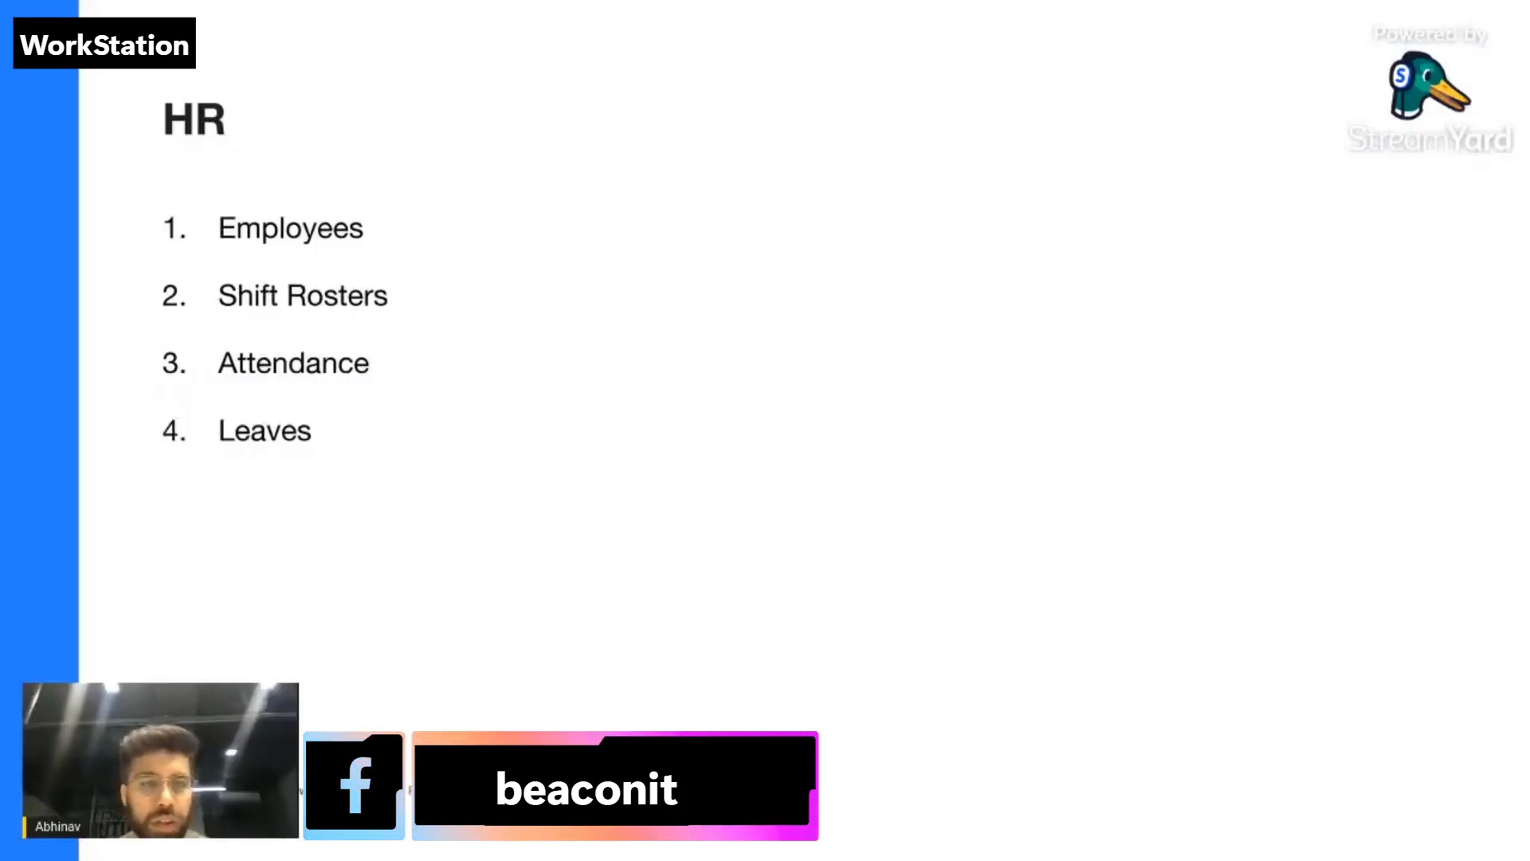
Look through the Finance section's Proposal page and its Estimates list.
{"action": "key", "text": "Right"}
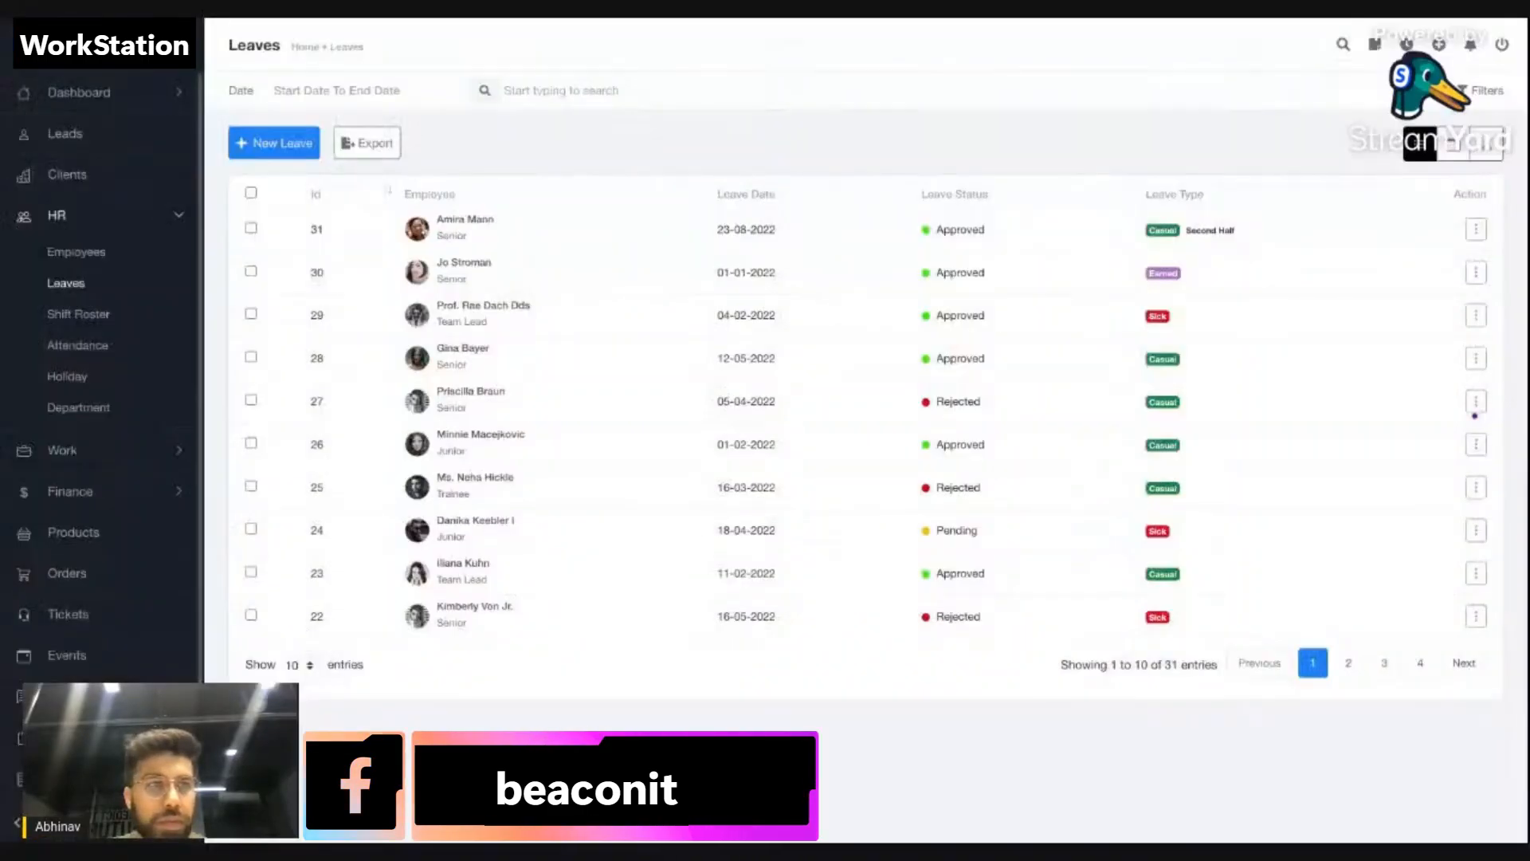
{"action": "left_click", "coordinate": [136, 489]}
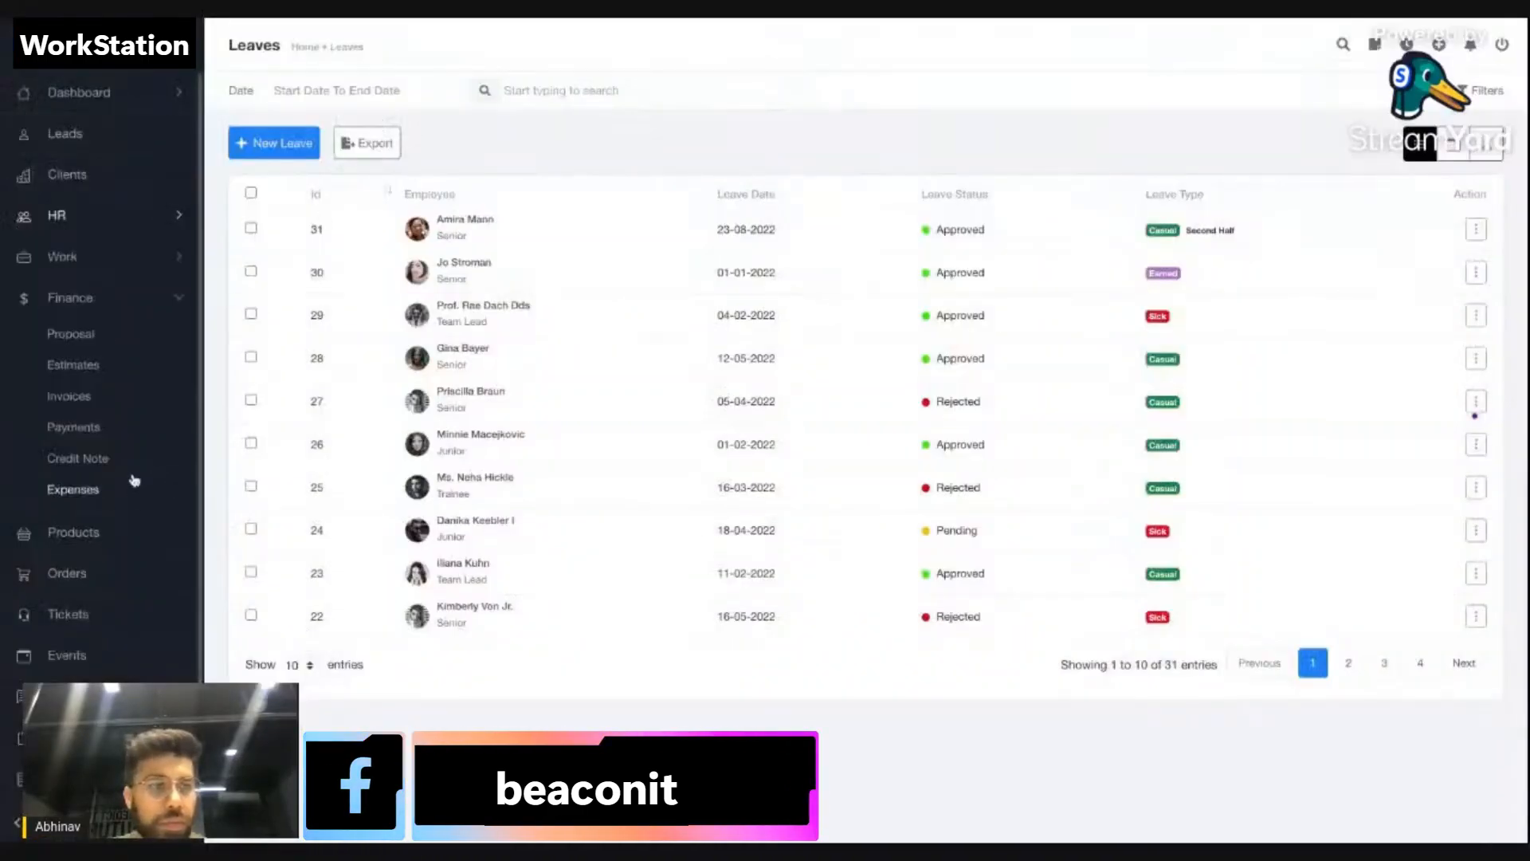
{"action": "left_click", "coordinate": [106, 344]}
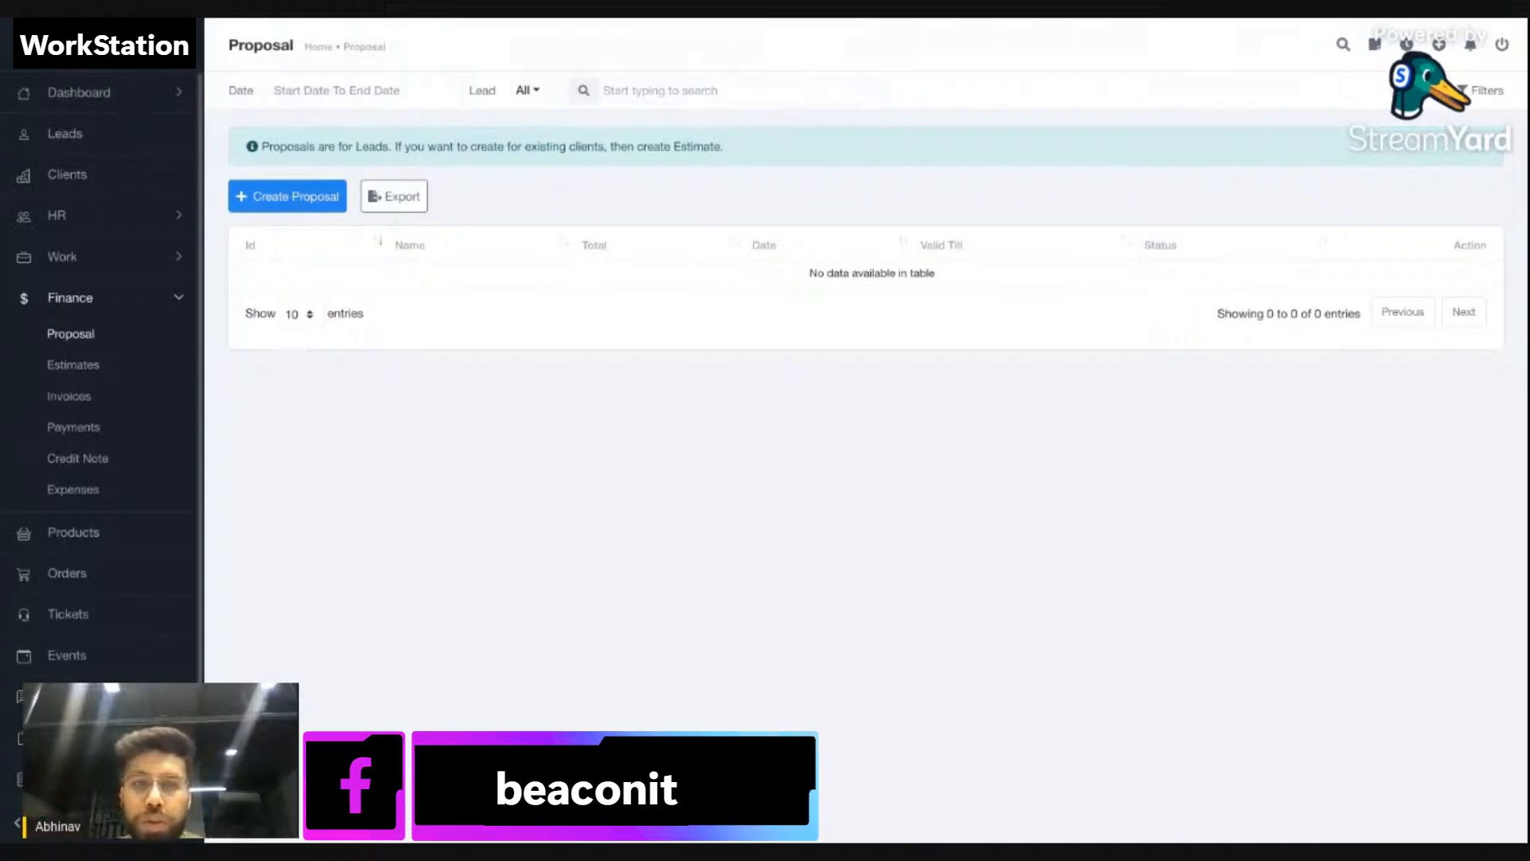
{"action": "left_click", "coordinate": [54, 365]}
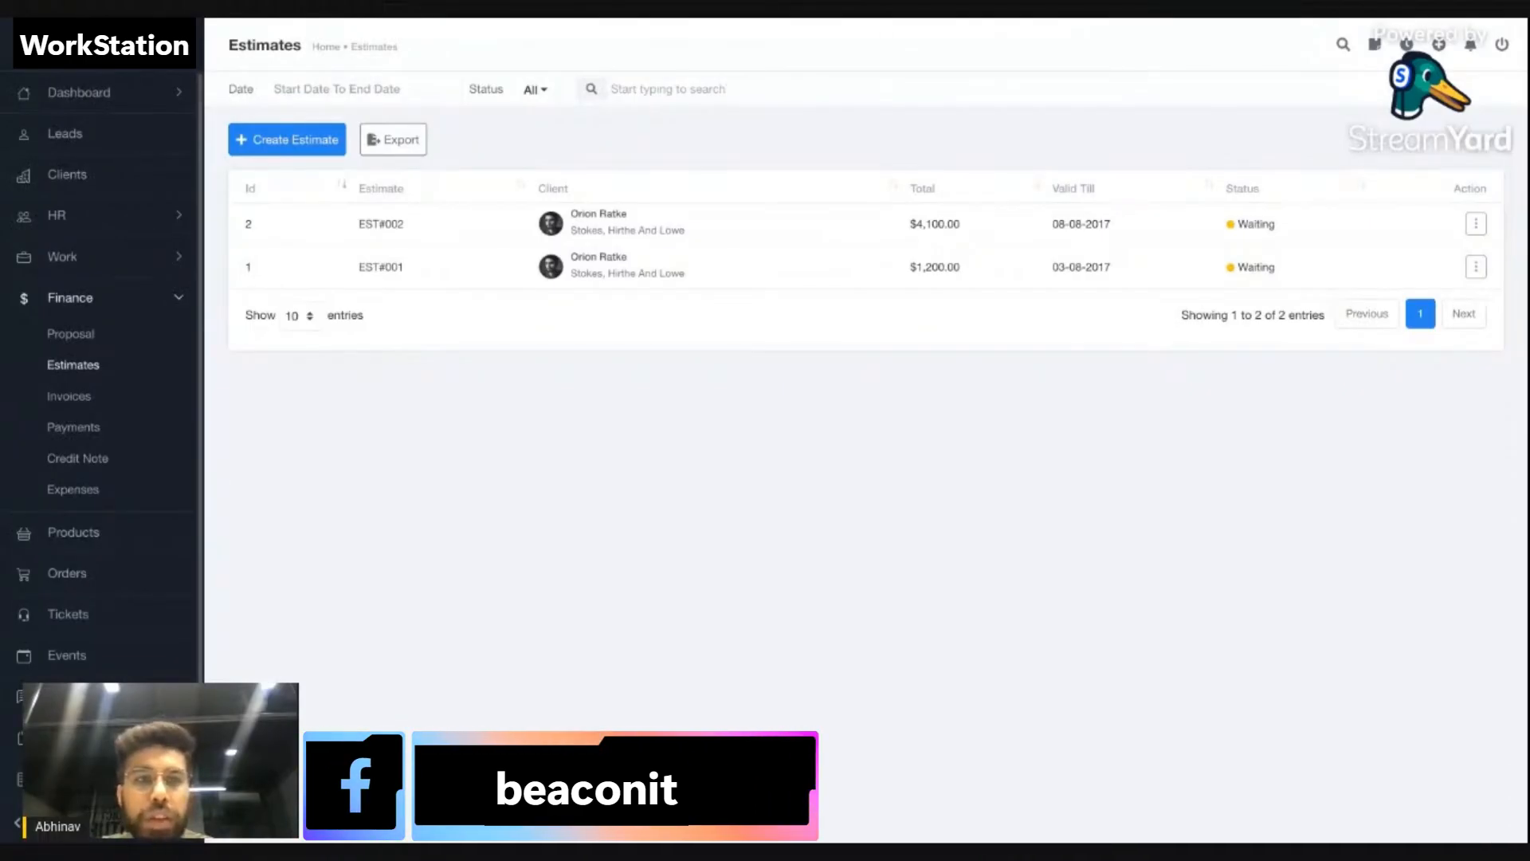
Start a new estimate, keeping its validity date, and select the second listed client.
{"action": "left_click", "coordinate": [304, 154]}
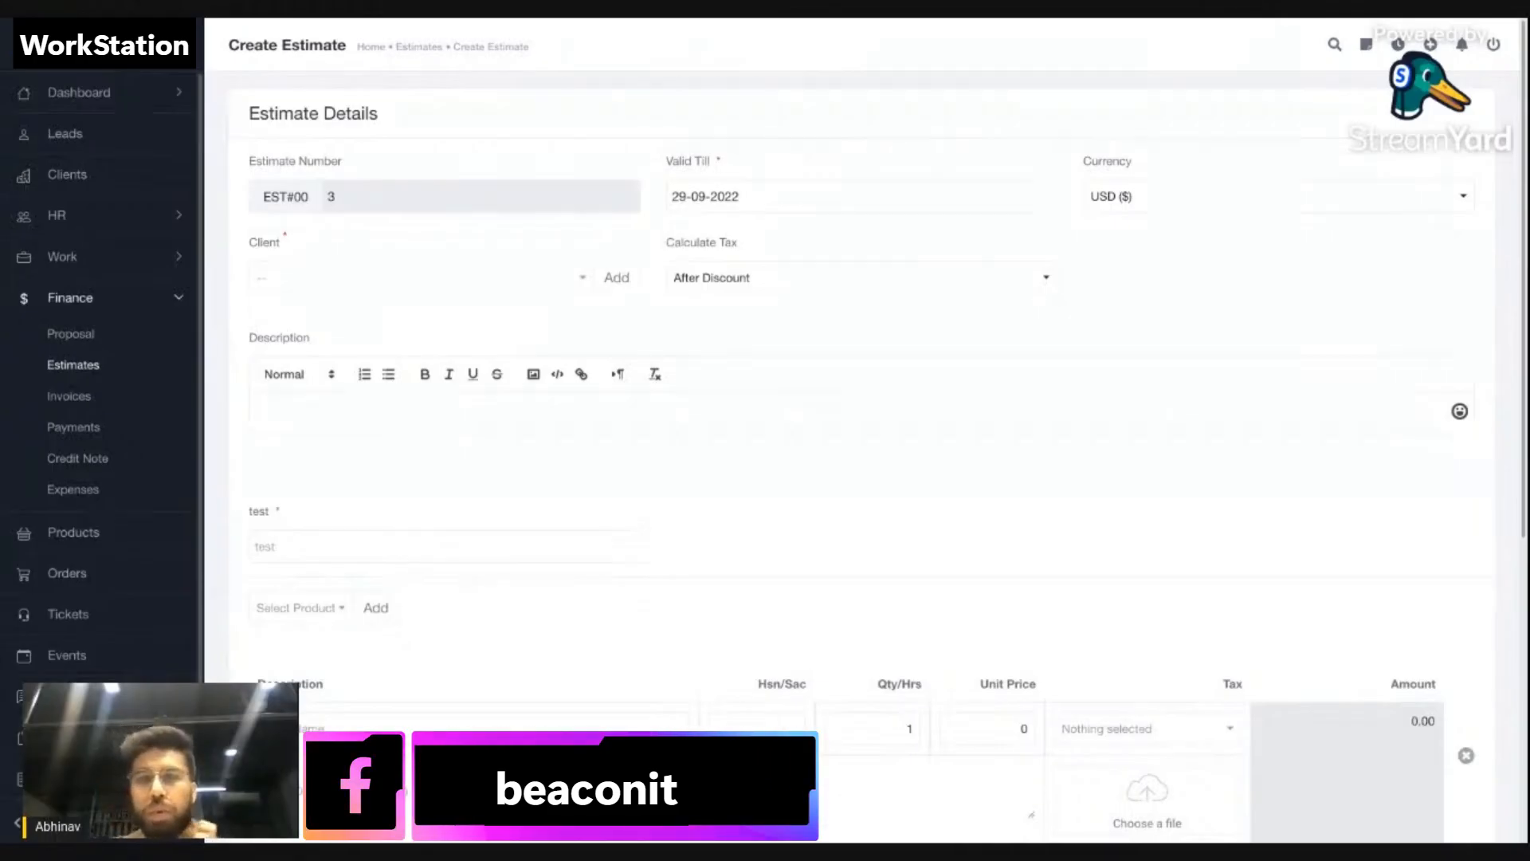
{"action": "left_click", "coordinate": [840, 197]}
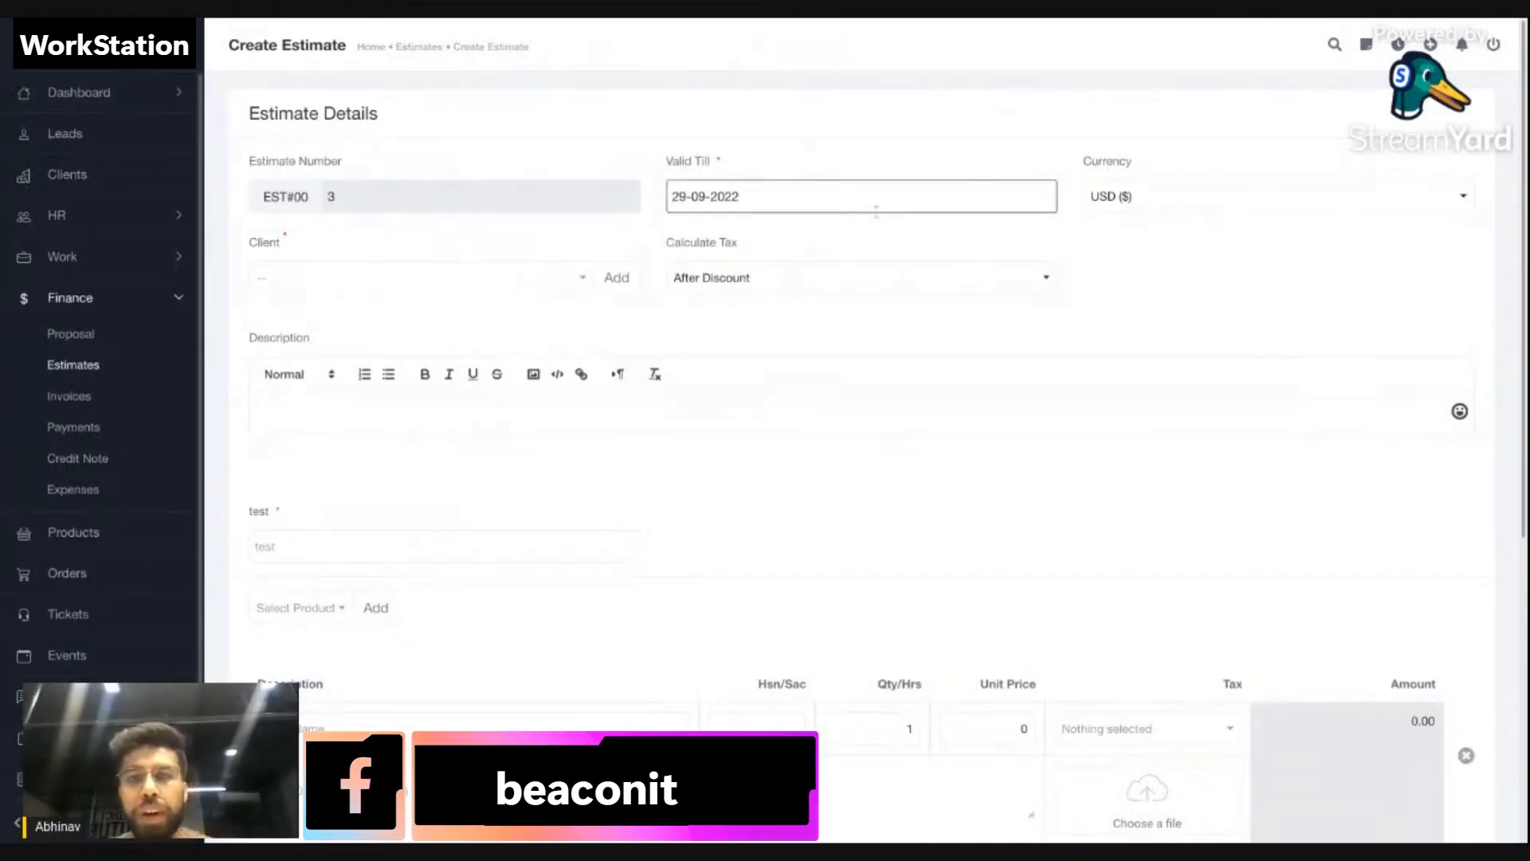
{"action": "left_click", "coordinate": [478, 299]}
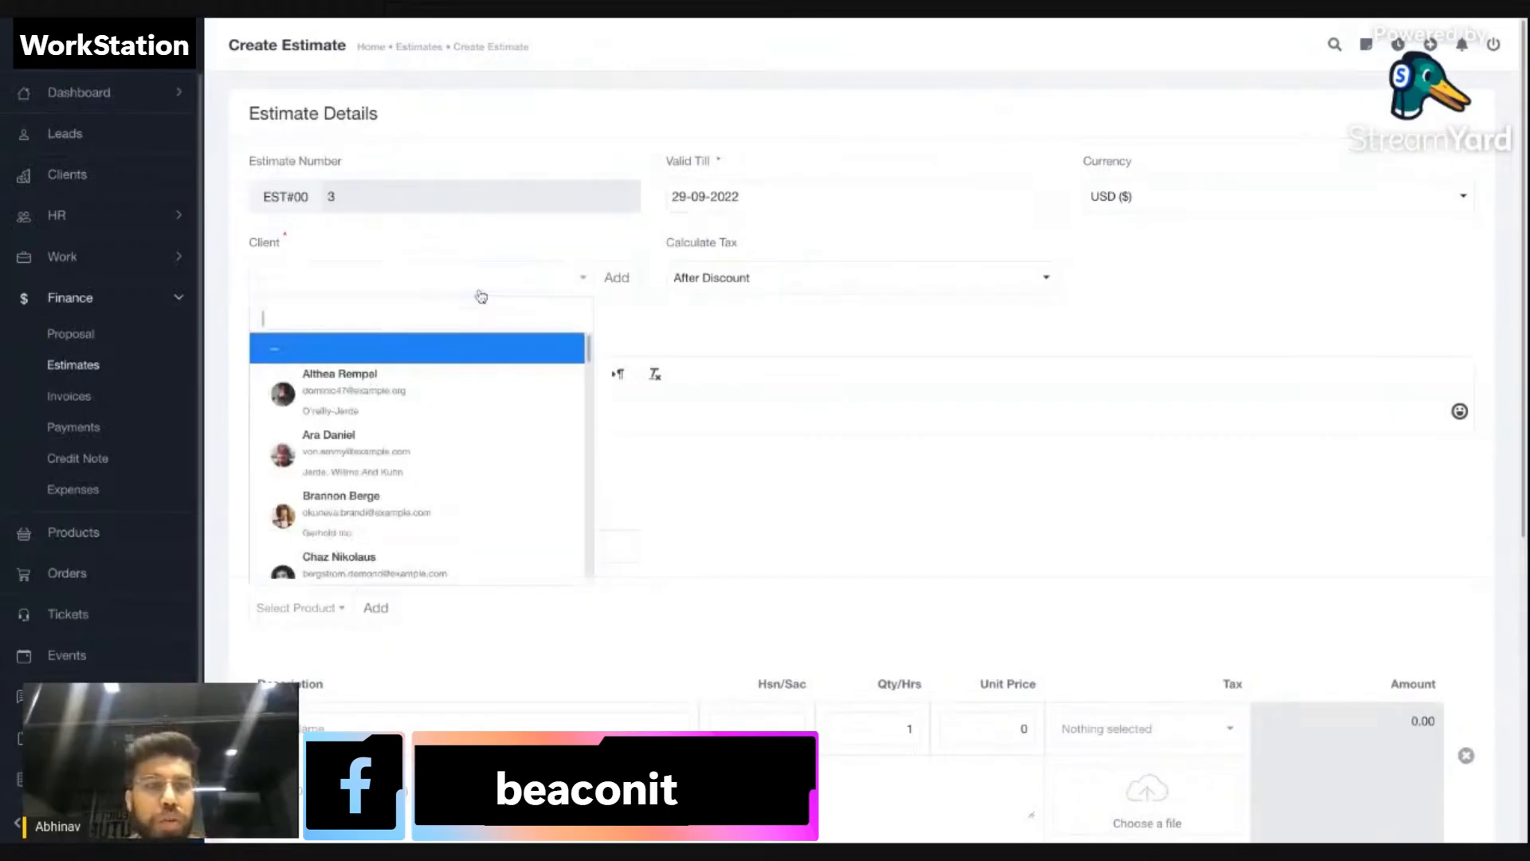
{"action": "left_click", "coordinate": [483, 445]}
{"action": "scroll", "coordinate": [558, 458], "scroll_direction": "down", "scroll_amount": 5}
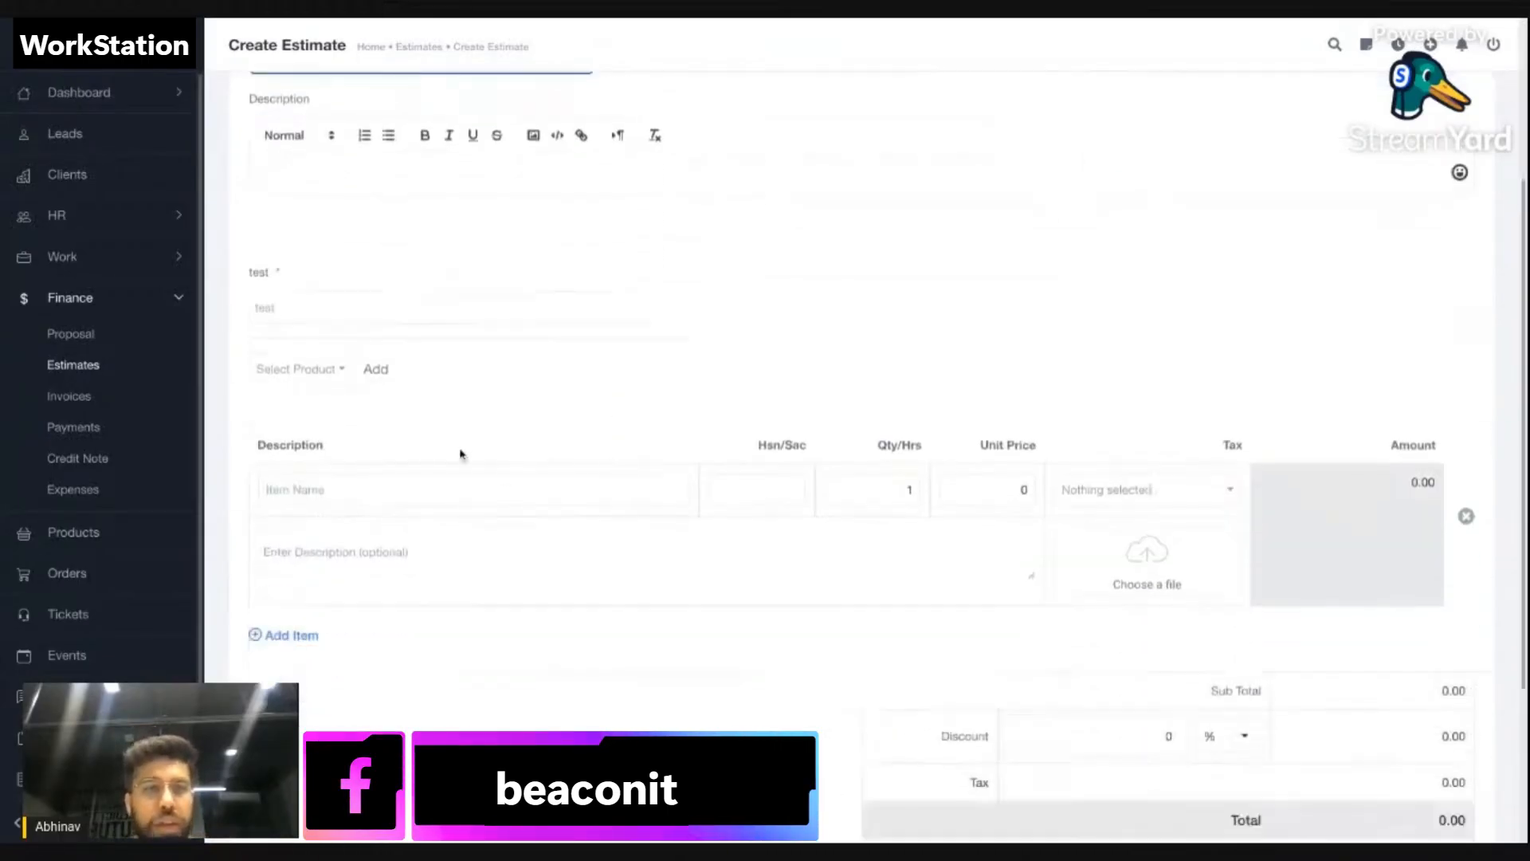
Add the Web Installation product to the estimate and remove the blank item line.
{"action": "scroll", "coordinate": [325, 298], "scroll_direction": "down", "scroll_amount": 2}
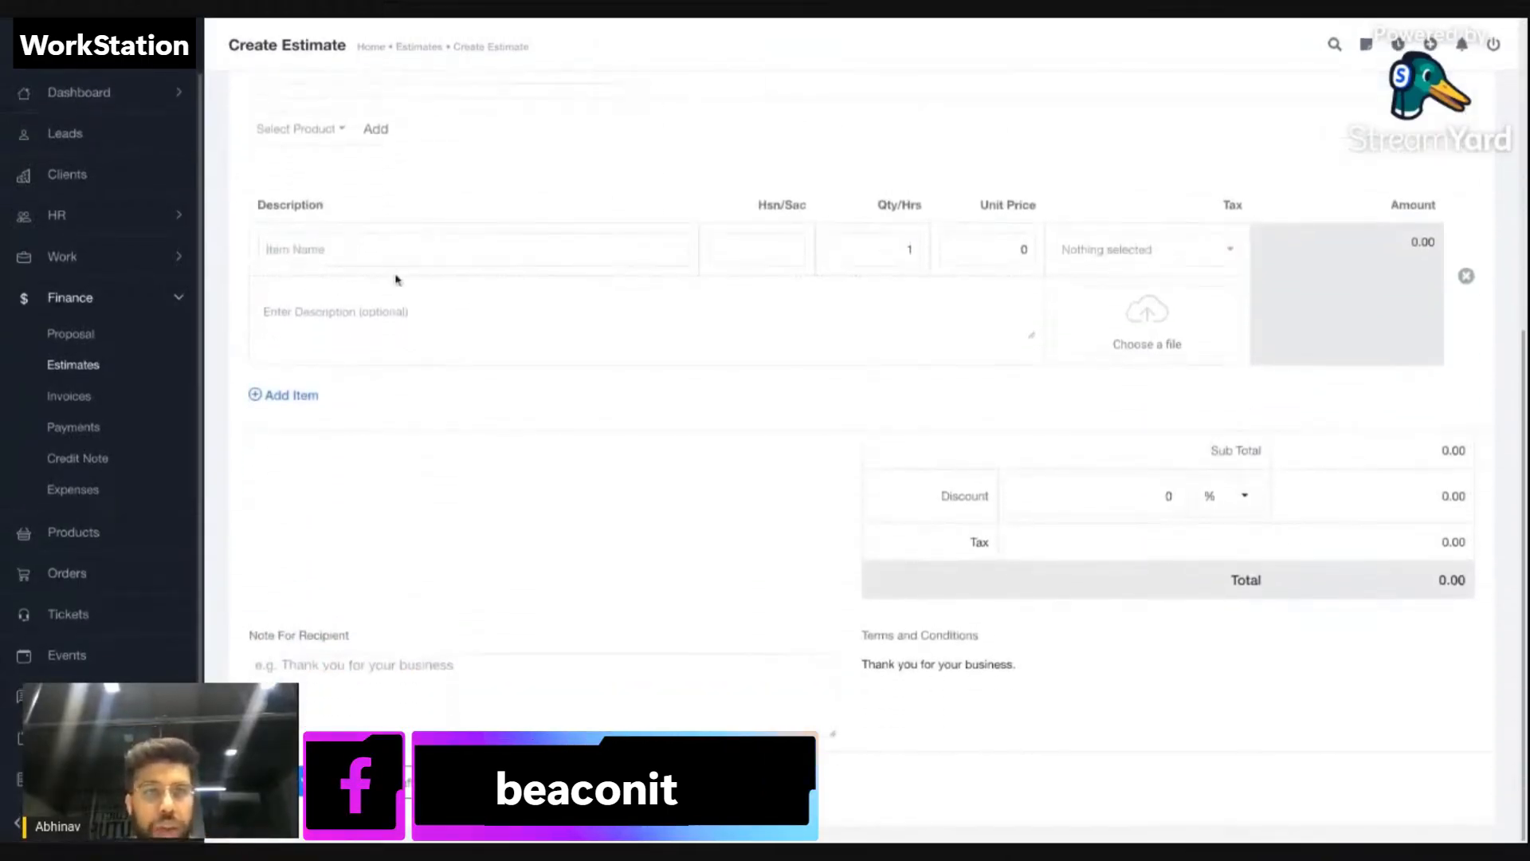
{"action": "left_click", "coordinate": [303, 128]}
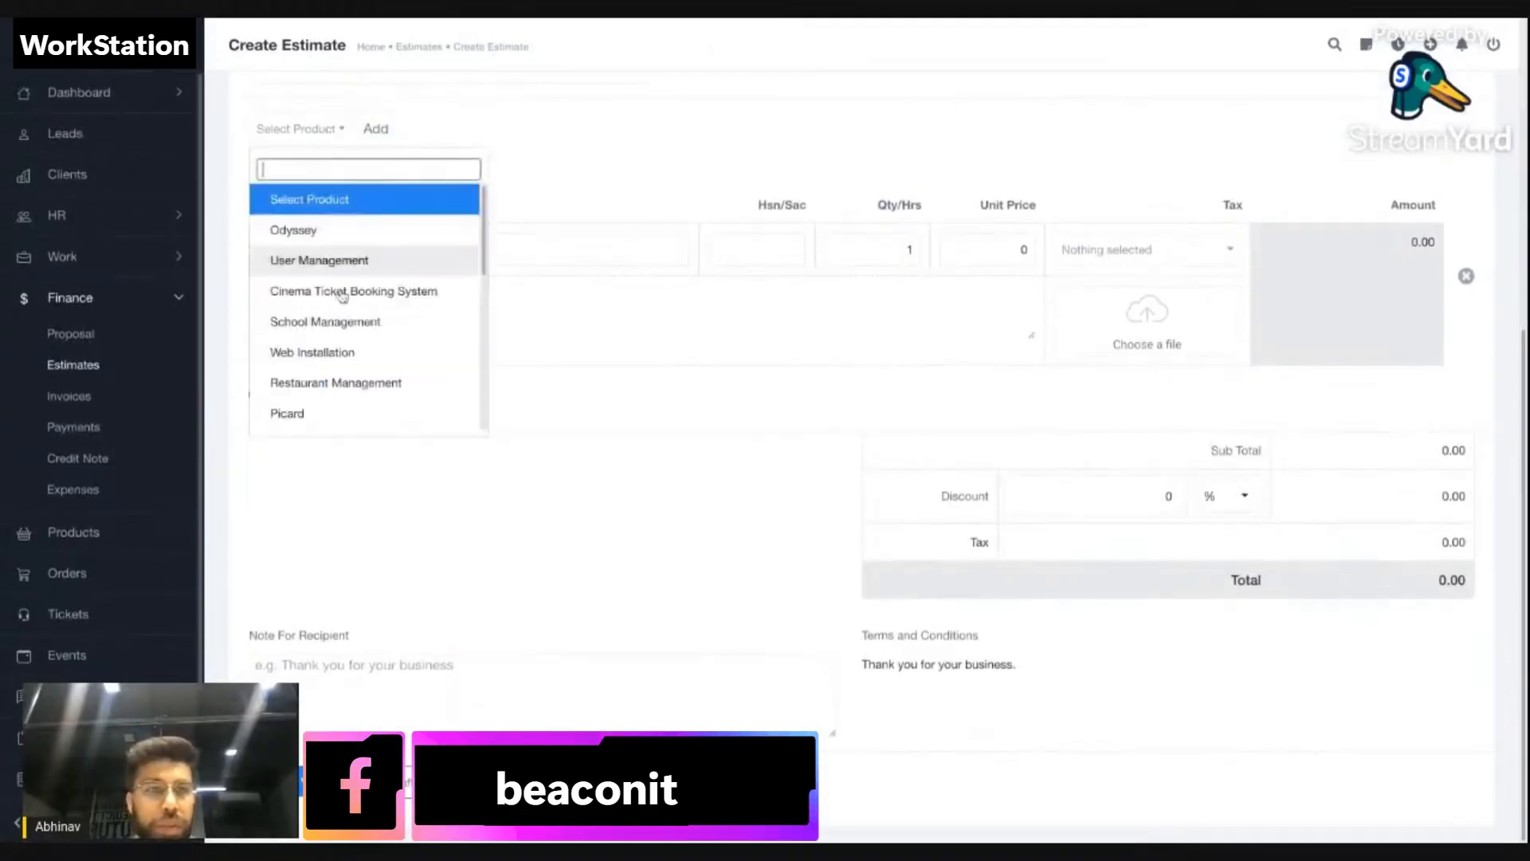
{"action": "left_click", "coordinate": [351, 356]}
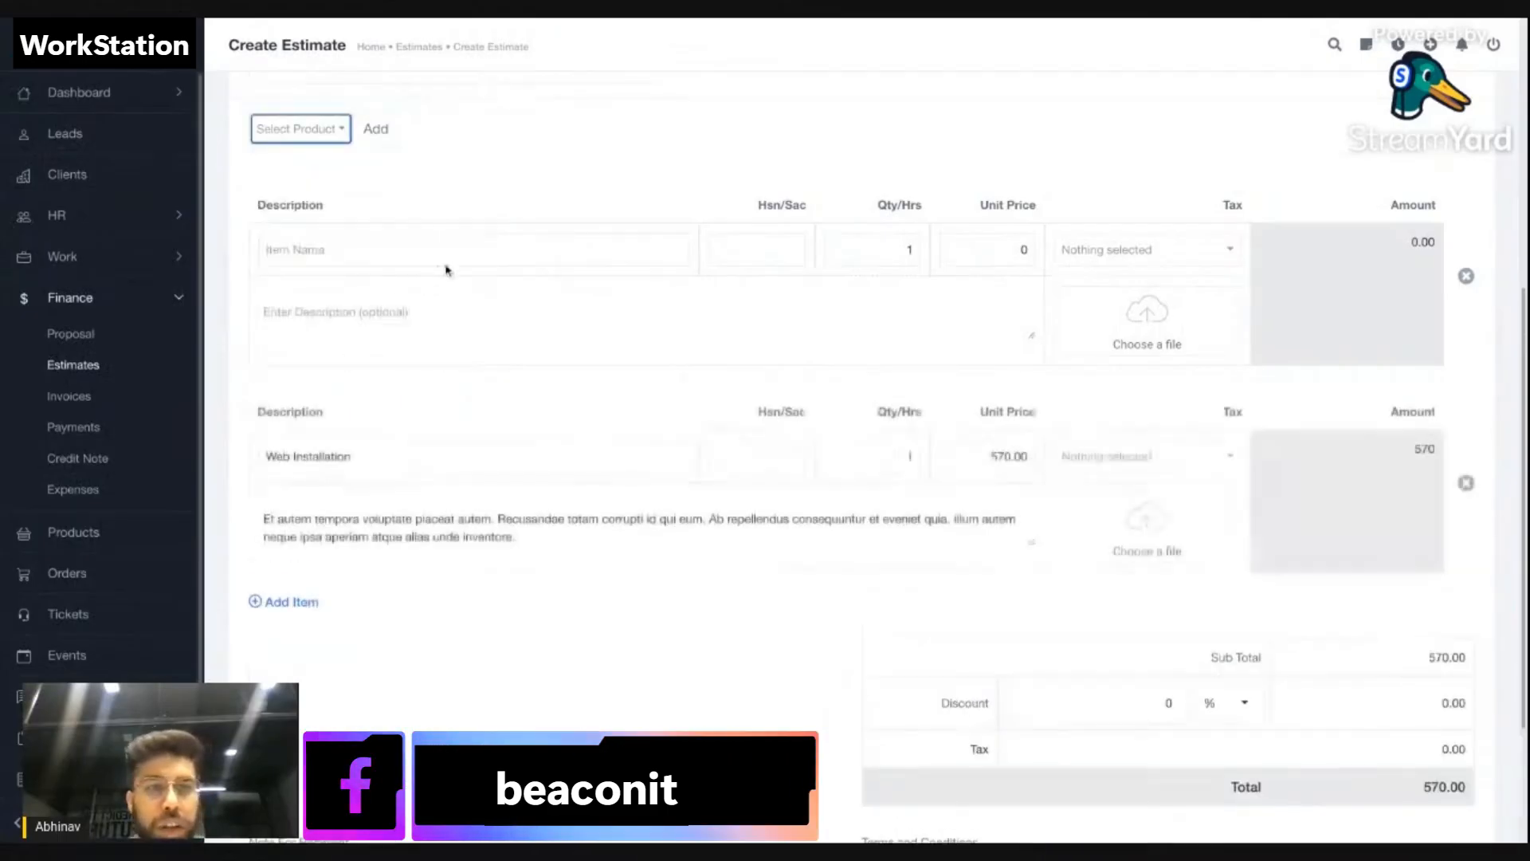
{"action": "left_click", "coordinate": [1467, 277]}
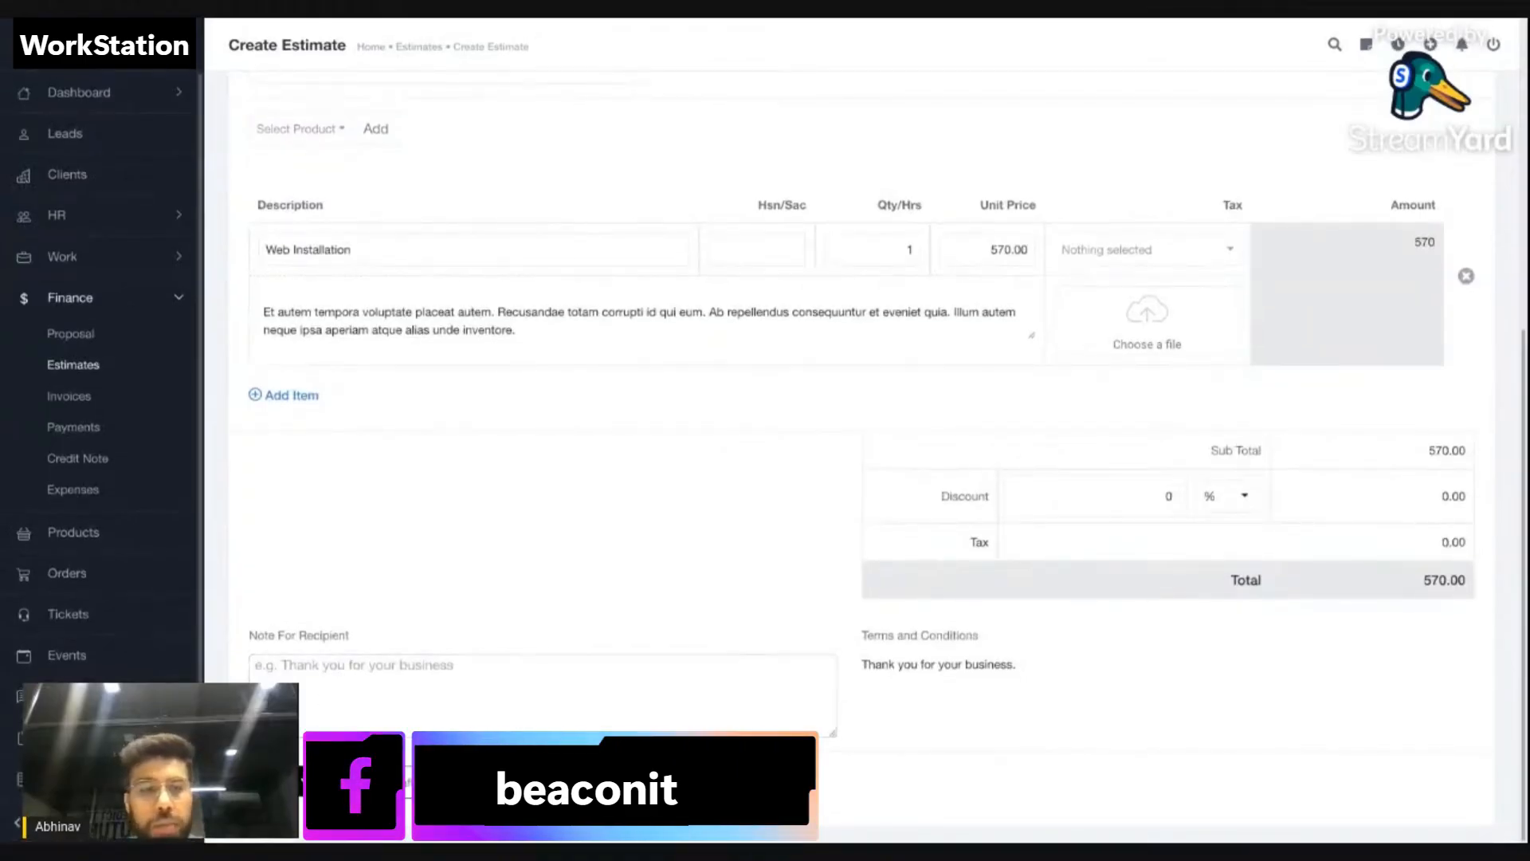
Leave the unsaved estimate and open EST#002 from the Estimates list to review its items.
{"action": "left_click", "coordinate": [86, 373]}
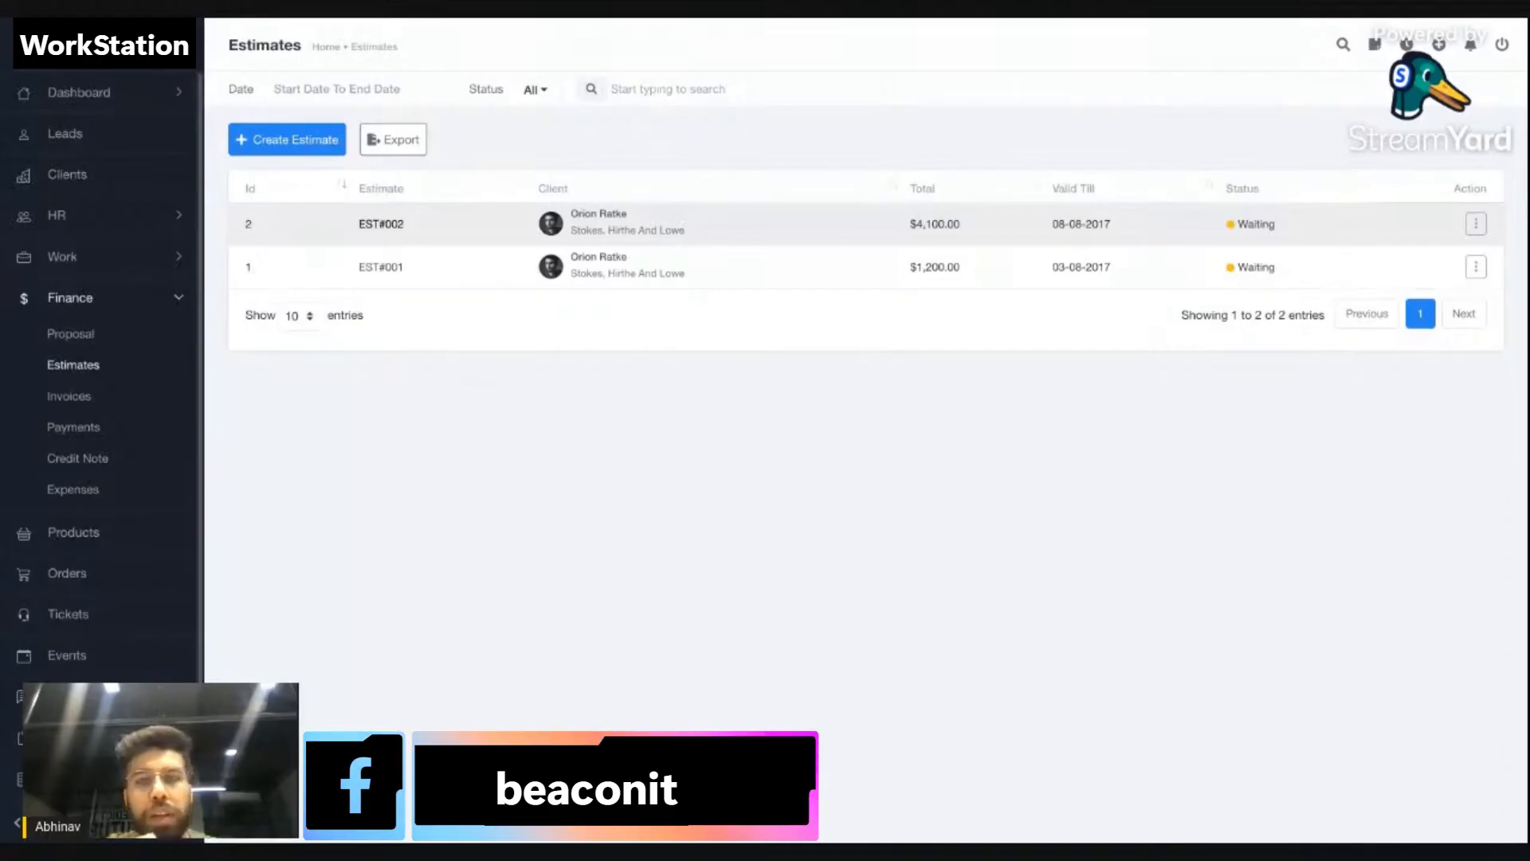
{"action": "left_click", "coordinate": [381, 224]}
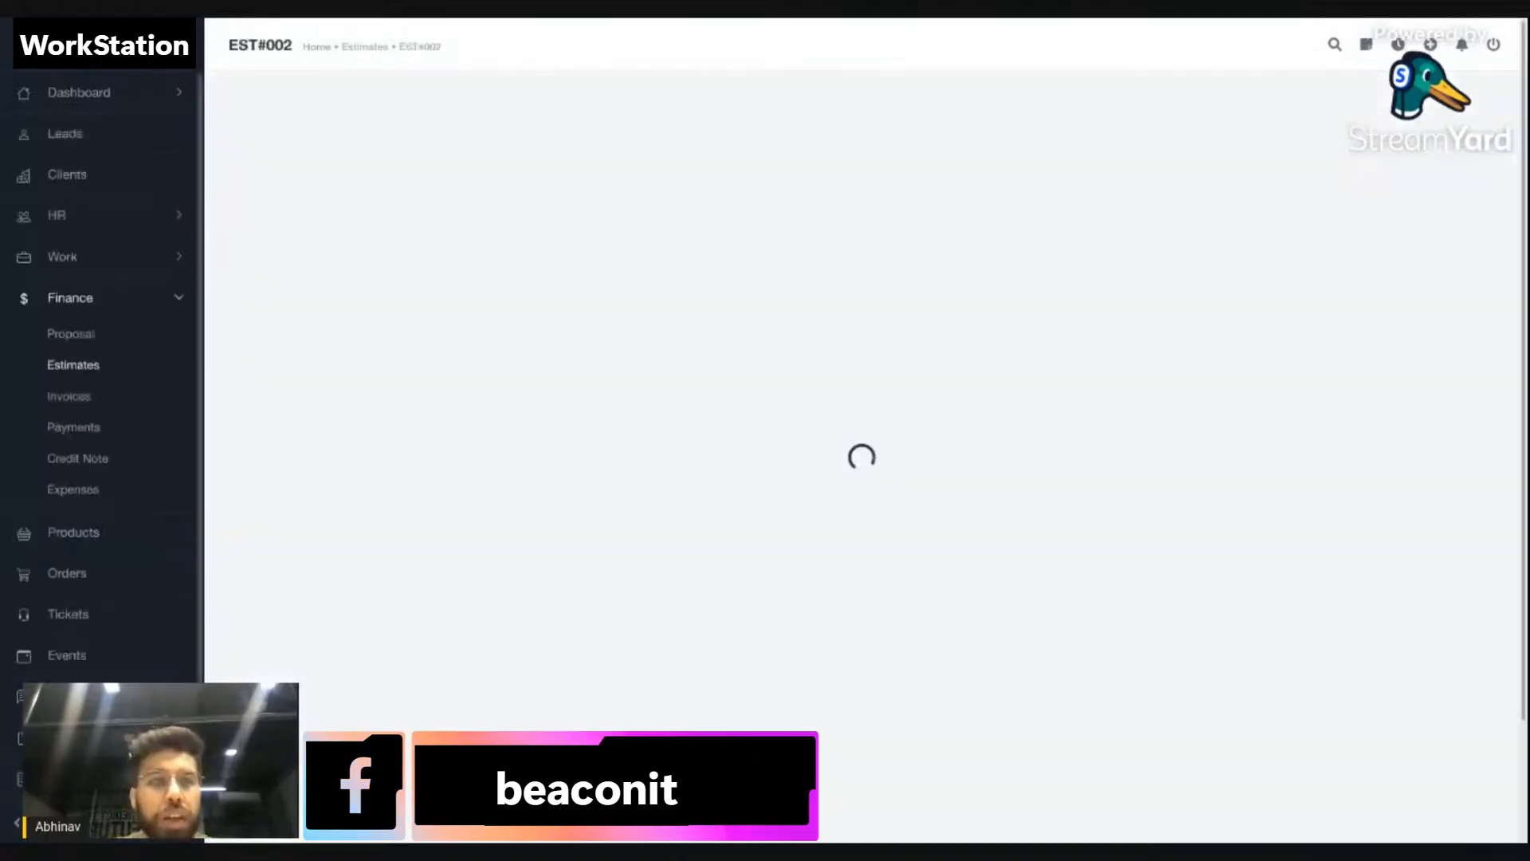
{"action": "scroll", "coordinate": [865, 446], "scroll_direction": "down", "scroll_amount": 3}
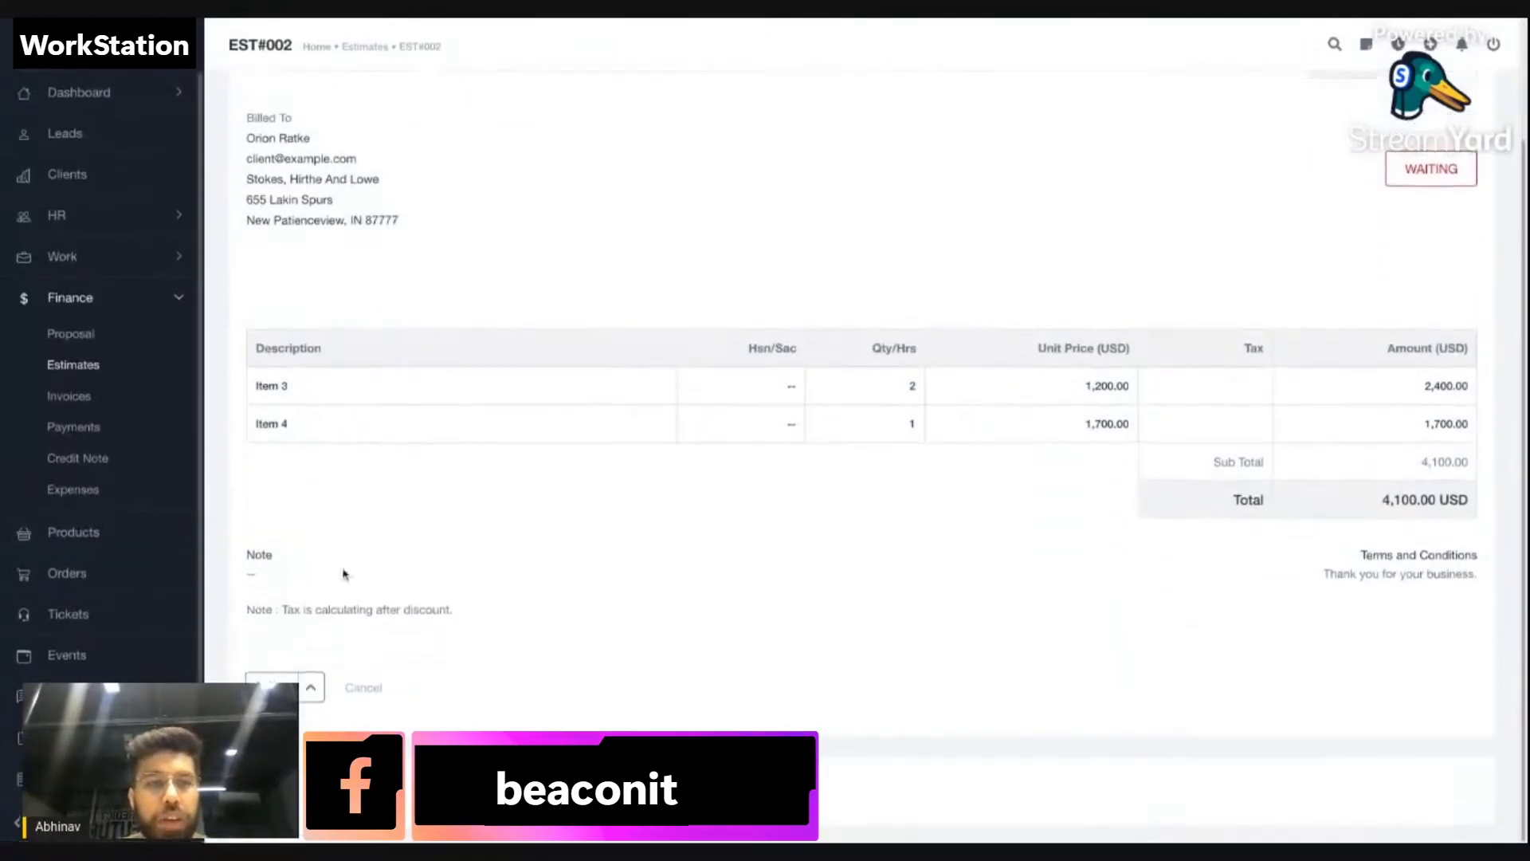
{"action": "left_click", "coordinate": [272, 681]}
{"action": "left_click", "coordinate": [505, 599]}
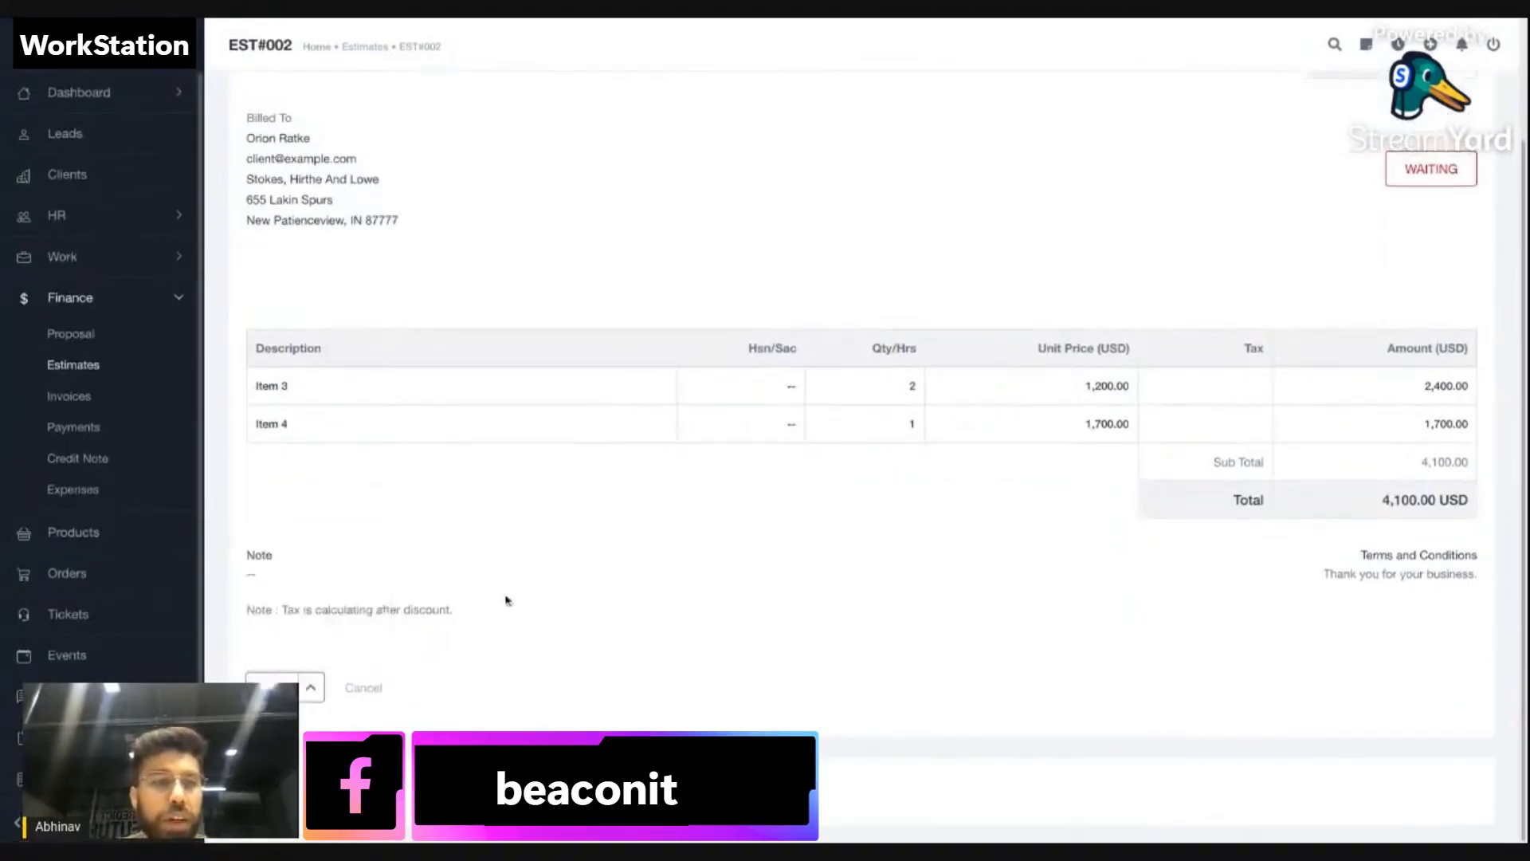
Reopen EST#002 from the Estimates list, review its details and display the actions available for it.
{"action": "left_click", "coordinate": [83, 369]}
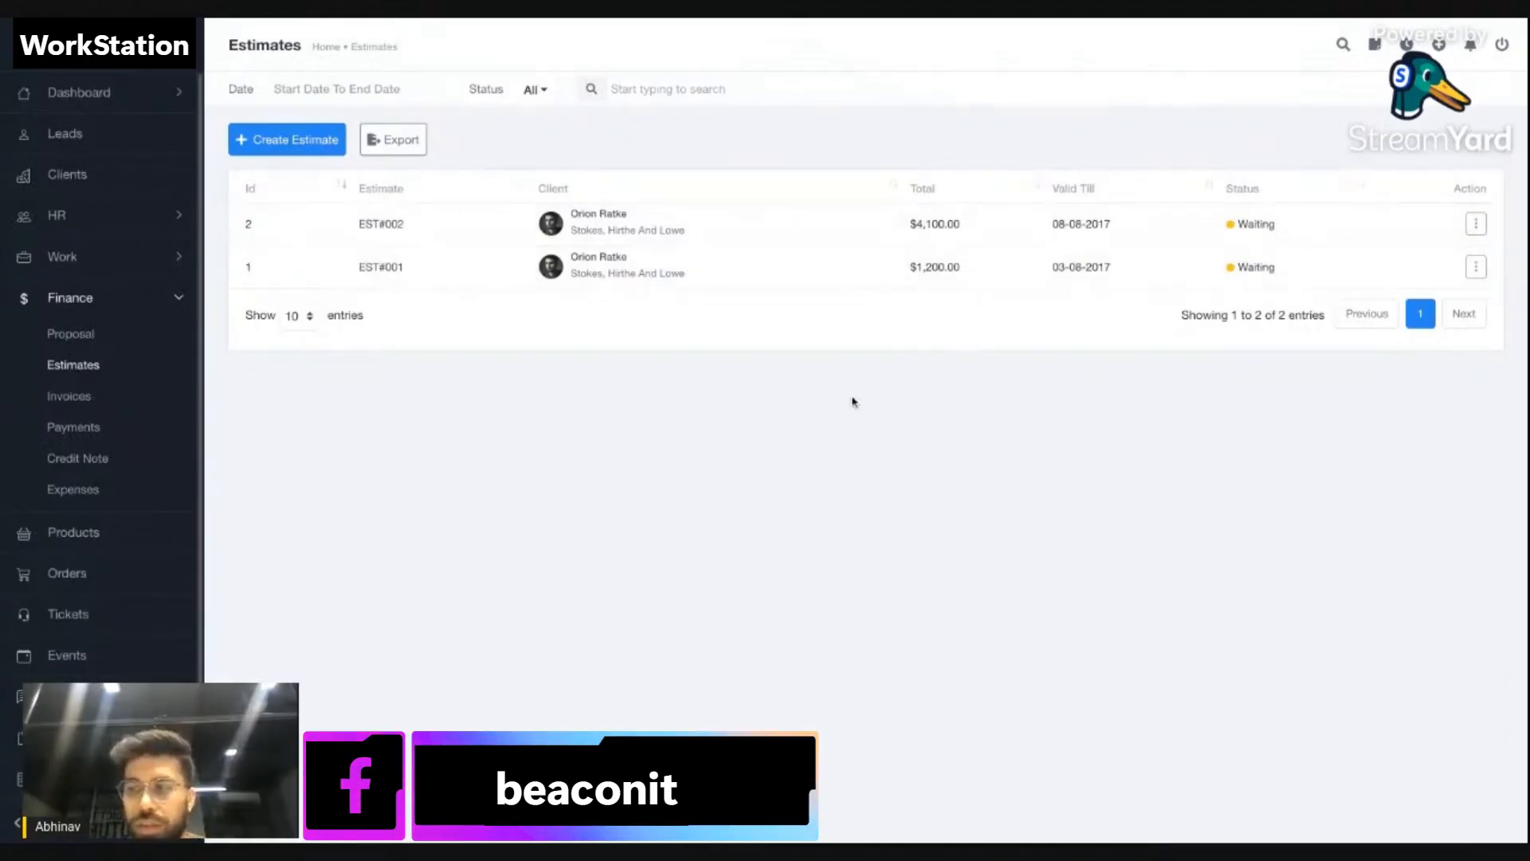
{"action": "double_click", "coordinate": [382, 223]}
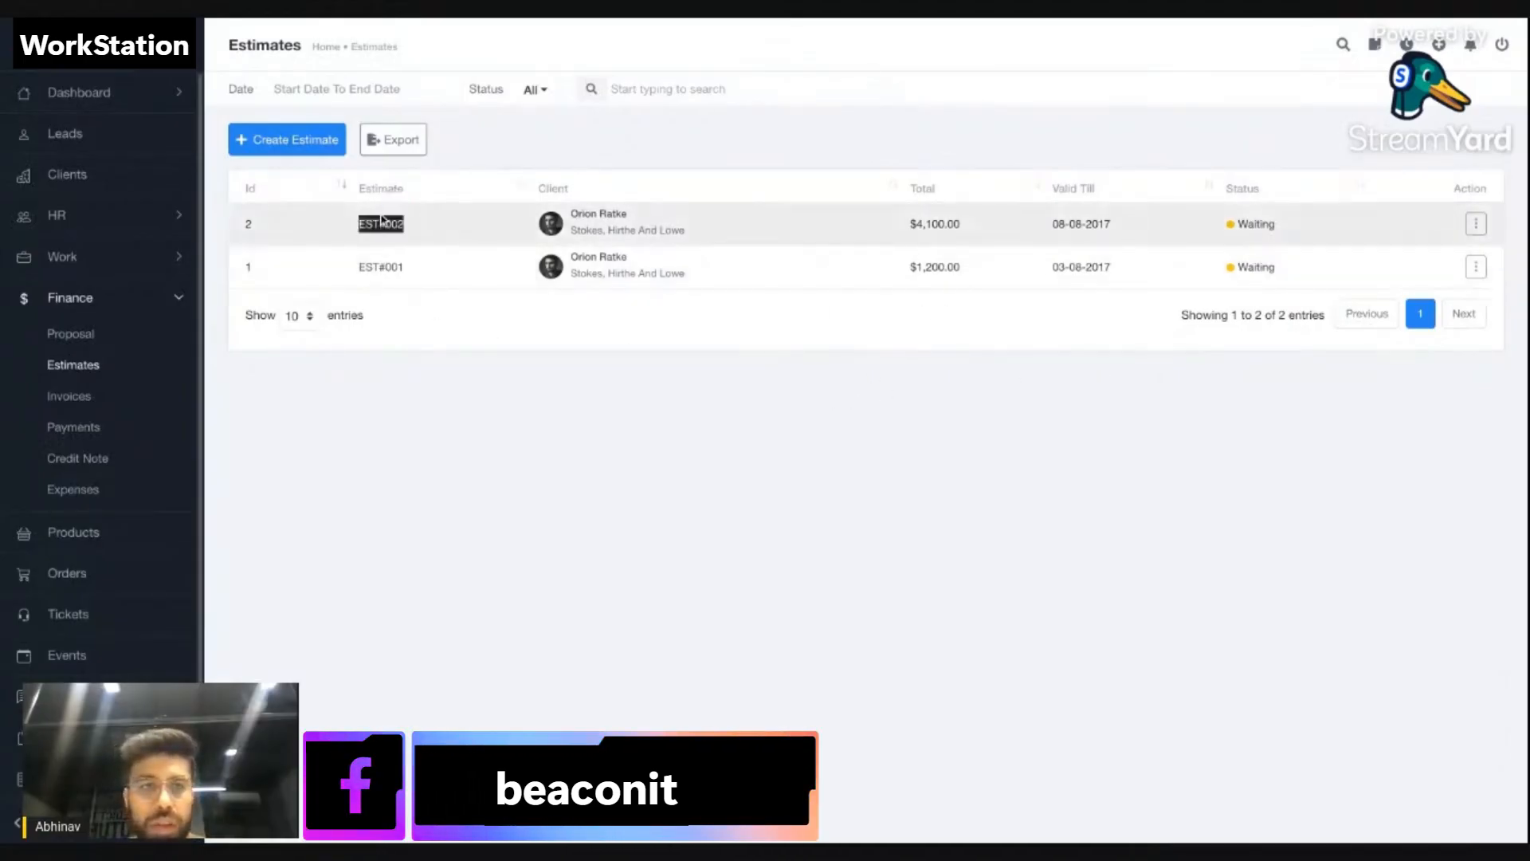
{"action": "left_click", "coordinate": [383, 224]}
{"action": "left_click", "coordinate": [383, 224]}
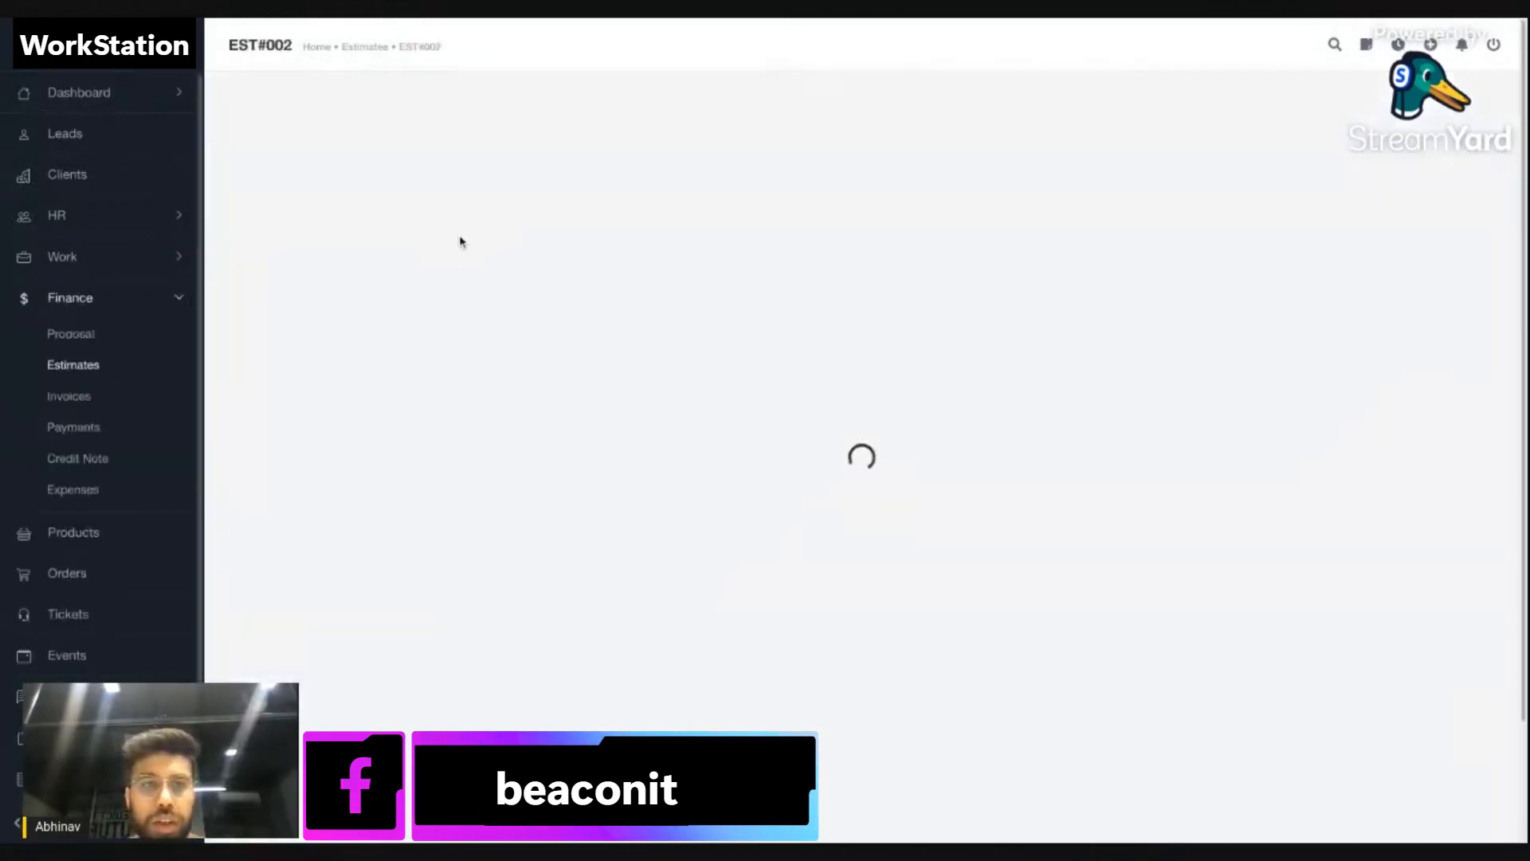
{"action": "scroll", "coordinate": [462, 239], "scroll_direction": "down", "scroll_amount": 2}
{"action": "scroll", "coordinate": [465, 240], "scroll_direction": "down", "scroll_amount": 1}
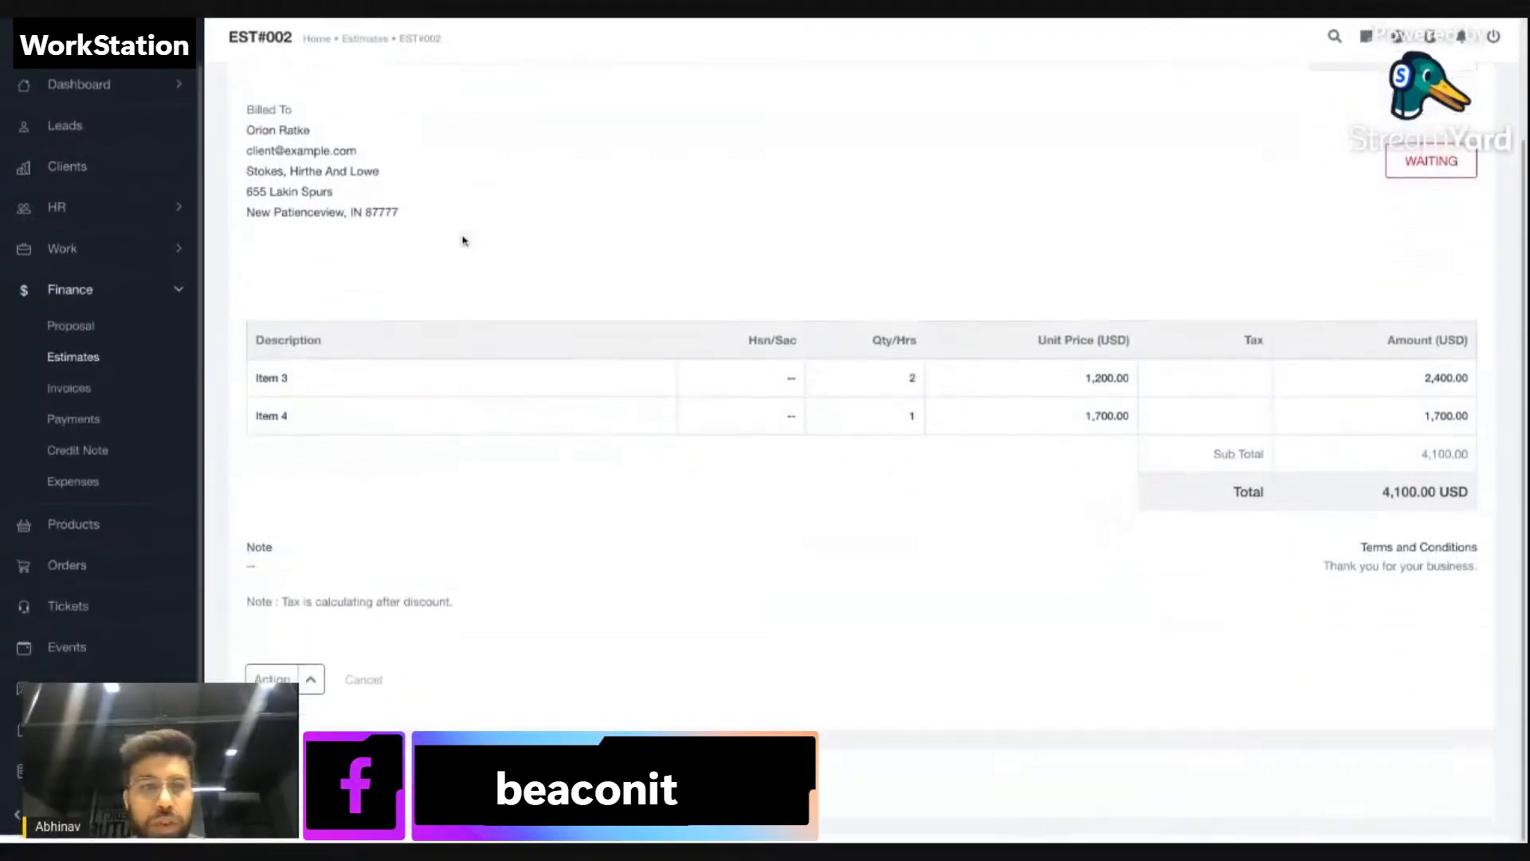
{"action": "scroll", "coordinate": [329, 688], "scroll_direction": "up", "scroll_amount": 1}
{"action": "scroll", "coordinate": [298, 737], "scroll_direction": "down", "scroll_amount": 1}
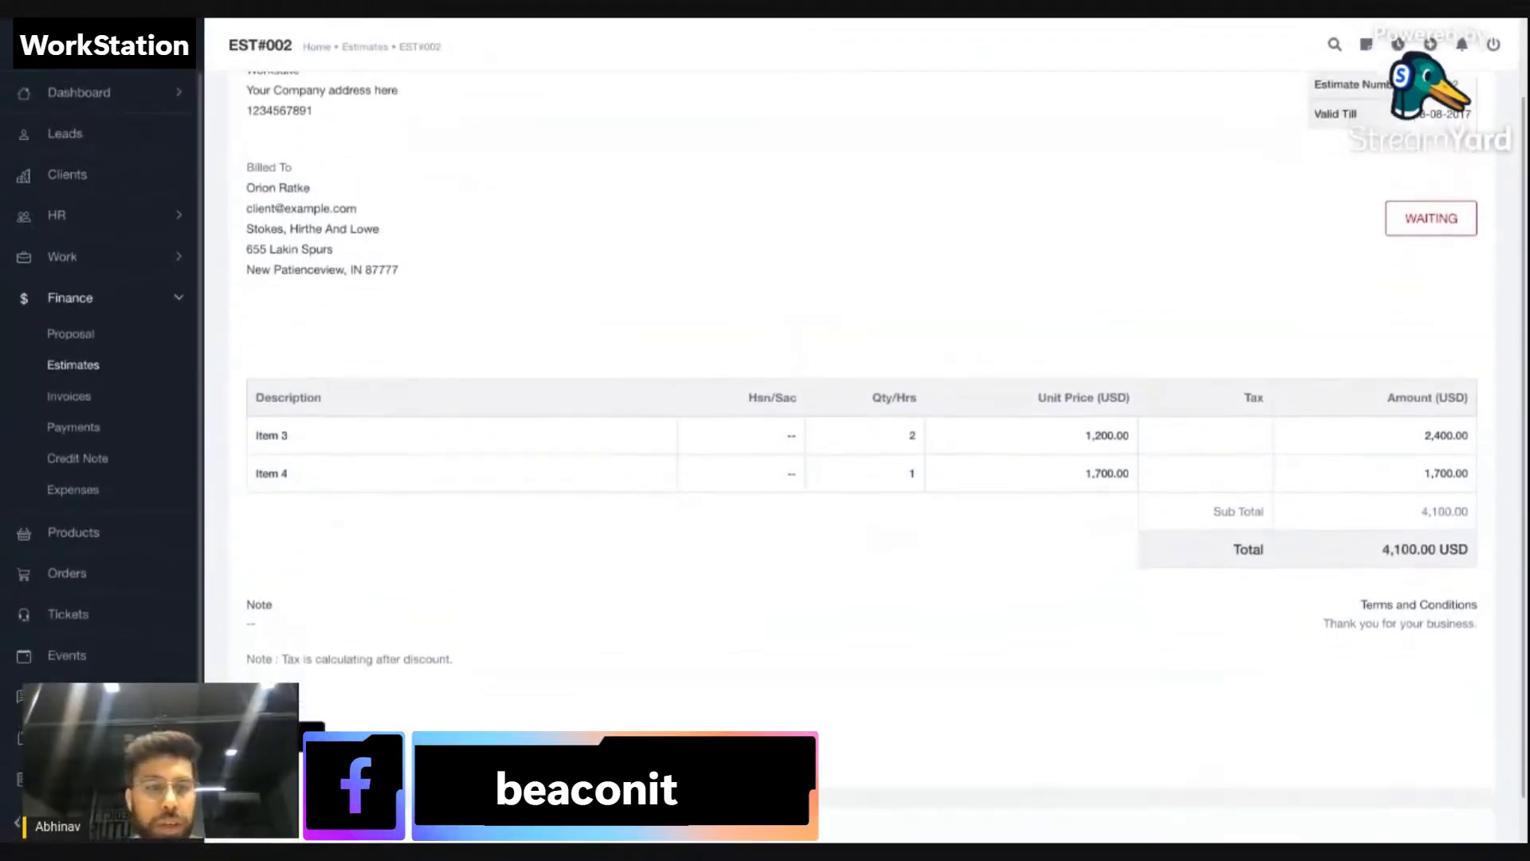
{"action": "left_click", "coordinate": [296, 736]}
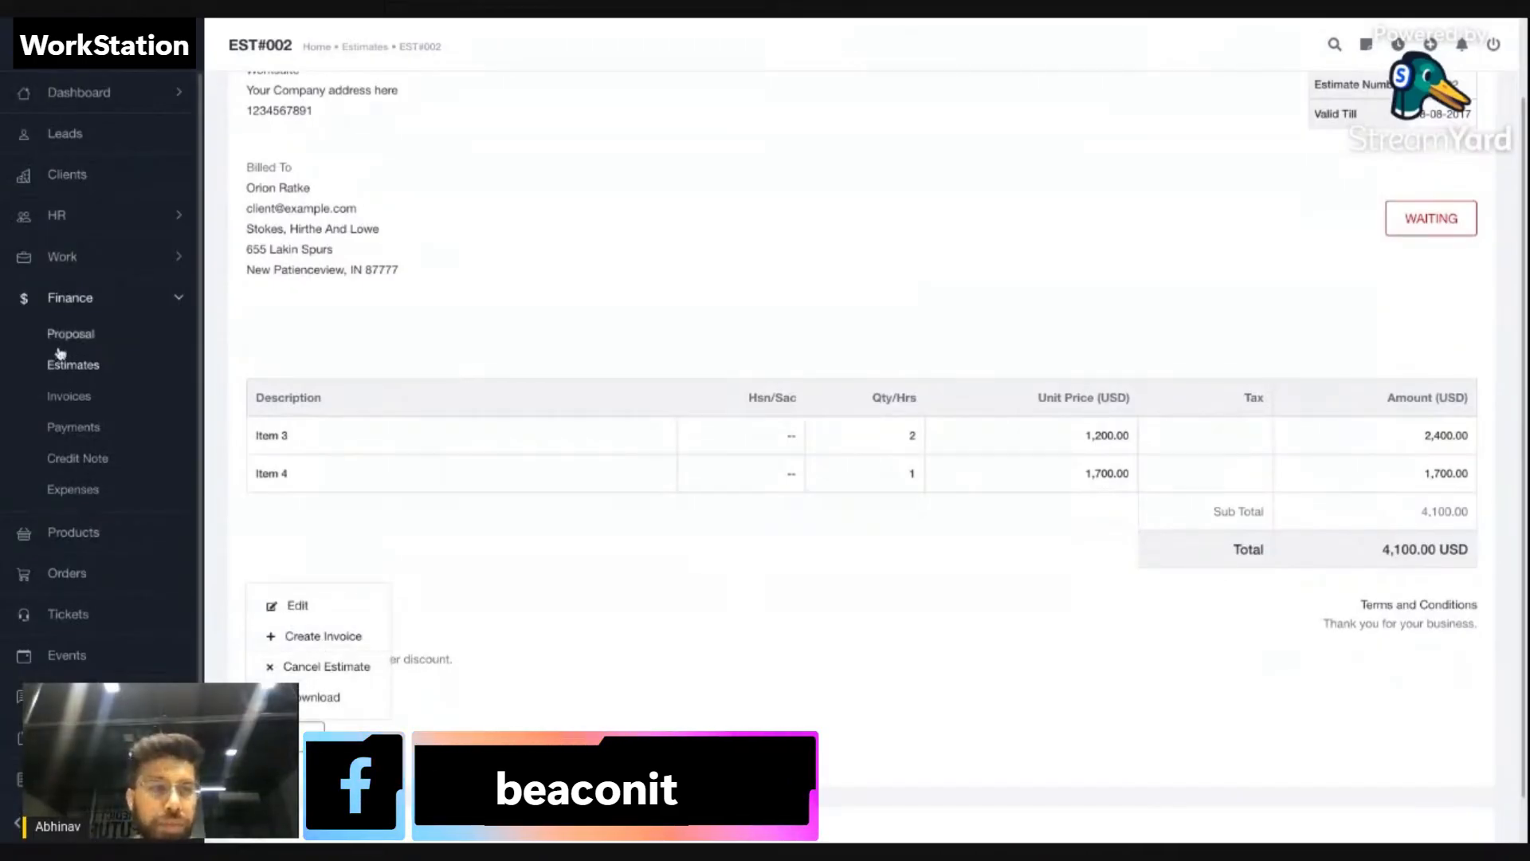
Start a new invoice from the Invoices list, selecting the second listed client and the Cli-twitter project.
{"action": "left_click", "coordinate": [78, 396]}
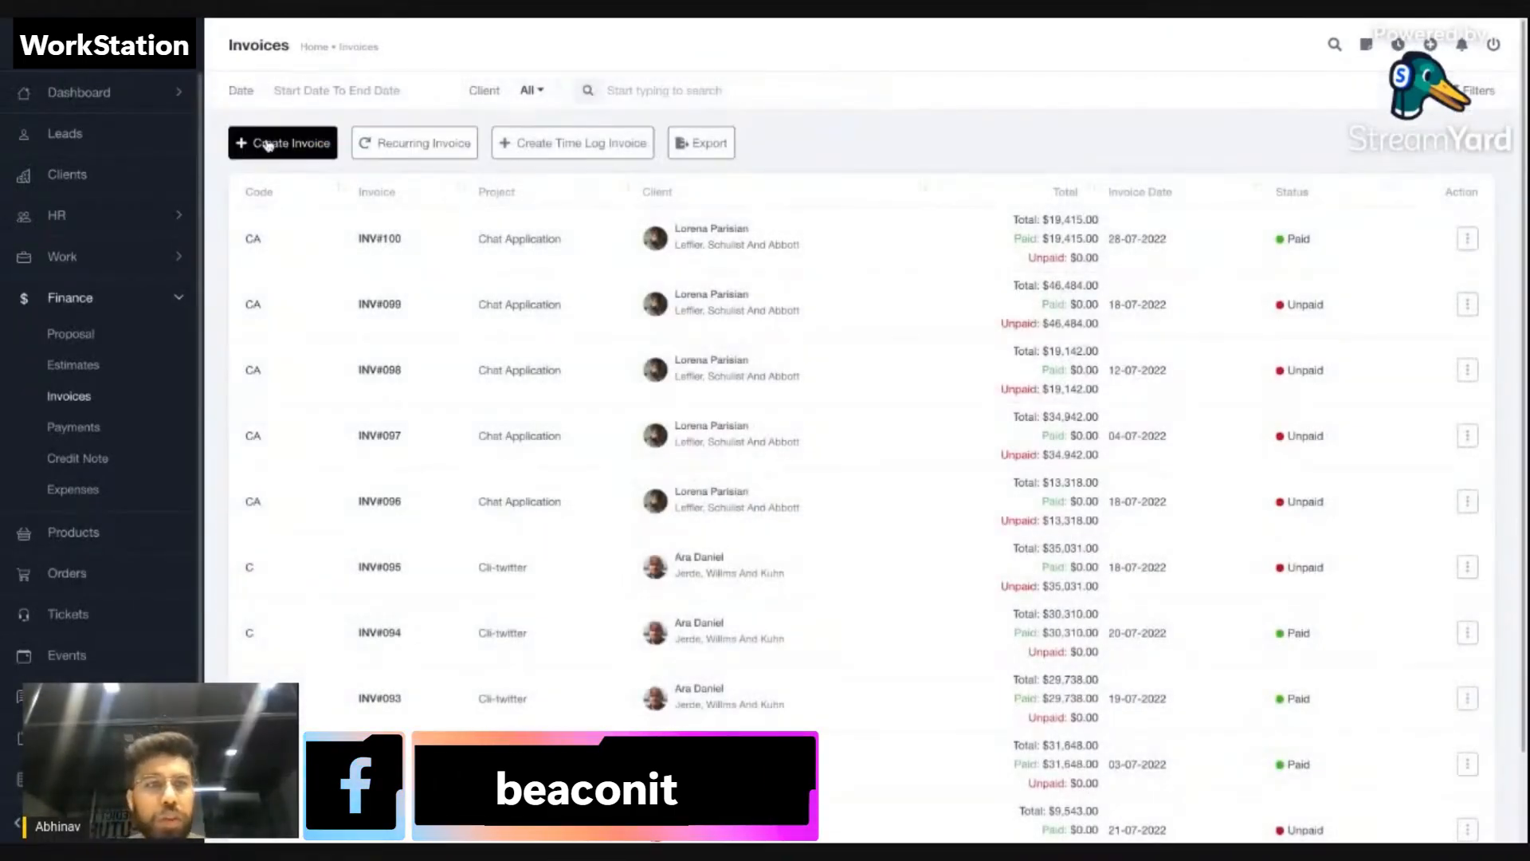
{"action": "left_click", "coordinate": [269, 144]}
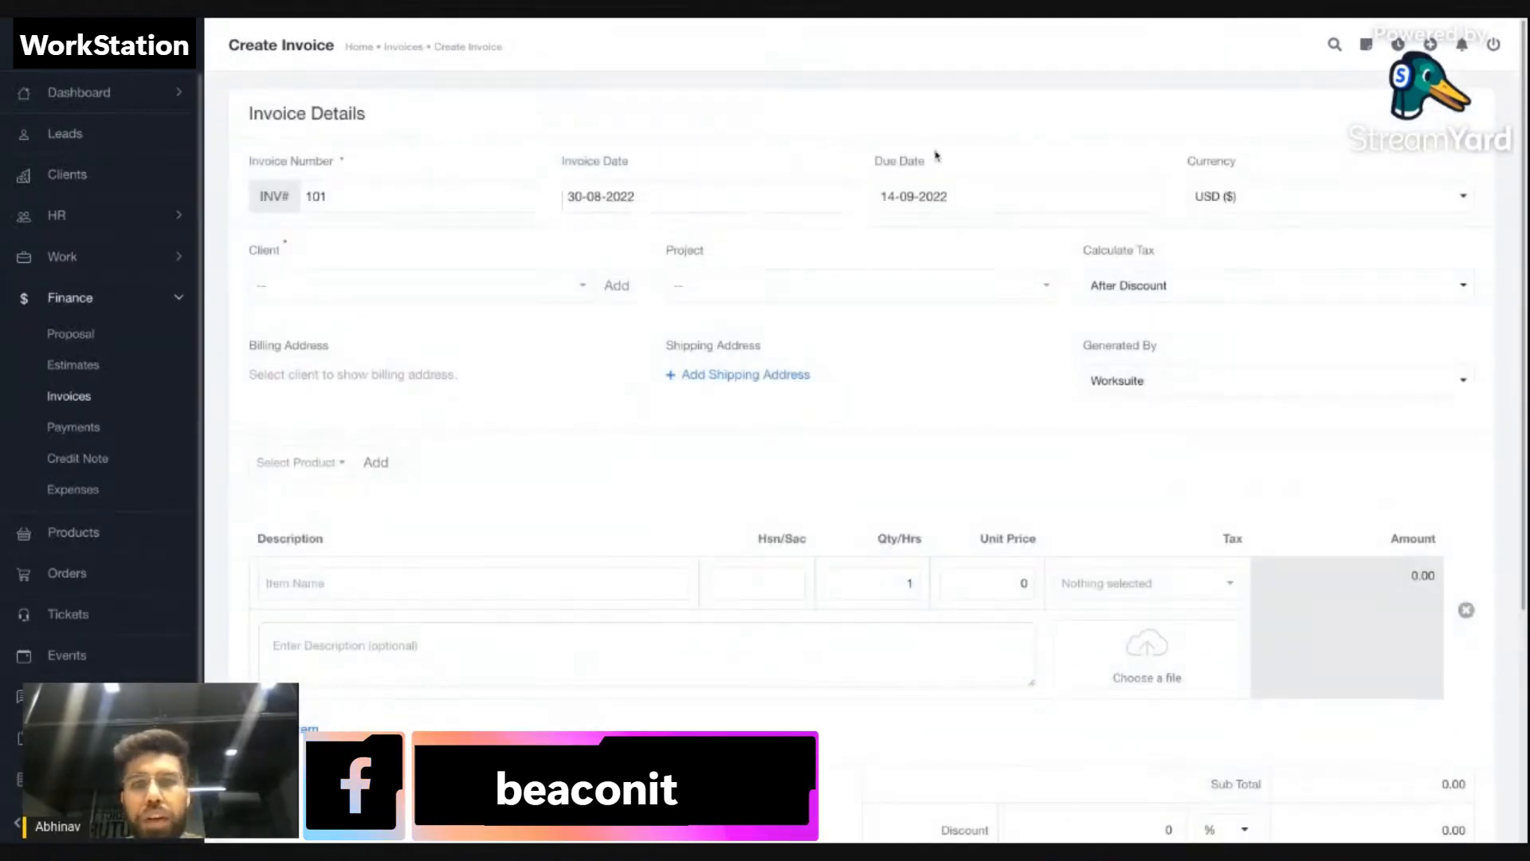
{"action": "left_click", "coordinate": [508, 289]}
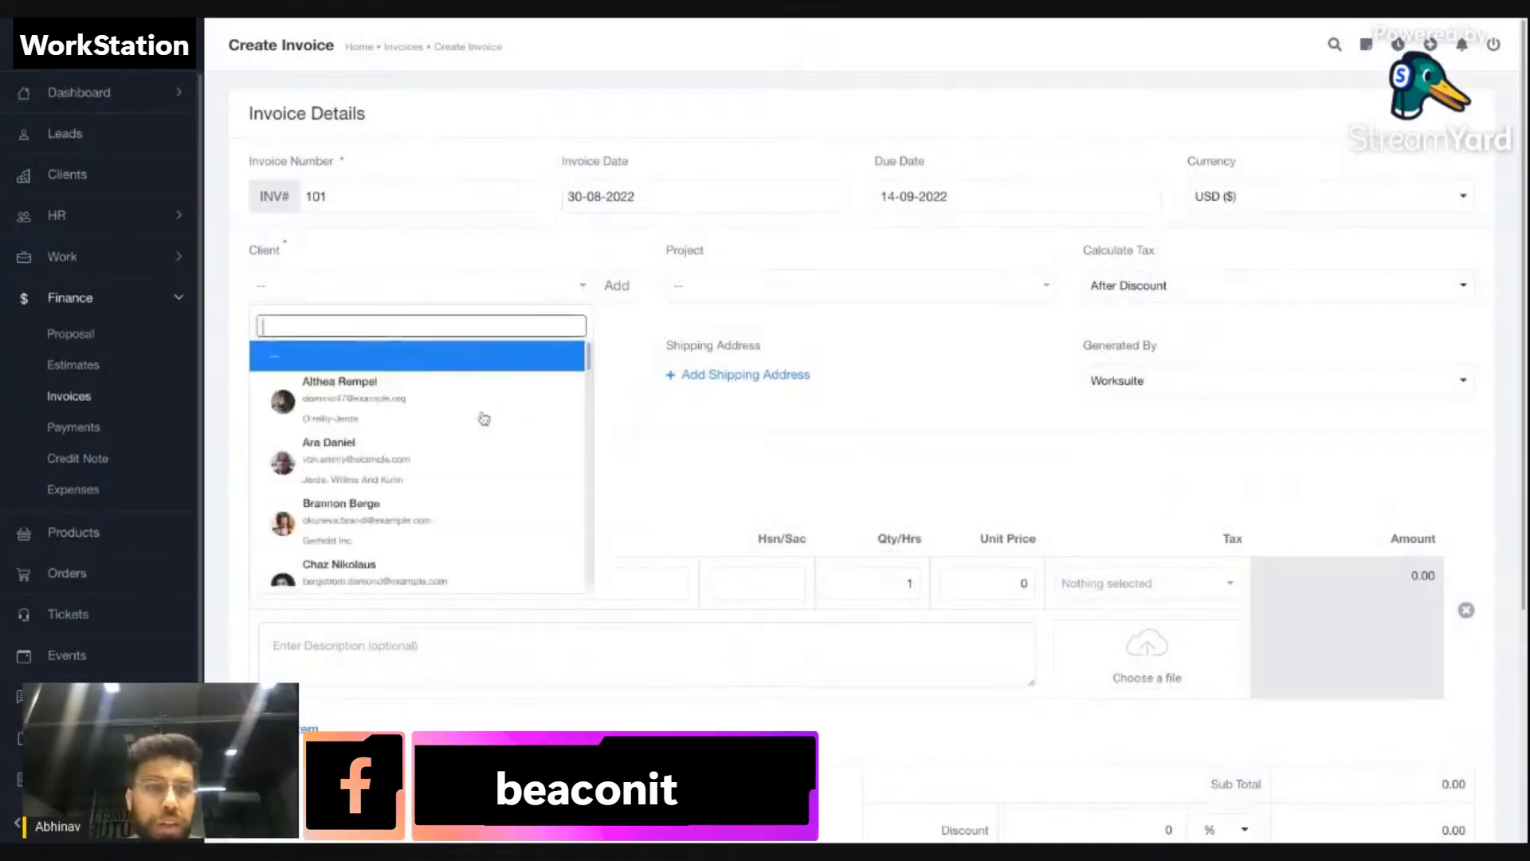
{"action": "left_click", "coordinate": [490, 447]}
{"action": "left_click", "coordinate": [833, 290]}
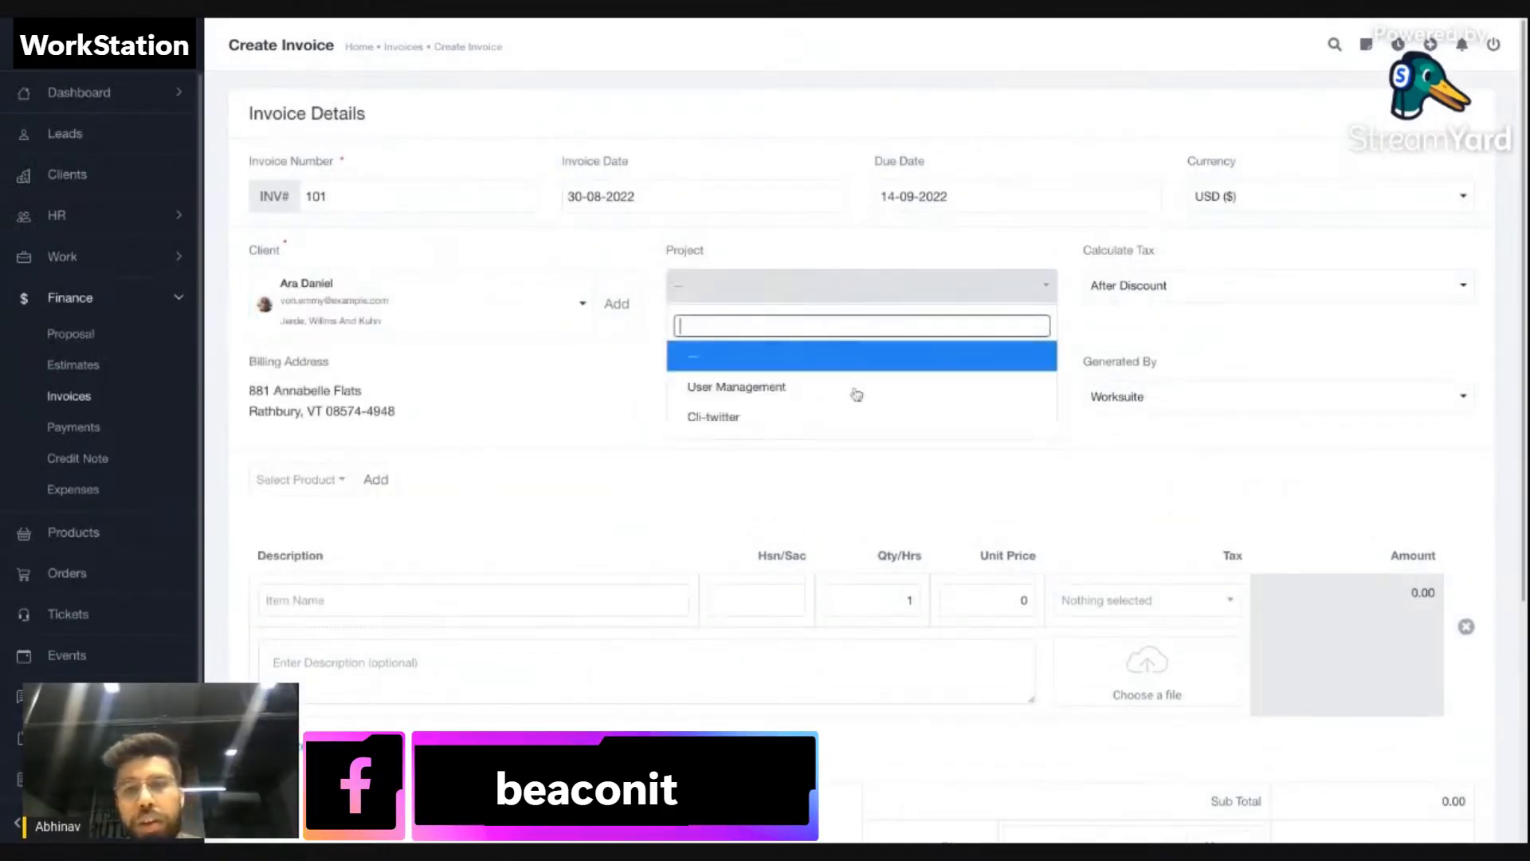
{"action": "left_click", "coordinate": [858, 416]}
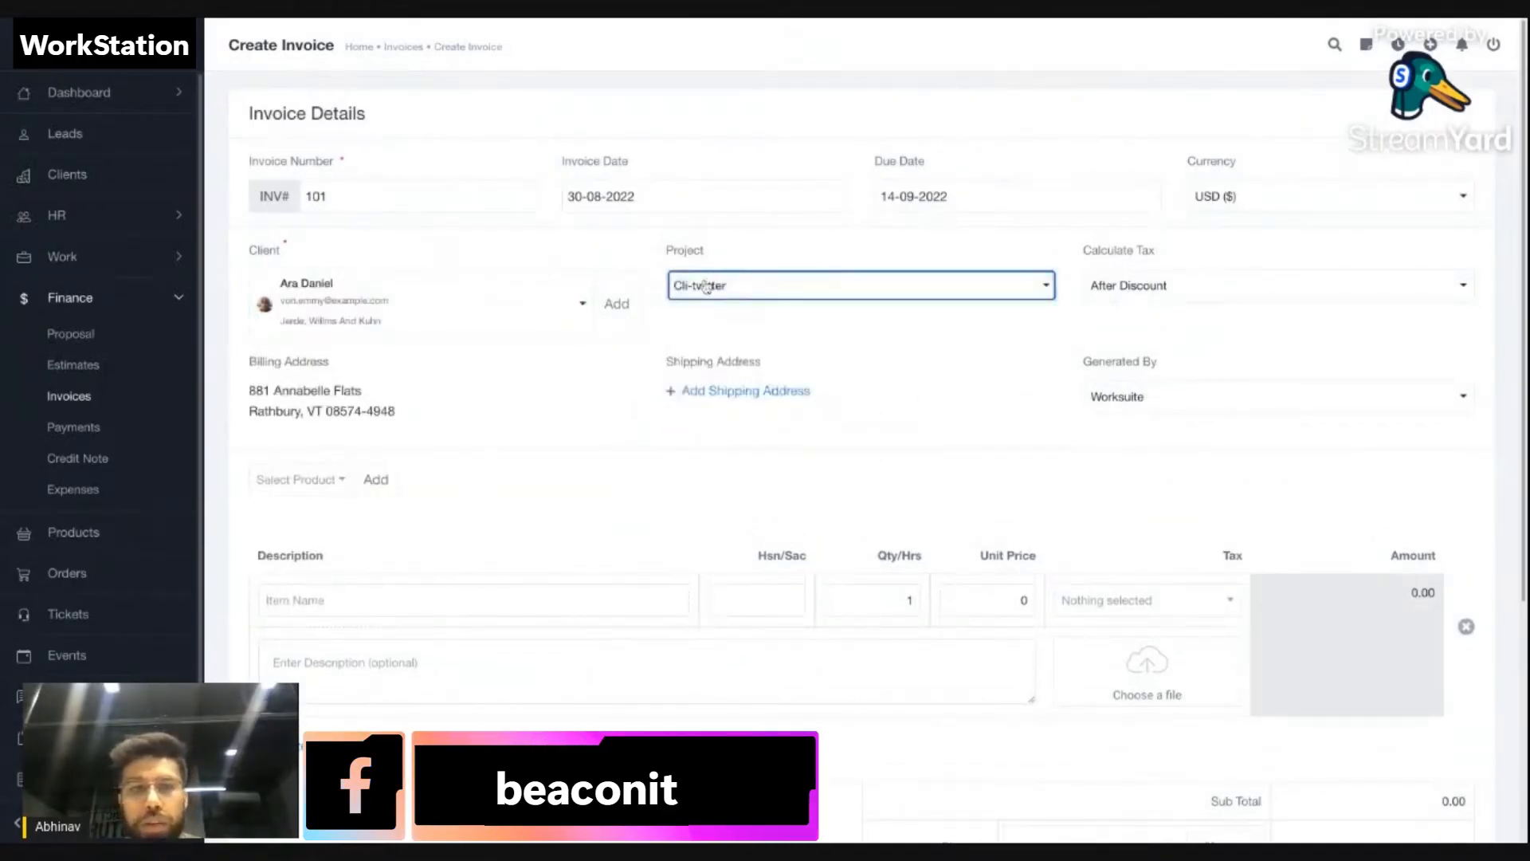
Add the User Management product to the invoice and remove the blank item line.
{"action": "scroll", "coordinate": [992, 409], "scroll_direction": "down", "scroll_amount": 1}
{"action": "scroll", "coordinate": [991, 410], "scroll_direction": "down", "scroll_amount": 2}
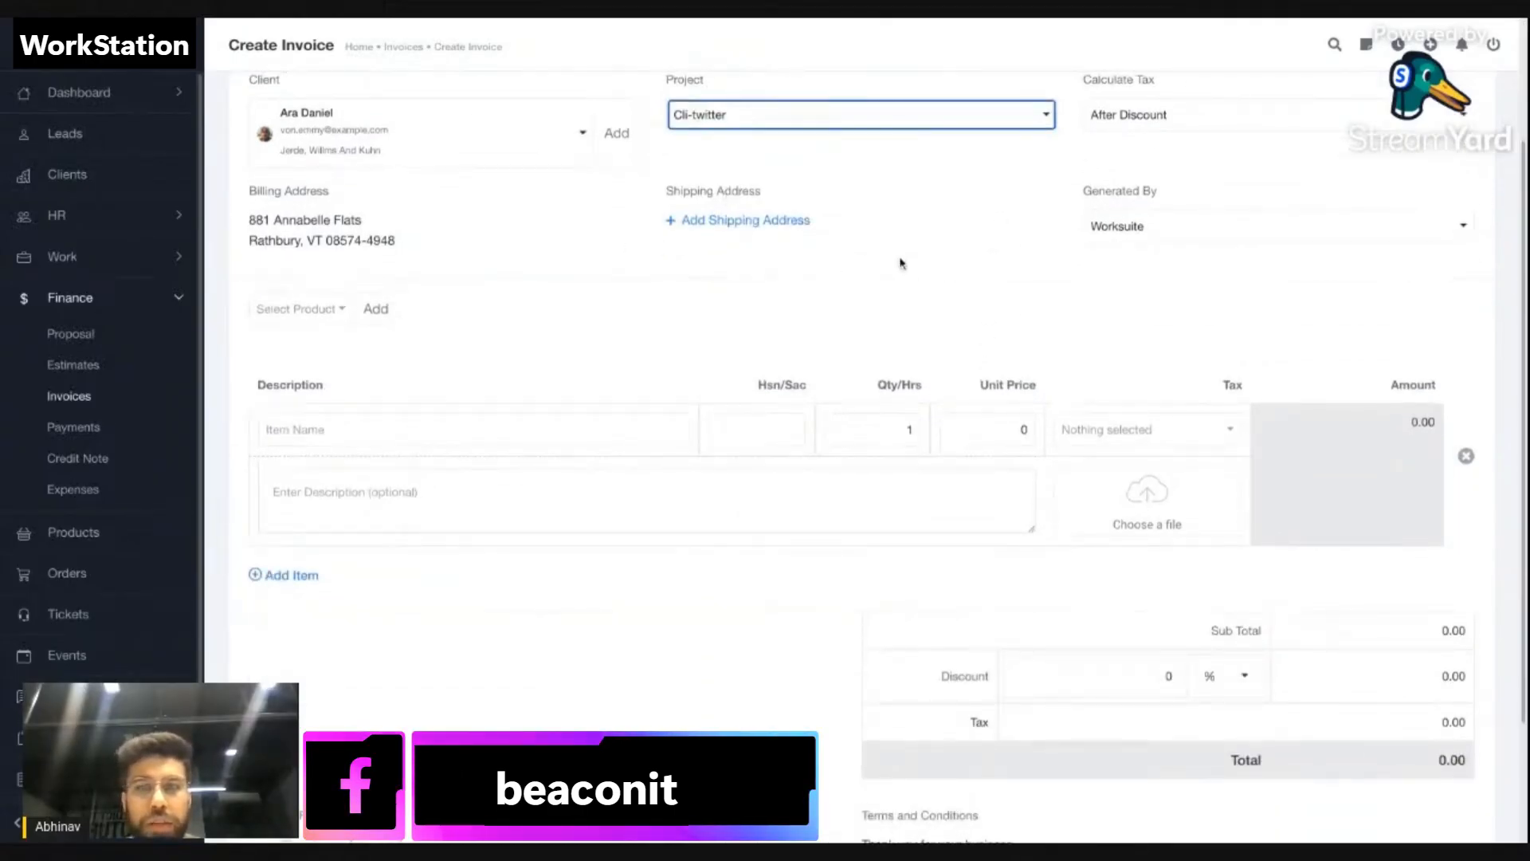
{"action": "scroll", "coordinate": [899, 260], "scroll_direction": "down", "scroll_amount": 2}
{"action": "left_click", "coordinate": [327, 209]}
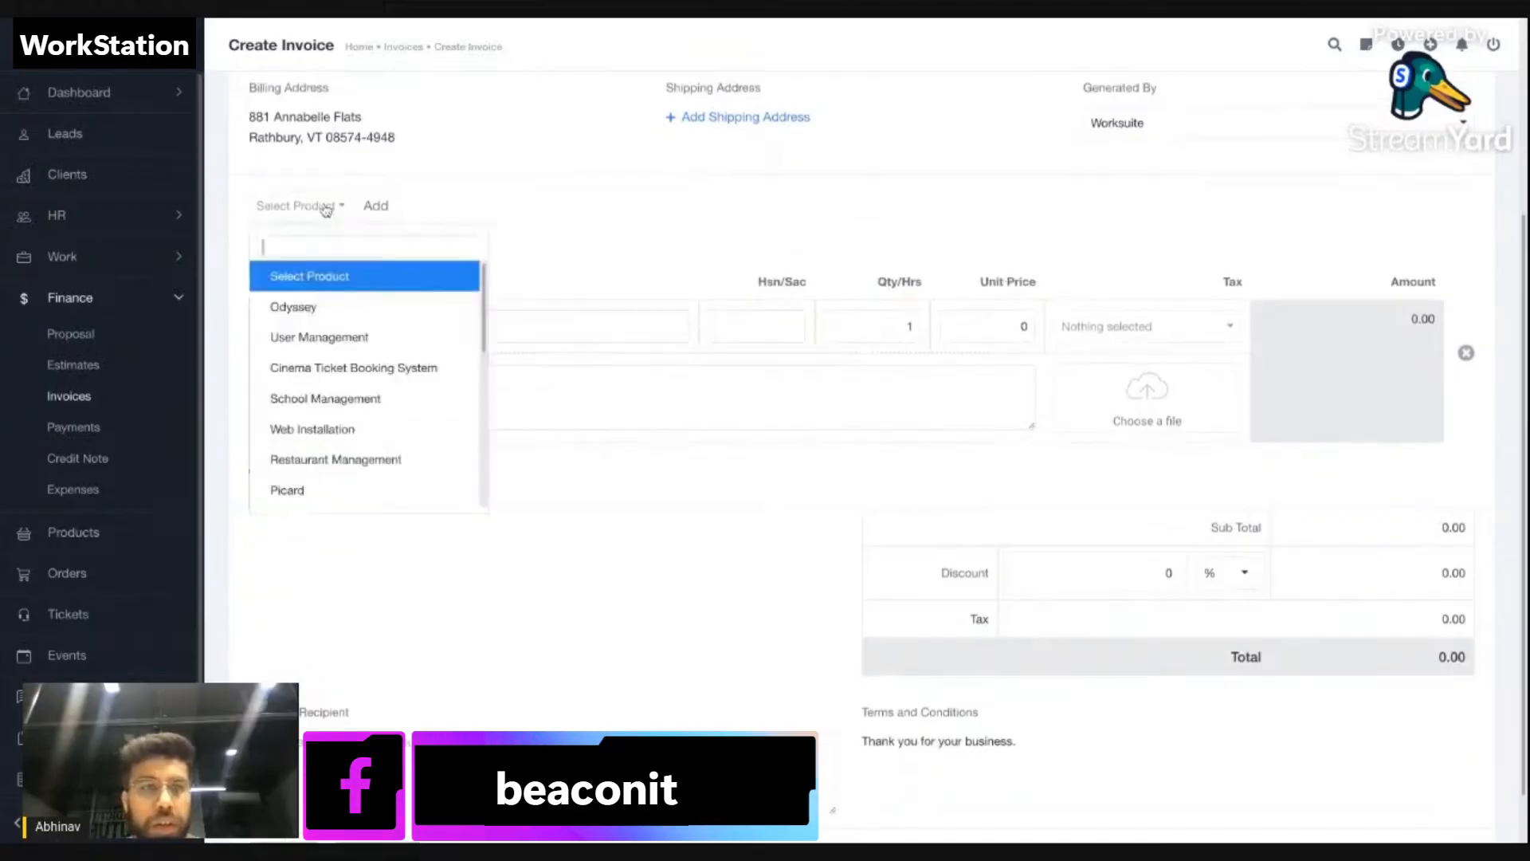
{"action": "left_click", "coordinate": [351, 338]}
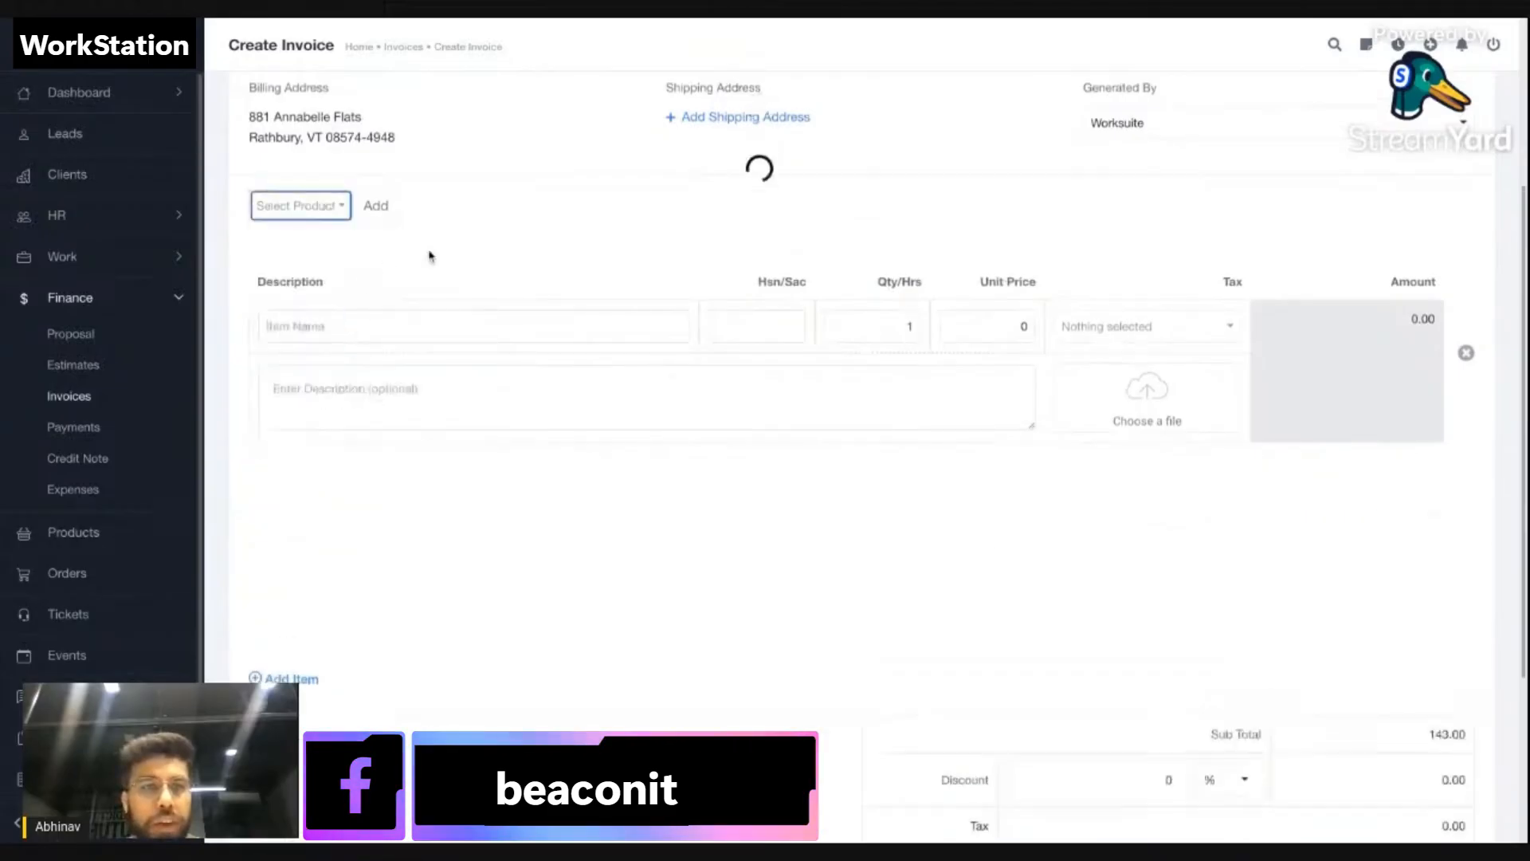
{"action": "left_click", "coordinate": [1465, 352]}
{"action": "left_click", "coordinate": [320, 206]}
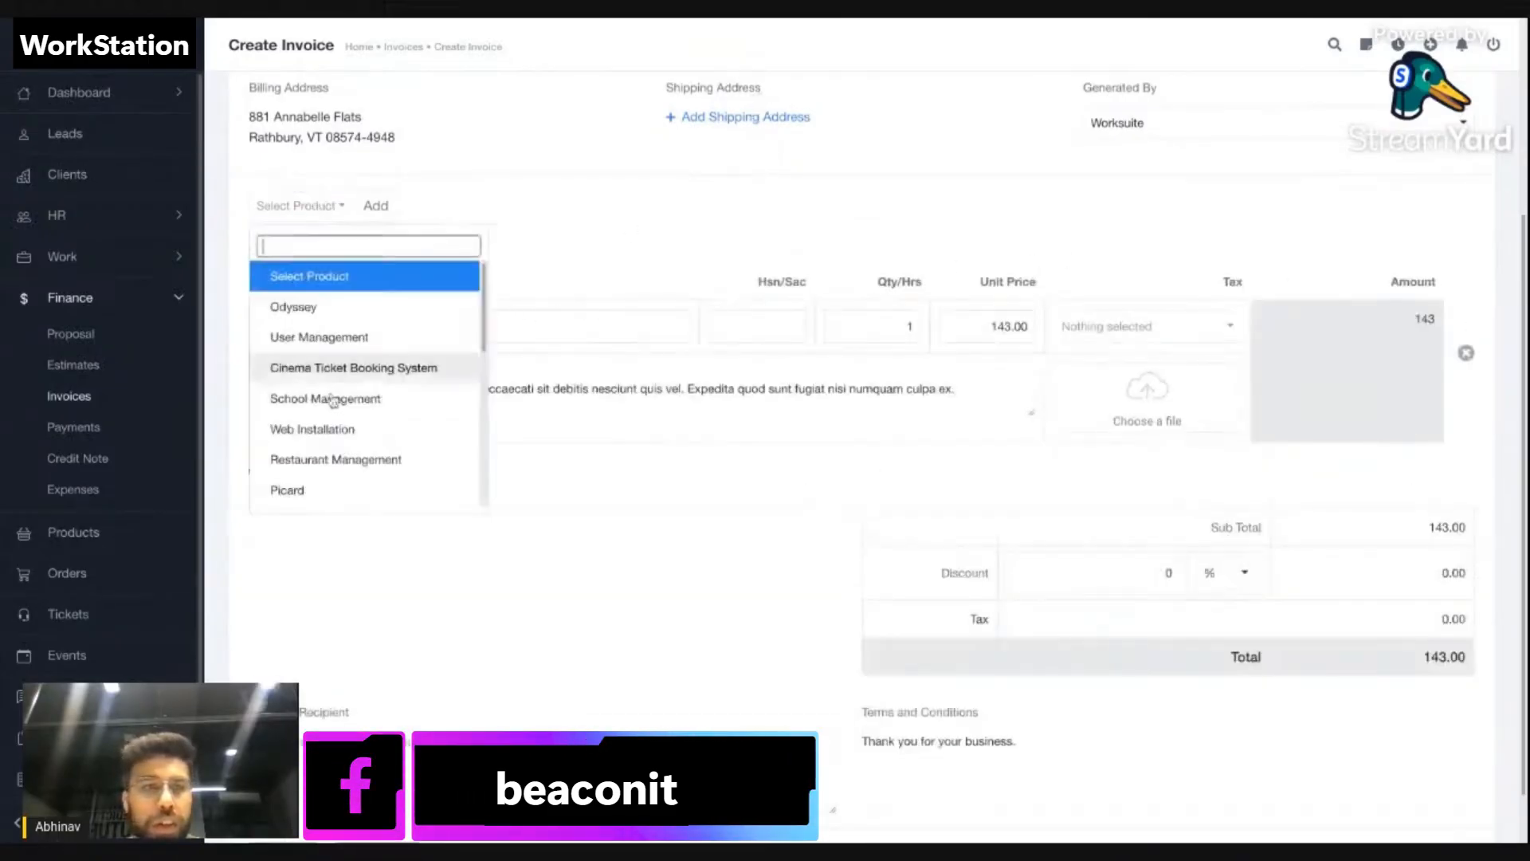
{"action": "left_click", "coordinate": [587, 243]}
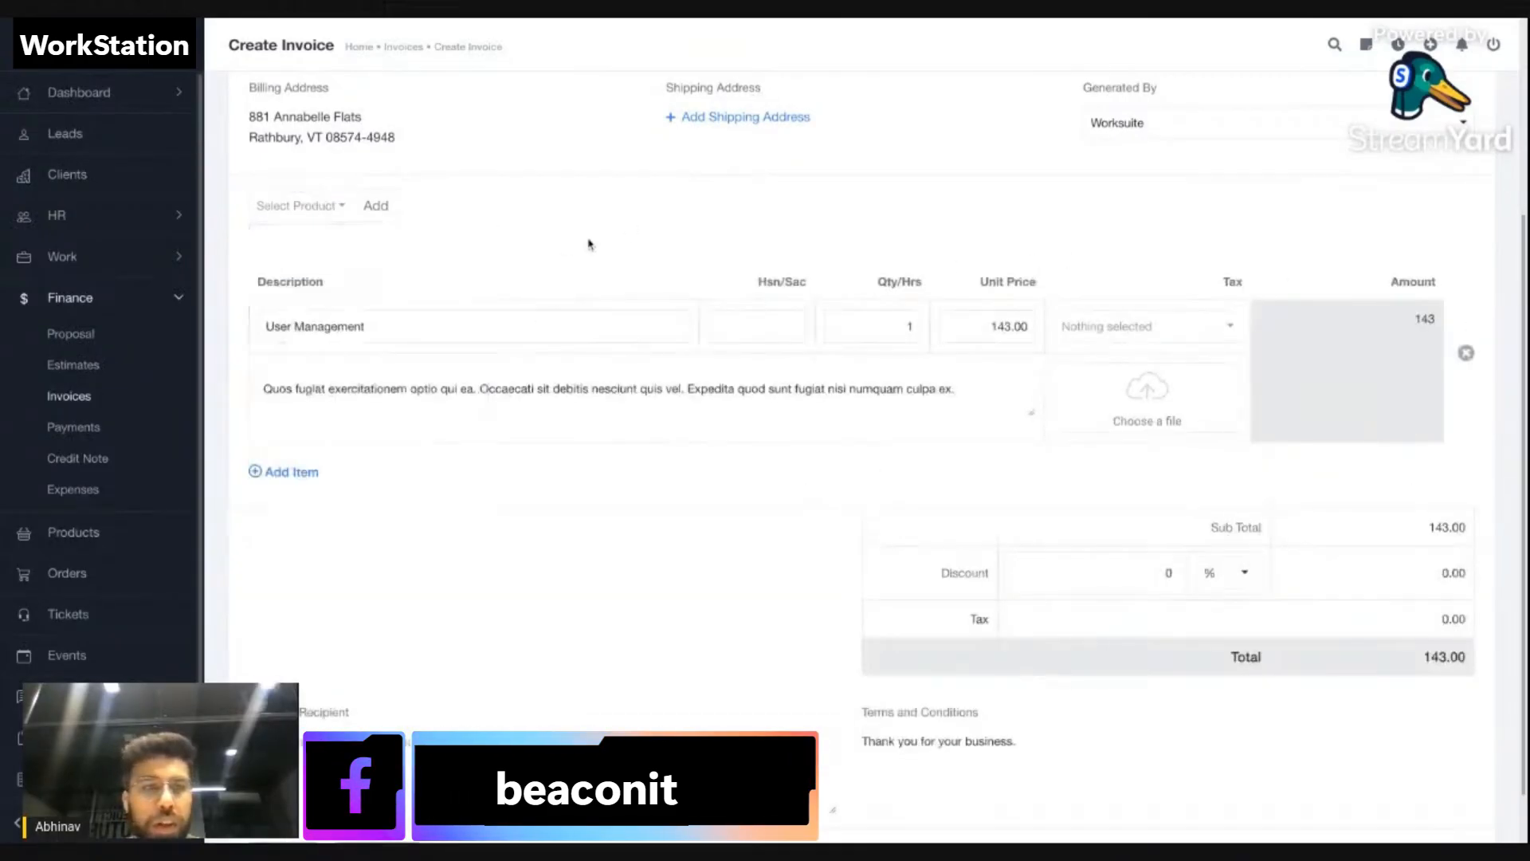
Add another item line named "sfsfds" to the invoice and view the totals.
{"action": "left_click", "coordinate": [261, 471]}
{"action": "left_click", "coordinate": [365, 524]}
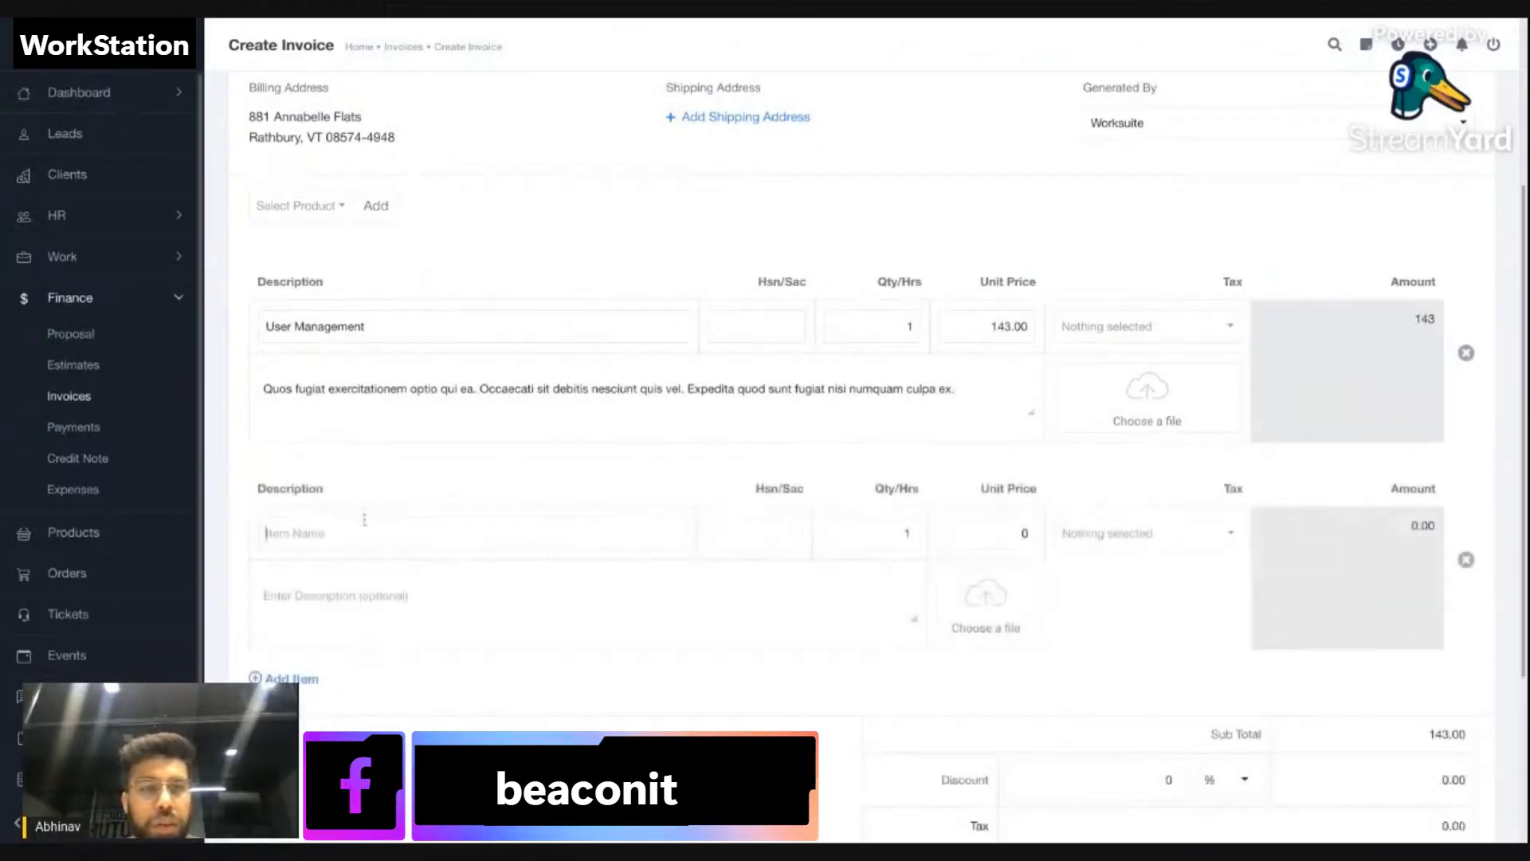
{"action": "type", "text": "sfsfds"}
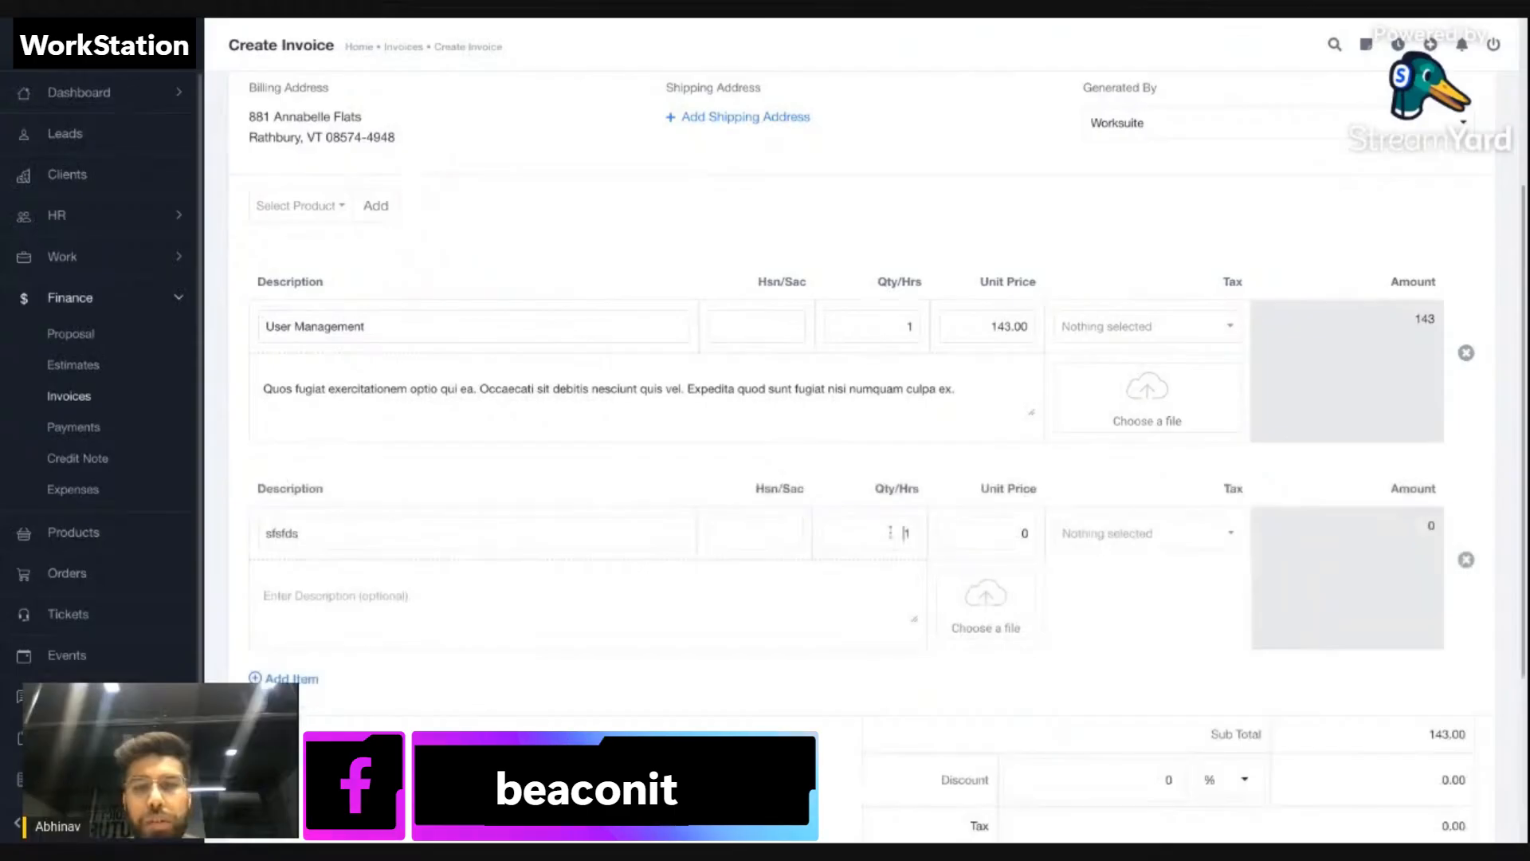
{"action": "scroll", "coordinate": [809, 636], "scroll_direction": "down", "scroll_amount": 4}
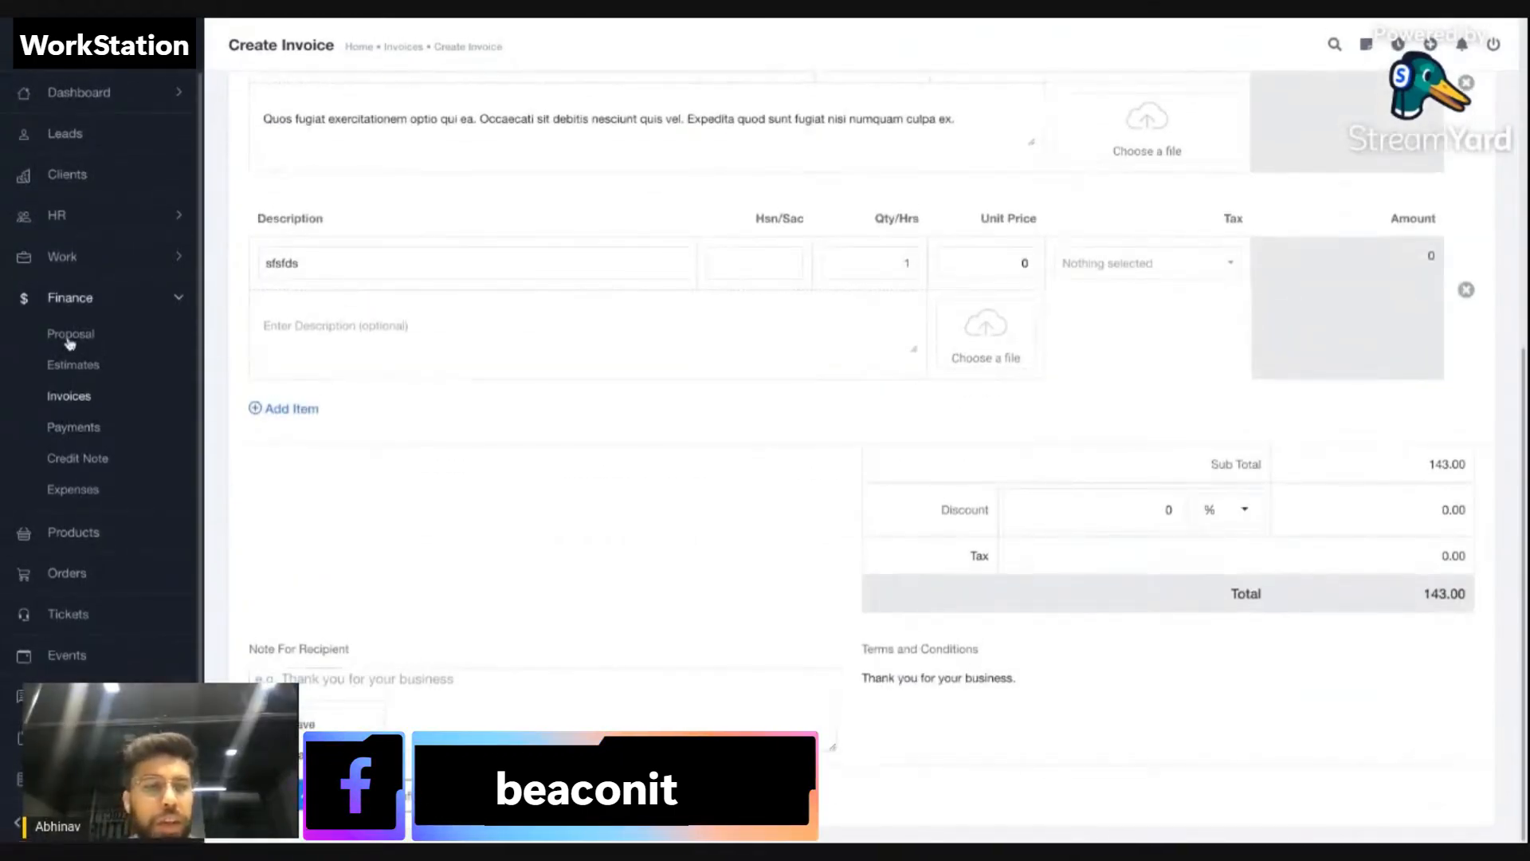
Leave the unsaved invoice to review the Invoices list and look at its recurring invoices.
{"action": "left_click", "coordinate": [70, 398]}
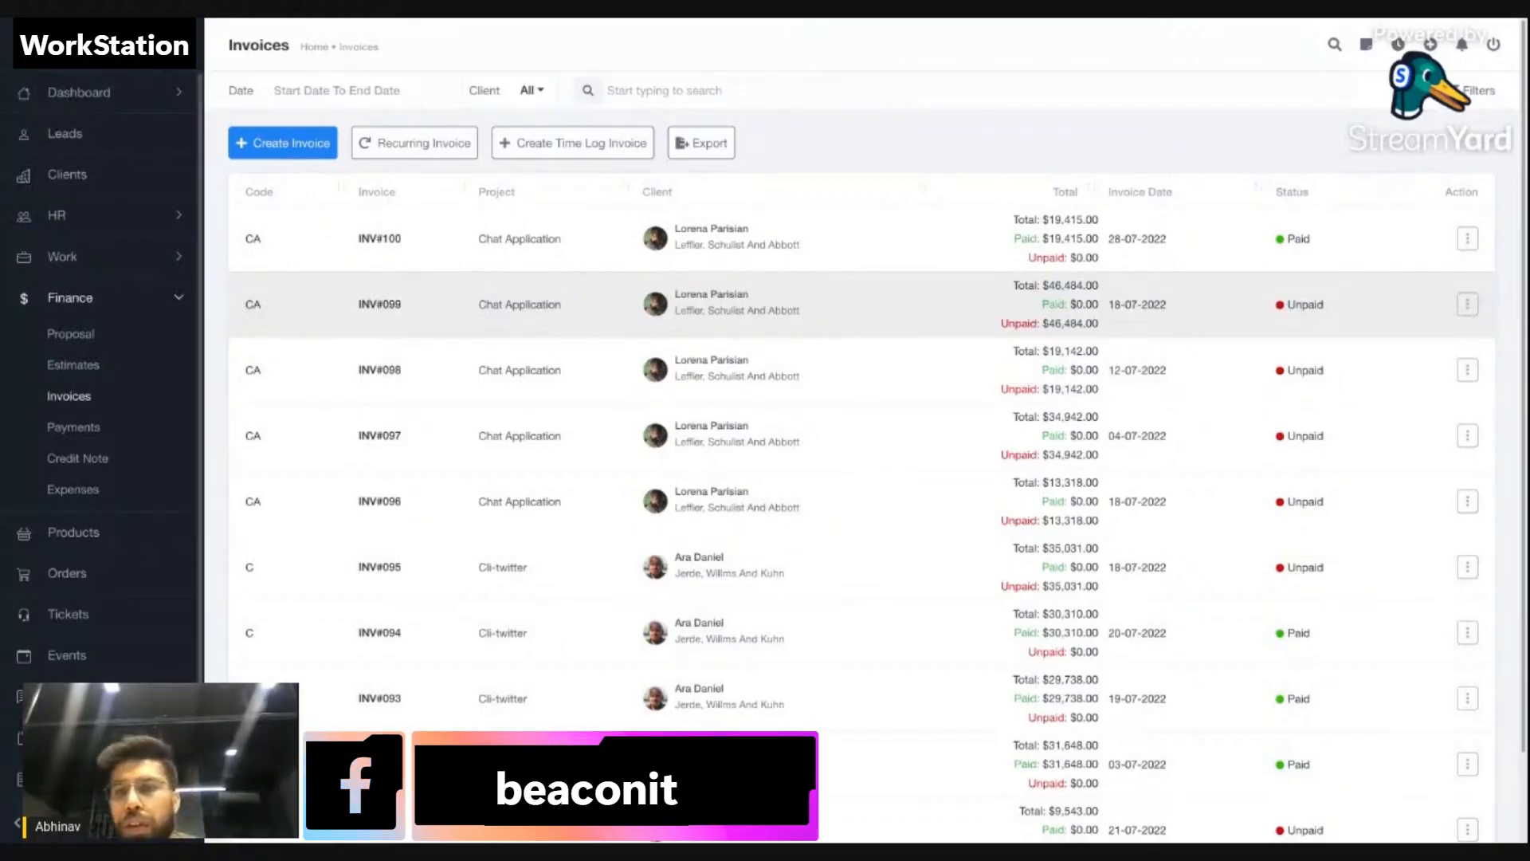
{"action": "scroll", "coordinate": [861, 478], "scroll_direction": "down", "scroll_amount": 2}
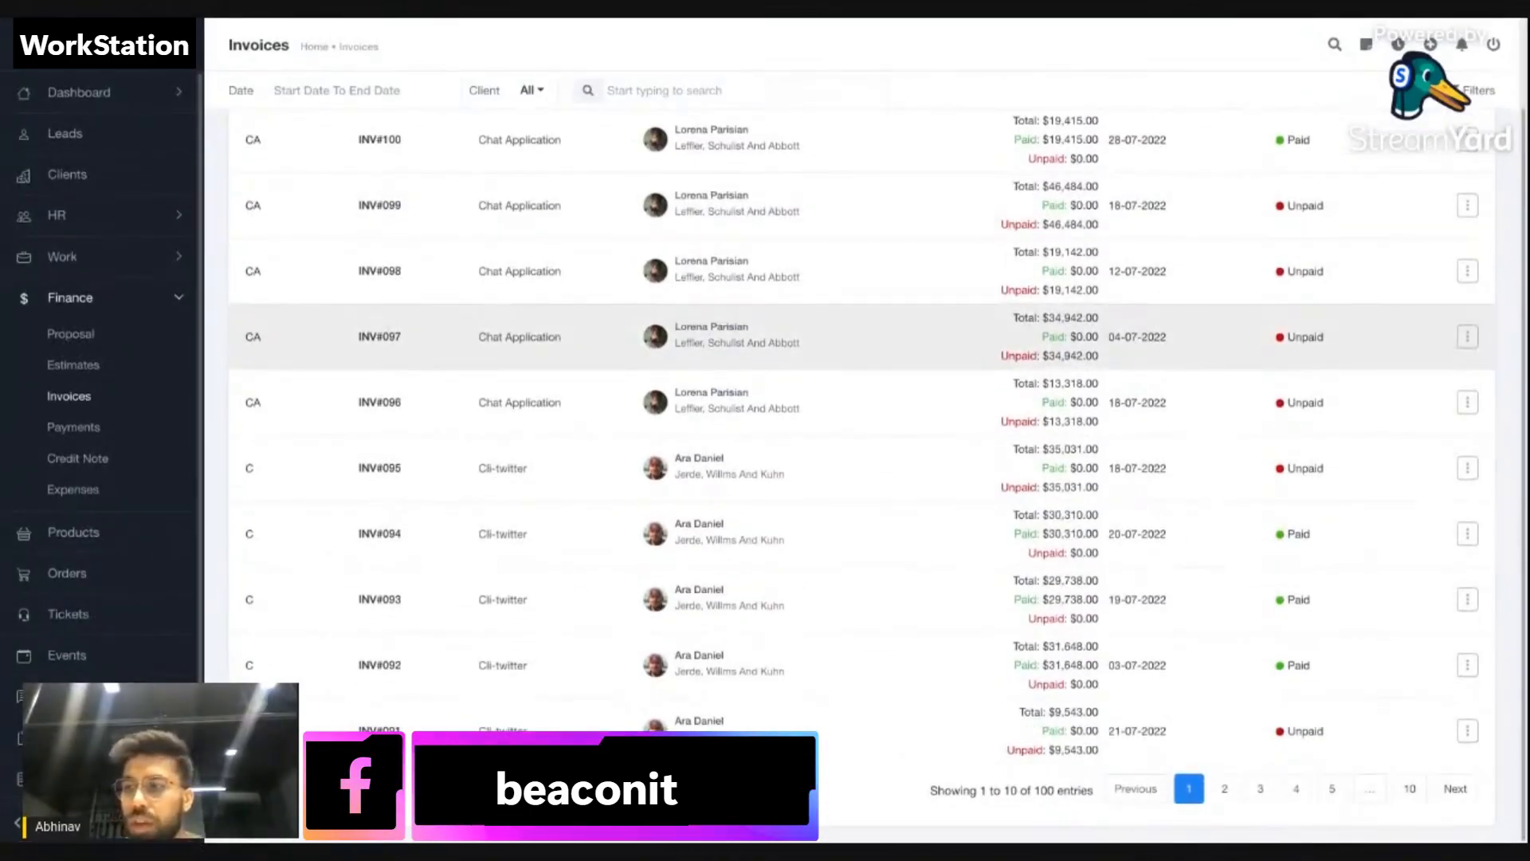
{"action": "scroll", "coordinate": [806, 335], "scroll_direction": "up", "scroll_amount": 2}
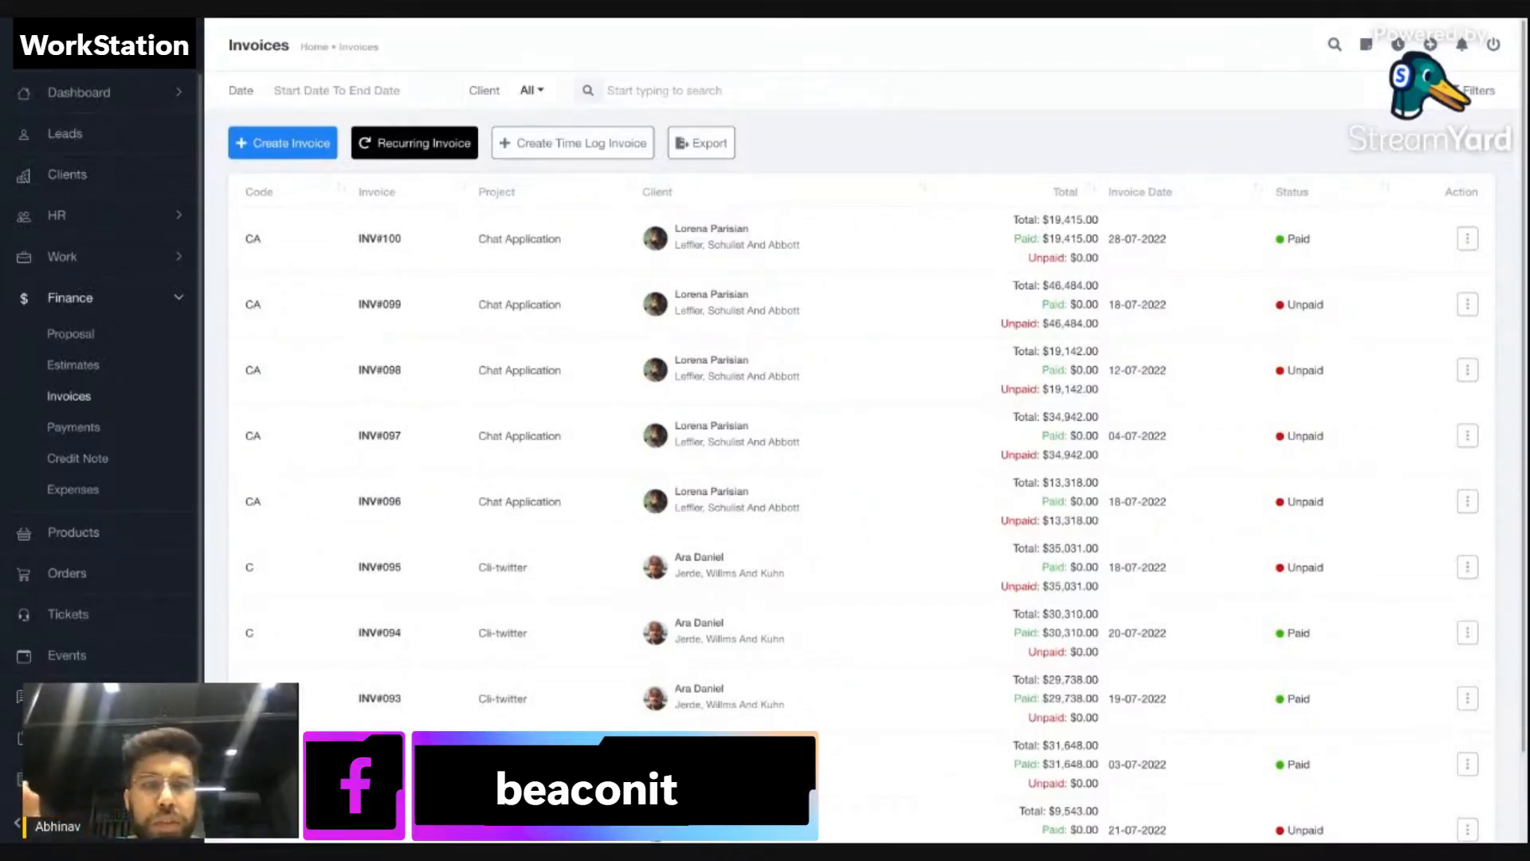
{"action": "left_click", "coordinate": [414, 144]}
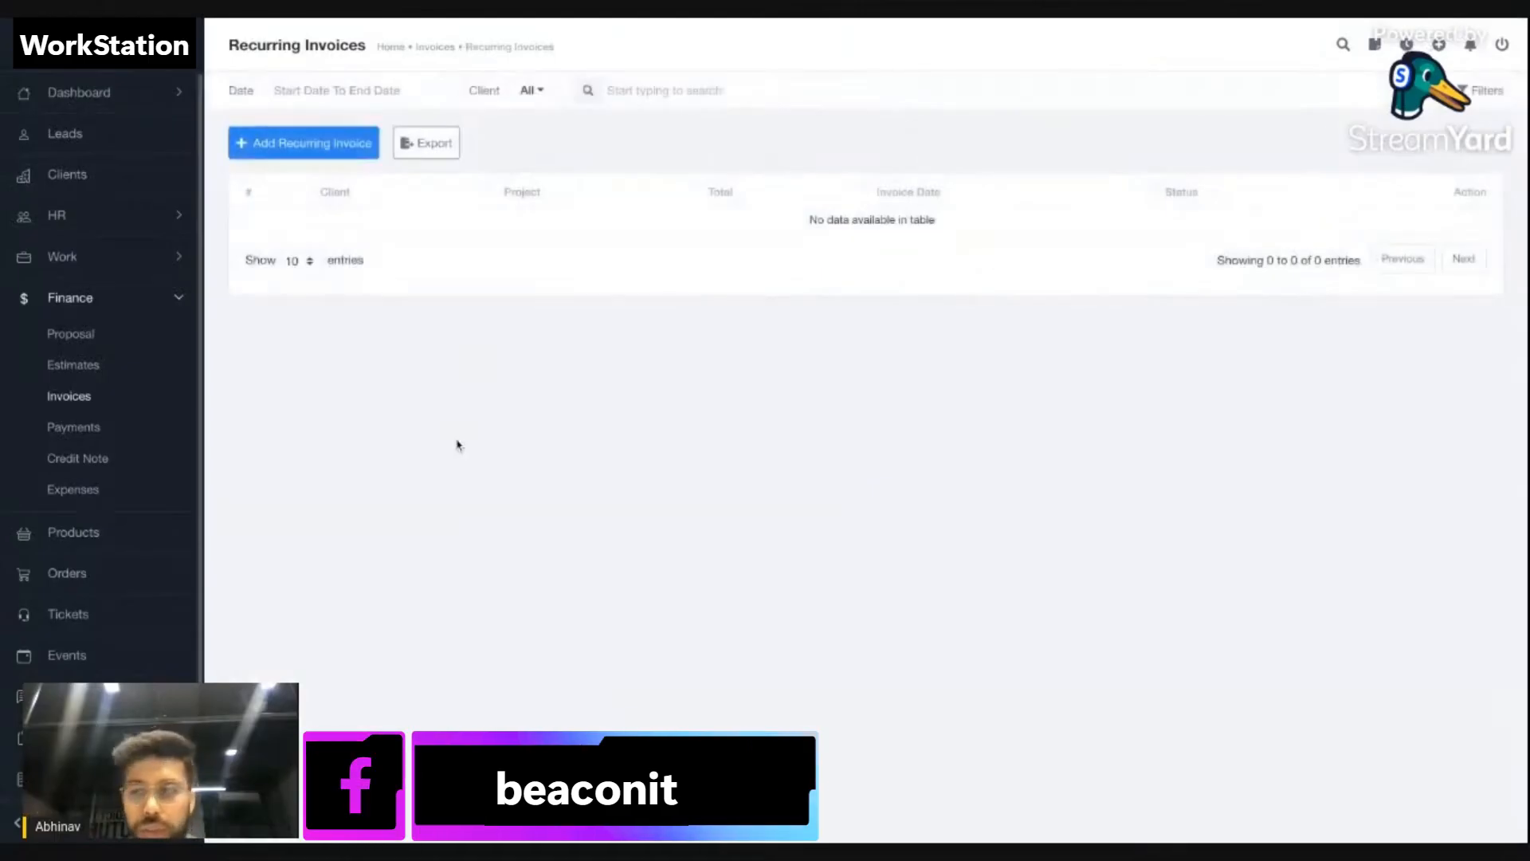
{"action": "key", "text": "alt+Left"}
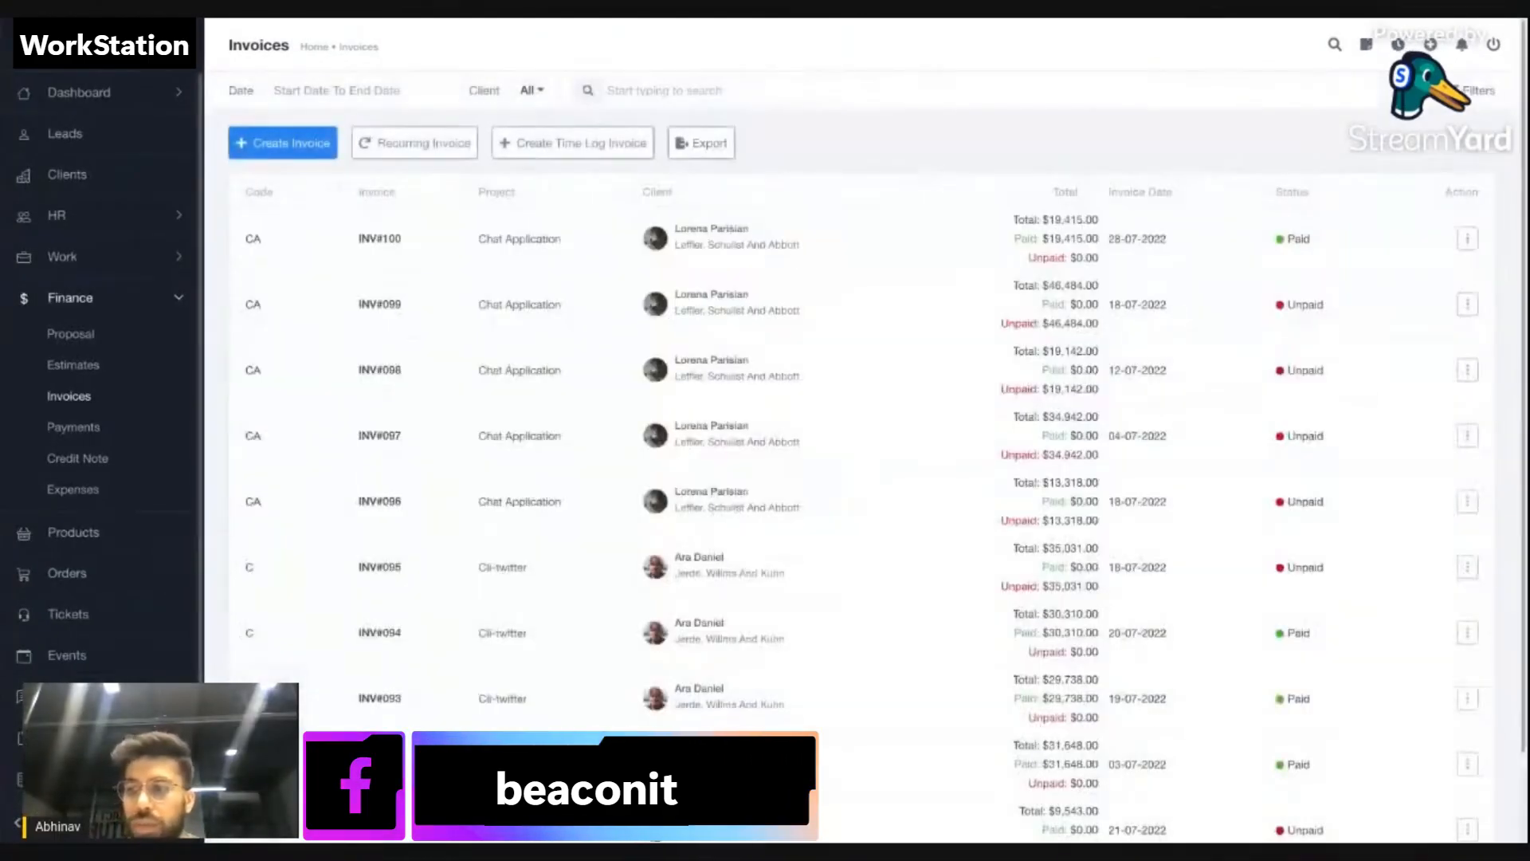
Open the system settings, search them for "fin" and open Finance Settings.
{"action": "scroll", "coordinate": [119, 640], "scroll_direction": "down", "scroll_amount": 1}
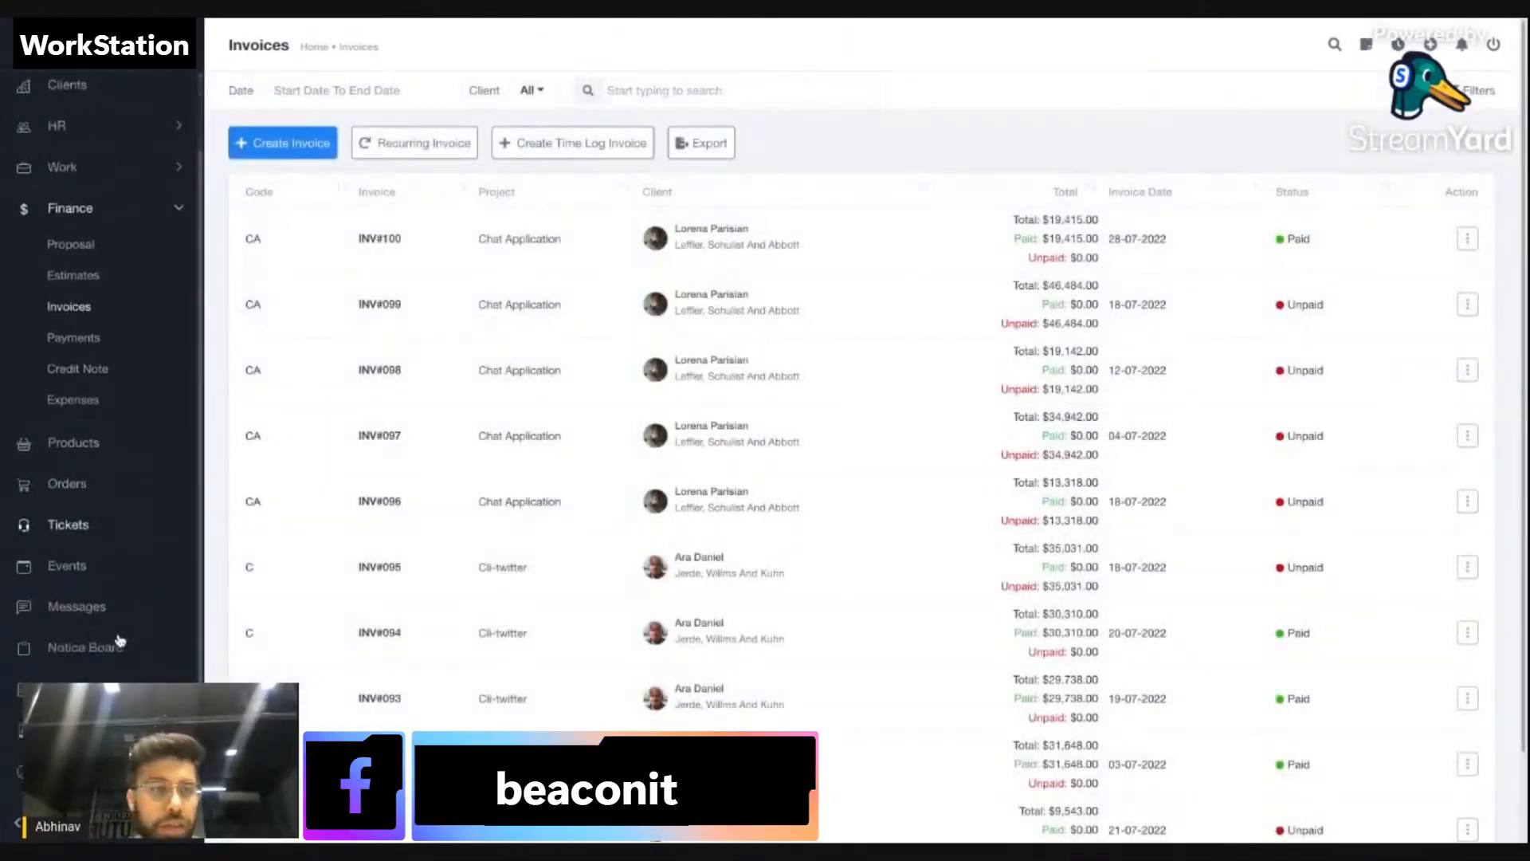
{"action": "scroll", "coordinate": [119, 640], "scroll_direction": "down", "scroll_amount": 1}
{"action": "left_click", "coordinate": [104, 779]}
{"action": "left_click", "coordinate": [315, 90]}
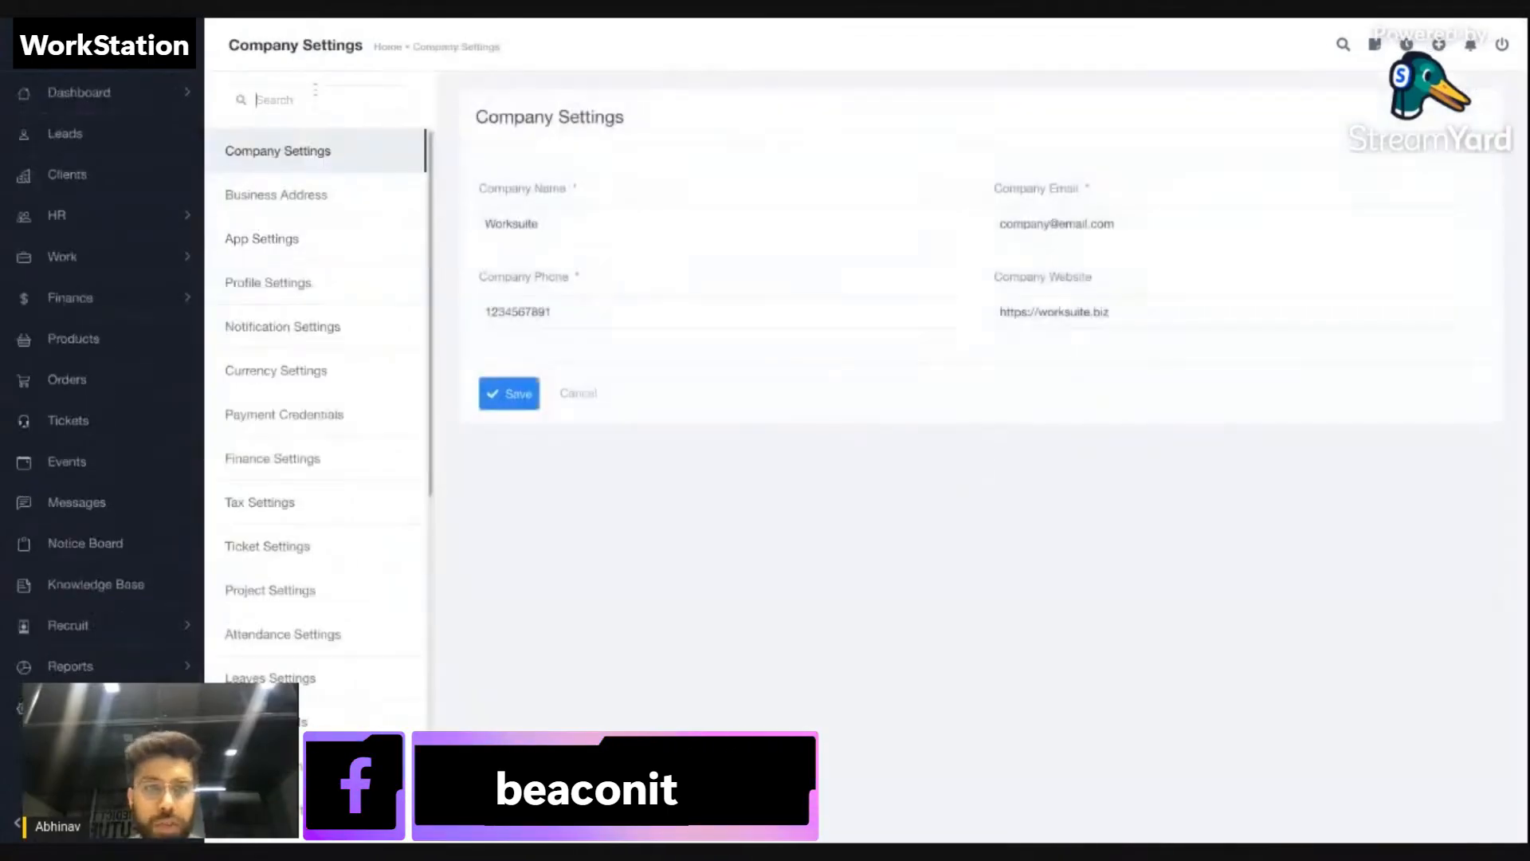
{"action": "type", "text": "fin"}
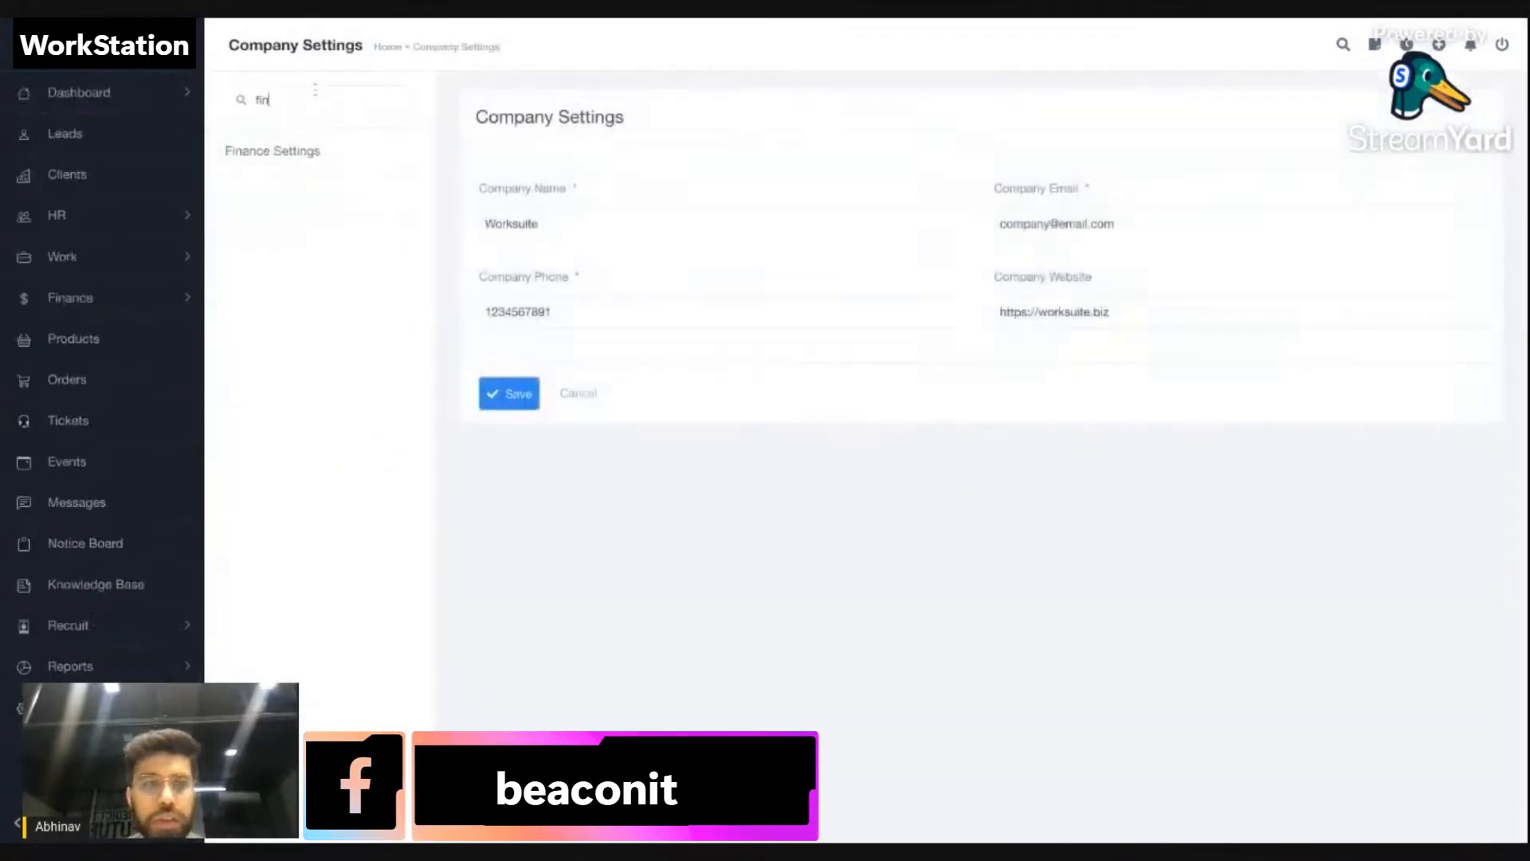
{"action": "left_click", "coordinate": [296, 155]}
Examine the invoice logo, invoice prefix and invoice number digits in Finance Settings.
{"action": "scroll", "coordinate": [719, 296], "scroll_direction": "down", "scroll_amount": 1}
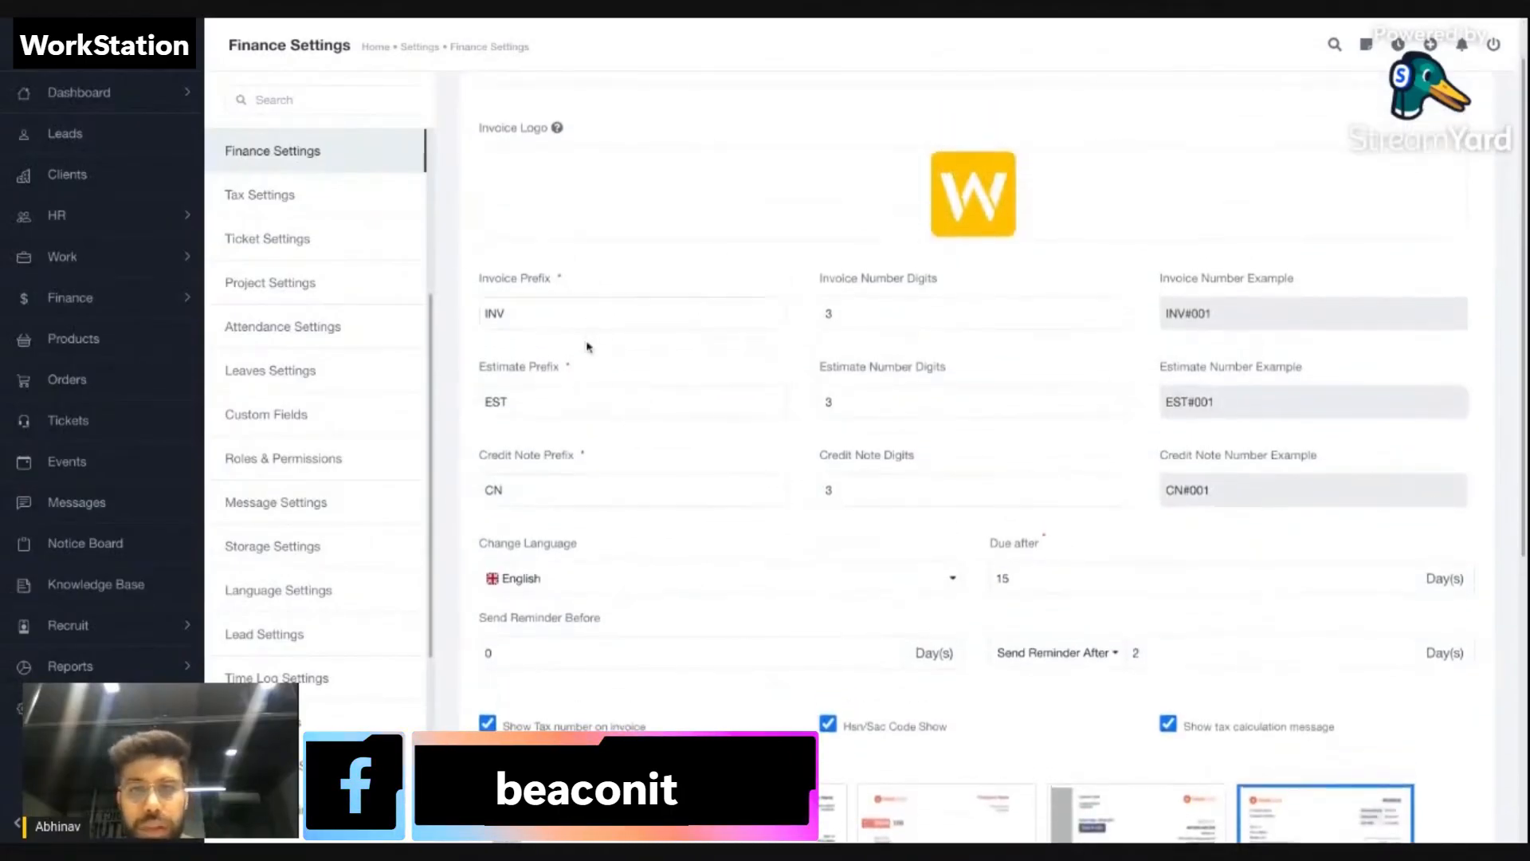
{"action": "scroll", "coordinate": [588, 345], "scroll_direction": "up", "scroll_amount": 1}
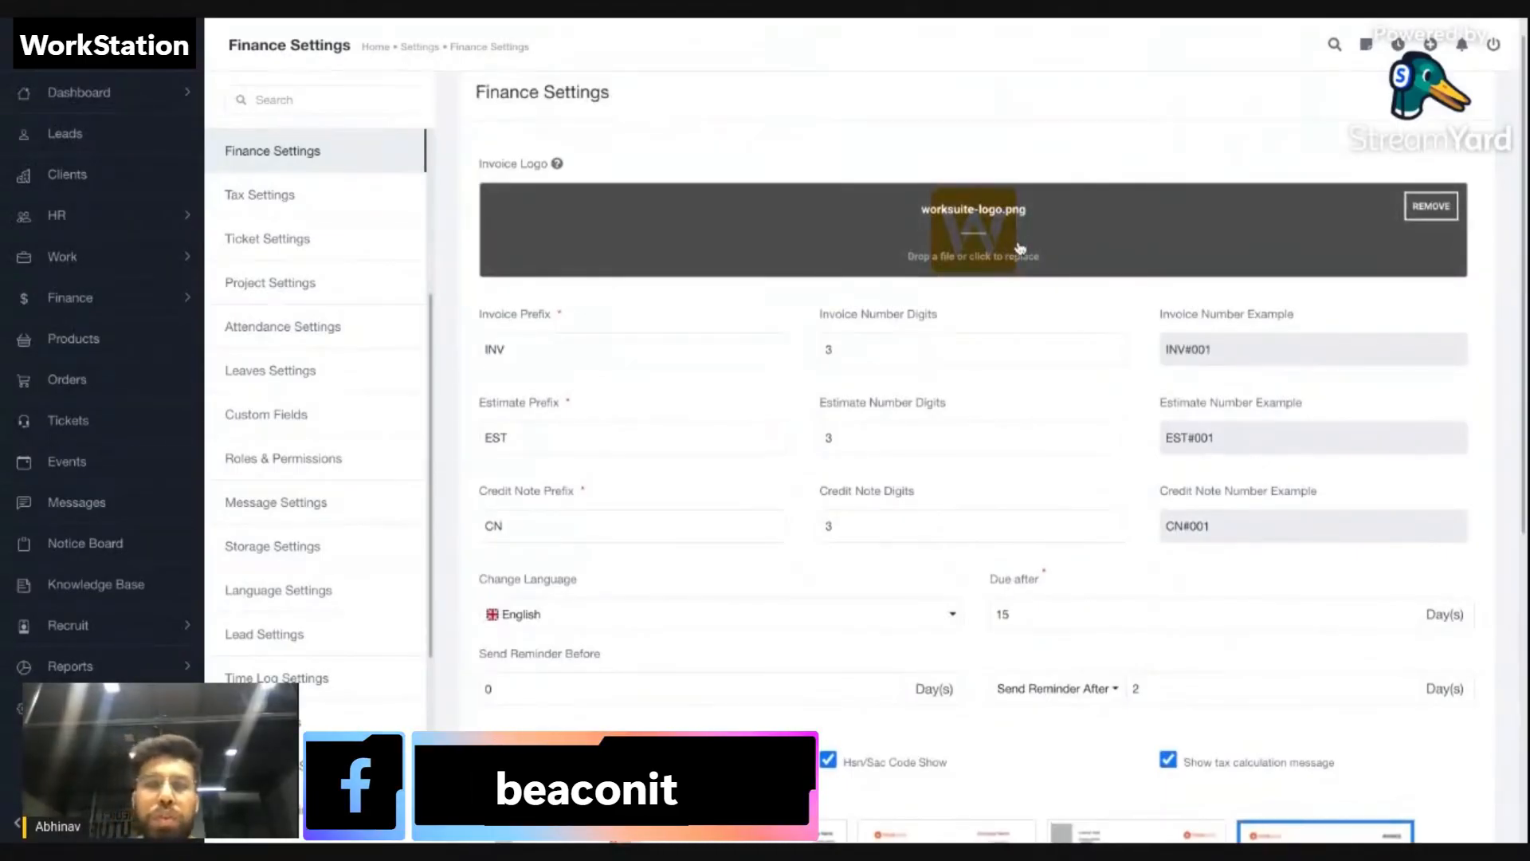
{"action": "scroll", "coordinate": [673, 380], "scroll_direction": "down", "scroll_amount": 1}
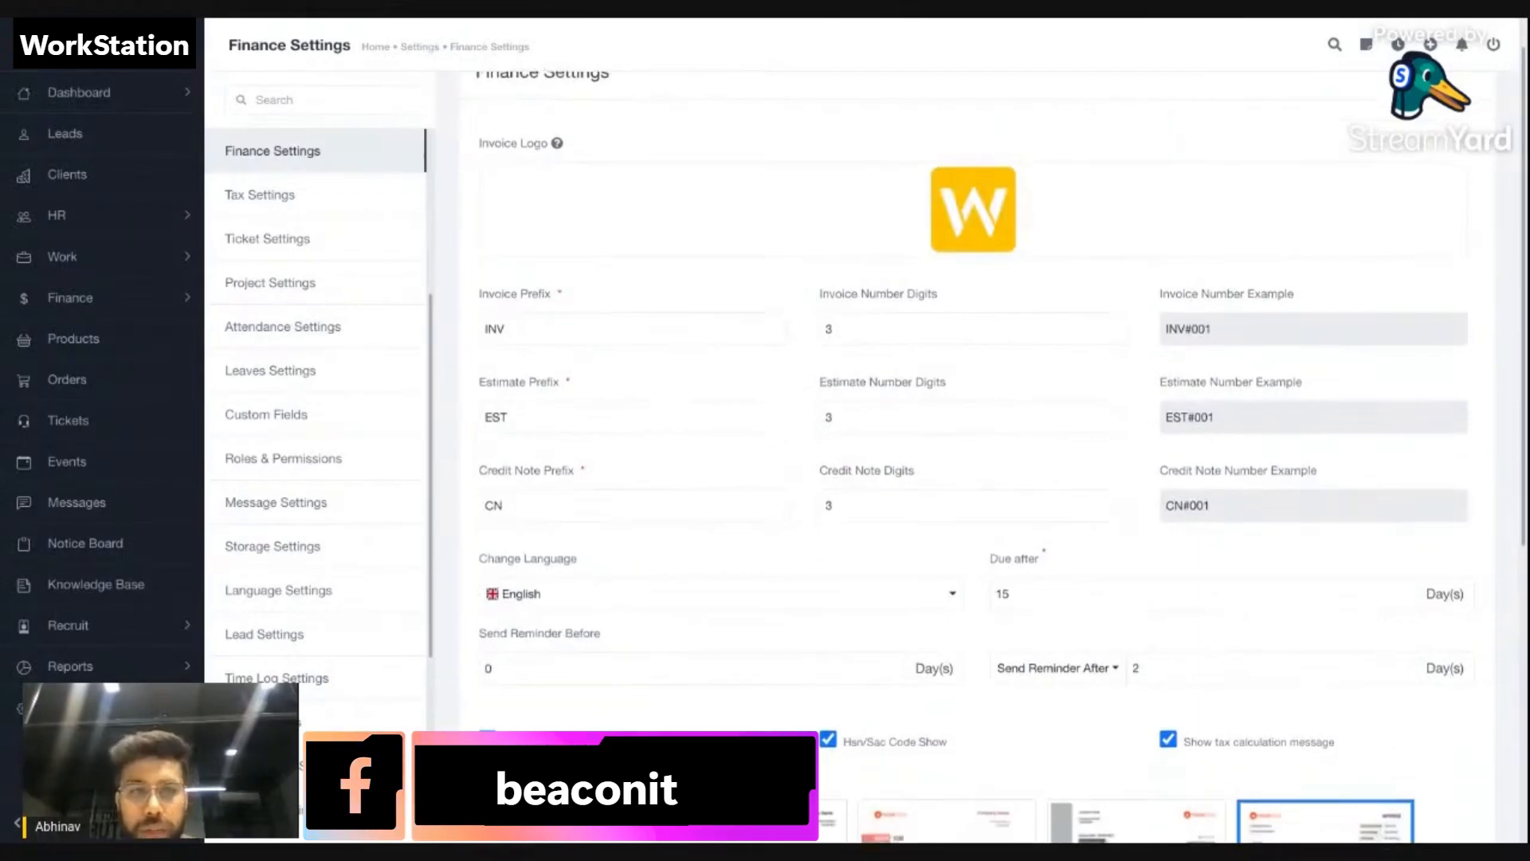
{"action": "left_click", "coordinate": [601, 317]}
{"action": "double_click", "coordinate": [601, 317]}
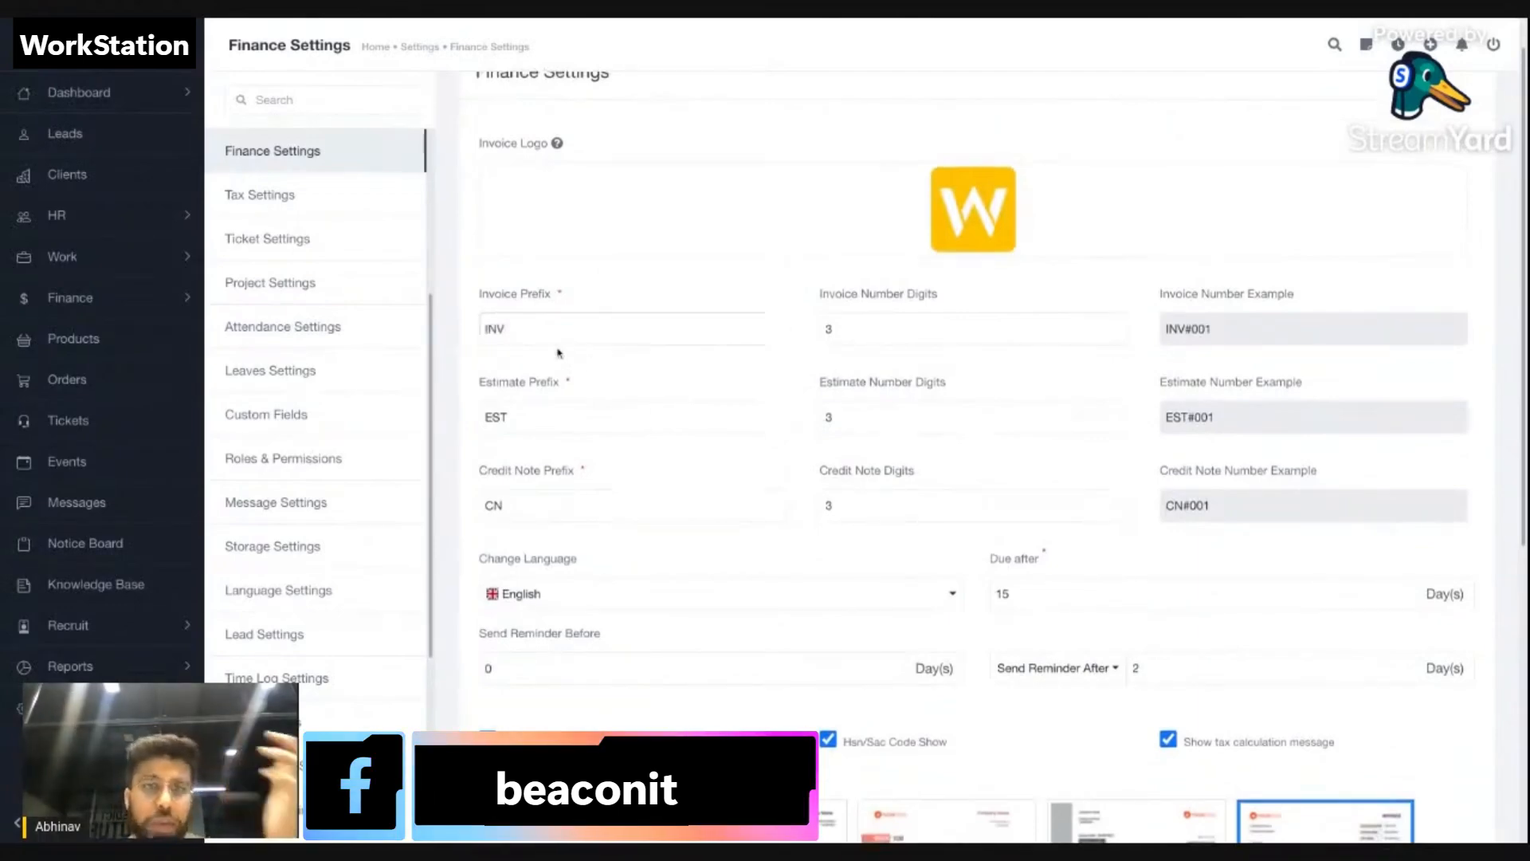
{"action": "left_click", "coordinate": [549, 338]}
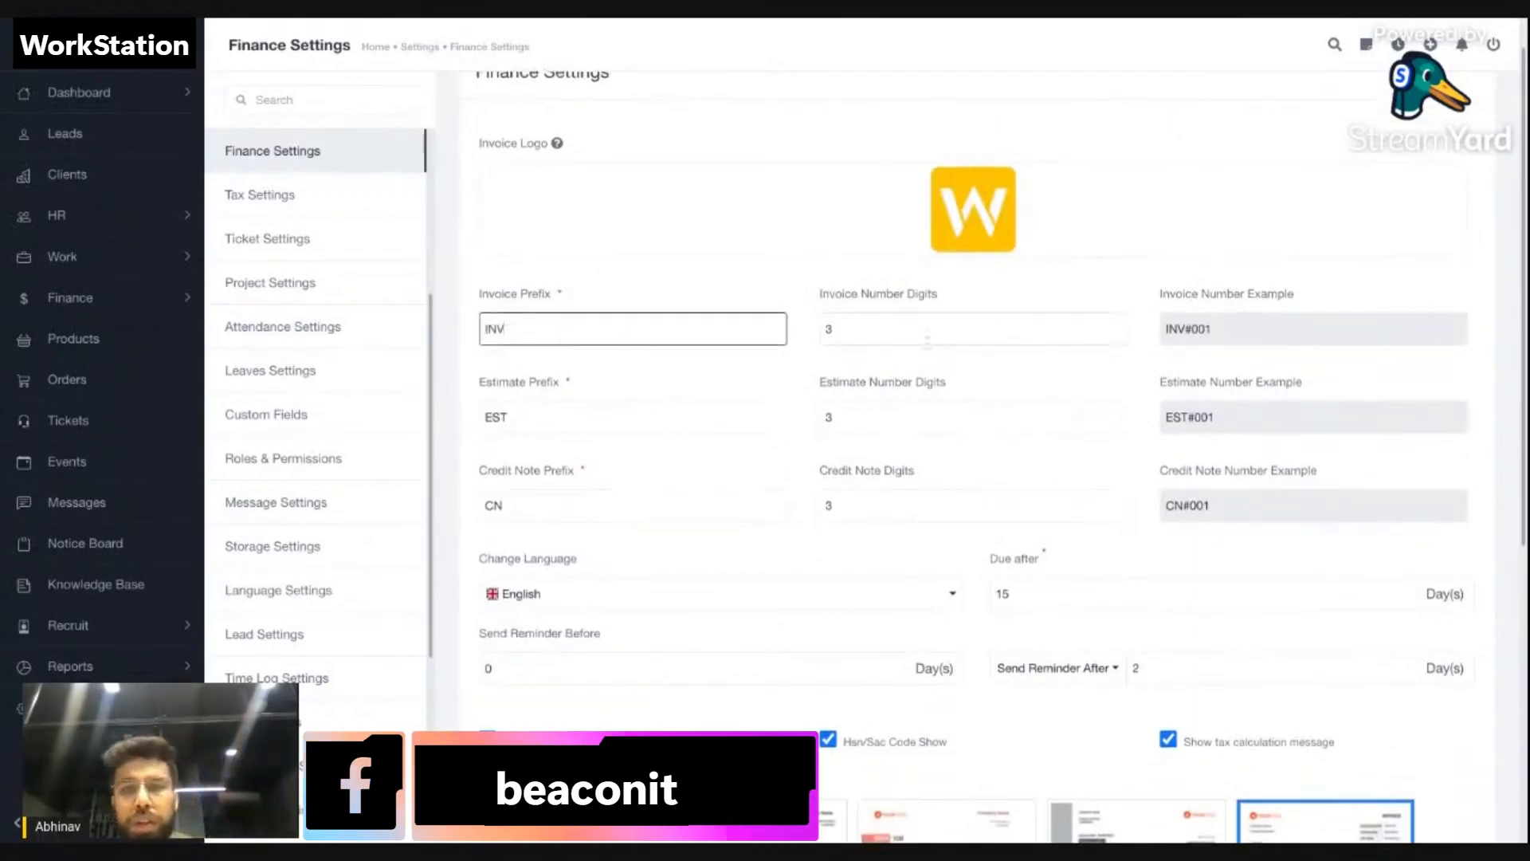
{"action": "left_click", "coordinate": [826, 328]}
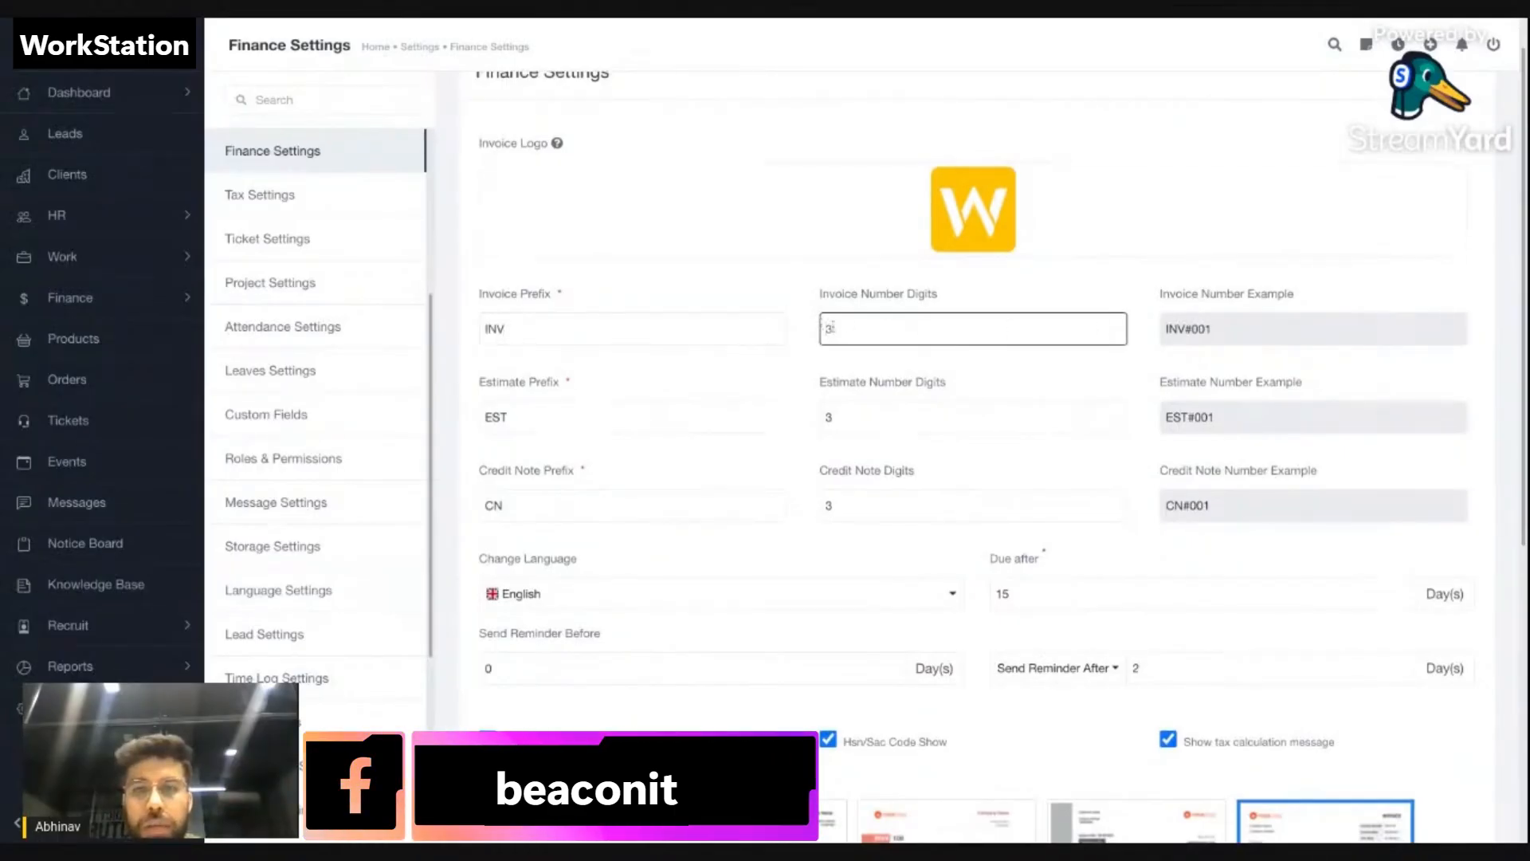
Highlight the invoice number example to examine how the prefix and digits are combined.
{"action": "left_click", "coordinate": [1248, 343]}
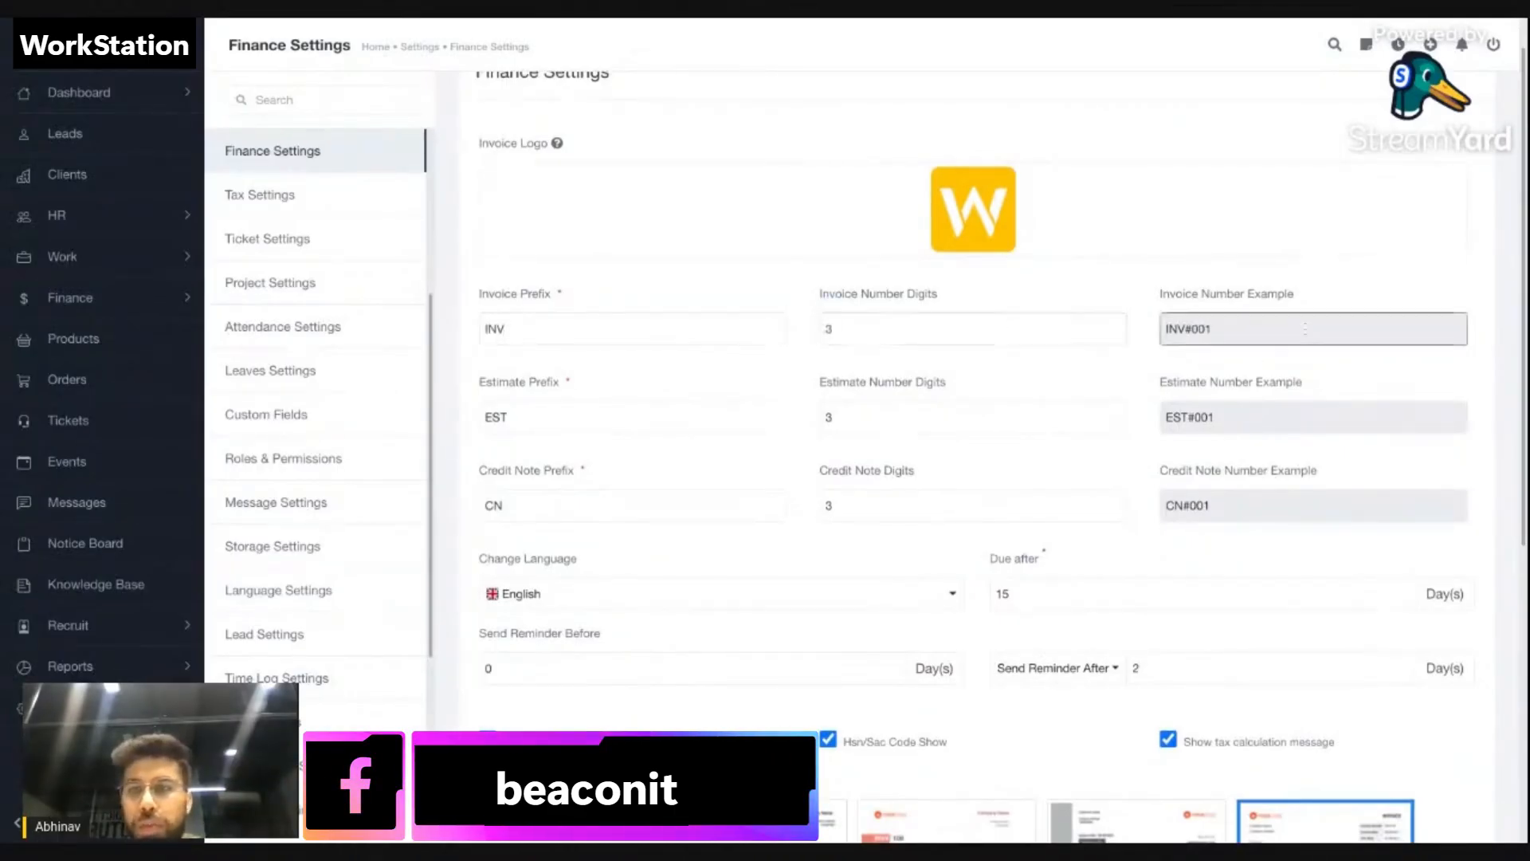
{"action": "left_click_drag", "start_coordinate": [1164, 325], "coordinate": [1213, 330]}
{"action": "left_click", "coordinate": [1190, 356]}
{"action": "left_click", "coordinate": [1167, 327]}
{"action": "left_click", "coordinate": [1174, 359]}
{"action": "left_click", "coordinate": [1165, 329]}
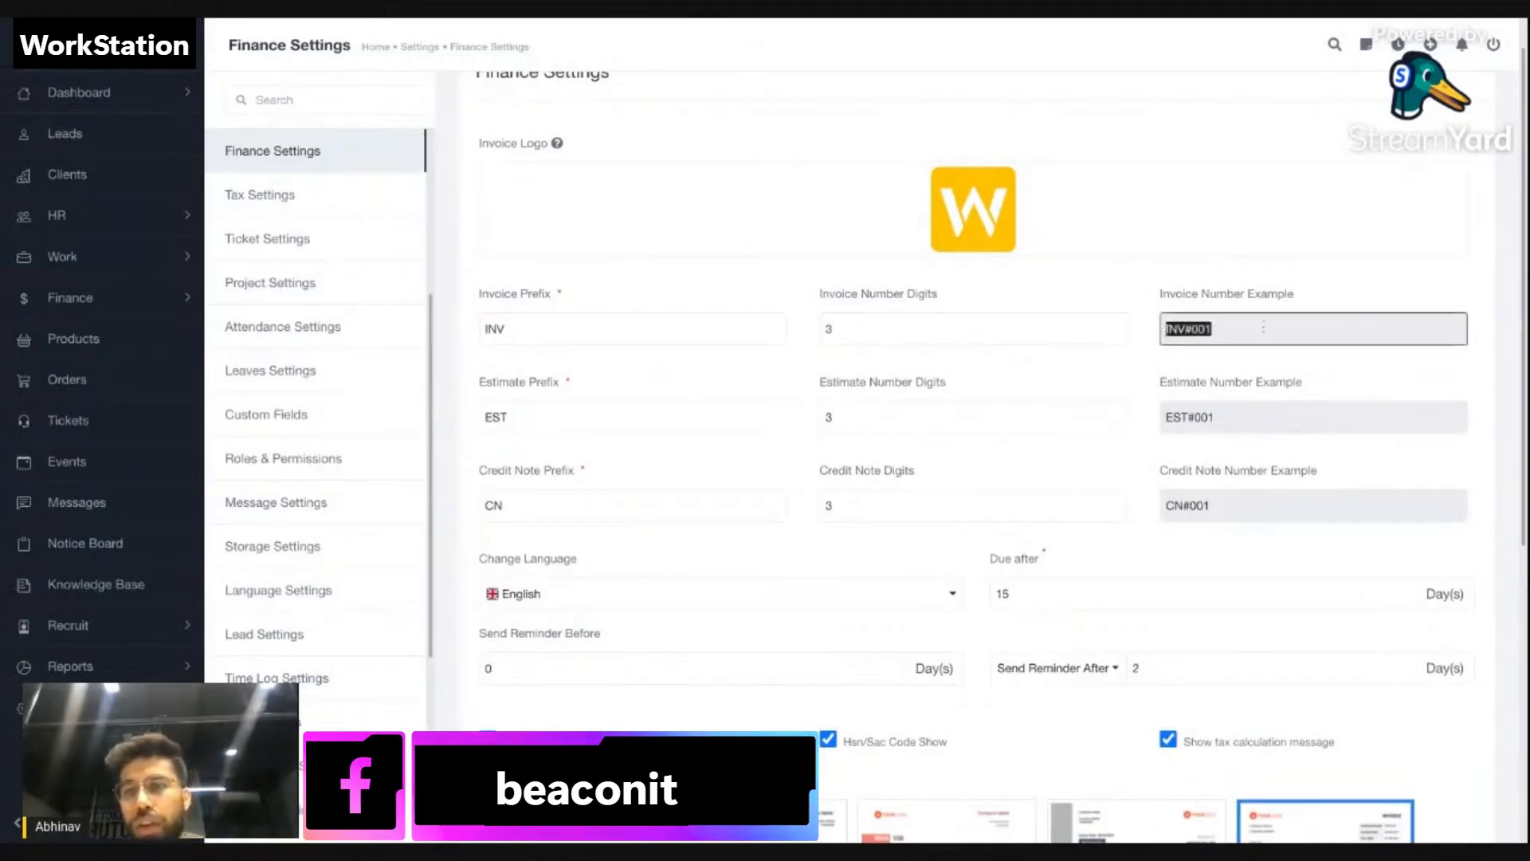
{"action": "left_click", "coordinate": [1191, 331]}
Review the invoice due-after days, the reminder-before days and the available invoice templates.
{"action": "scroll", "coordinate": [1148, 355], "scroll_direction": "down", "scroll_amount": 2}
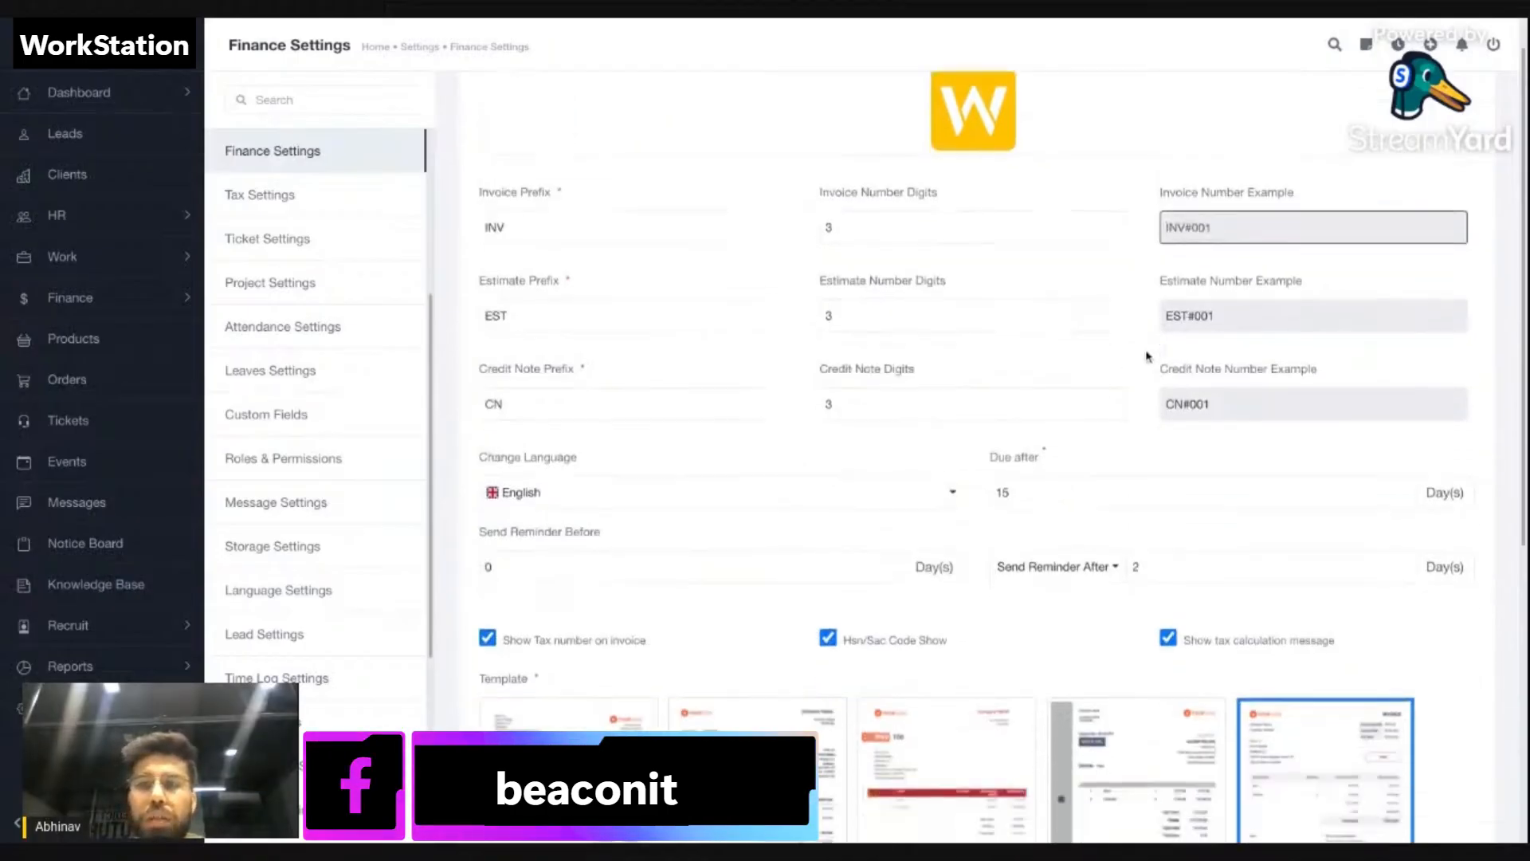
{"action": "scroll", "coordinate": [639, 407], "scroll_direction": "down", "scroll_amount": 3}
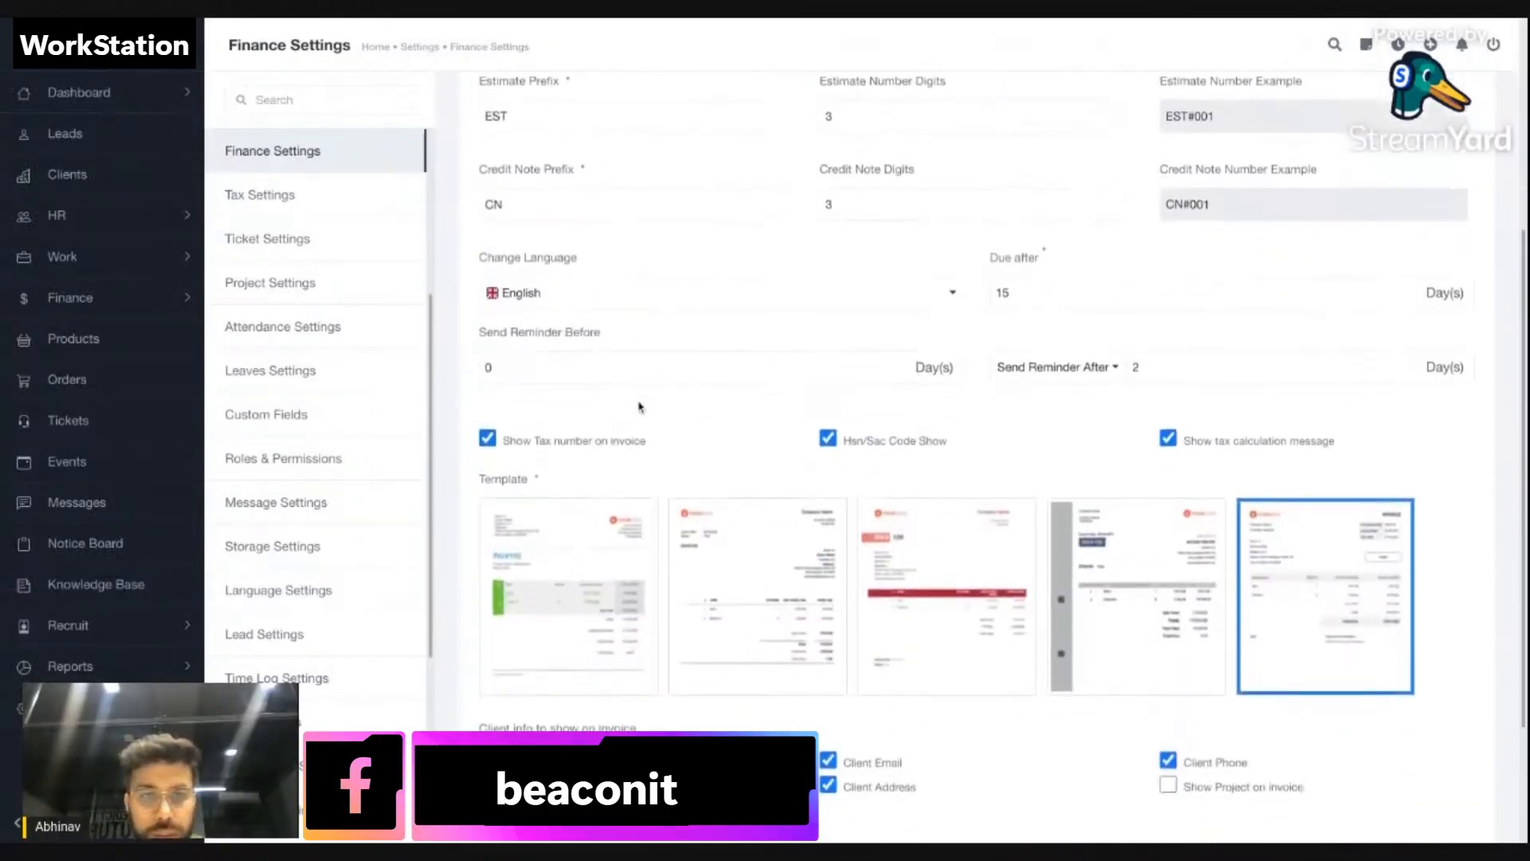
{"action": "left_click", "coordinate": [1001, 256]}
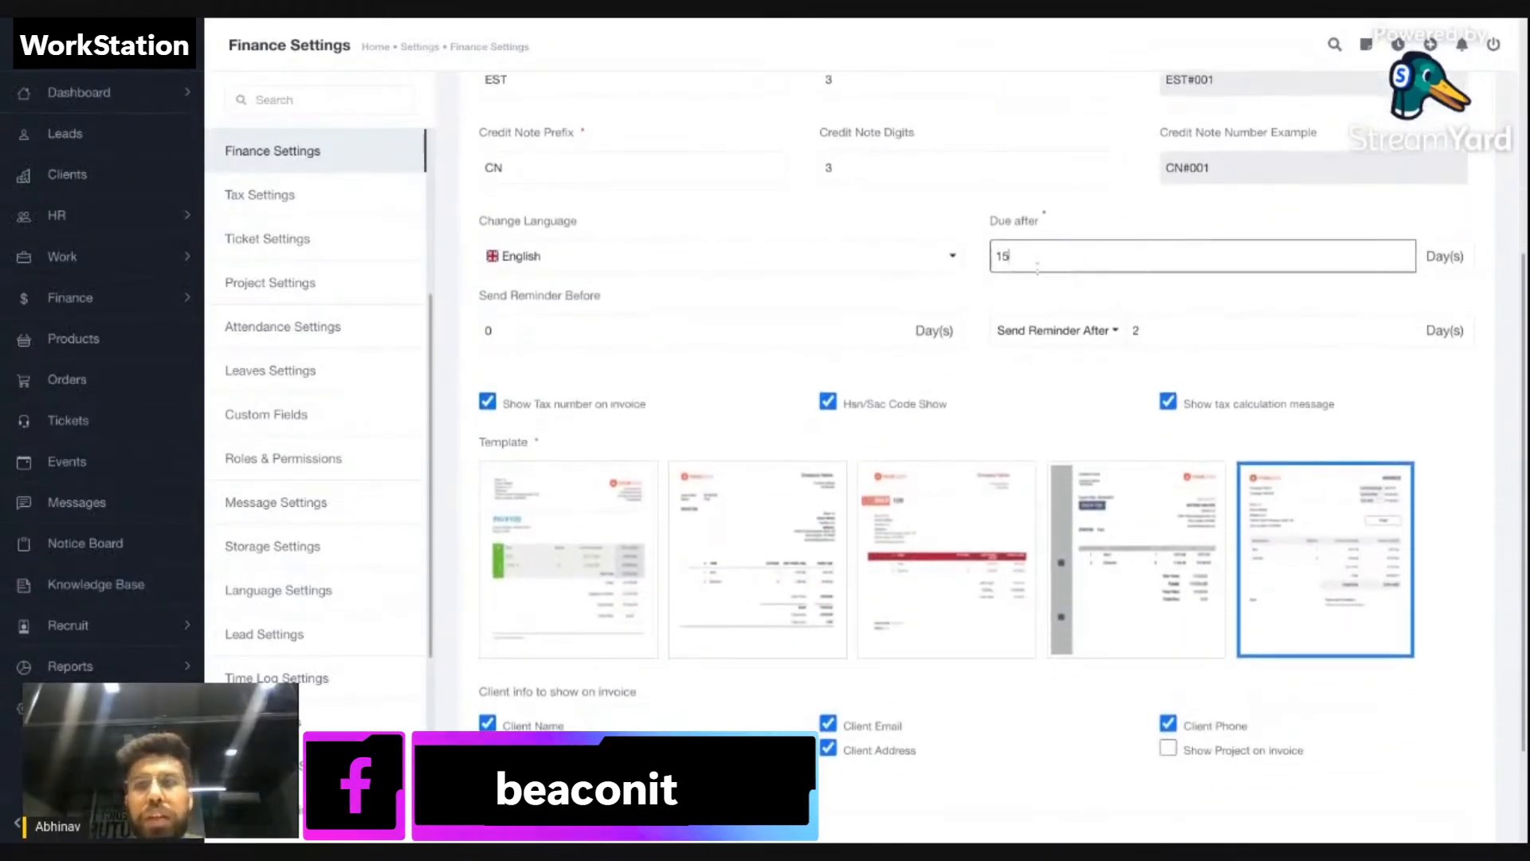
{"action": "left_click", "coordinate": [855, 277]}
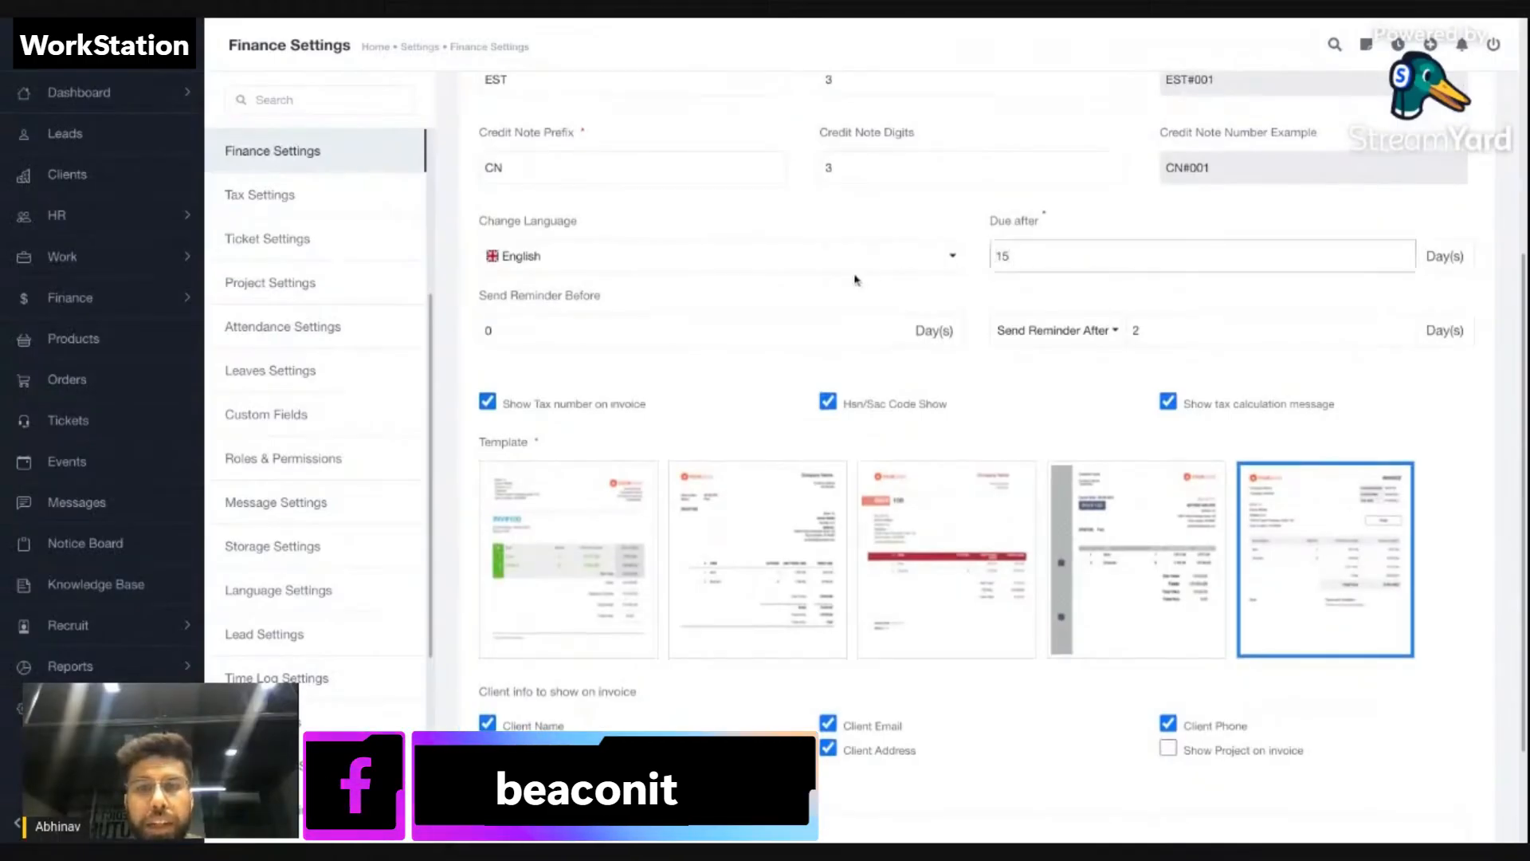
{"action": "scroll", "coordinate": [630, 359], "scroll_direction": "down", "scroll_amount": 1}
{"action": "left_click", "coordinate": [659, 288]}
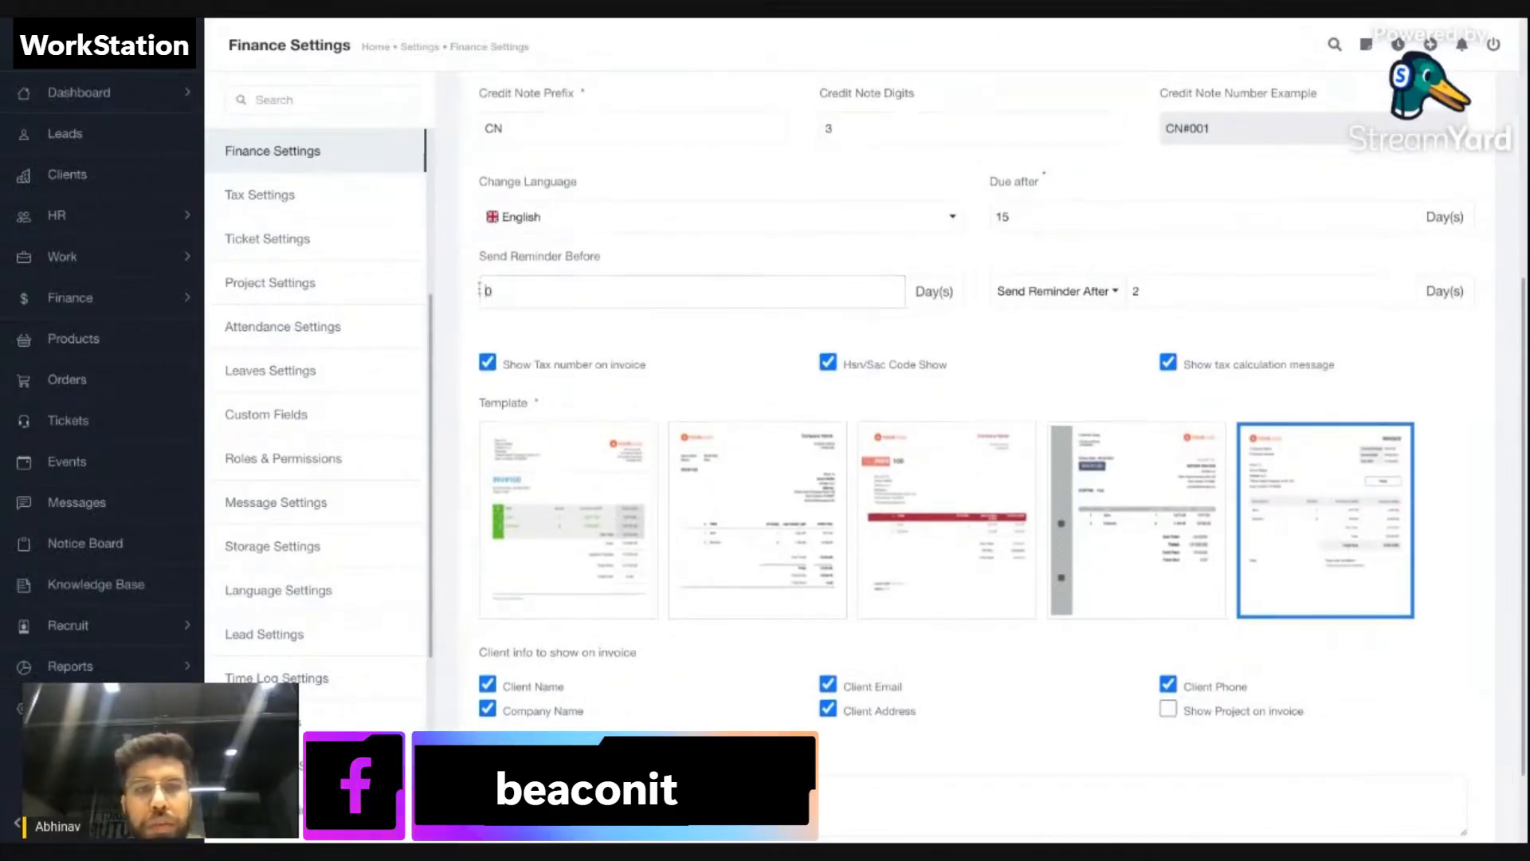
{"action": "left_click", "coordinate": [615, 323]}
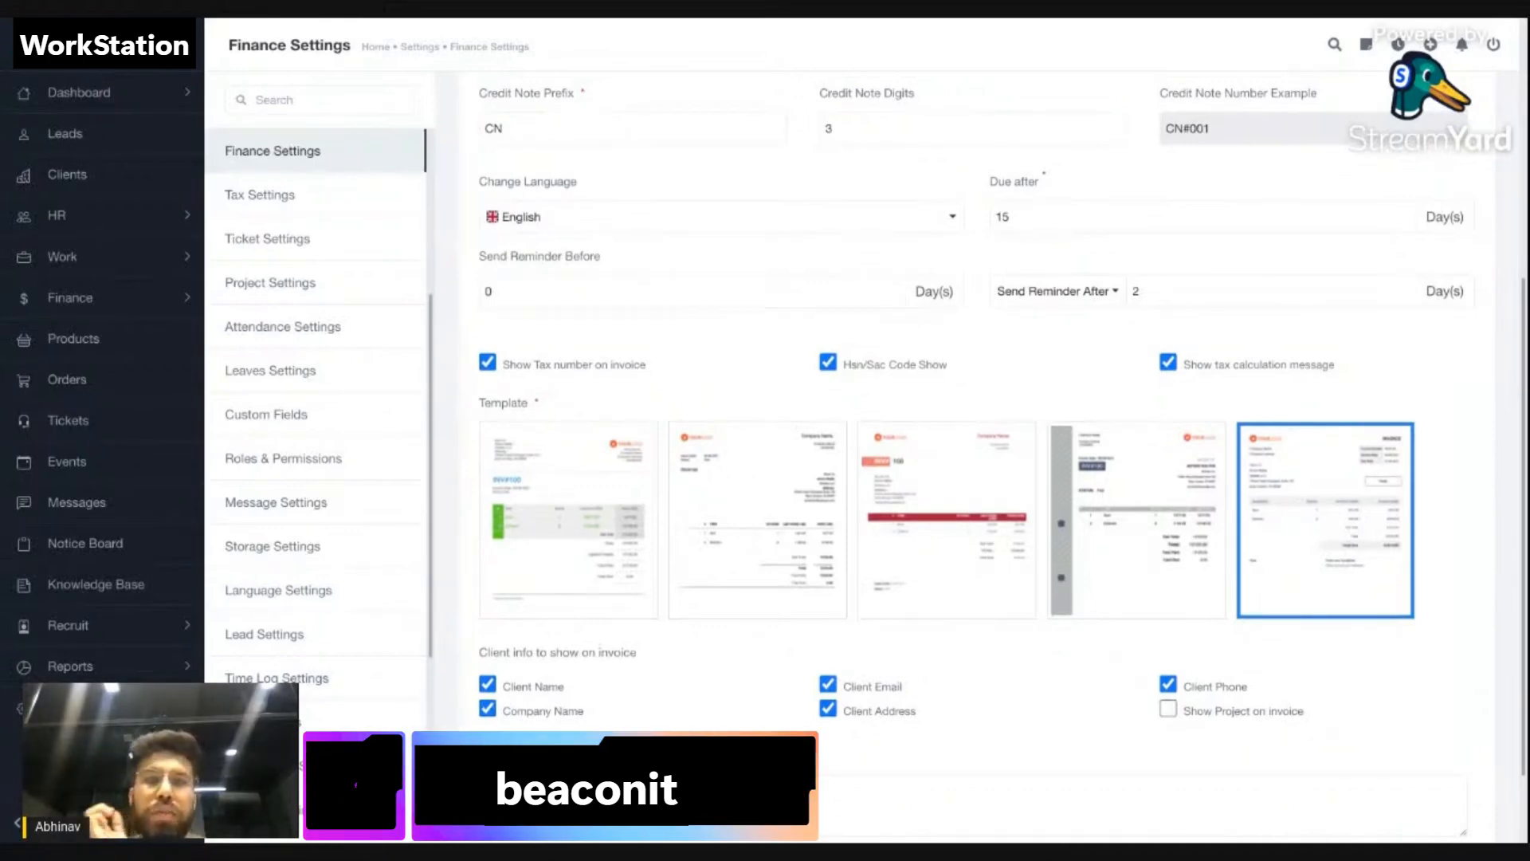
Review the reminder days and invoice templates, and exclude Client Address from the client info shown on invoices.
{"action": "left_click", "coordinate": [618, 300]}
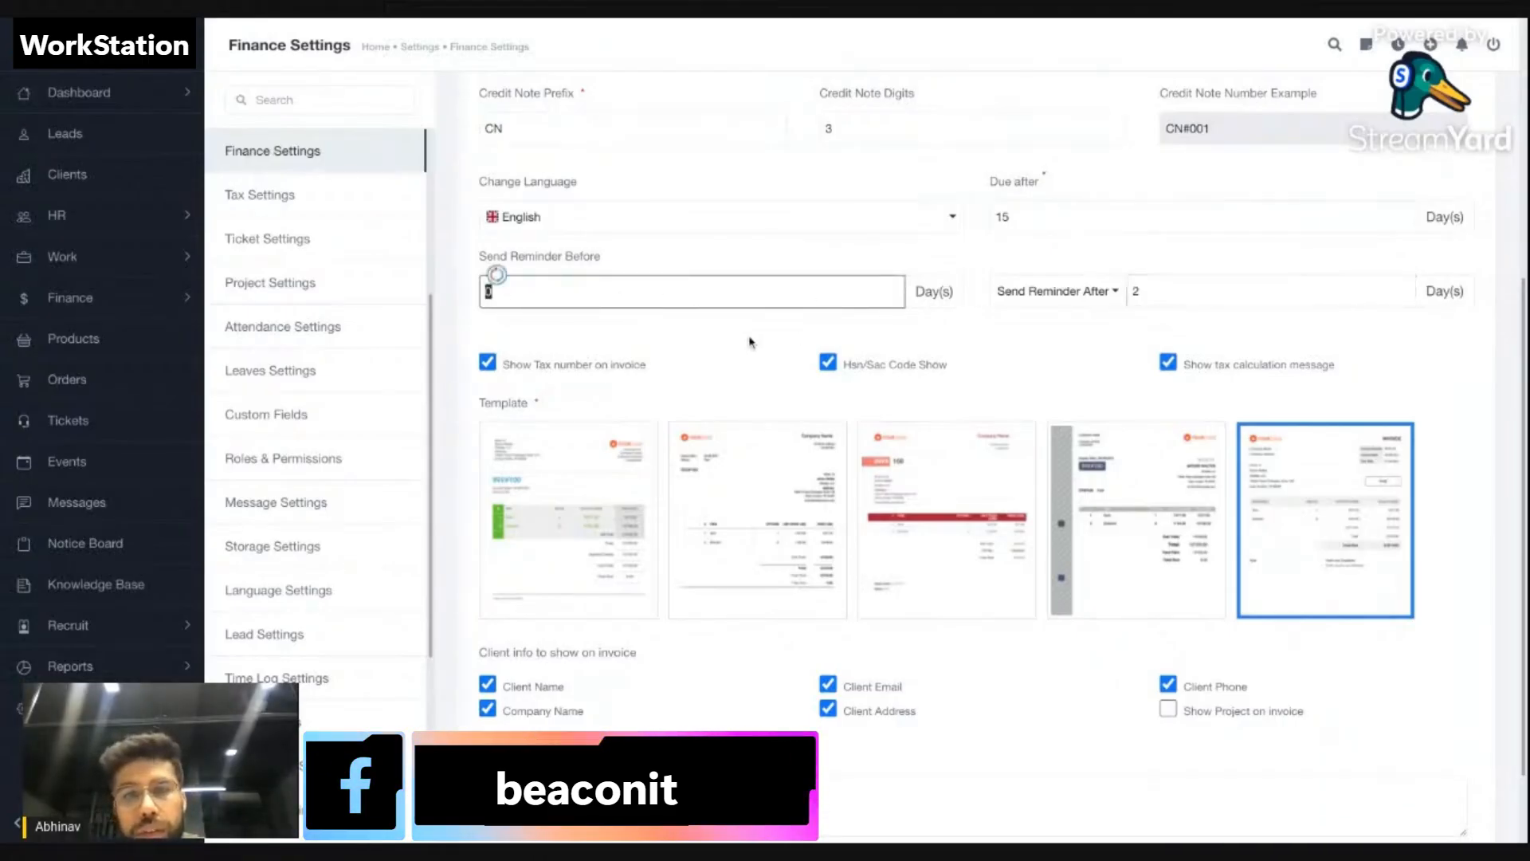
{"action": "scroll", "coordinate": [750, 339], "scroll_direction": "down", "scroll_amount": 1}
{"action": "scroll", "coordinate": [750, 343], "scroll_direction": "down", "scroll_amount": 1}
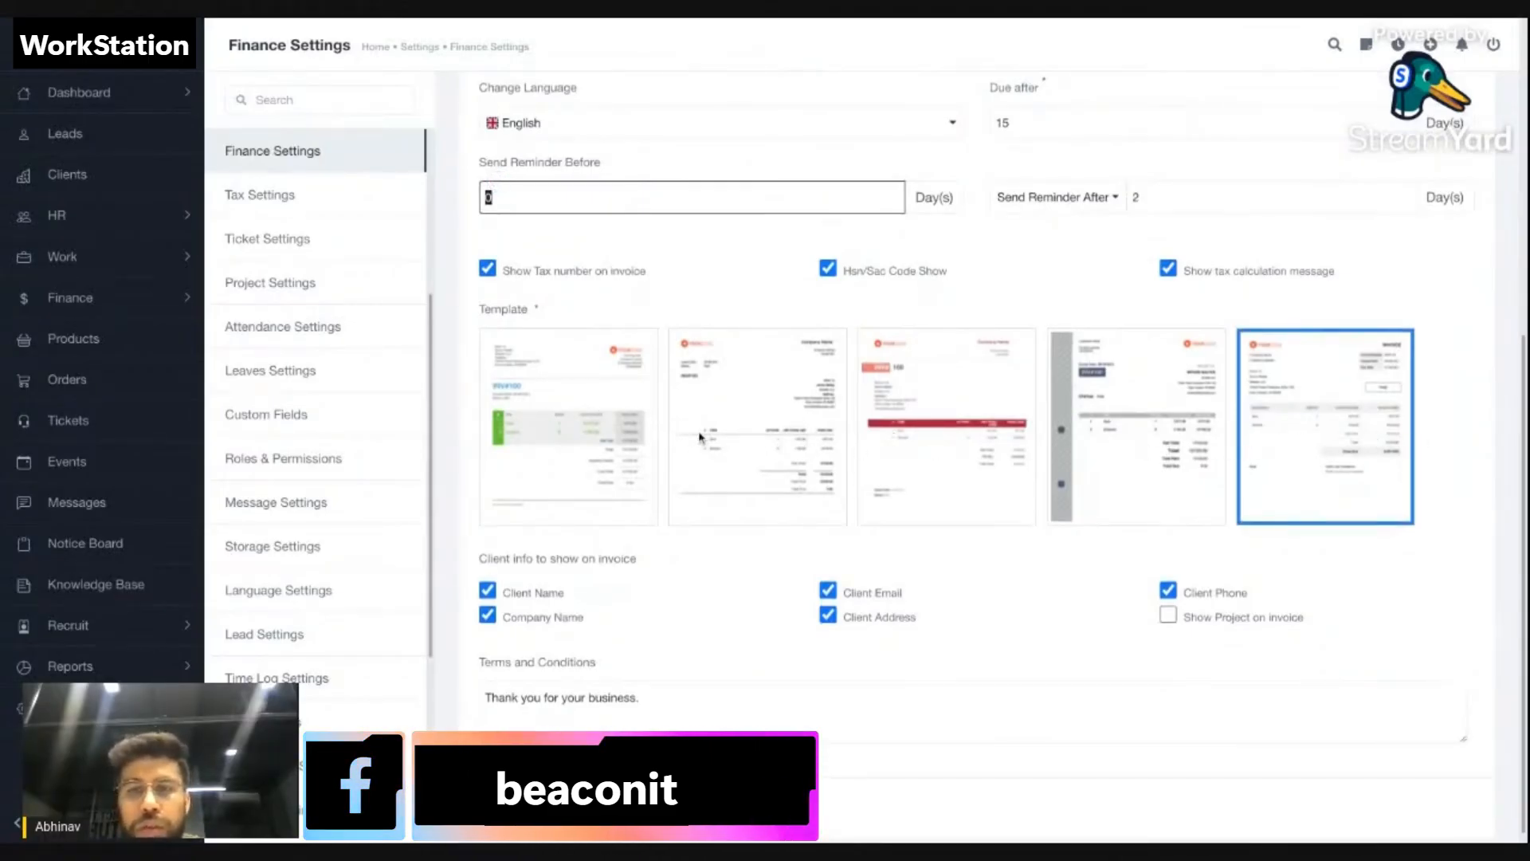
{"action": "scroll", "coordinate": [888, 447], "scroll_direction": "down", "scroll_amount": 1}
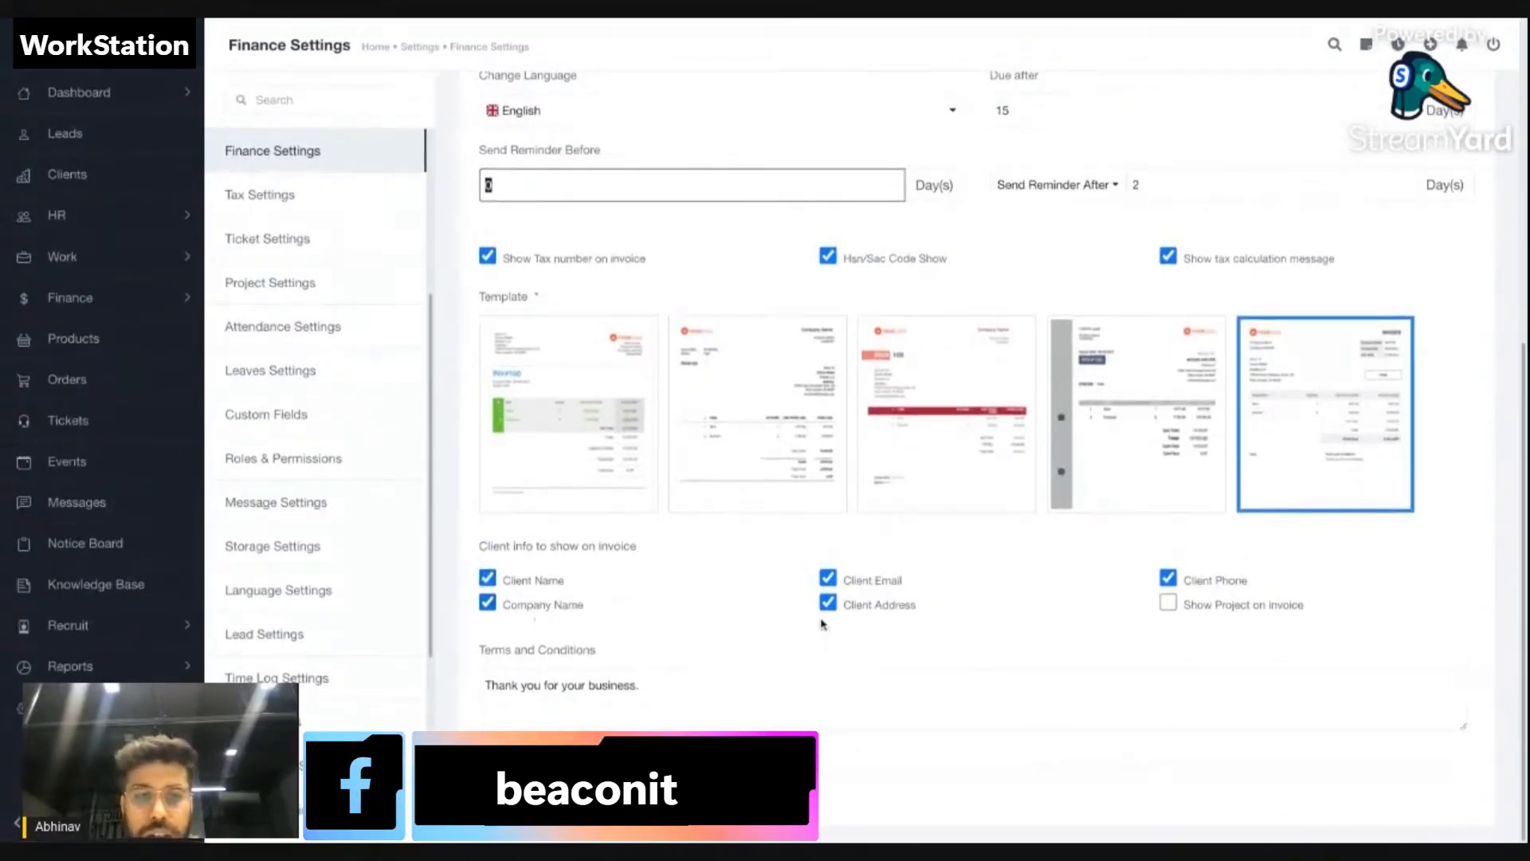
{"action": "left_click", "coordinate": [1351, 567]}
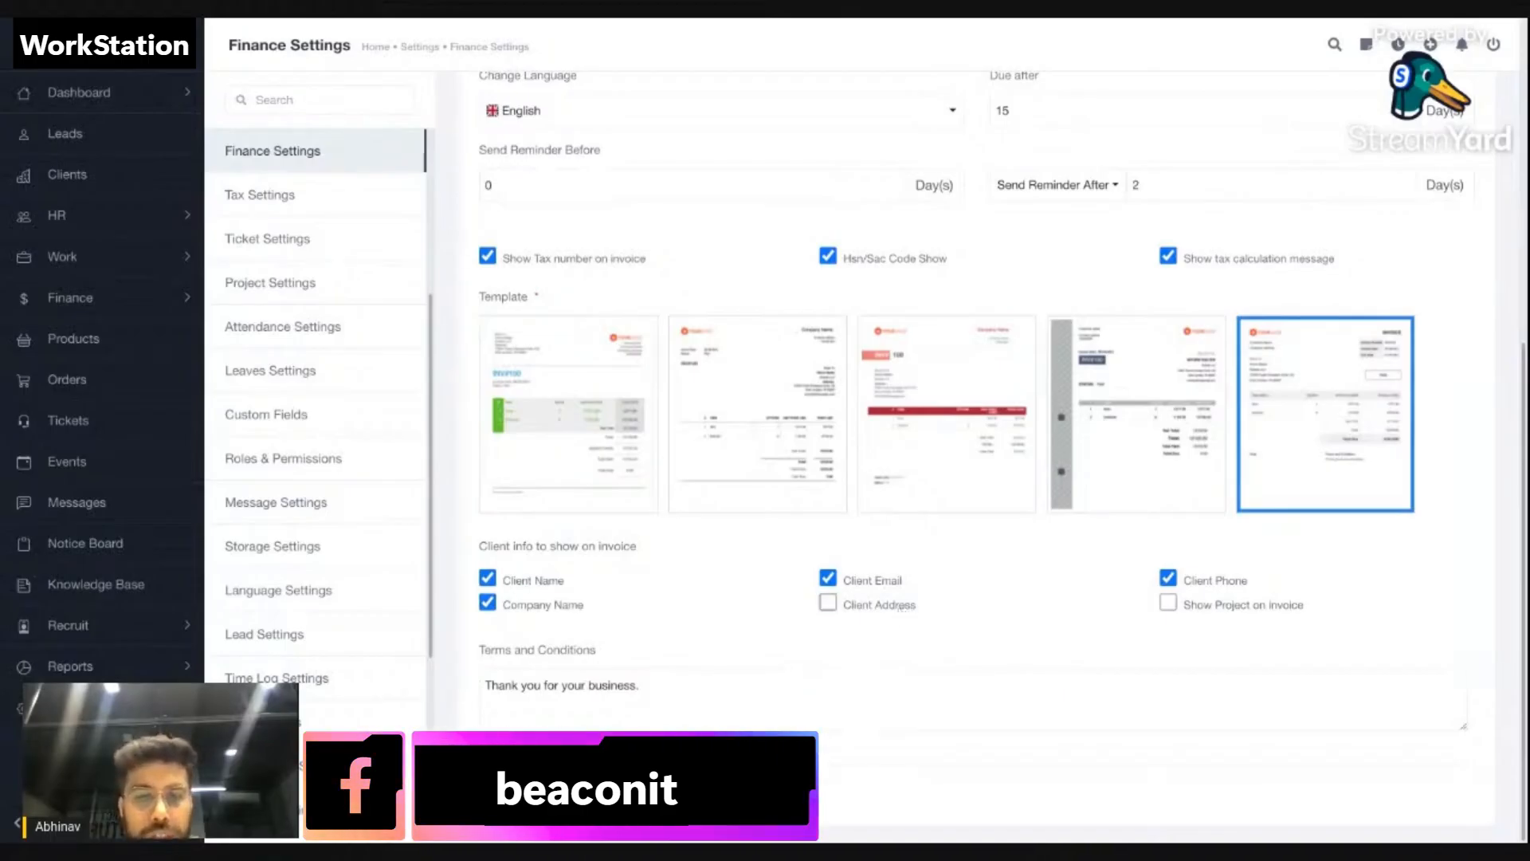
Highlight the Terms and Conditions text in Finance Settings to examine the wording used on invoices.
{"action": "left_click", "coordinate": [715, 698]}
{"action": "key", "text": "shift+Left"}
{"action": "key", "text": "shift+Left"}
{"action": "key", "text": "shift+Left"}
{"action": "key", "text": "shift+Left"}
{"action": "key", "text": "shift+Left"}
{"action": "key", "text": "shift+Left"}
{"action": "key", "text": "shift+Left"}
{"action": "key", "text": "shift+Left"}
{"action": "key", "text": "shift+Left"}
{"action": "key", "text": "shift+Left"}
{"action": "key", "text": "shift+Left"}
{"action": "key", "text": "shift+Left"}
{"action": "key", "text": "shift+Left"}
{"action": "key", "text": "shift+Left"}
{"action": "key", "text": "shift+Left"}
{"action": "key", "text": "shift+Left"}
{"action": "key", "text": "shift+Left"}
{"action": "key", "text": "shift+Left"}
{"action": "key", "text": "shift+Left"}
{"action": "key", "text": "shift+Left"}
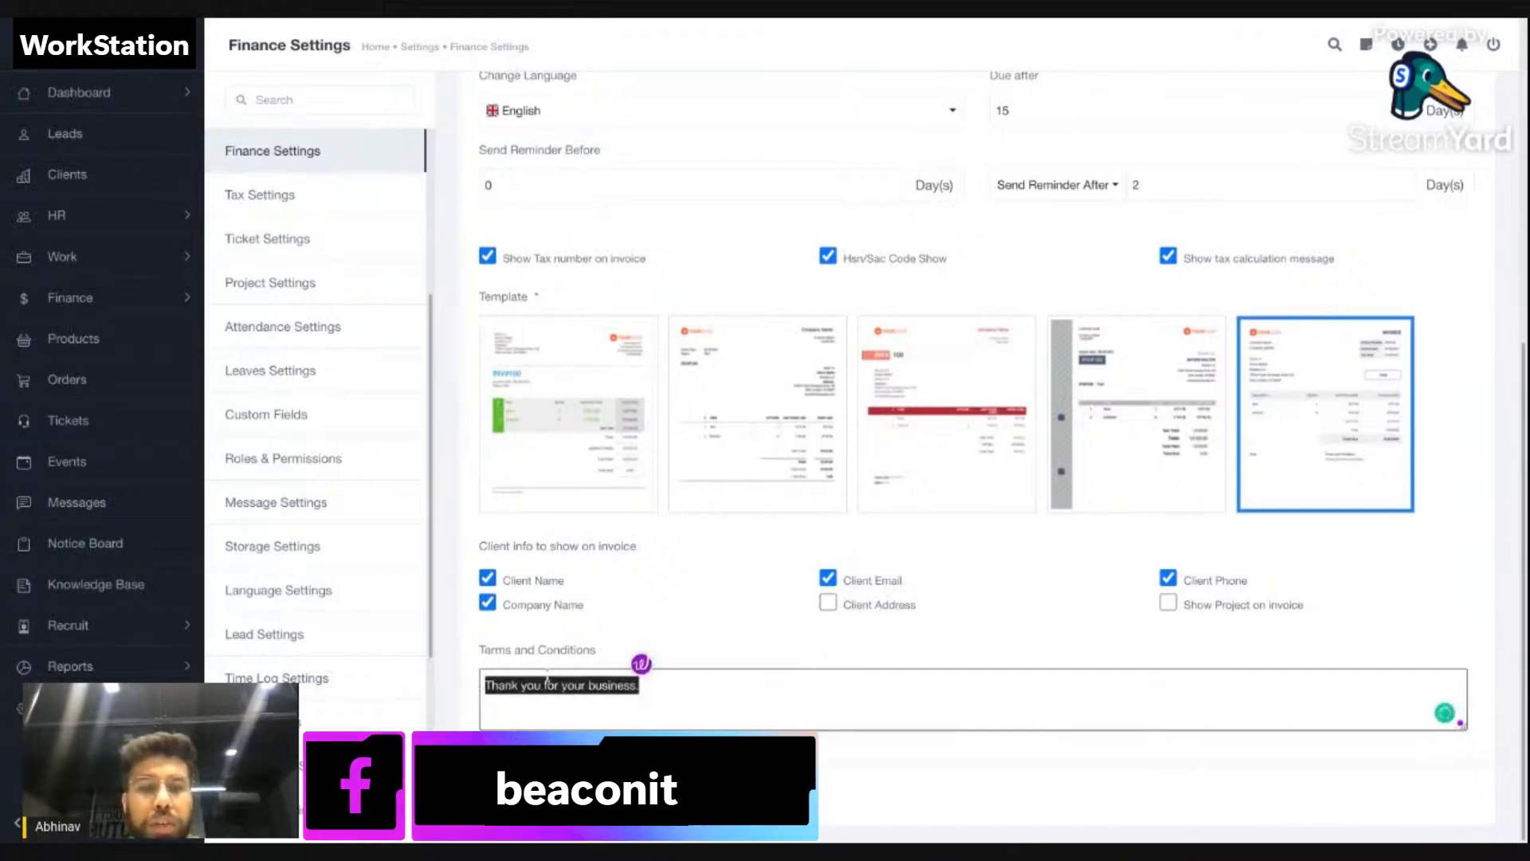
{"action": "left_click", "coordinate": [590, 695]}
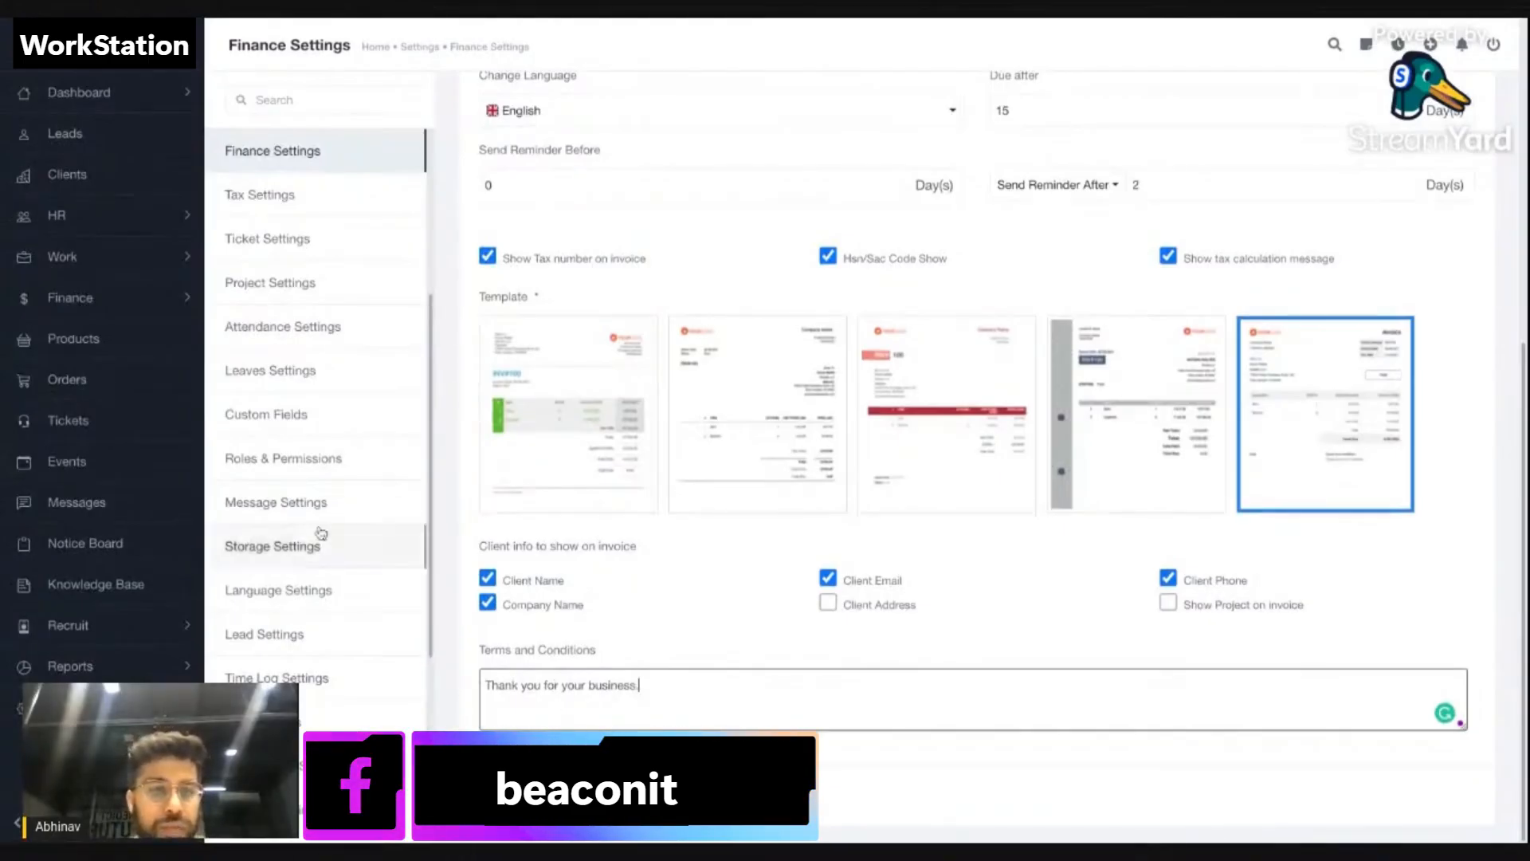
Open the Finance invoices list, view invoice INV#100 and highlight its totals to examine the invoice layout.
{"action": "left_click", "coordinate": [85, 263]}
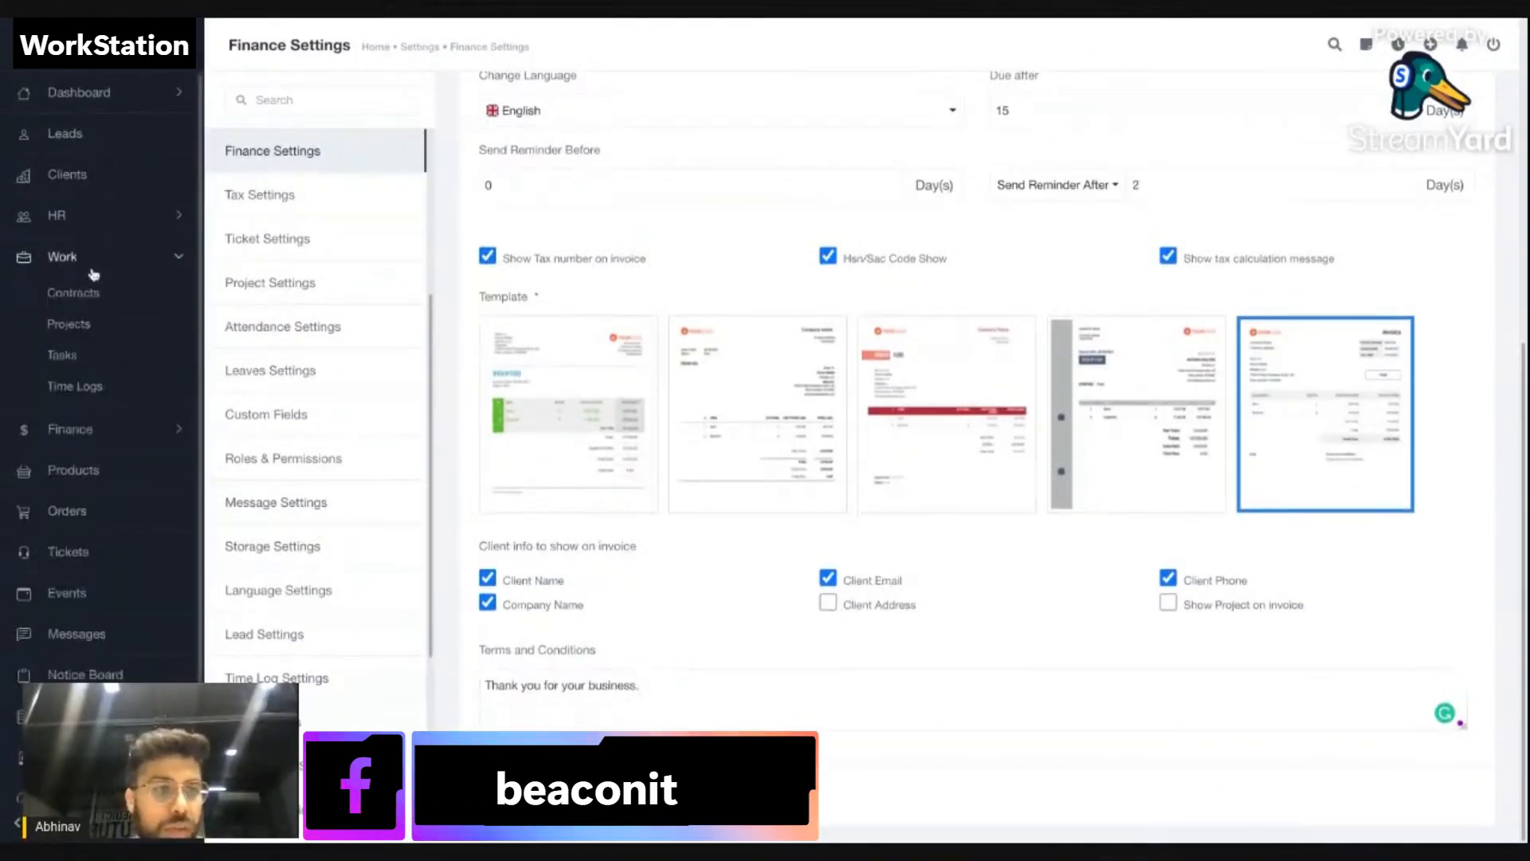
{"action": "scroll", "coordinate": [93, 274], "scroll_direction": "down", "scroll_amount": 1}
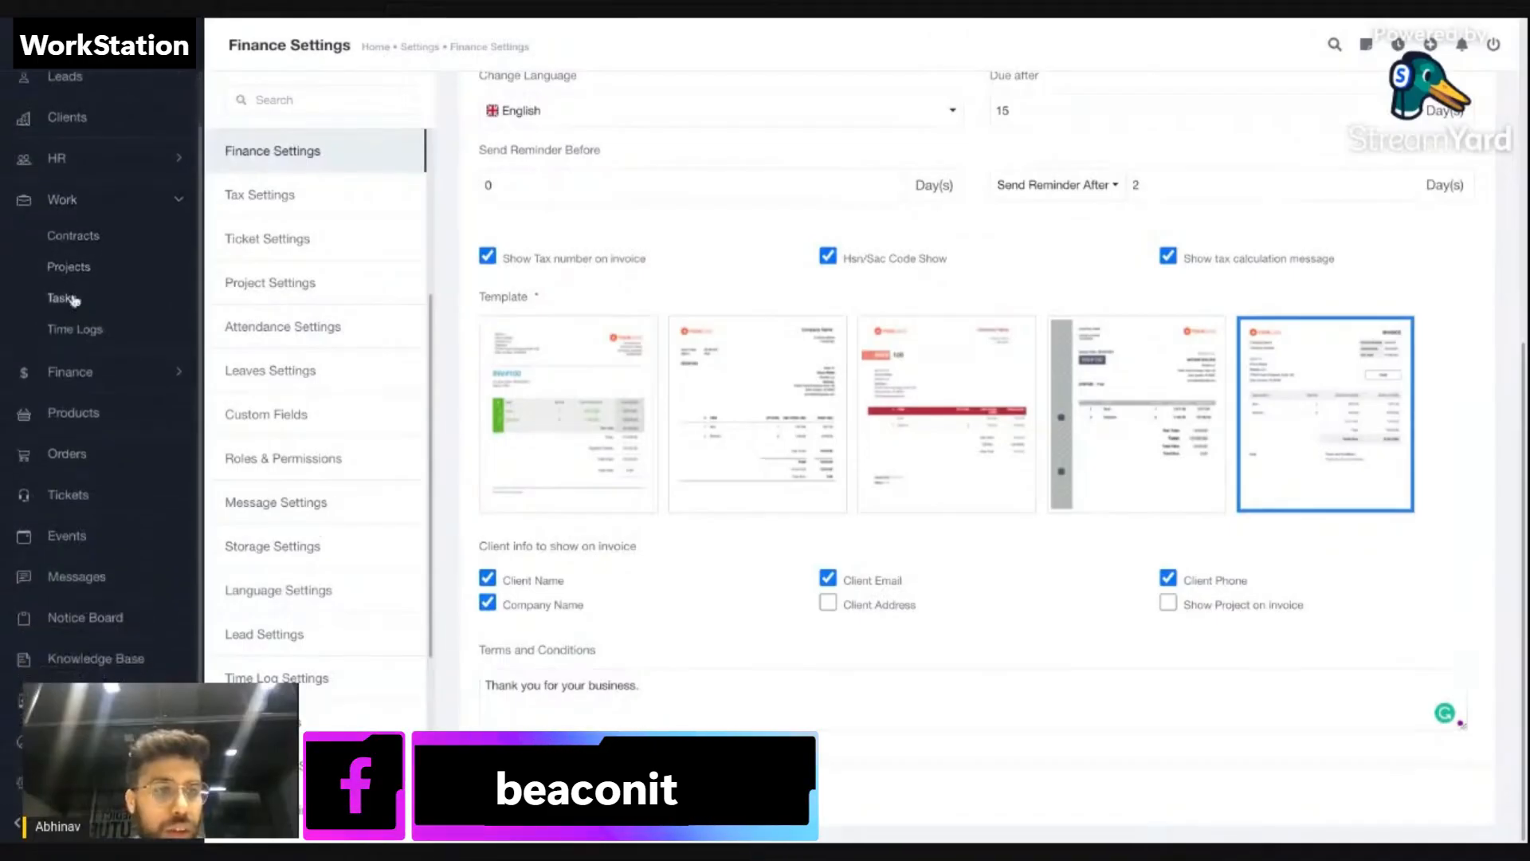
{"action": "left_click", "coordinate": [72, 372]}
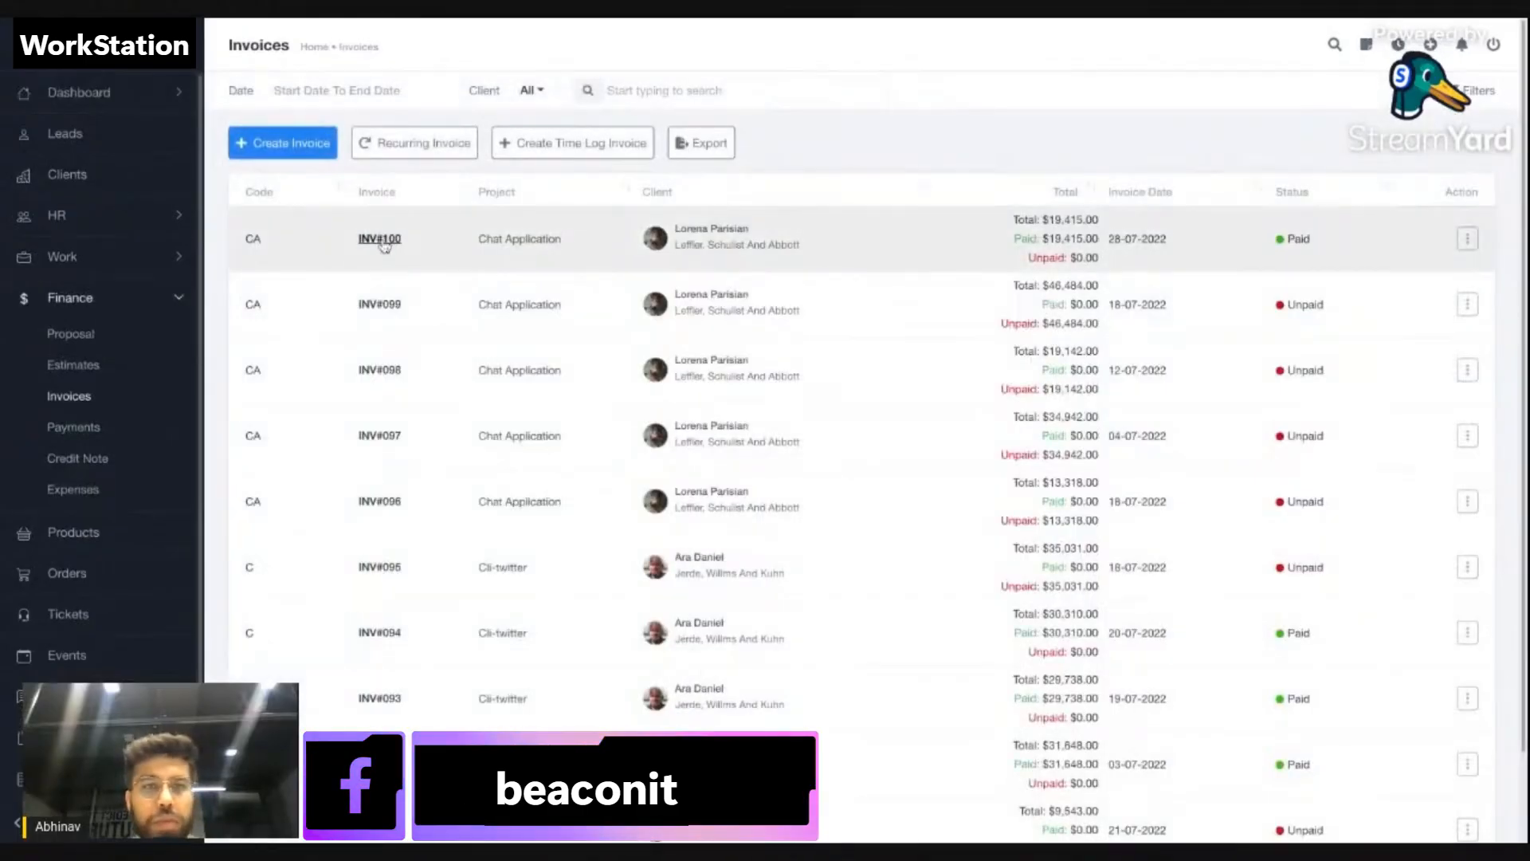
{"action": "left_click", "coordinate": [380, 239]}
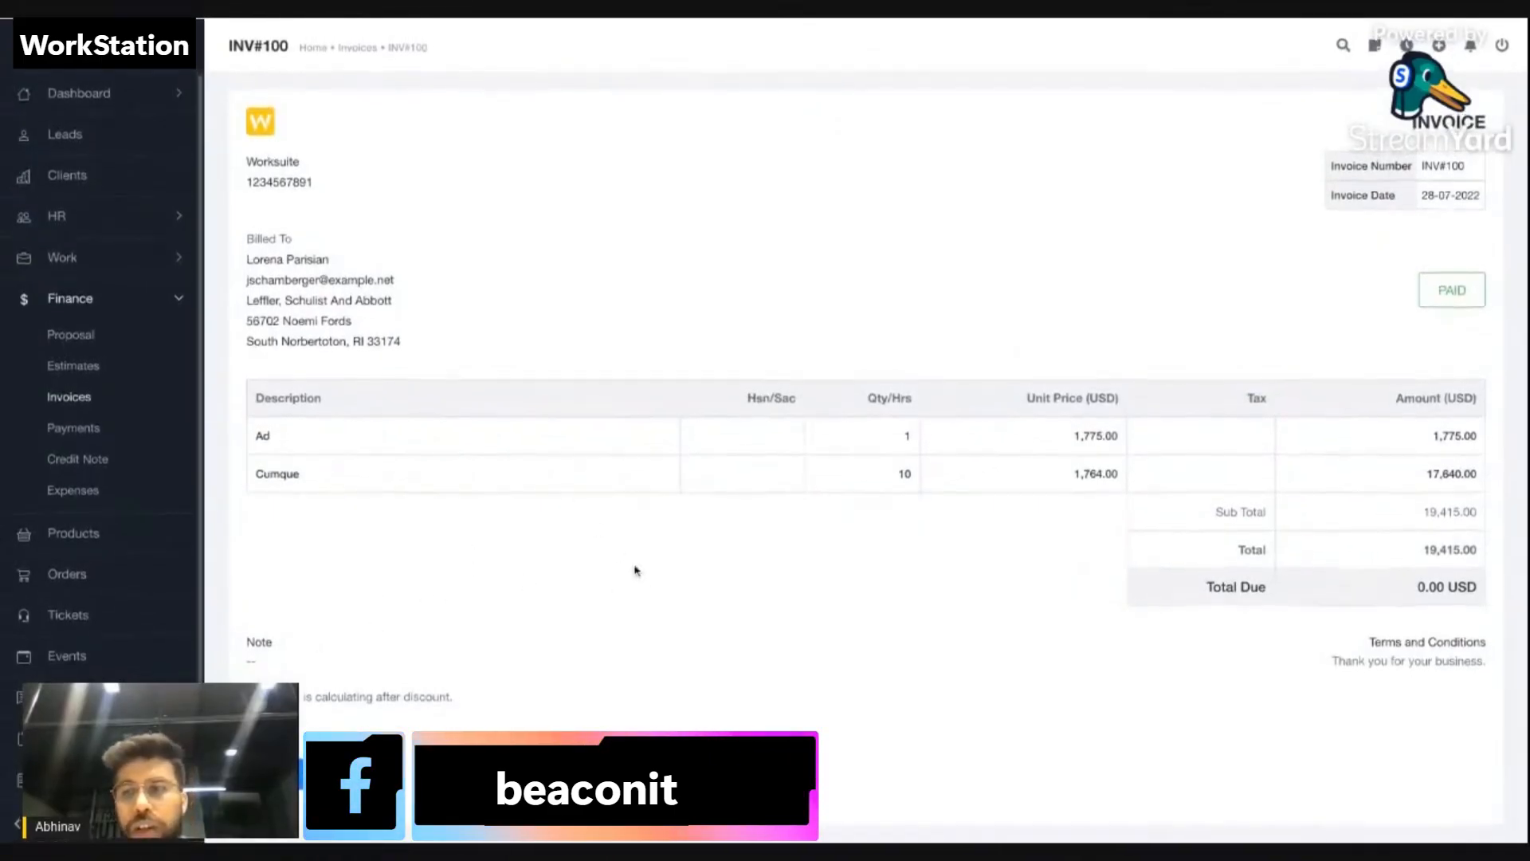
{"action": "left_click_drag", "start_coordinate": [1280, 513], "coordinate": [1293, 586]}
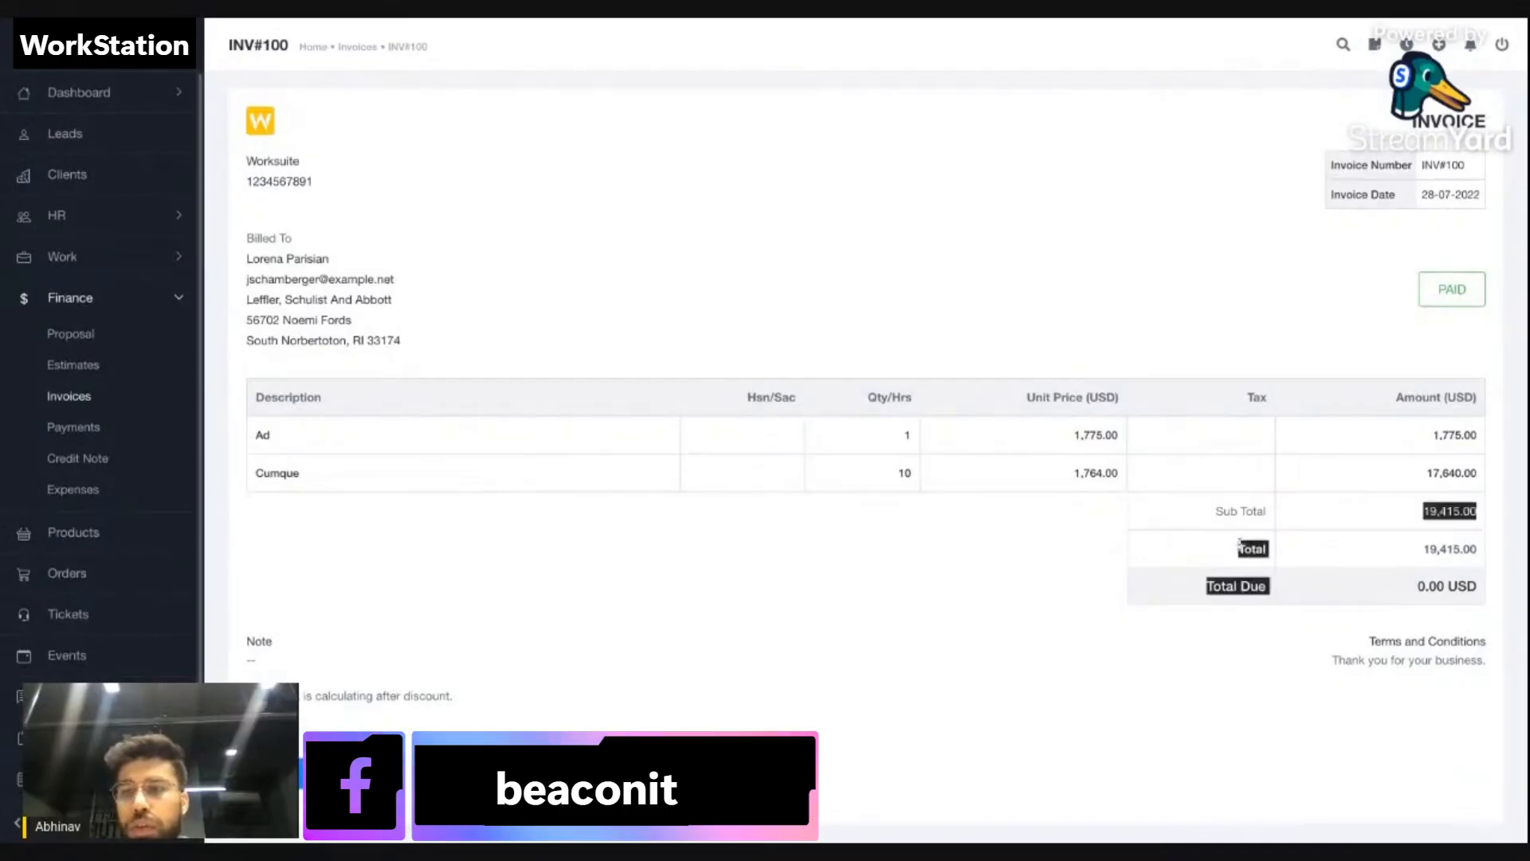
{"action": "left_click", "coordinate": [1297, 585]}
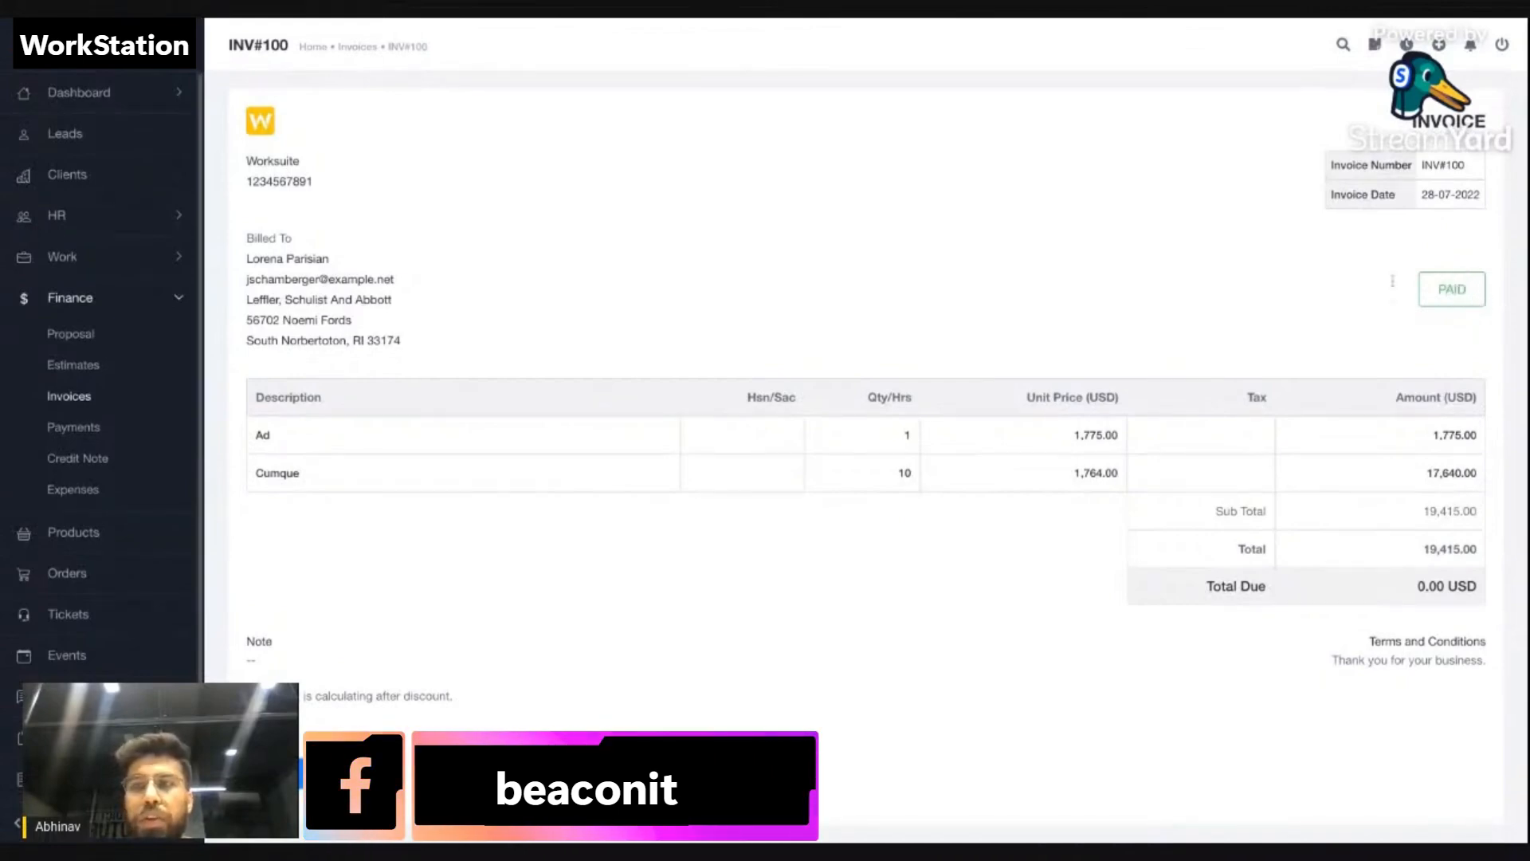
Return to the invoices list and start adding a payment to unpaid invoice INV#099.
{"action": "left_click", "coordinate": [88, 397]}
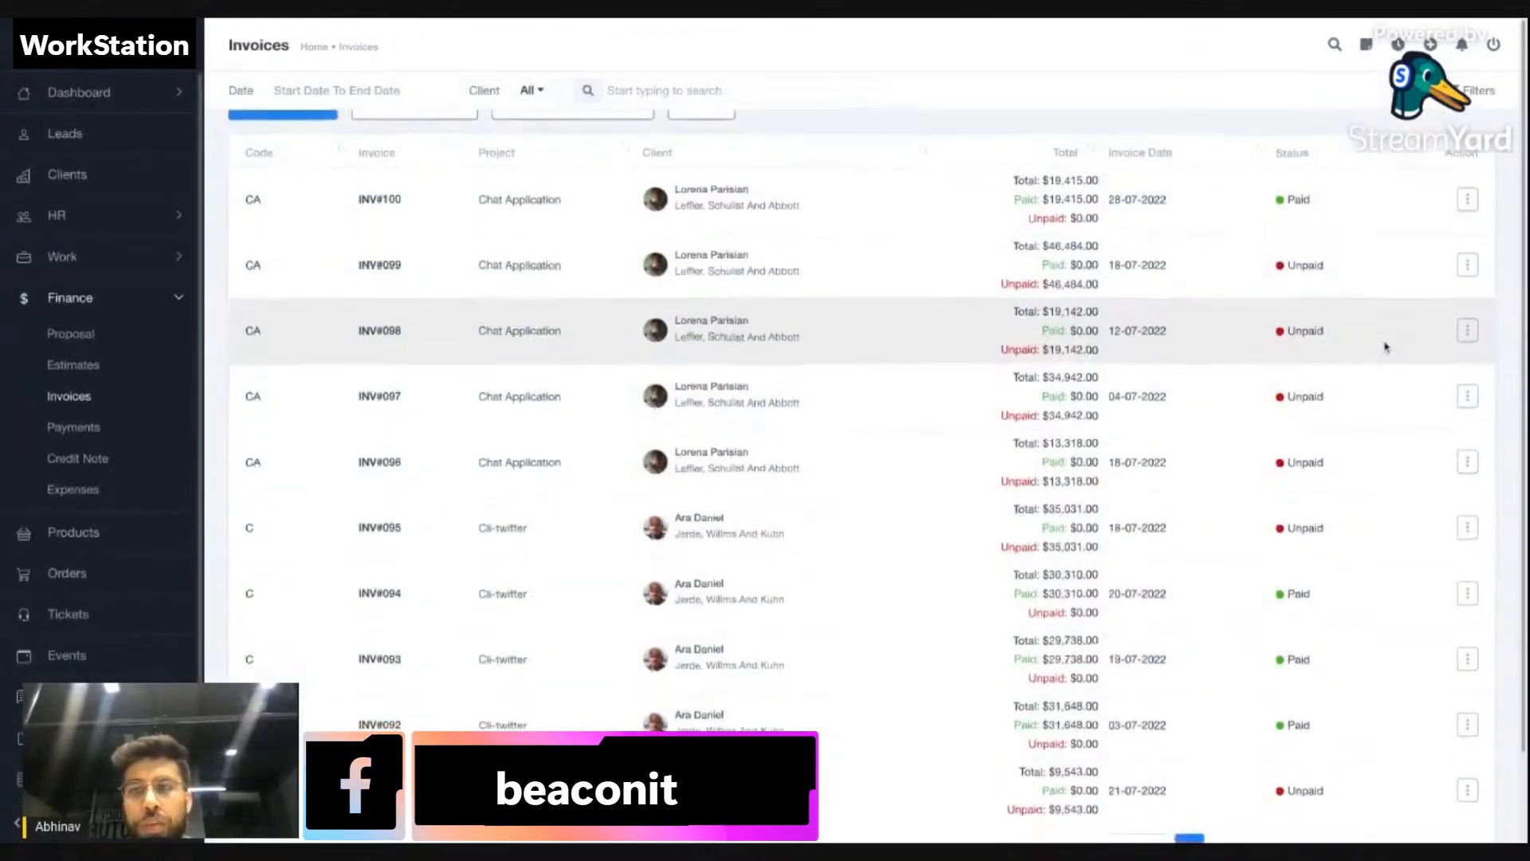
{"action": "scroll", "coordinate": [1386, 341], "scroll_direction": "down", "scroll_amount": 1}
{"action": "left_click", "coordinate": [1468, 248]}
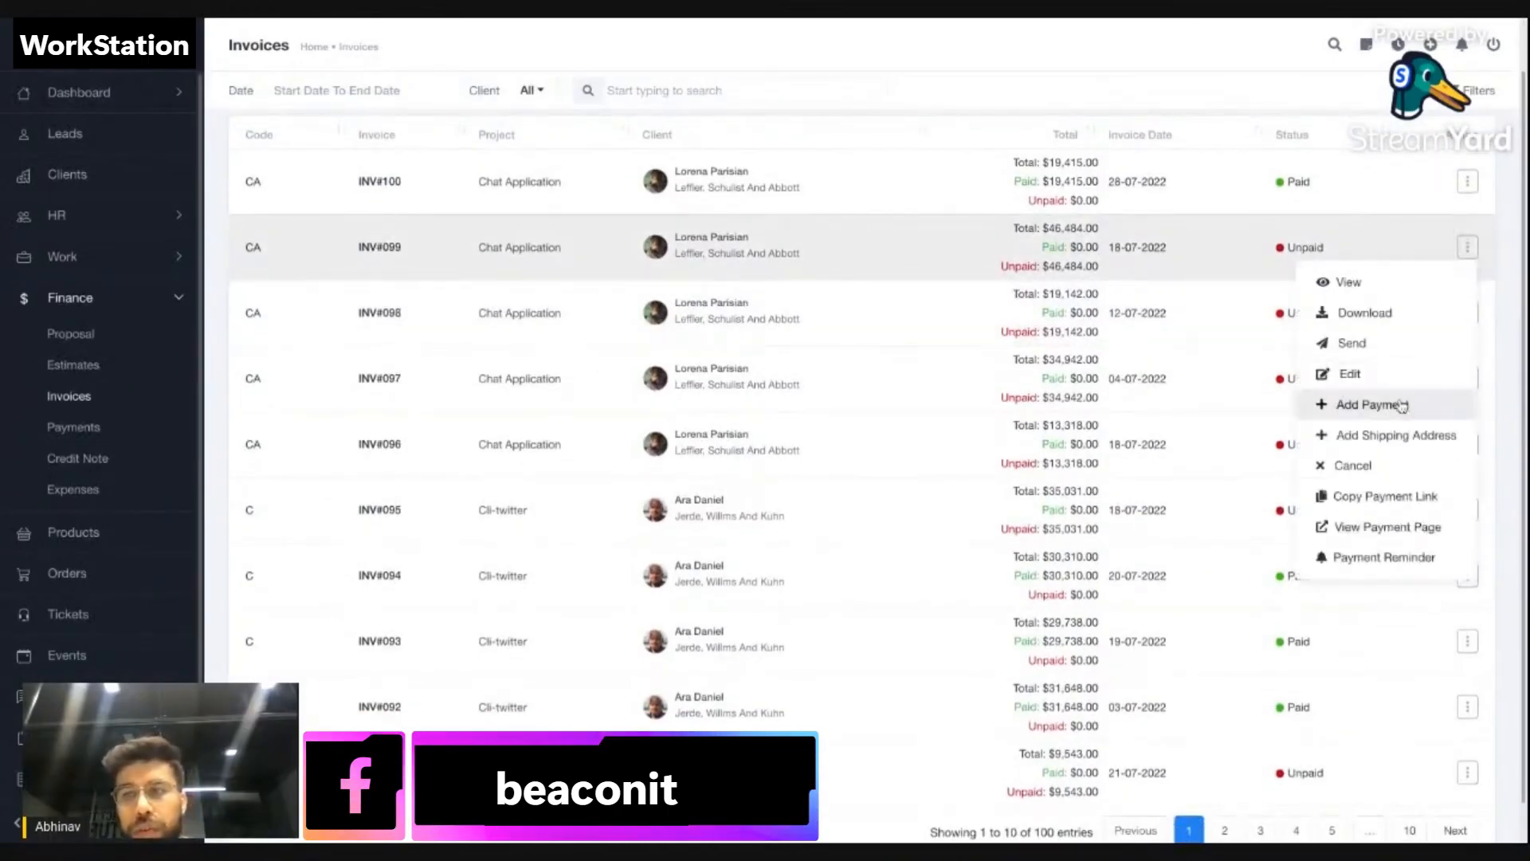
{"action": "left_click", "coordinate": [1401, 404]}
Set the payment amount for invoice INV#099 to 26484 and close the payment form without saving.
{"action": "left_click", "coordinate": [319, 319]}
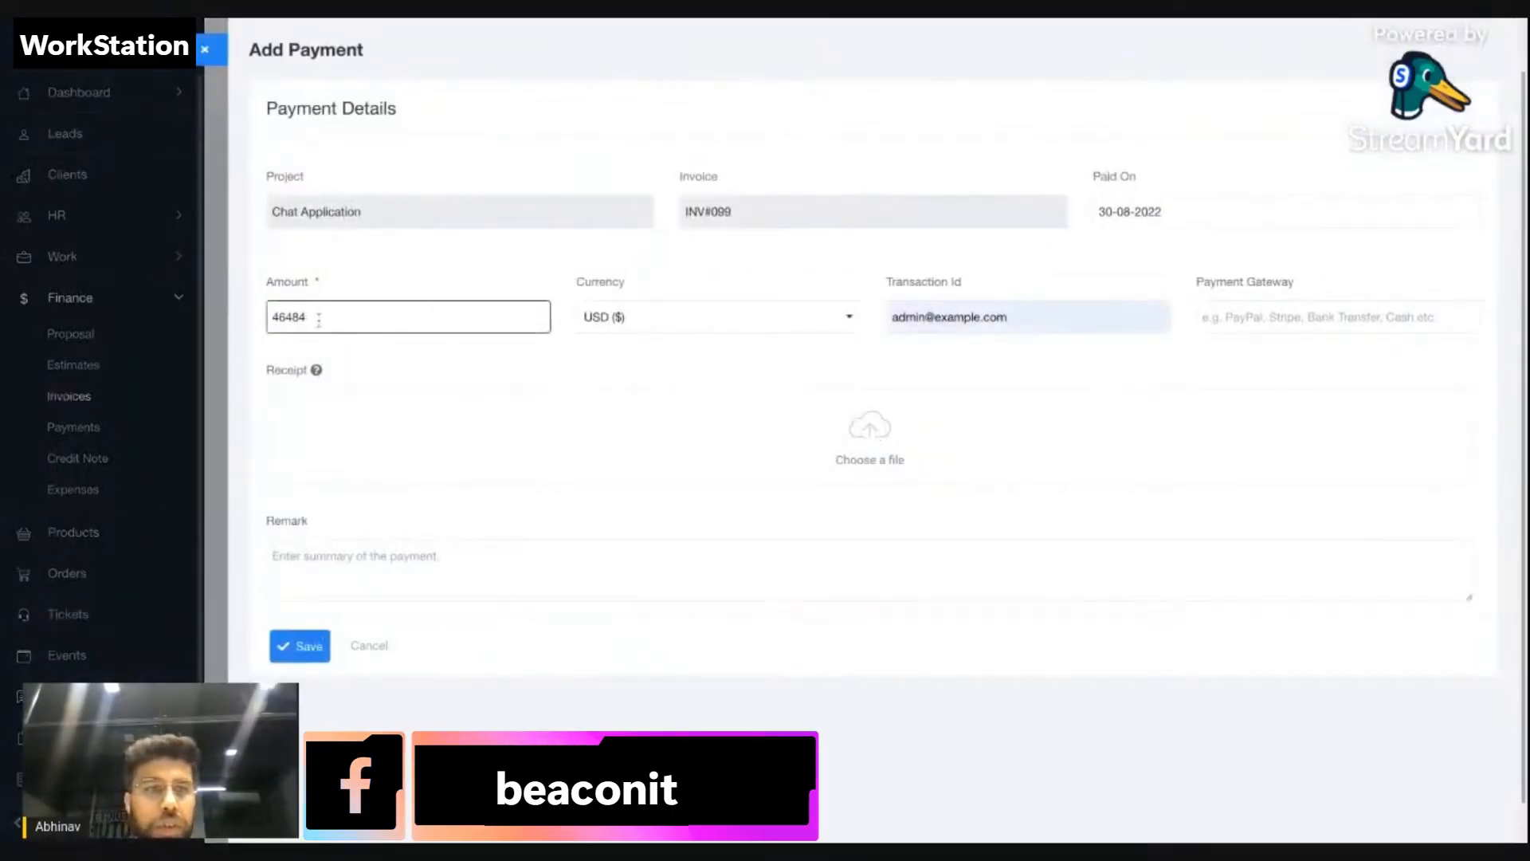
{"action": "double_click", "coordinate": [320, 321]}
{"action": "left_click", "coordinate": [327, 318]}
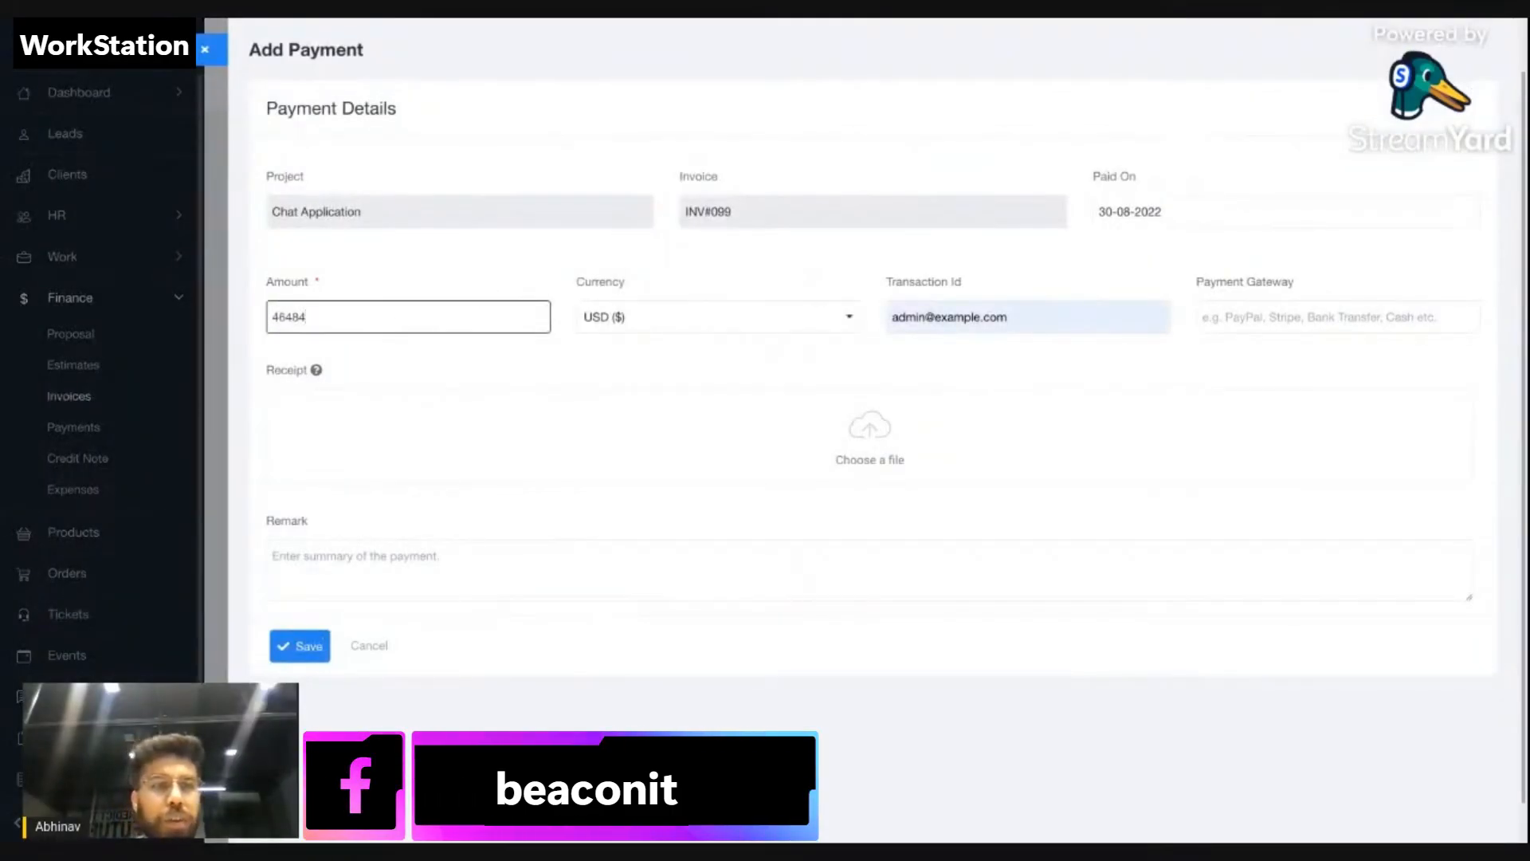
{"action": "left_click", "coordinate": [285, 316]}
{"action": "key", "text": "BackSpace"}
{"action": "type", "text": "2"}
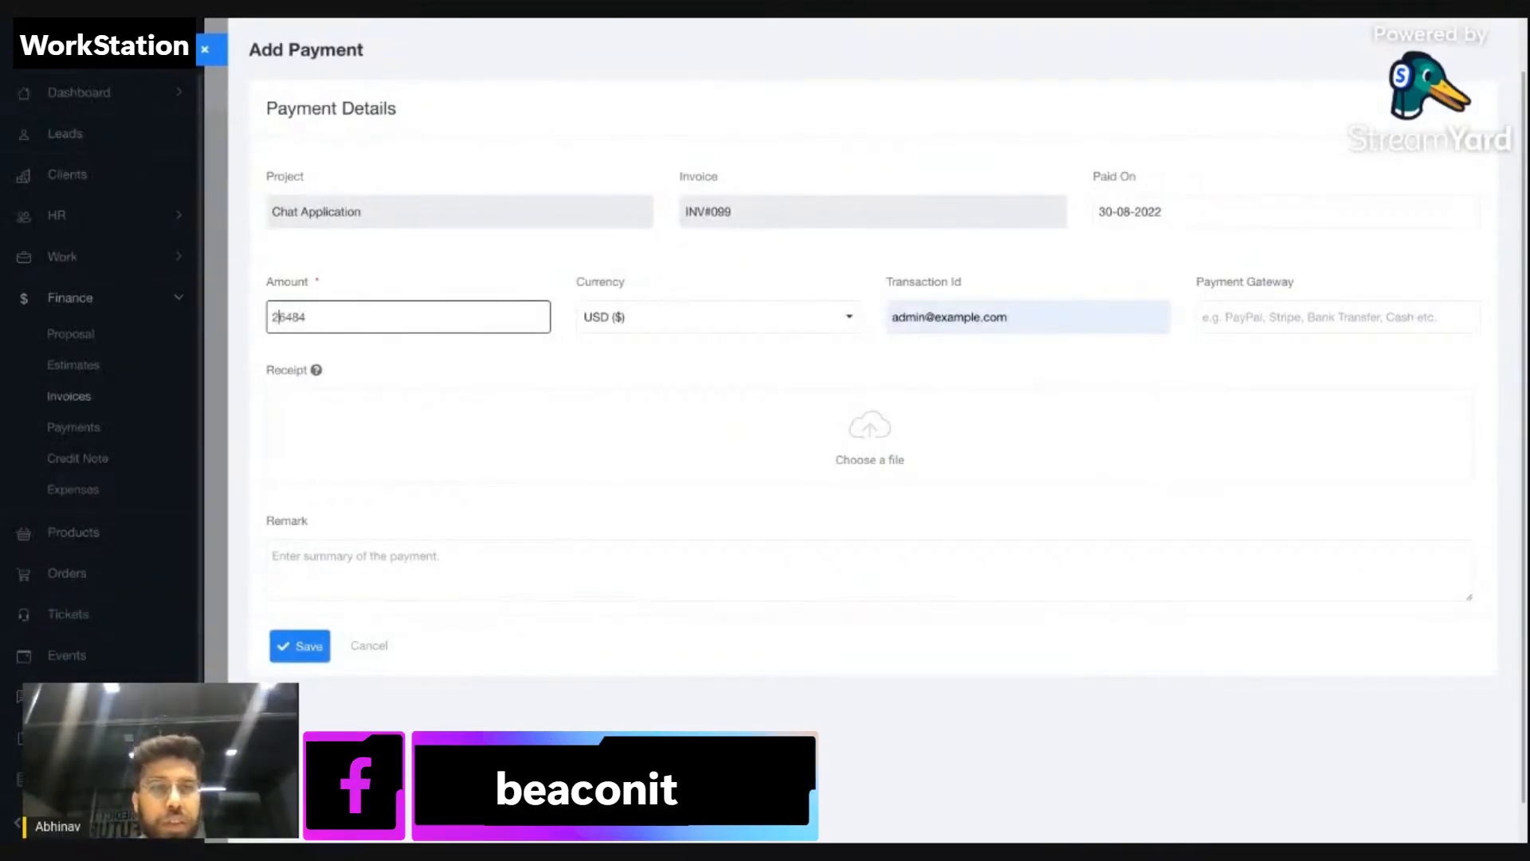
{"action": "left_click", "coordinate": [150, 404]}
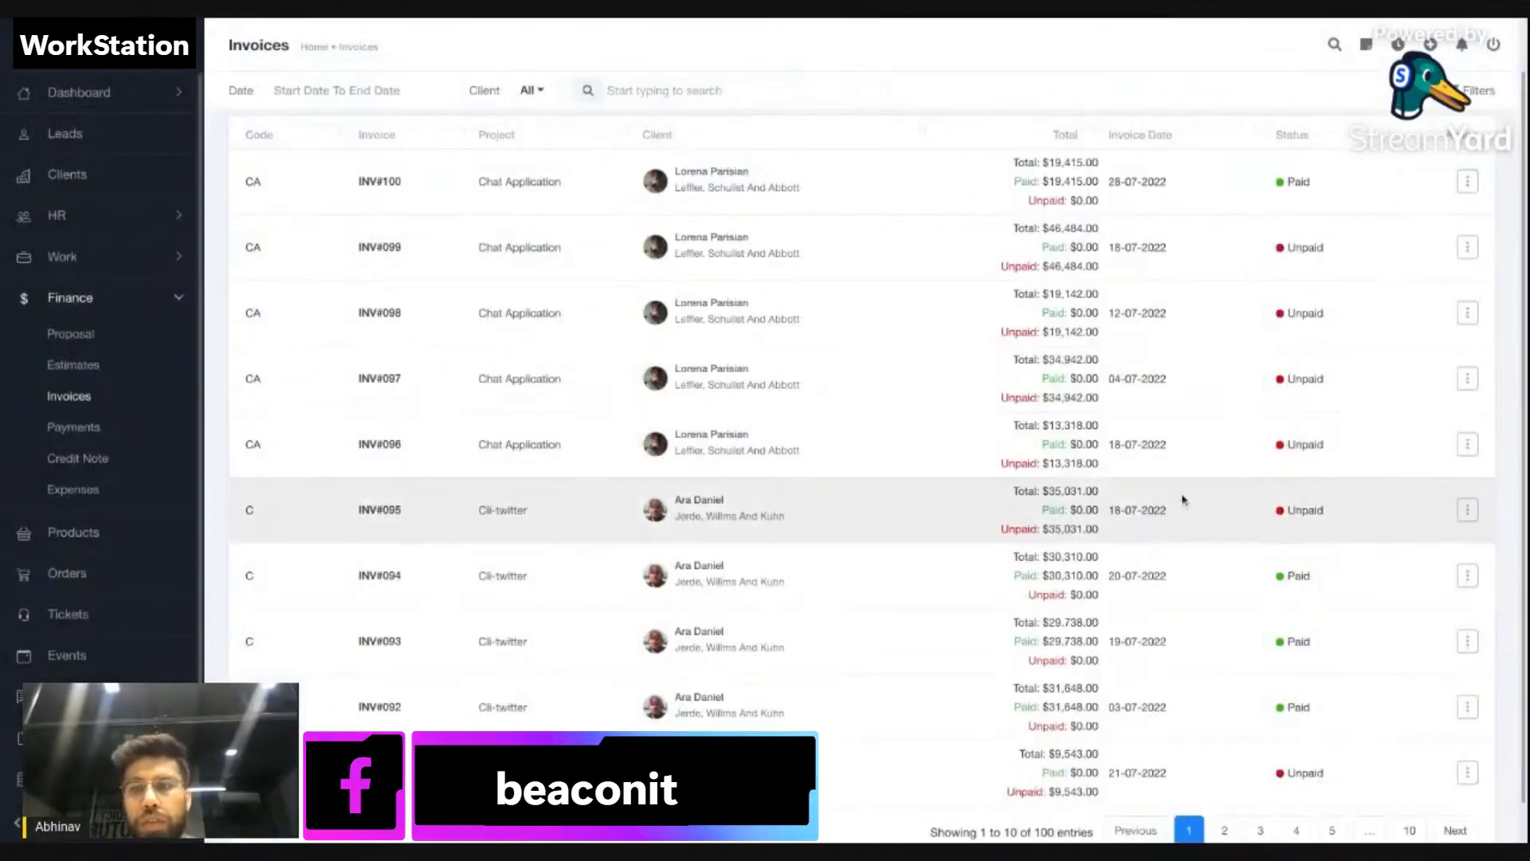
Look through the invoices list, open the Payments list and view the blank Add Payment form, closing it unsaved.
{"action": "scroll", "coordinate": [1183, 500], "scroll_direction": "down", "scroll_amount": 2}
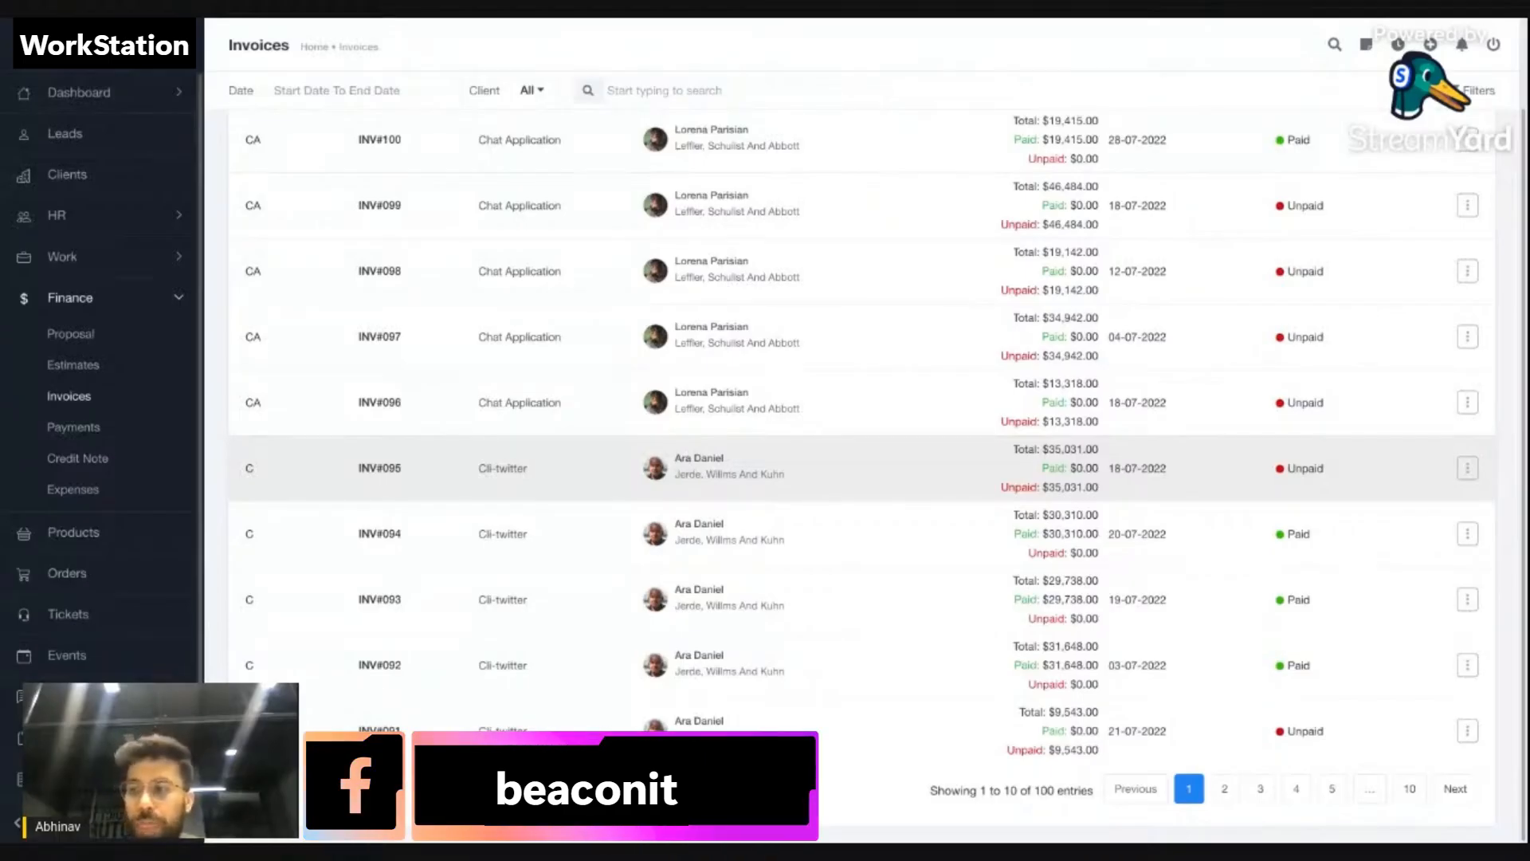
{"action": "scroll", "coordinate": [713, 522], "scroll_direction": "up", "scroll_amount": 2}
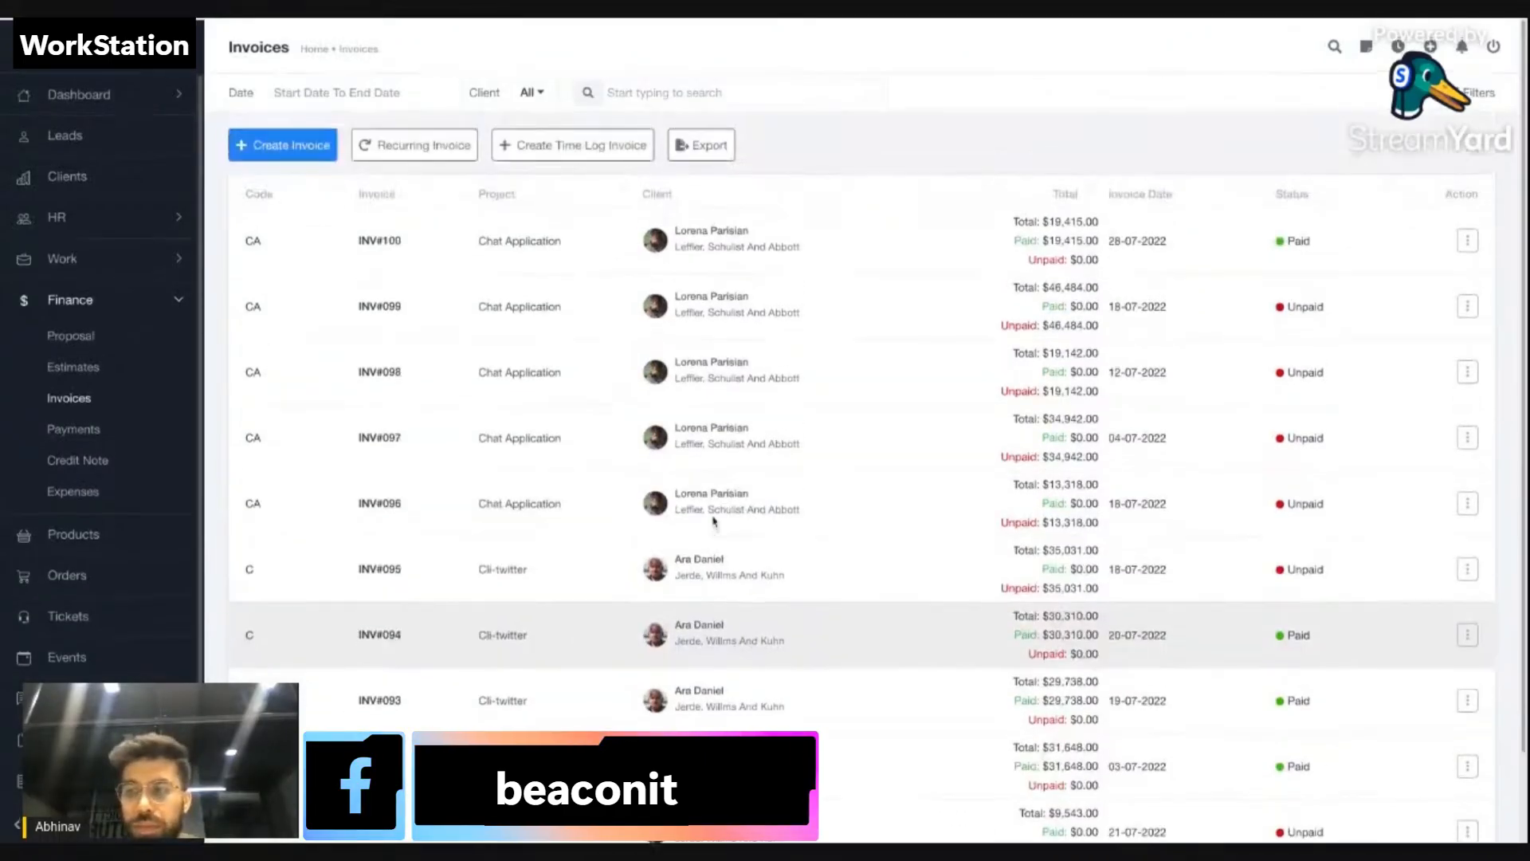
{"action": "scroll", "coordinate": [714, 522], "scroll_direction": "down", "scroll_amount": 2}
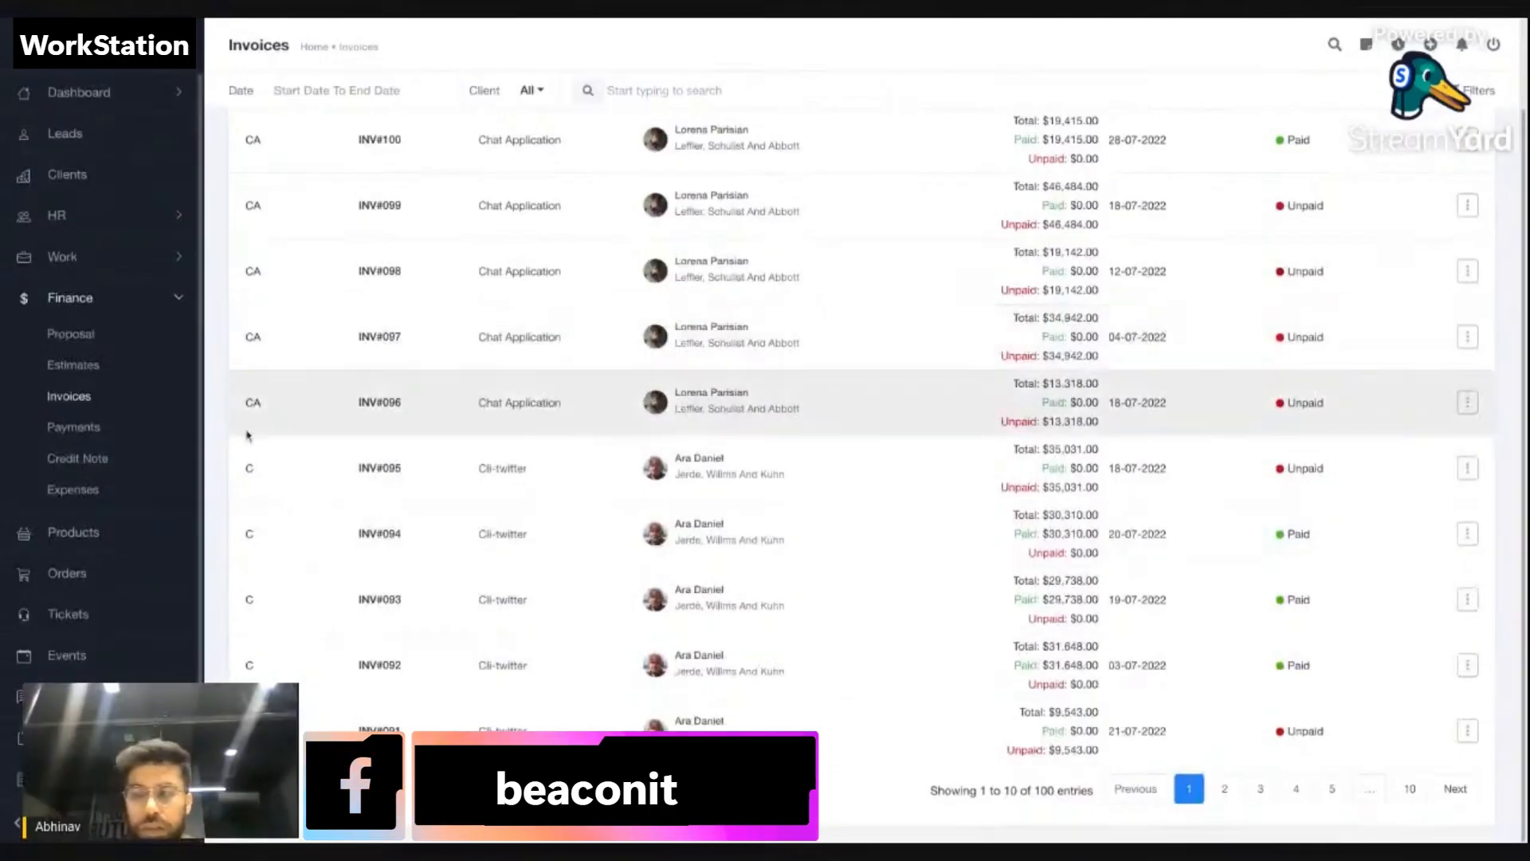
{"action": "left_click", "coordinate": [97, 433]}
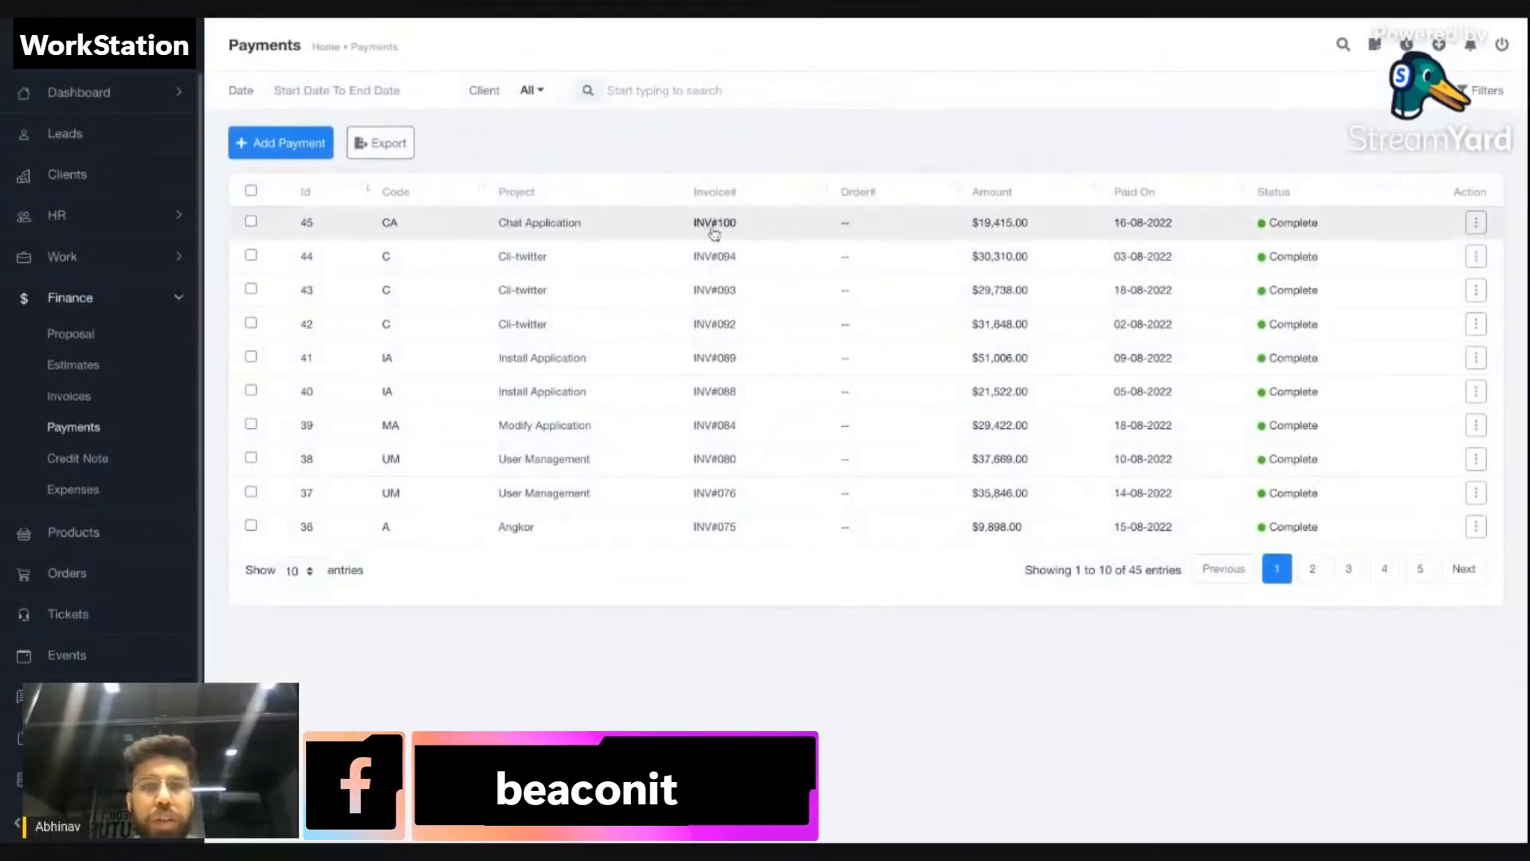
{"action": "left_click", "coordinate": [288, 151]}
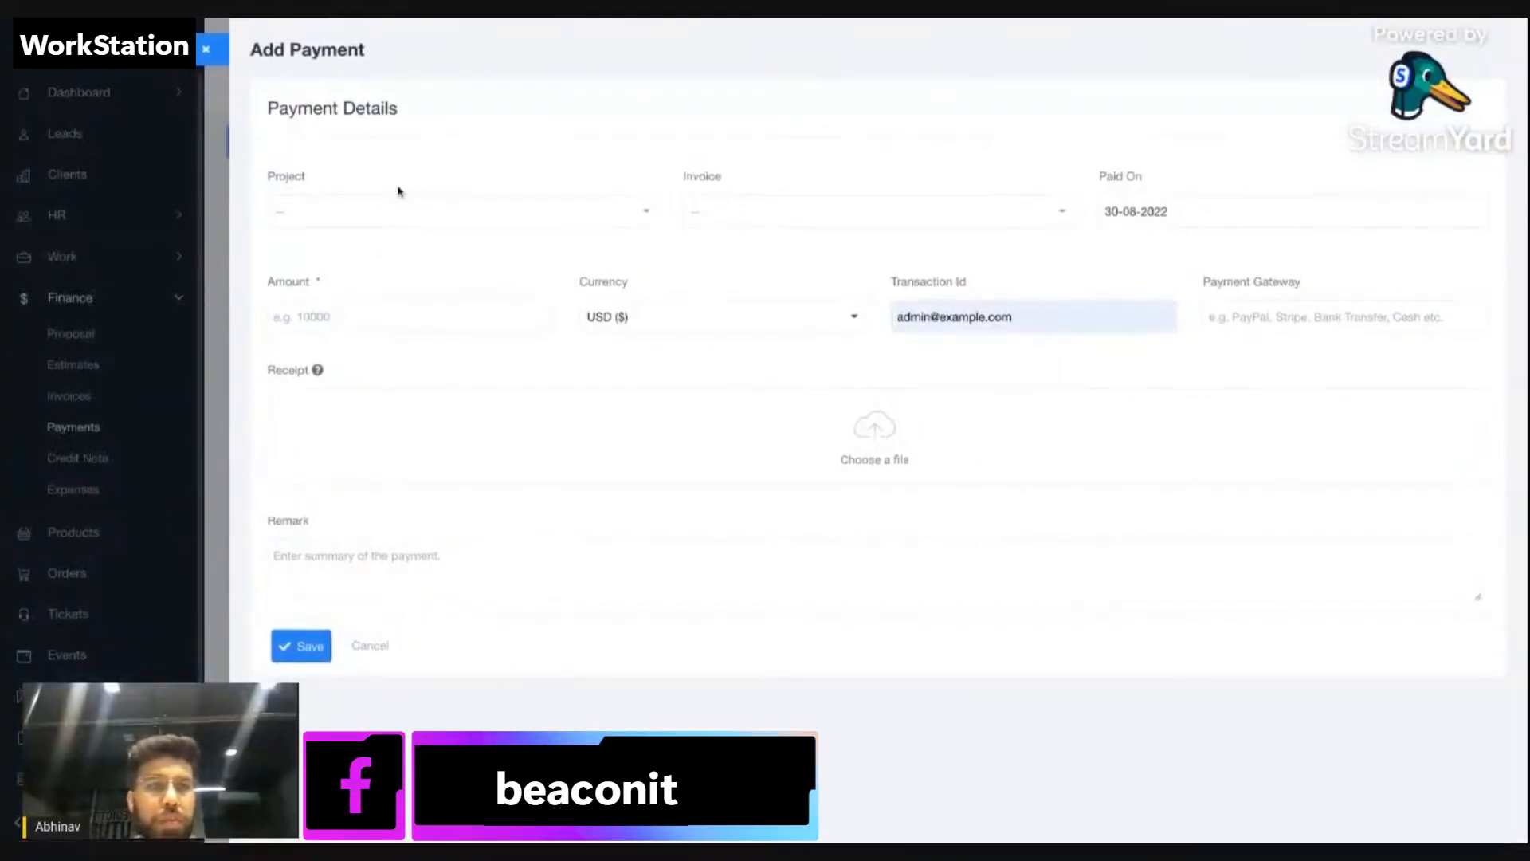
{"action": "left_click", "coordinate": [166, 321]}
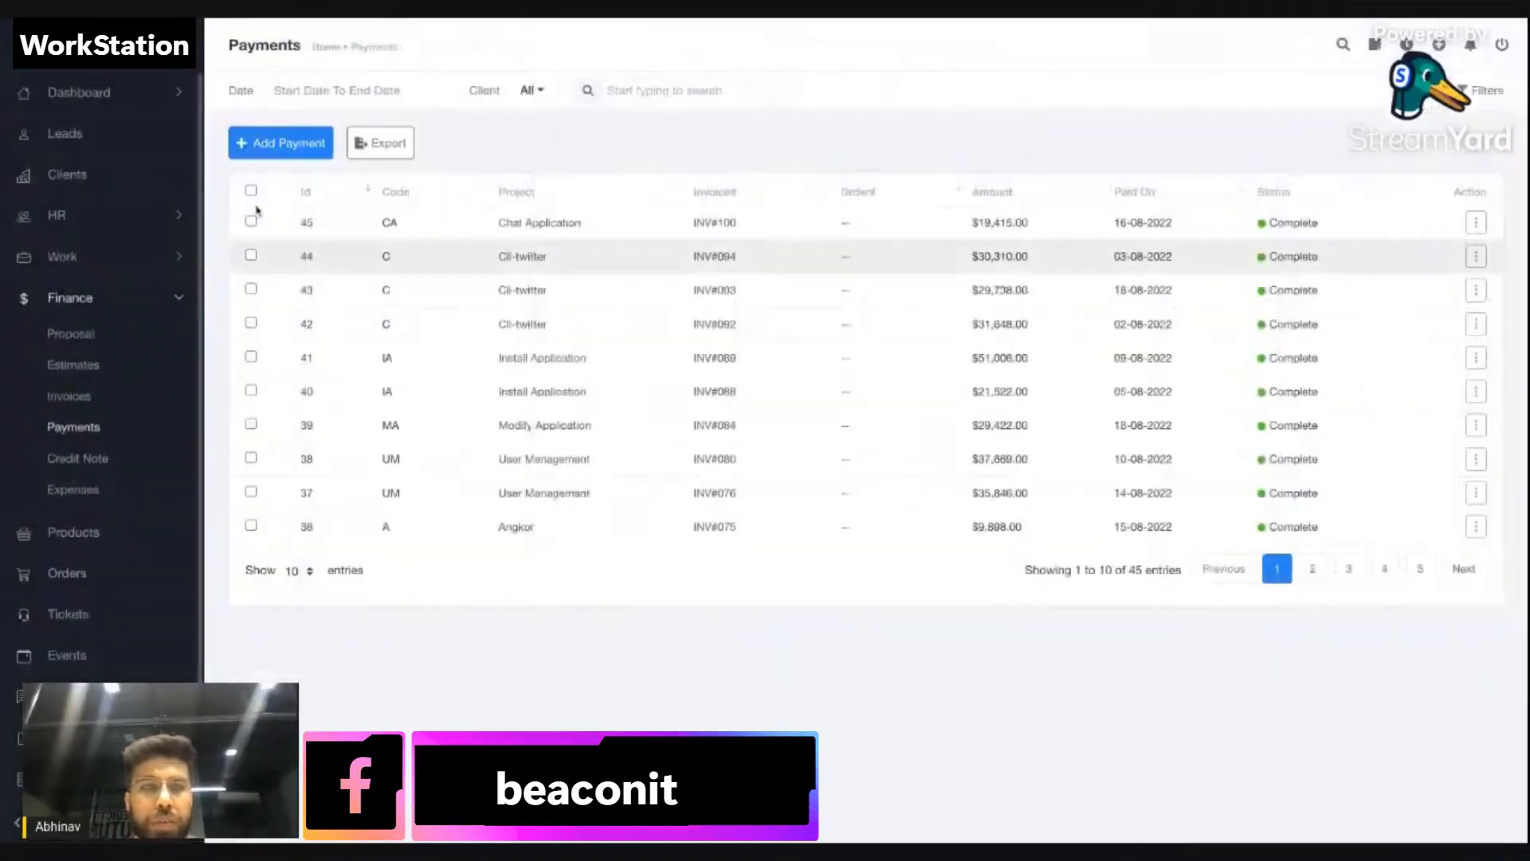
{"action": "left_click", "coordinate": [279, 146]}
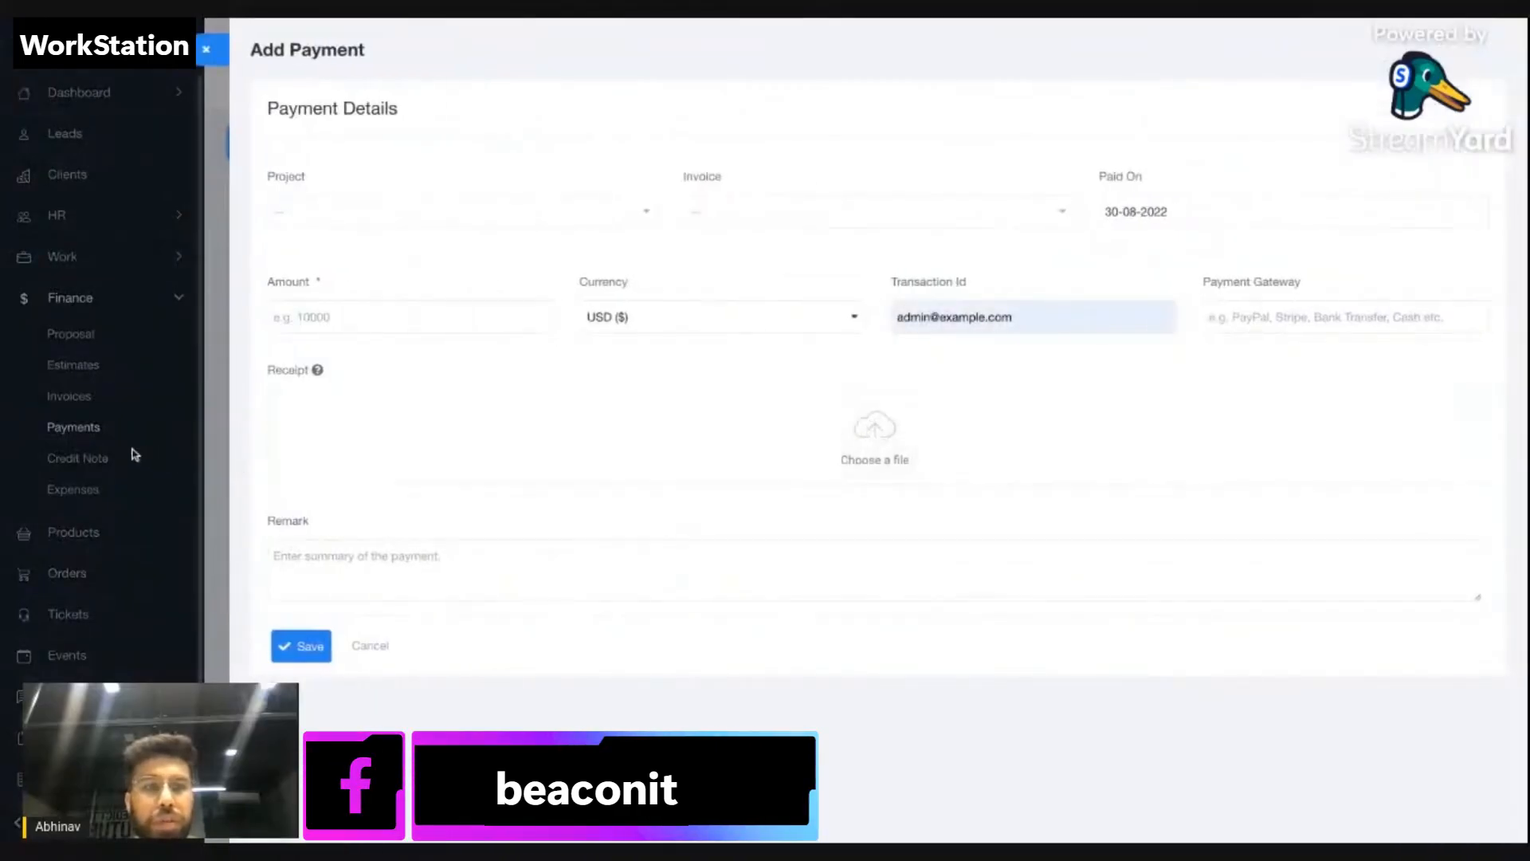
{"action": "left_click", "coordinate": [163, 393]}
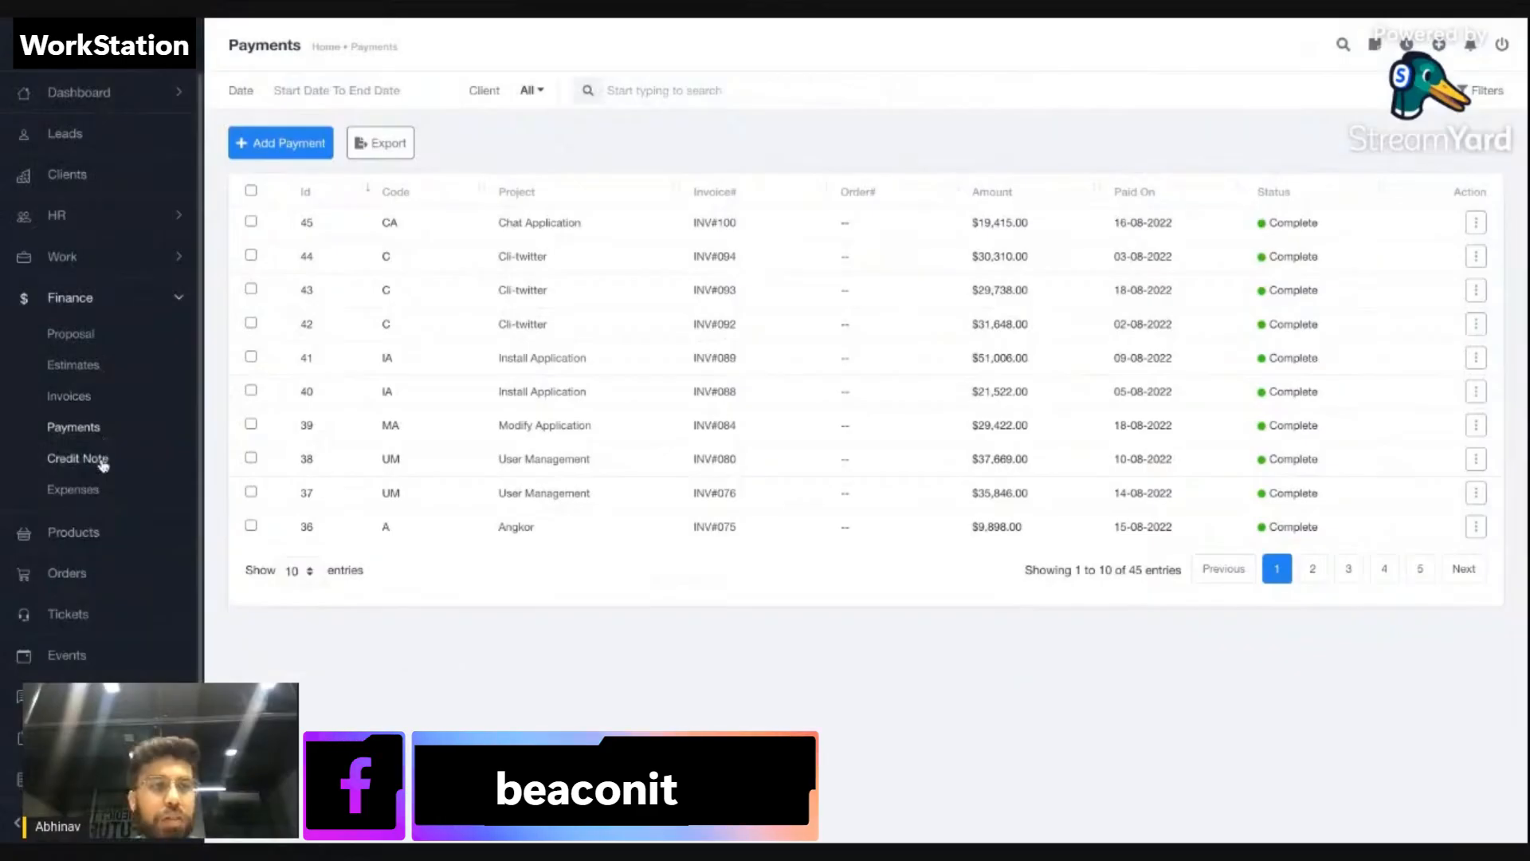
Return to the invoices list, create a credit note from paid invoice INV#100 and save it.
{"action": "left_click", "coordinate": [90, 396]}
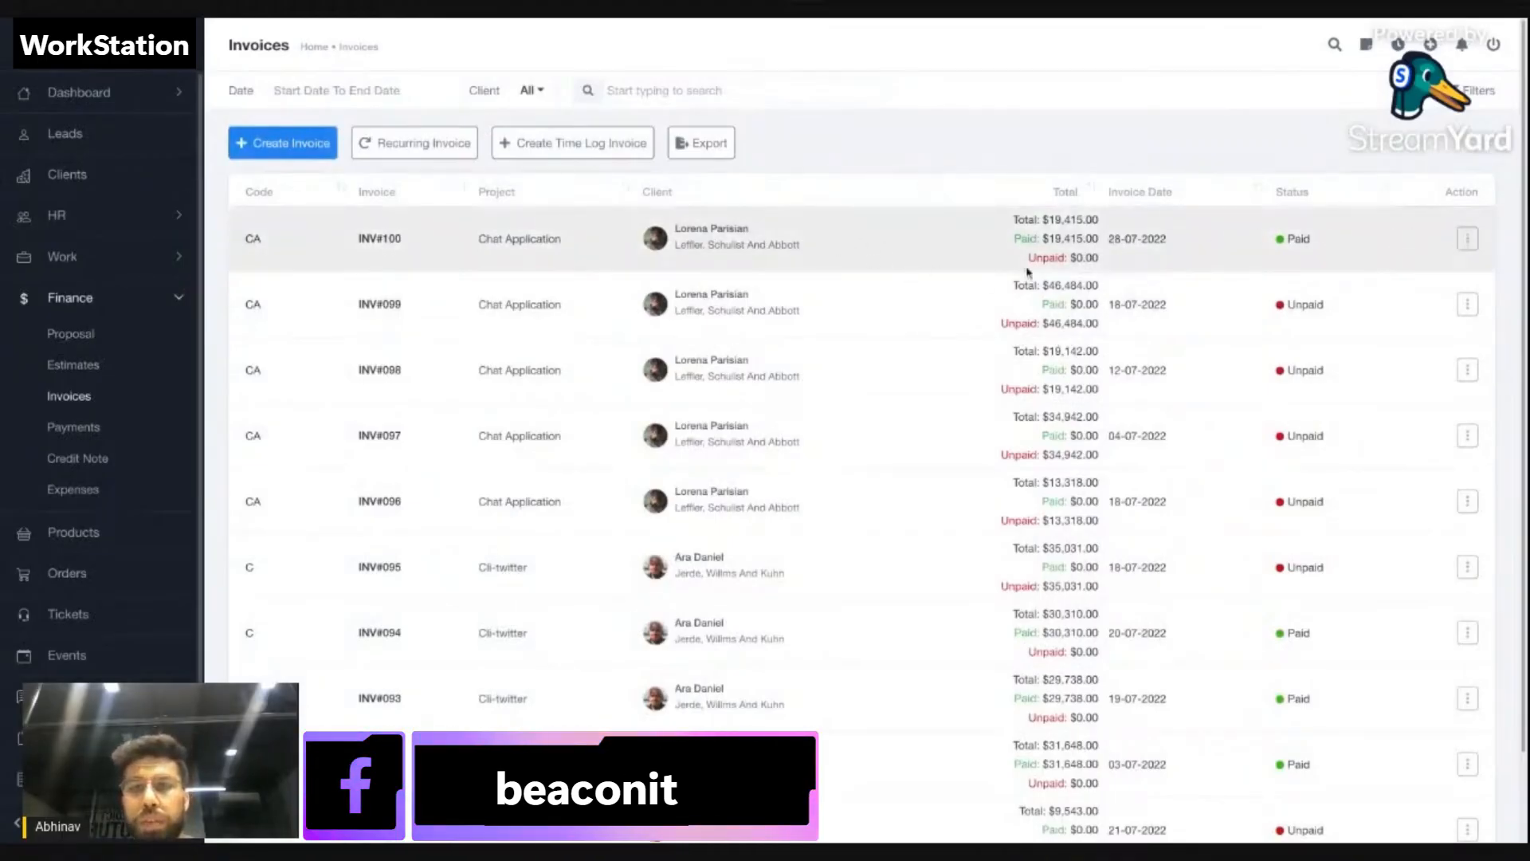
{"action": "left_click", "coordinate": [1468, 239]}
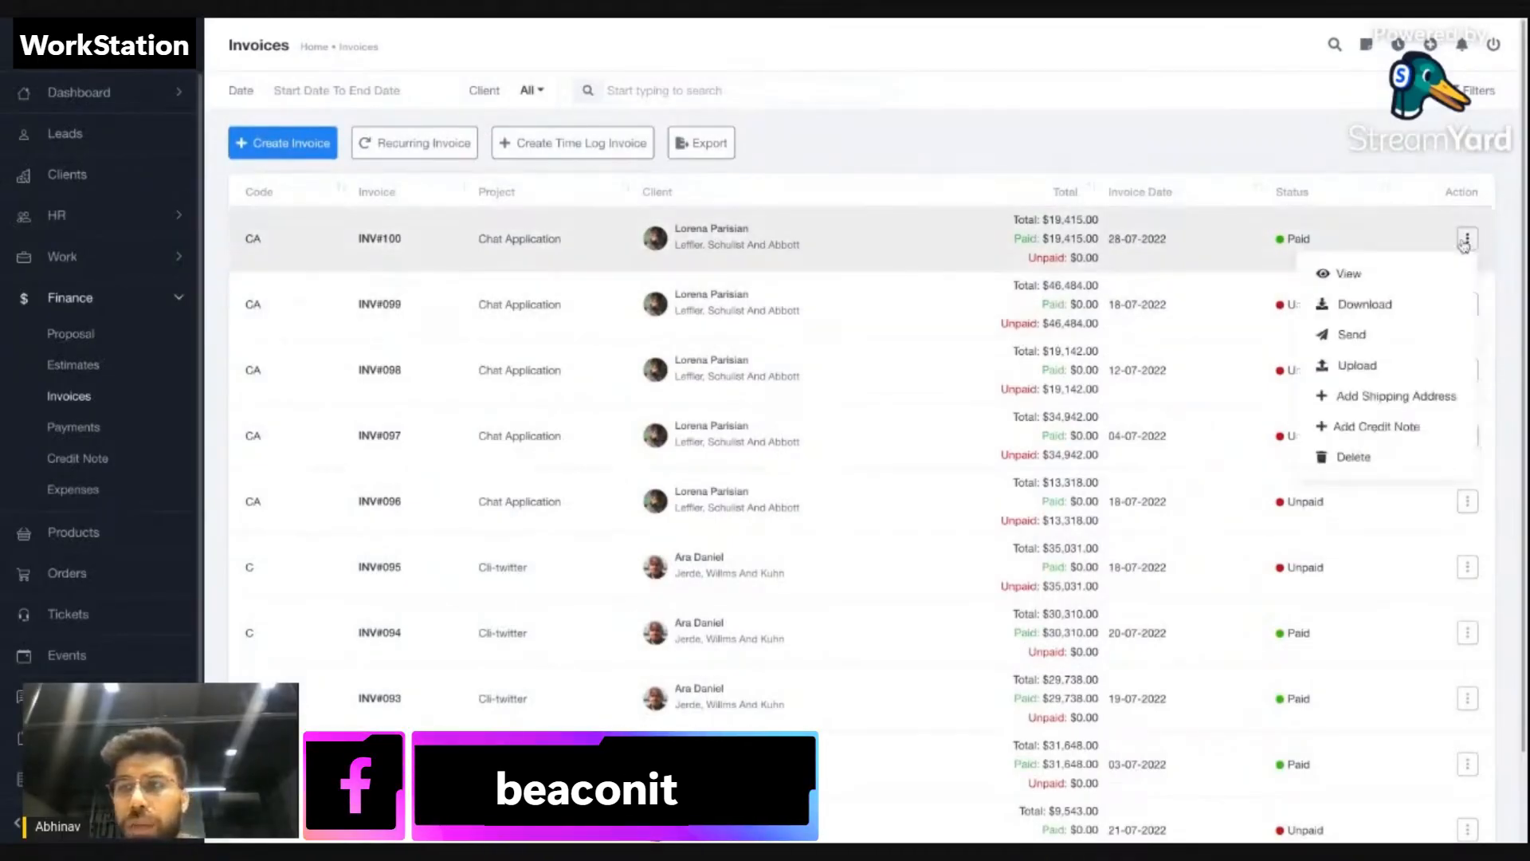
{"action": "left_click", "coordinate": [1353, 162]}
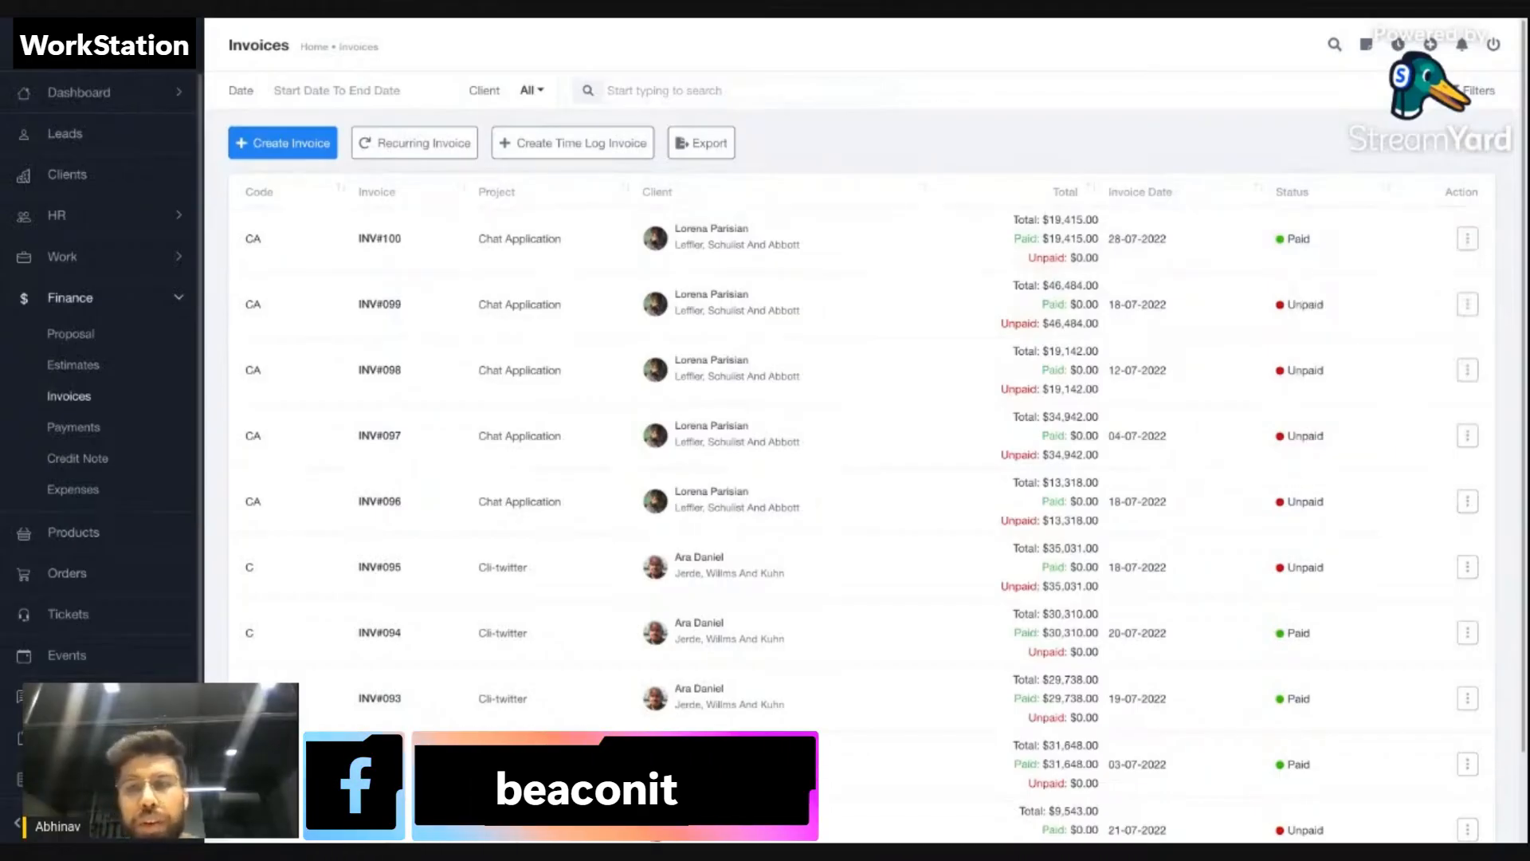
{"action": "left_click", "coordinate": [1466, 241]}
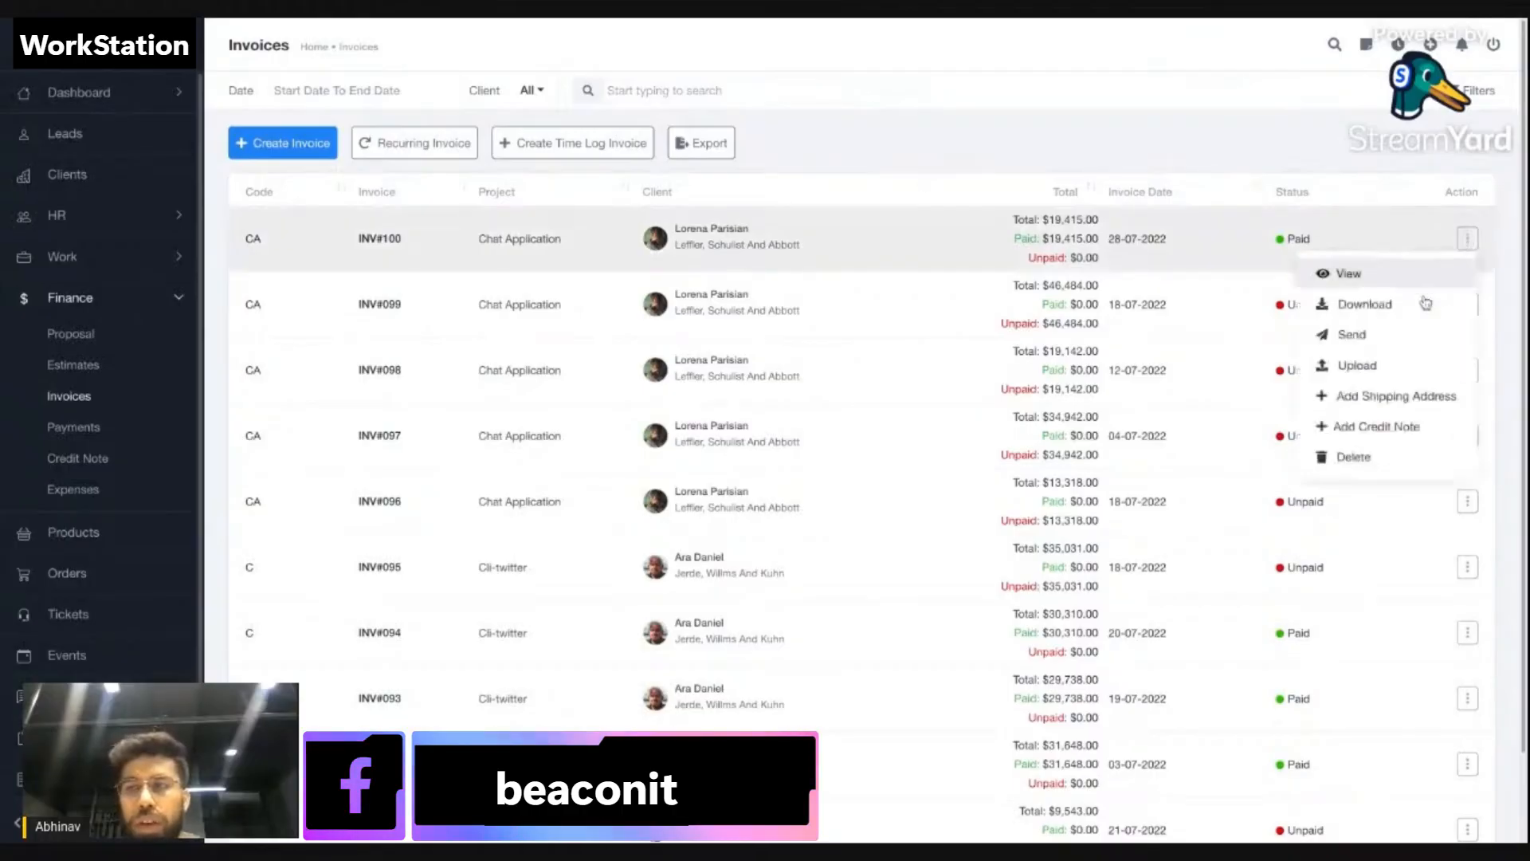
{"action": "left_click", "coordinate": [1359, 428]}
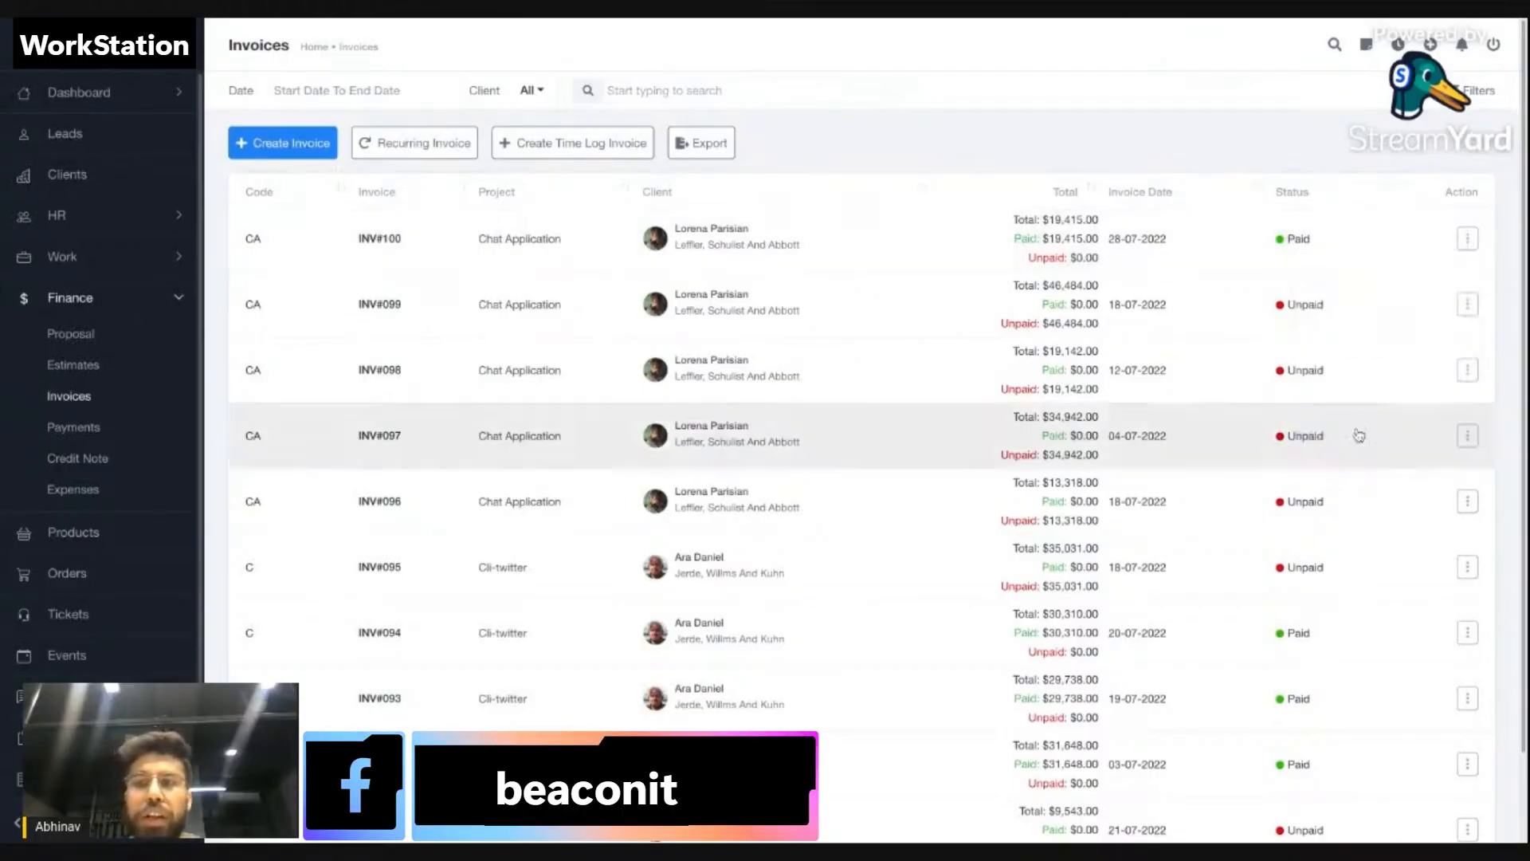
{"action": "scroll", "coordinate": [458, 396], "scroll_direction": "down", "scroll_amount": 4}
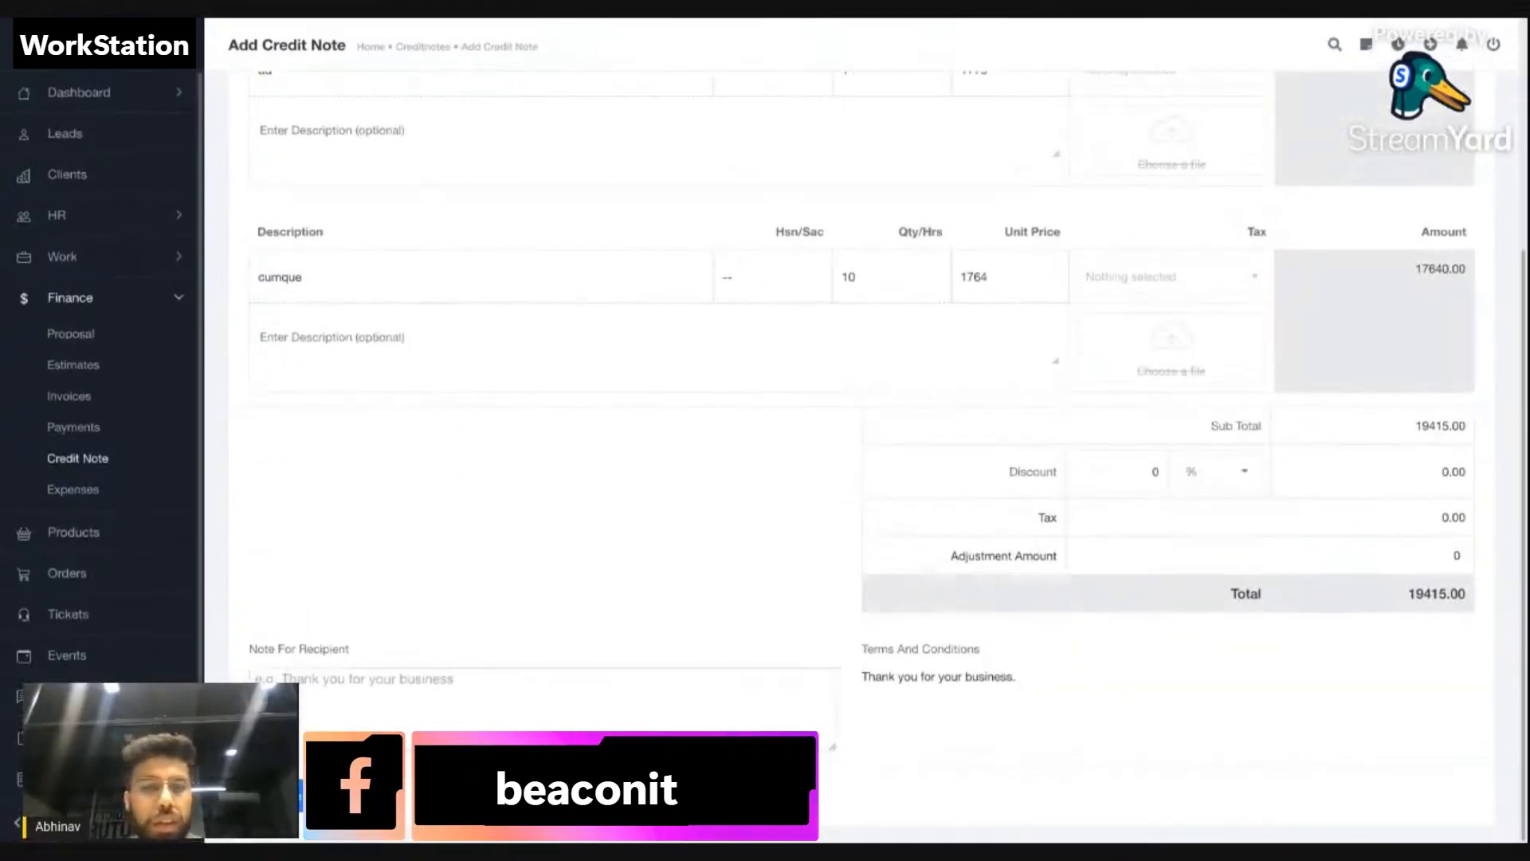
{"action": "left_click", "coordinate": [283, 795]}
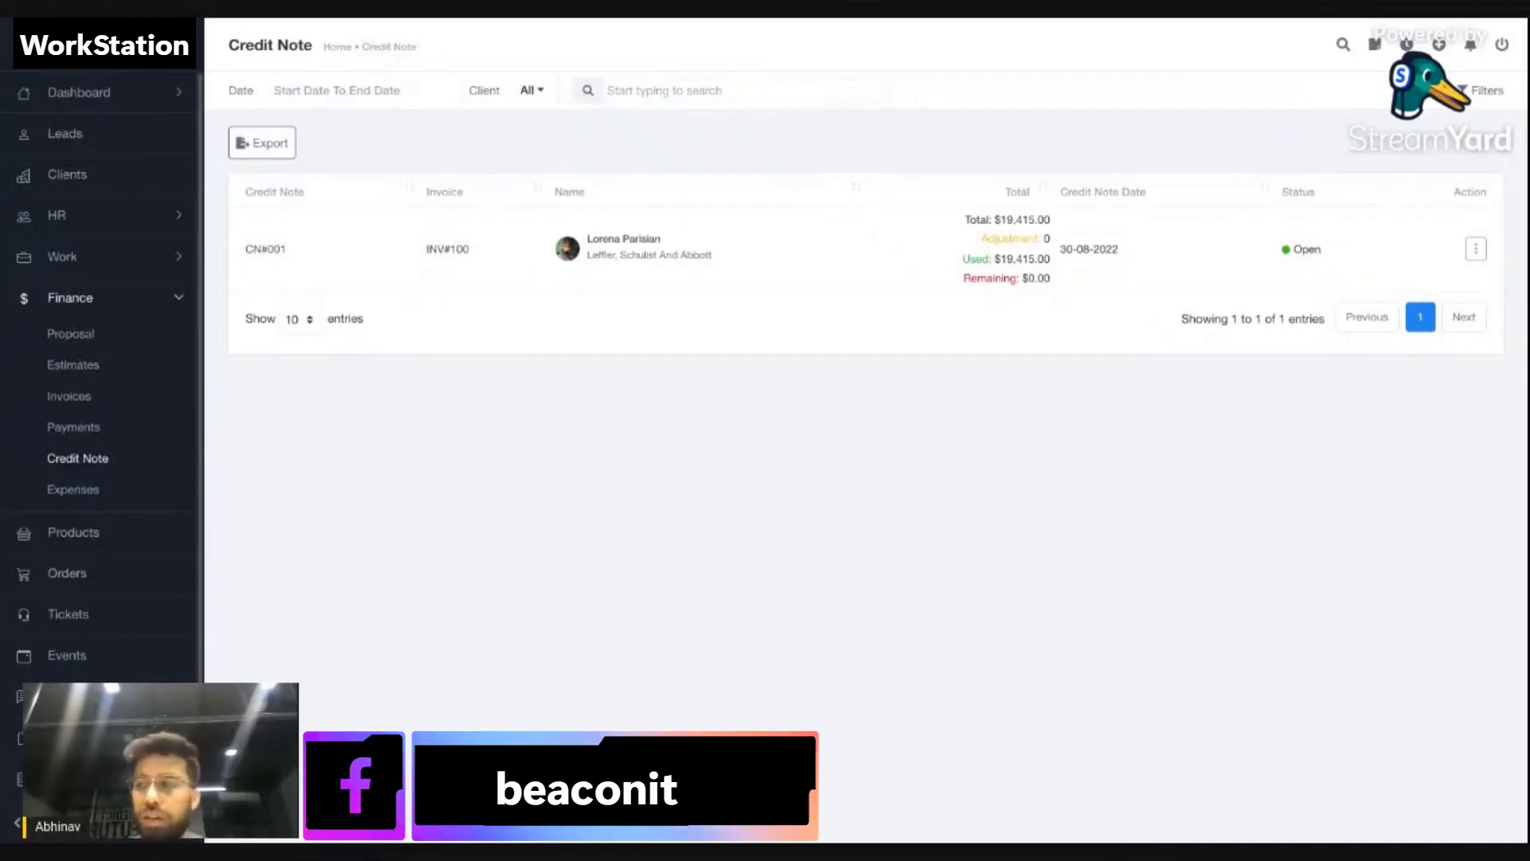
Open the Expenses list, start adding a new expense and select an employee for it.
{"action": "left_click", "coordinate": [90, 492]}
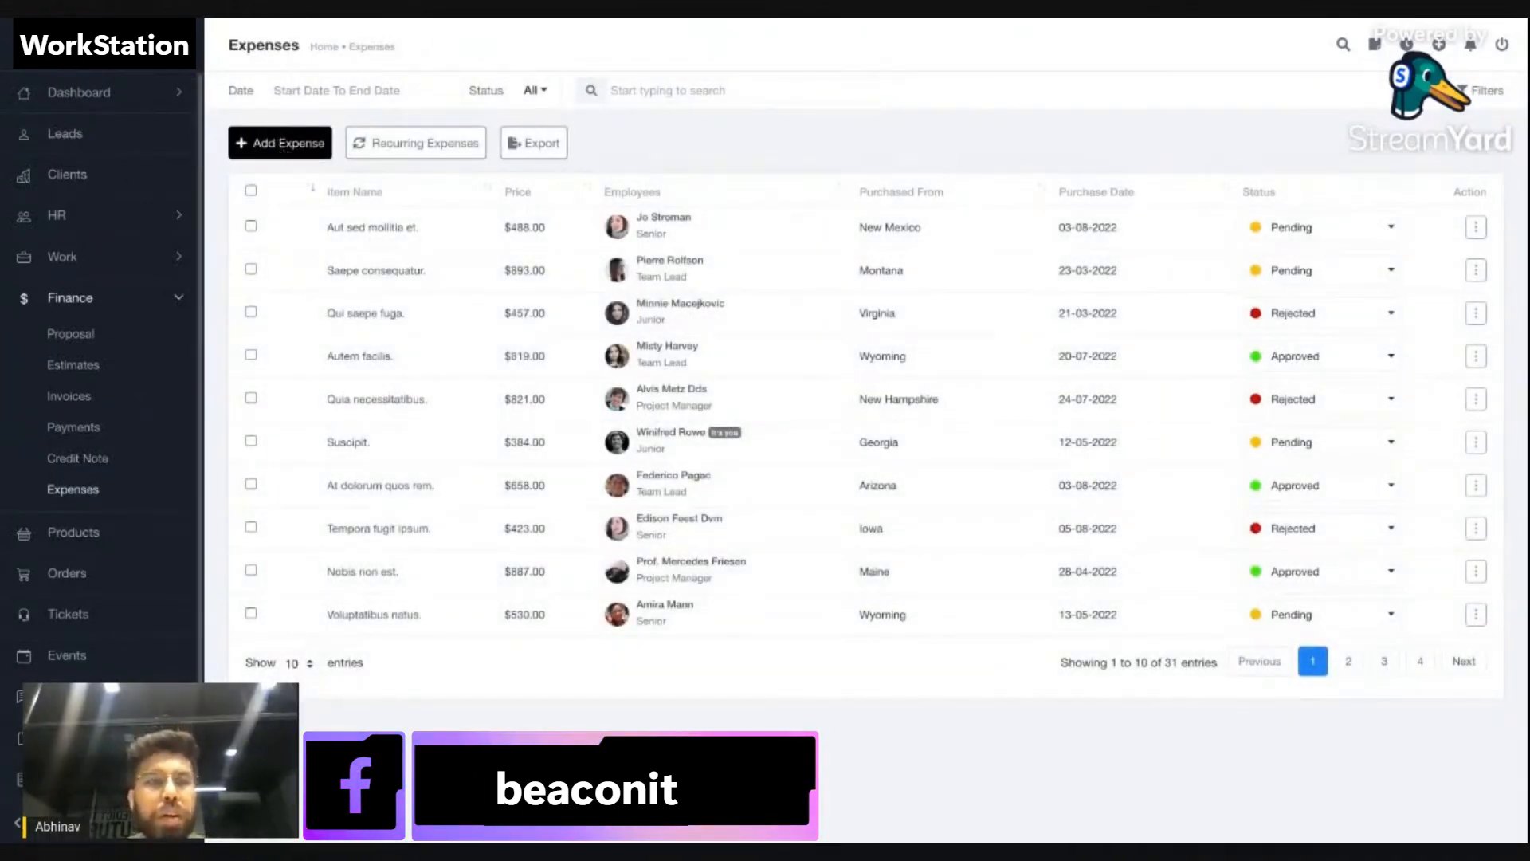
{"action": "left_click", "coordinate": [285, 147]}
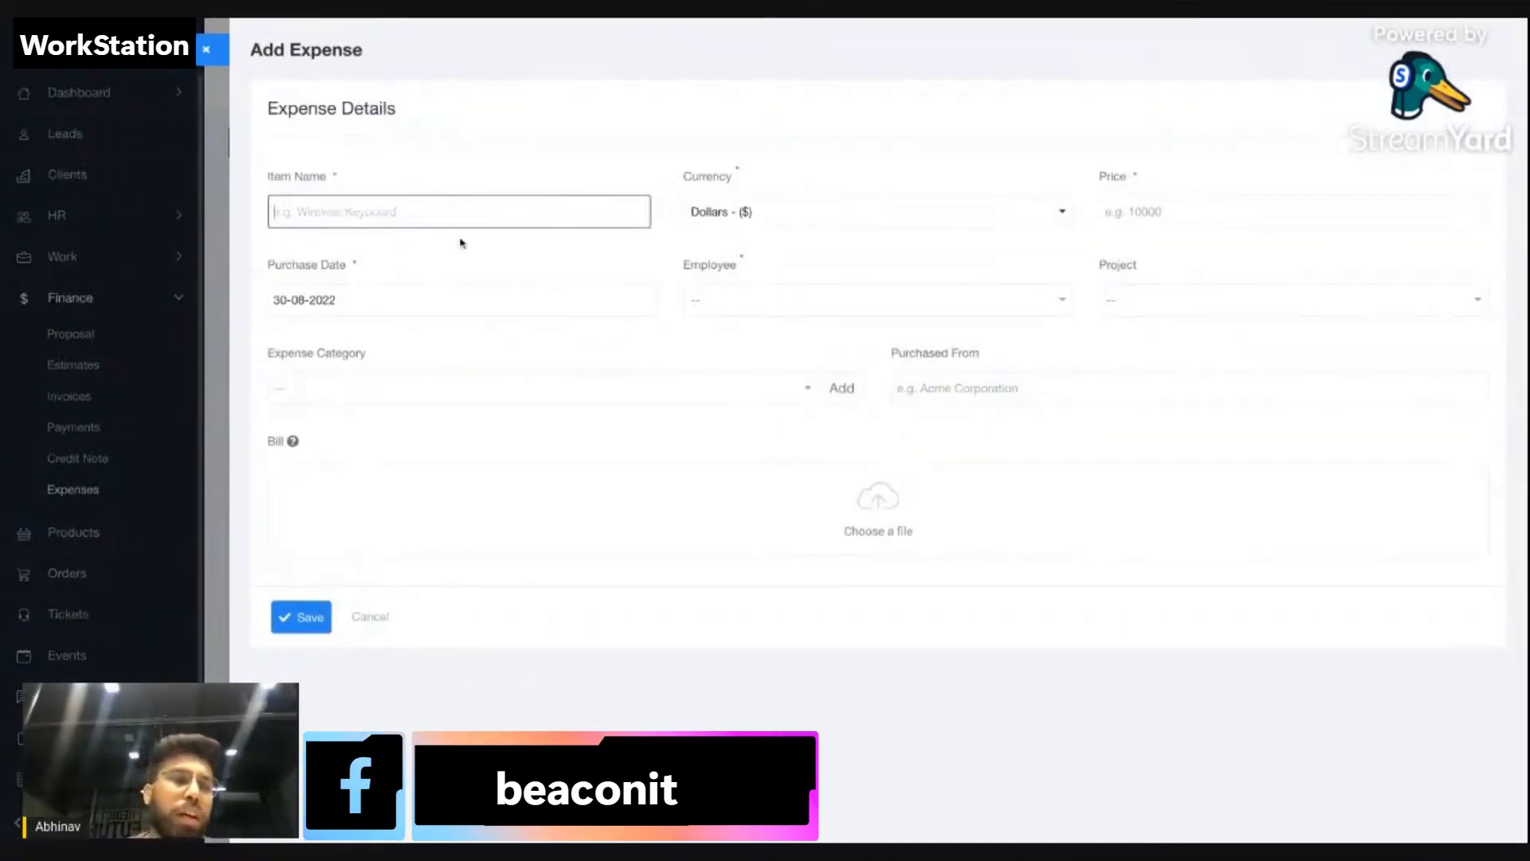
{"action": "left_click", "coordinate": [785, 302]}
{"action": "left_click", "coordinate": [779, 434]}
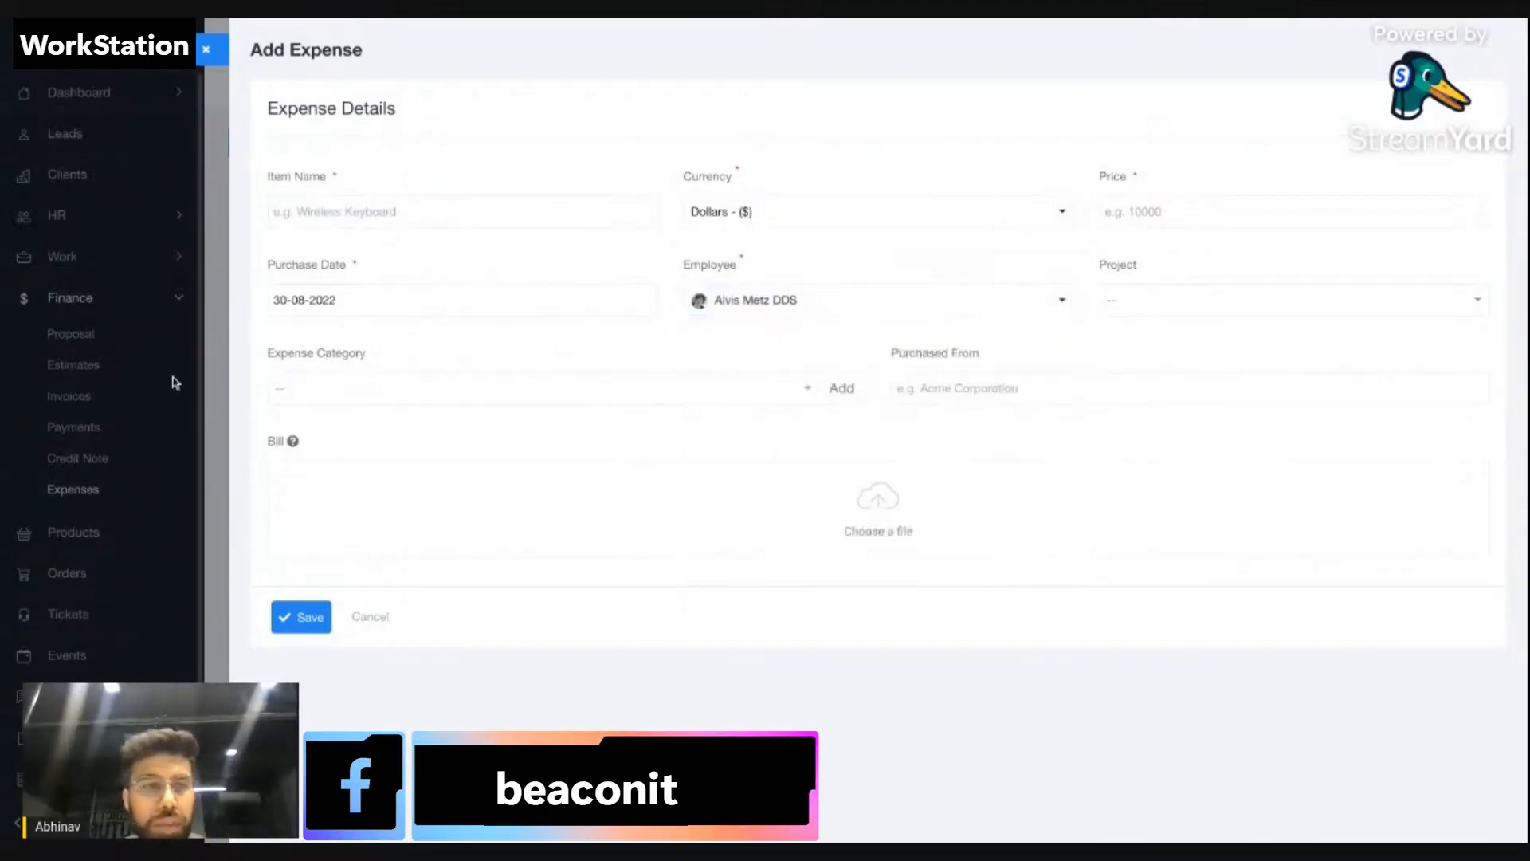
View the available expense categories in the new expense form, then leave it unsaved and return to the Expenses list.
{"action": "left_click", "coordinate": [379, 391]}
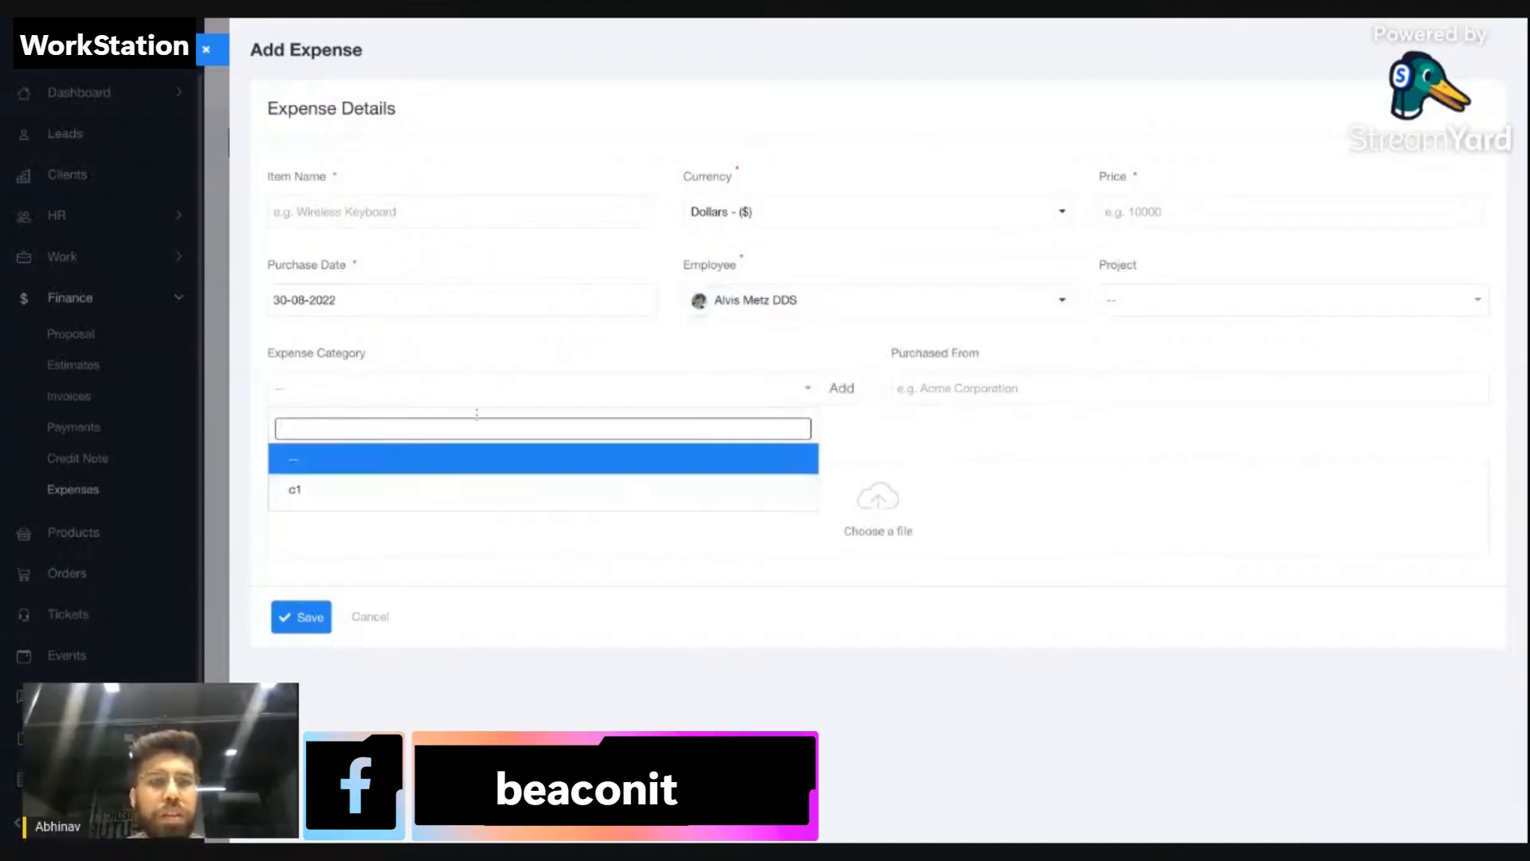
{"action": "left_click", "coordinate": [527, 374]}
{"action": "left_click", "coordinate": [469, 403]}
{"action": "left_click", "coordinate": [534, 325]}
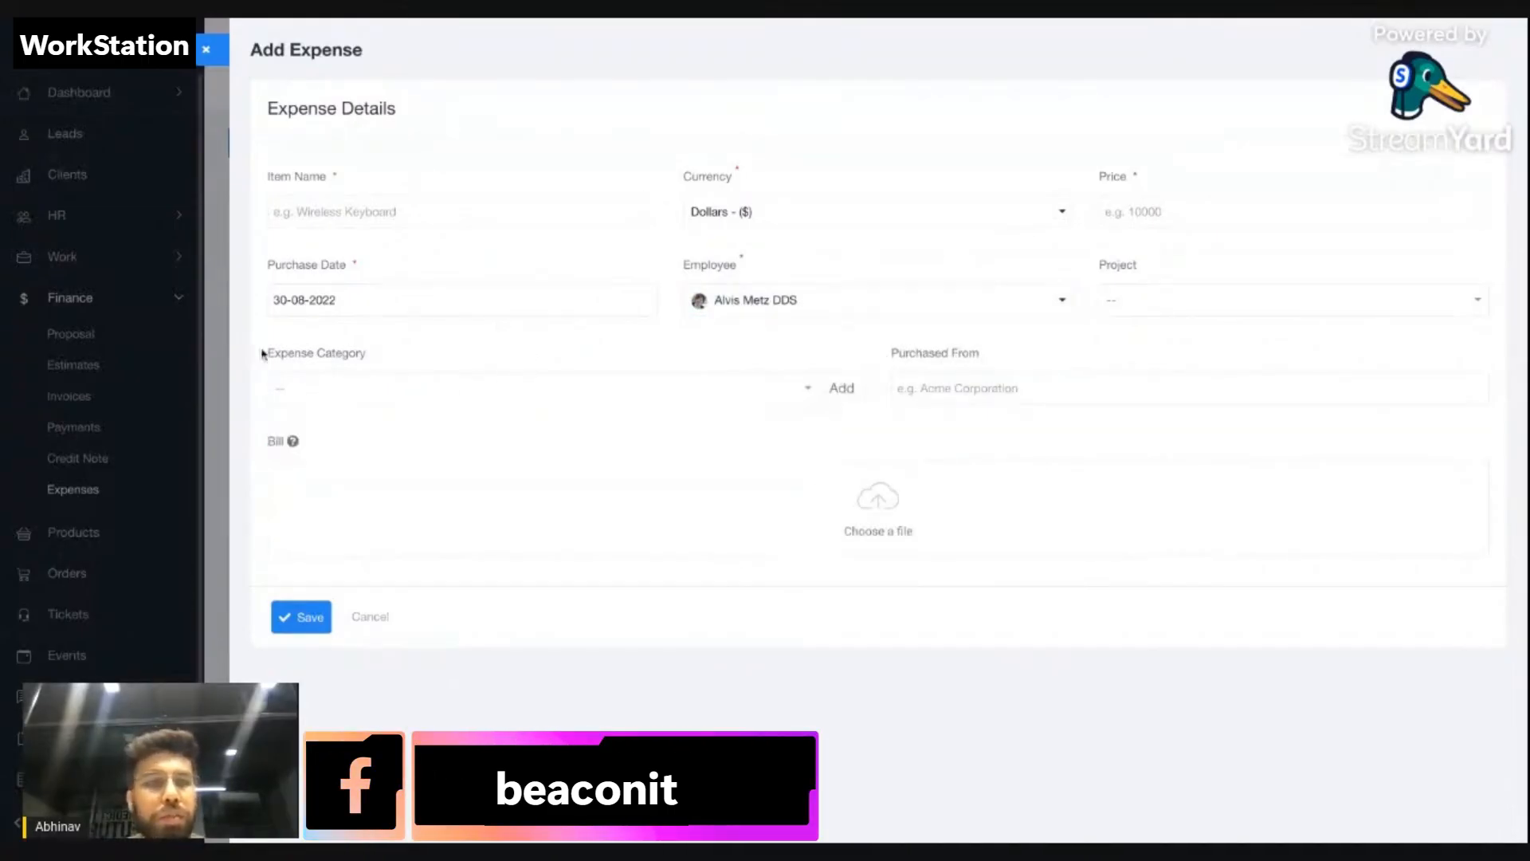
{"action": "left_click", "coordinate": [73, 489]}
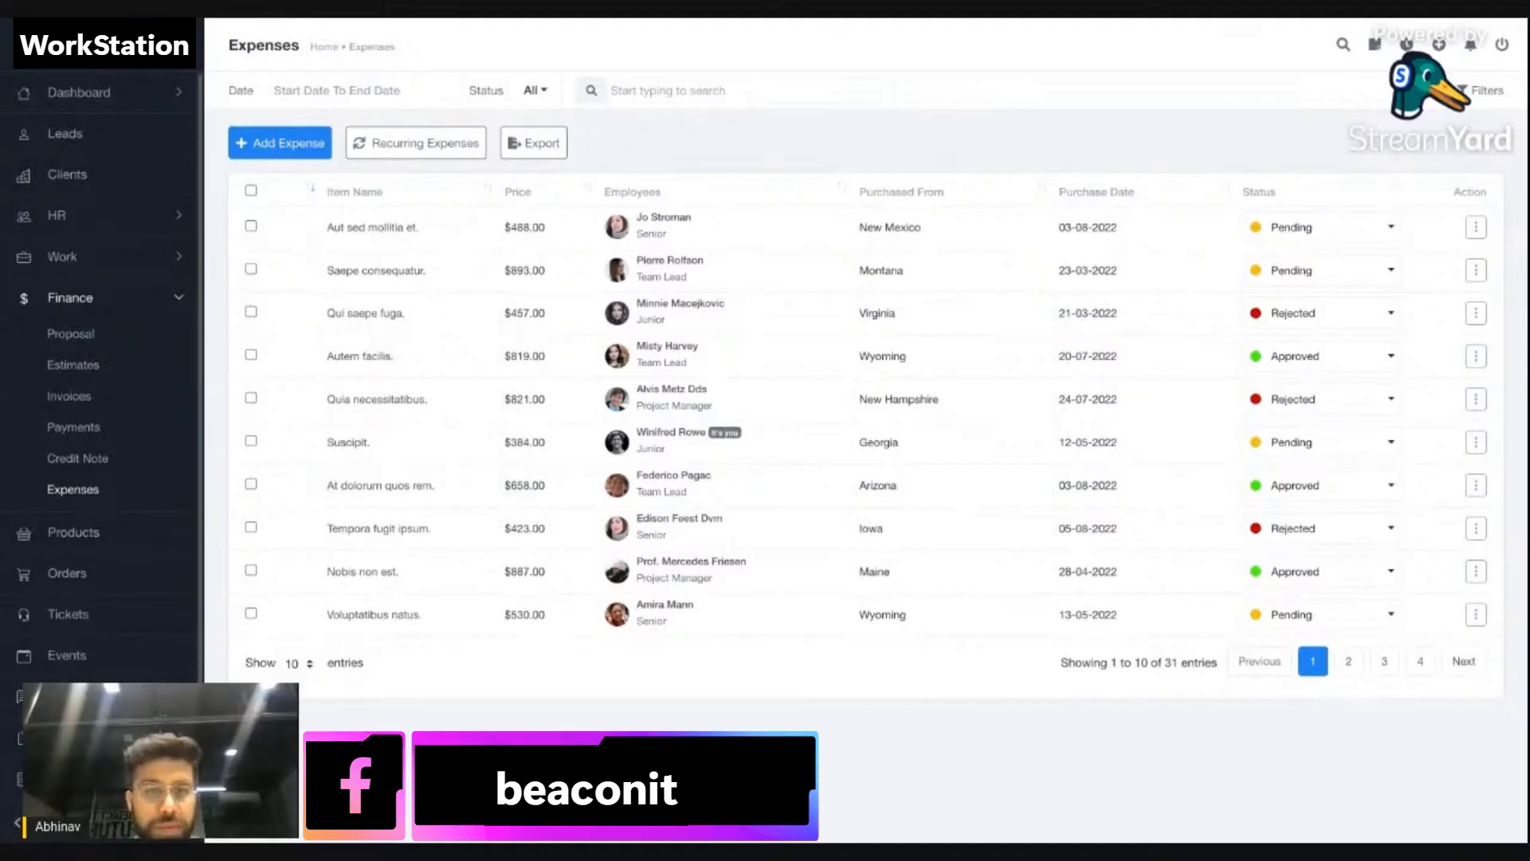
{"action": "key", "text": "Right"}
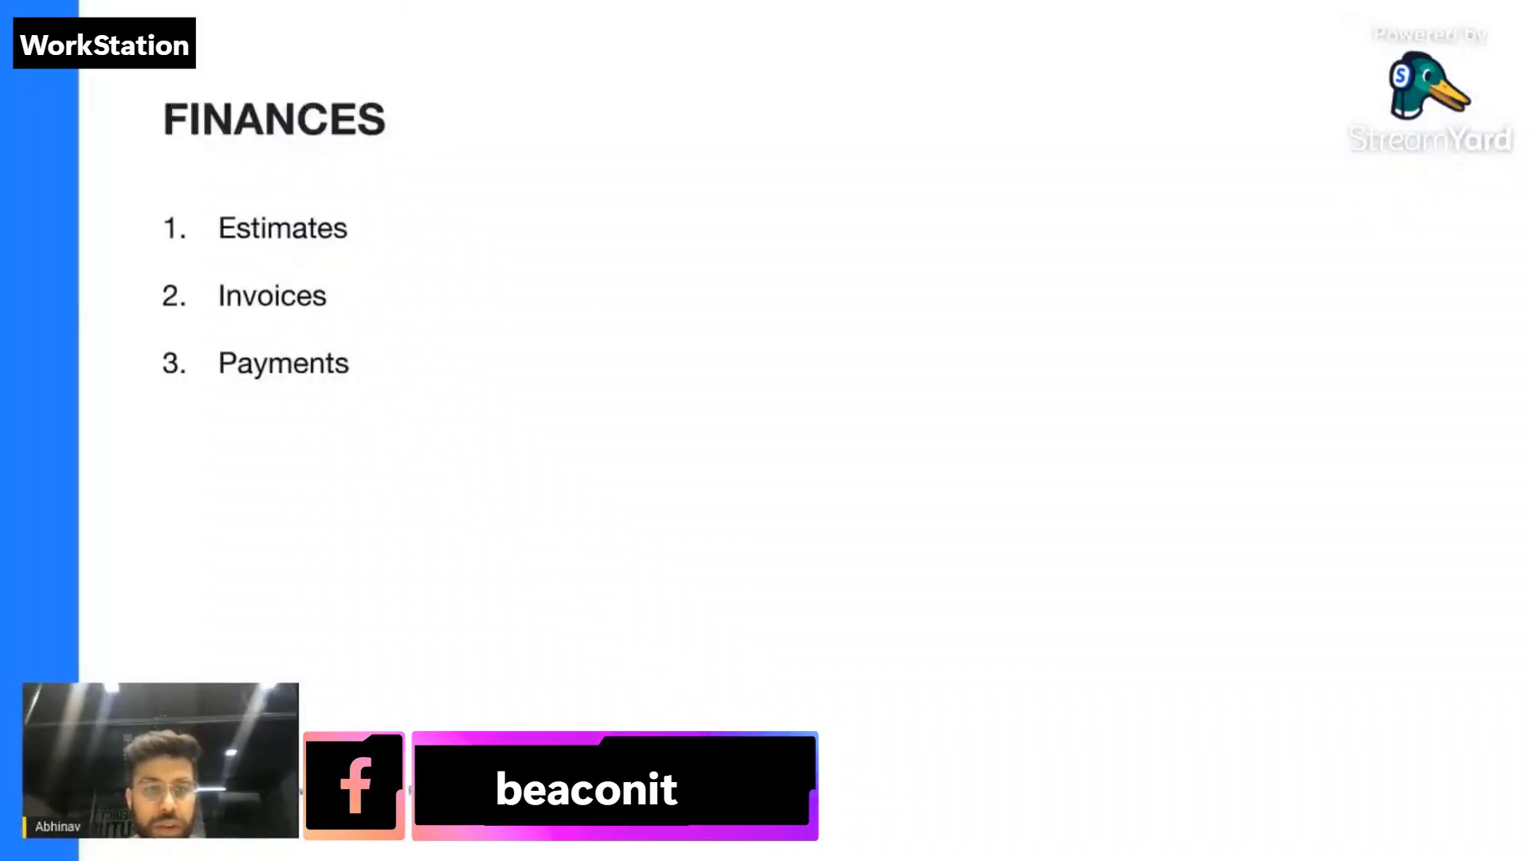
{"action": "key", "text": "Right"}
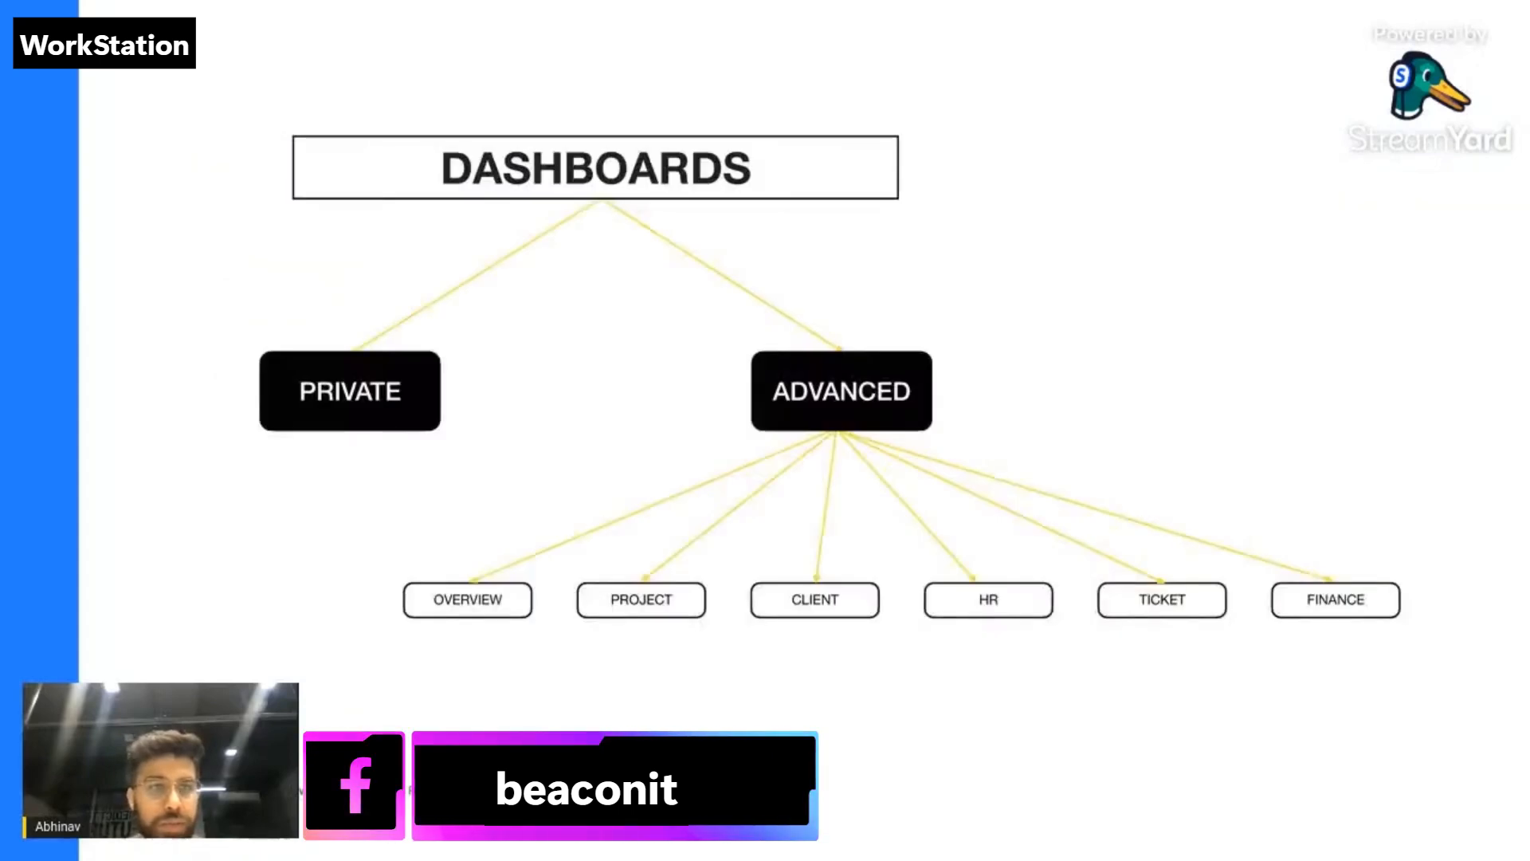